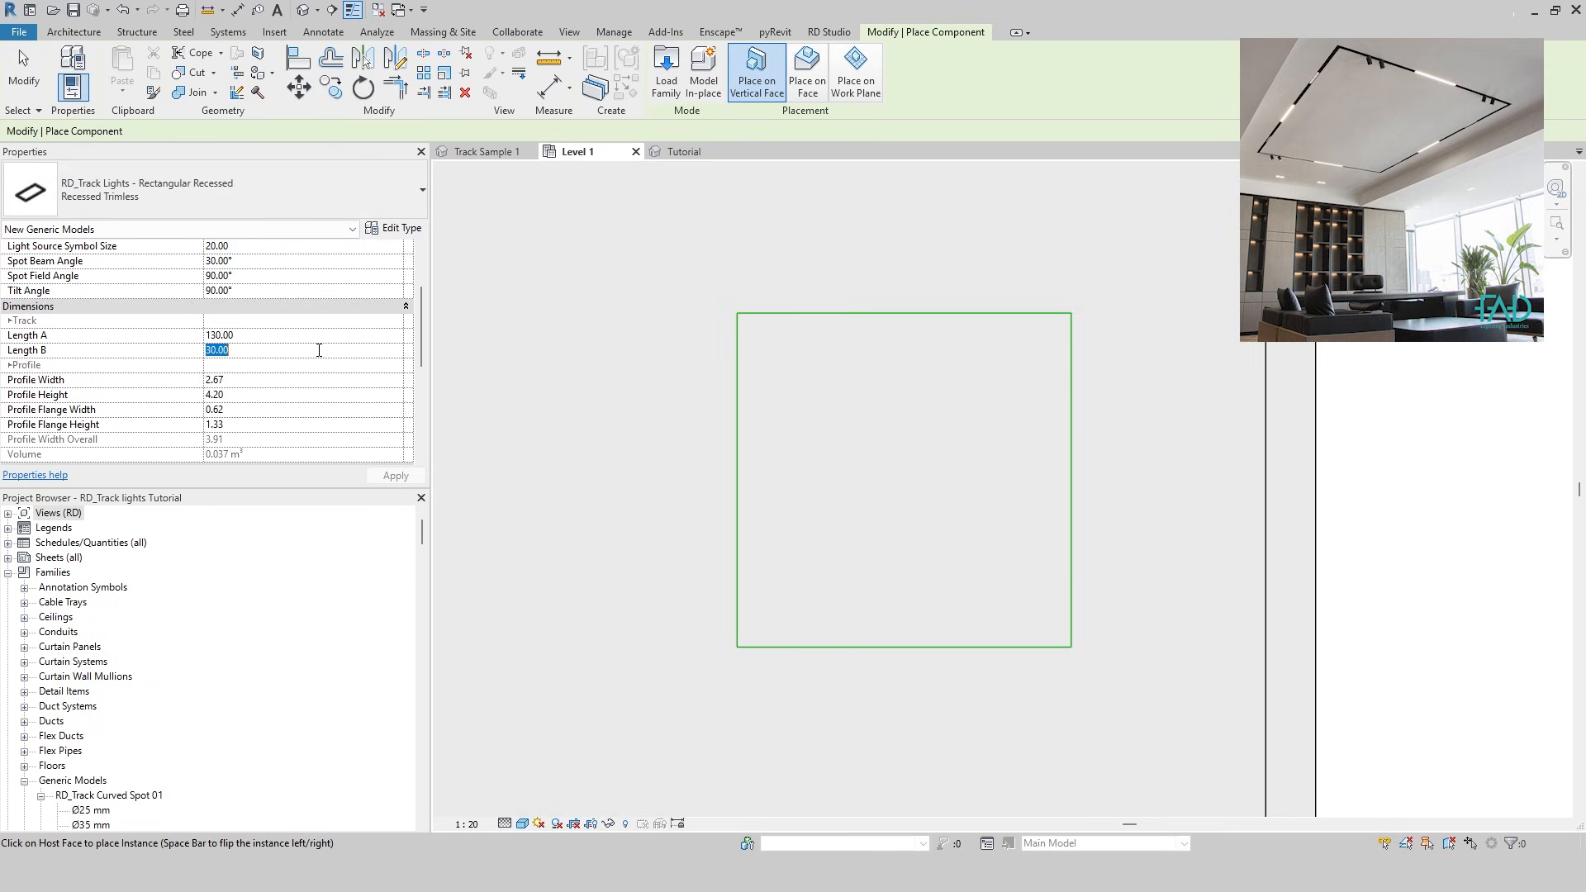
Set the rectangular recessed track's Length B to 130.00 and Profile Width to 4.00, and turn off Full Light
key("Return")
scroll(331, 414, "down", 3)
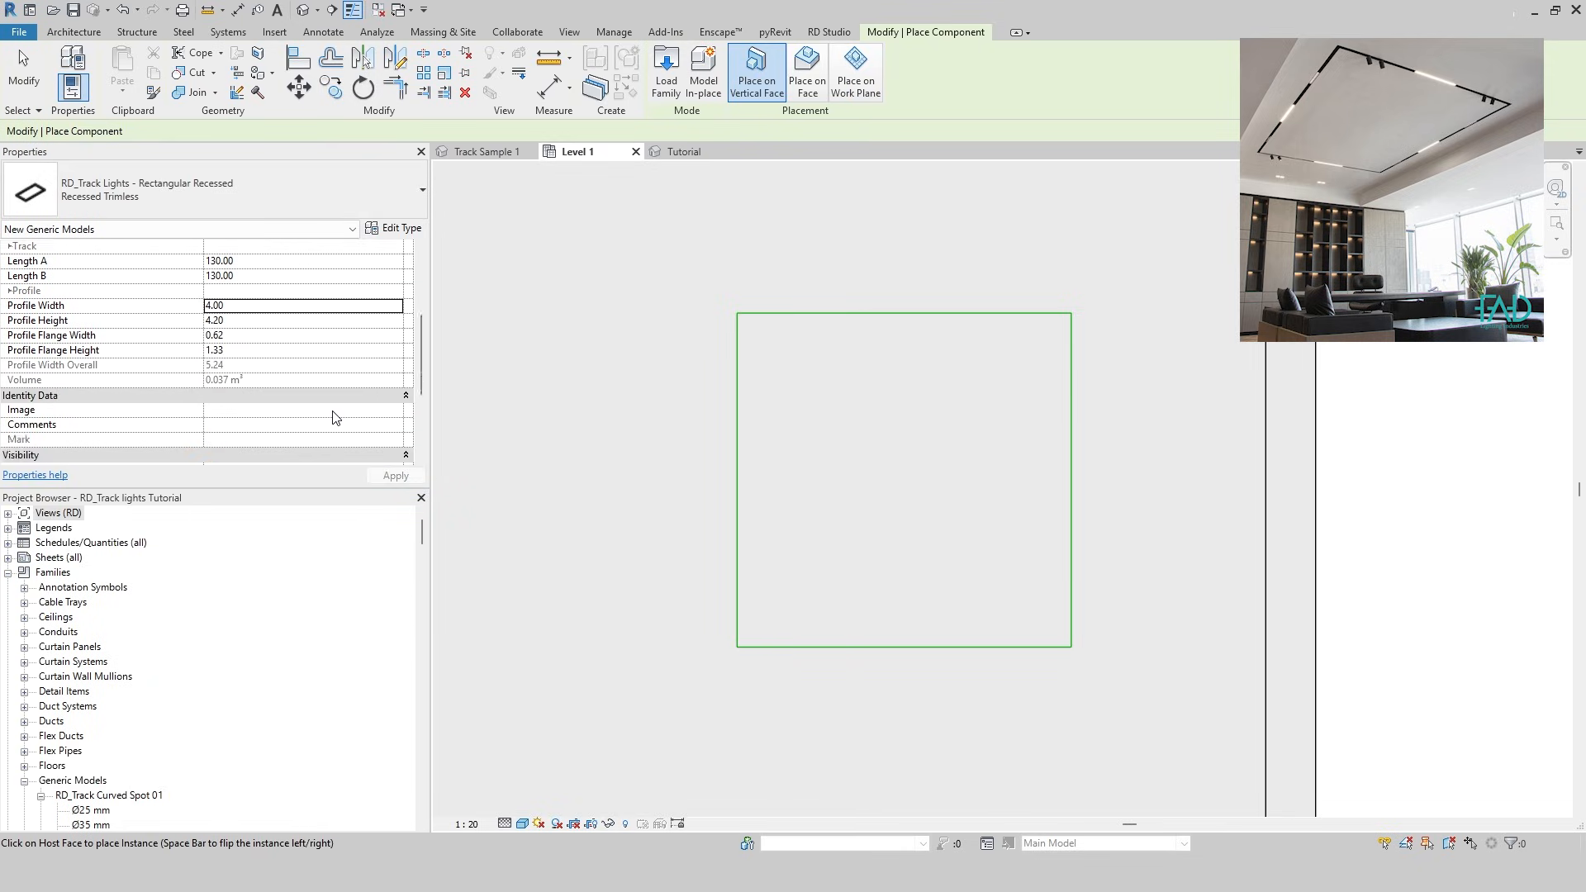
left_click(210, 382)
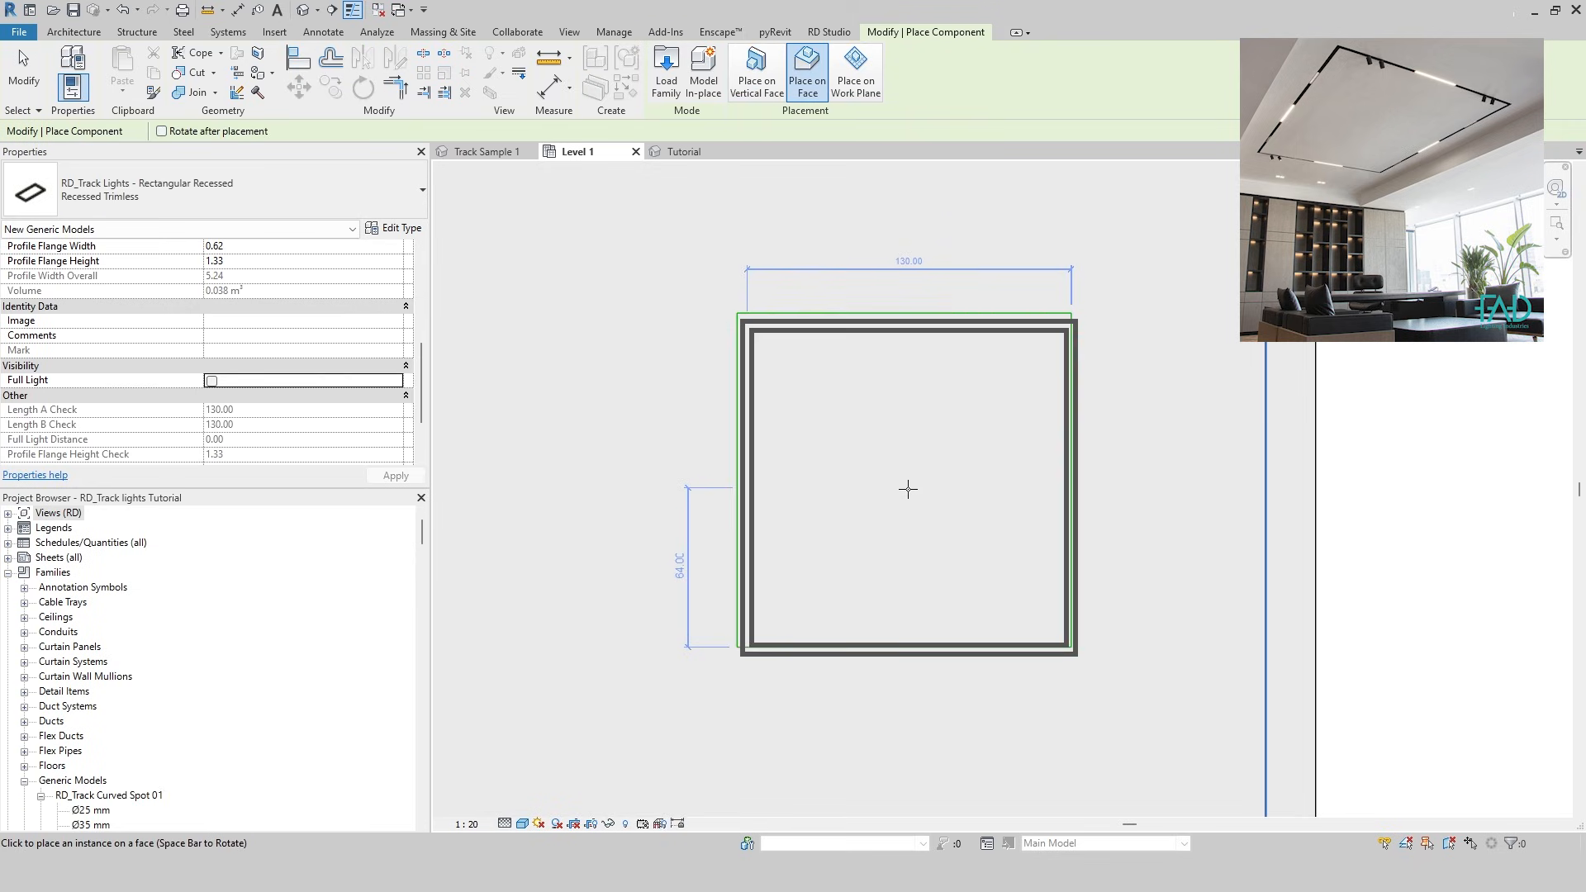
Place the rectangular recessed track on the ceiling and move its outer upper-left corner onto the matching corner of the green square
left_click(909, 485)
key("m")
key("v")
scroll(743, 334, "up", 5)
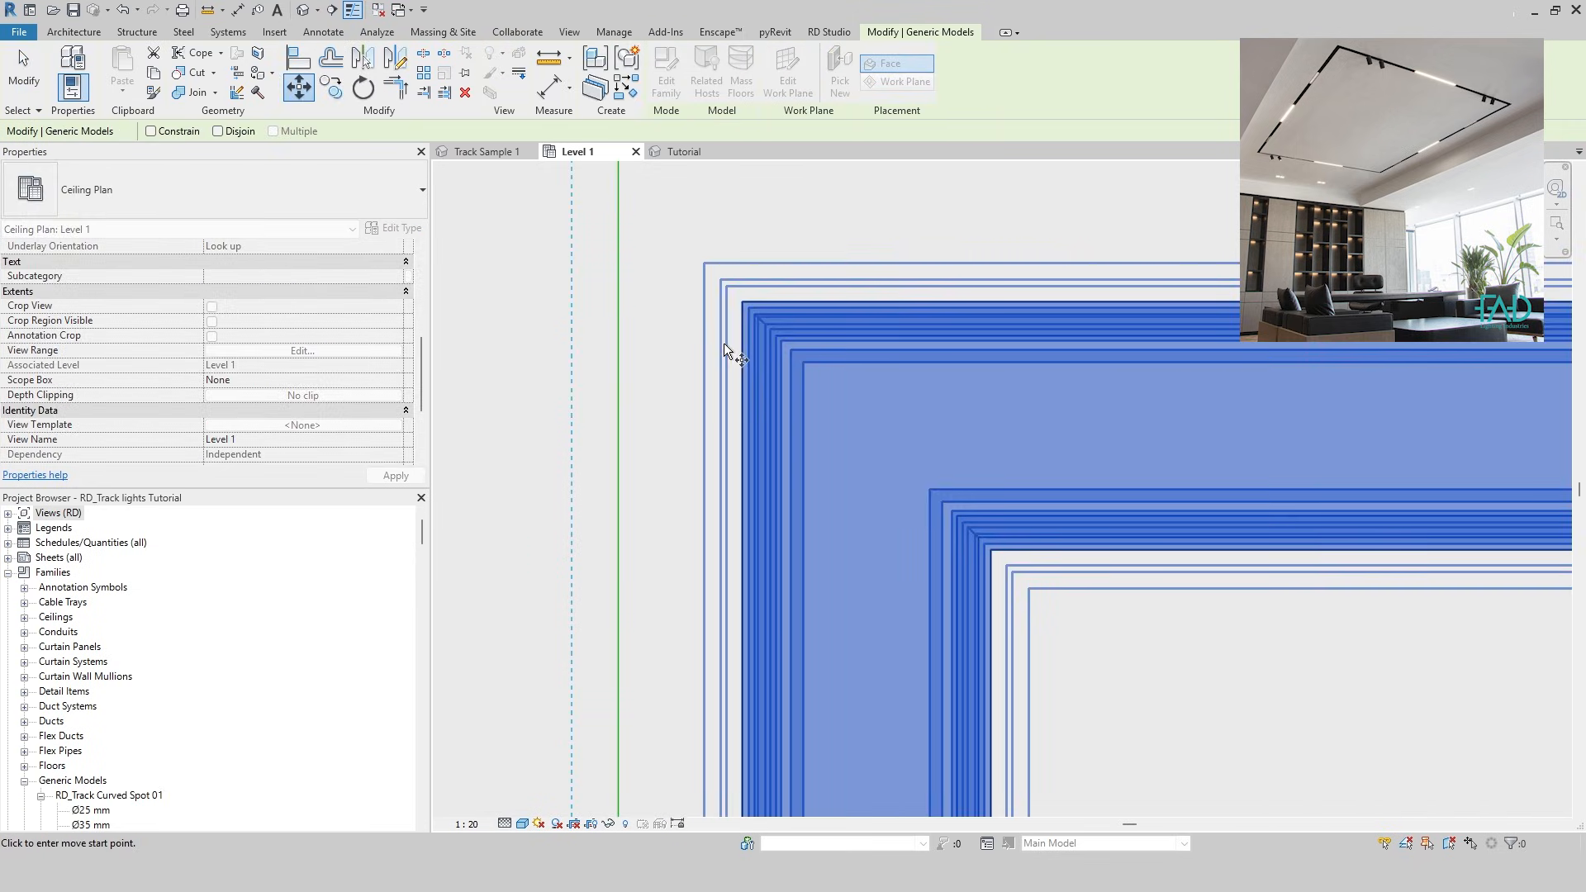
left_click(745, 304)
scroll(745, 307, "down", 2)
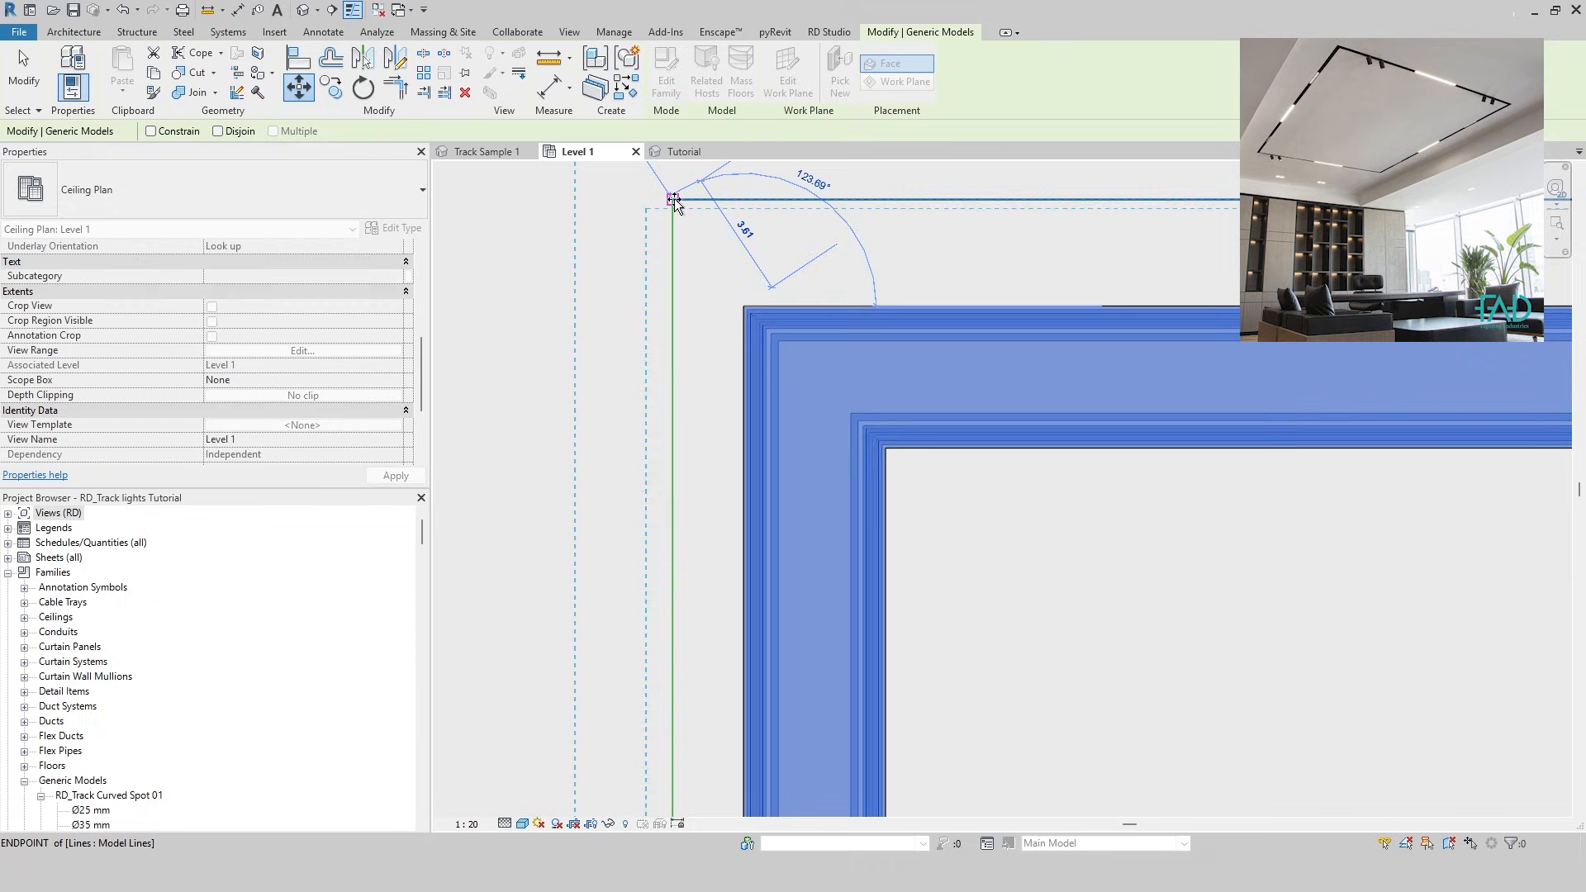
left_click(674, 198)
scroll(841, 390, "down", 5)
scroll(842, 403, "down", 3)
scroll(910, 493, "down", 2)
key("Escape")
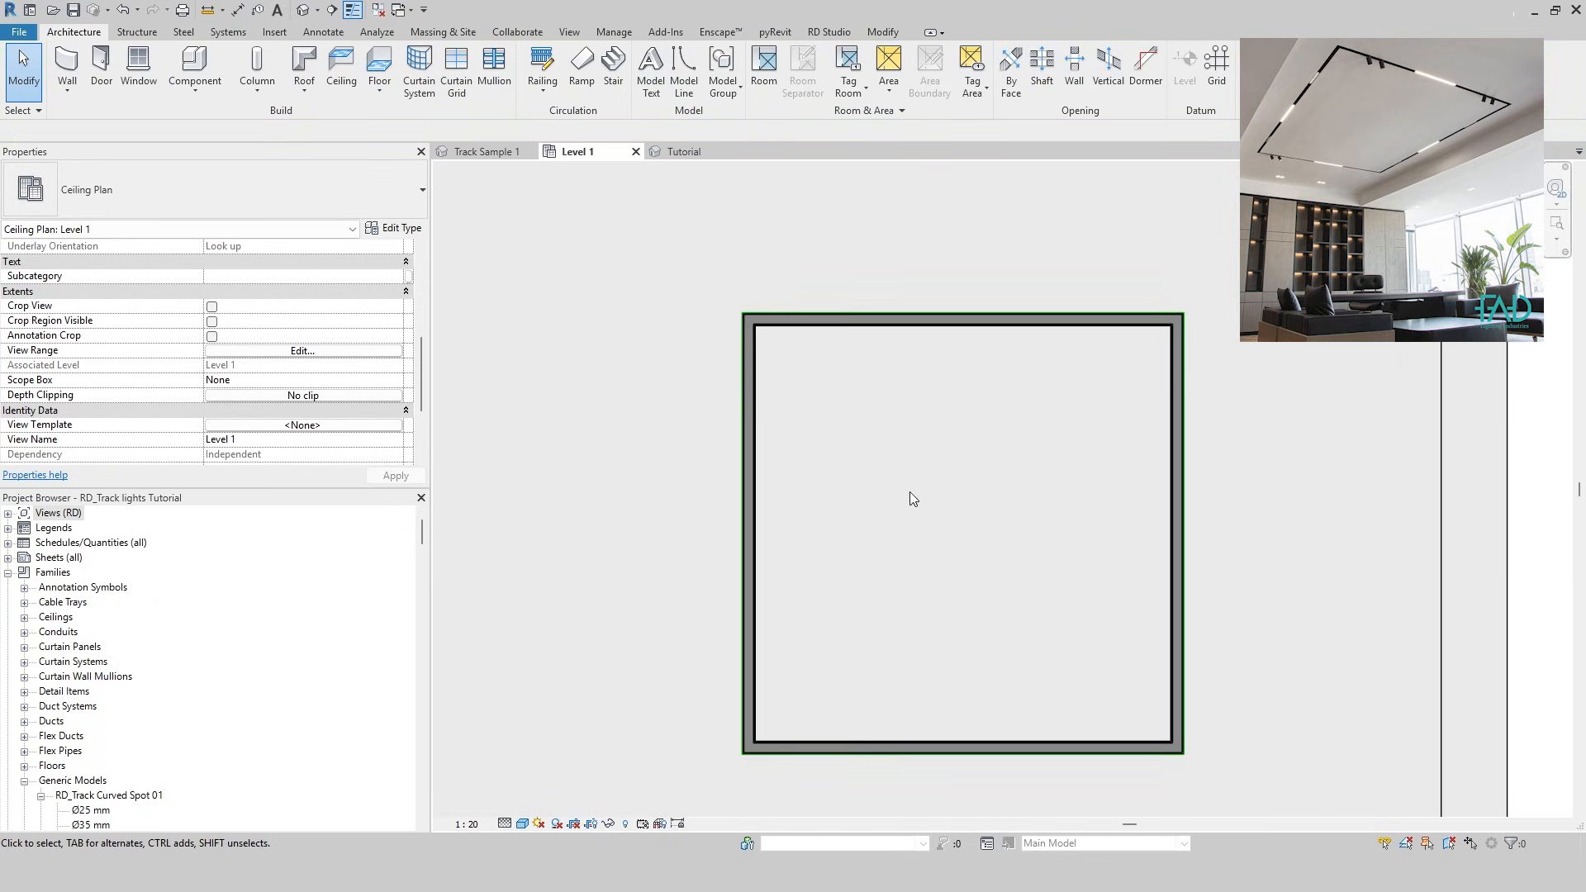
left_click(675, 152)
Place a 300 mm RD_Track Linear 01 module with Track Width 4.00 at the middle of the track's upper run
scroll(867, 409, "up", 5)
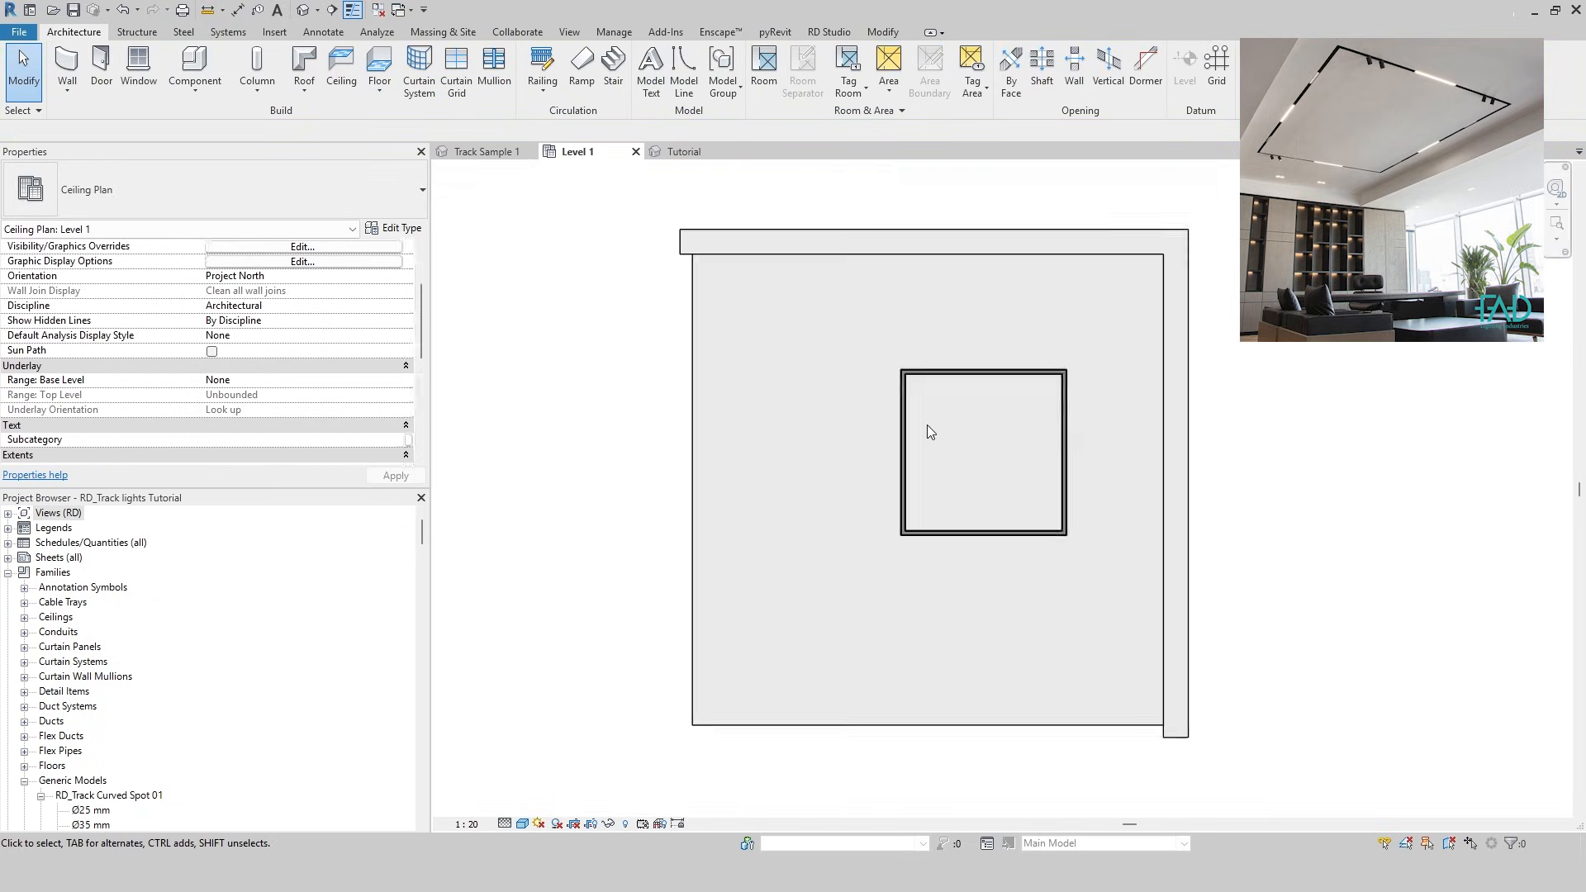
scroll(983, 446, "up", 3)
key("c")
key("m")
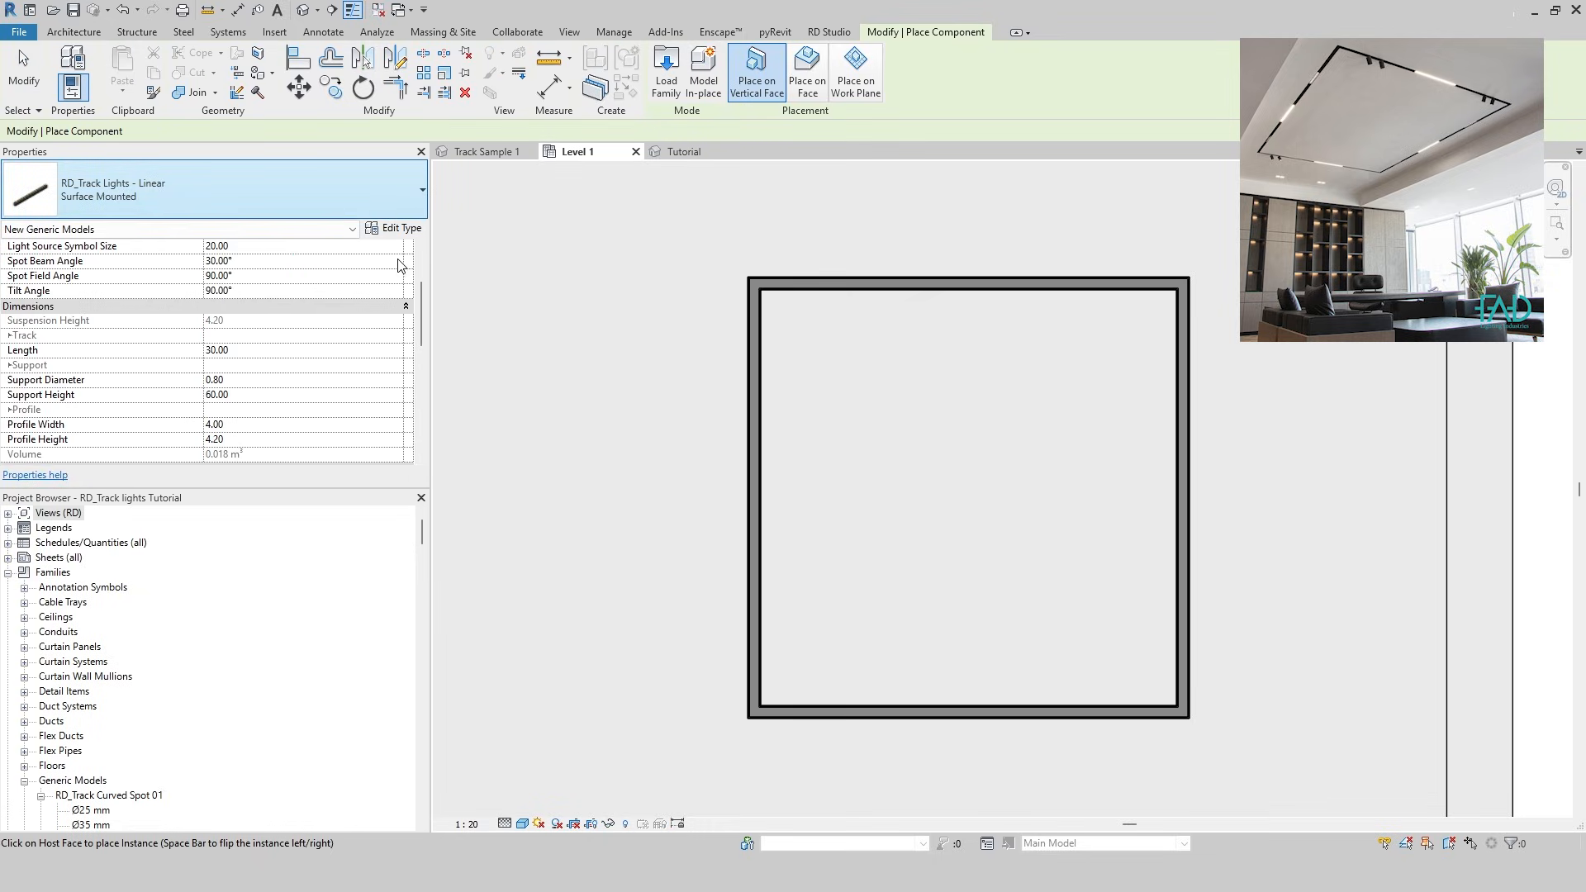
left_click(215, 192)
scroll(320, 411, "down", 12)
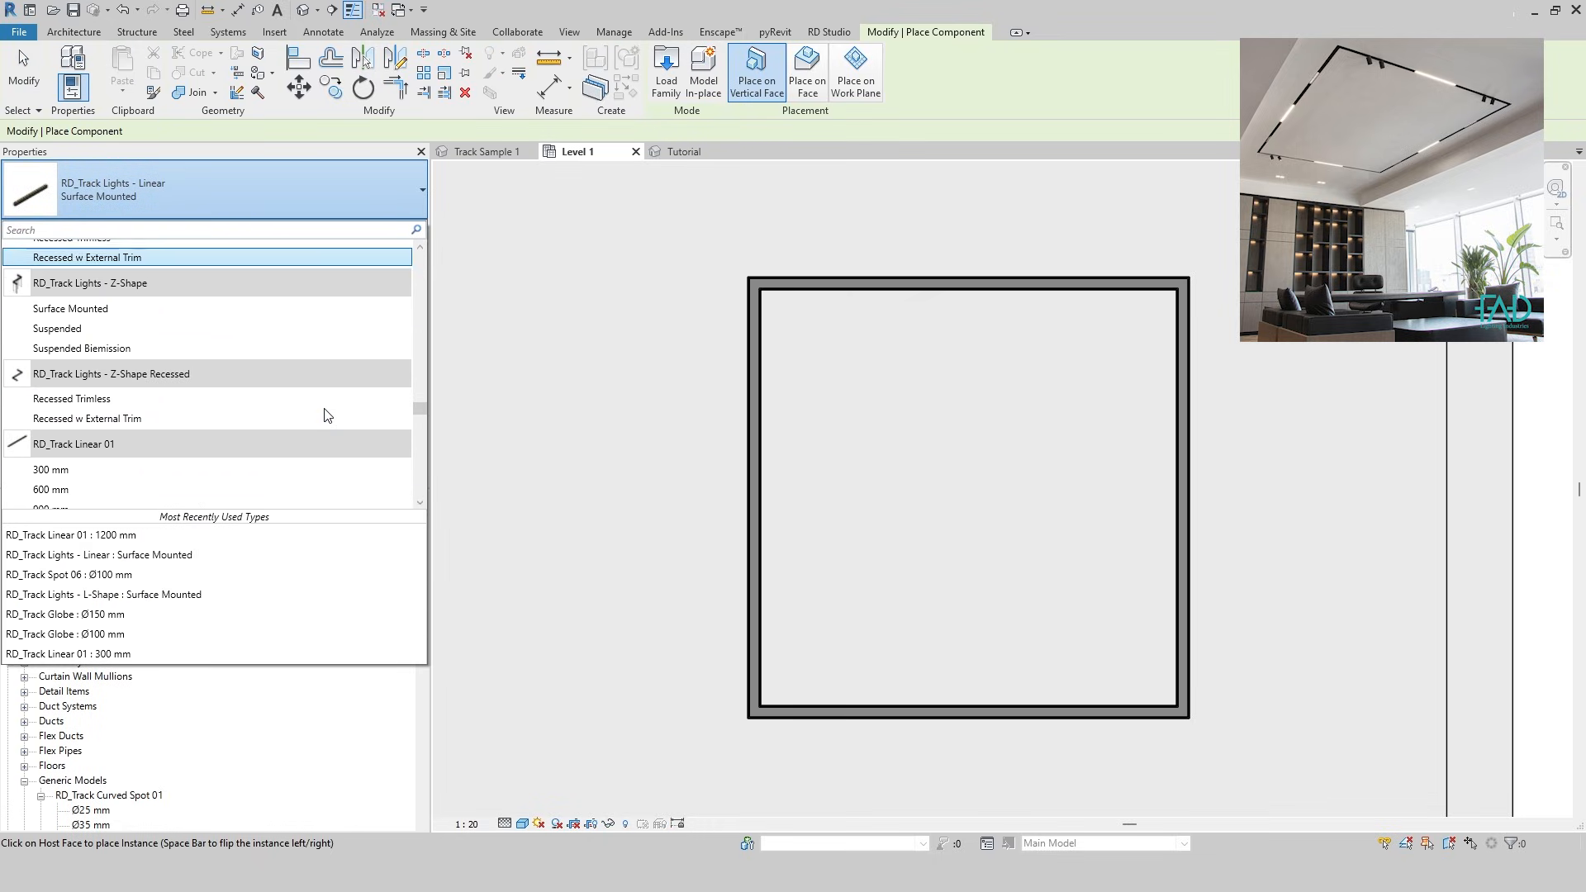
left_click(91, 472)
type("4")
scroll(967, 282, "up", 2)
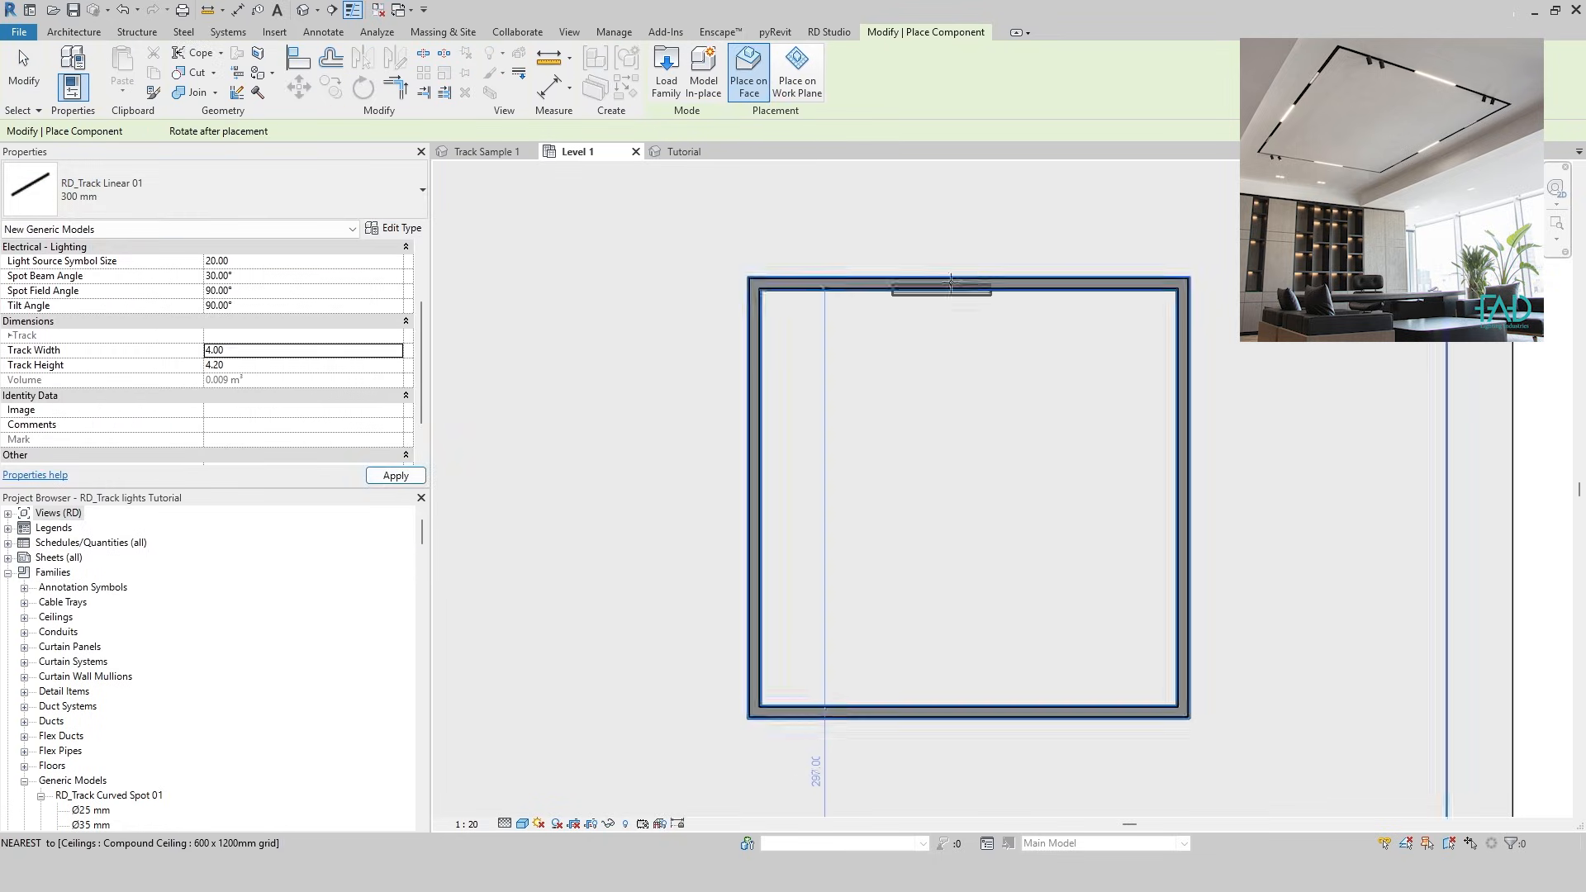
left_click(858, 286)
key("Escape")
key("Escape")
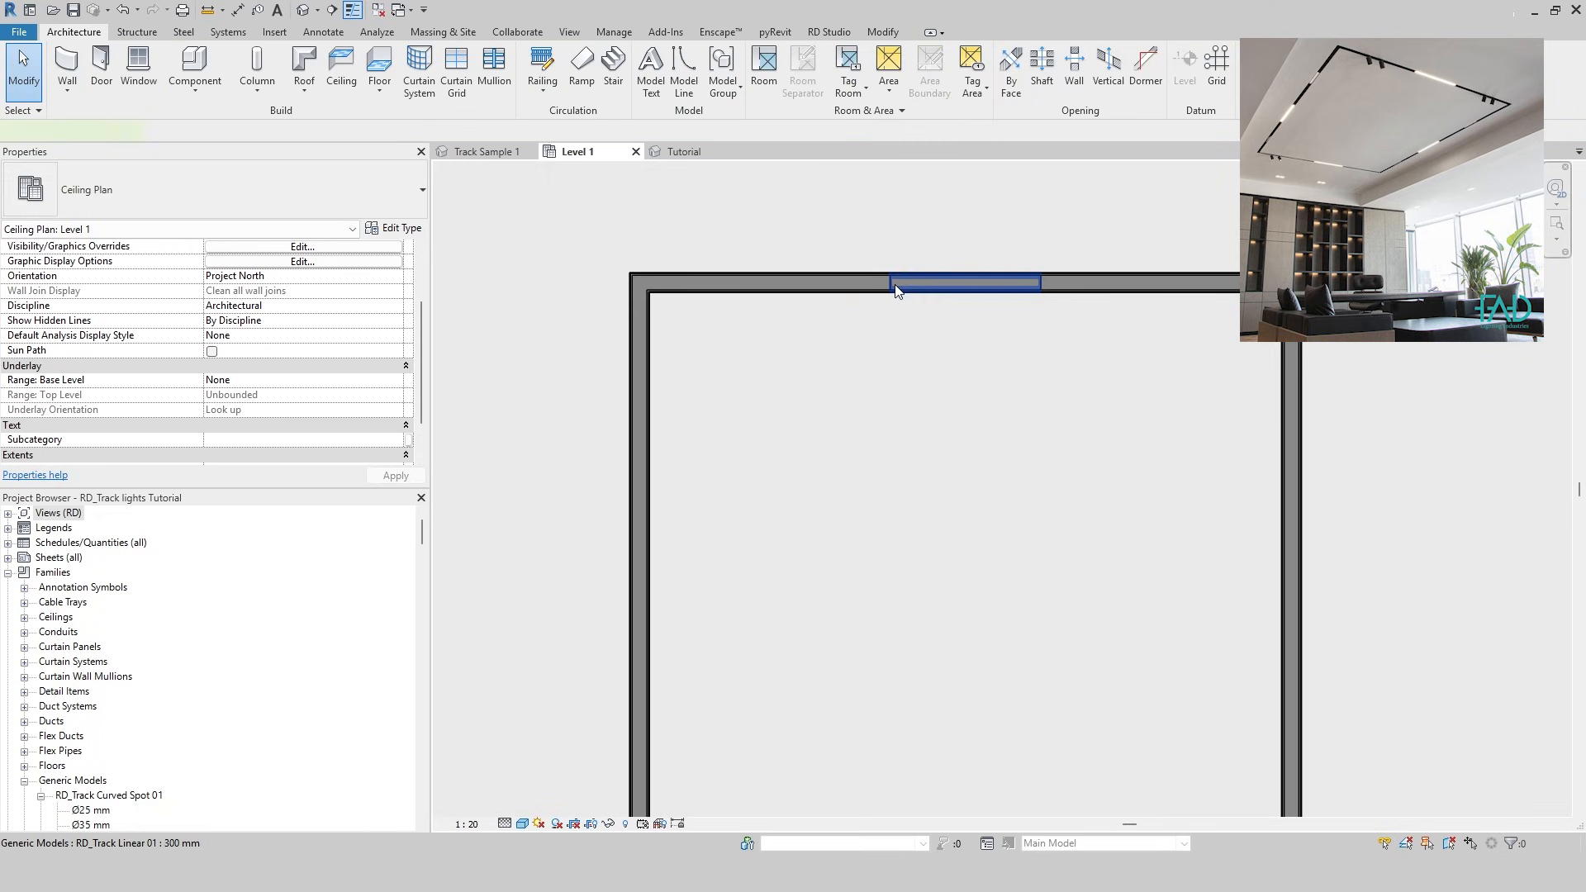
Flip the work plane of the upper linear light module and check it in the Tutorial 3D view
left_click(908, 284)
left_click(684, 152)
left_click(602, 157)
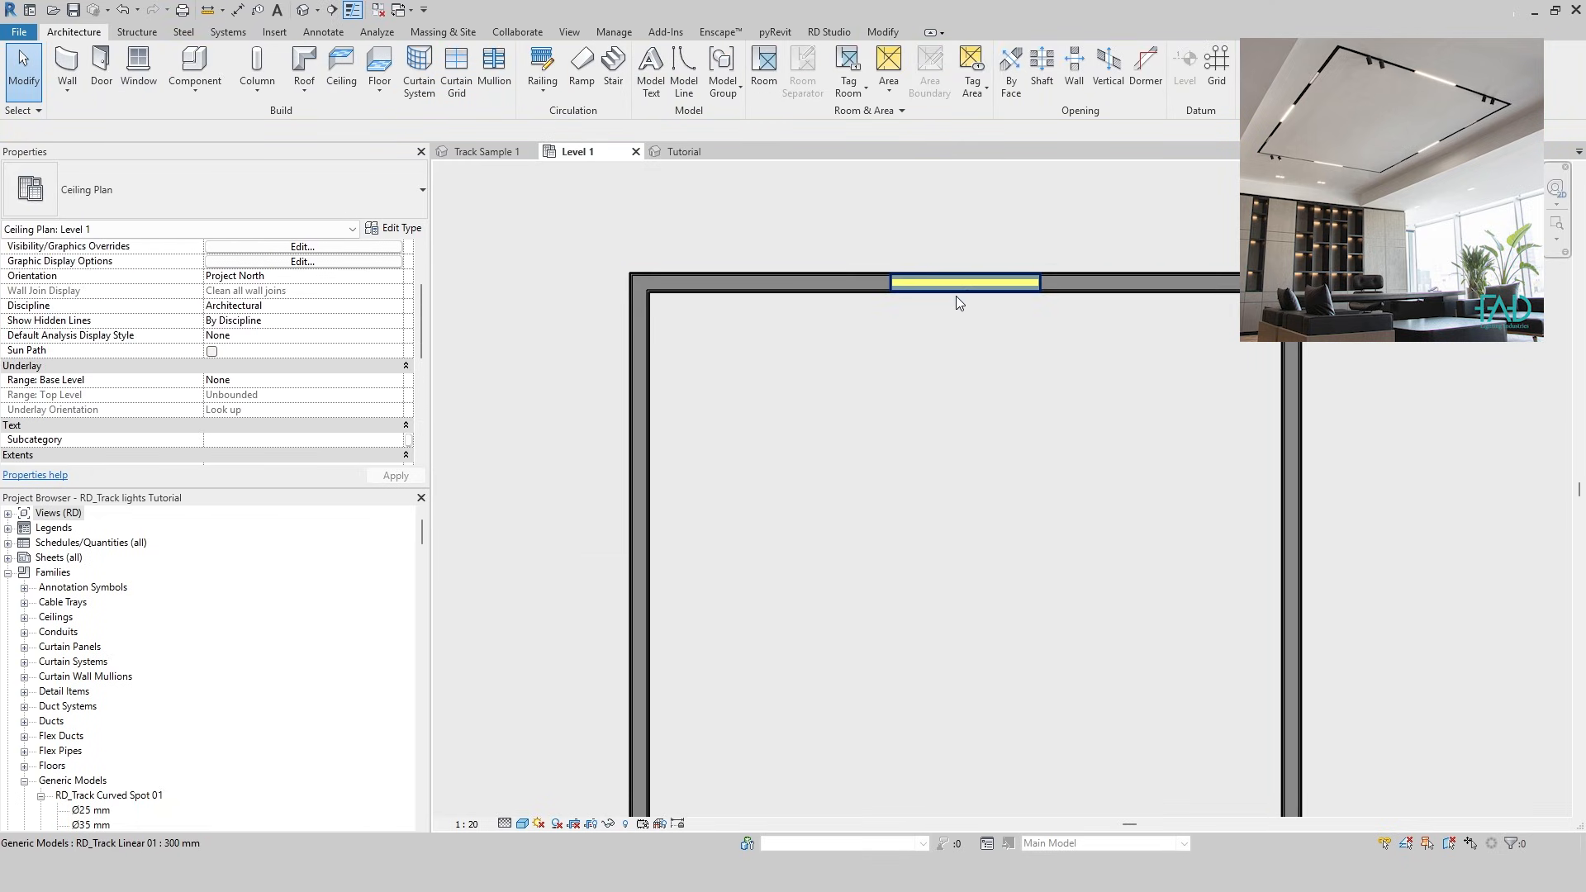
Copy the upper linear light module straight down onto the middle of the track's lower run
left_click(962, 284)
key("m")
key("v")
left_click(999, 282)
middle_click_drag(995, 758, 950, 388)
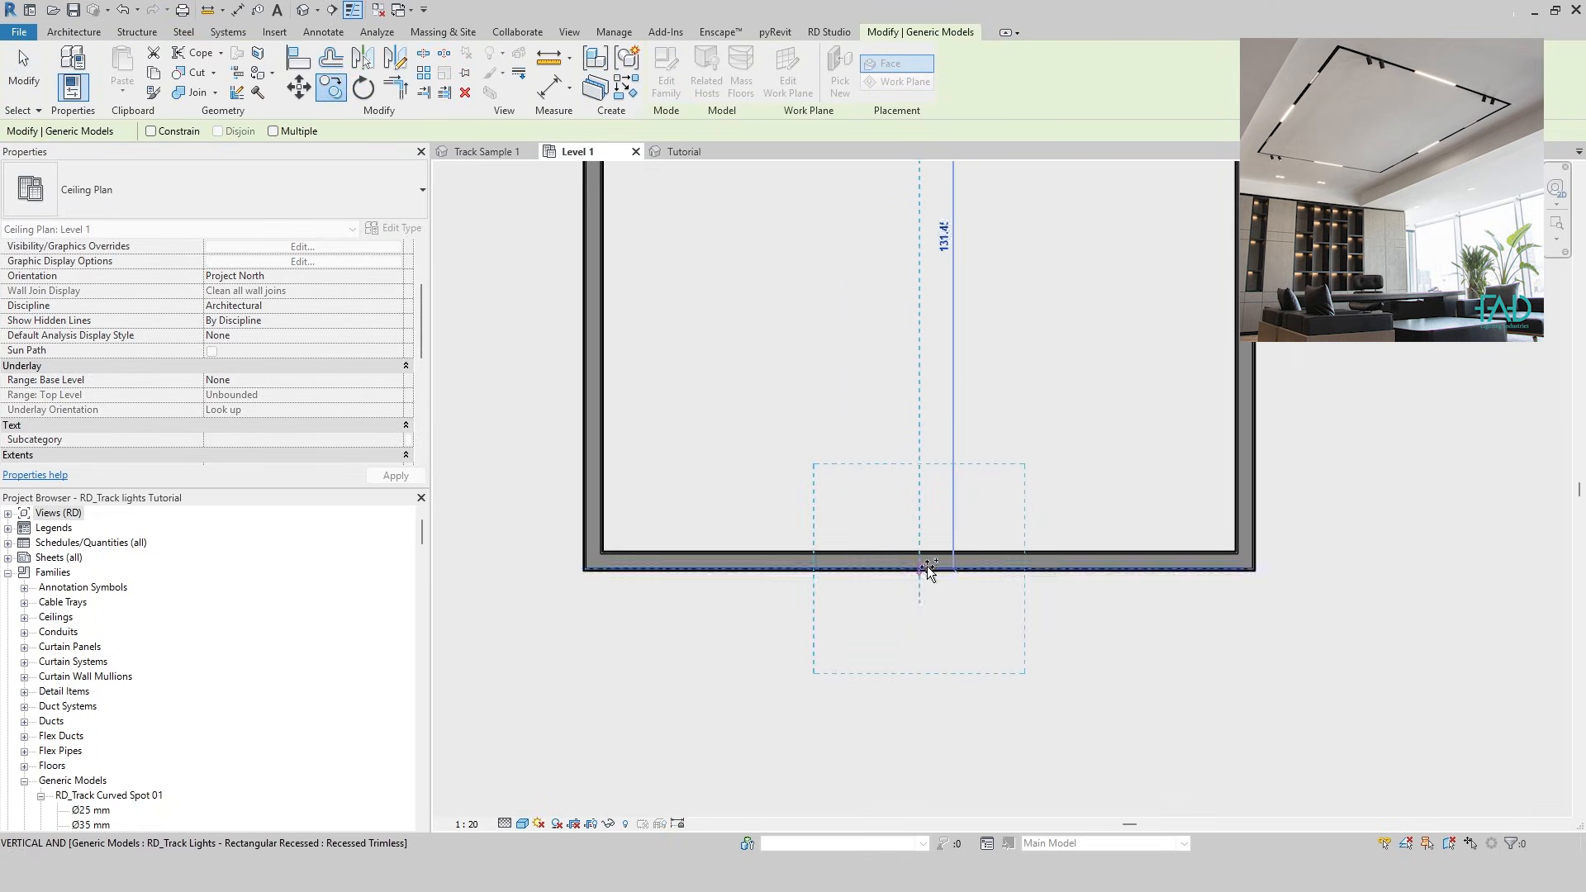
key("Escape")
middle_click_drag(853, 379, 967, 621)
Place similar 300 mm linear modules, turned vertical, at the middle of the track's left and right runs
left_click(996, 803)
key("c")
key("s")
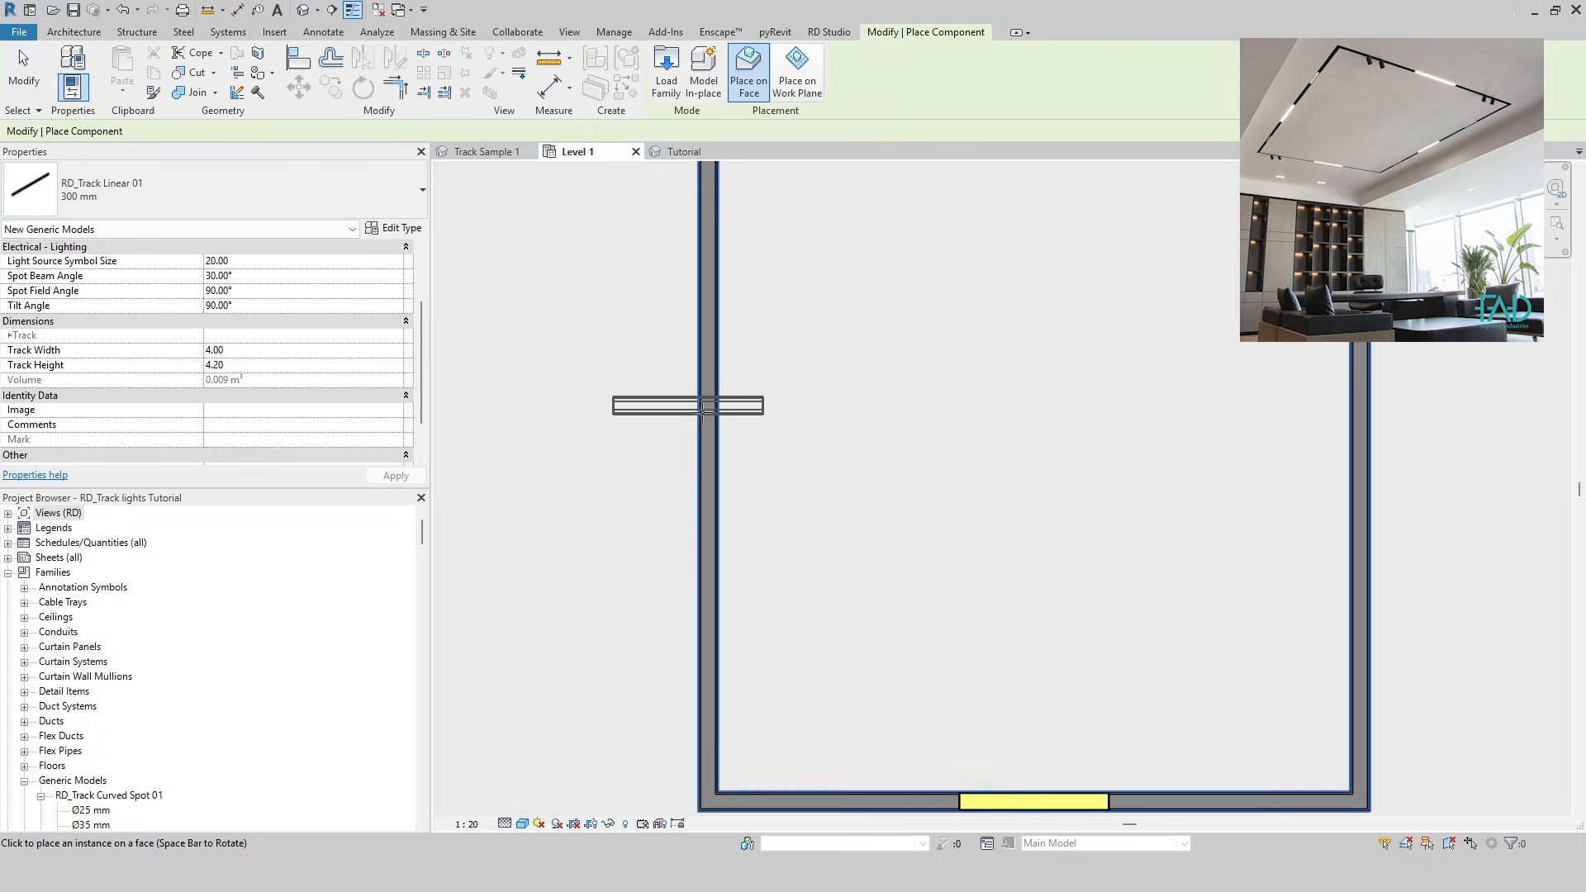
scroll(707, 362, "down", 1)
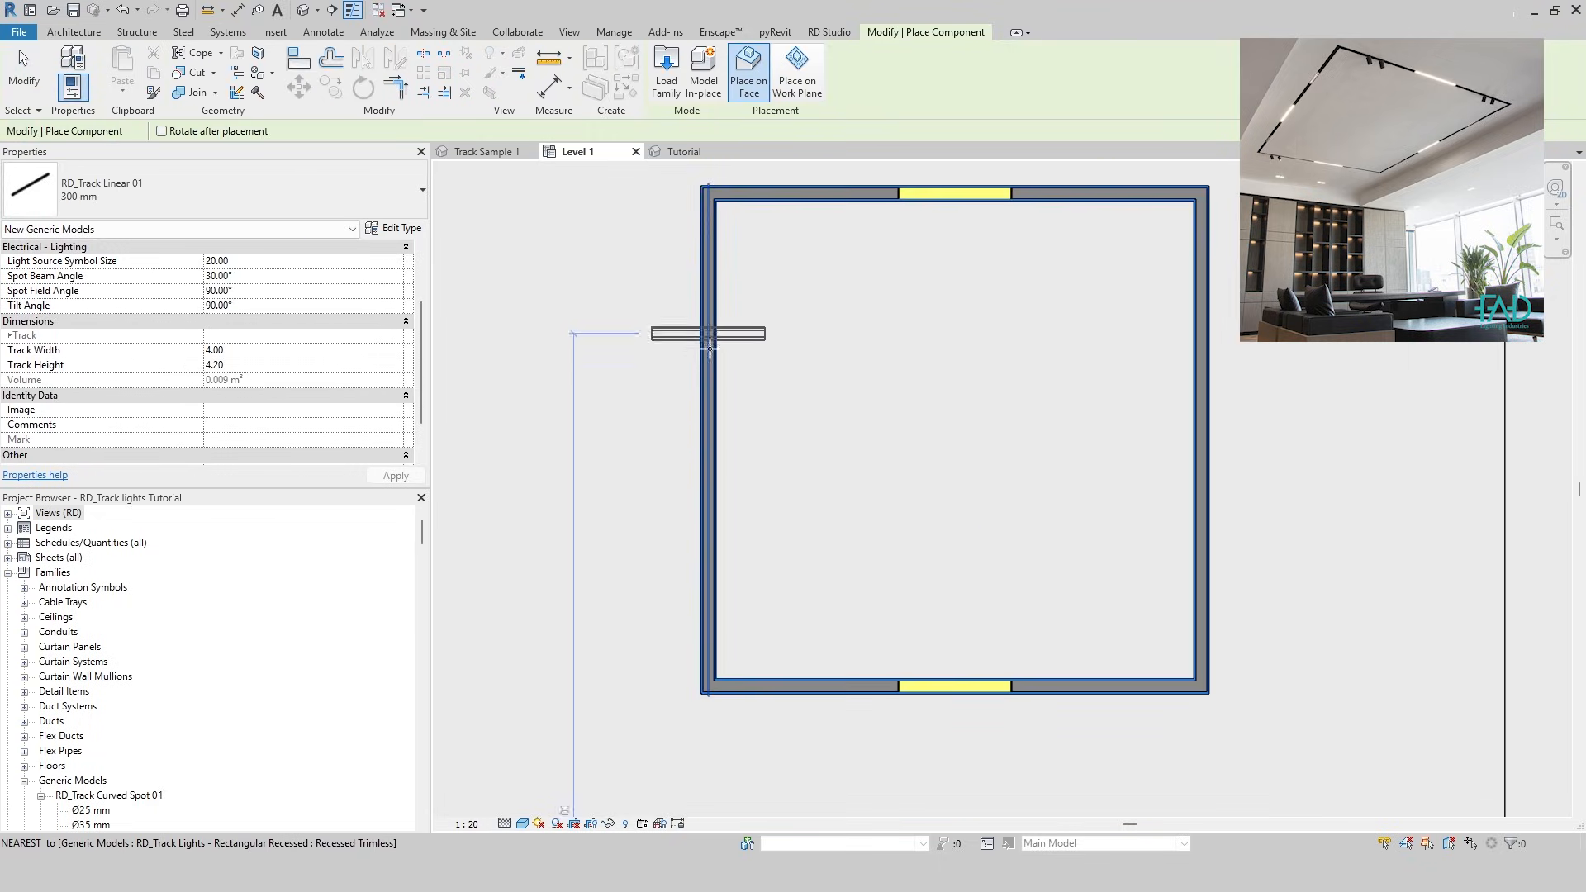
left_click(709, 439)
left_click(1202, 440)
key("Escape")
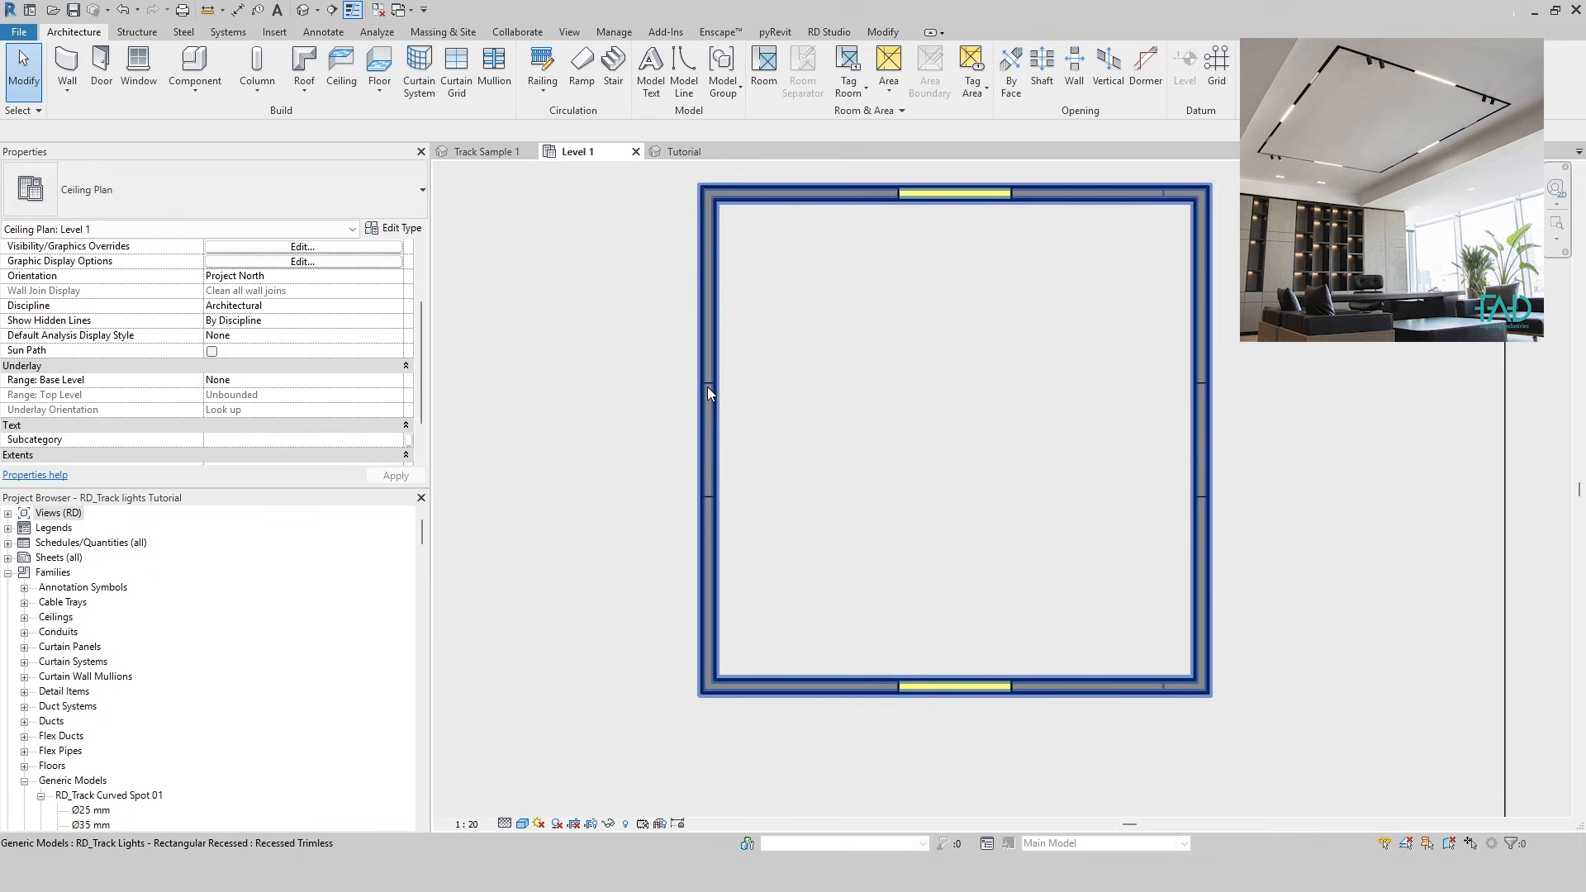
Flip the work planes of the two vertical linear modules and check all four modules in the Tutorial 3D view
left_click(708, 392)
key("Escape")
left_click(1196, 448)
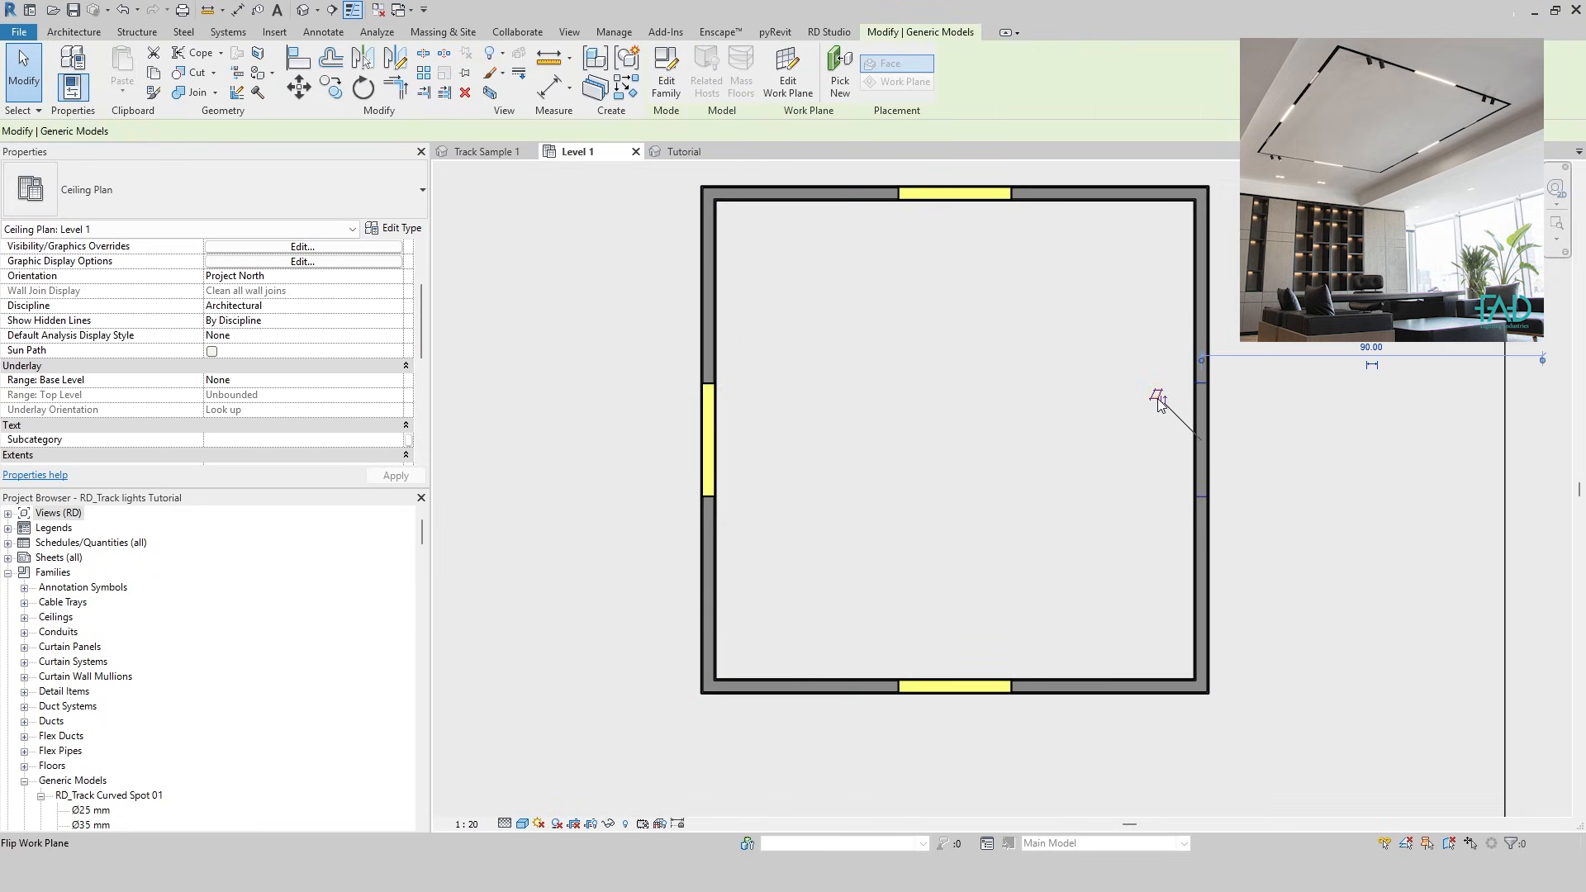
left_click(678, 153)
left_click(1039, 503)
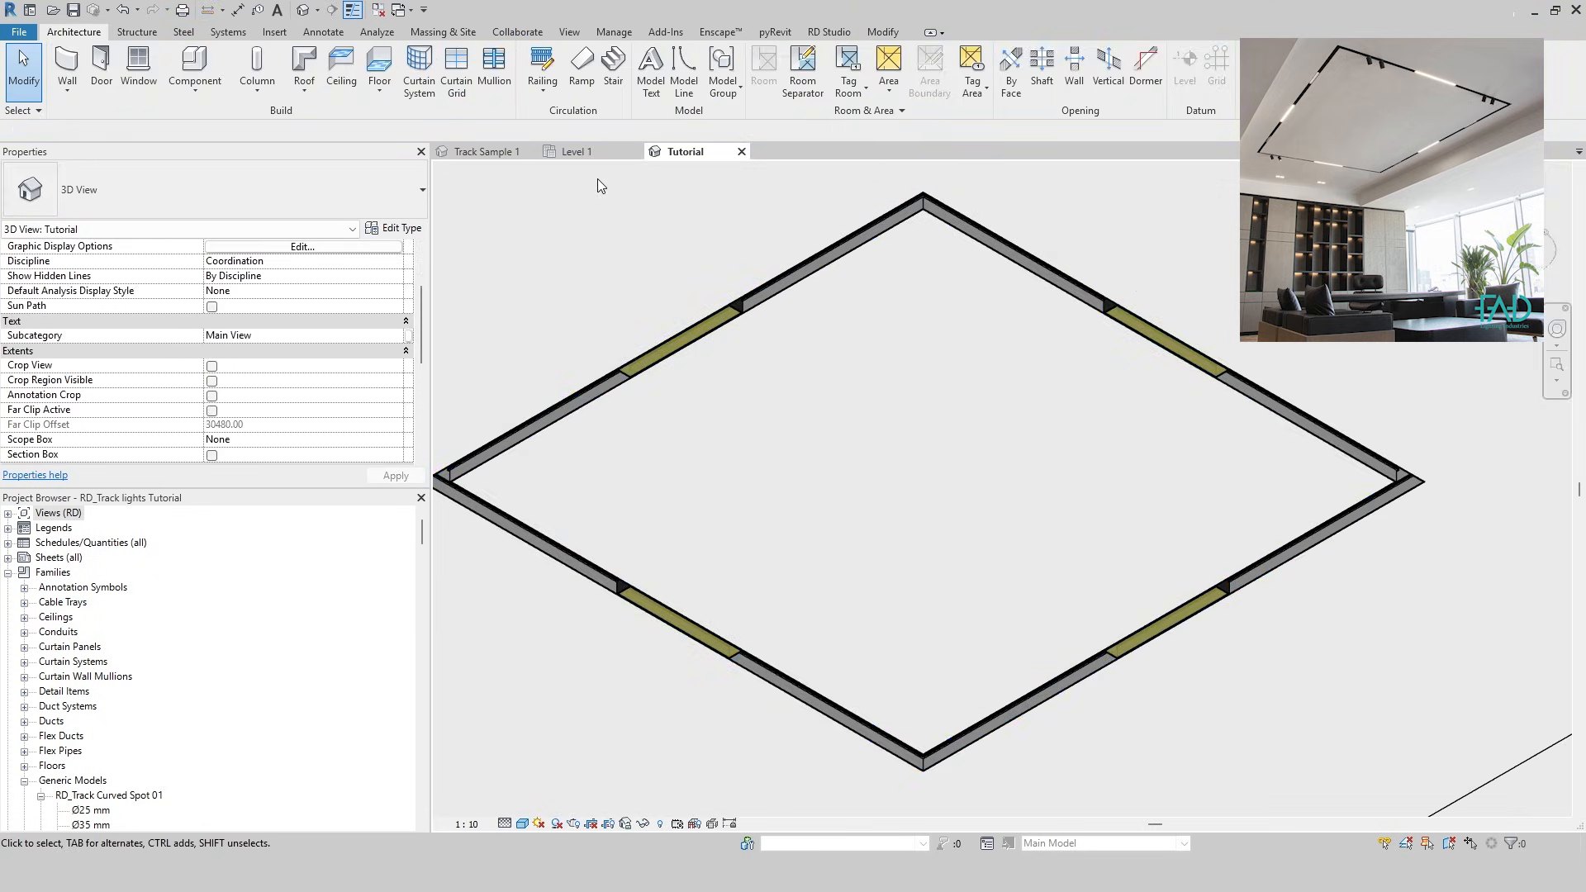
Choose the Ø20 mm RD_Track Spot 04 in the Level 1 ceiling plan and set Track Length to 12.00 and Track Width to 4.00
left_click(576, 151)
key("c")
key("m")
left_click(418, 209)
left_click_drag(418, 442, 418, 494)
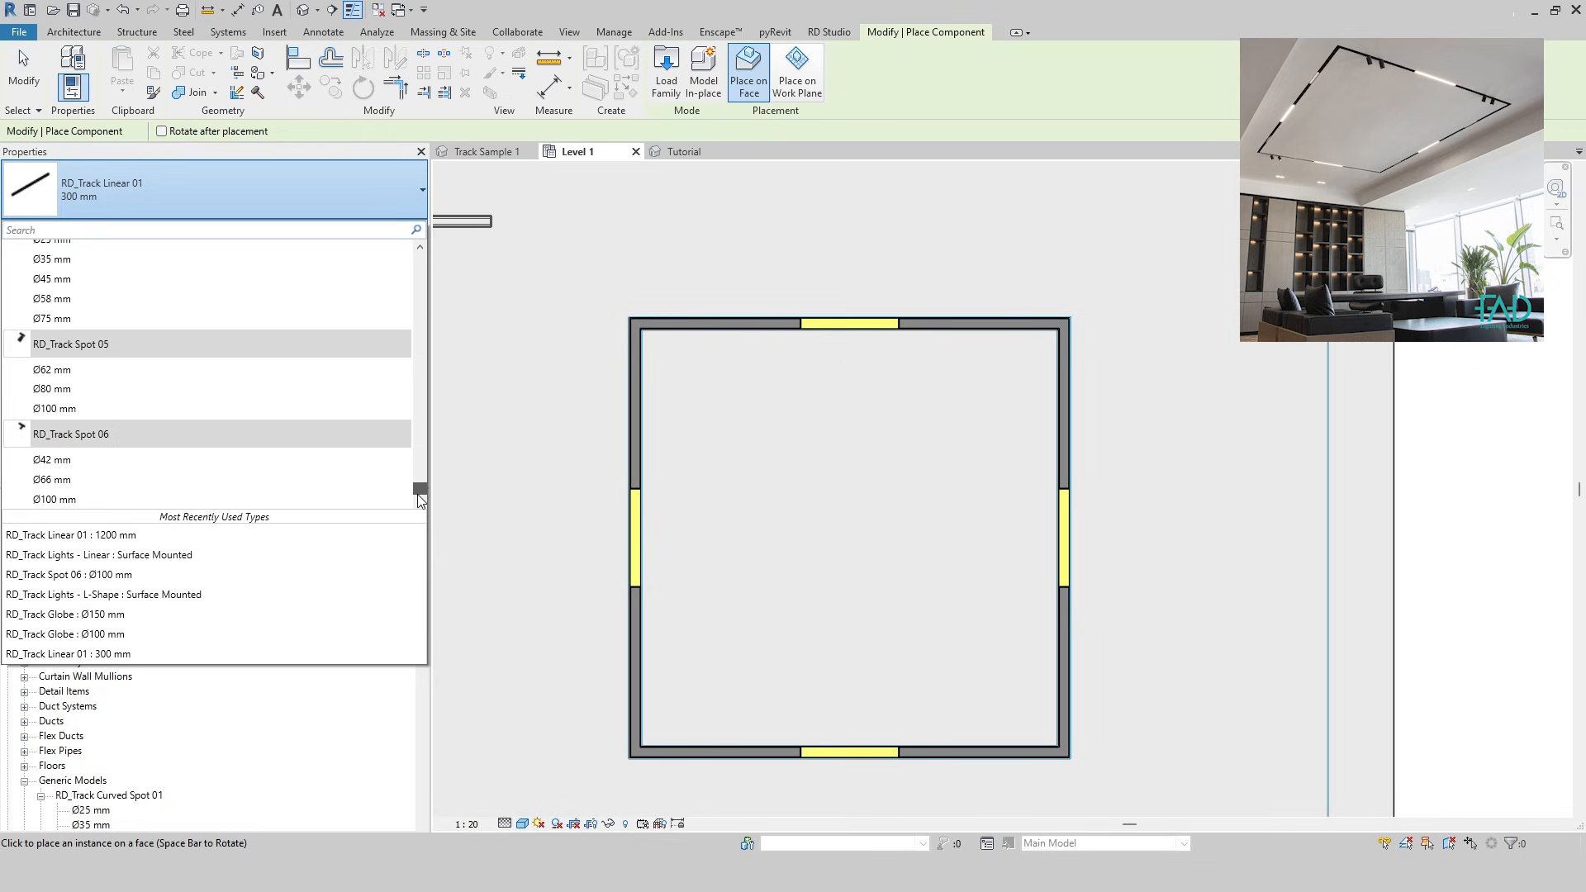
scroll(207, 413, "up", 3)
left_click(135, 460)
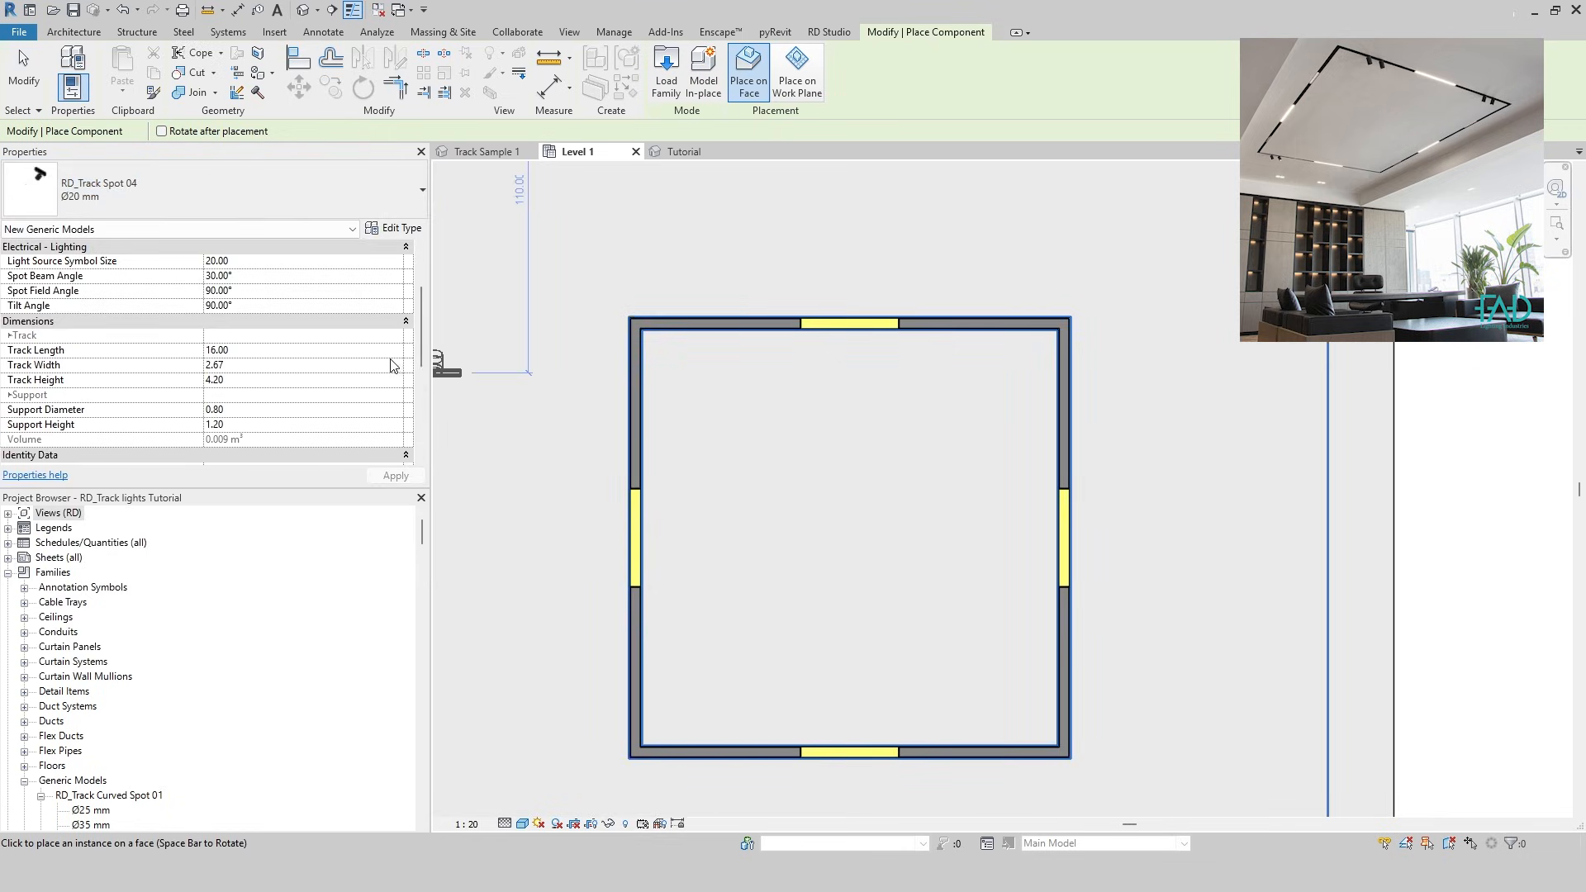
left_click(296, 350)
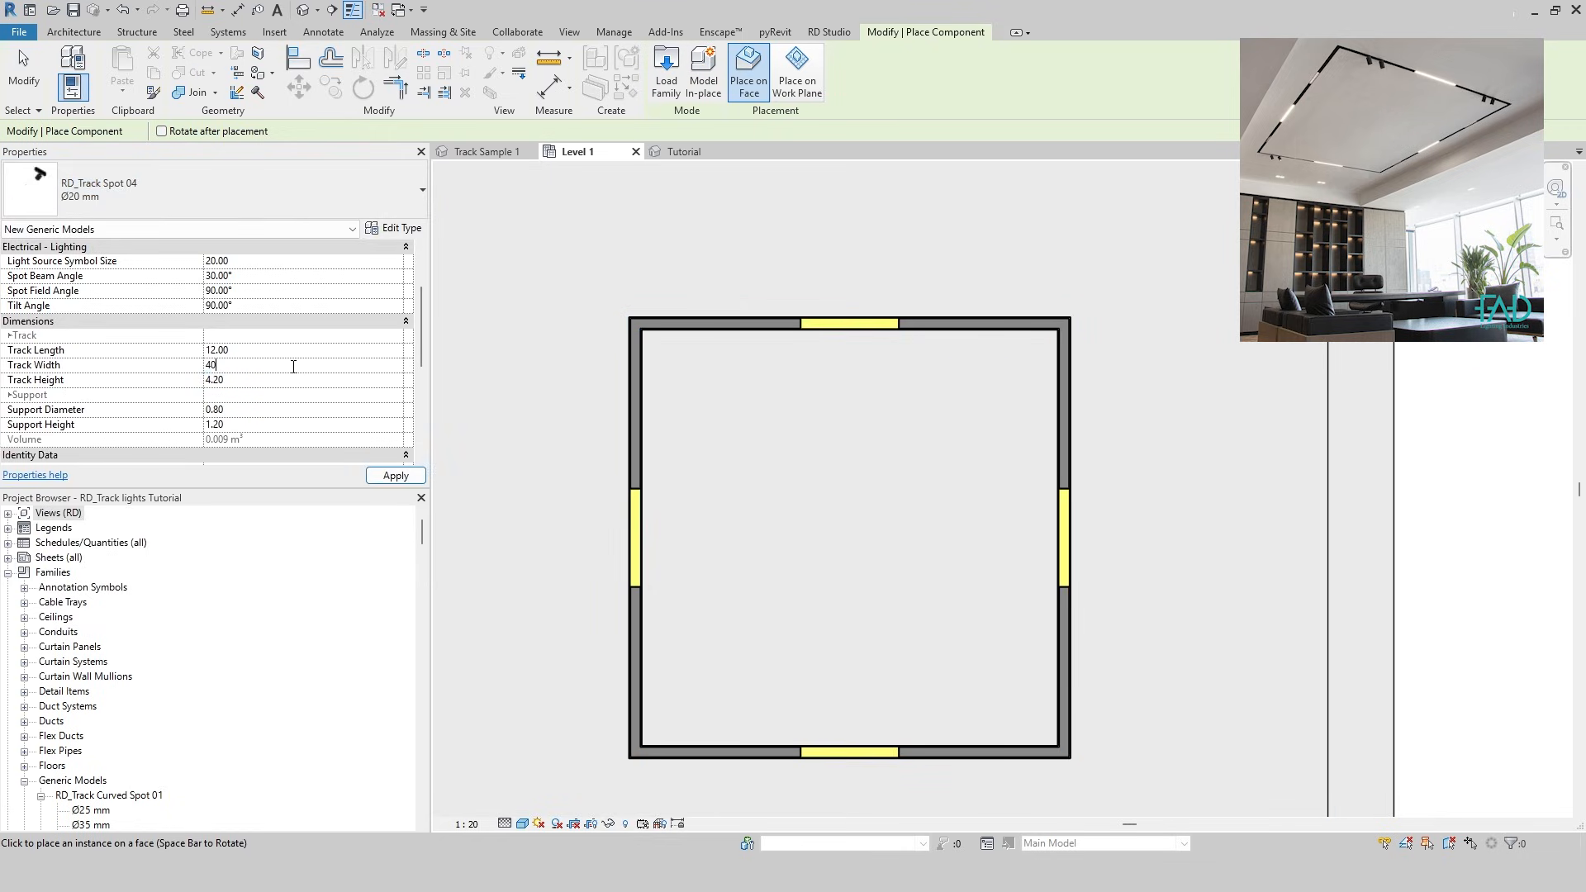
Place the spot module, rotated inward, on the upper run and align its end with the left run's inner edge
scroll(678, 325, "up", 4)
key("space")
key("space")
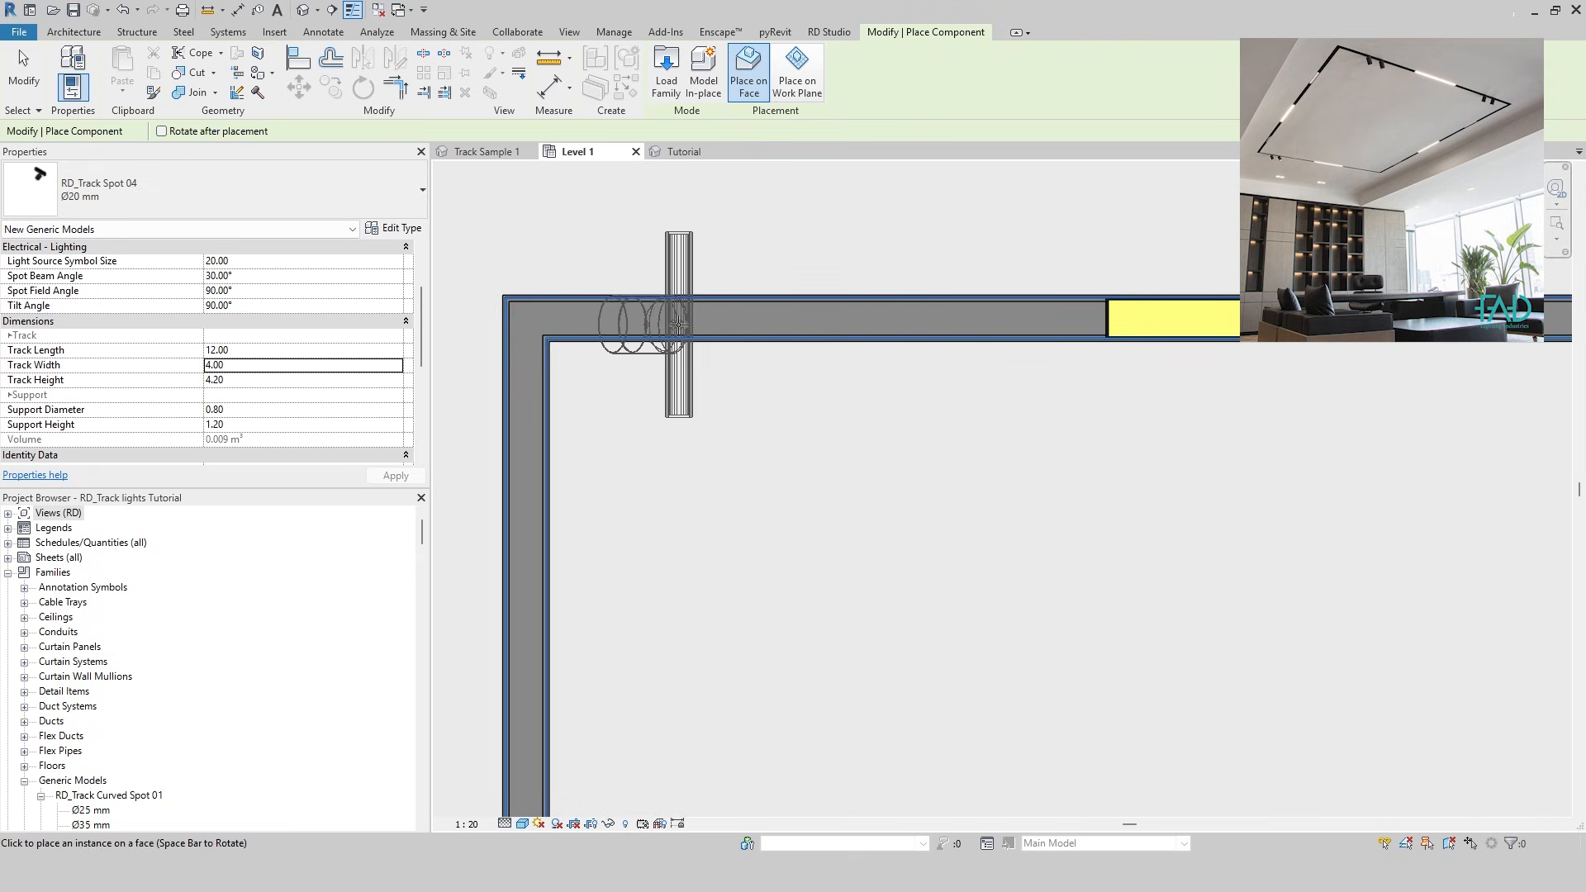
left_click(646, 321)
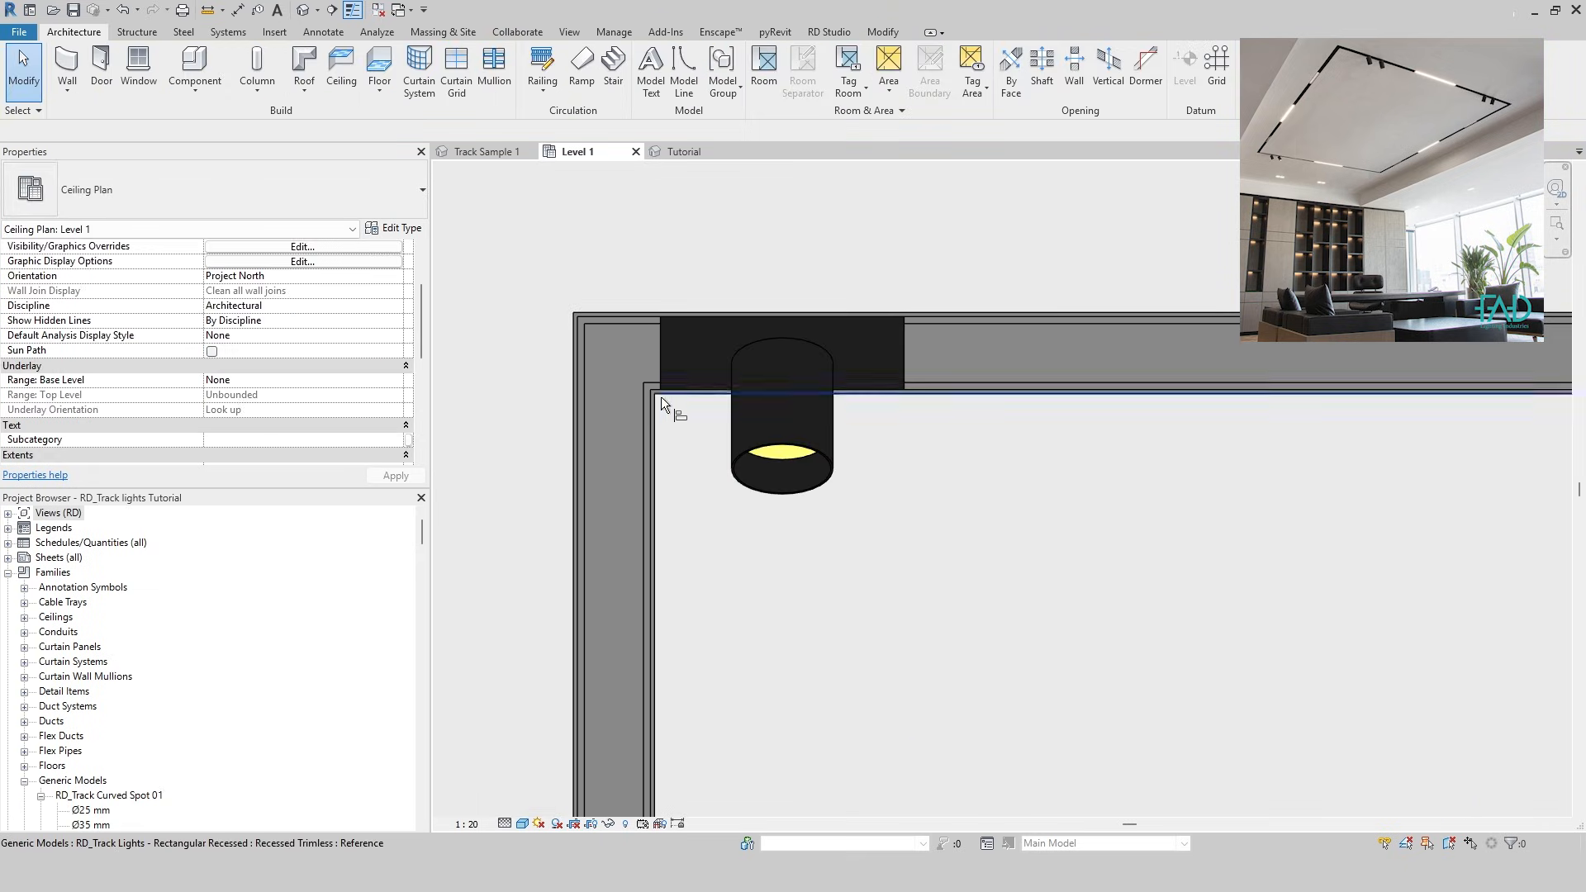
key("a")
key("l")
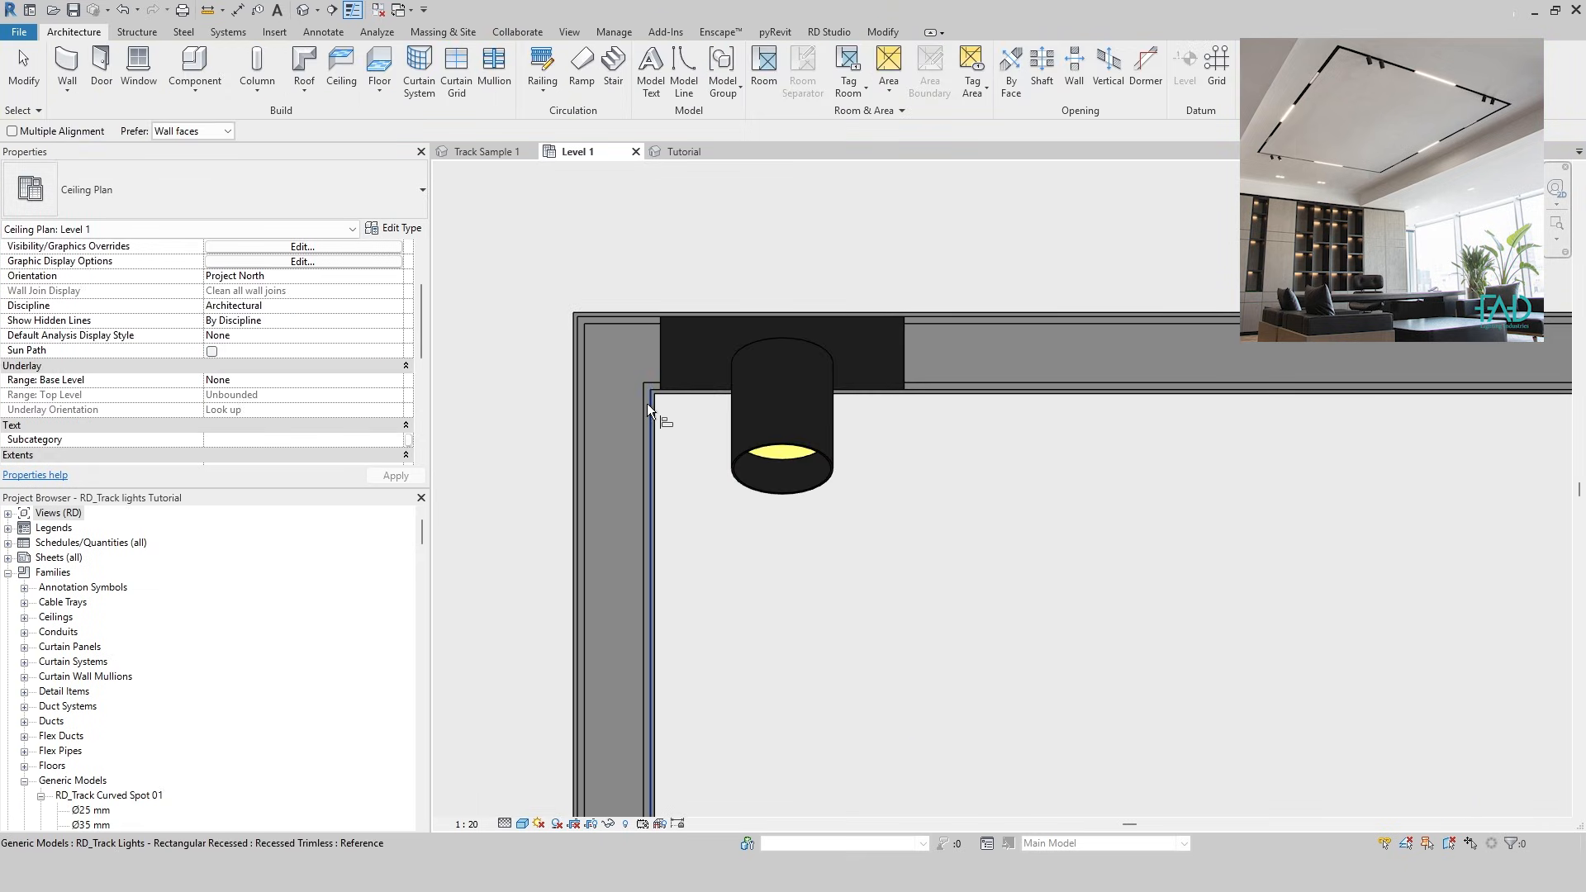
left_click(647, 403)
left_click(663, 362)
key("Escape")
Place a second, similar spot on the upper run, align it against the first, and check the pair in the 3D view
left_click(720, 361)
key("c")
key("s")
key("space")
key("space")
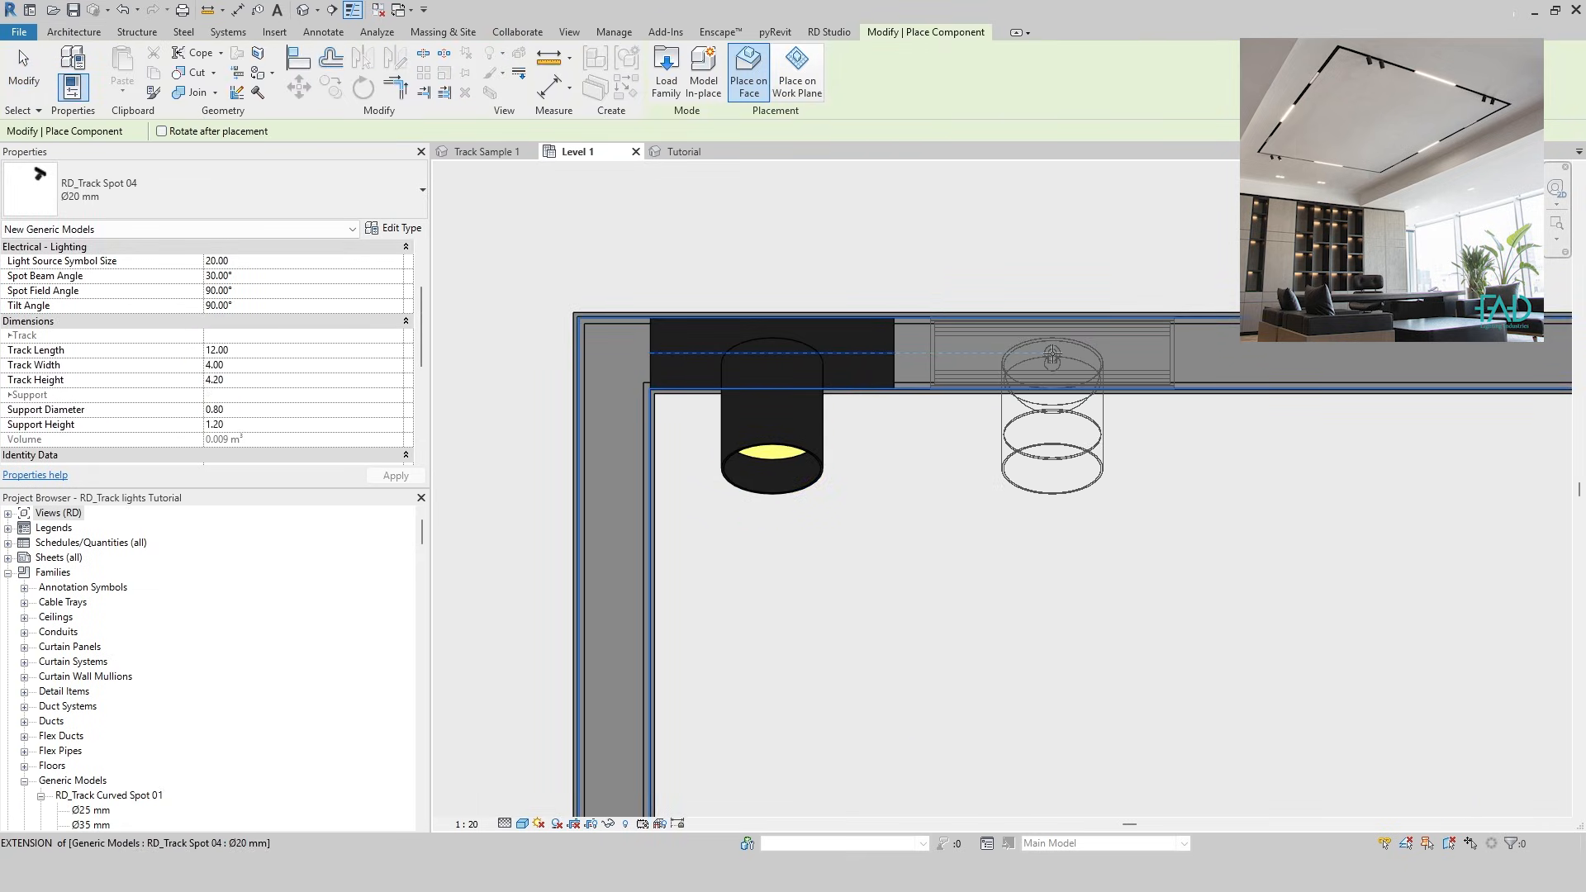
left_click(1052, 360)
key("Escape")
key("a")
key("l")
key("Escape")
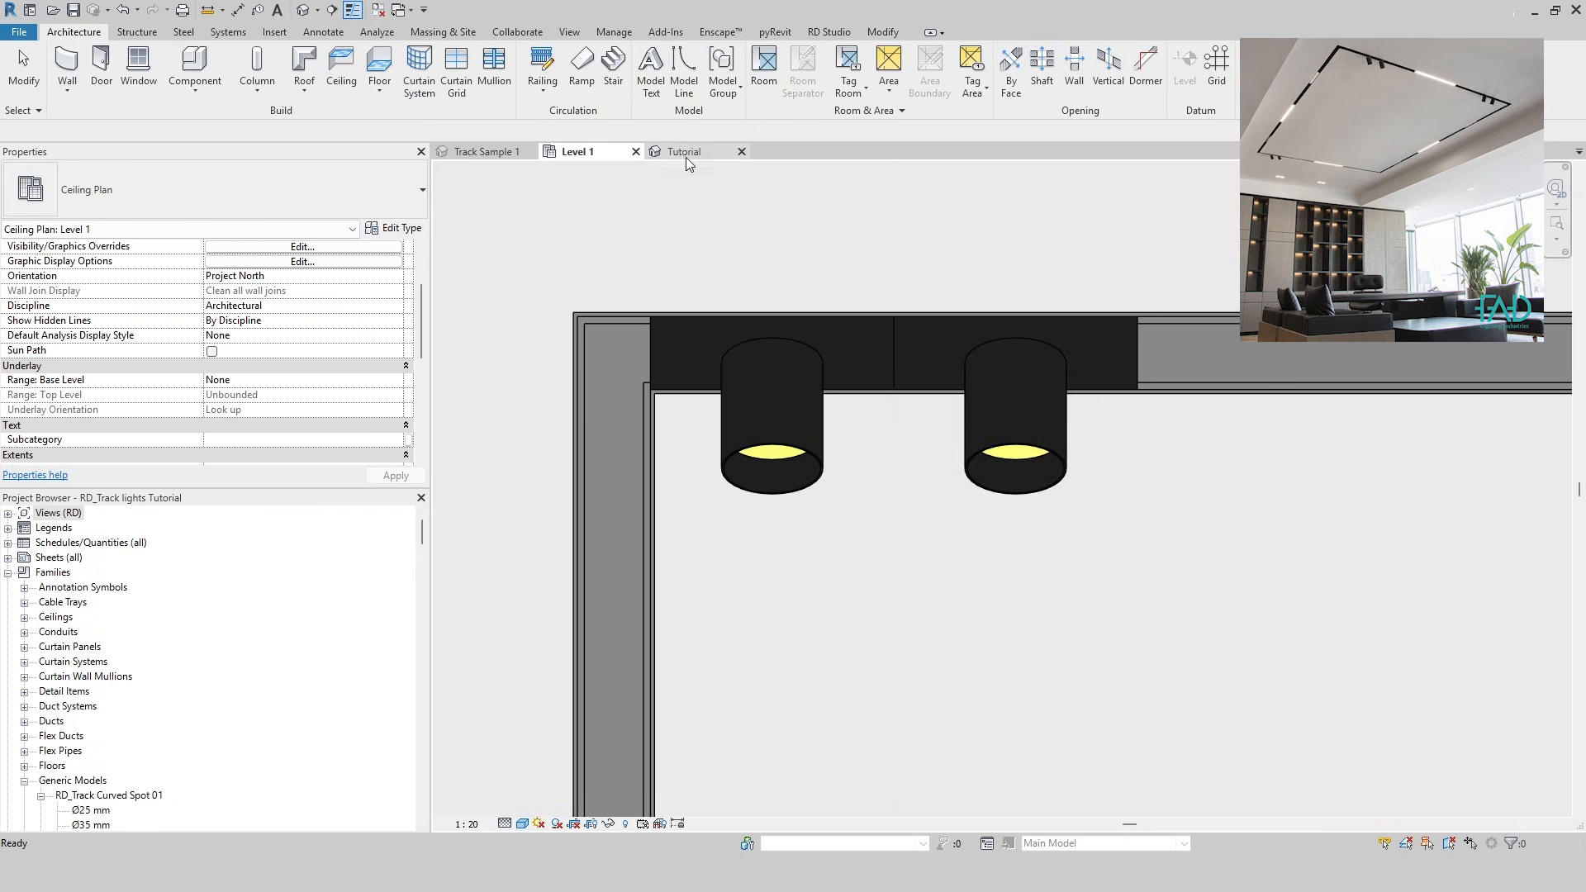
left_click(684, 152)
scroll(900, 517, "down", 5)
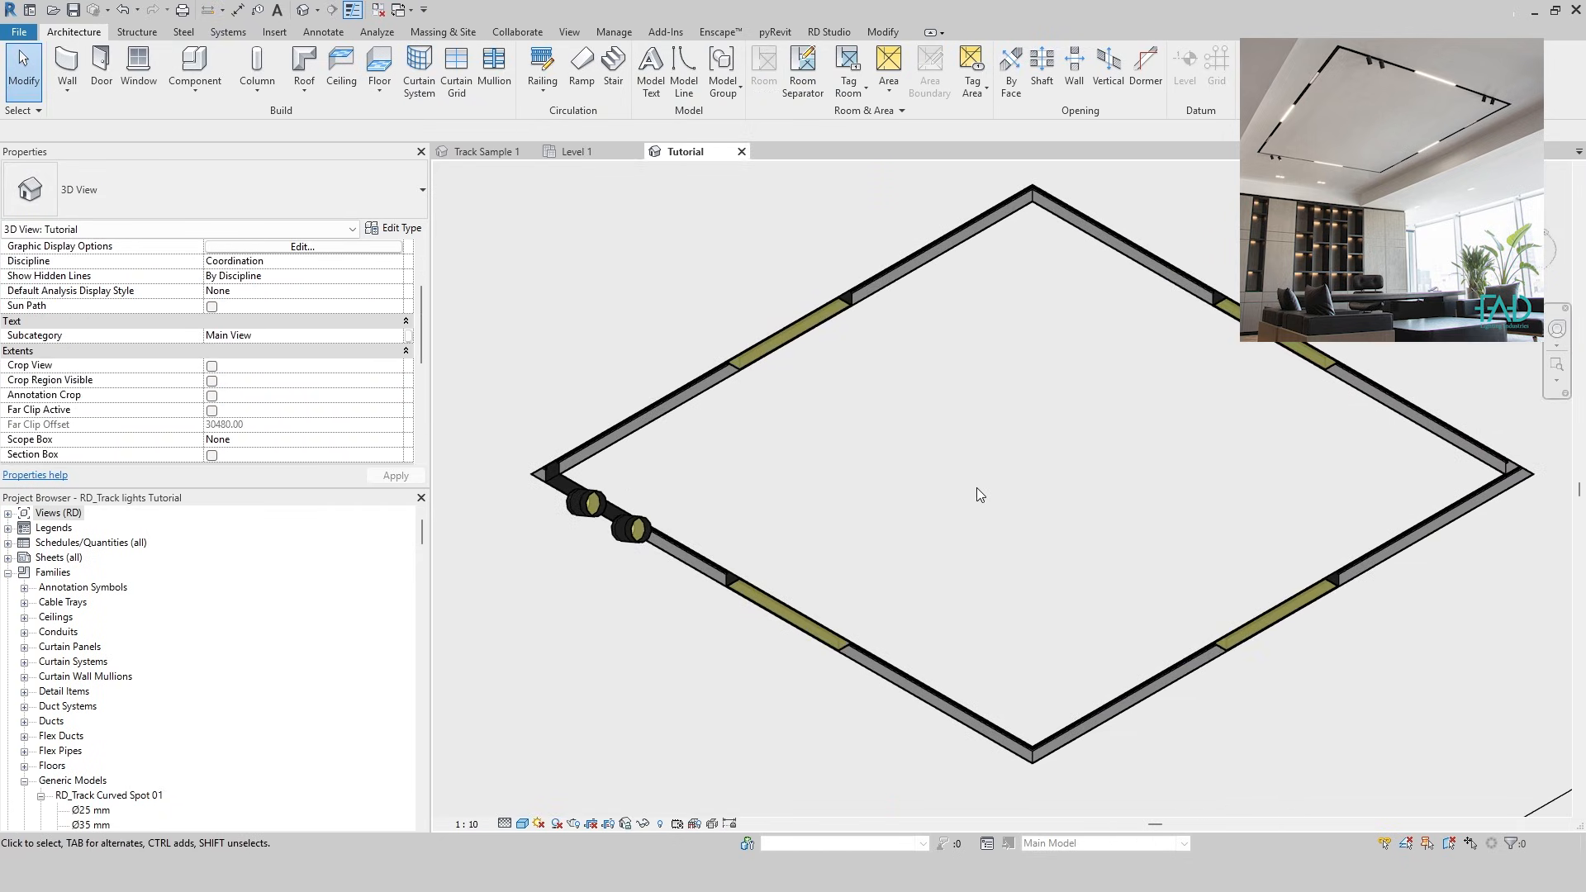
left_click(576, 152)
Place two Ø20 mm RD_Track Spot 04 modules facing inward at the lower run's left end and align them end to end
scroll(1146, 538, "down", 5)
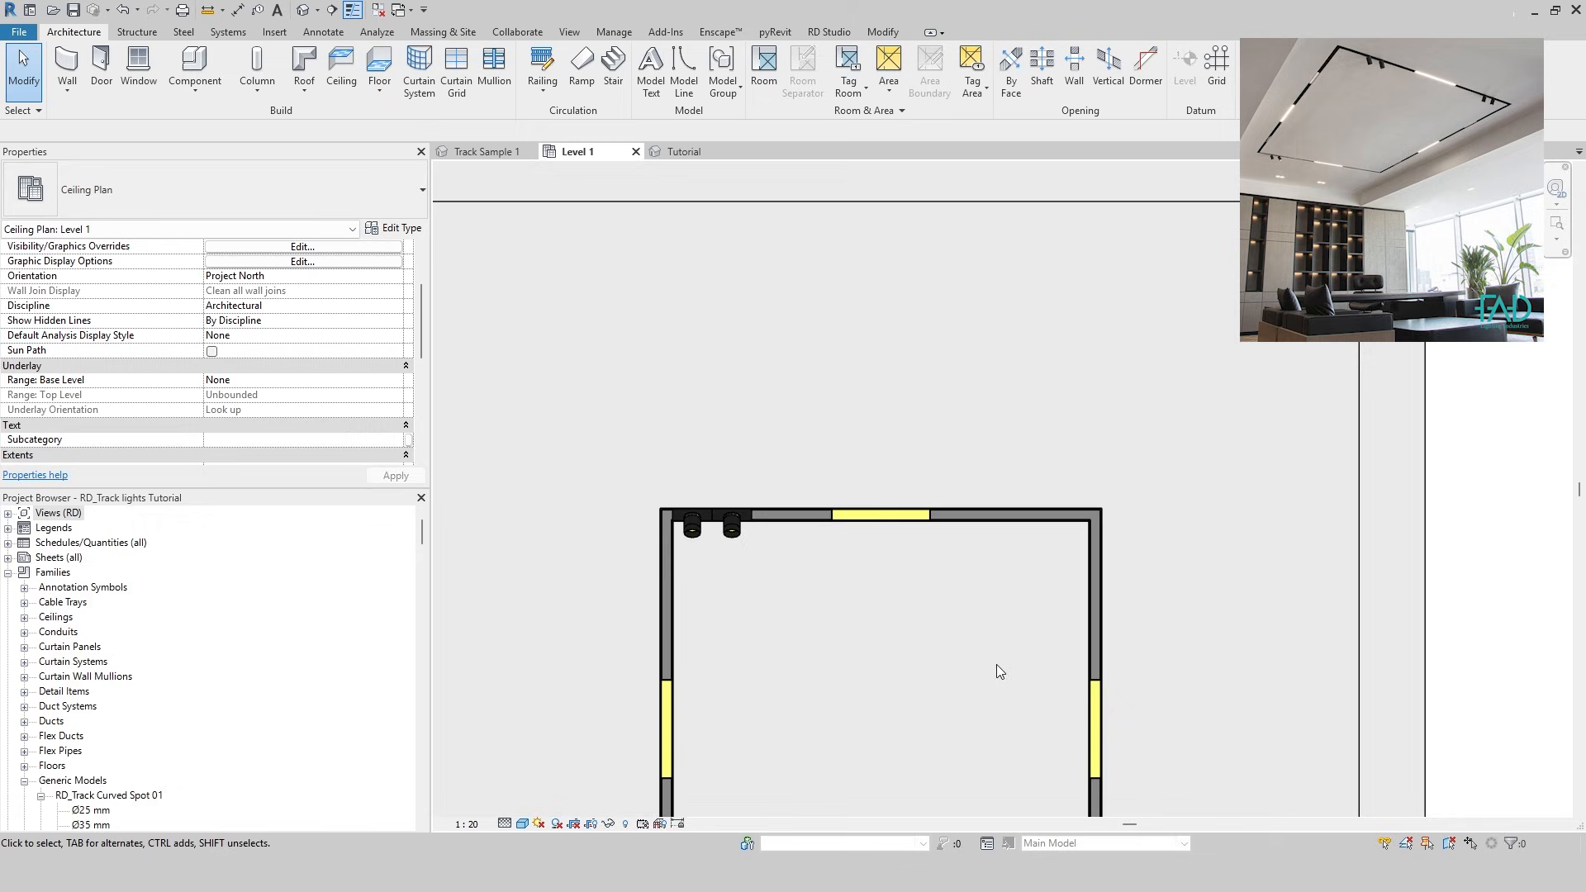
scroll(796, 651, "up", 8)
key("c")
key("m")
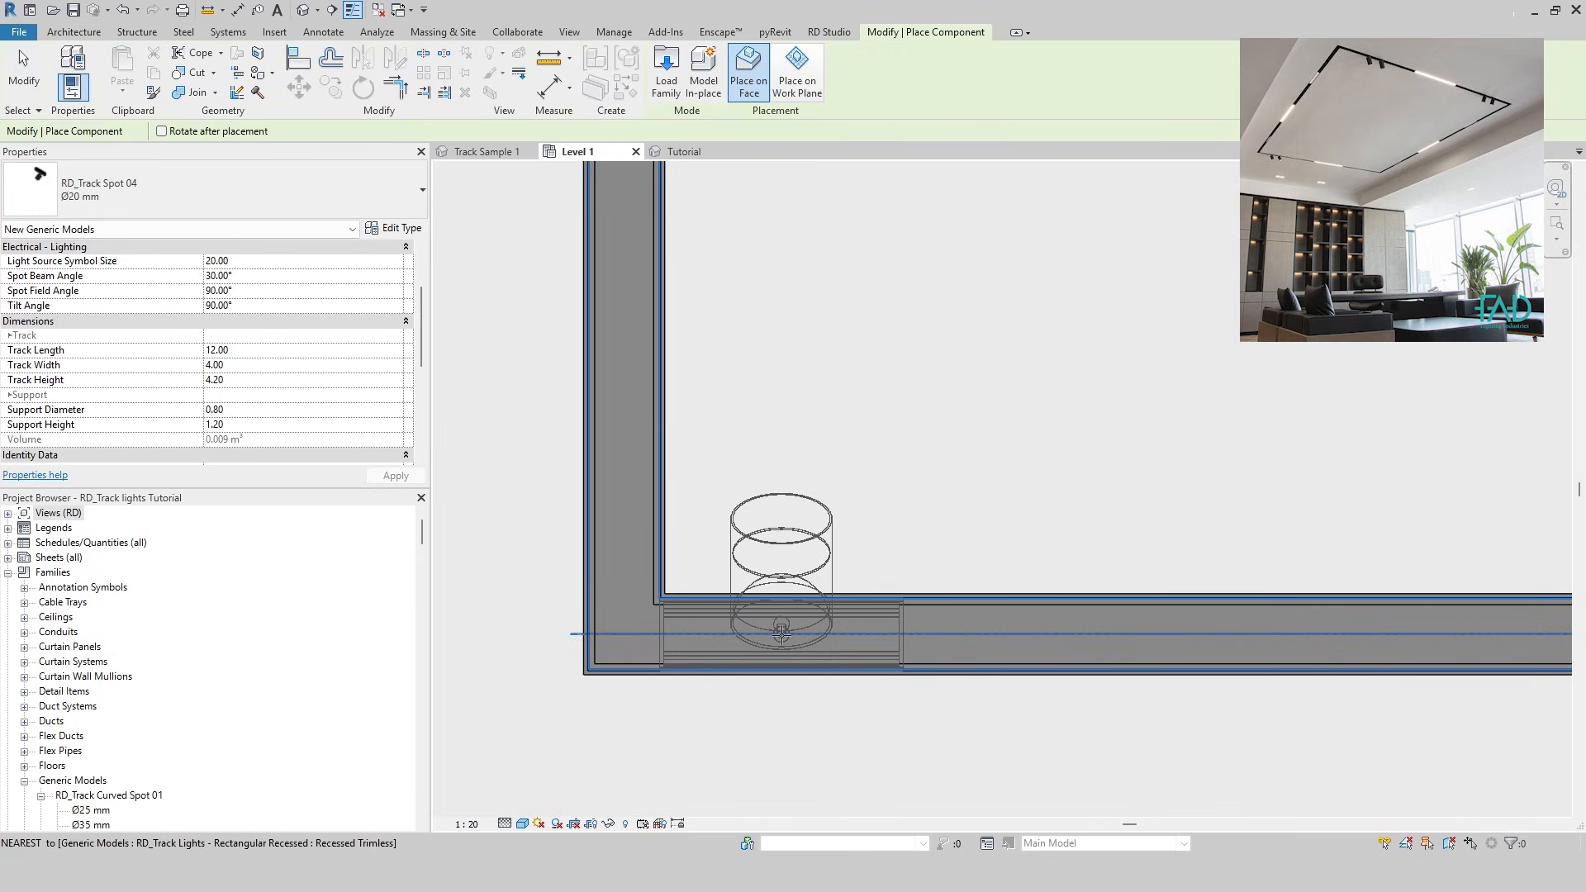
left_click(781, 632)
left_click(1037, 632)
key("Escape")
key("Escape")
scroll(657, 580, "up", 3)
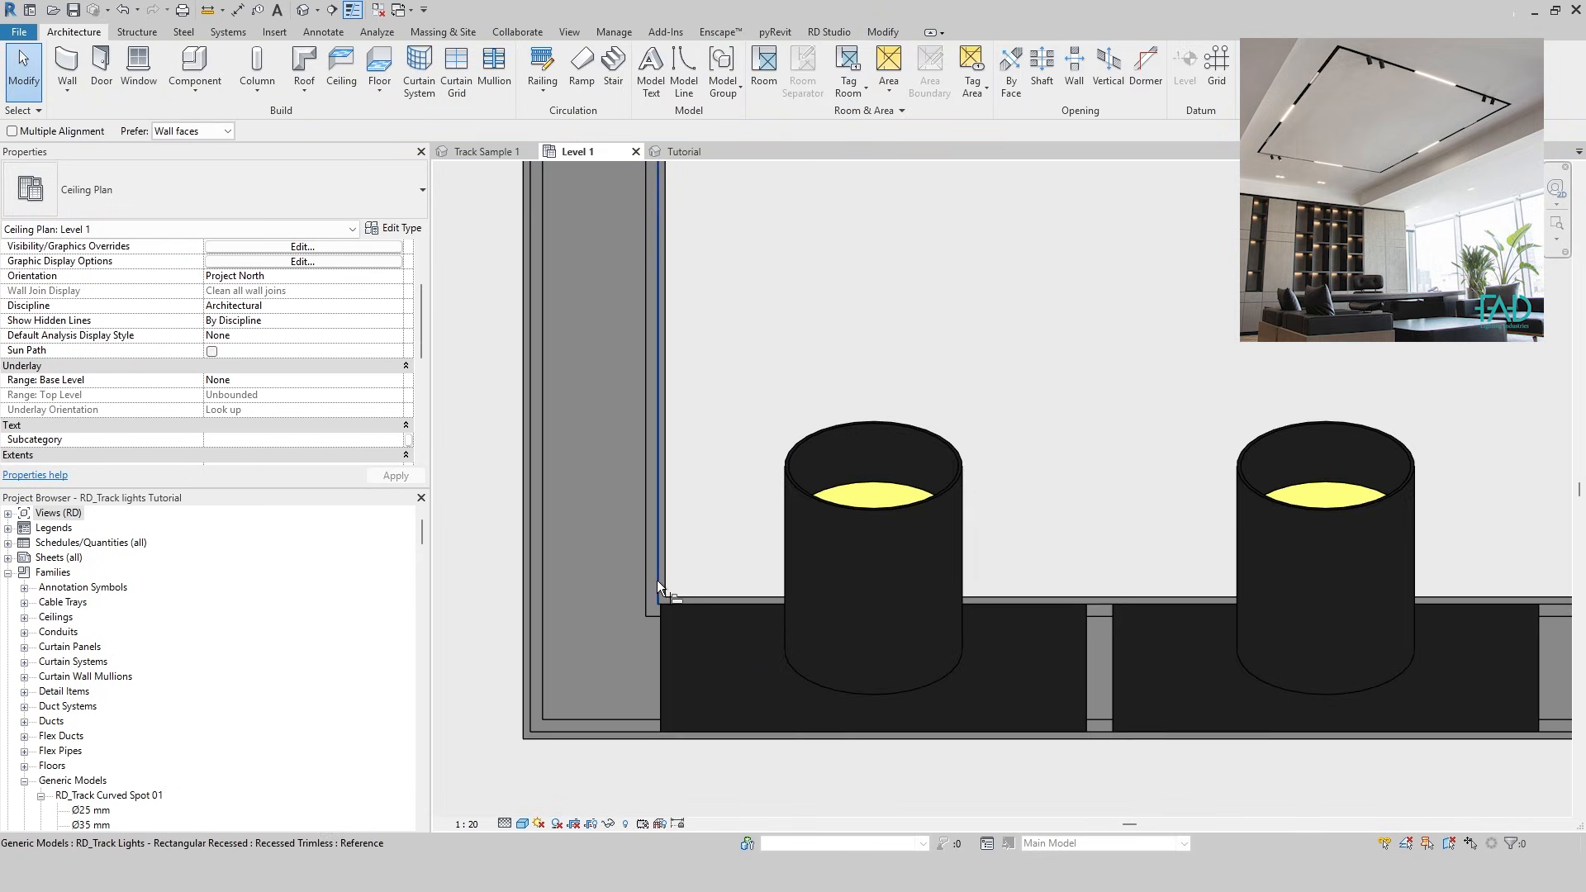
key("Escape")
Place two Ø20 mm RD_Track Spot 04 modules facing inward at the lower run's right end and align them end to end
scroll(1112, 656, "down", 8)
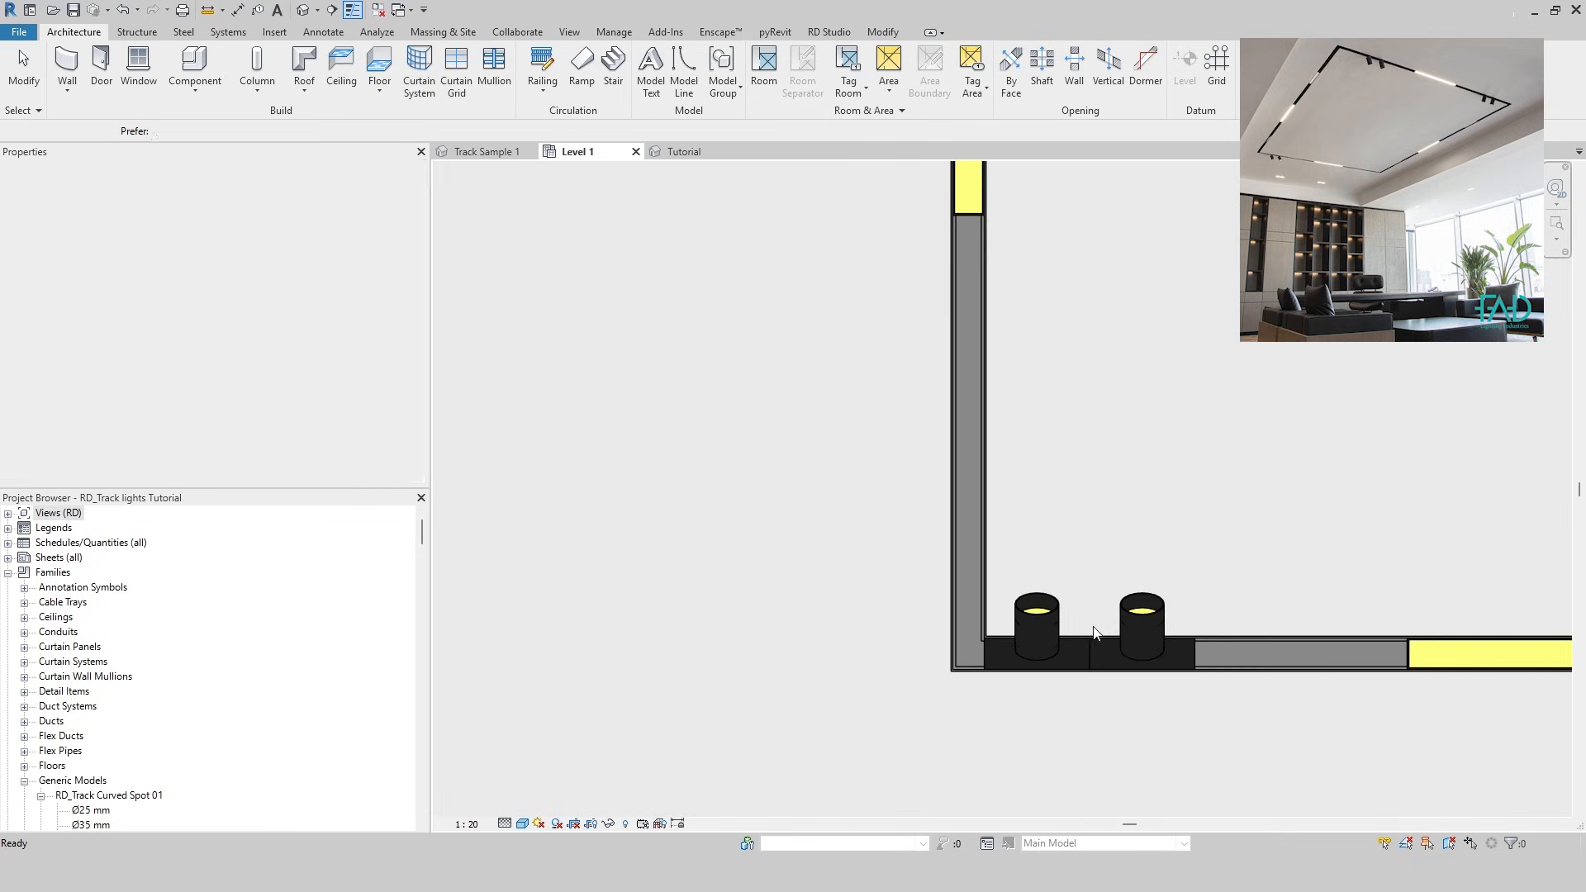
scroll(1039, 585, "up", 6)
key("c")
key("m")
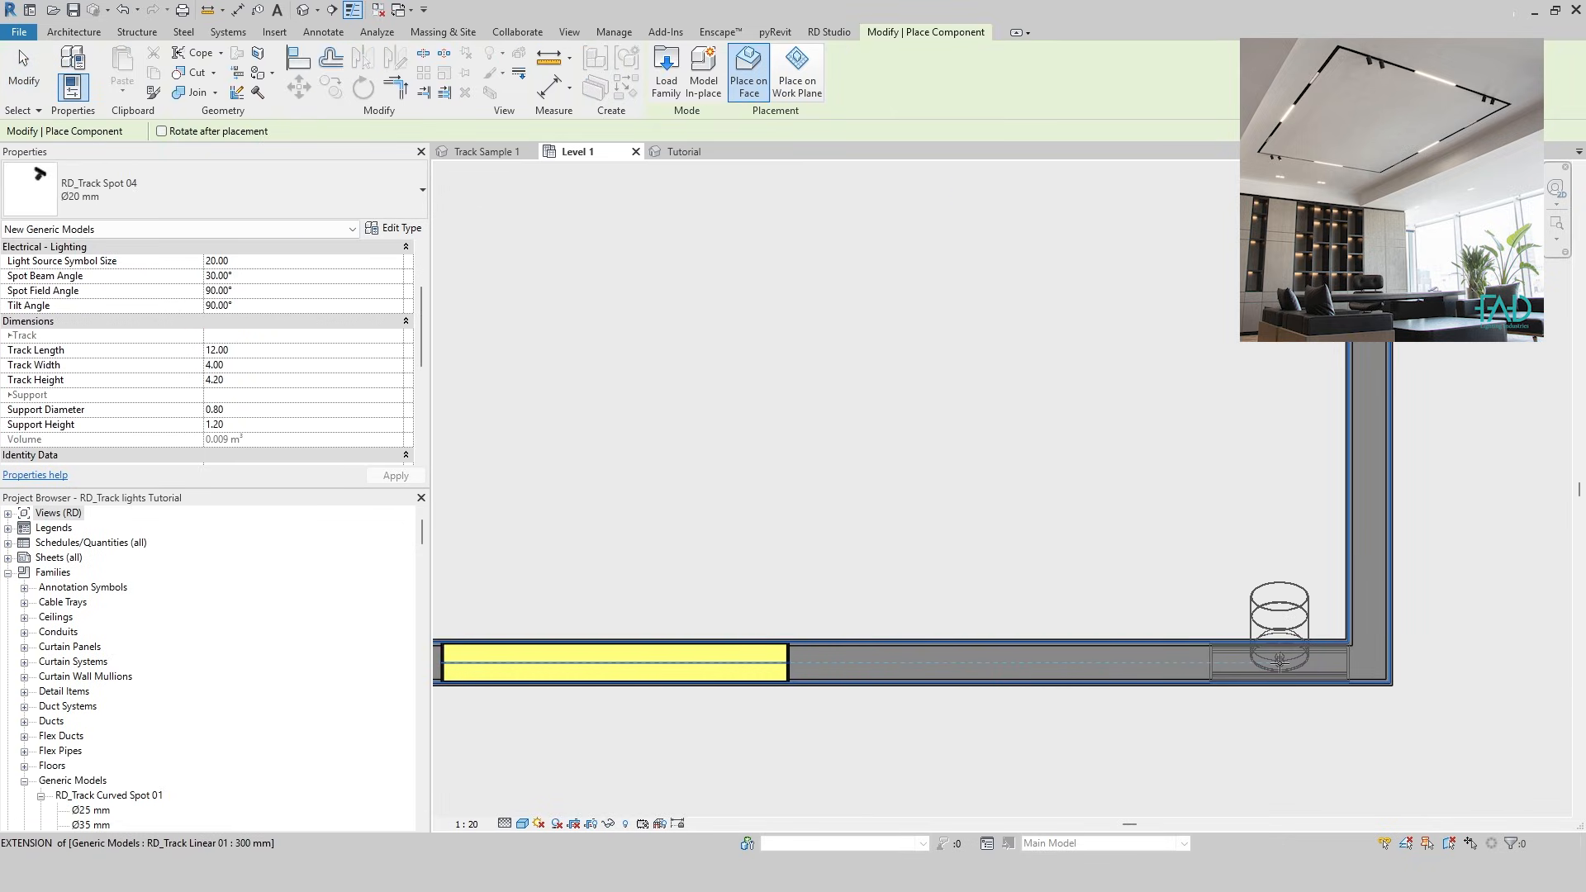
left_click(1302, 659)
left_click(1152, 665)
key("Escape")
key("Escape")
scroll(1347, 641, "up", 2)
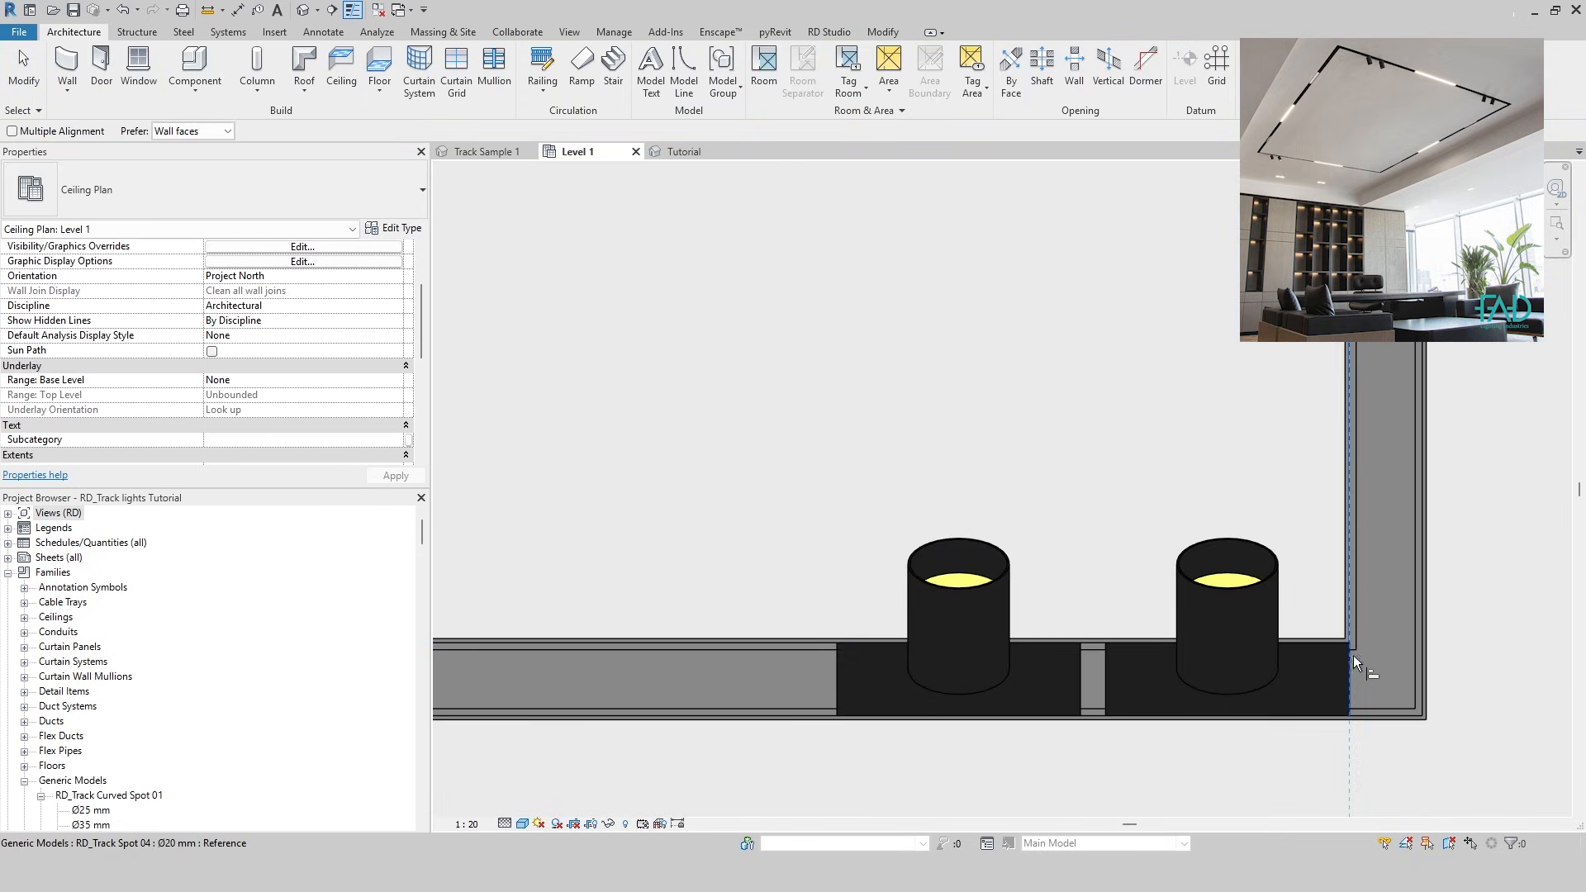
key("Escape")
Start placing a component using the RD_Track Linear 02 family's 200 mm type
scroll(890, 590, "down", 5)
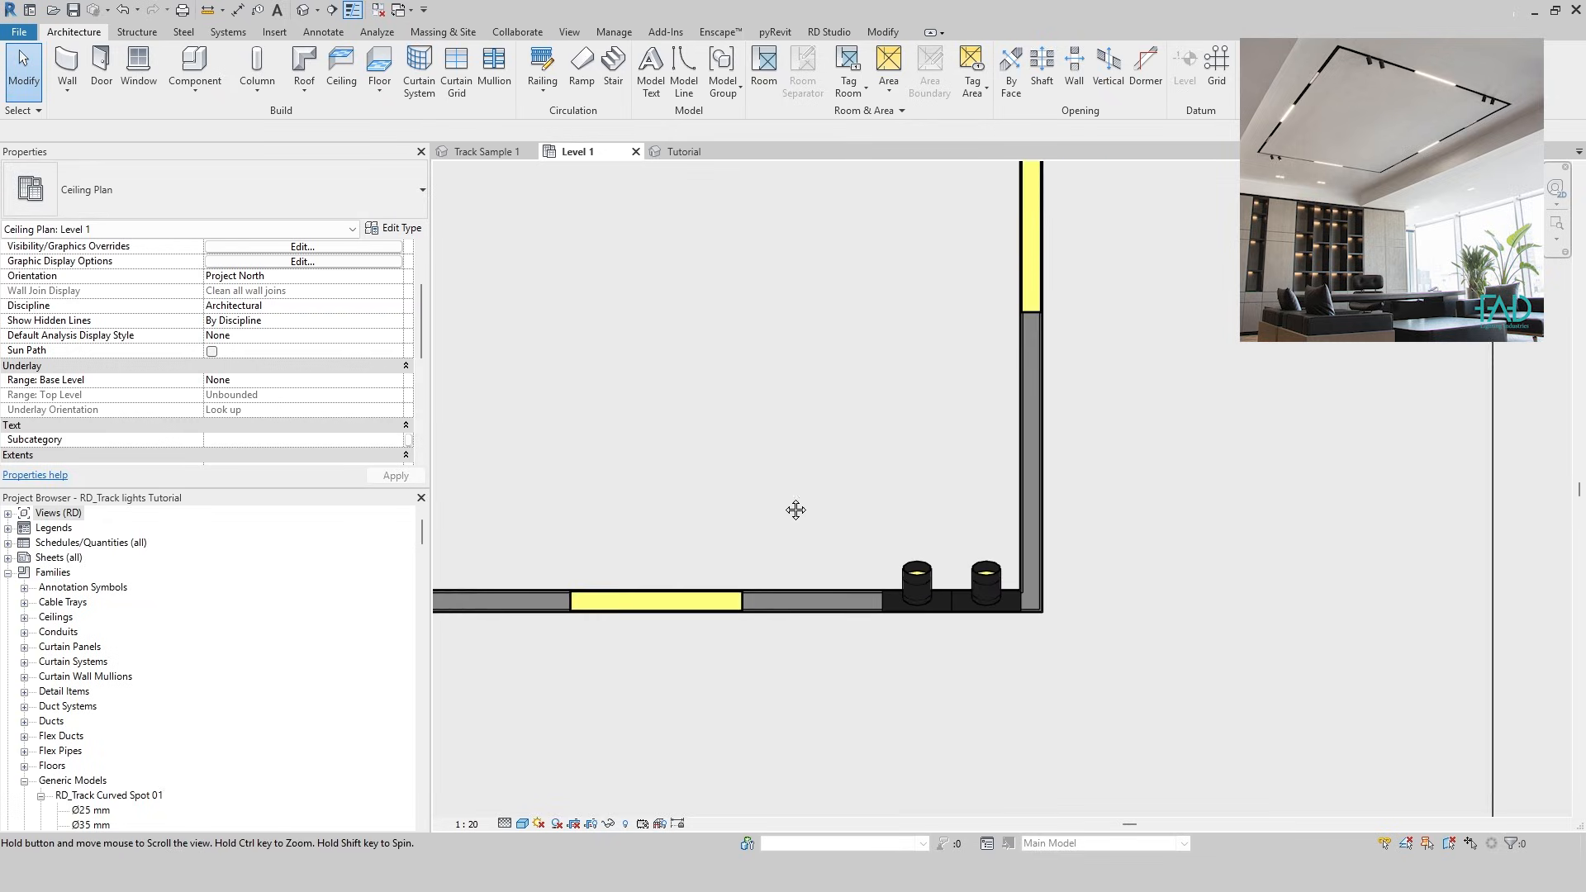
middle_click_drag(1089, 720, 1086, 761)
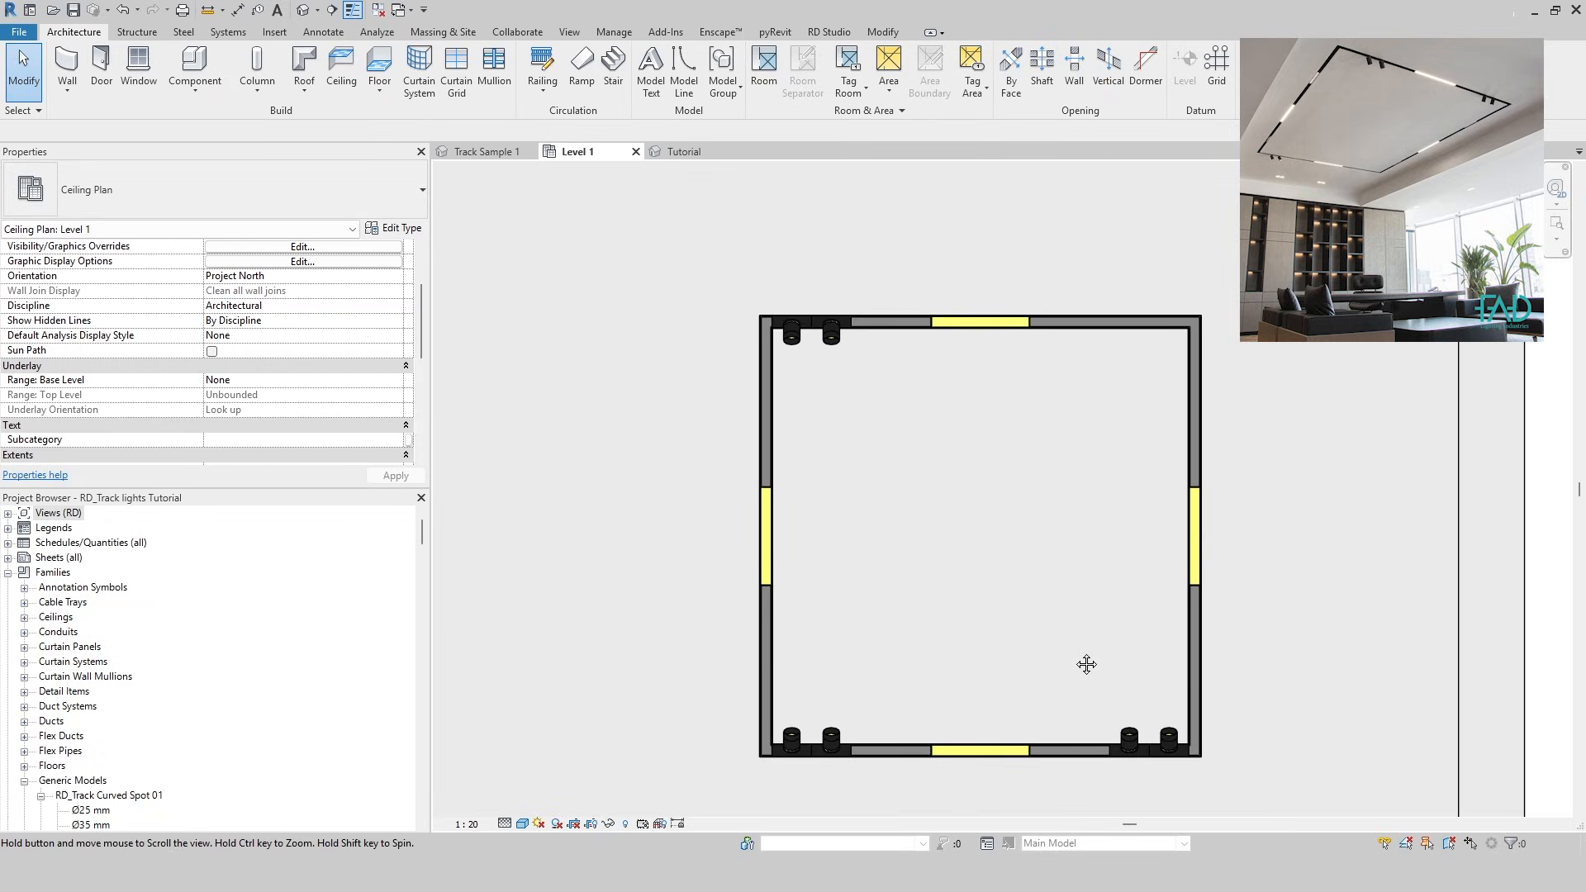
scroll(905, 567, "down", 2)
key("c")
key("m")
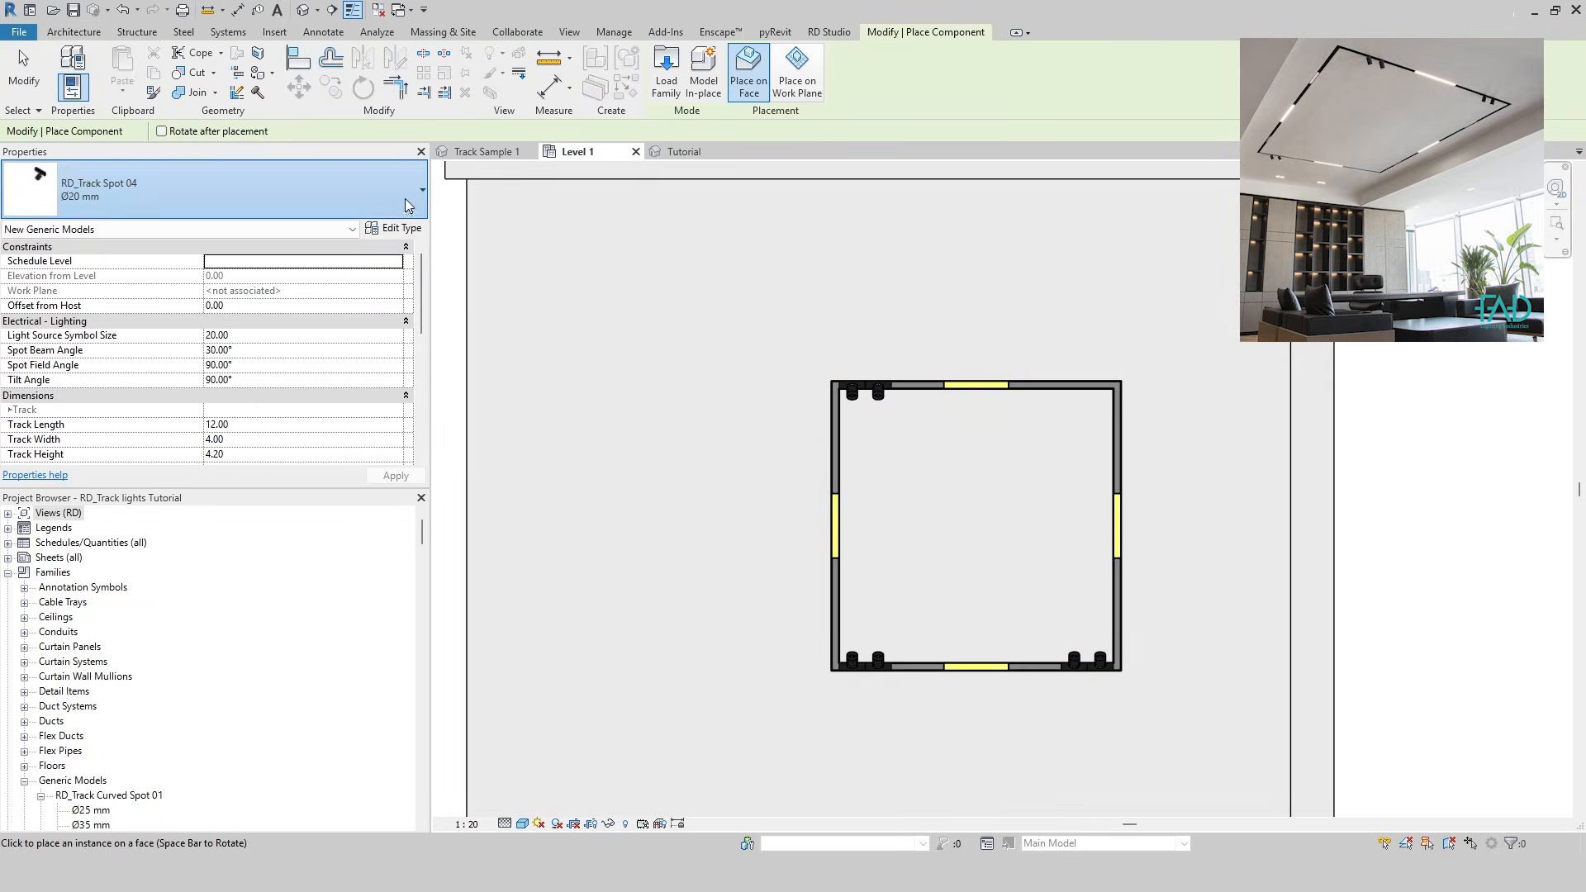
scroll(274, 390, "up", 14)
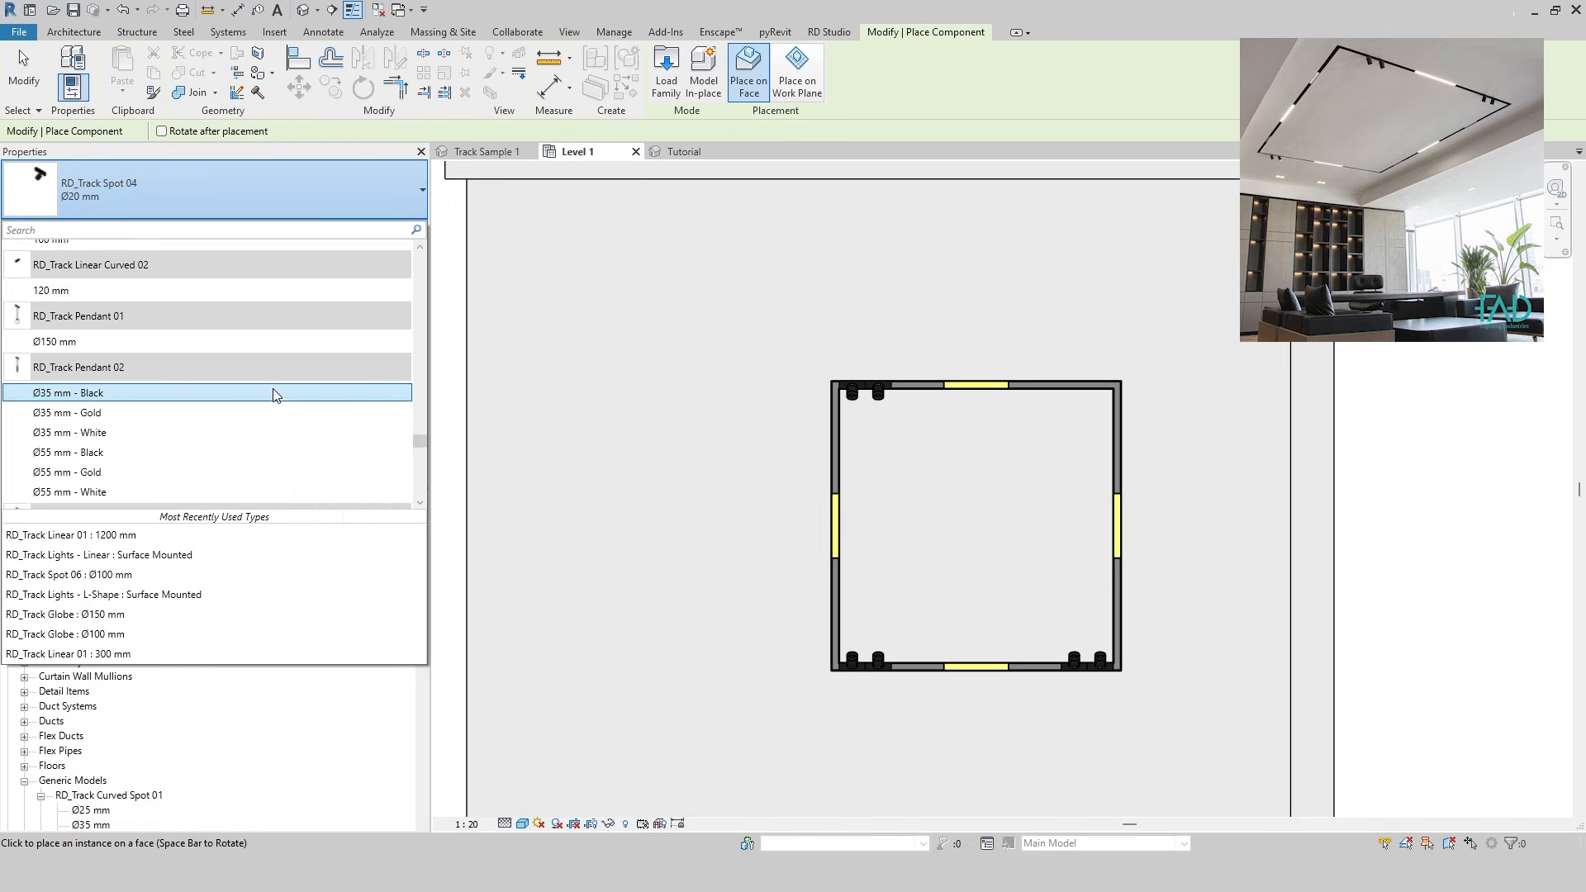
scroll(219, 343, "up", 5)
left_click(220, 358)
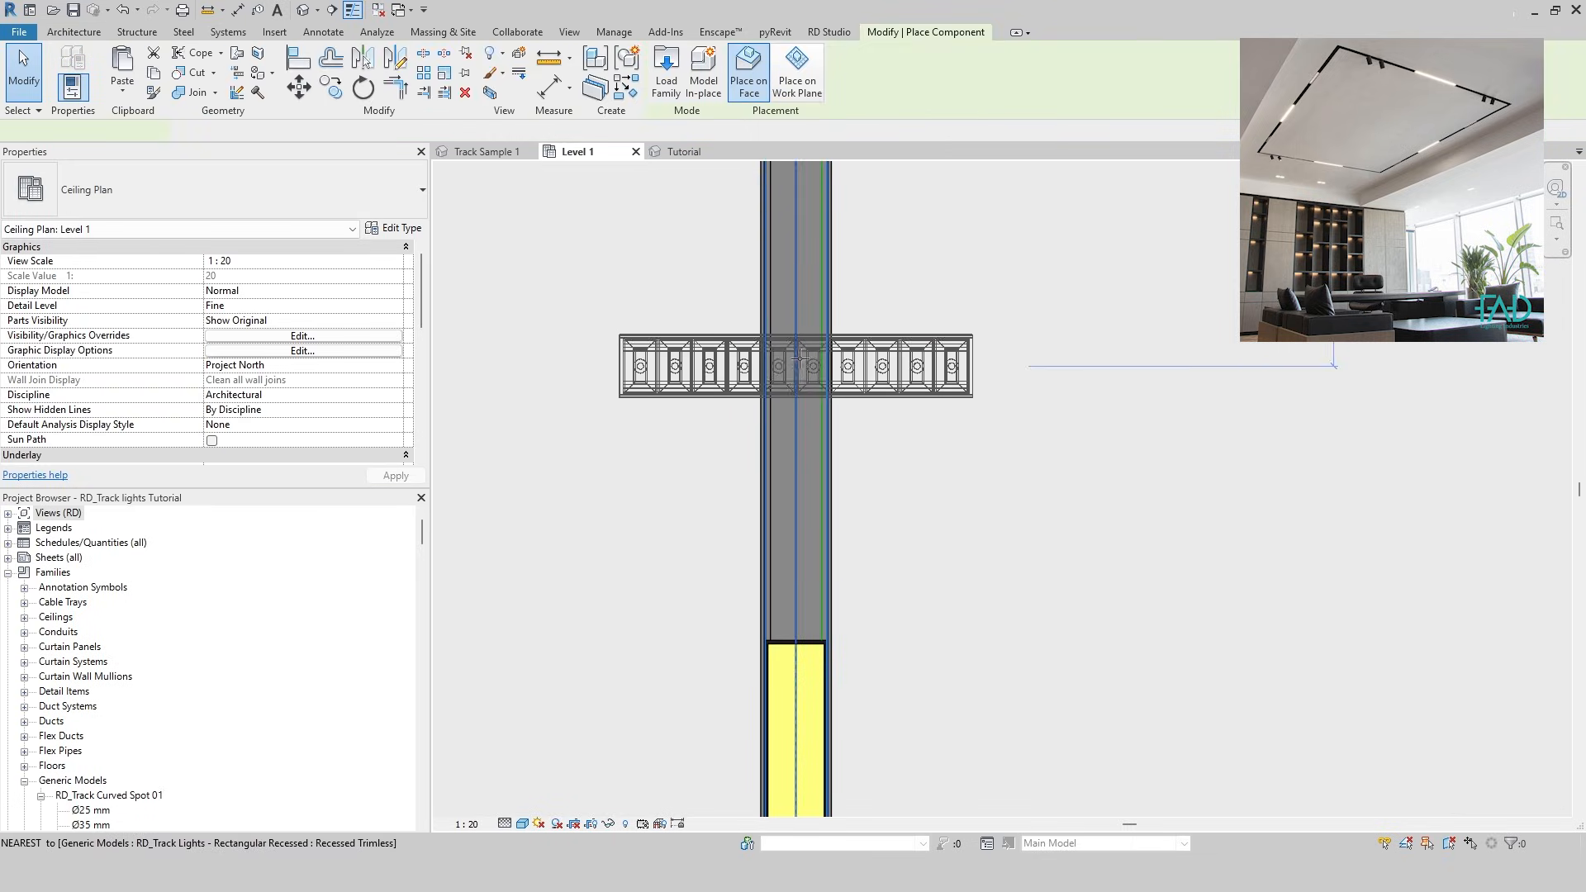
Place the module vertically on the left run midway between its upper corner and the linear light, centered across the track
key("space")
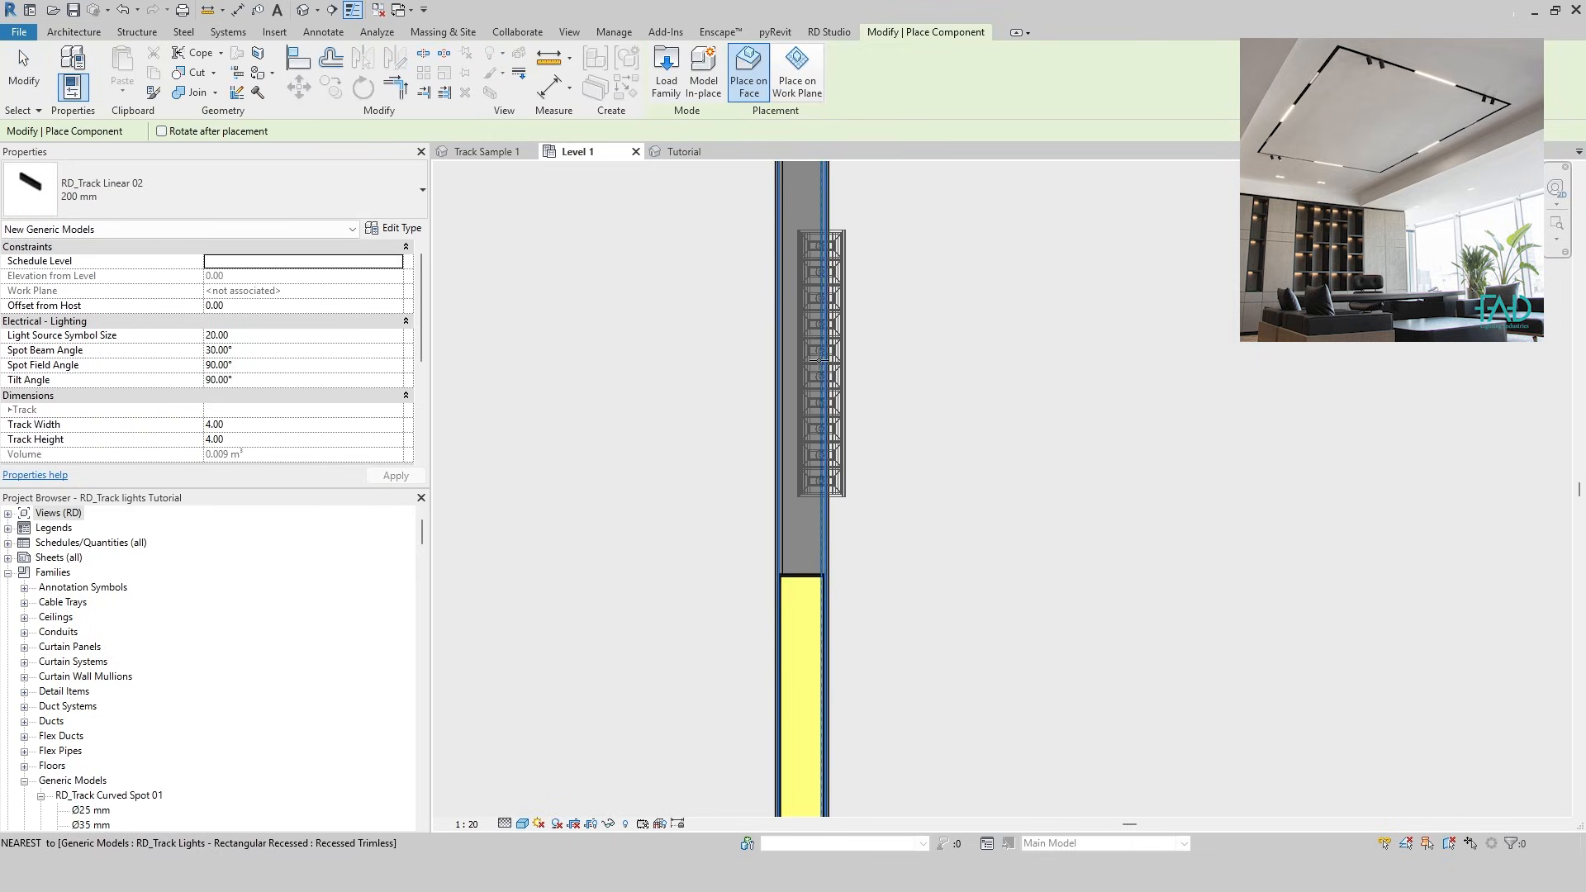
scroll(820, 359, "down", 2)
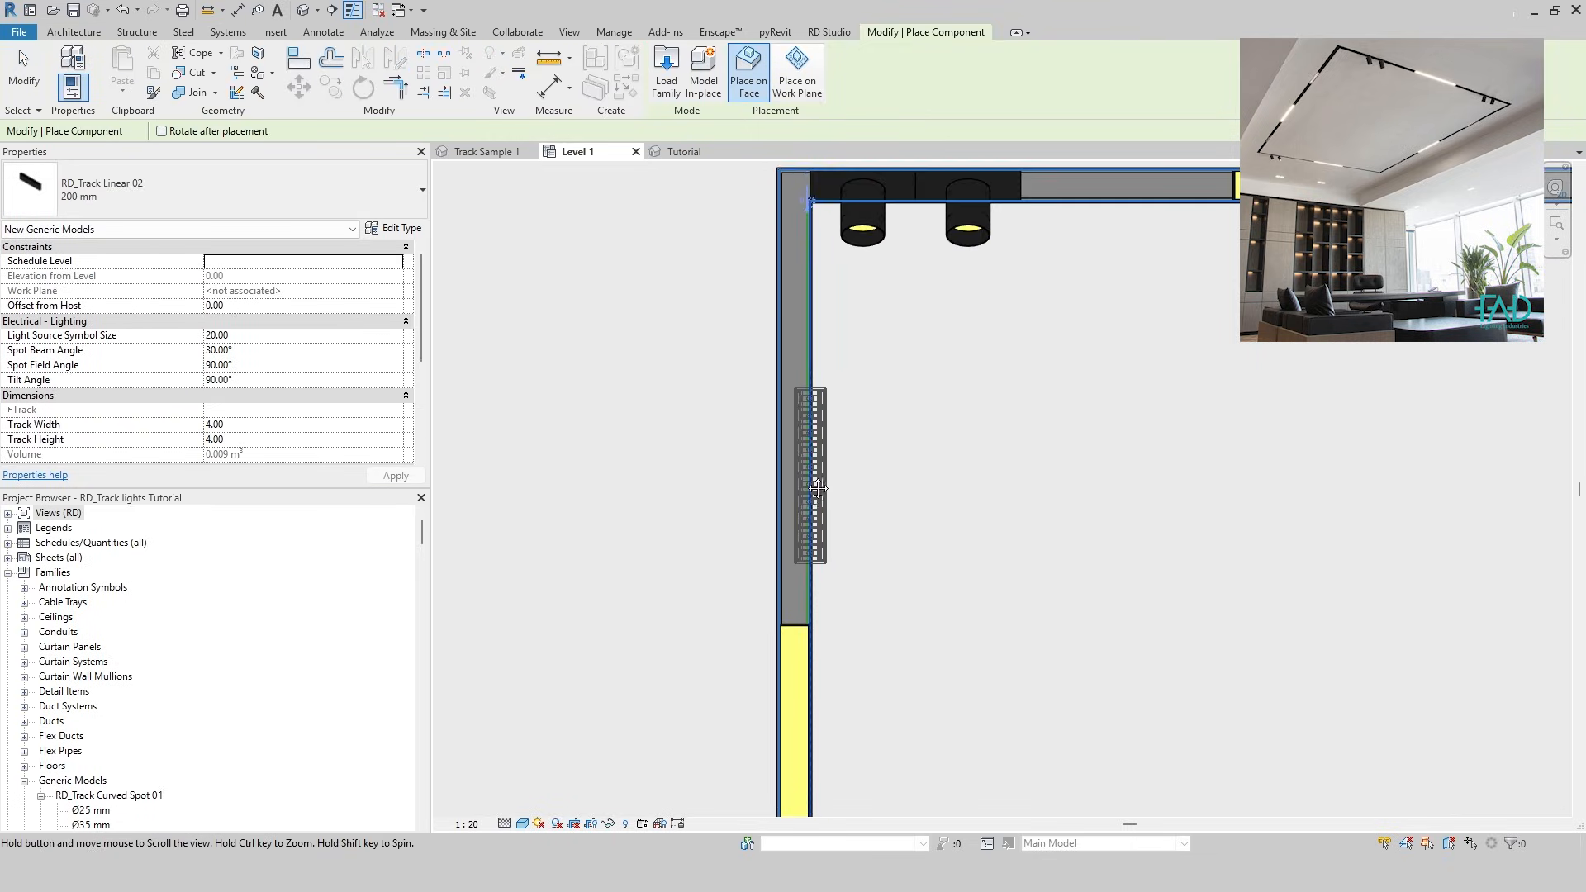
left_click(805, 413)
key("Escape")
key("Escape")
scroll(796, 413, "up", 3)
left_click(793, 413)
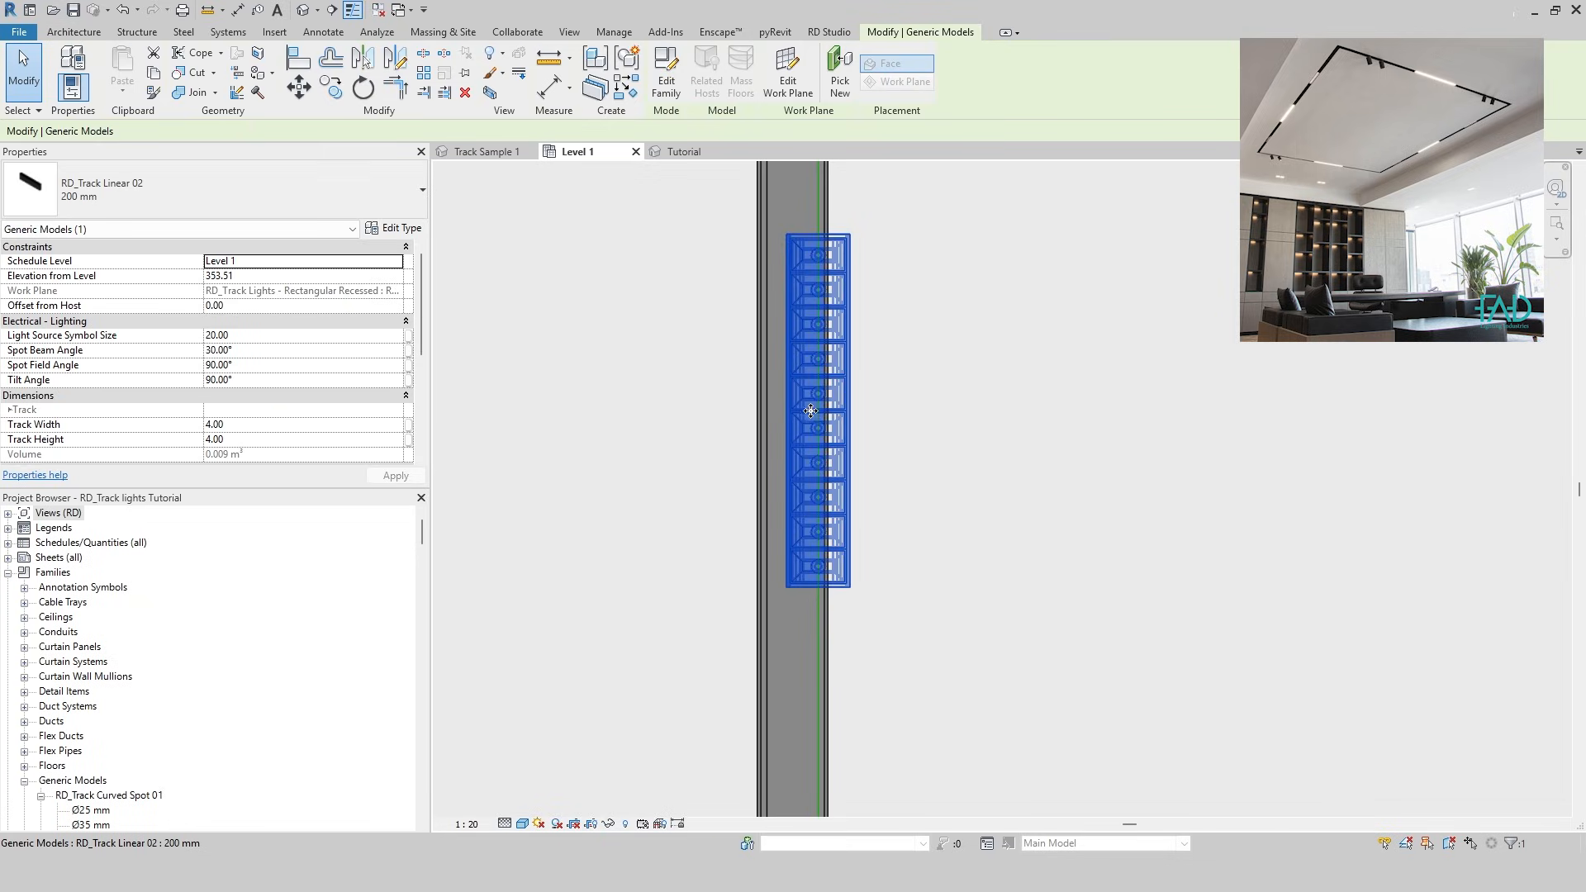
key("Escape")
scroll(813, 405, "down", 3)
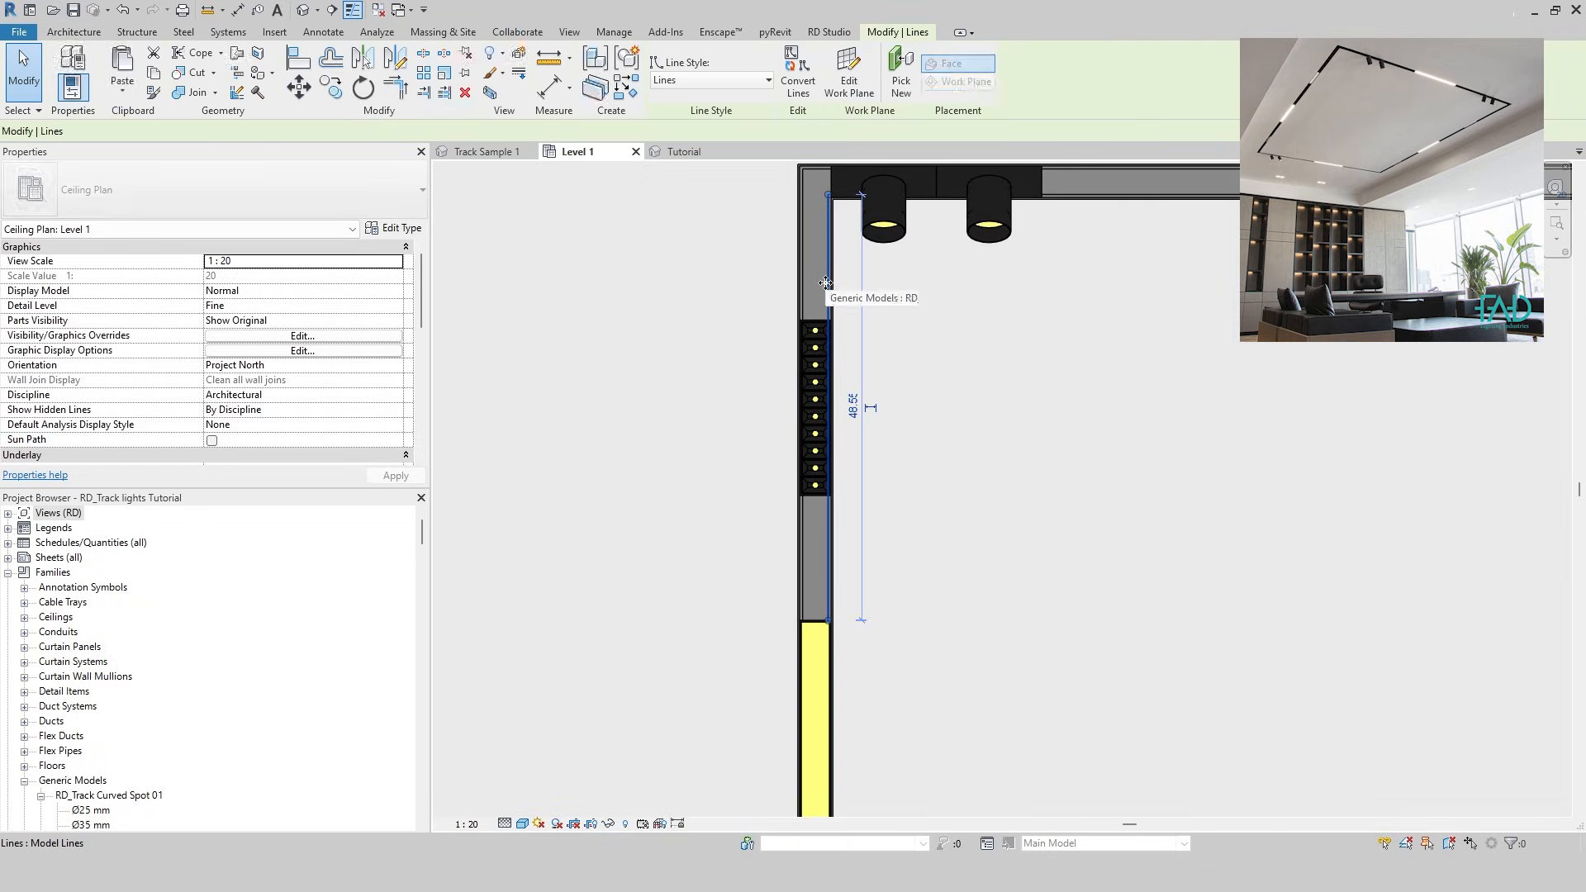
scroll(894, 638, "down", 2)
scroll(864, 592, "up", 3)
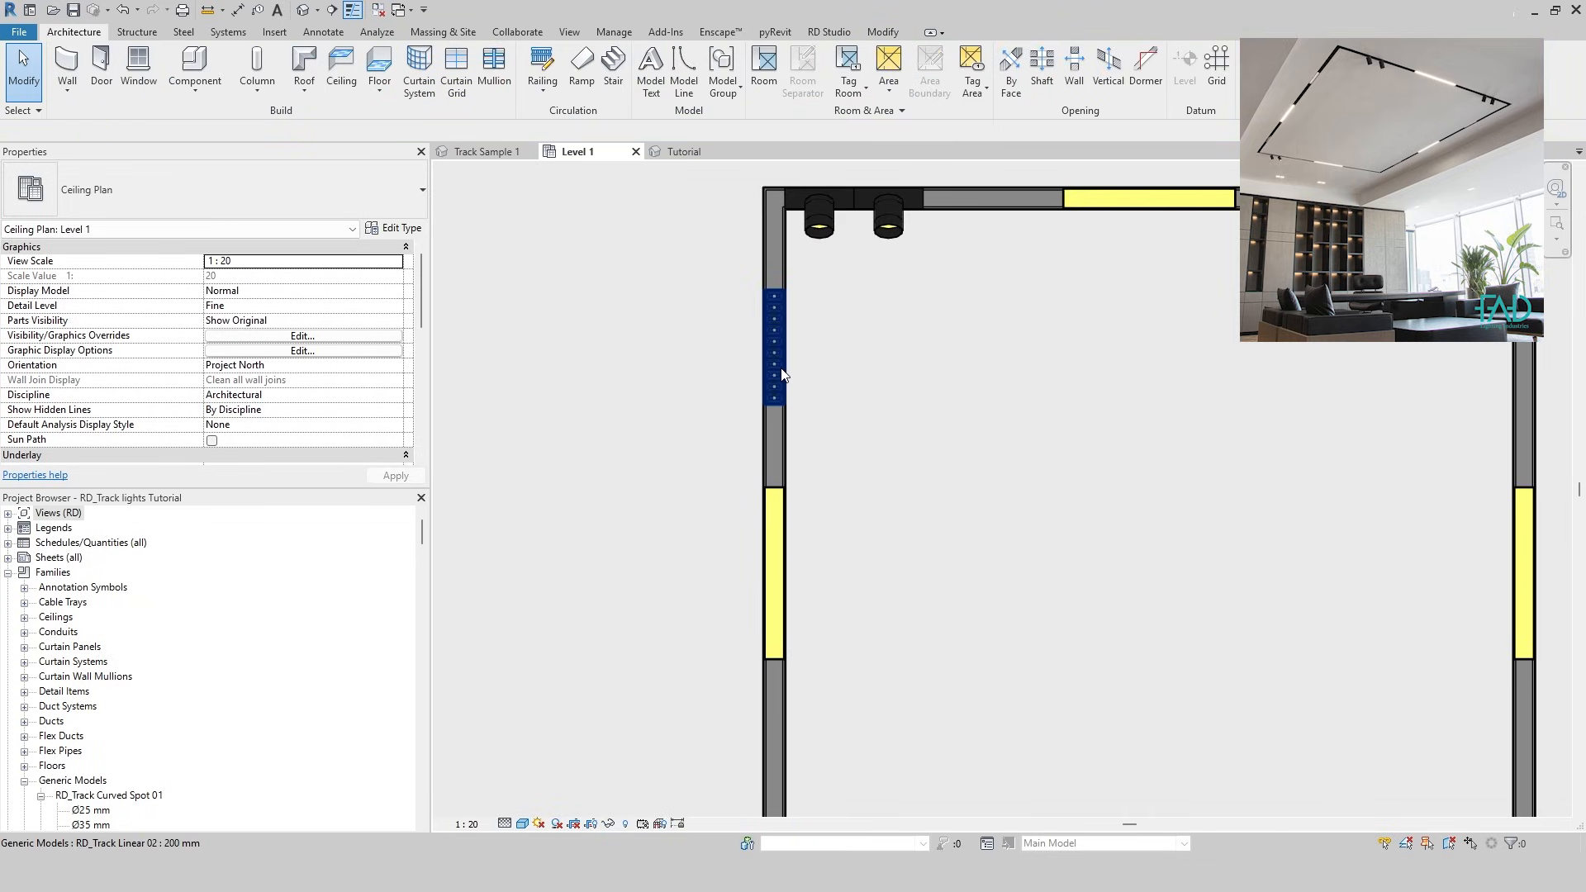
Copy the left run's 200 mm module horizontally by 130 onto the right run and check it in the 3D view
left_click(780, 366)
key("space")
left_click(774, 274)
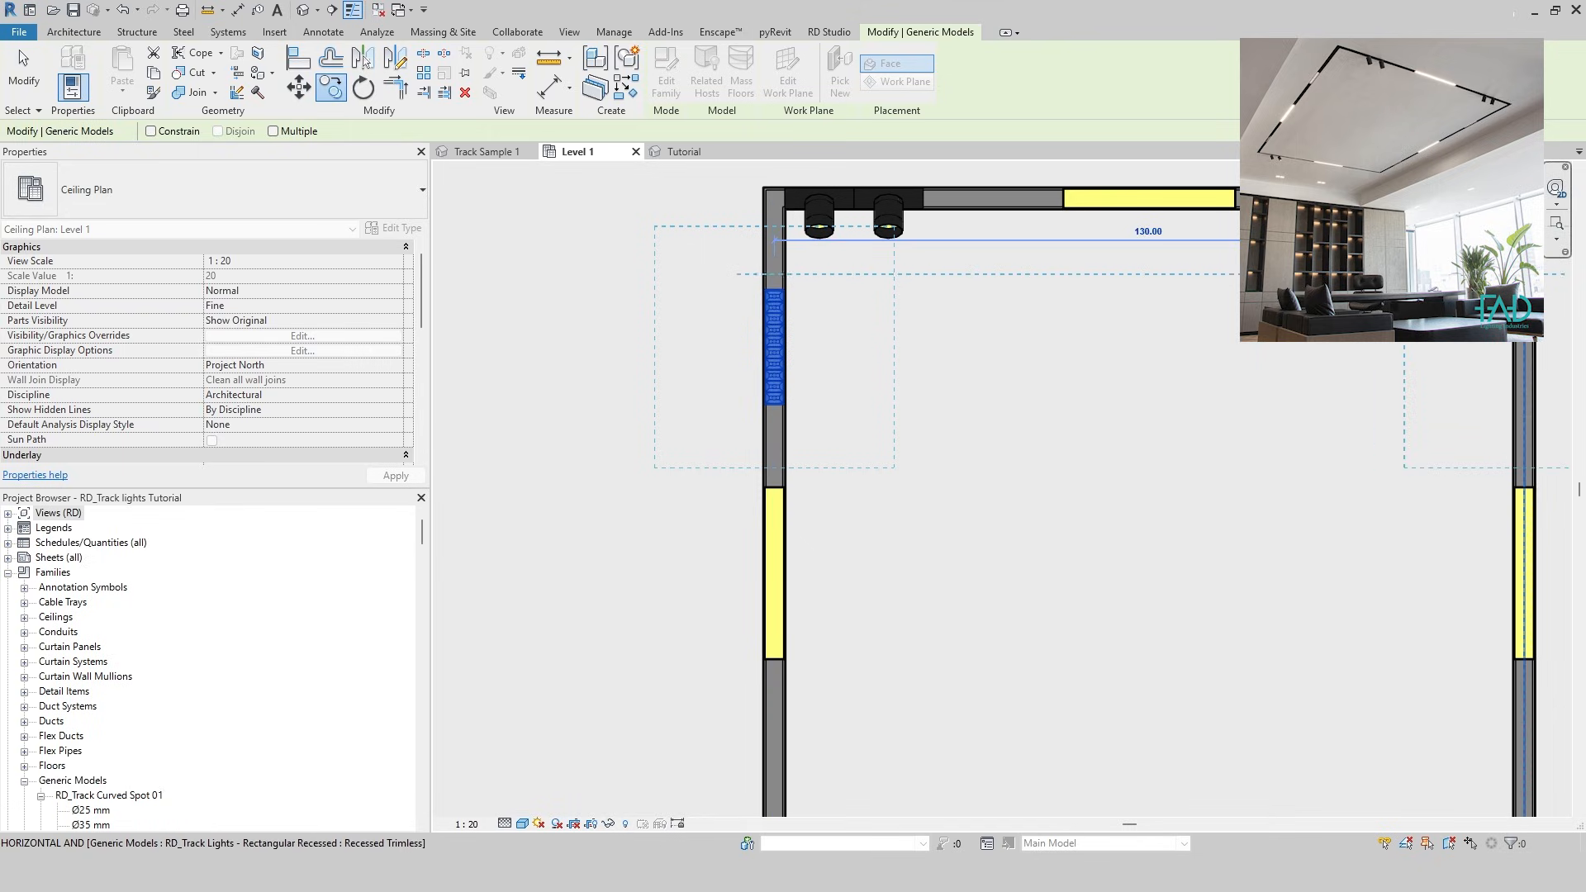
left_click(1523, 275)
left_click(684, 151)
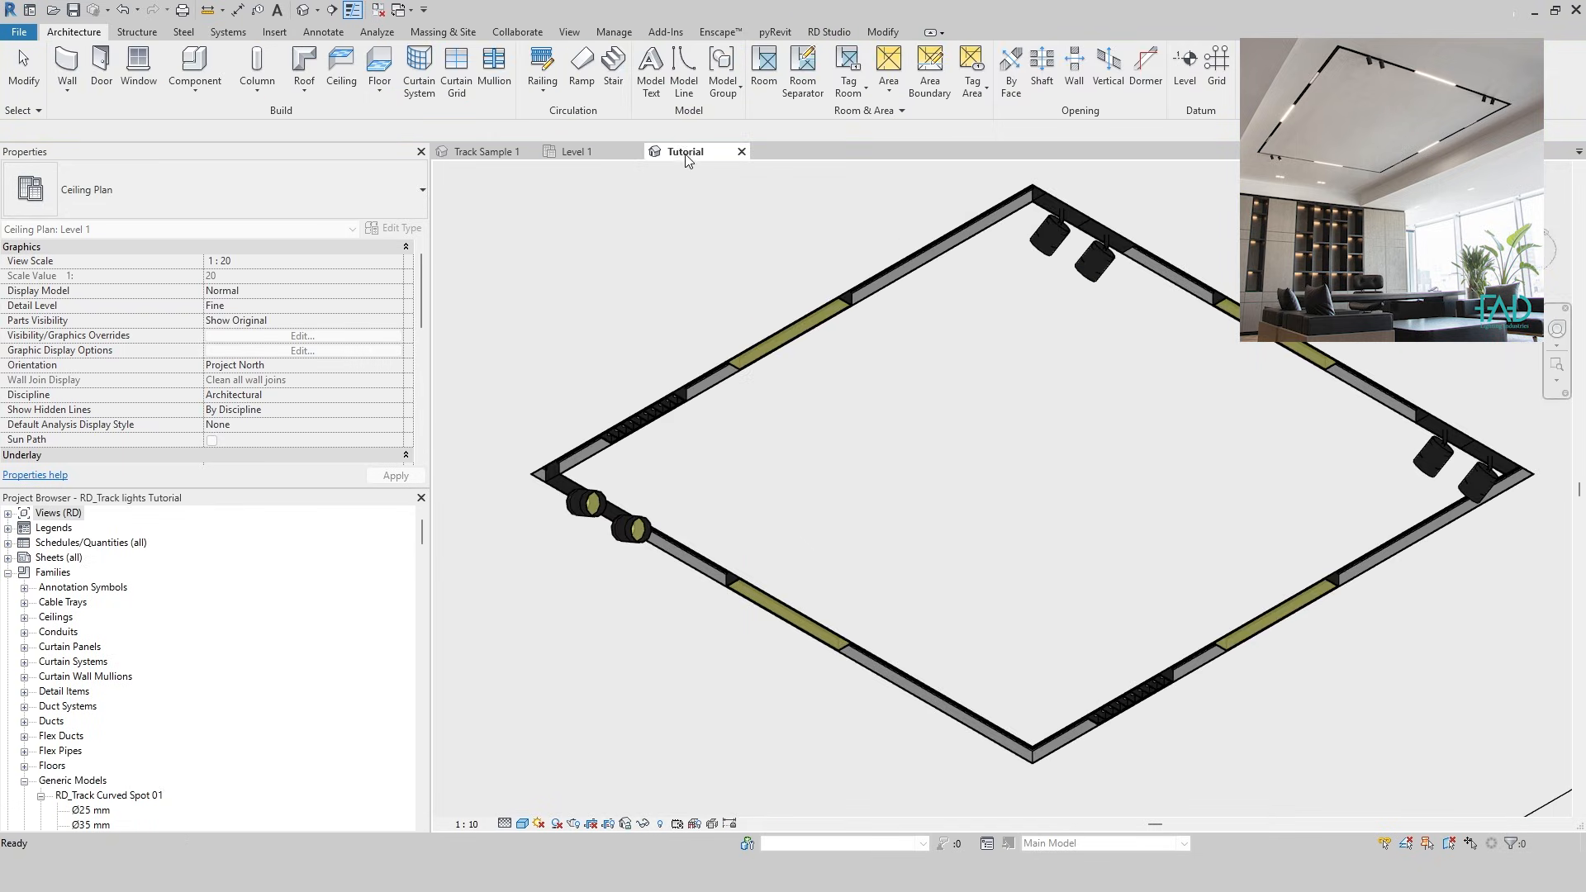
In the Level 1 plan, place another 200 mm RD_Track Linear 02 module vertically on the left run, below its linear light
left_click(596, 152)
middle_click_drag(799, 709, 821, 389)
key("c")
key("m")
scroll(794, 282, "up", 5)
scroll(826, 673, "down", 1)
middle_click_drag(827, 673, 846, 356)
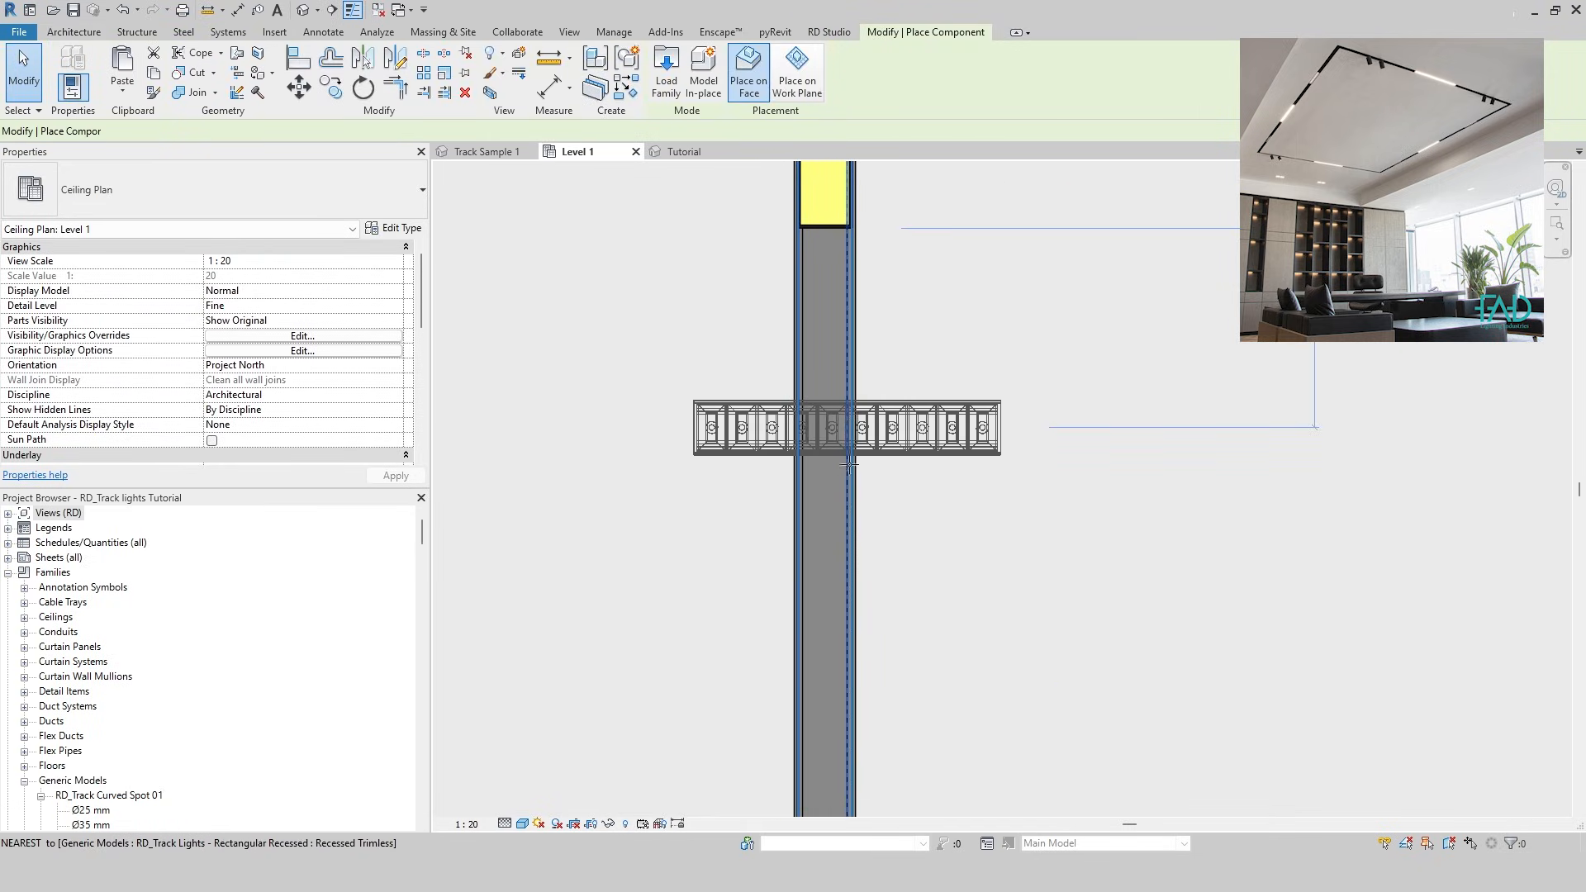
key("space")
left_click(840, 593)
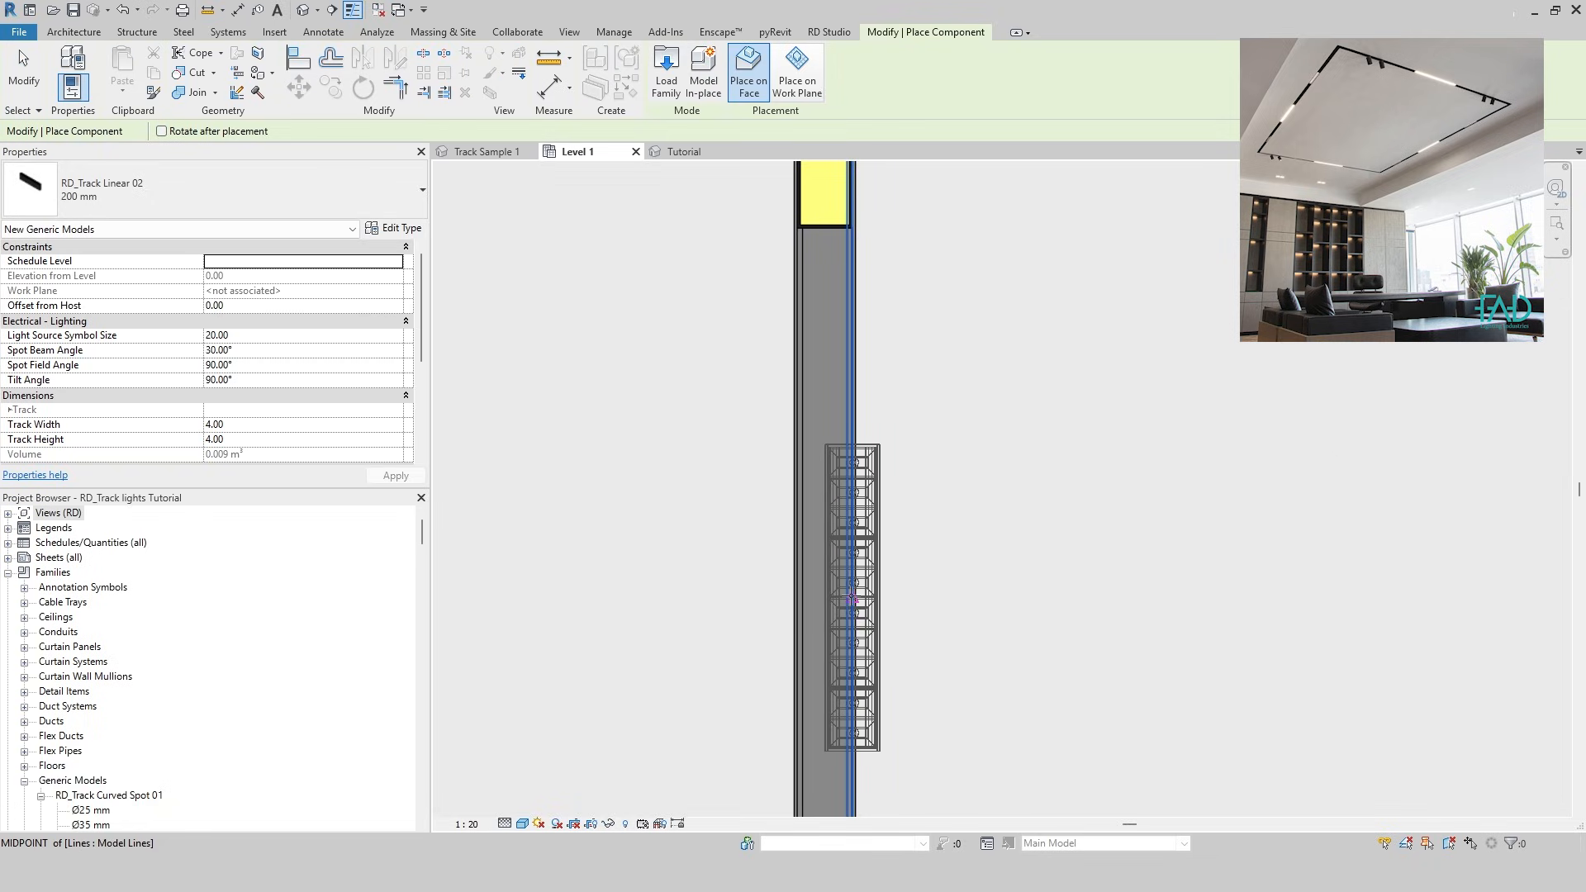
key("Escape")
Move the left run's lower 200 mm module from its end midpoint onto the track's centerline and check it in 3D
left_click(822, 596)
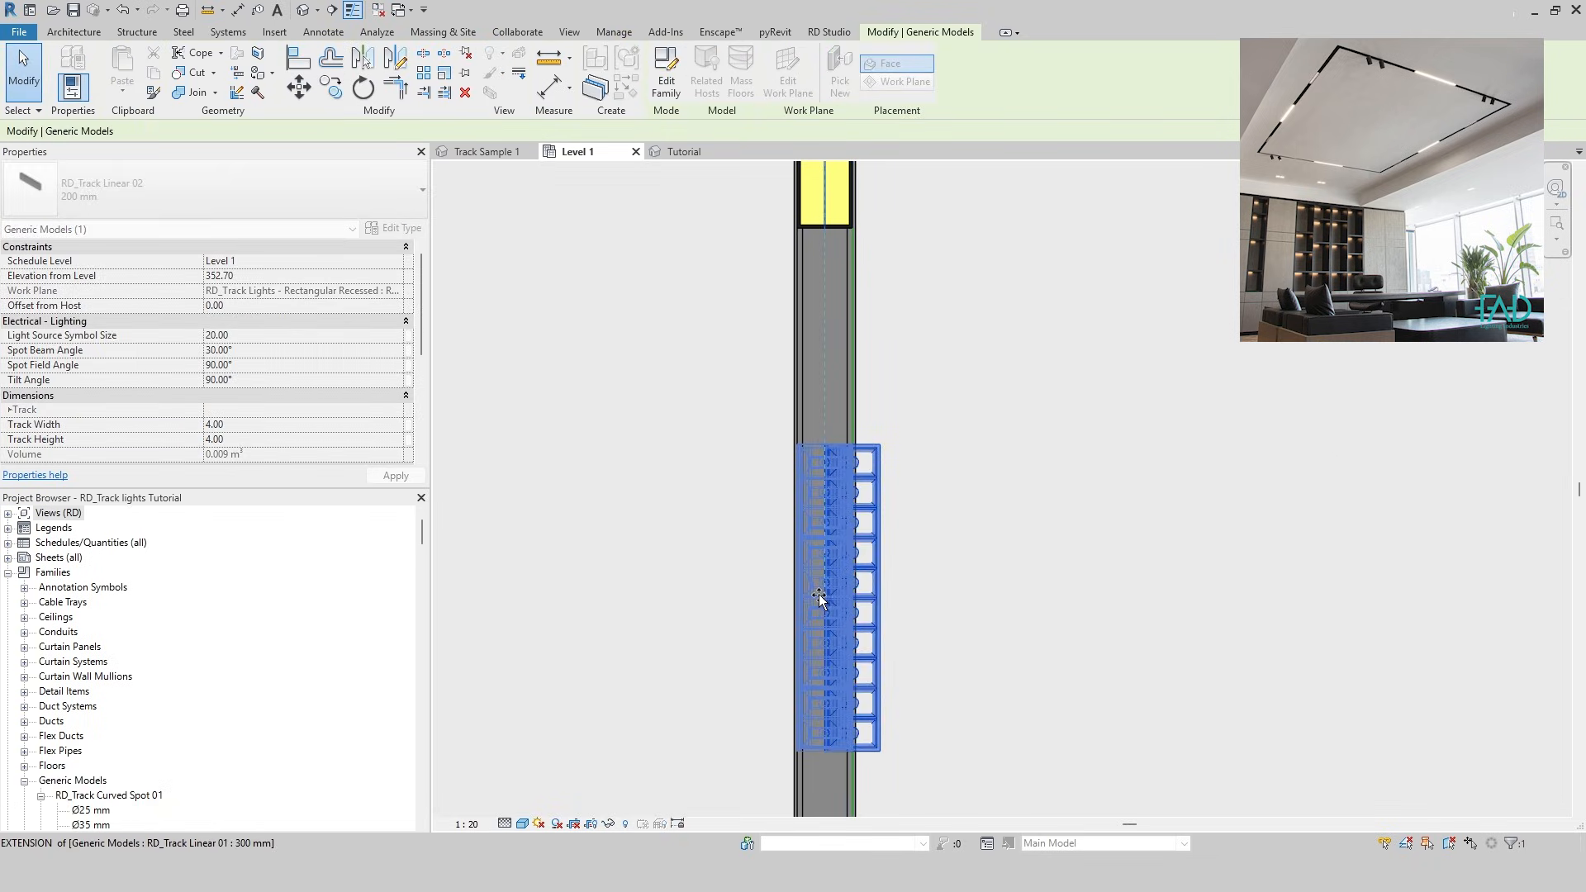
key("m")
key("v")
scroll(855, 442, "up", 2)
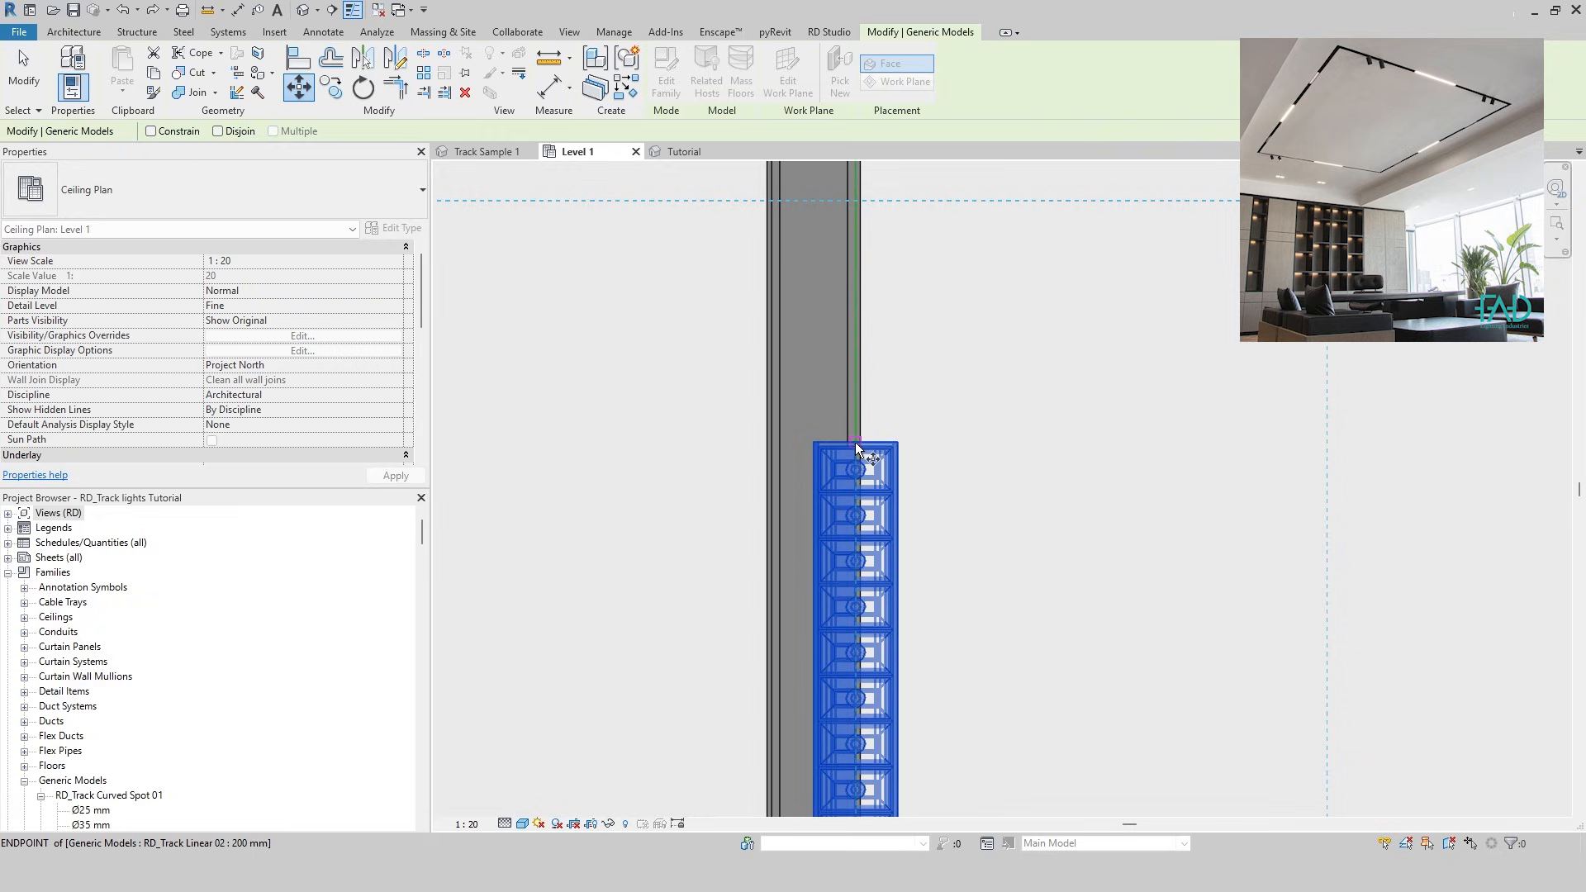
left_click(854, 442)
left_click(811, 443)
left_click(1023, 536)
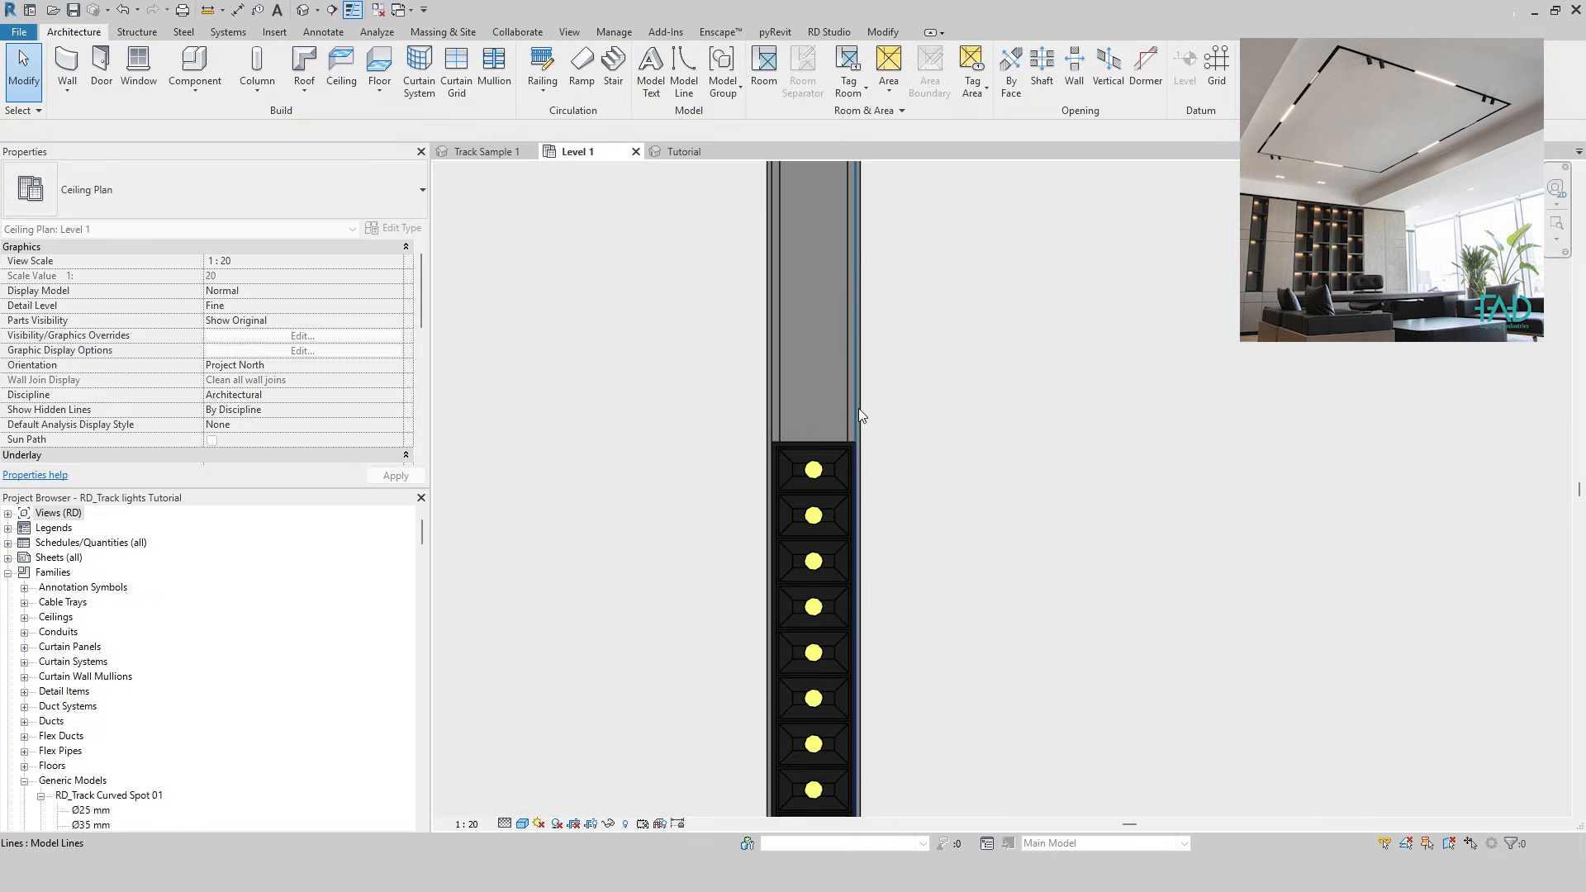
left_click(858, 408)
left_click(958, 408)
left_click(683, 152)
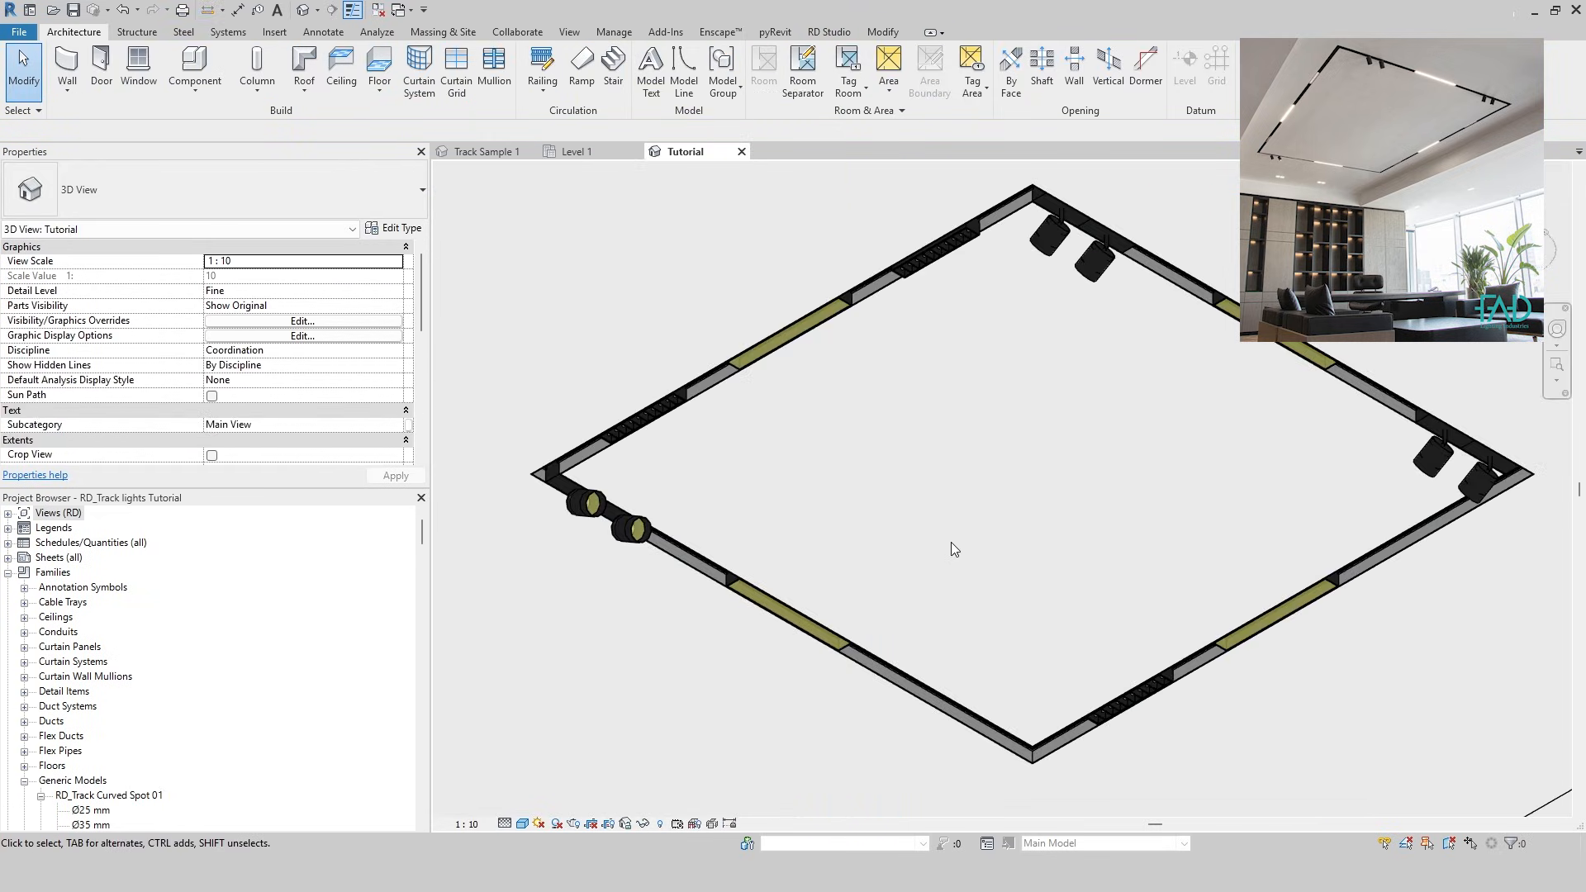
Copy the left run's lower 200 mm module horizontally onto the right run in the Level 1 plan
left_click(598, 152)
scroll(813, 466, "down", 3)
left_click(855, 512)
key("m")
key("v")
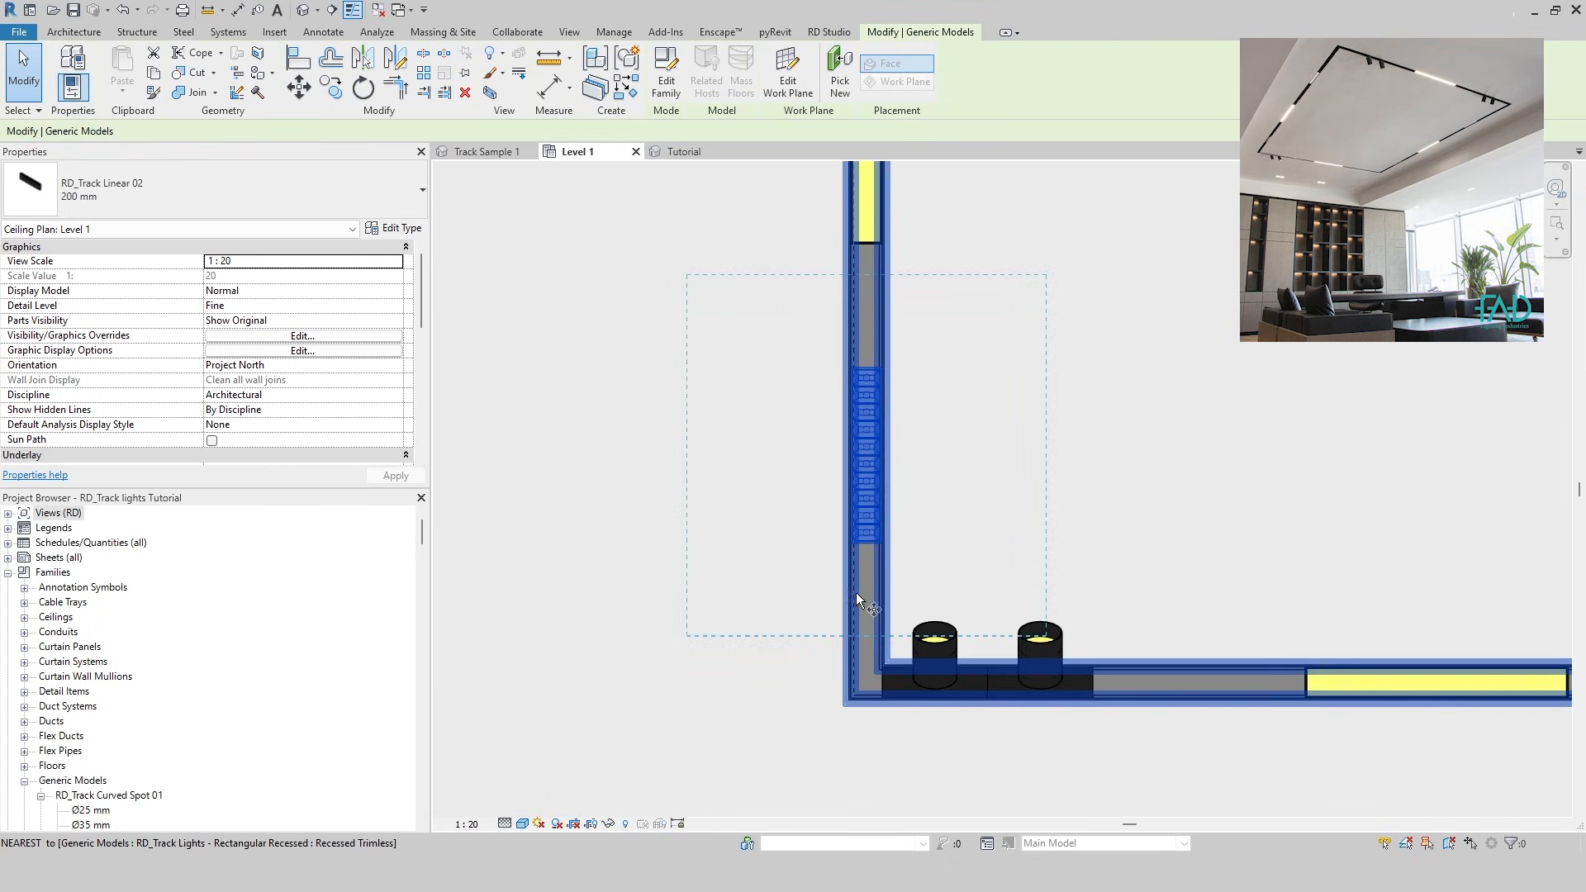
left_click(856, 593)
scroll(859, 582, "down", 2)
left_click(1431, 574)
left_click(1395, 569)
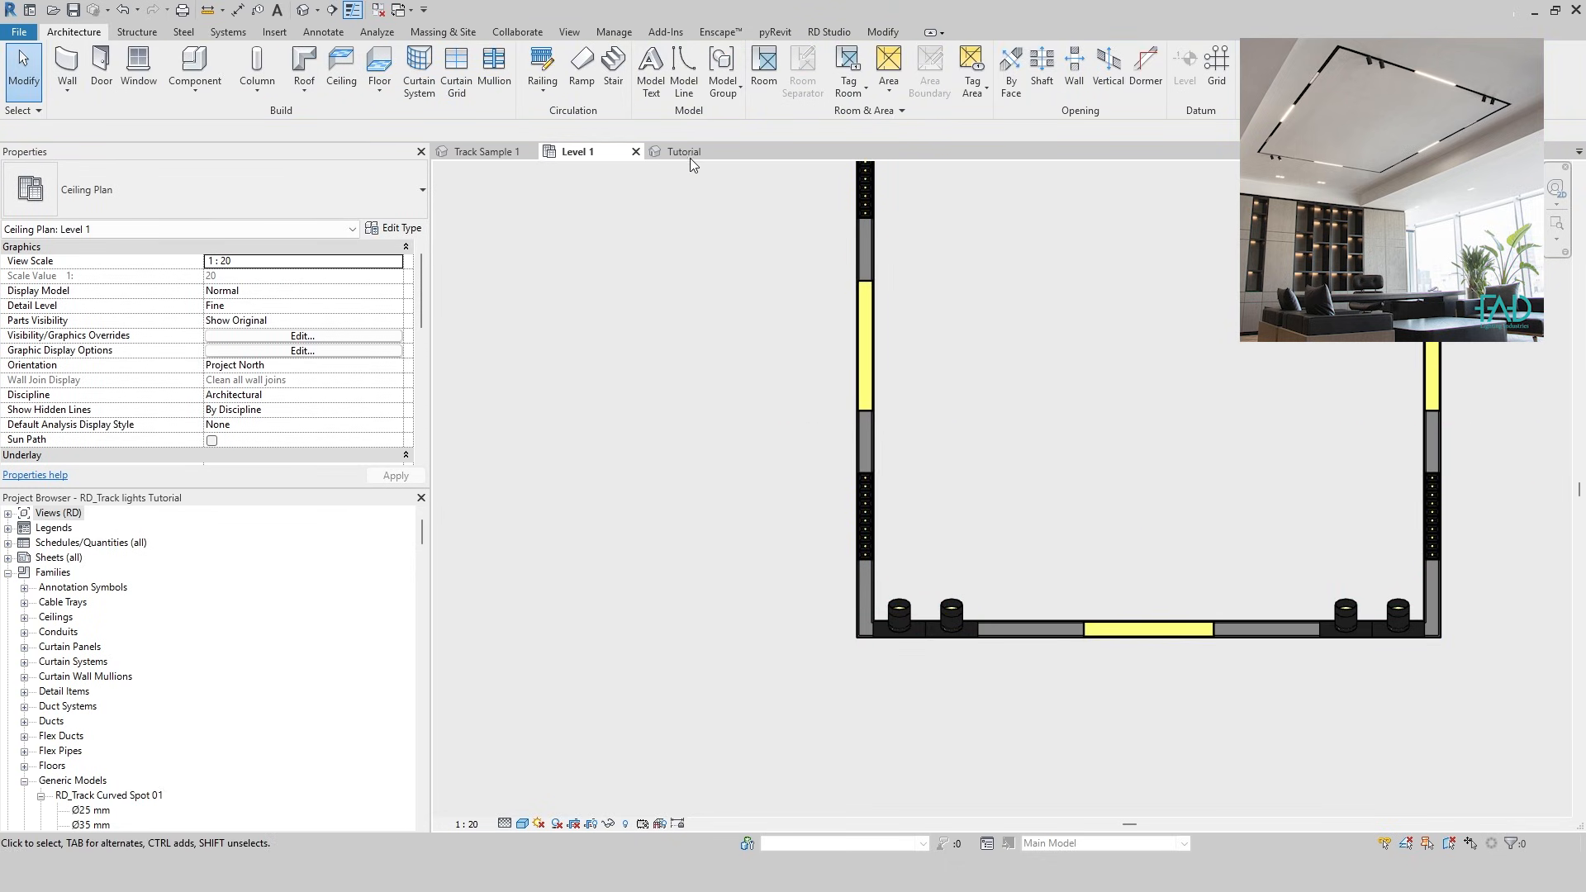
Check the completed rectangular track layout in the 3D and plan views and open the Track Sample 1 view
left_click(690, 157)
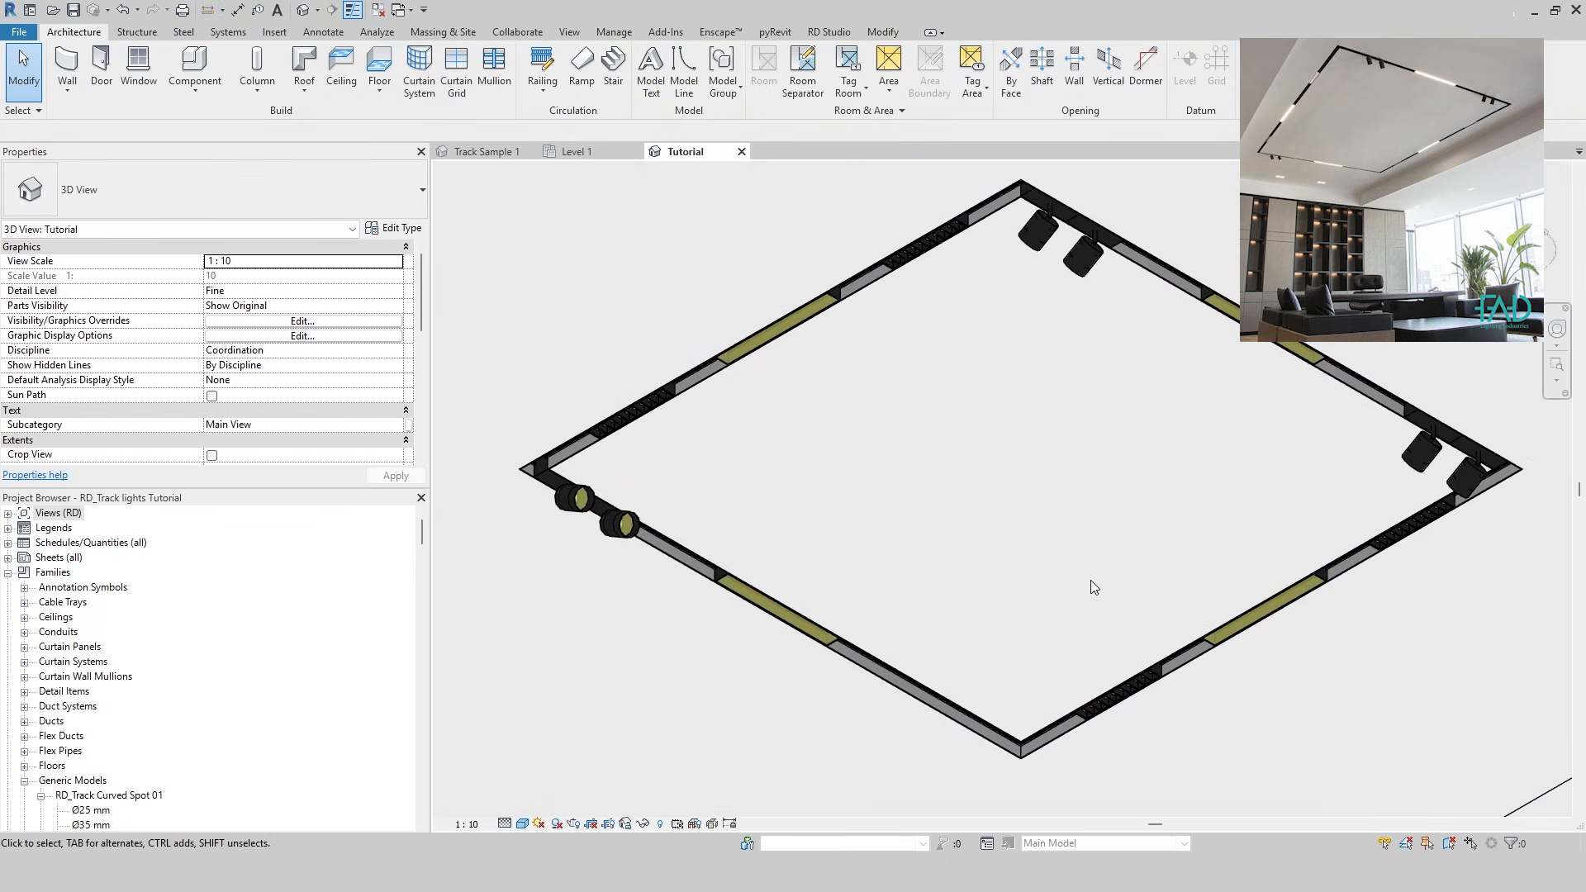
left_click(576, 151)
scroll(1080, 594, "up", 3)
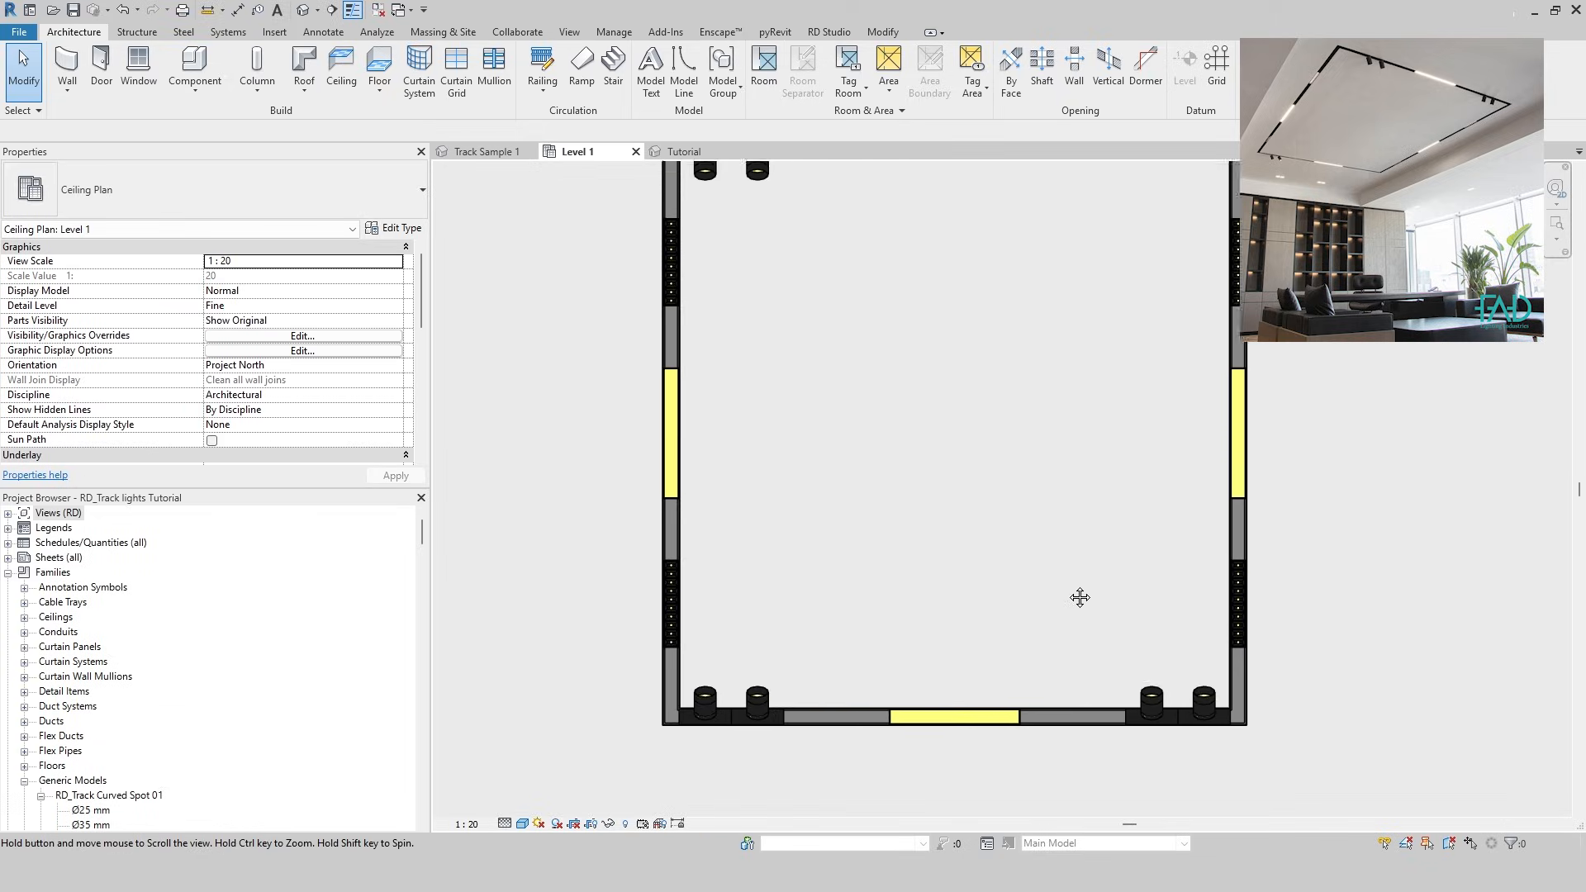
left_click(487, 151)
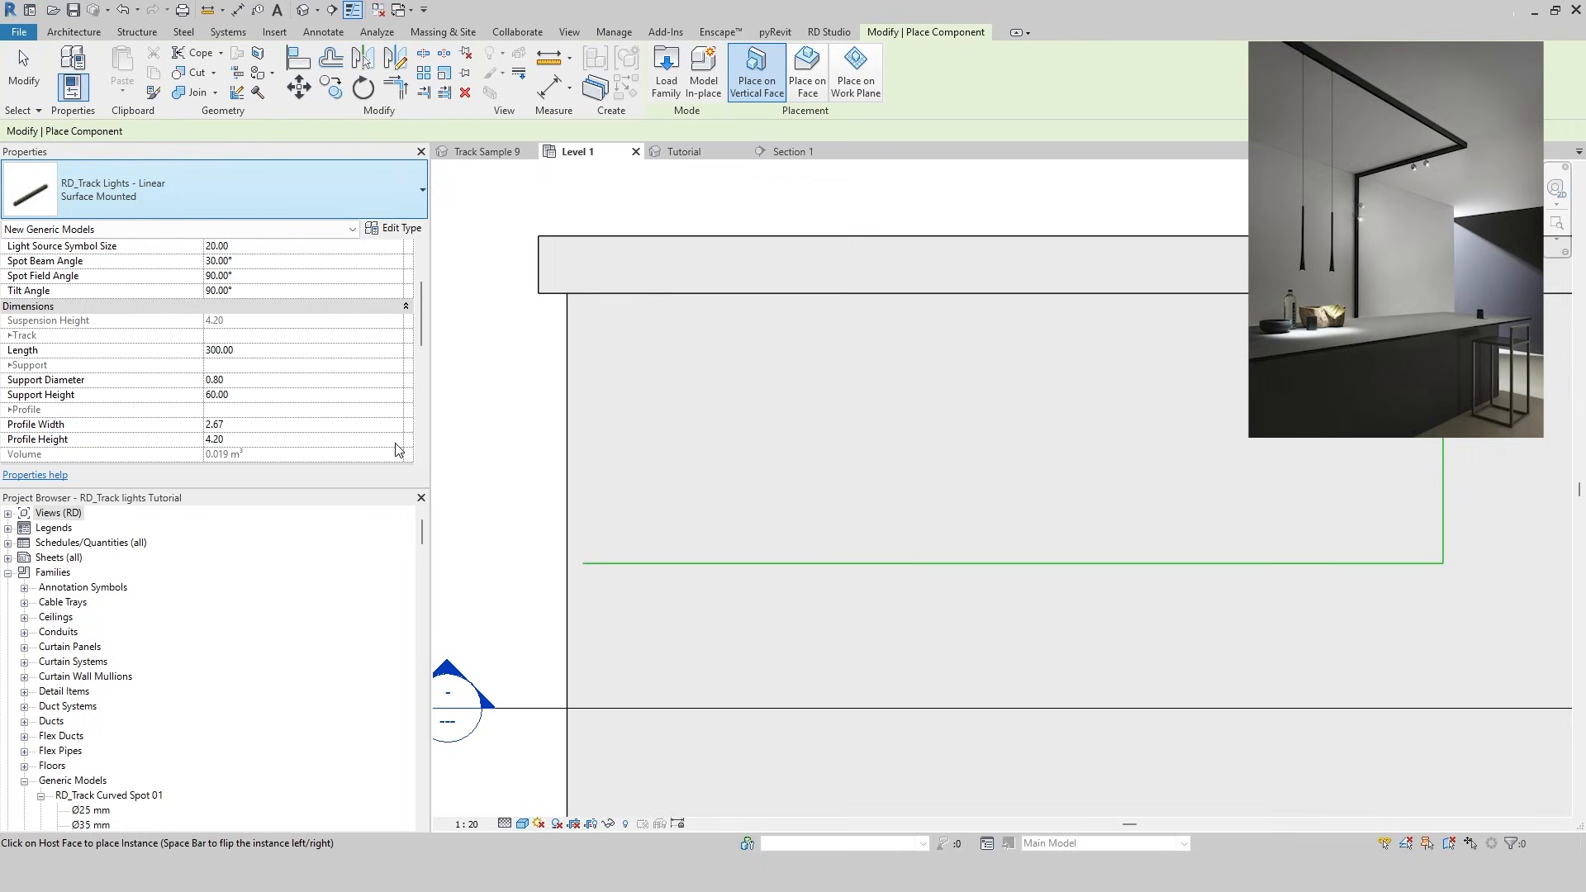
Start placing a component using the RD_Track Lights - L-Shape family's Surface Mounted type
key("Escape")
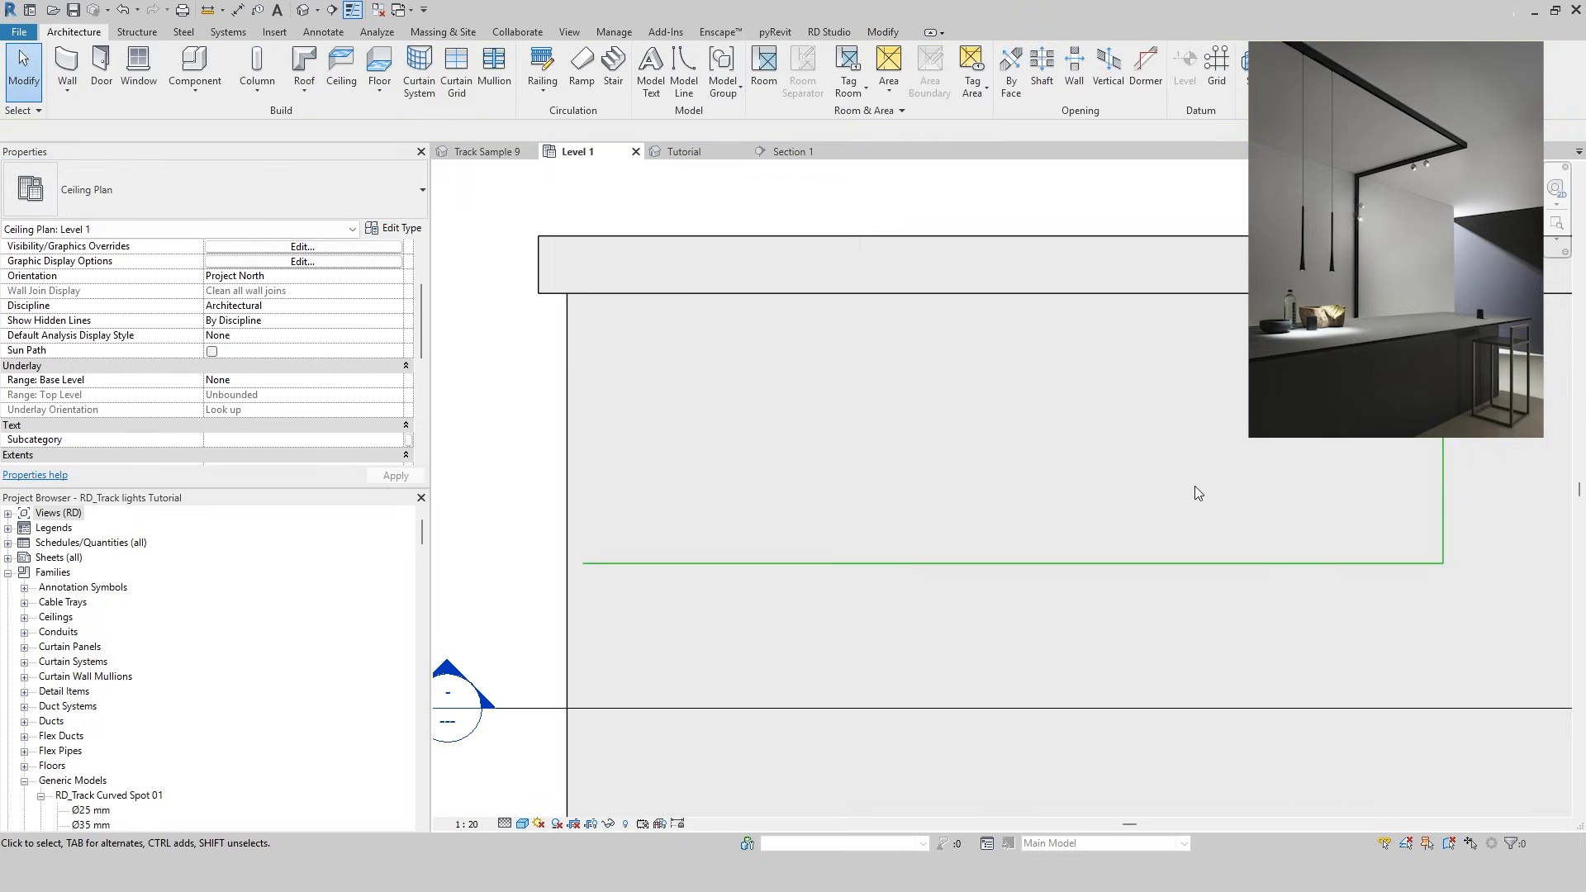
key("c")
key("m")
left_click(388, 189)
scroll(423, 327, "up", 4)
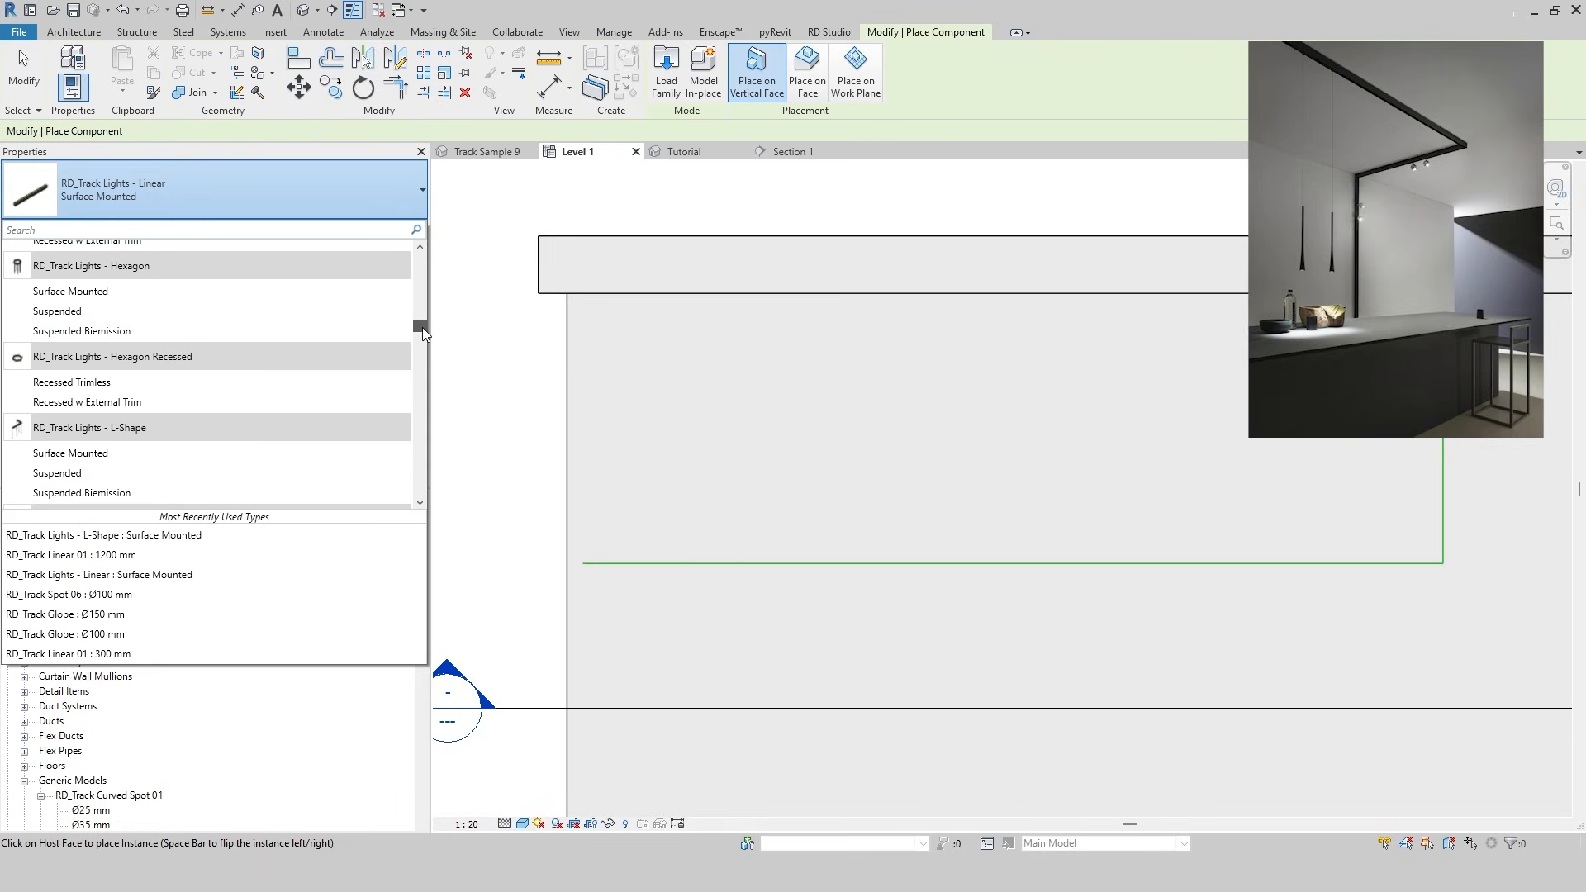
left_click(137, 454)
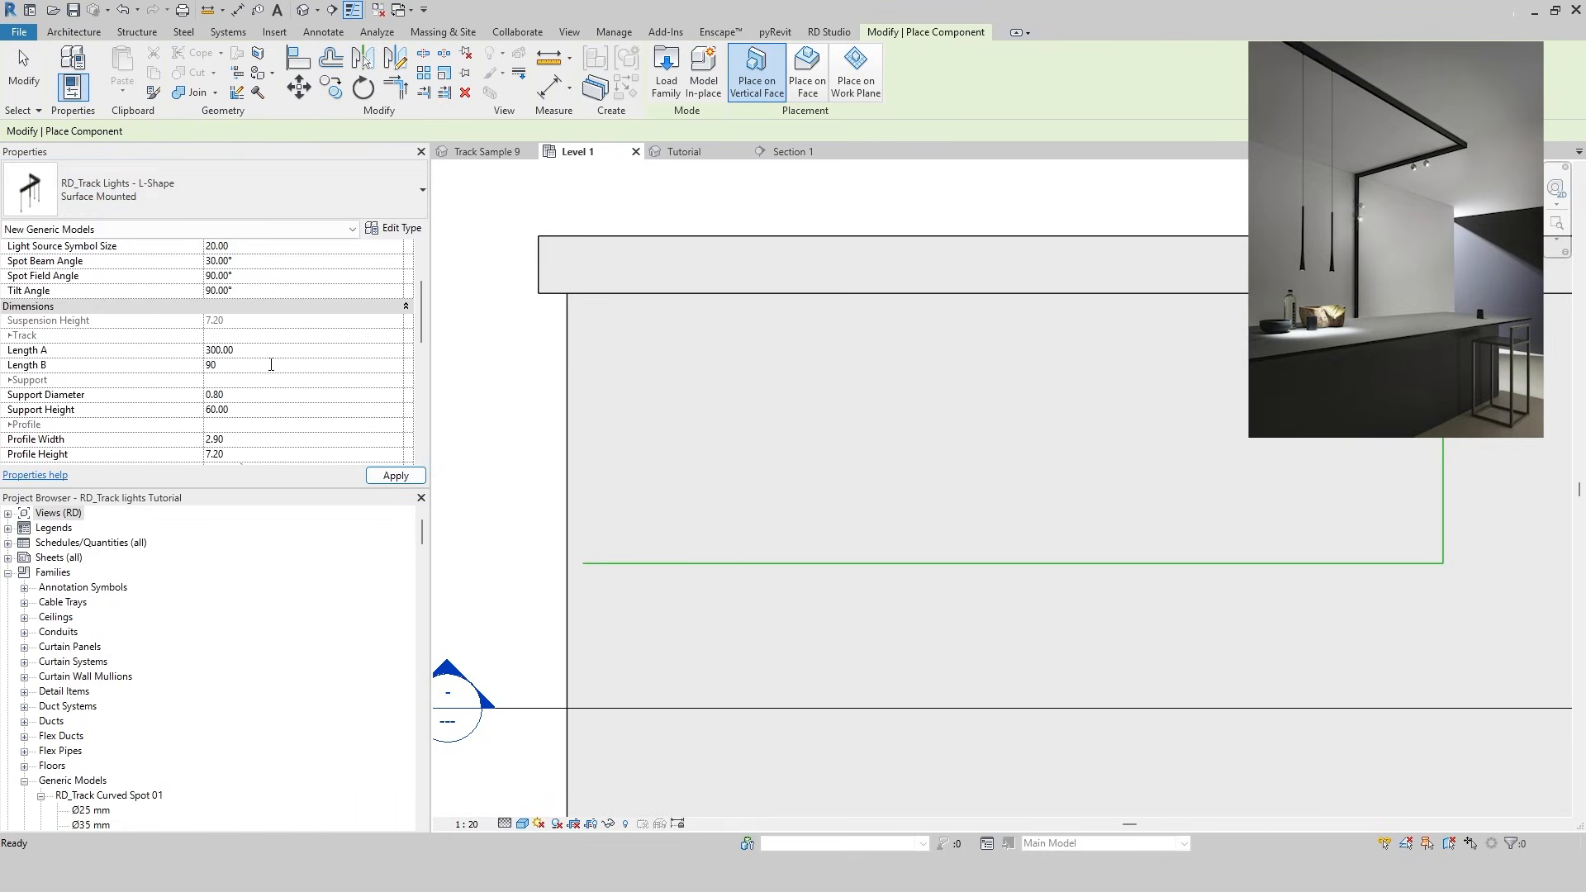
Set the L-shaped track's Length B to 90 and Profile Width to 2.67, and turn off Top and Bottom Full Light
key("Return")
key("Return")
scroll(337, 391, "down", 3)
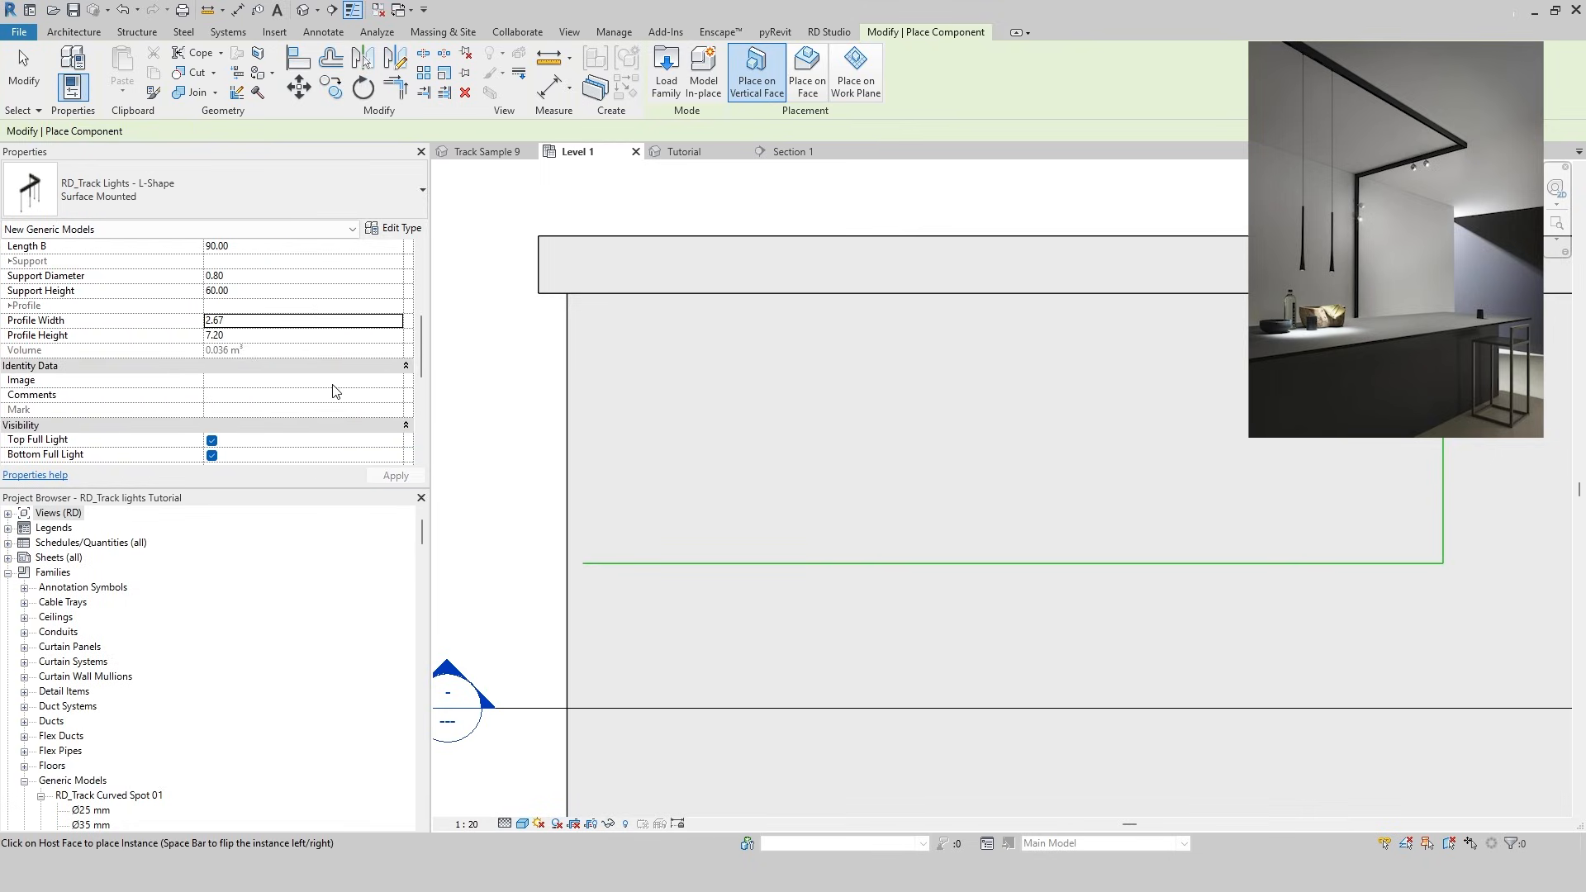
Place the L-shaped track on the ceiling face near the green guide lines
left_click(806, 72)
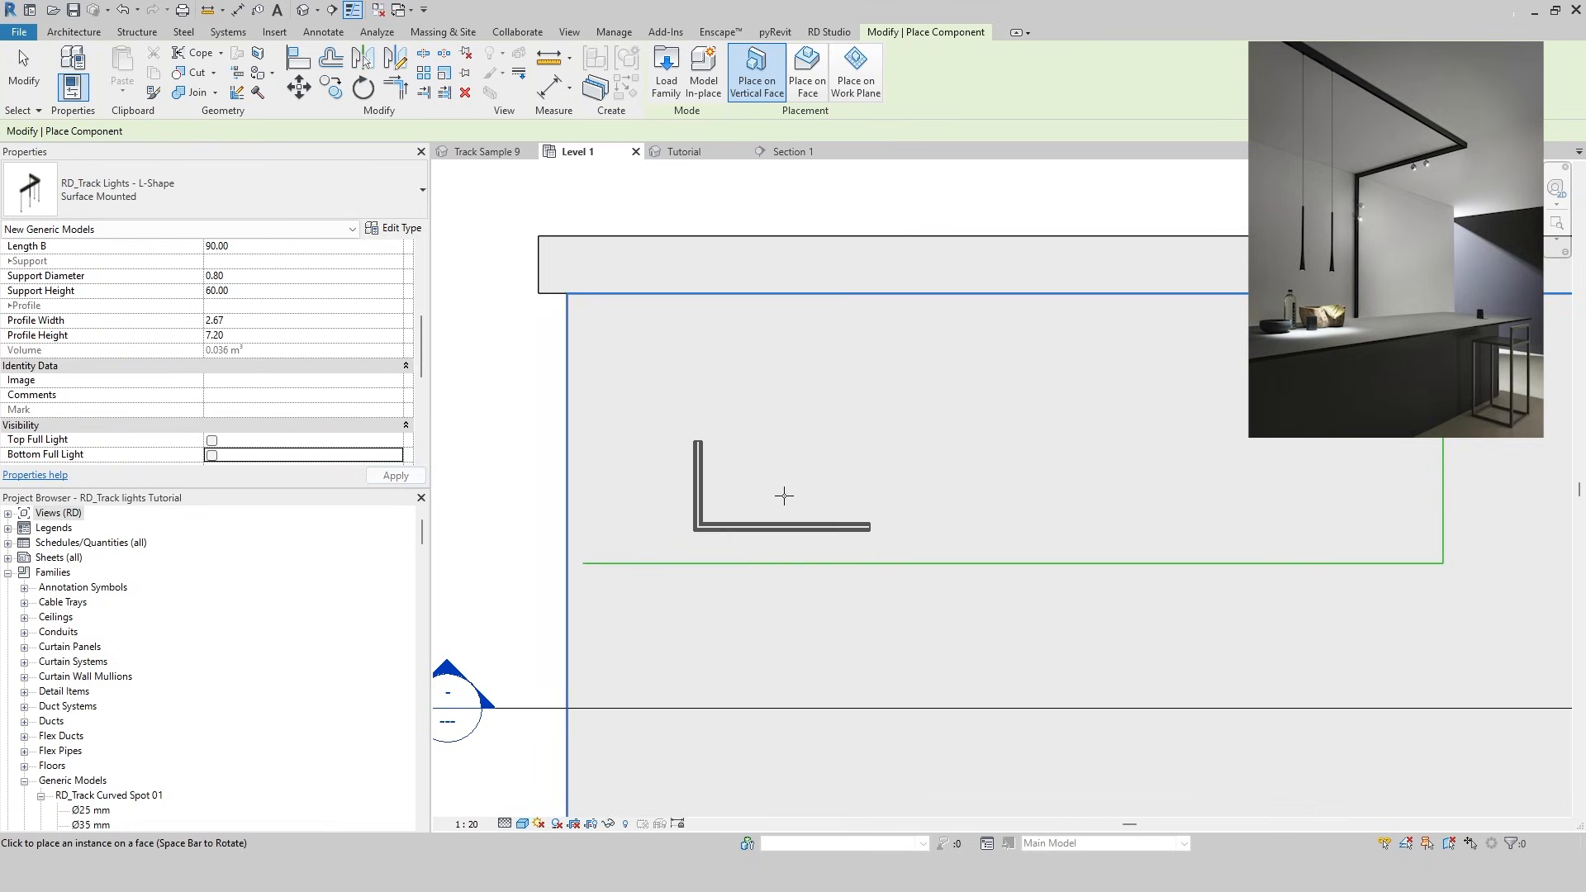
left_click(701, 514)
key("Escape")
Mirror a copy of the L-shaped track about a drawn vertical axis and delete the original
left_click(671, 645)
key("d")
key("m")
left_click(836, 611)
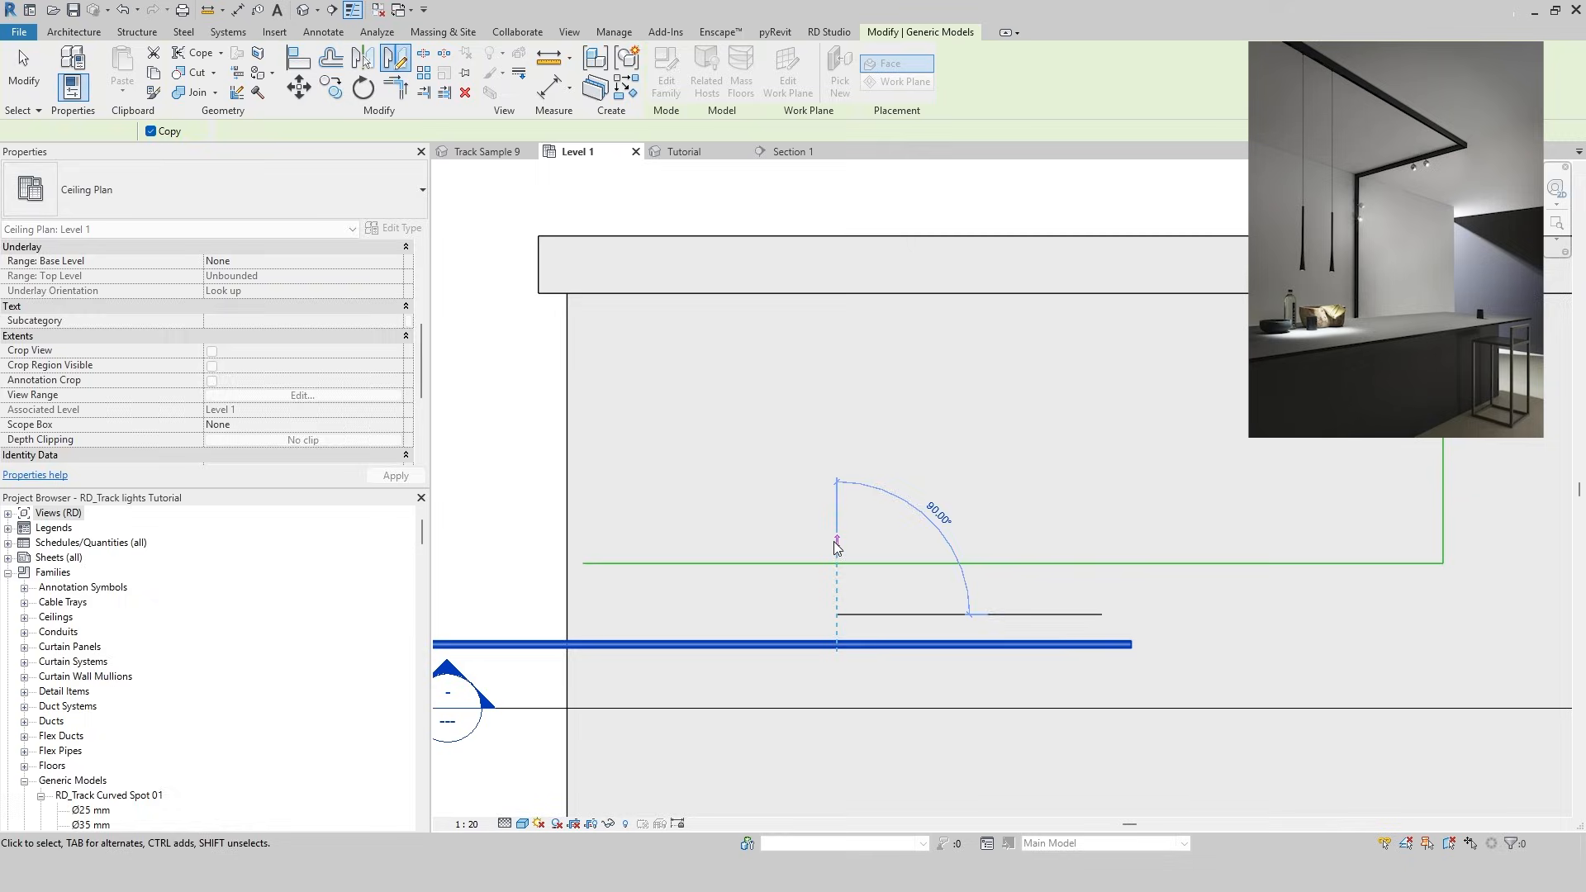
left_click(836, 548)
key("Escape")
left_click(503, 647)
key("Delete")
Move the mirrored L-shaped track so its free long end meets the guide line's left endpoint, and check it in 3D
left_click(848, 641)
key("m")
key("v")
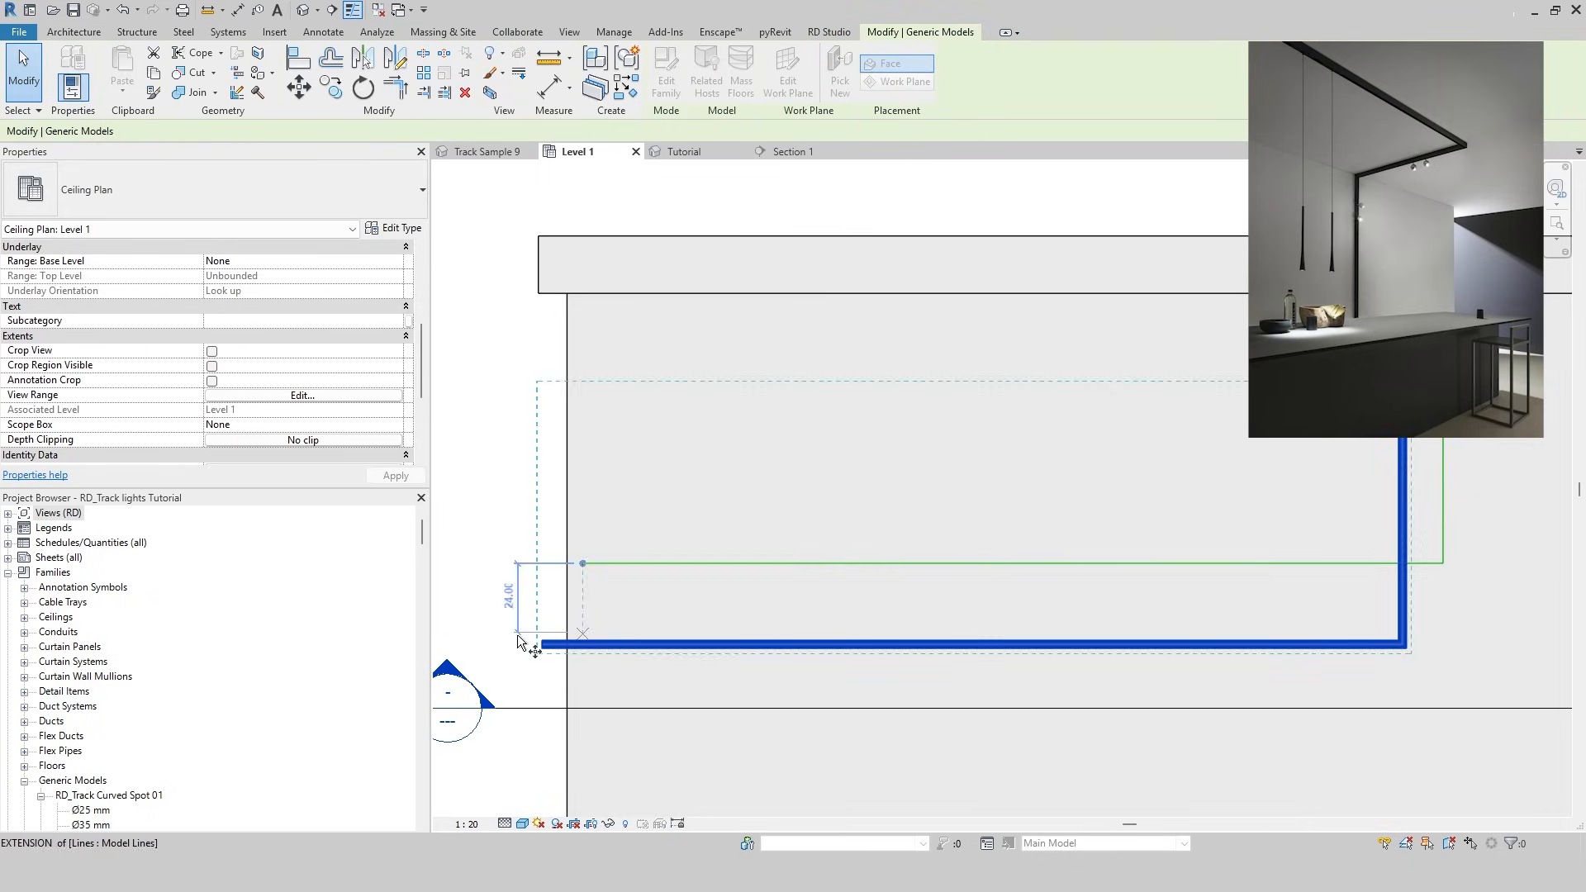
scroll(537, 644, "up", 6)
left_click(572, 640)
scroll(592, 637, "down", 2)
left_click(742, 368)
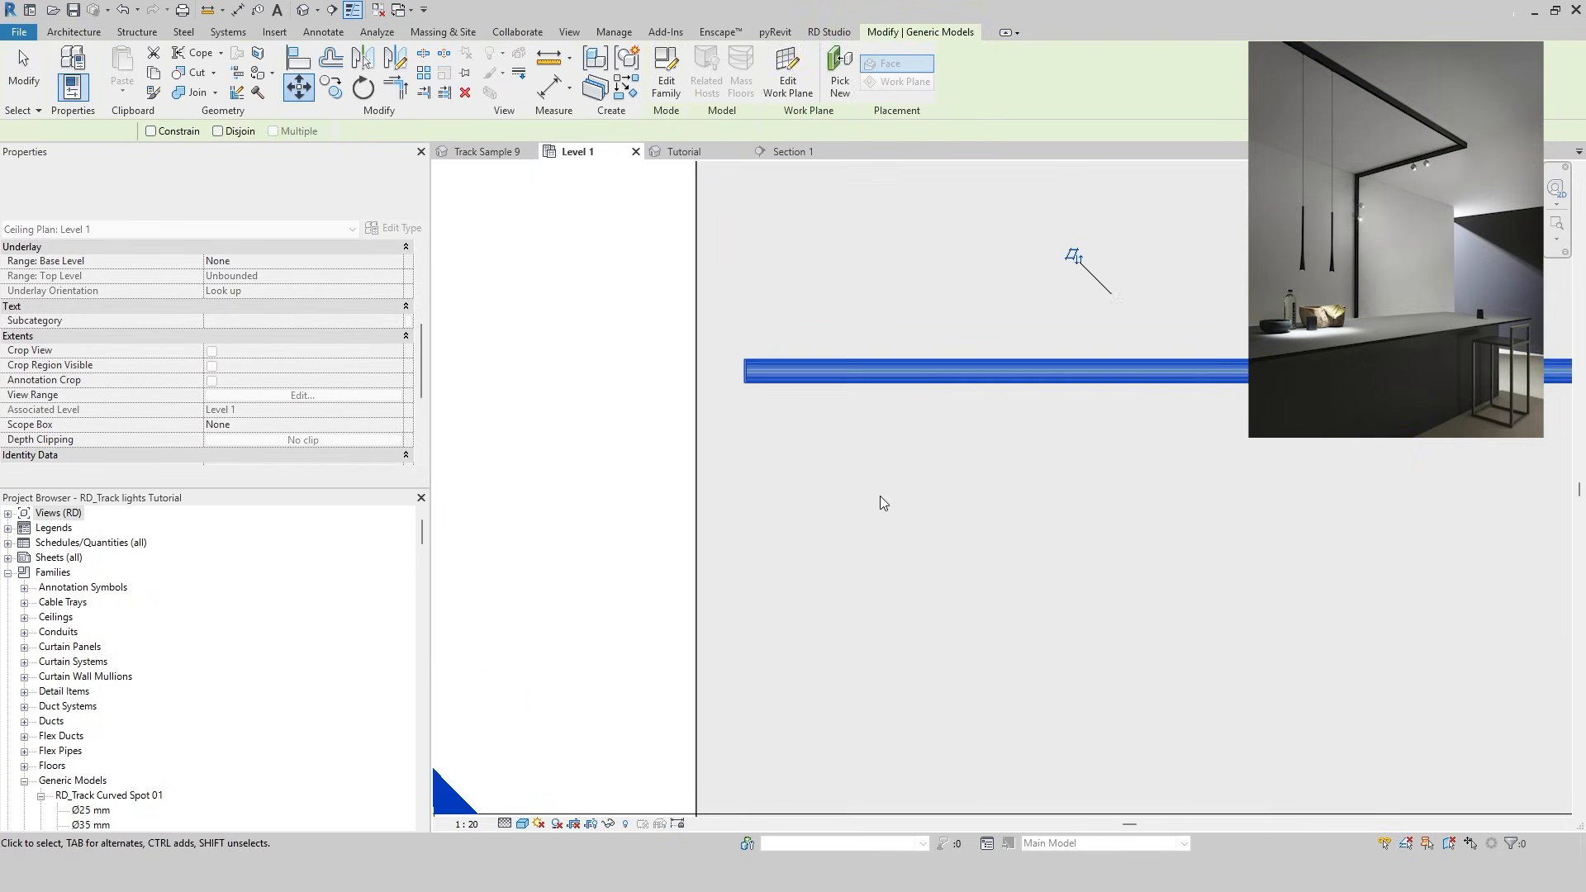
scroll(900, 497, "down", 4)
key("Escape")
middle_click_drag(1172, 372, 713, 429)
left_click(683, 151)
scroll(958, 358, "up", 3)
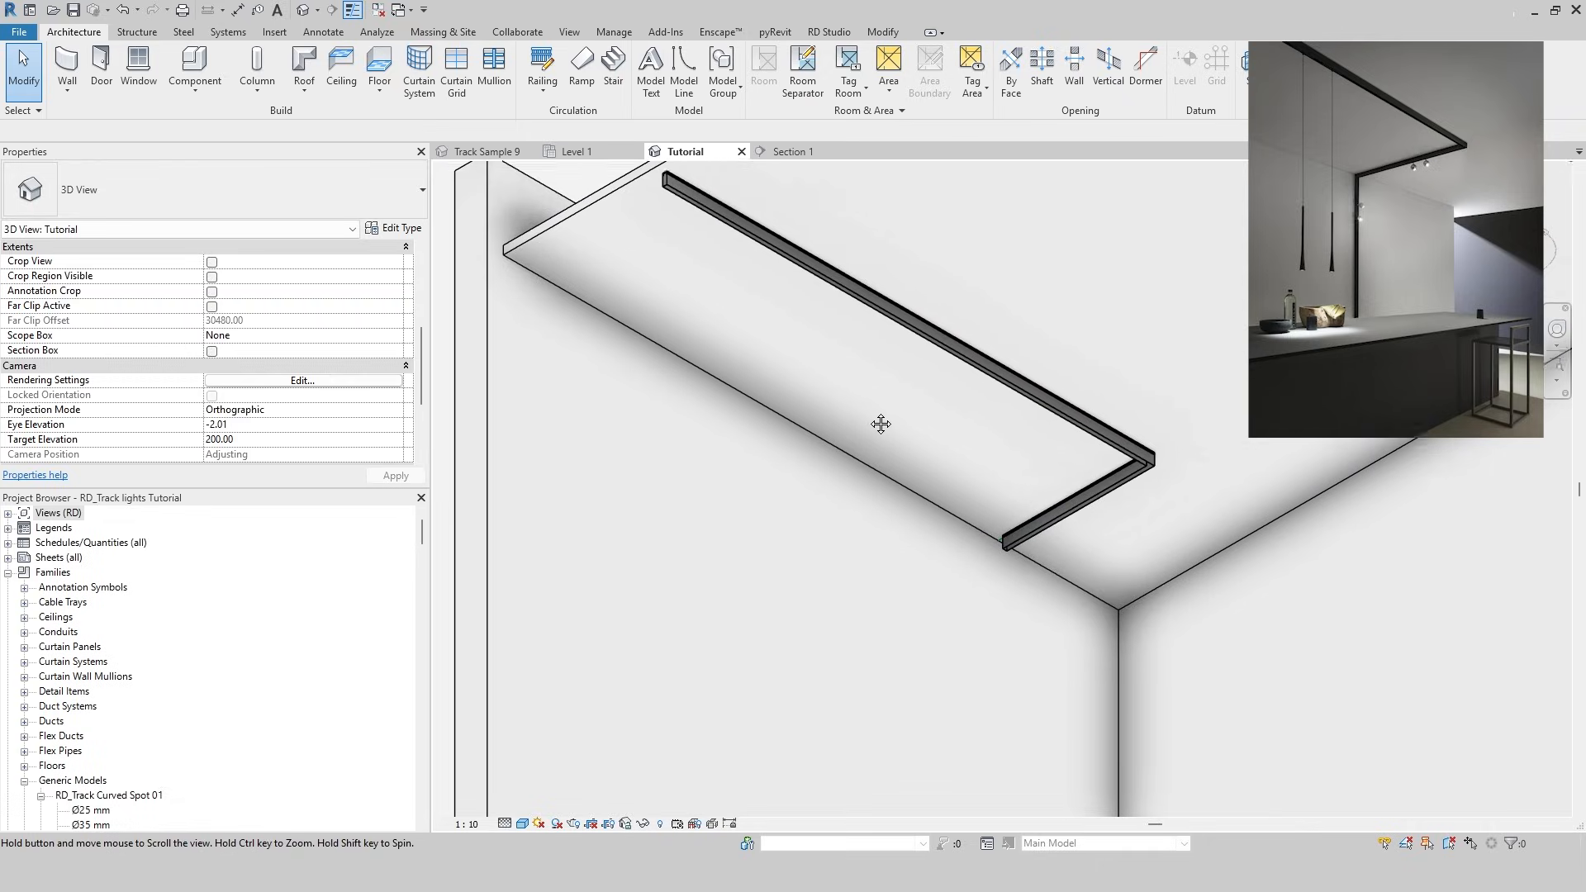
In Section 1, set up a surface-mounted linear track component with Length 300 and Top and Bottom Full Light off
left_click(791, 151)
middle_click_drag(834, 628, 892, 435)
key("c")
key("m")
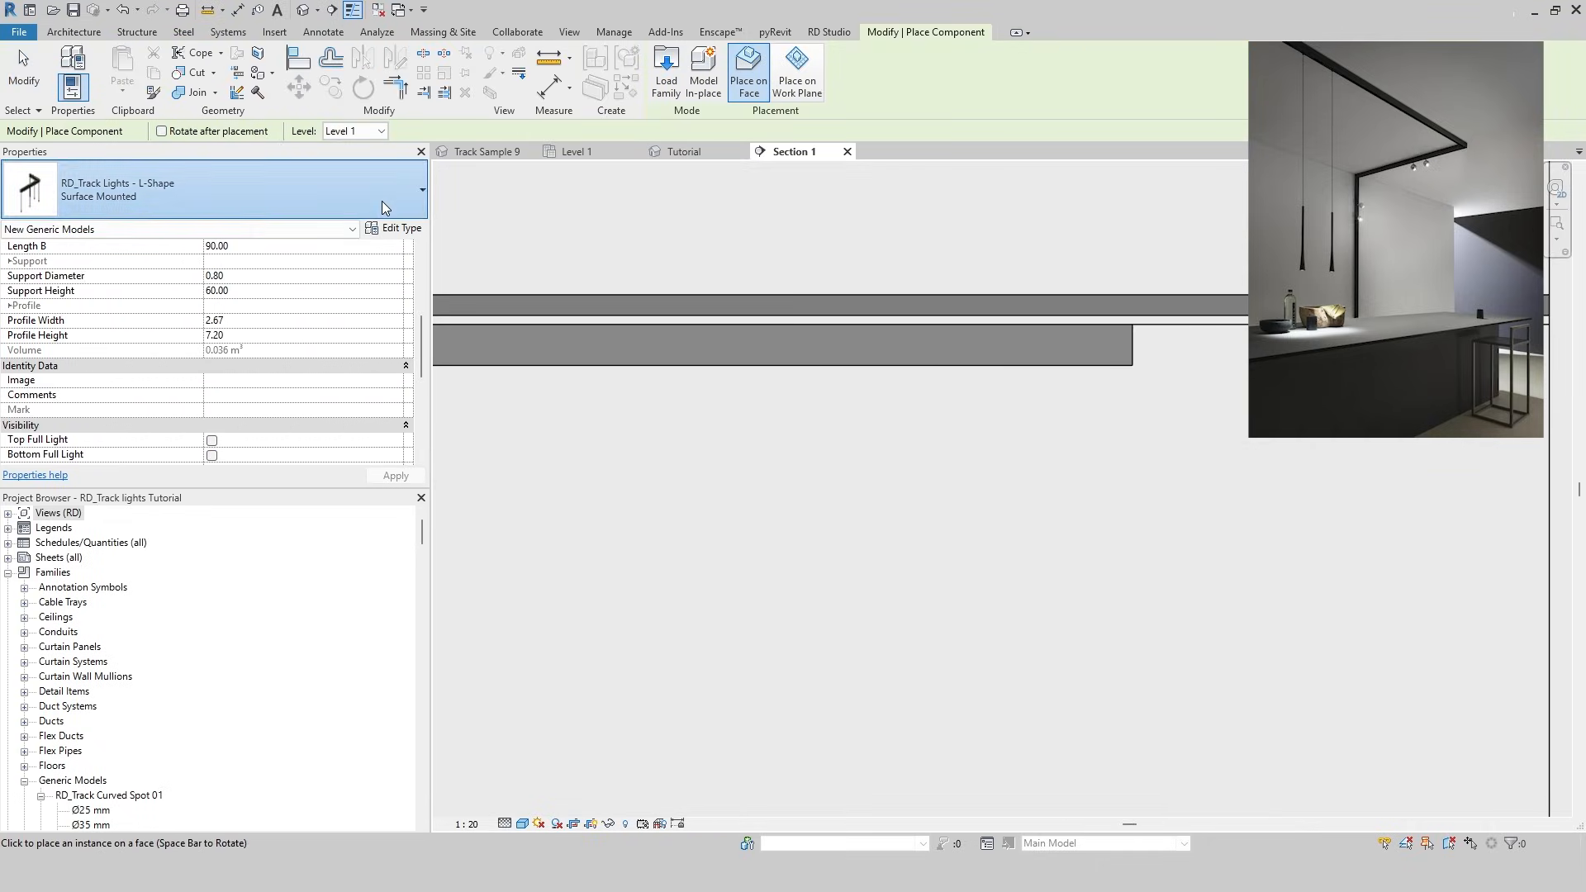
left_click(381, 200)
scroll(261, 397, "down", 2)
scroll(149, 425, "down", 2)
left_click(128, 414)
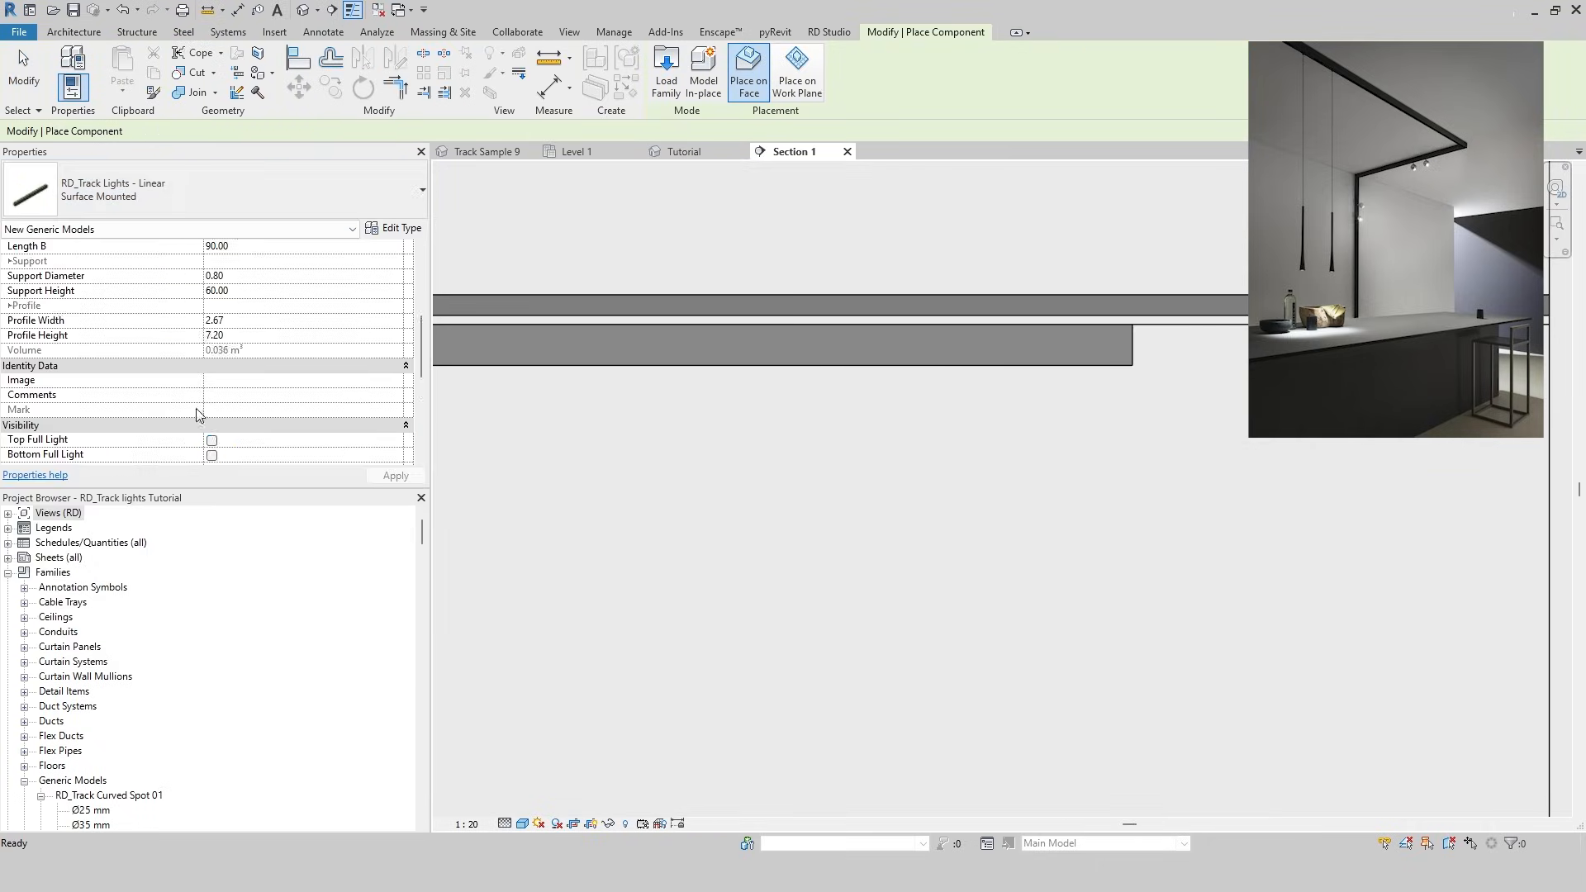
scroll(263, 331, "up", 3)
left_click(263, 306)
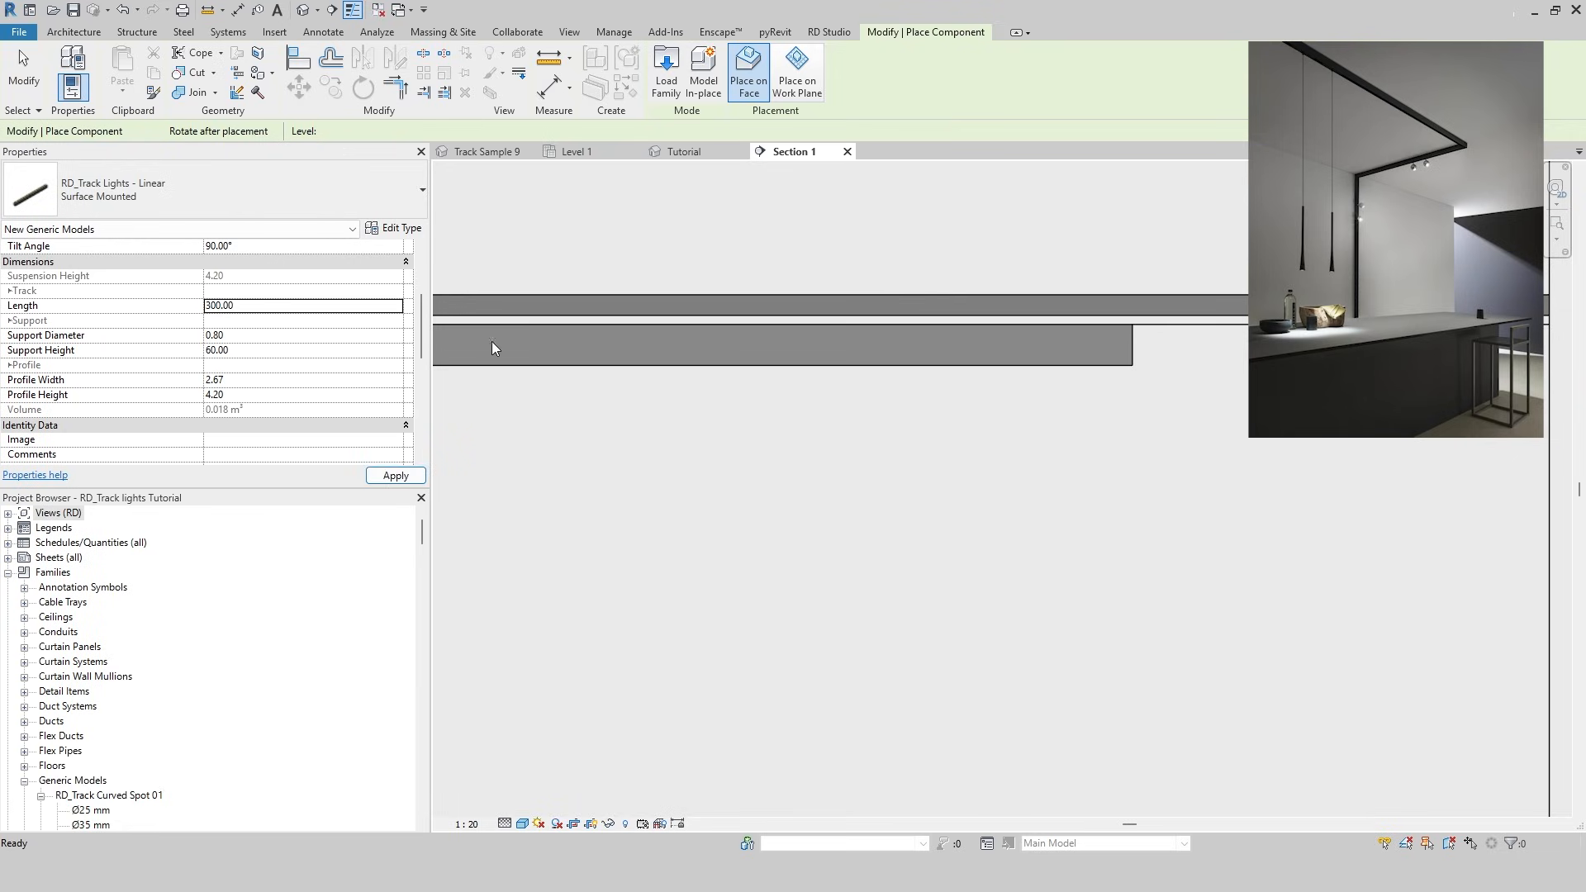
type("300.00")
scroll(228, 393, "down", 3)
Rotate the linear track to vertical and place it on the wall near the end of the L-shaped ceiling track
key("space")
scroll(1061, 633, "down", 2)
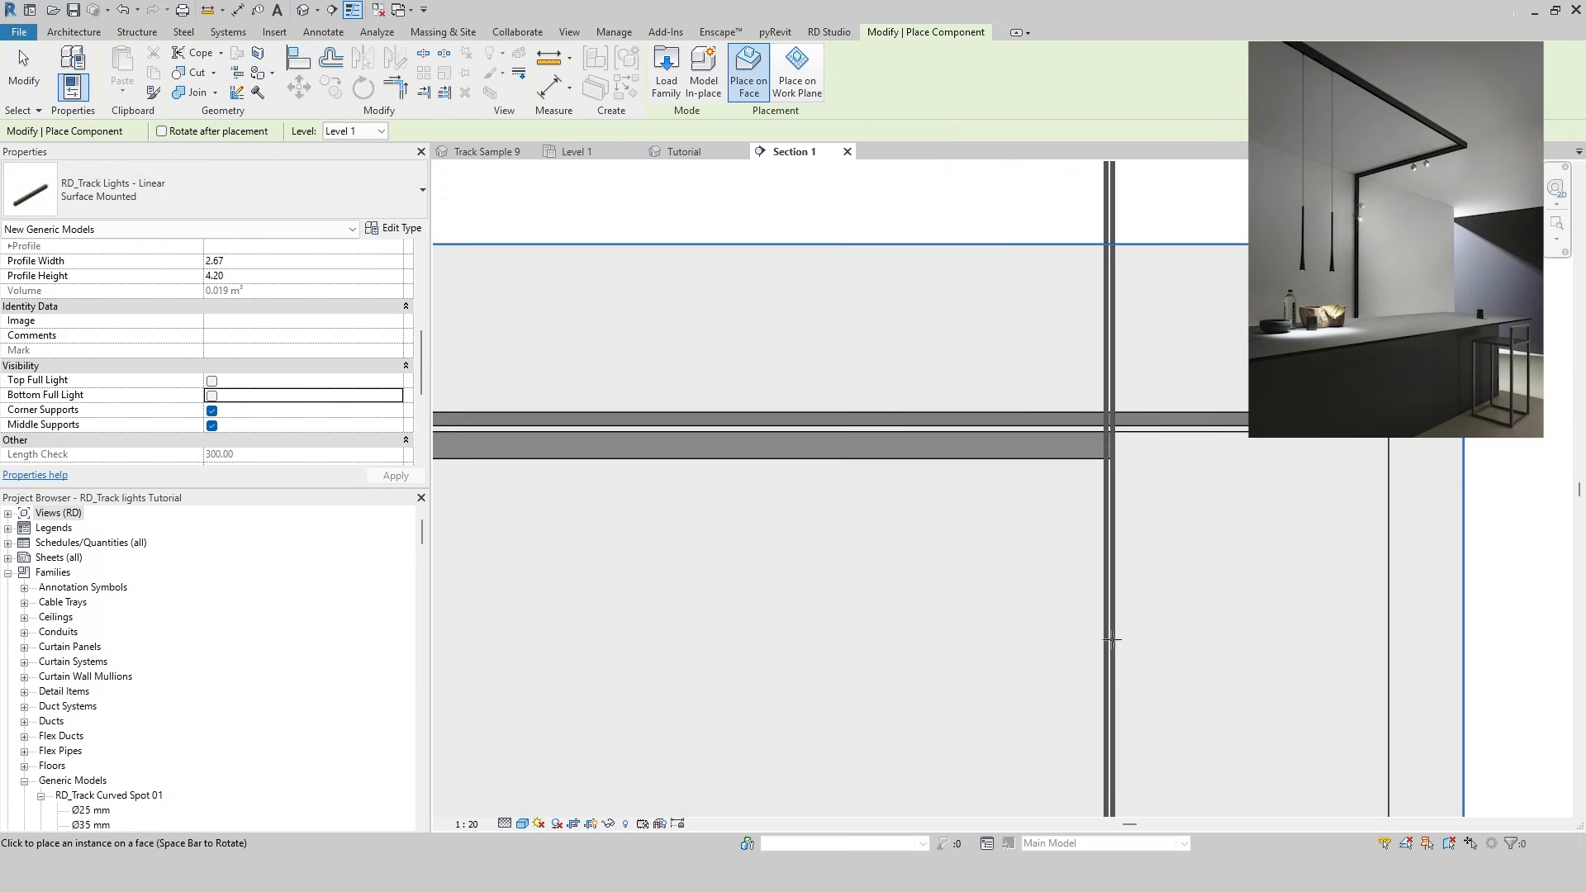
middle_click_drag(1115, 638, 1057, 405)
left_click(1016, 609)
key("Escape")
key("Escape")
Align the wall track's side with the L-shaped track's outer edge and its top with the ceiling, and check the junction in the ceiling plan
scroll(1058, 207, "up", 2)
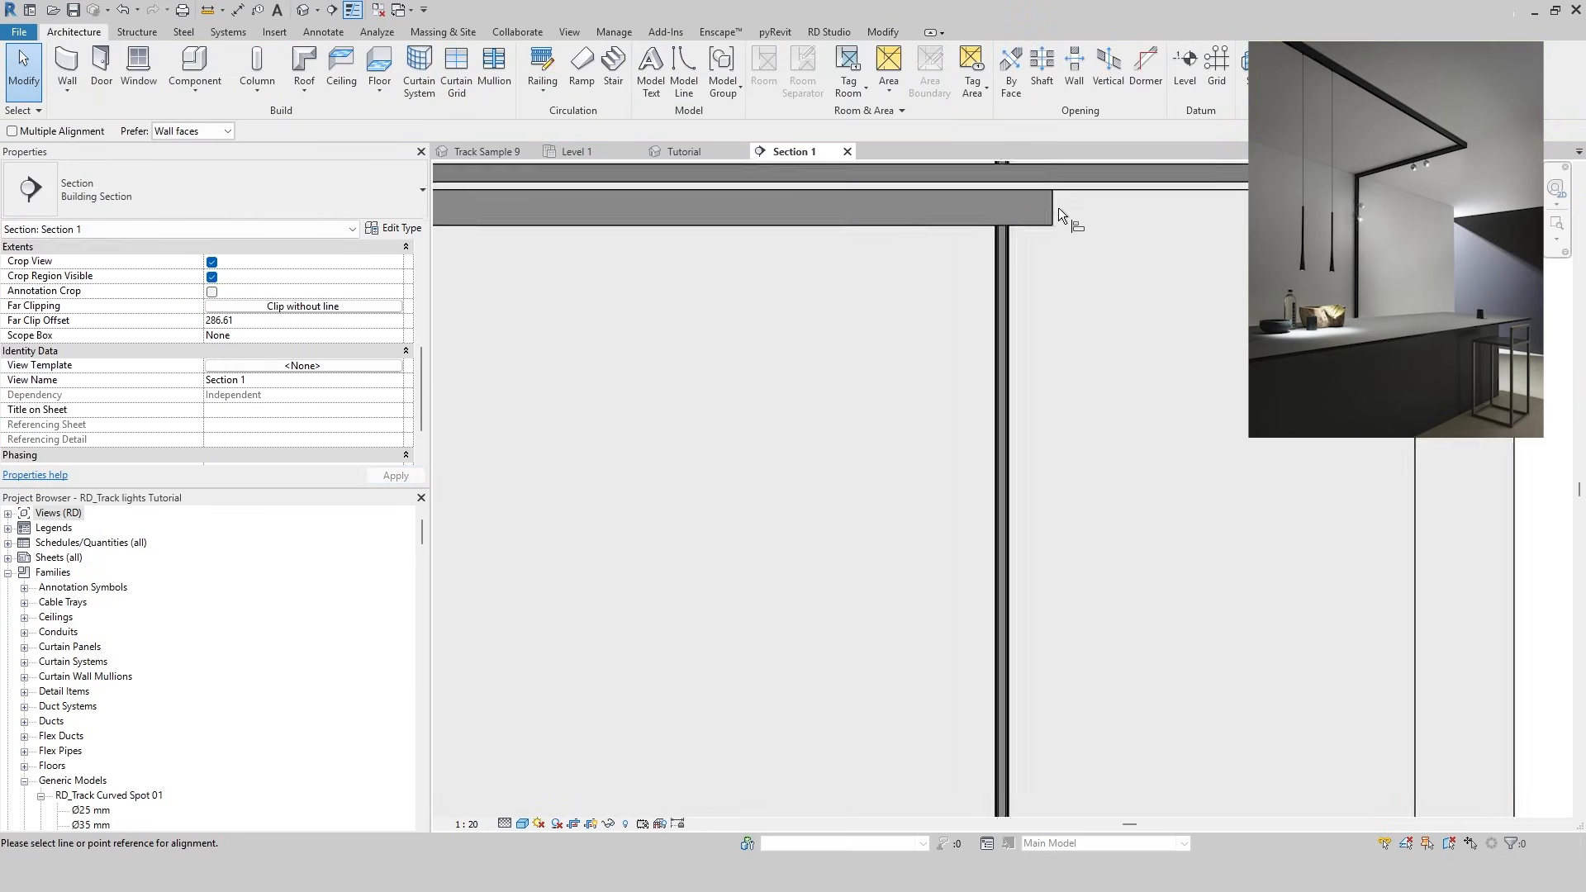
left_click(1002, 266)
scroll(1026, 338, "down", 3)
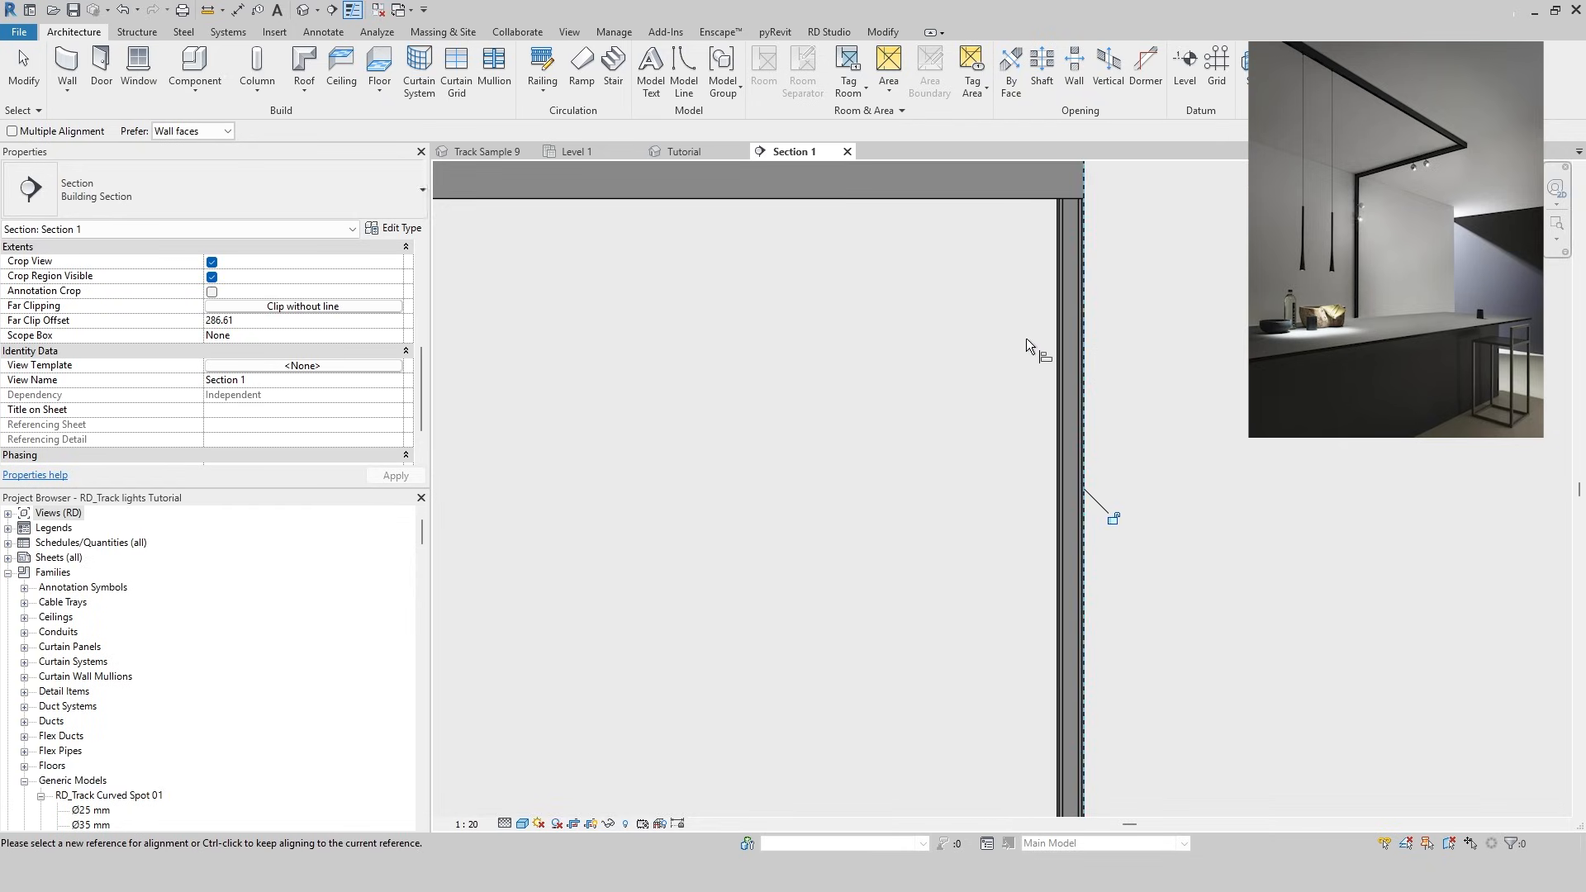
left_click(1082, 262)
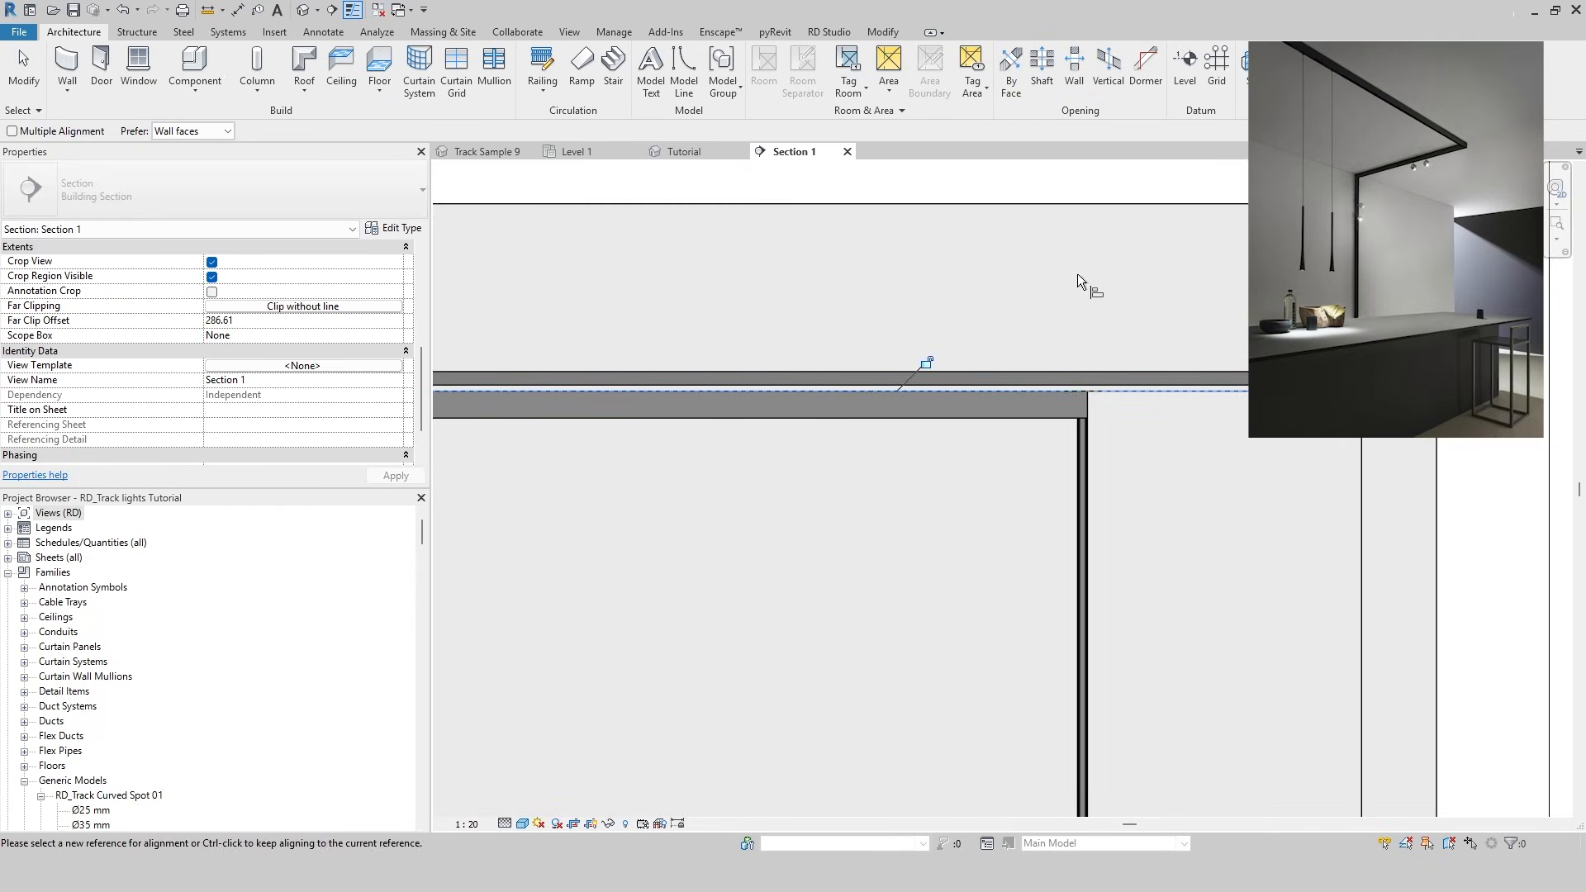
left_click(588, 153)
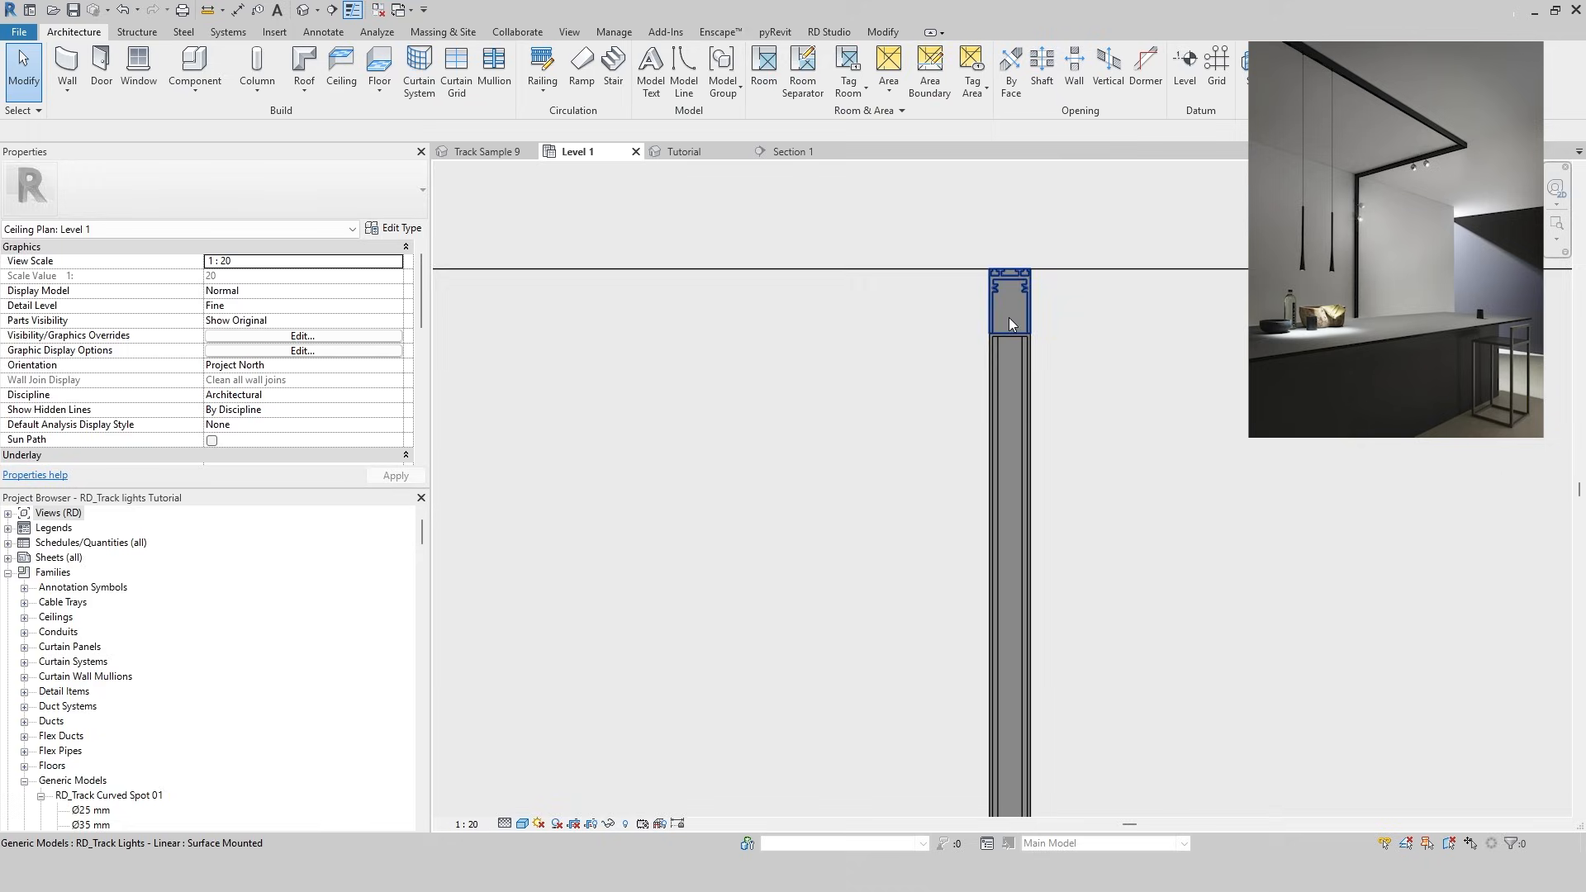
scroll(1009, 318, "down", 6)
scroll(636, 568, "up", 5)
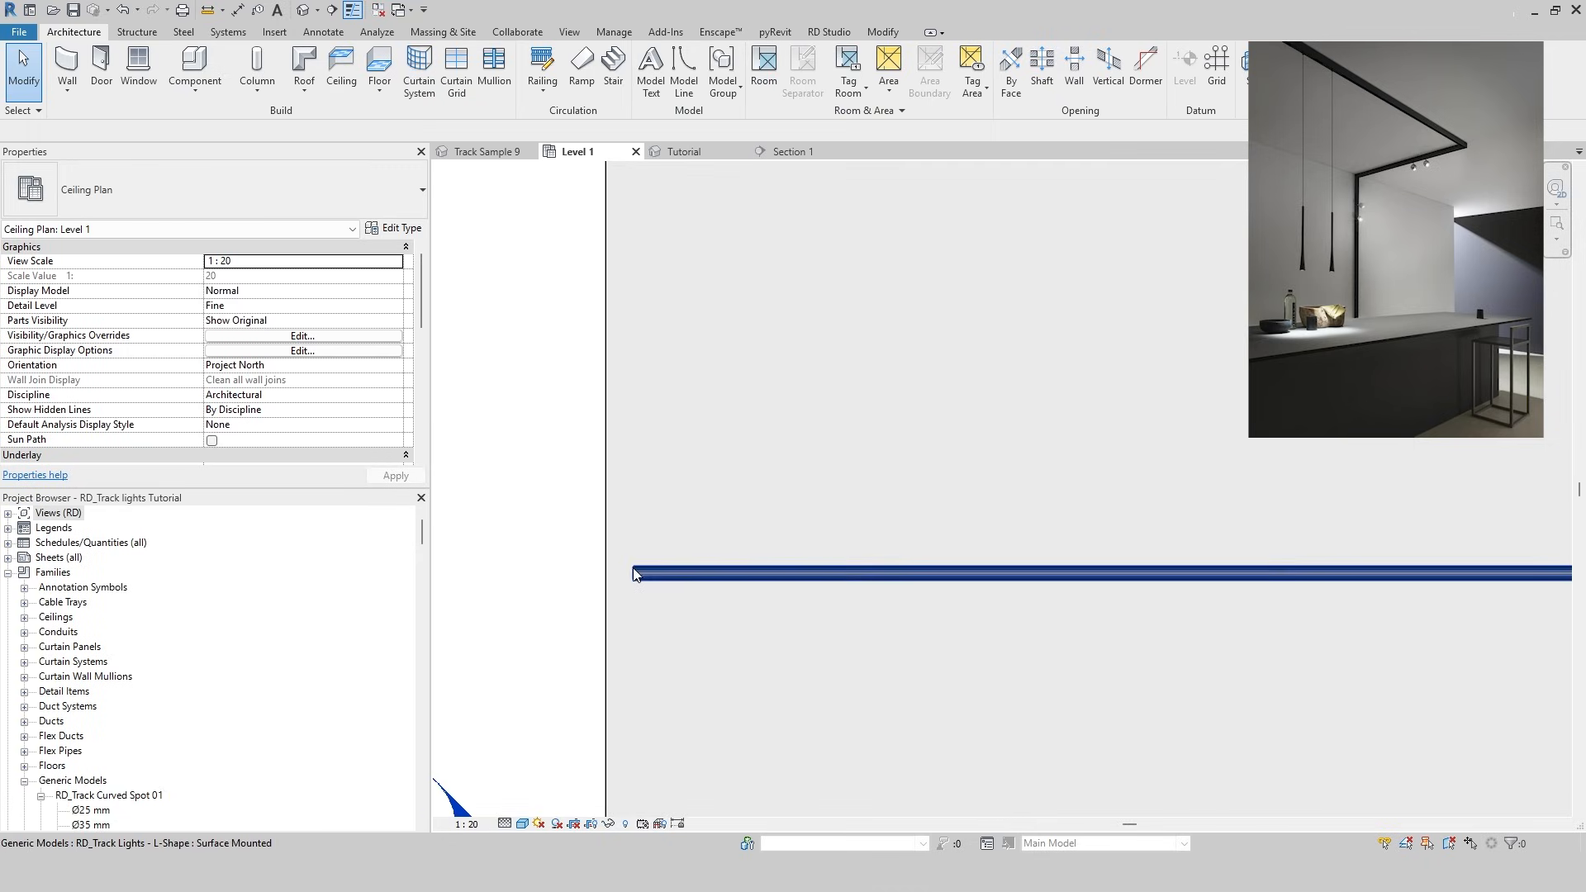
left_click(695, 154)
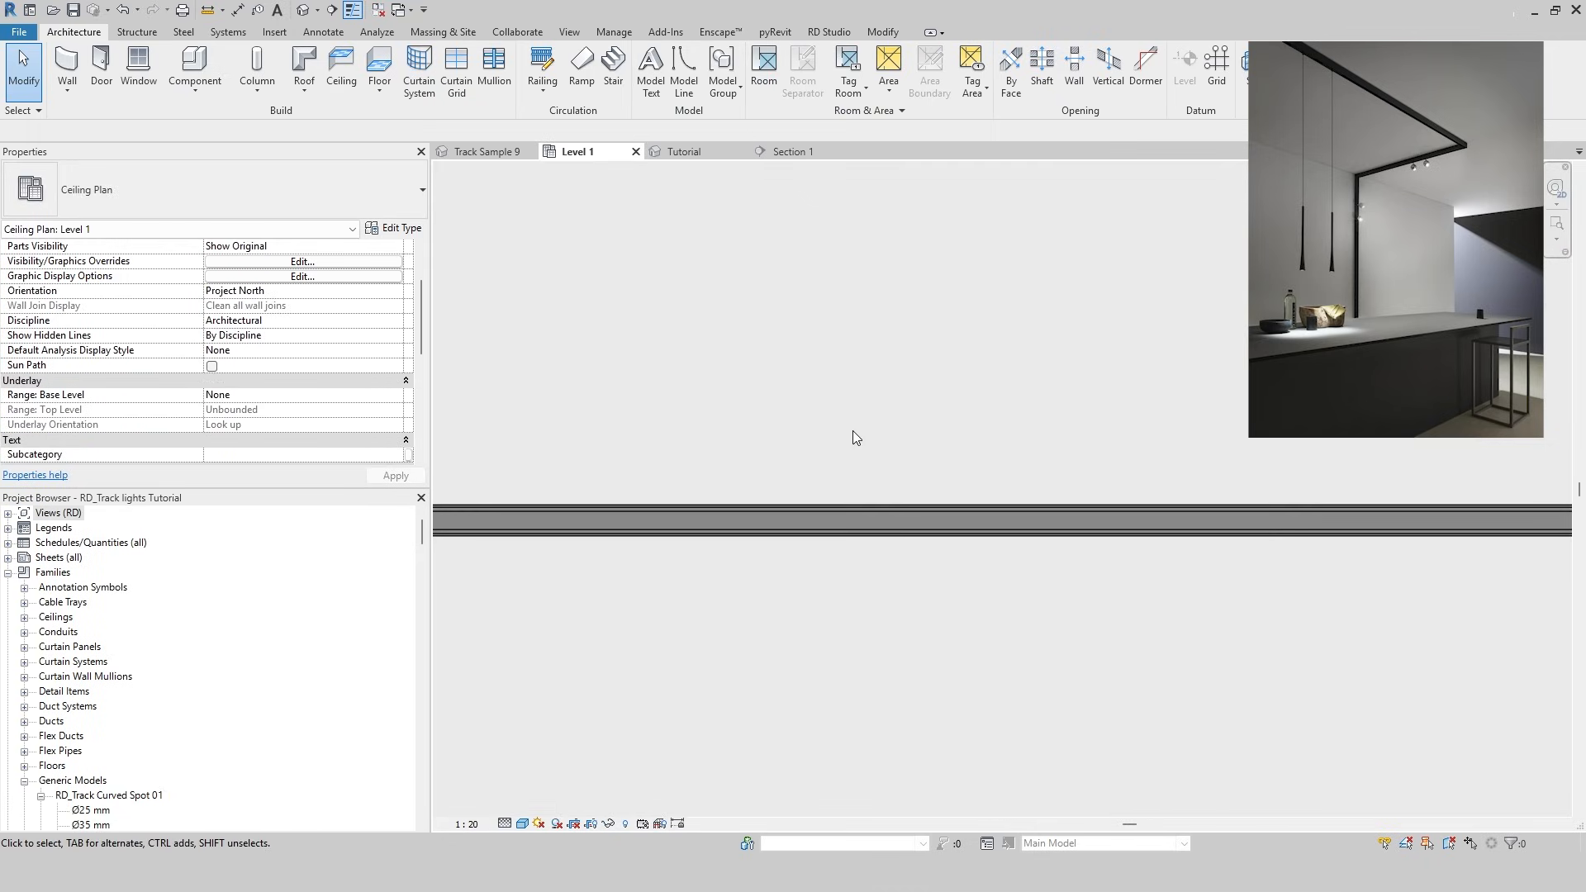
Place an RD_Track Pendant 06 Ø76 mm with Support Height 120 near the midpoint of the L-shaped track's long leg
key("c")
key("m")
left_click(405, 189)
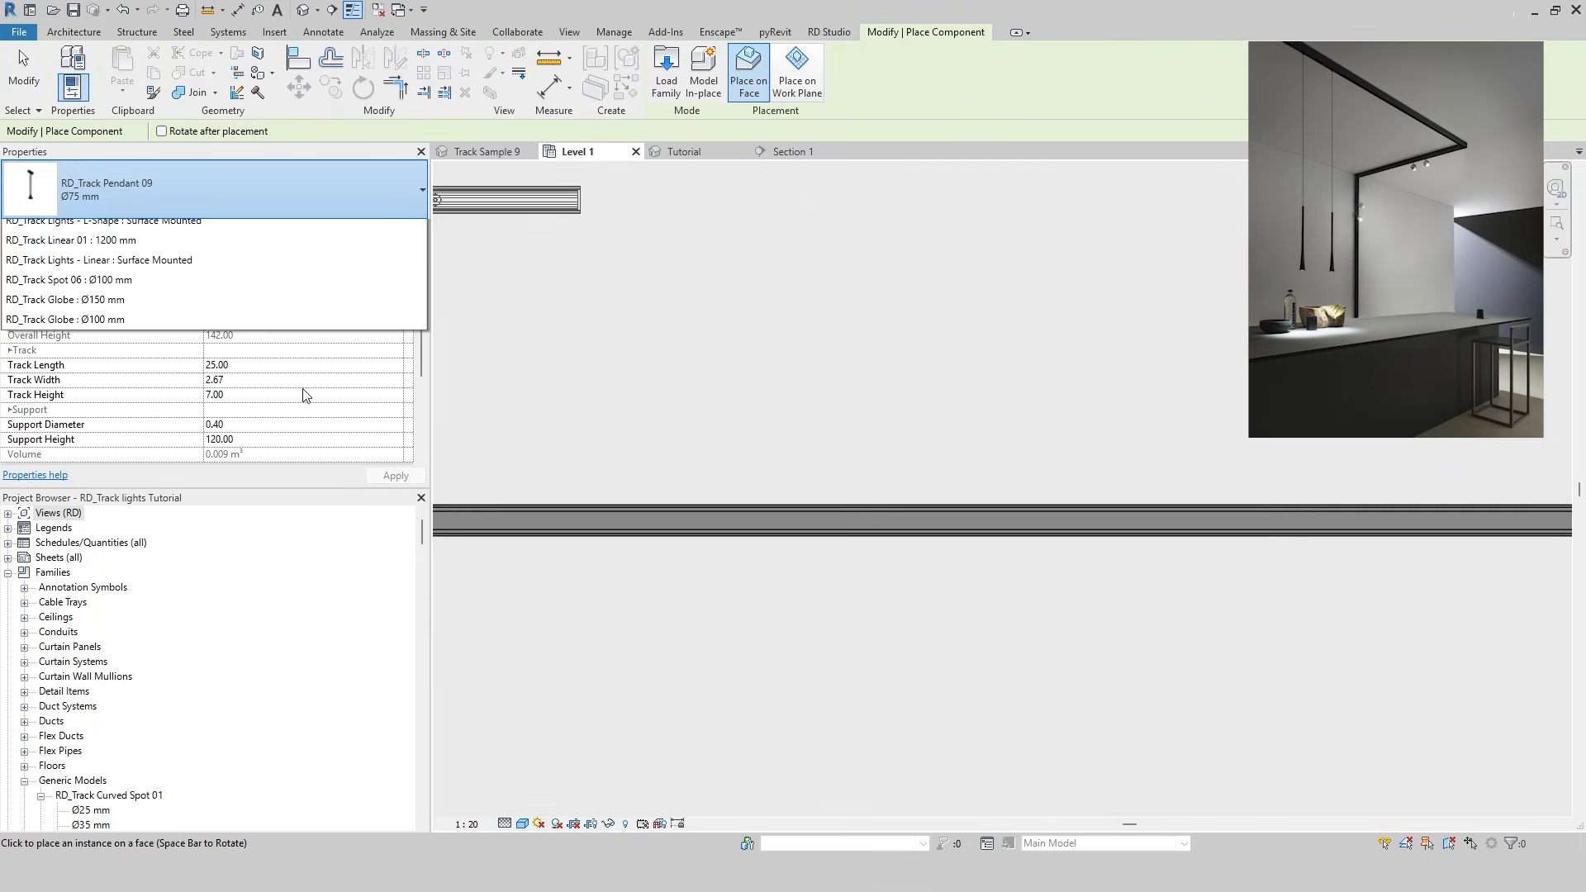
left_click(355, 289)
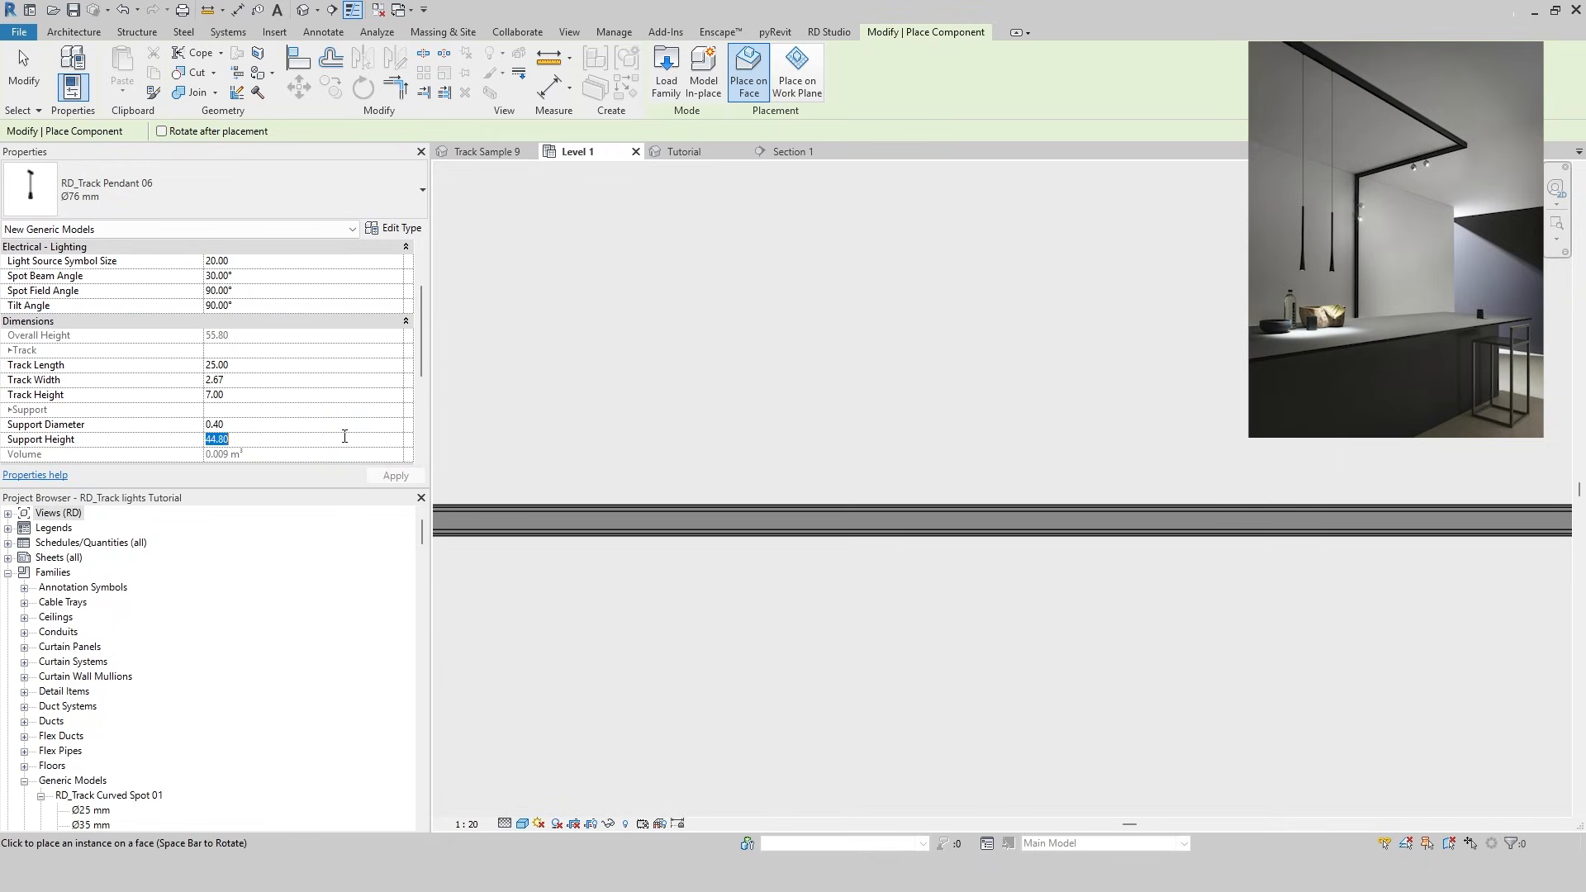
scroll(850, 520, "down", 3)
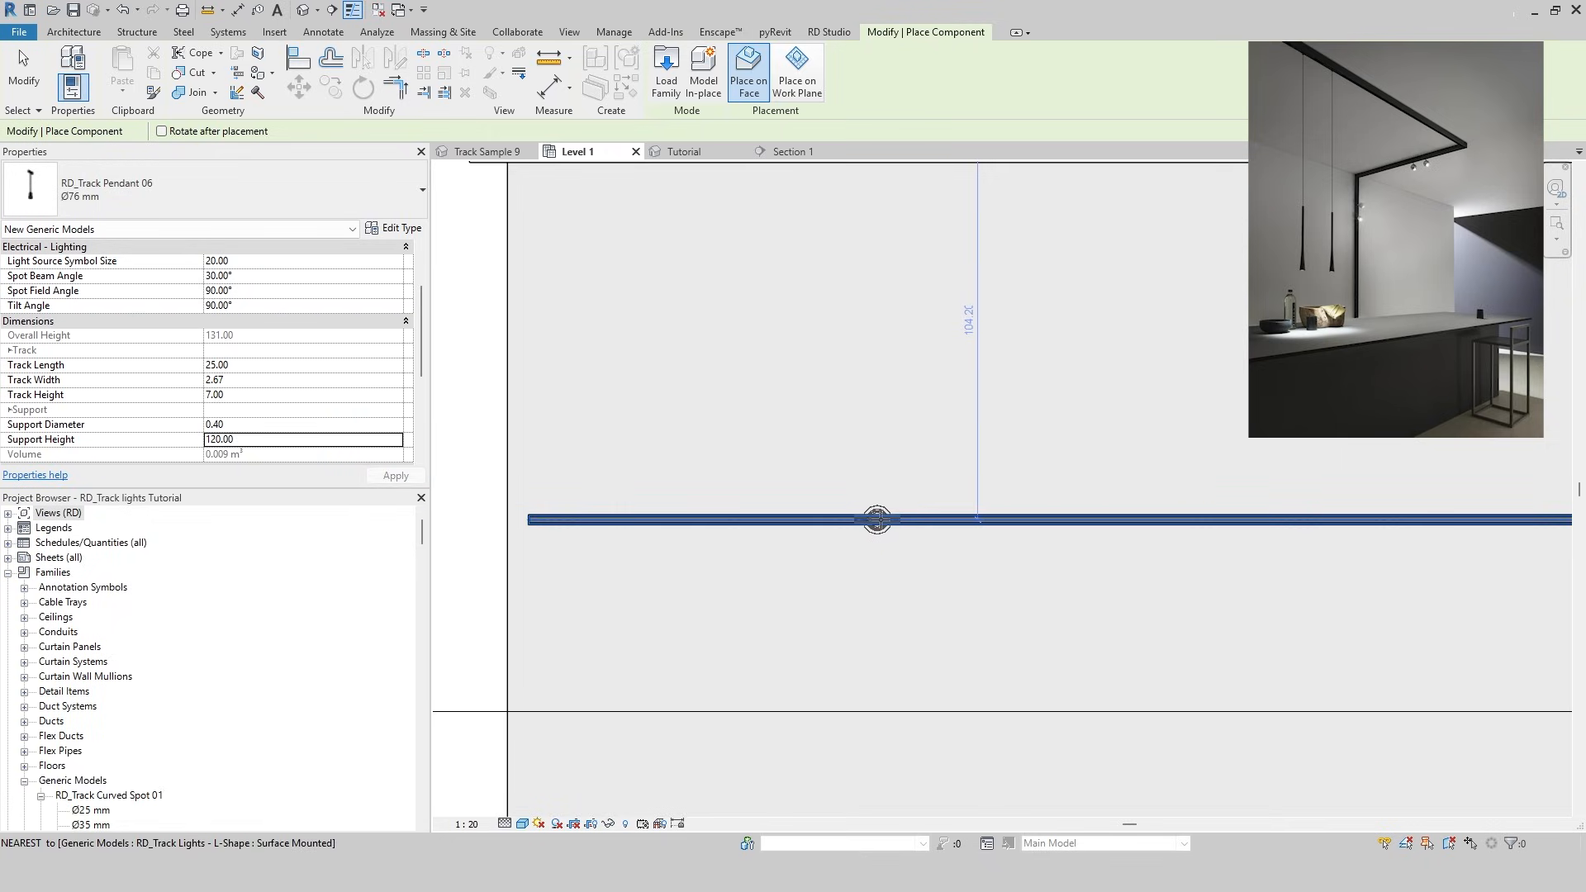
scroll(1024, 519, "down", 2)
scroll(1033, 512, "up", 4)
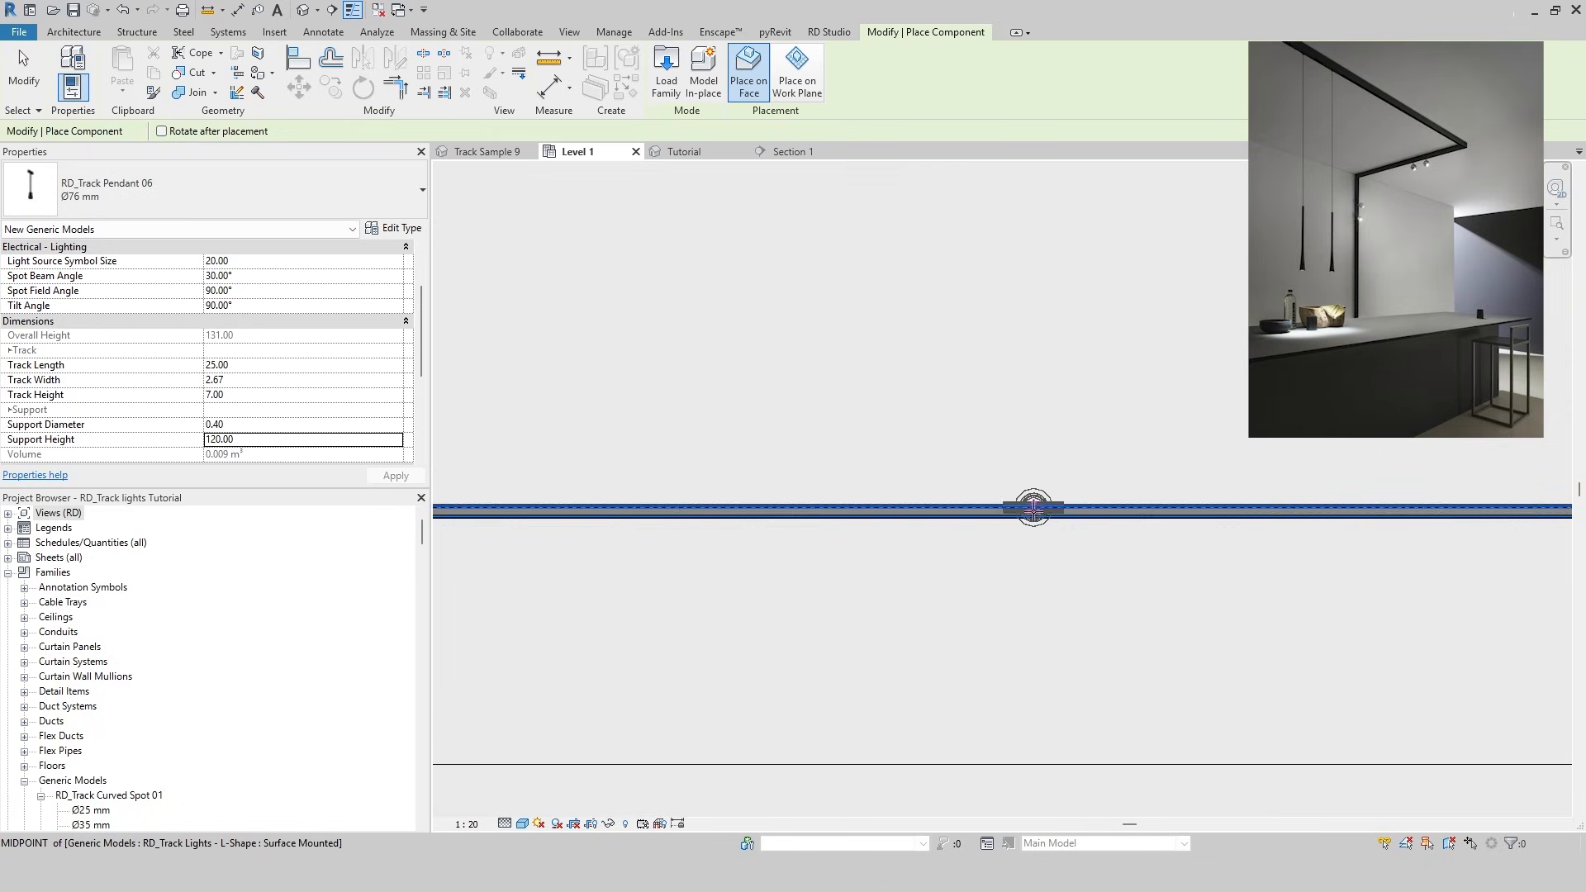
left_click(1032, 513)
key("Escape")
scroll(984, 457, "down", 3)
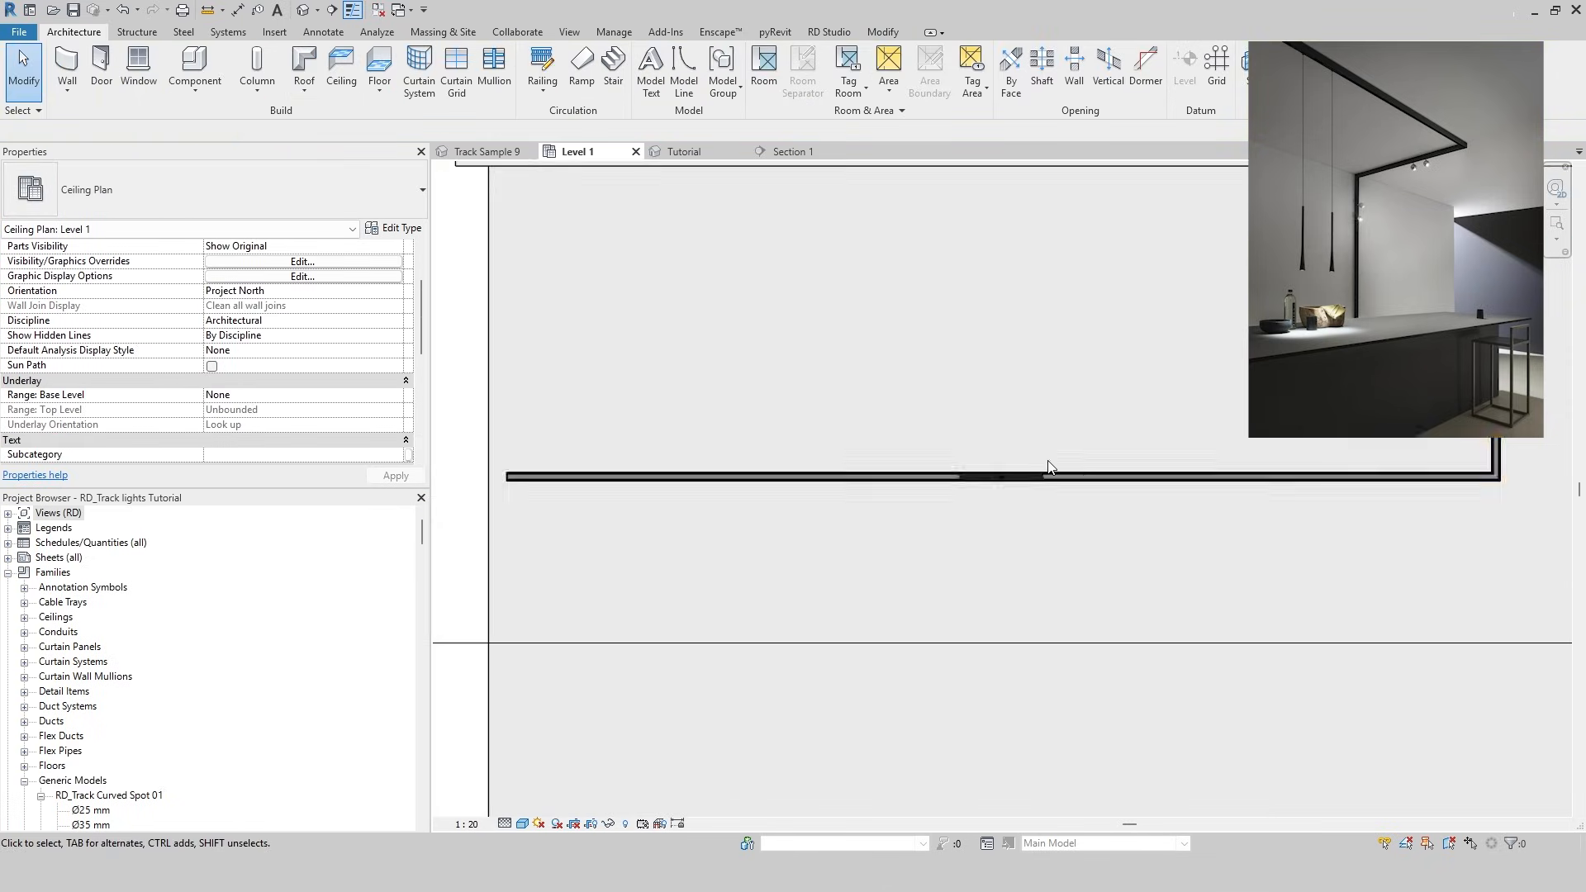
Copy the pendant along the long leg so that the two pendant modules sit end to end
middle_click_drag(1049, 464, 869, 494)
scroll(859, 511, "up", 2)
left_click(863, 506)
key("c")
key("o")
scroll(750, 503, "up", 4)
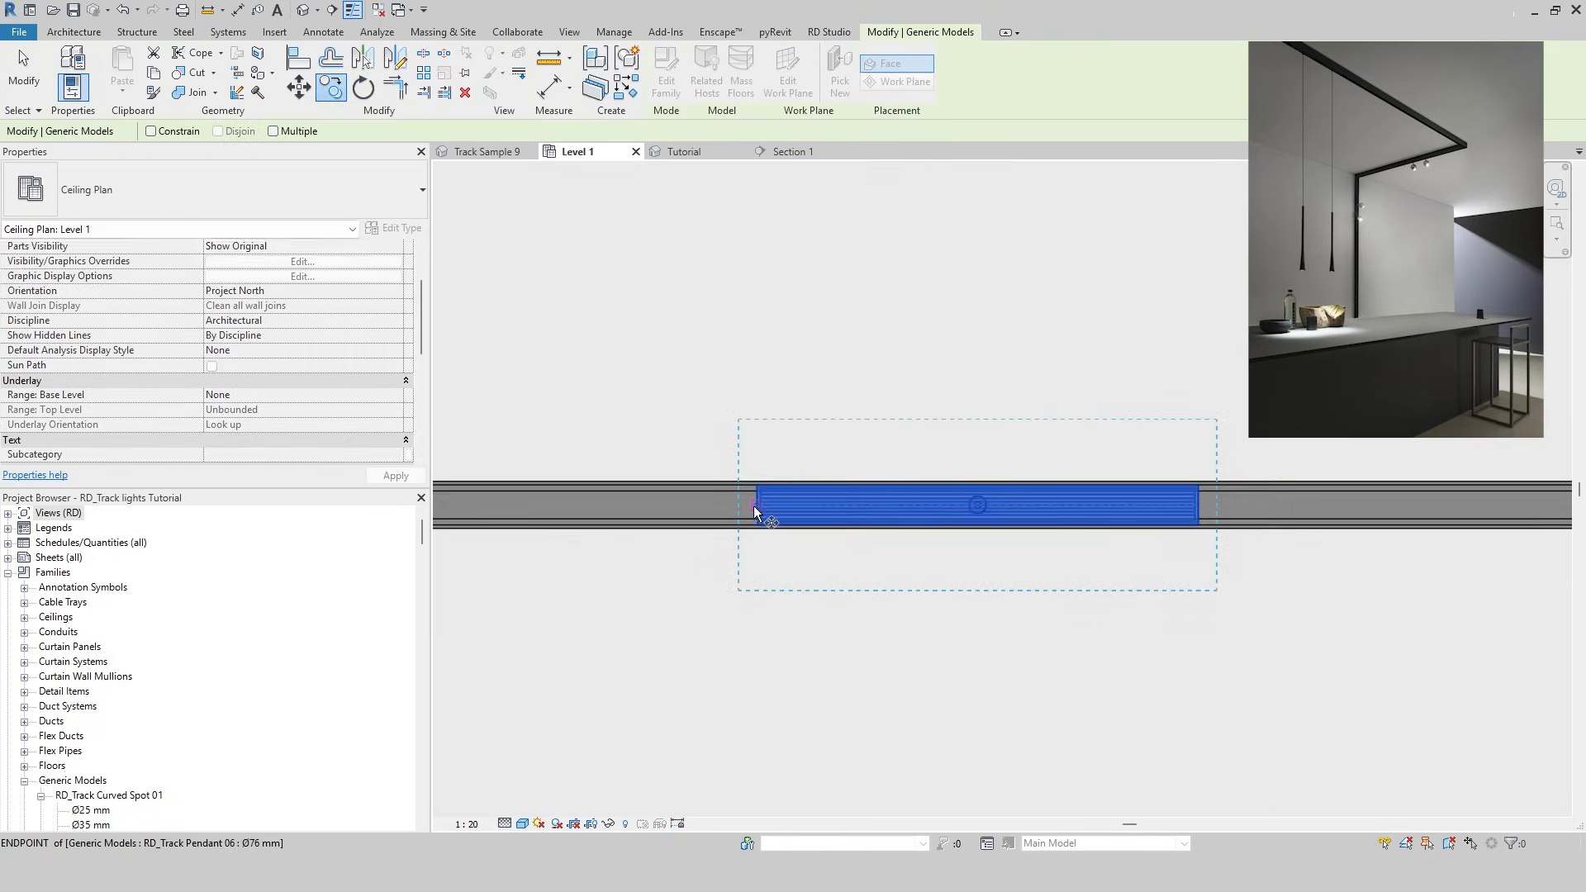
left_click(755, 505)
left_click(1200, 504)
key("Escape")
scroll(882, 361, "down", 2)
key("ctrl+Tab")
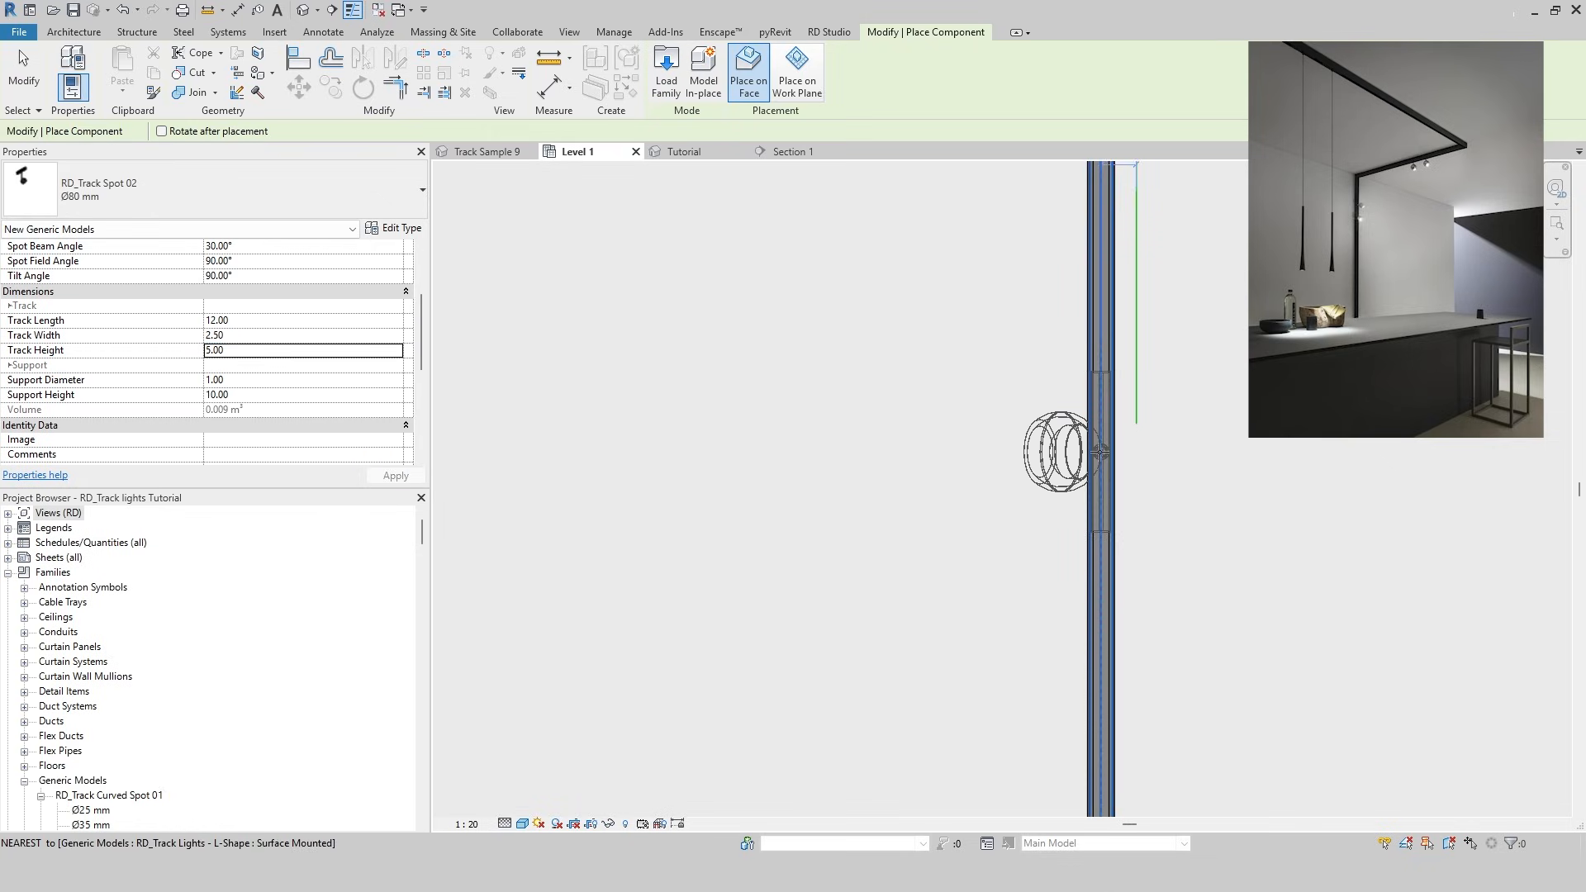
Place an RD_Track Spot 02 Ø80 mm on the L-shaped track's short leg, facing outward, with its module end aligned to the green guide line's end
left_click(1100, 518)
key("Escape")
key("Escape")
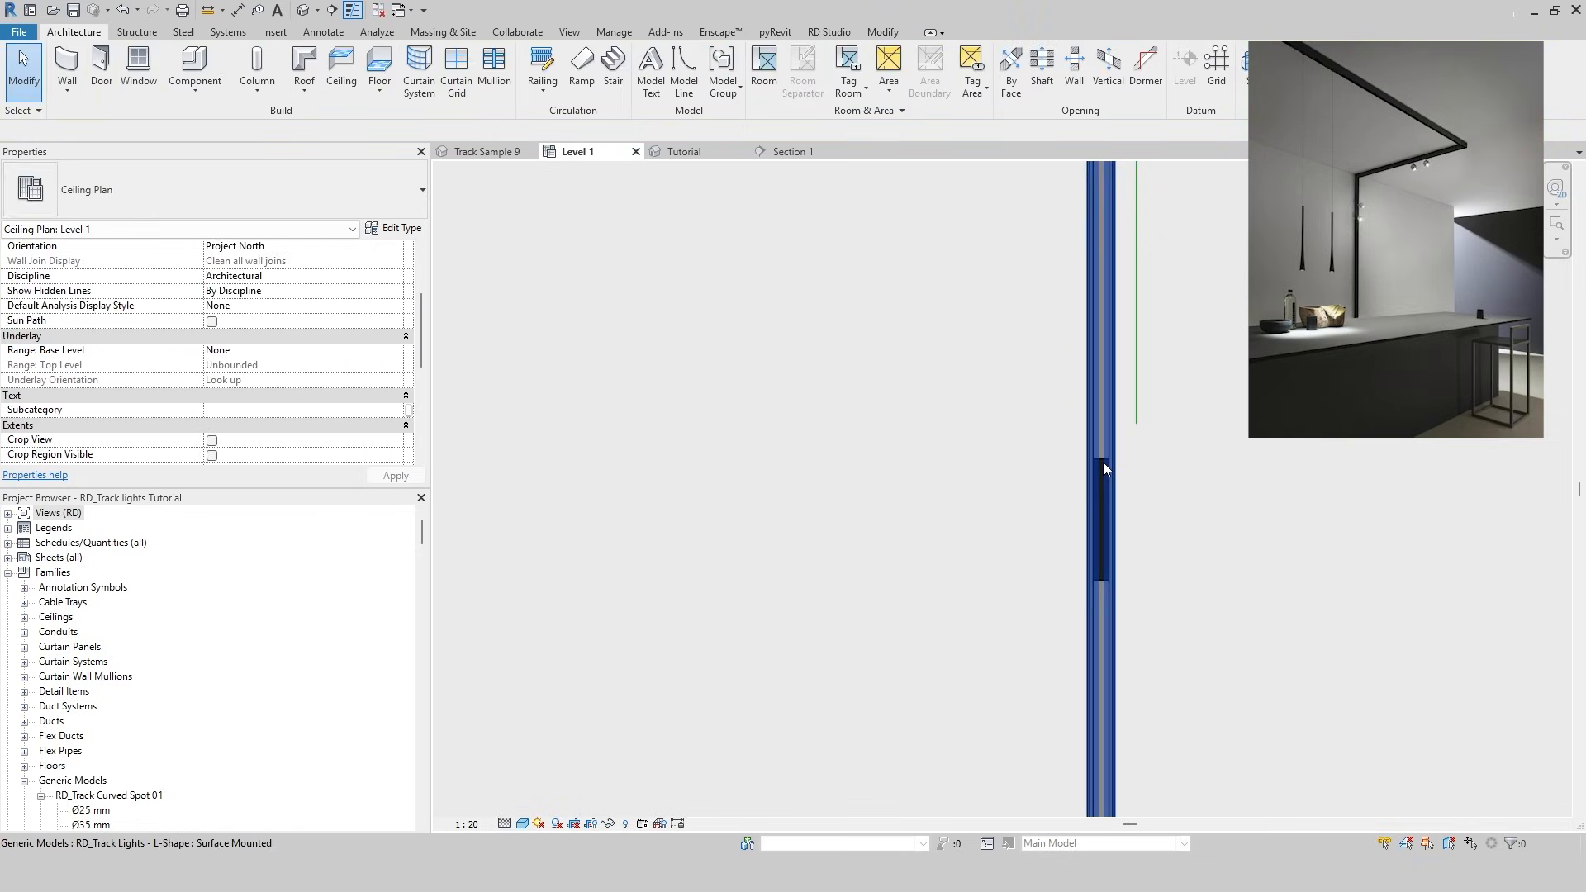
left_click(1107, 520)
key("Escape")
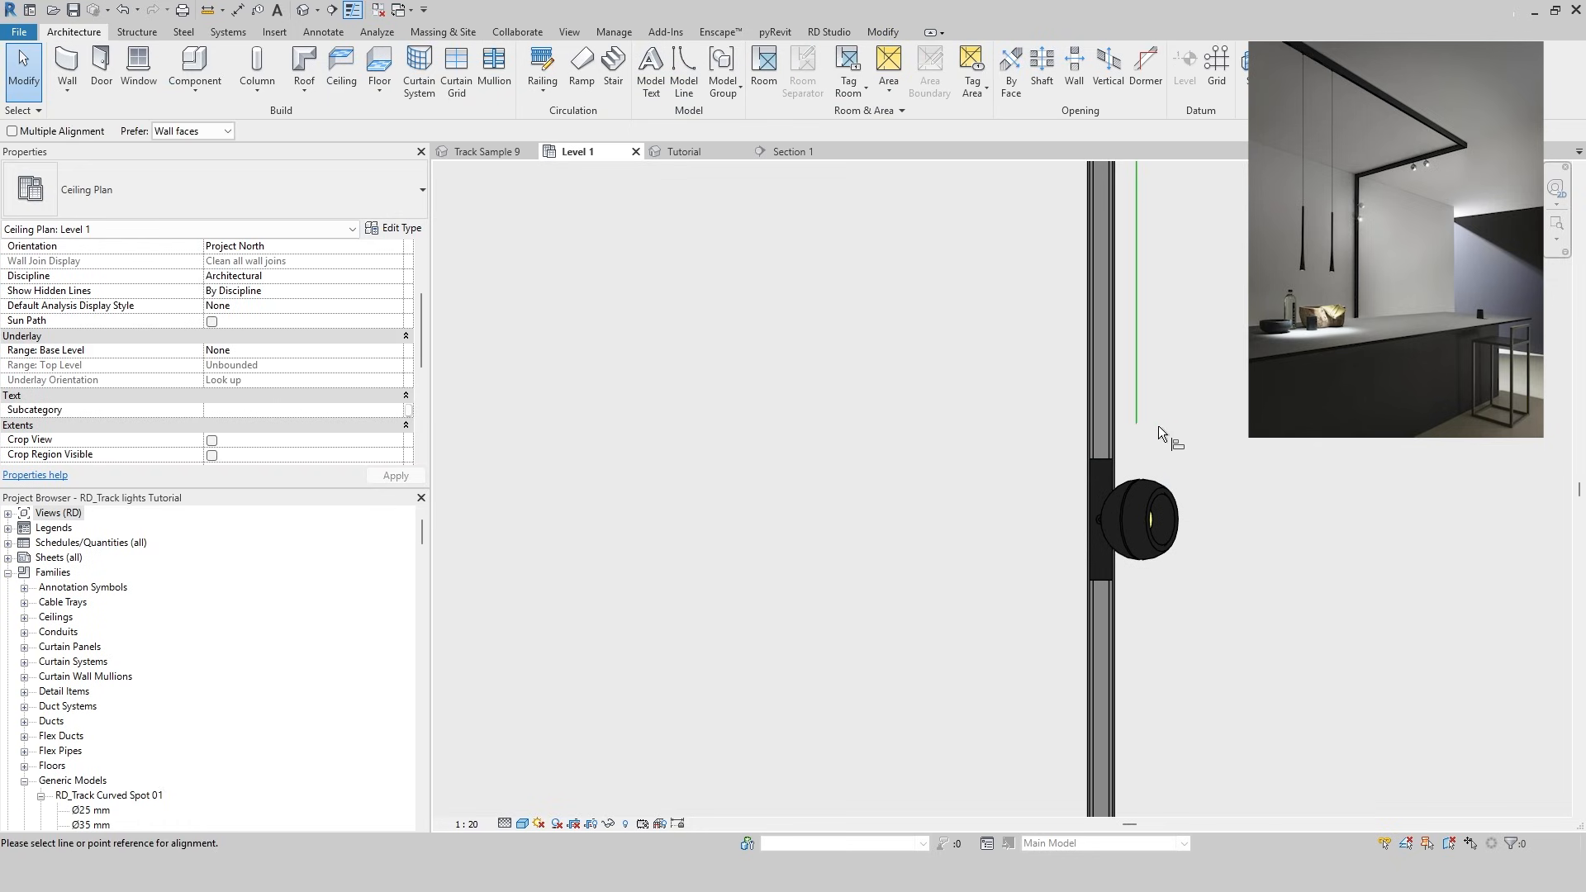
Set the track spot's Support Height to 5 and check it in 3D
key("ctrl+Tab")
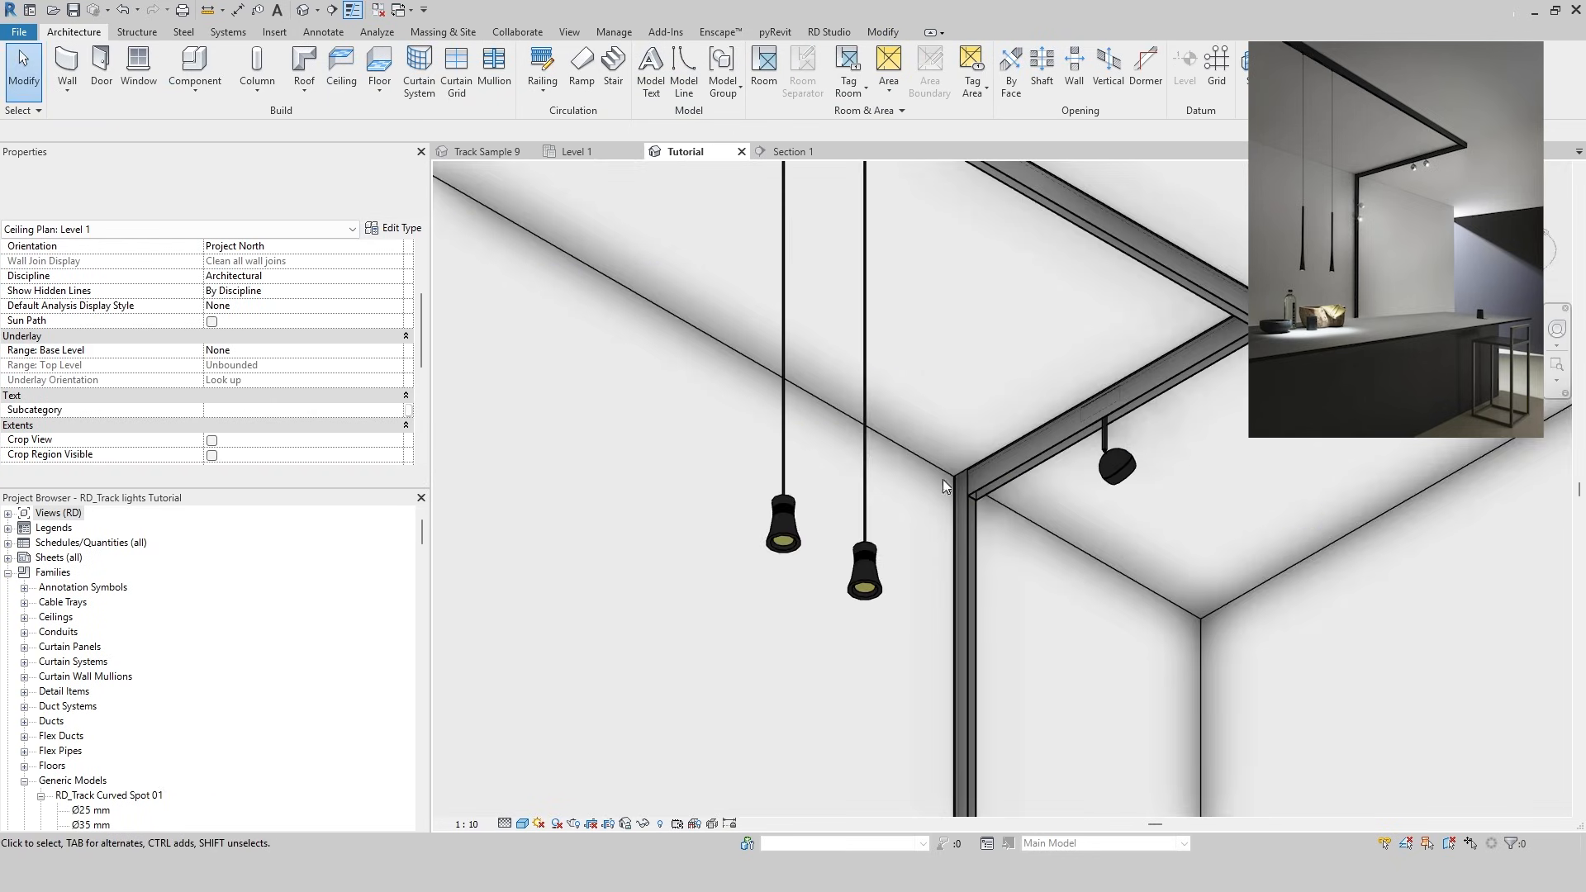
left_click(1133, 486)
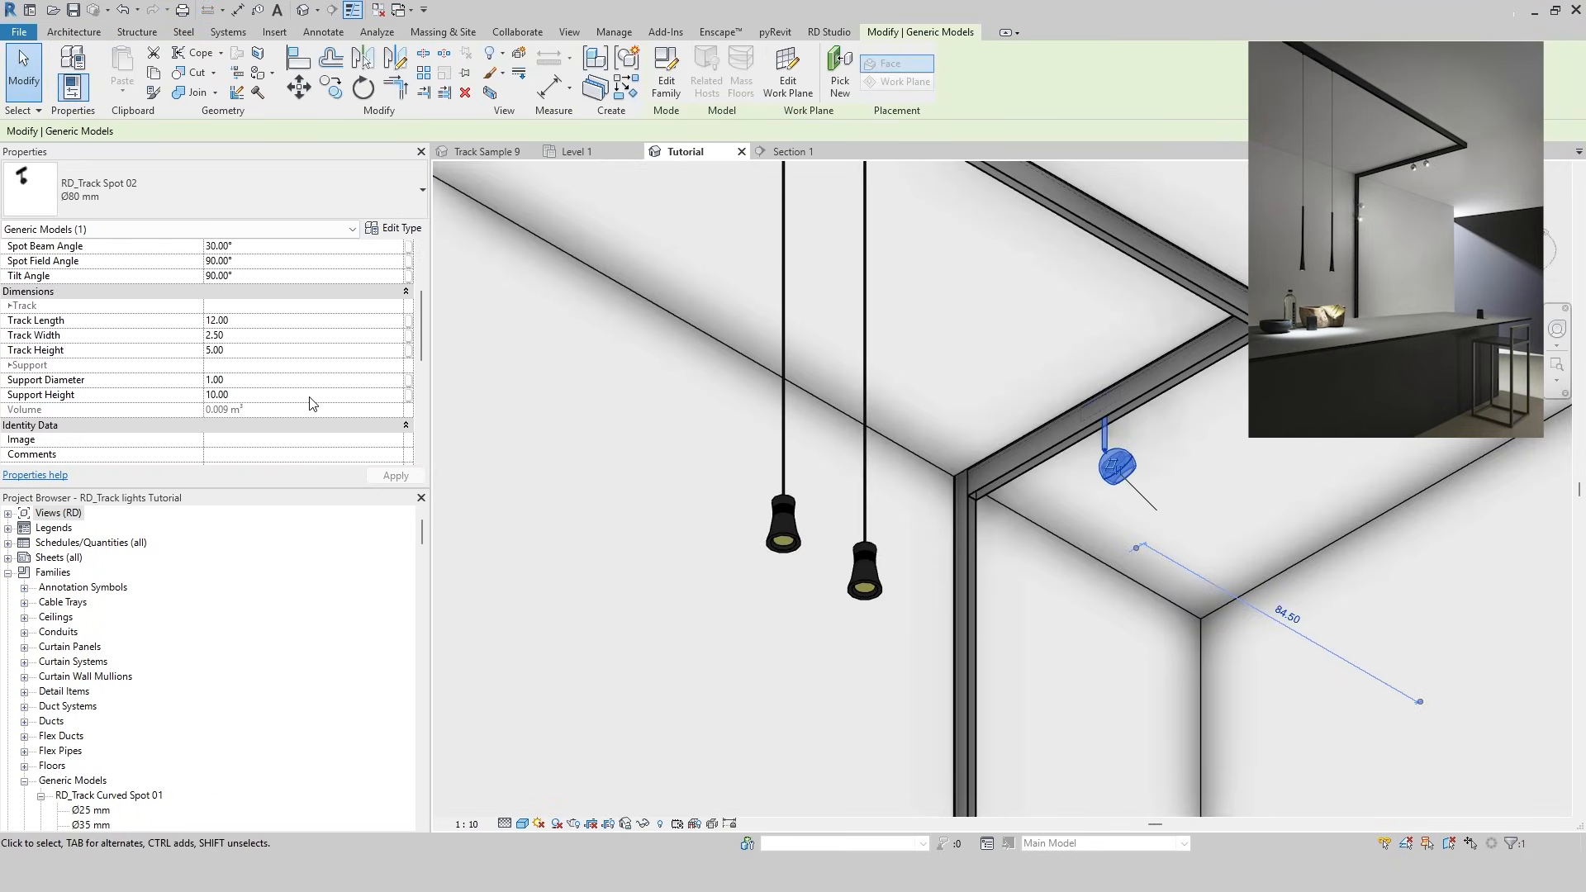
left_click(710, 365)
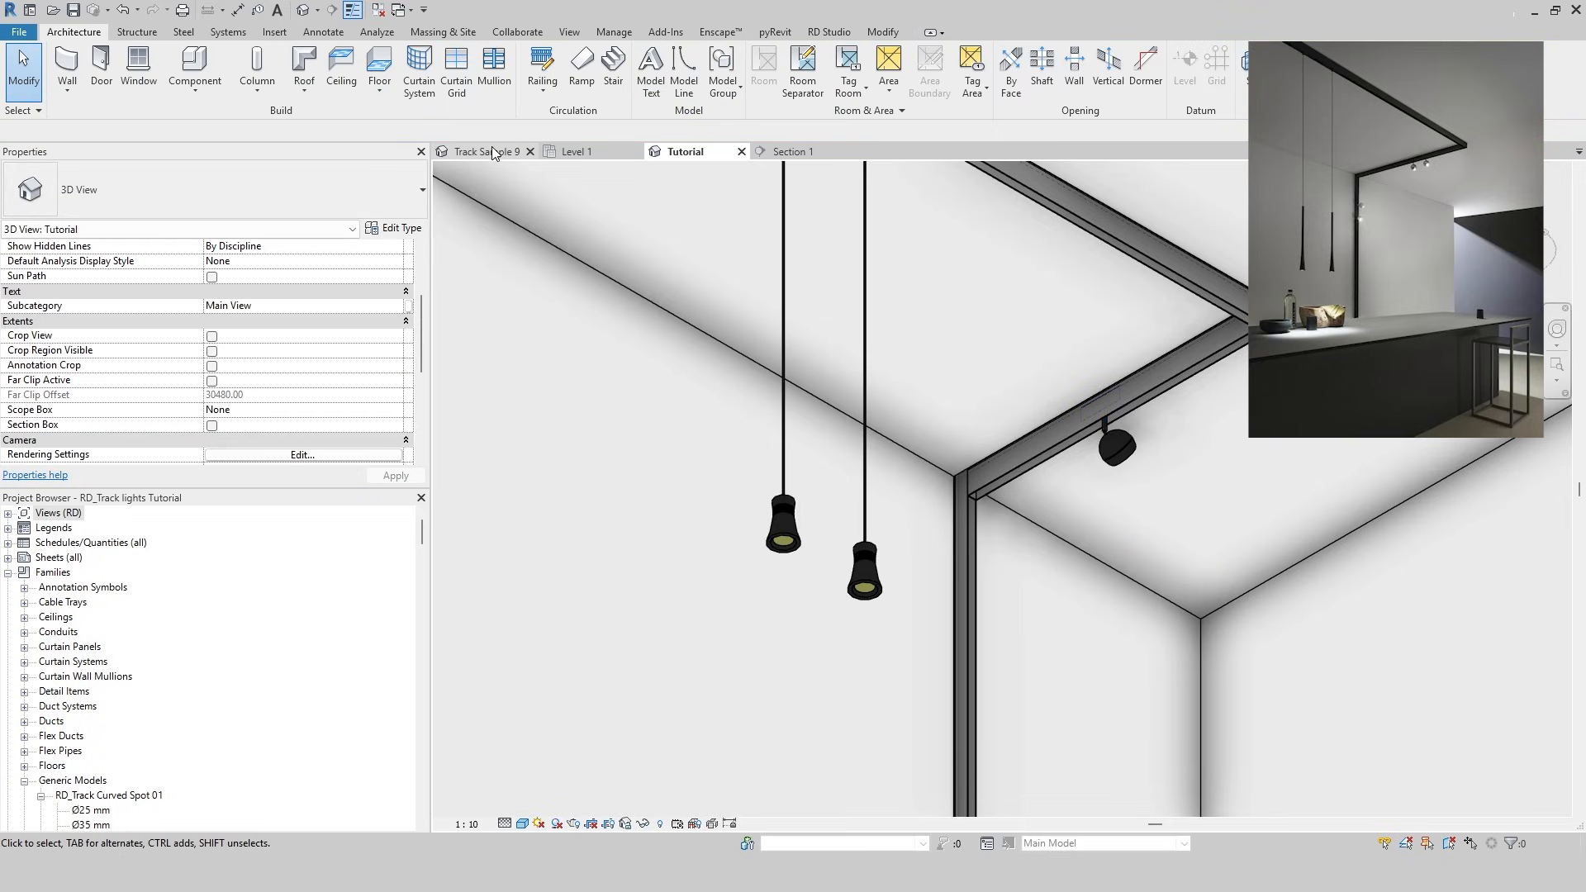
left_click(576, 151)
left_click(683, 151)
left_click(1116, 439)
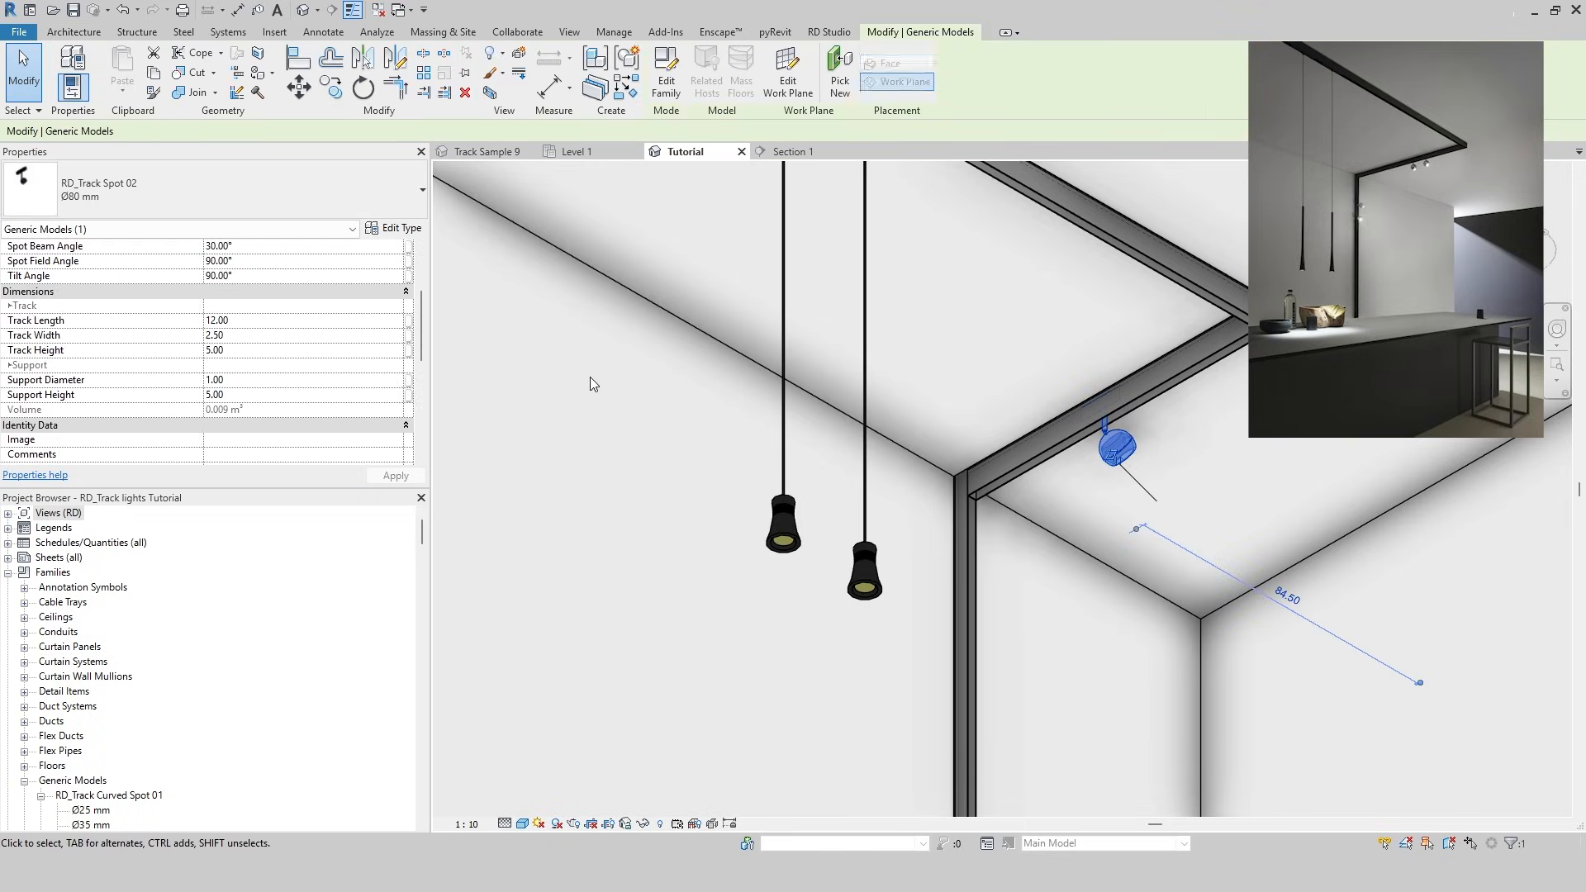
left_click(597, 375)
key("ctrl+Tab")
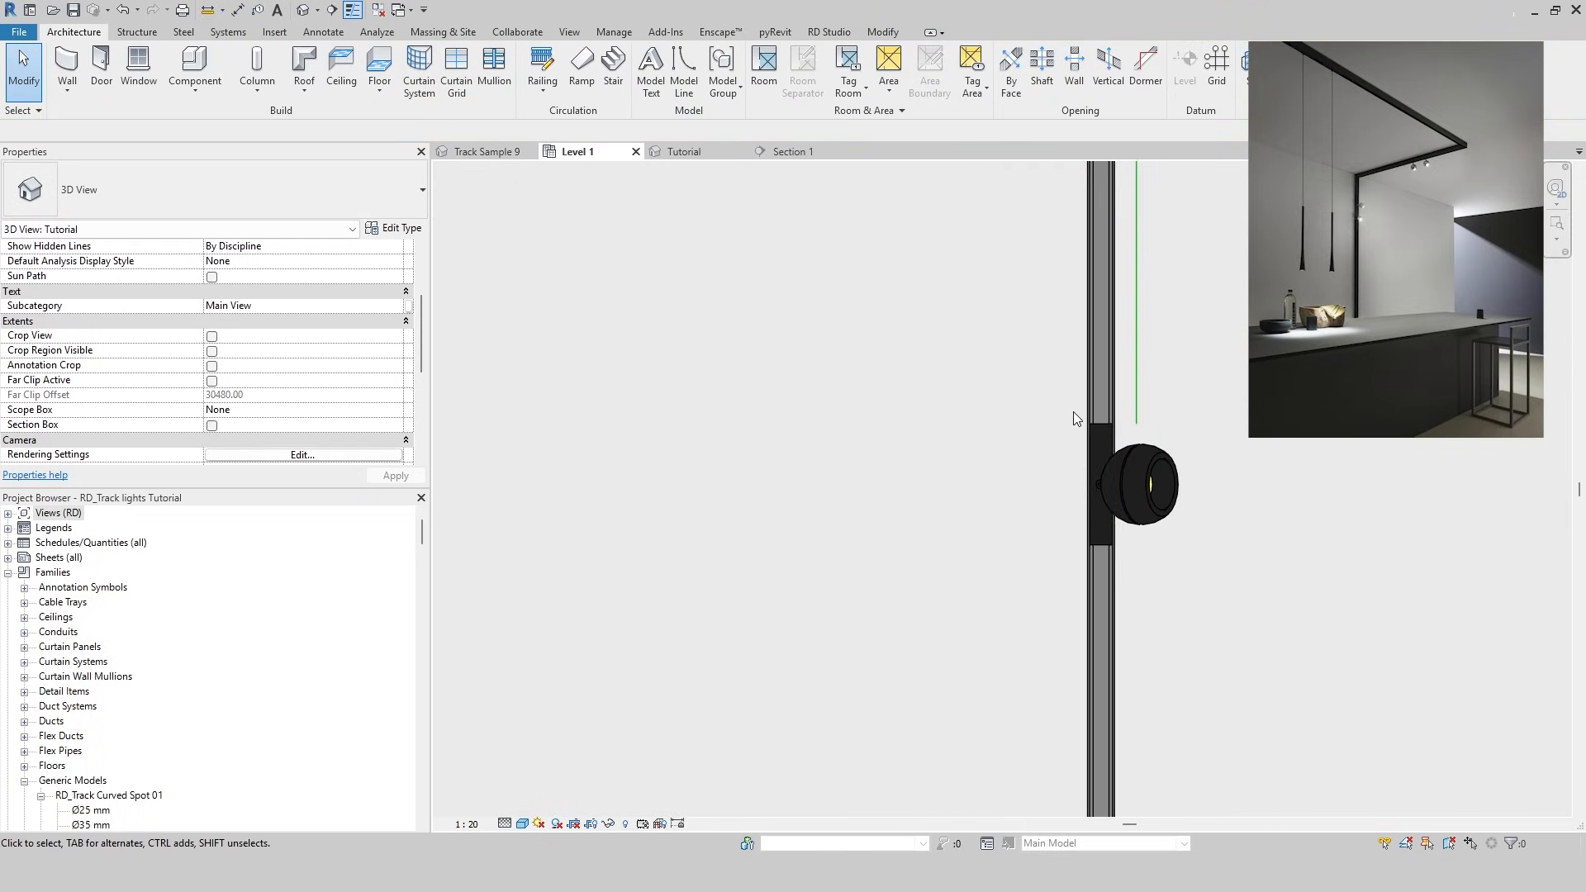
Copy the spot along the short leg so that the two spot modules sit end to end, and check them in 3D
left_click(1151, 470)
key("c")
scroll(1099, 419, "up", 2)
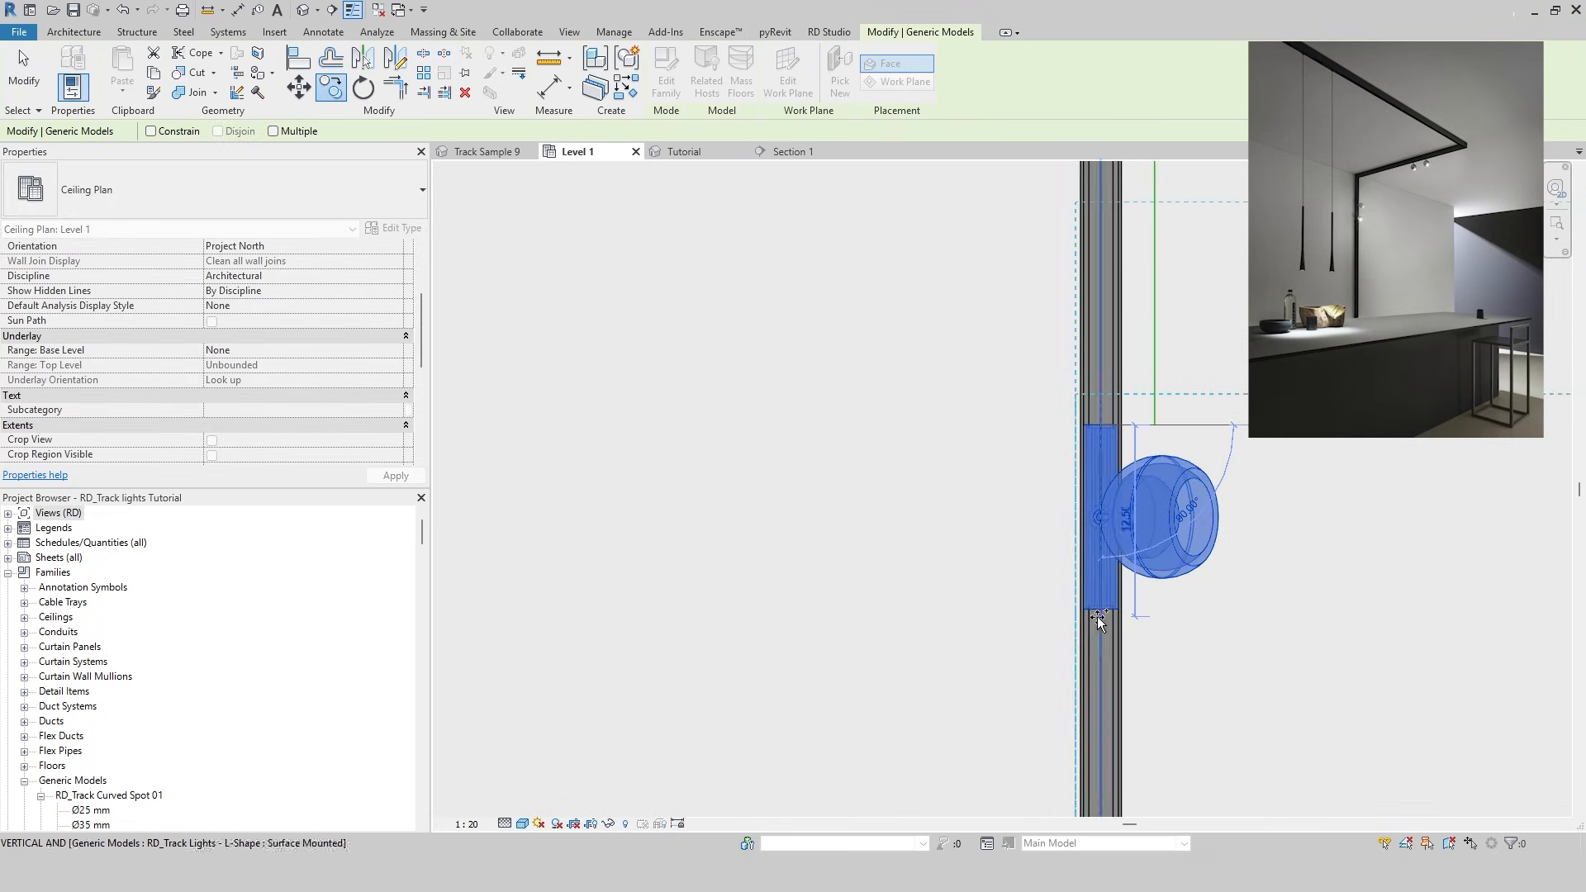
left_click(1101, 611)
key("Escape")
scroll(1155, 414, "down", 3)
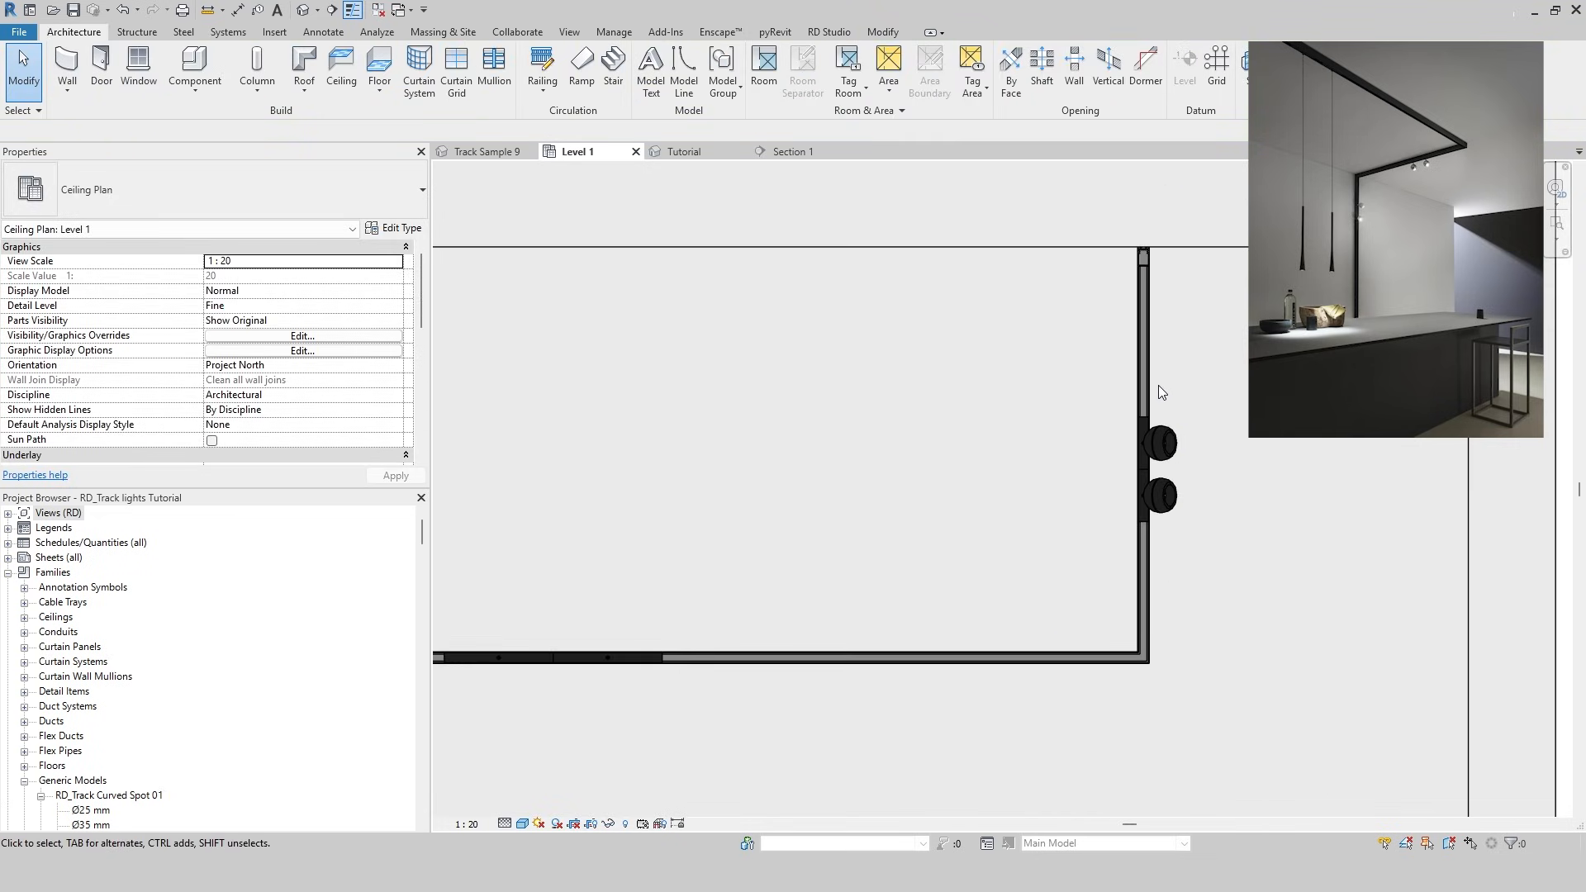
left_click(681, 152)
key("ctrl+Tab")
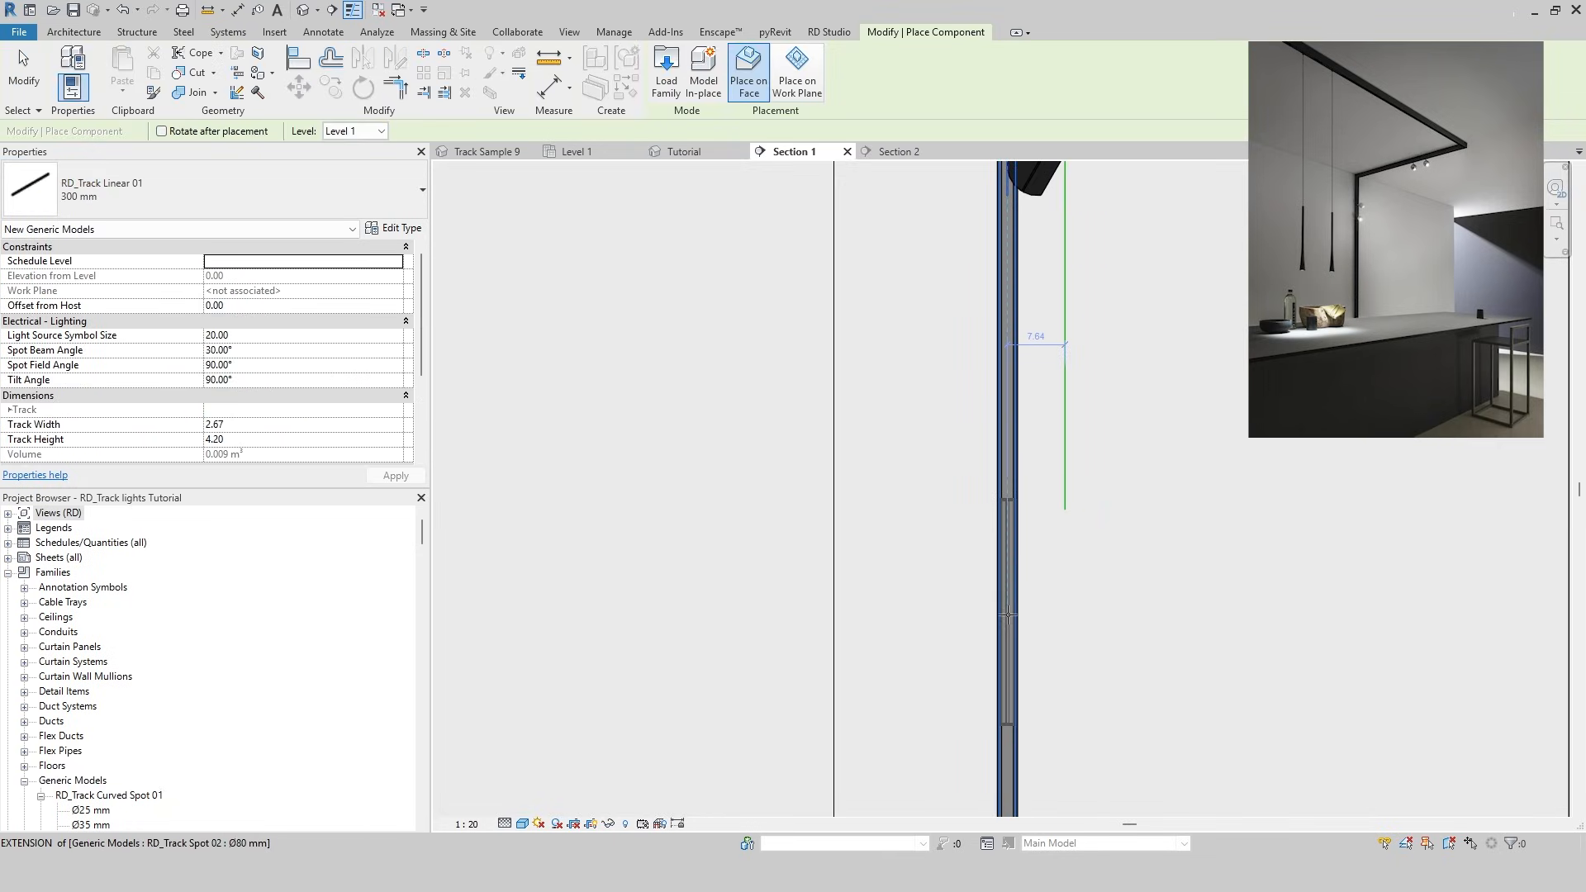
Place an RD_Track Linear 01 300 mm module on the vertical wall track in Section 1, below the green guide line
key("Escape")
key("Escape")
left_click(1009, 647)
left_click(963, 603)
left_click(915, 655)
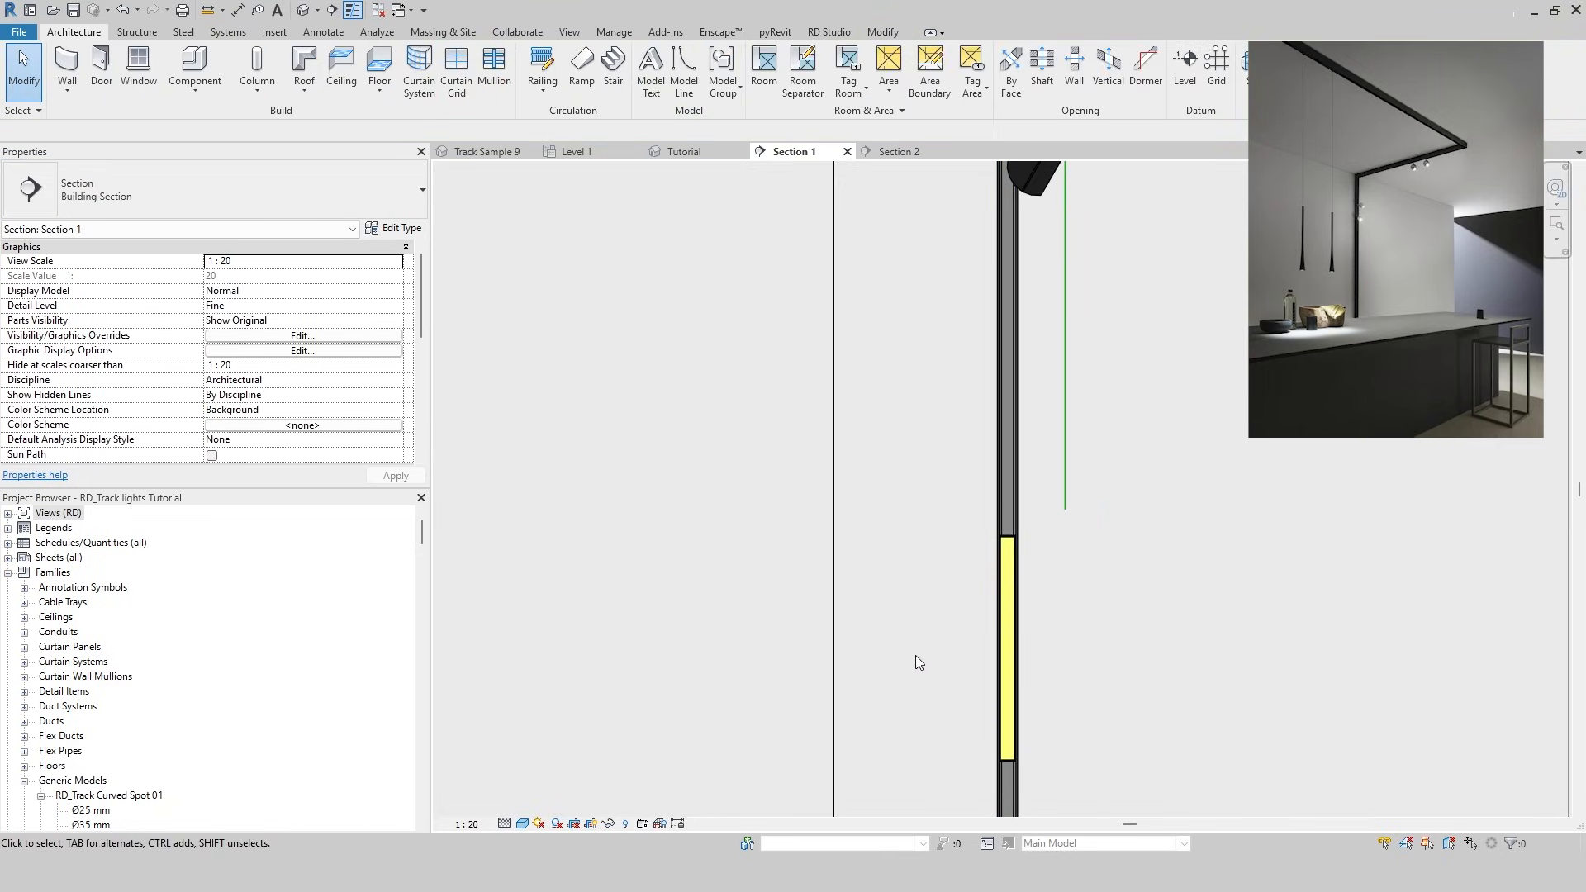
Change the module on the wall track to the type RD_Track Globe Ø150 mm
middle_click_drag(915, 655, 772, 553)
left_click(860, 435)
left_click(422, 190)
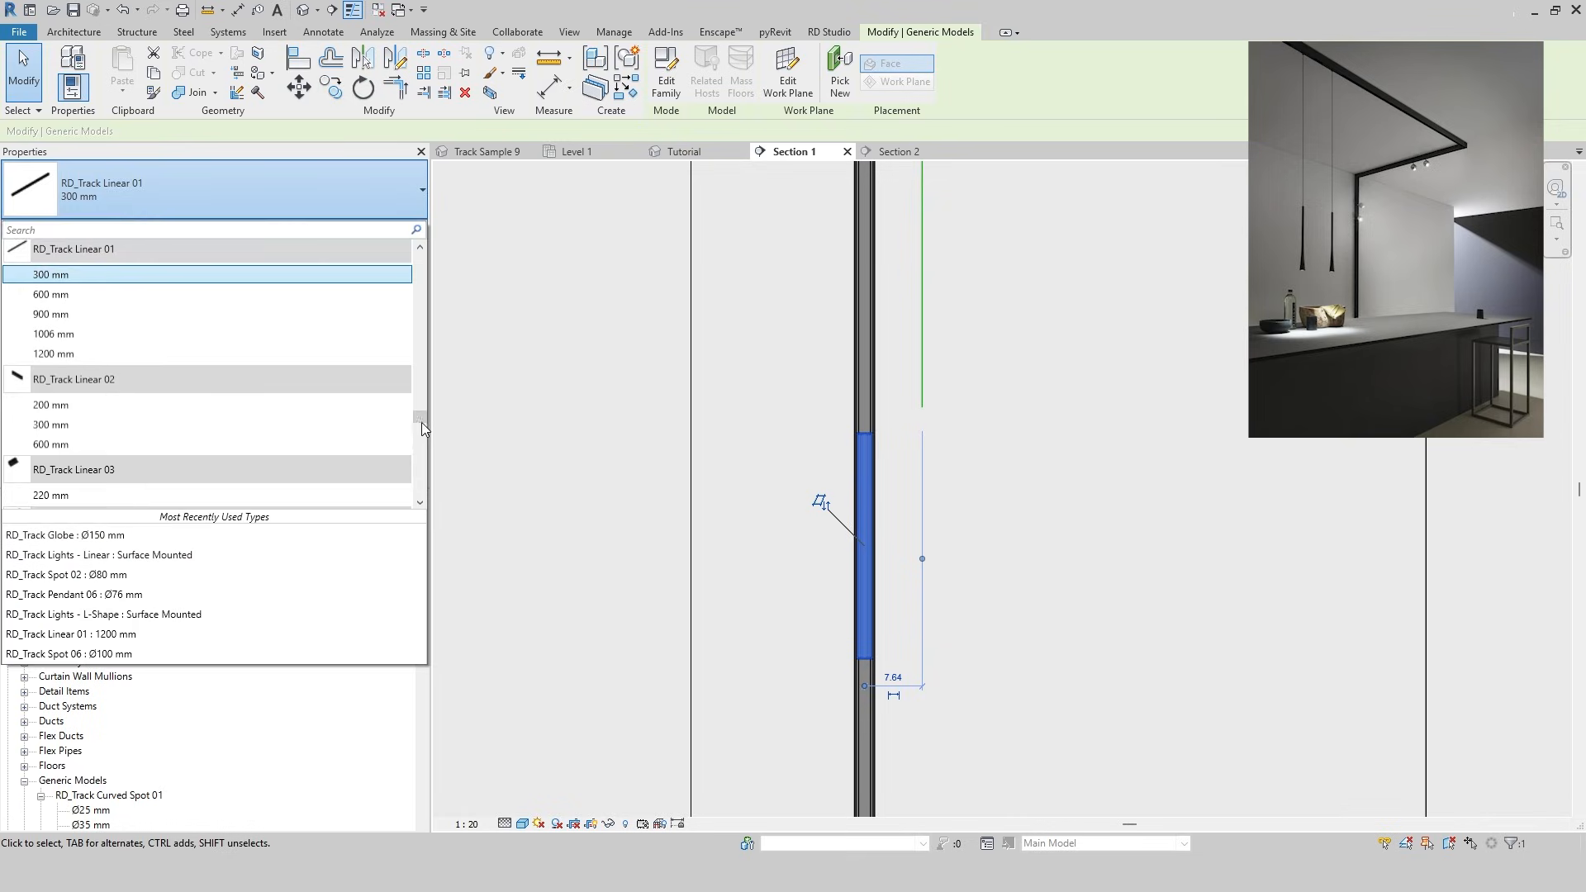
scroll(426, 264, "down", 3)
left_click(117, 454)
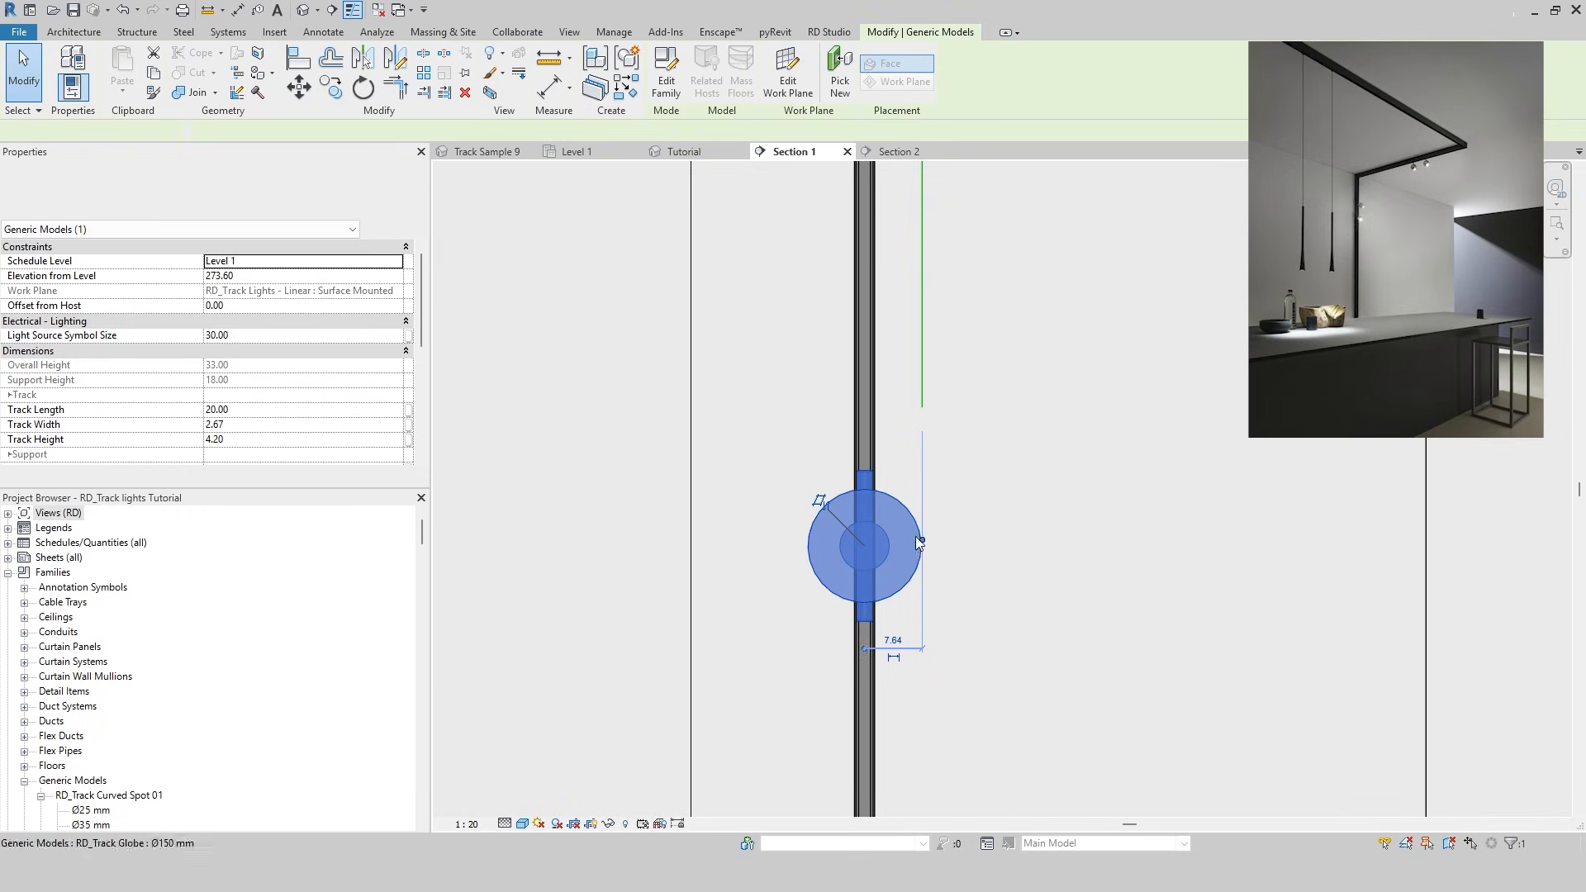
Align the globe module's upper end with the lower end of the green guide line
left_click(996, 520)
key("l")
scroll(918, 406, "up", 1)
left_click(921, 406)
left_click(839, 502)
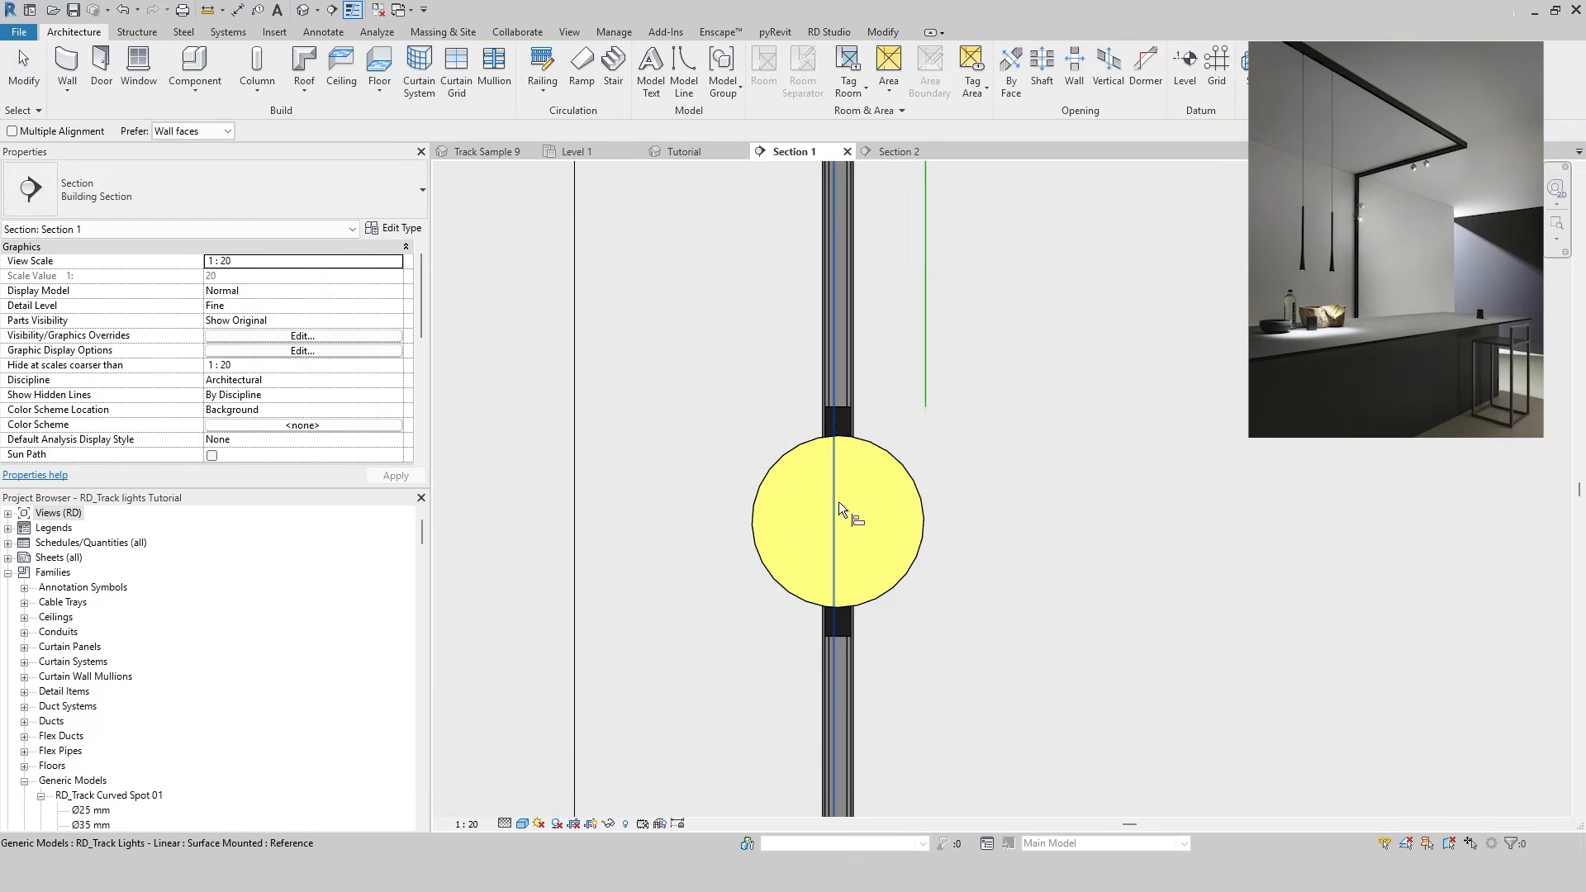
key("Escape")
Copy the globe module directly below the original, end to end on the wall track, and review the finished lighting in 3D
left_click(881, 442)
scroll(841, 408, "up", 2)
key("c")
key("o")
left_click(831, 406)
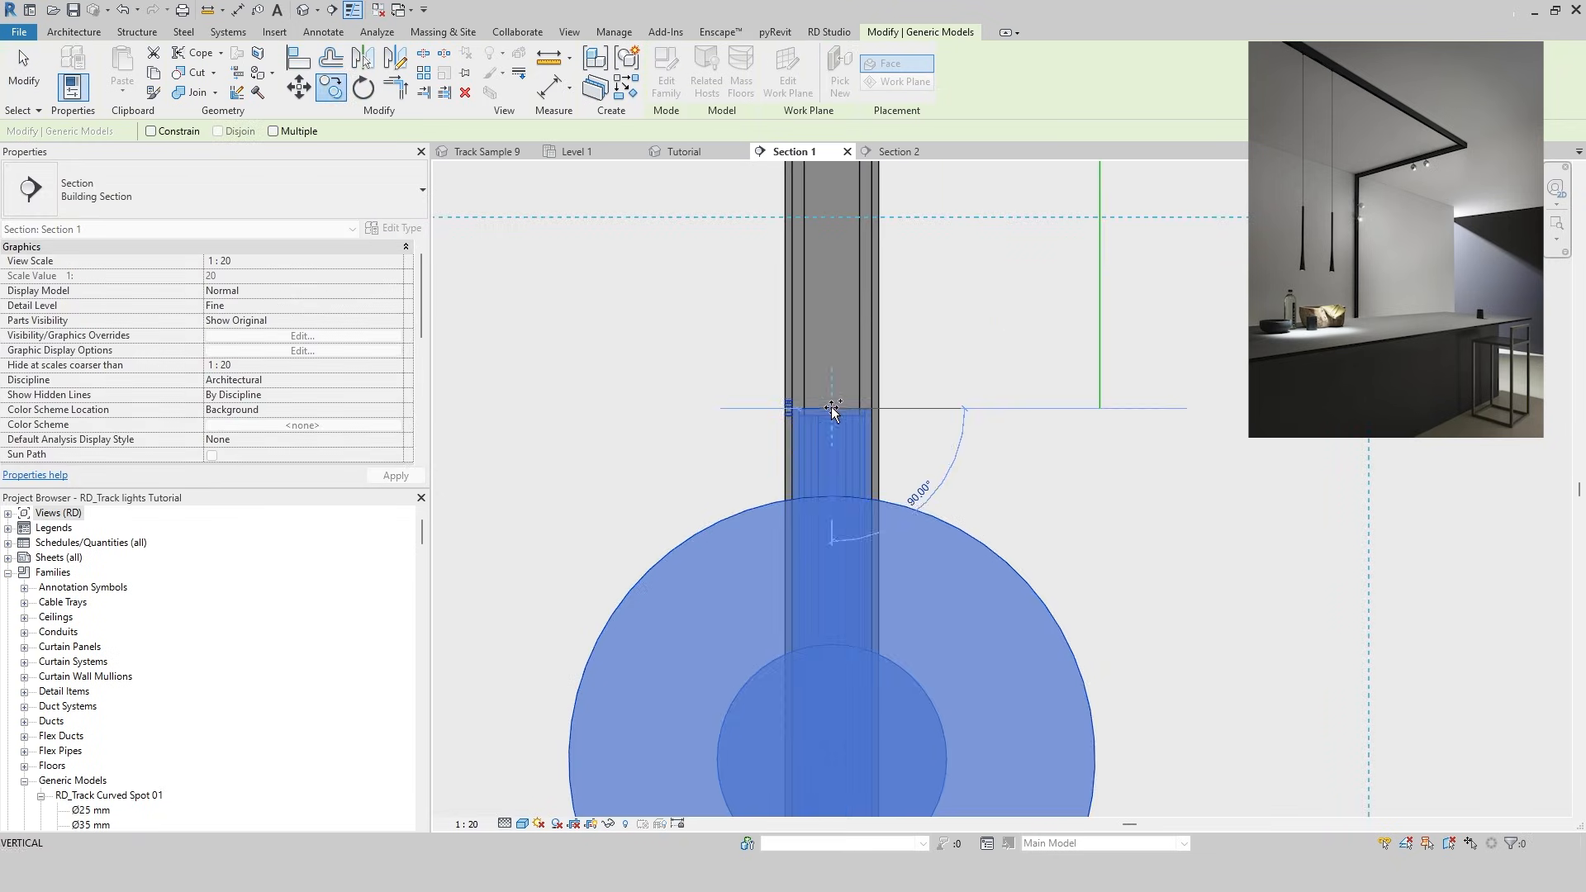
scroll(831, 406, "down", 1)
middle_click_drag(839, 764, 888, 408)
left_click(883, 454)
left_click(1001, 479)
scroll(1004, 480, "down", 3)
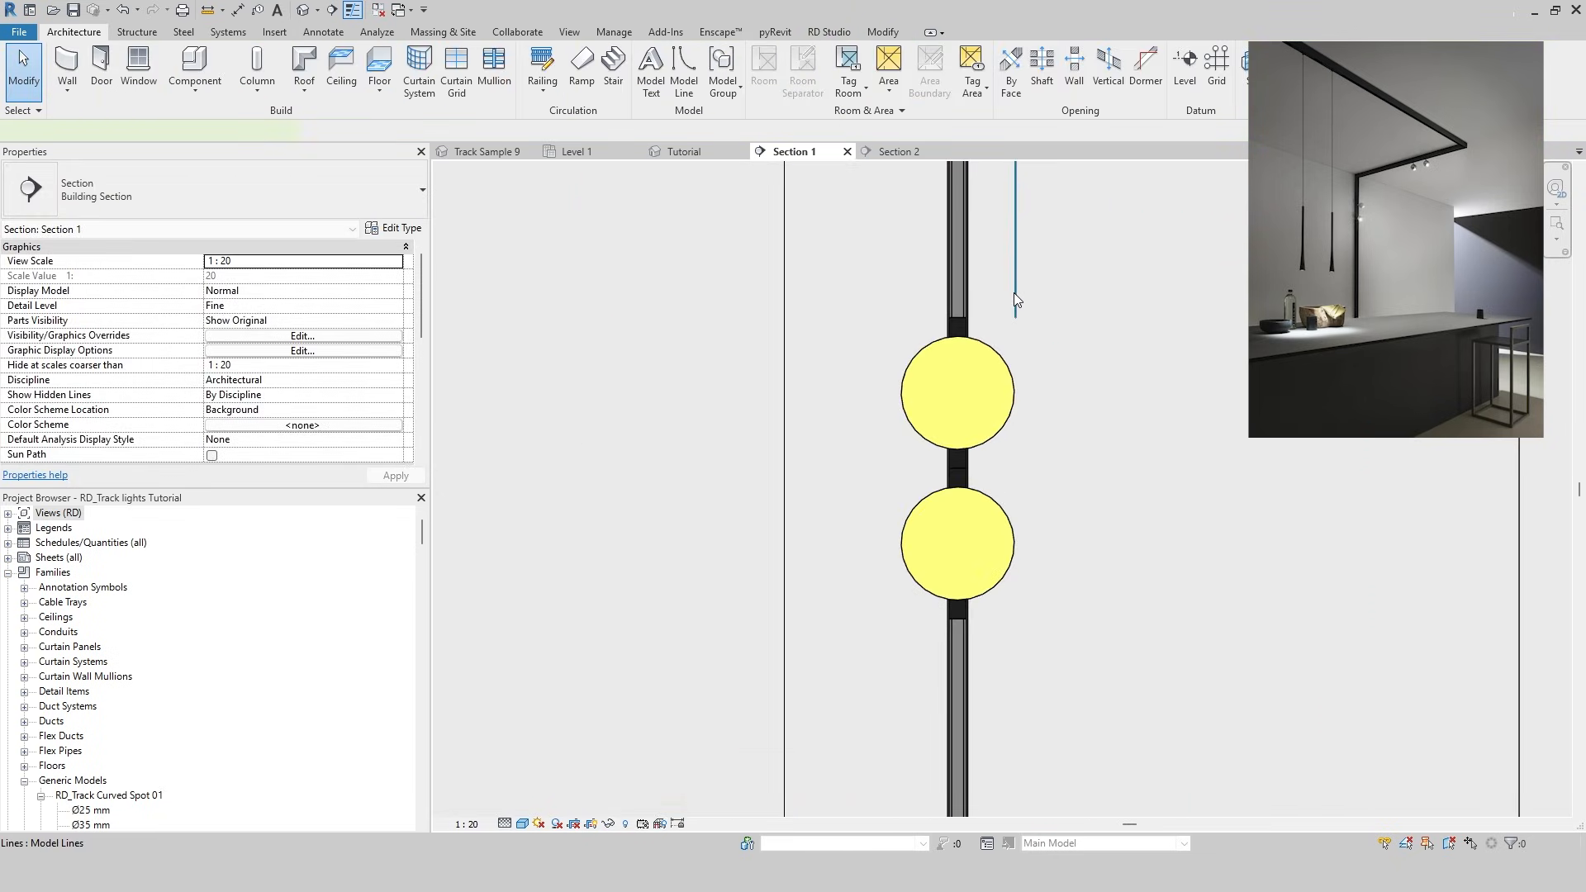
left_click(675, 152)
scroll(1019, 622, "down", 2)
mouse_move(1019, 622)
middle_mouse_down()
mouse_move(1013, 592)
mouse_move(998, 609)
middle_mouse_up()
left_click(496, 153)
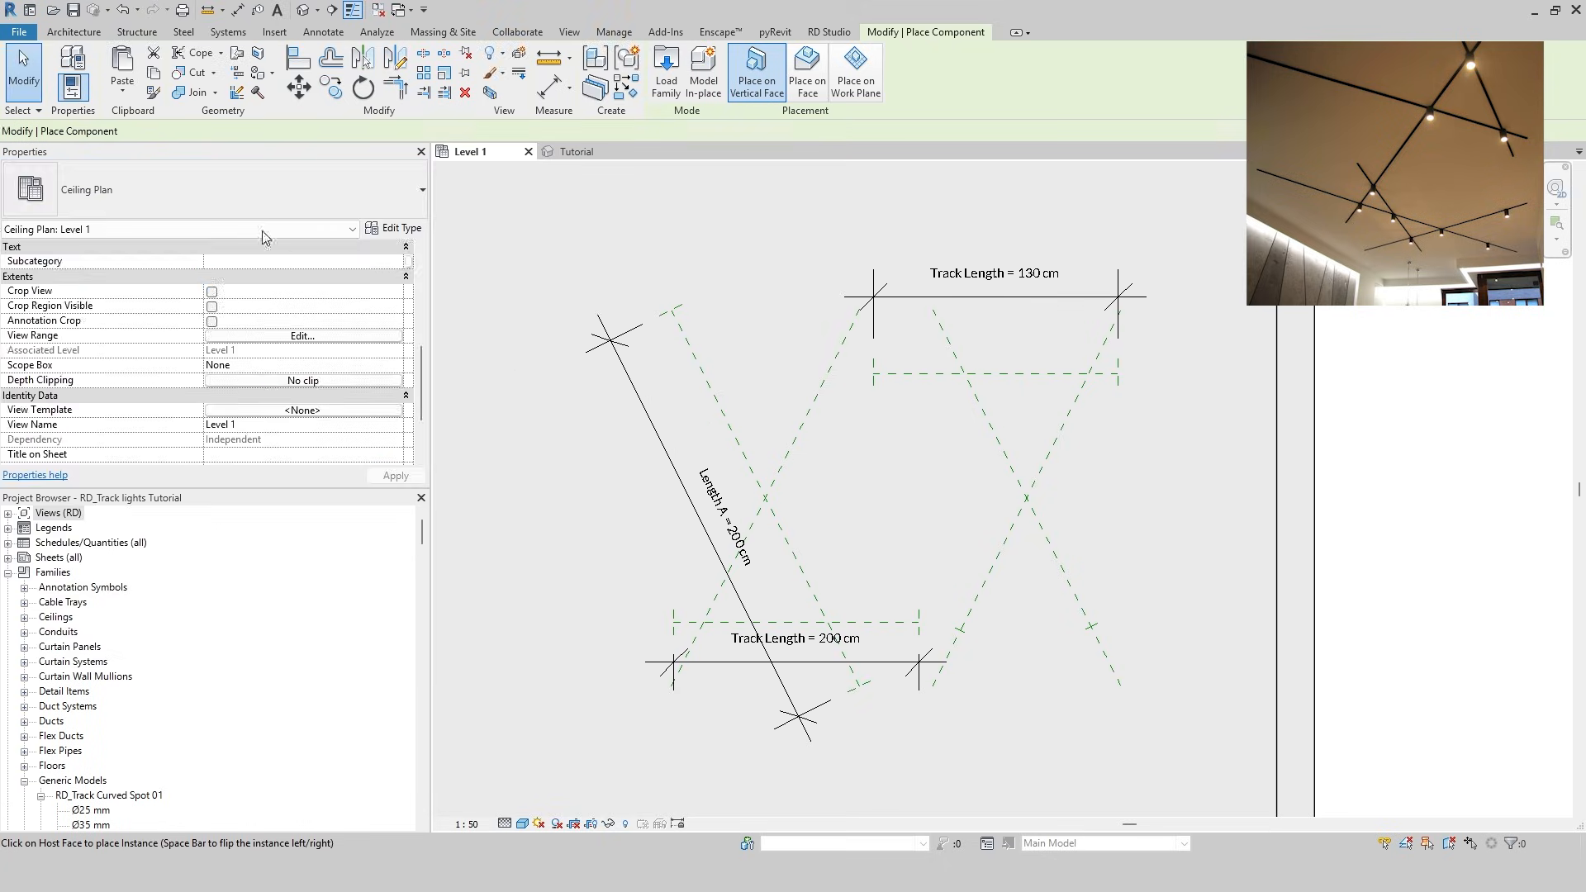
Start placing the Recessed Trimless type of RD_Track Lights - X-Shape Recessed on a face, with Length A 200 cm and Length B 100 cm
left_click(261, 202)
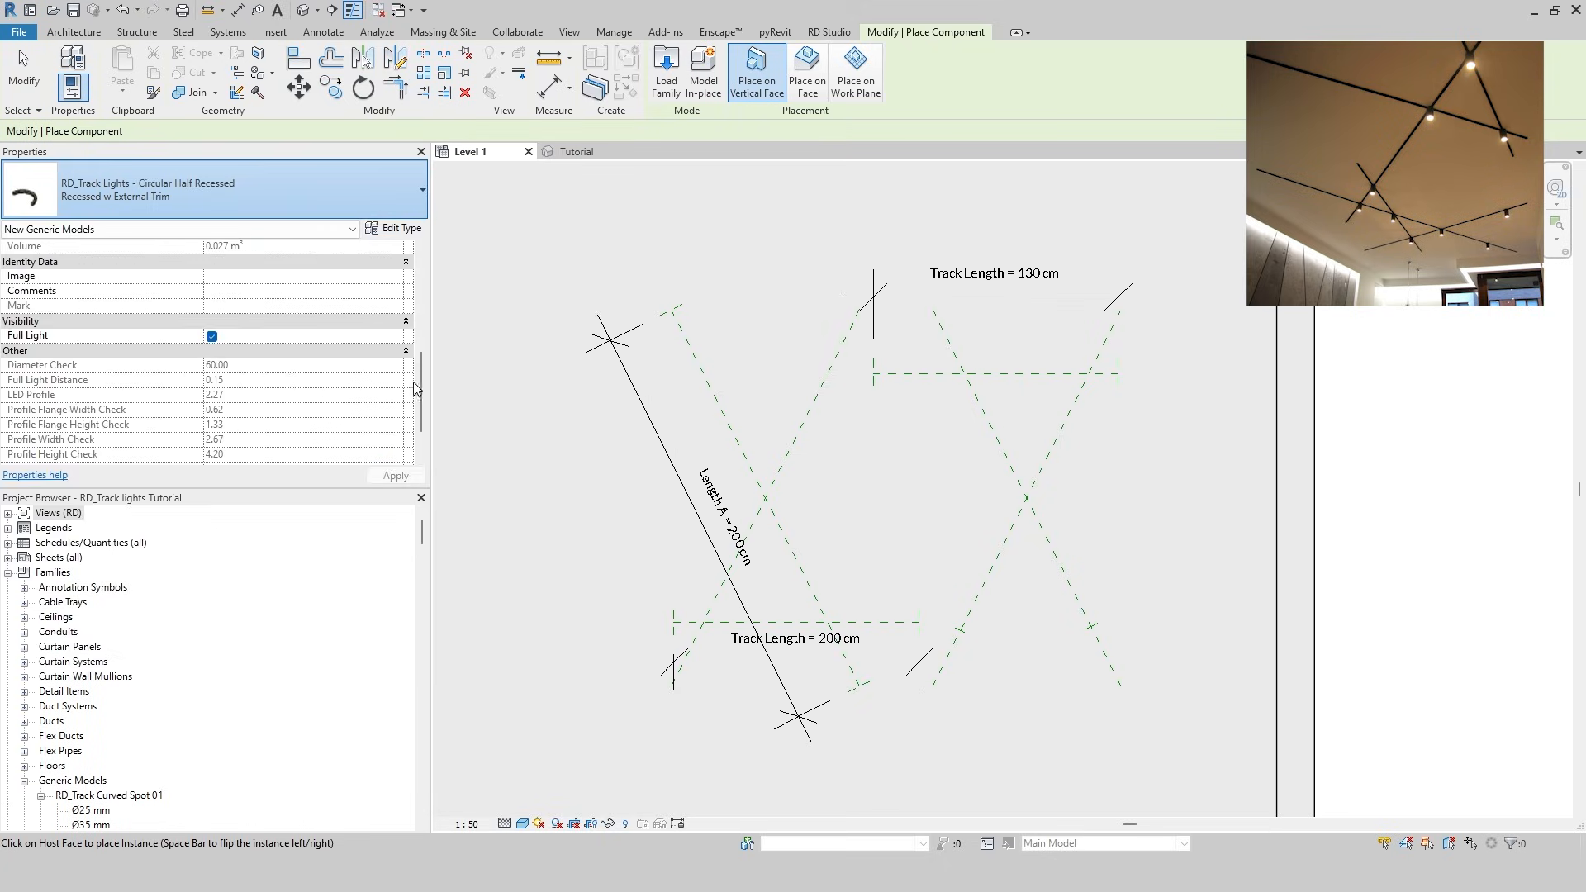
left_click_drag(419, 286, 419, 403)
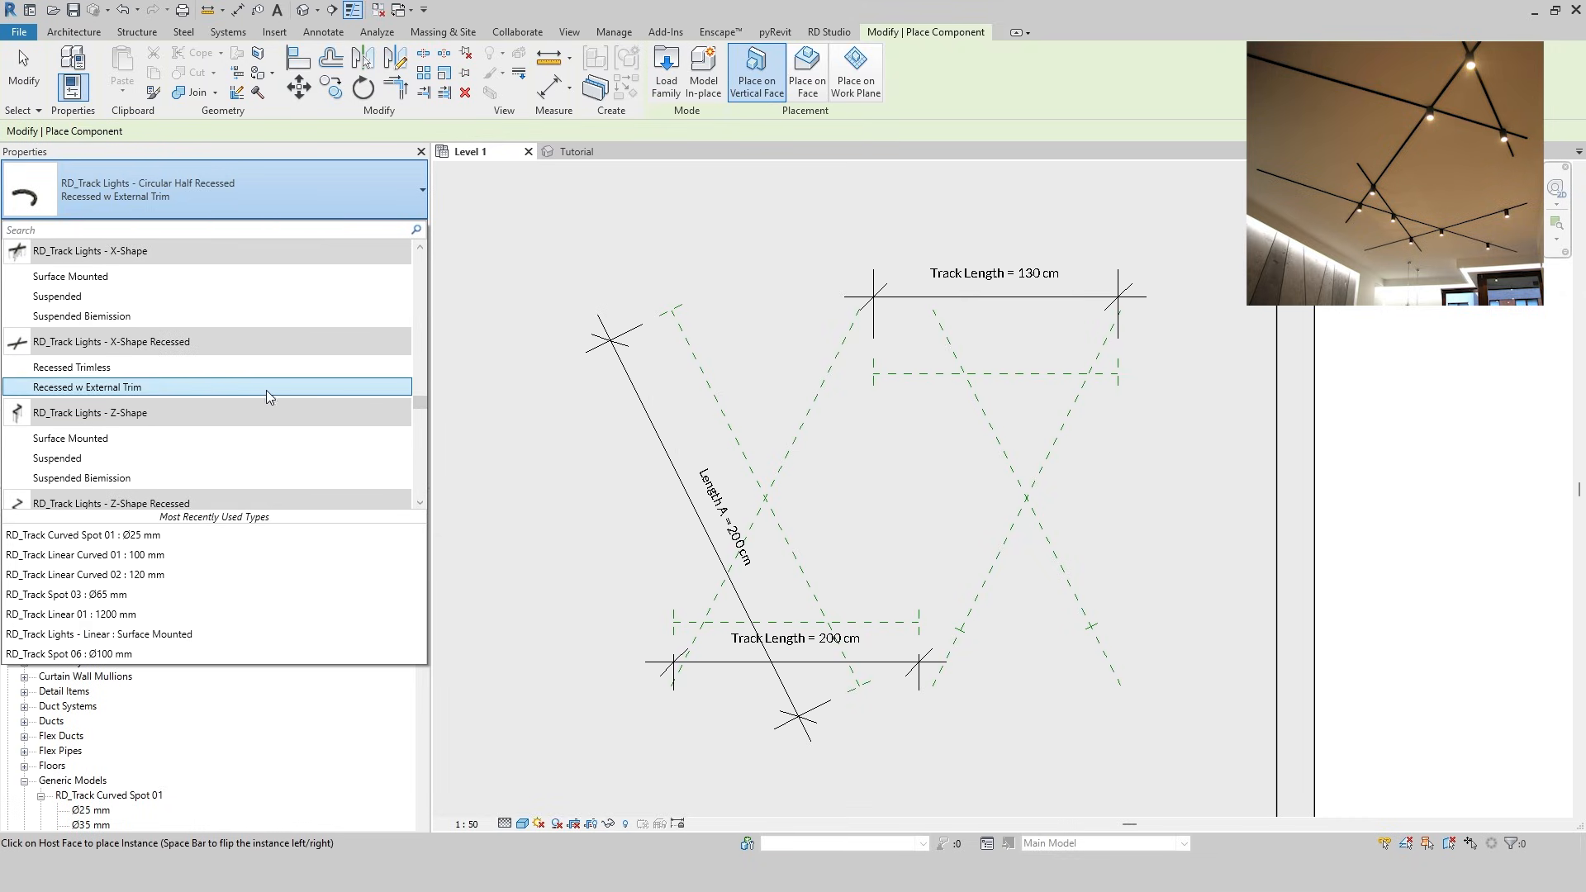
left_click(186, 366)
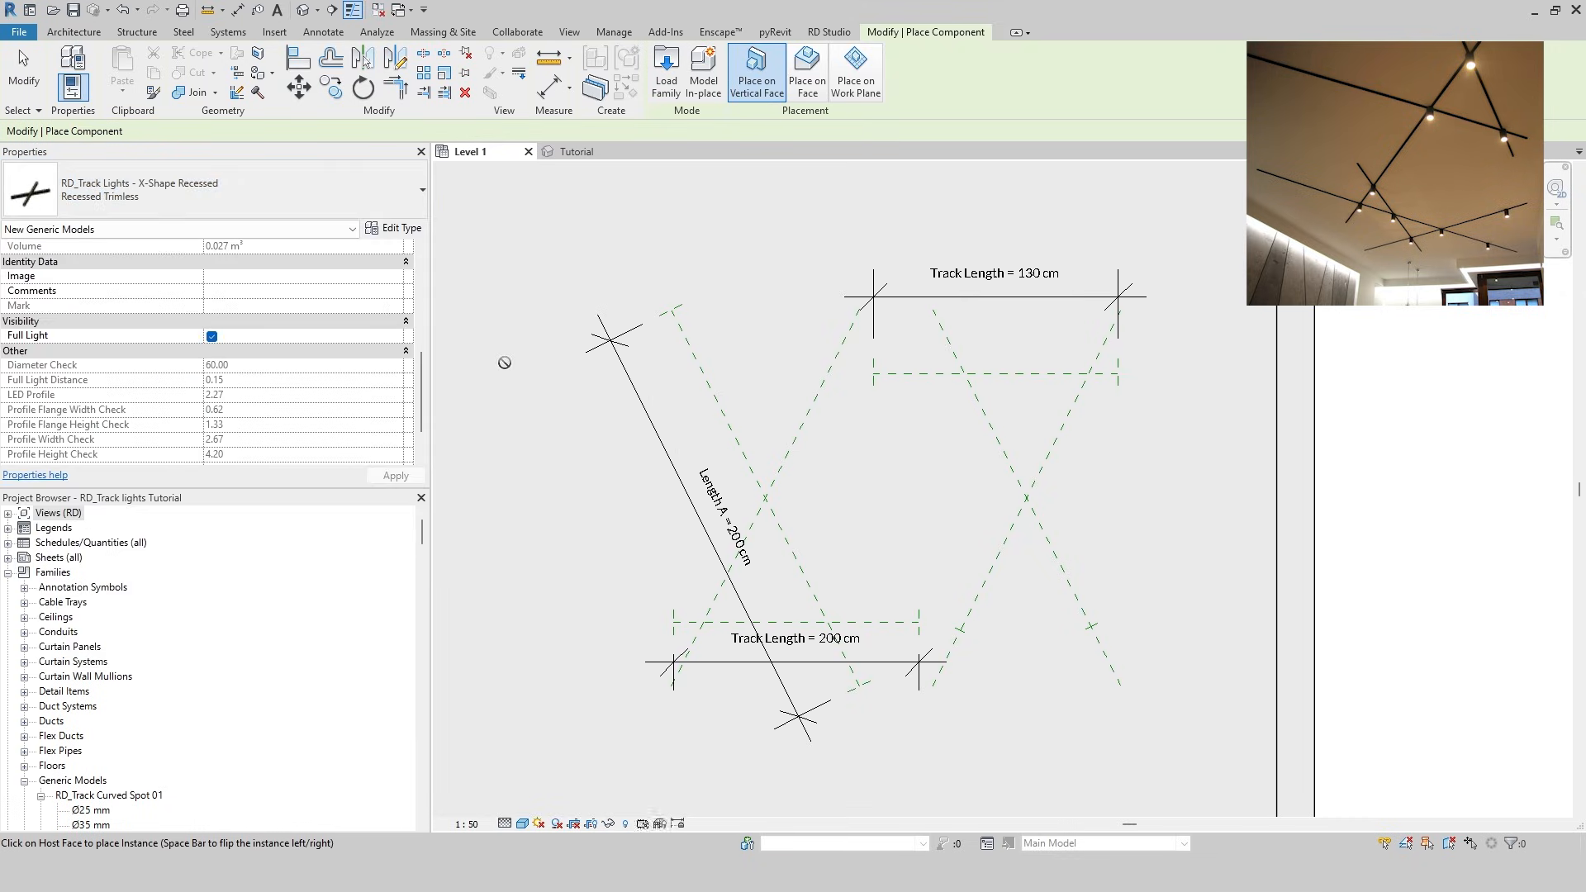
left_click(807, 85)
left_click(361, 322)
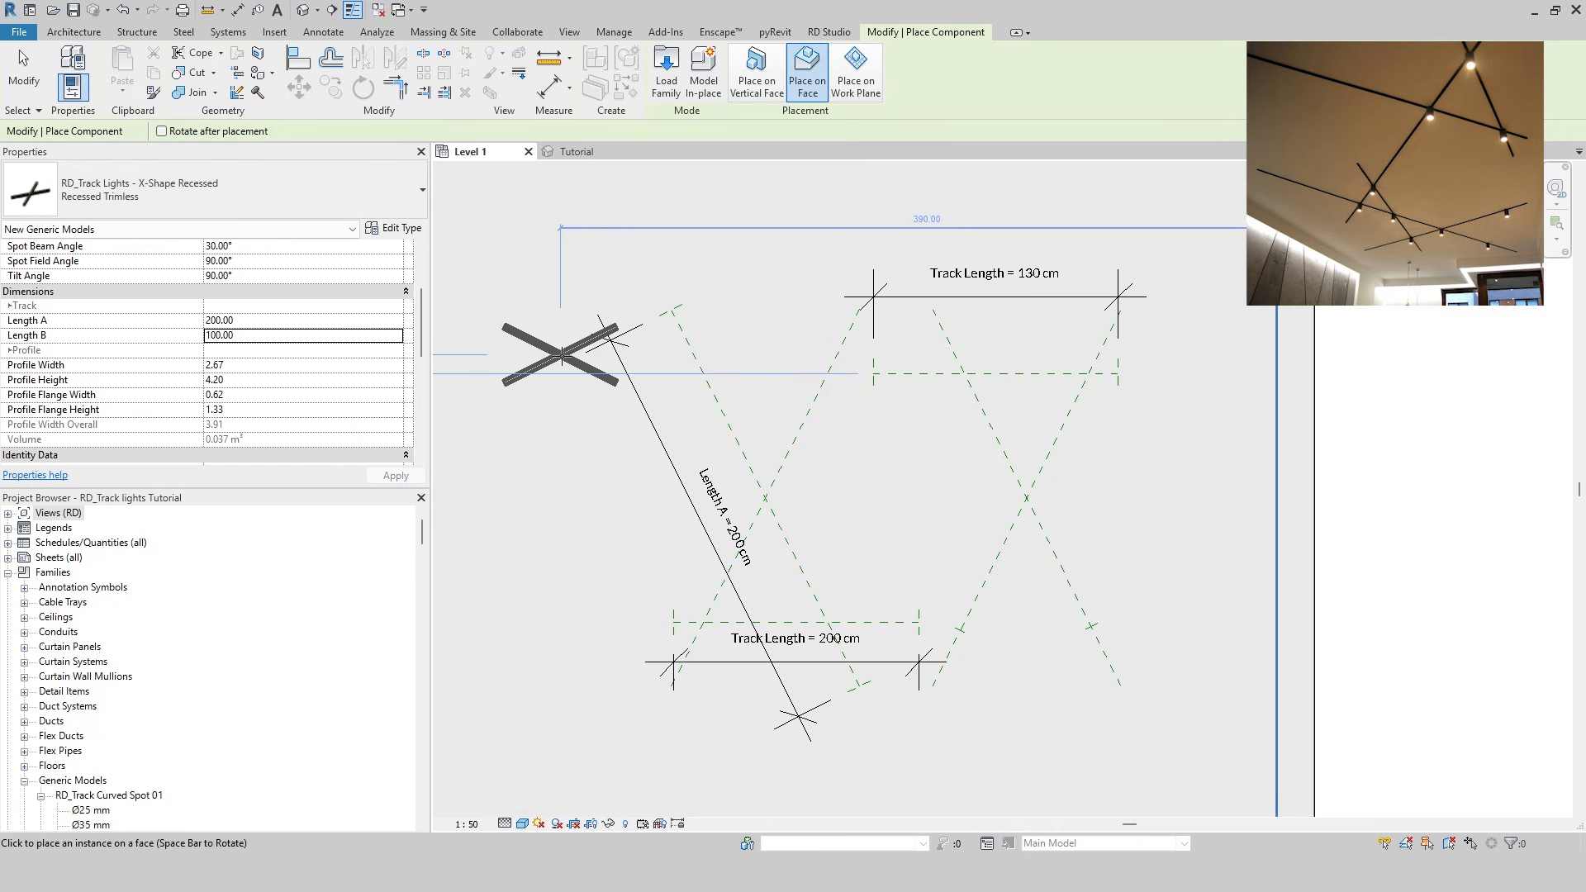
Set the new X-shape track's Profile Width to 5 cm and turn off its Full Light option
left_click(318, 365)
type("5")
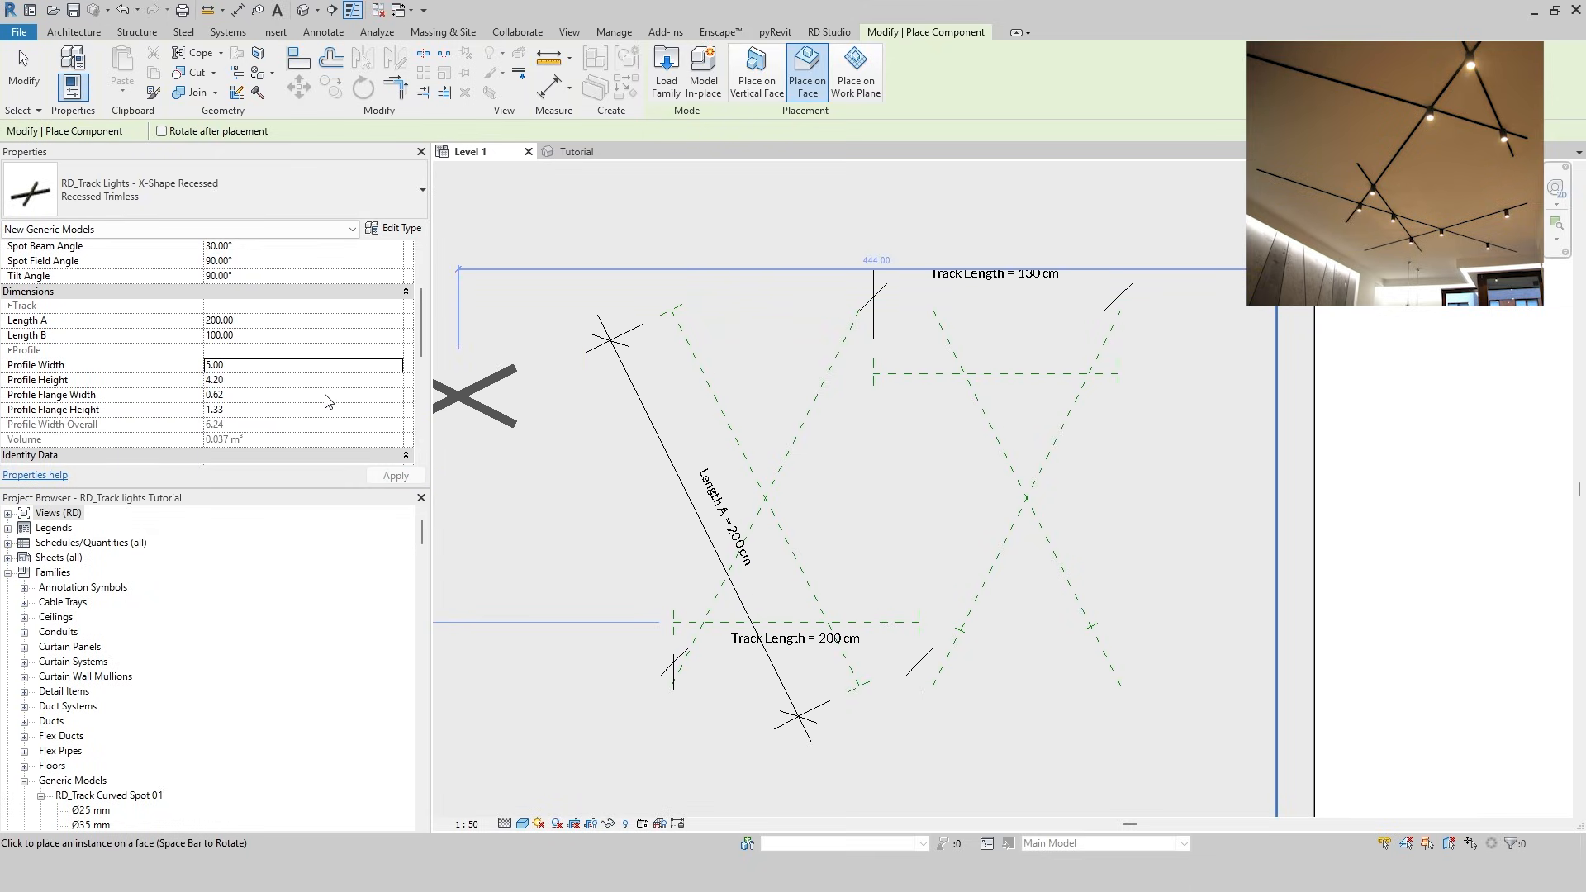
scroll(322, 424, "down", 3)
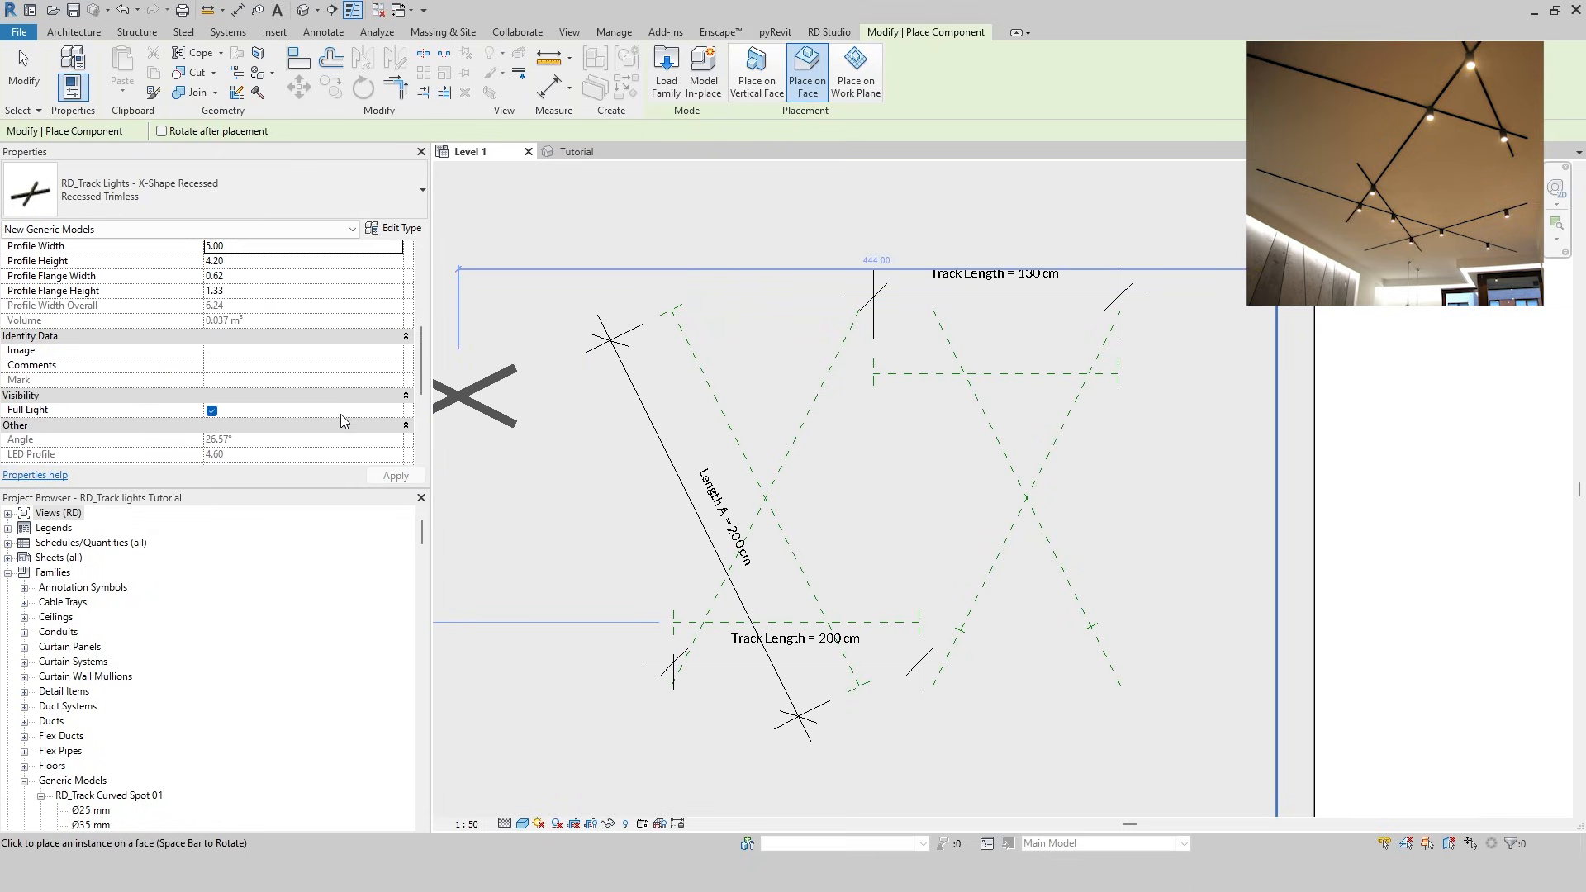
left_click(212, 411)
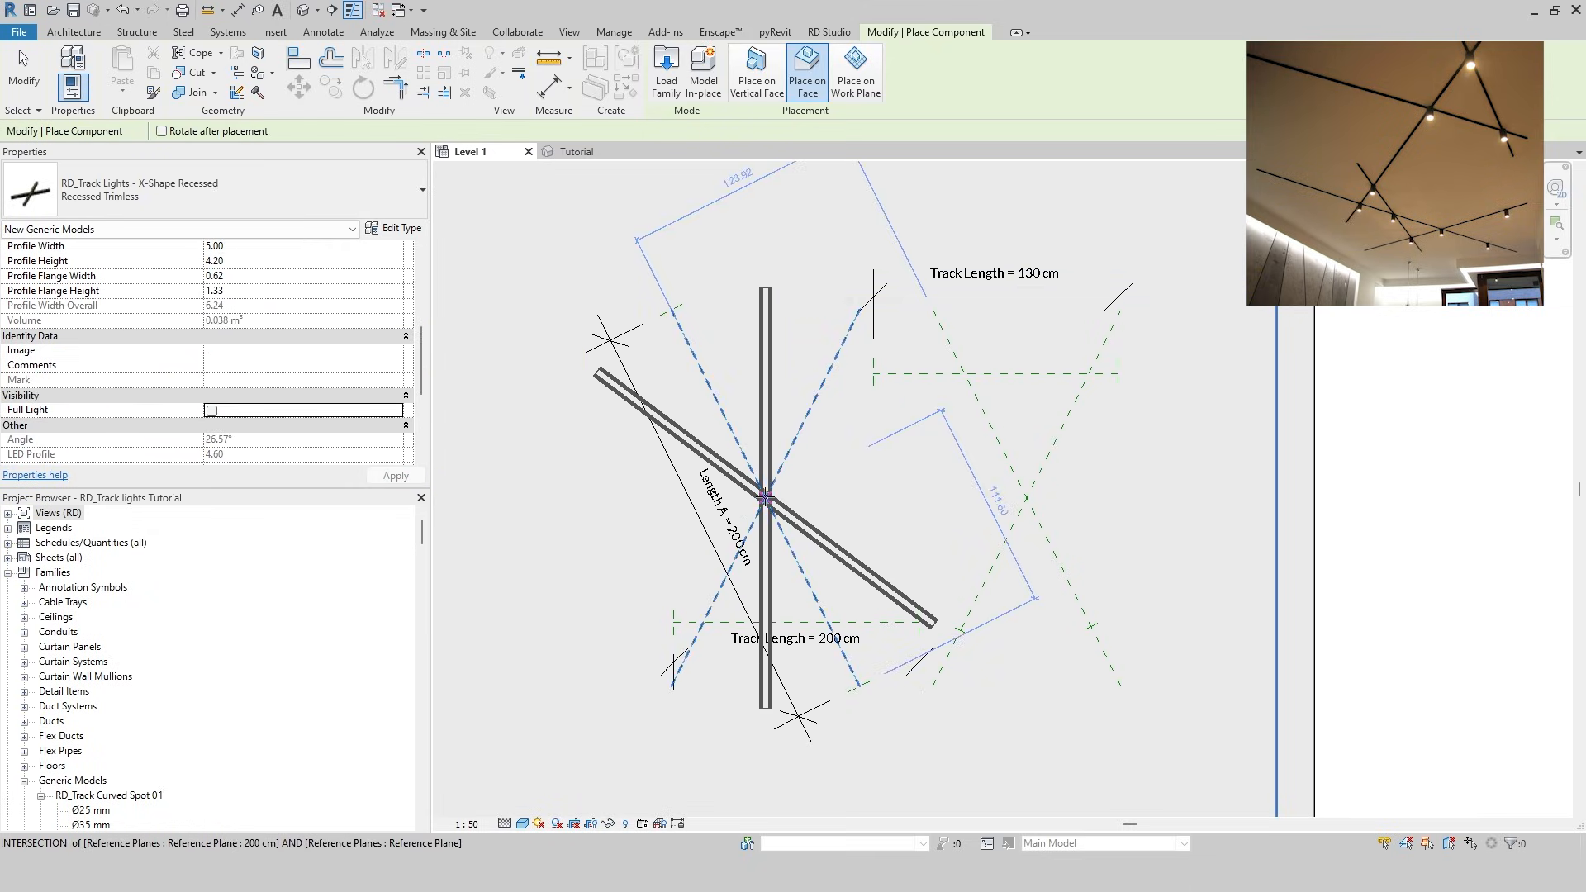
Place the X-shape track at the crossing of the left pair of diagonal reference planes and review it in the Tutorial 3D view
left_click(766, 496)
key("Escape")
key("Escape")
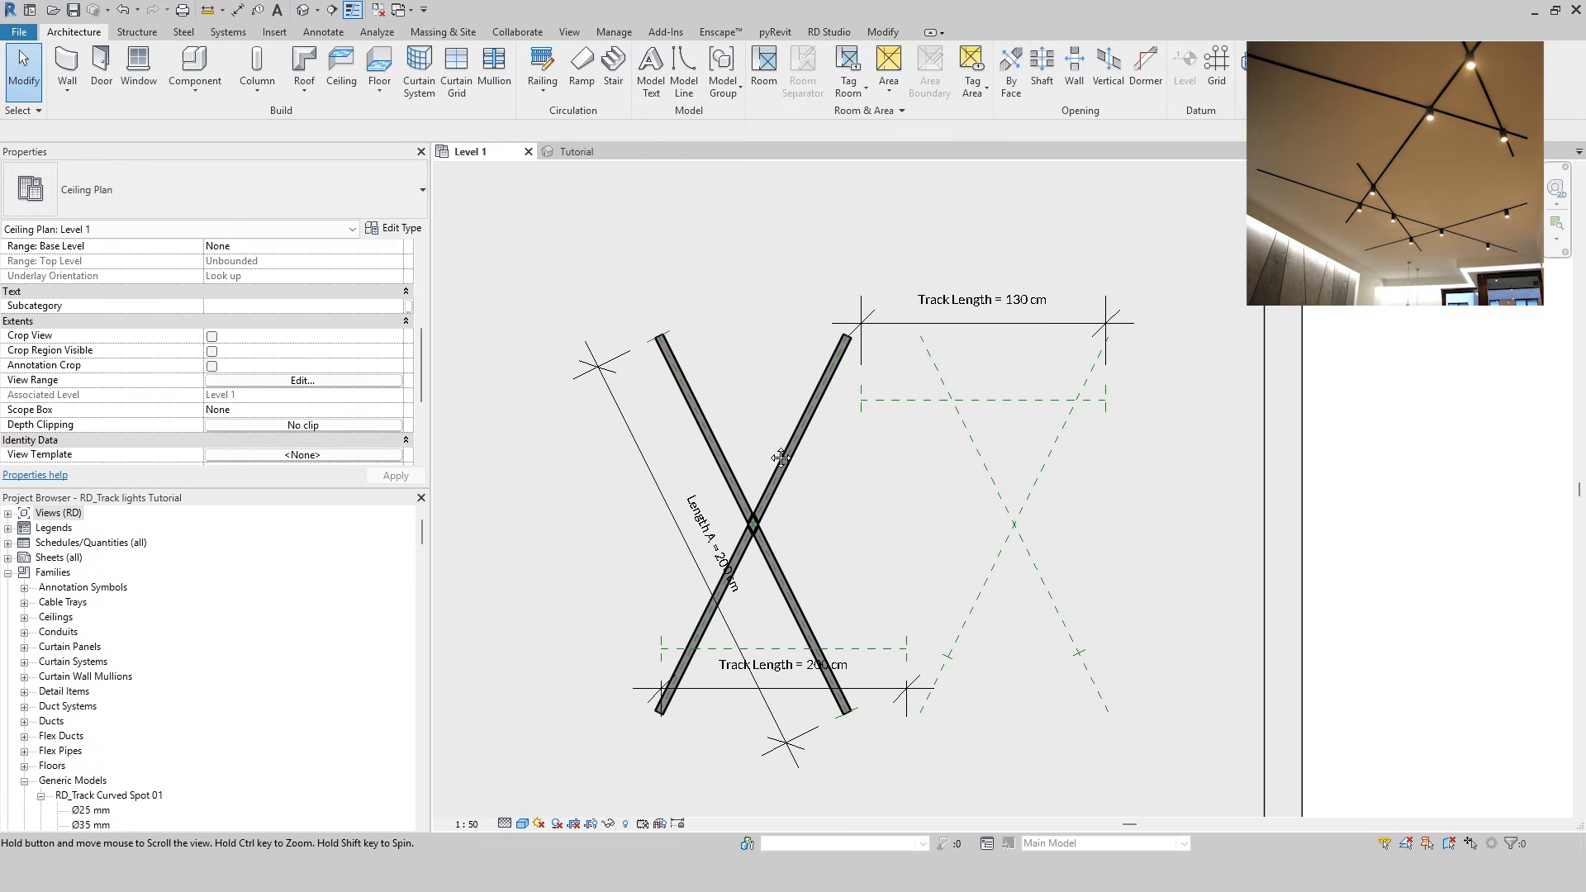
left_click(562, 154)
scroll(927, 413, "up", 2)
middle_click_drag(1033, 446, 963, 489)
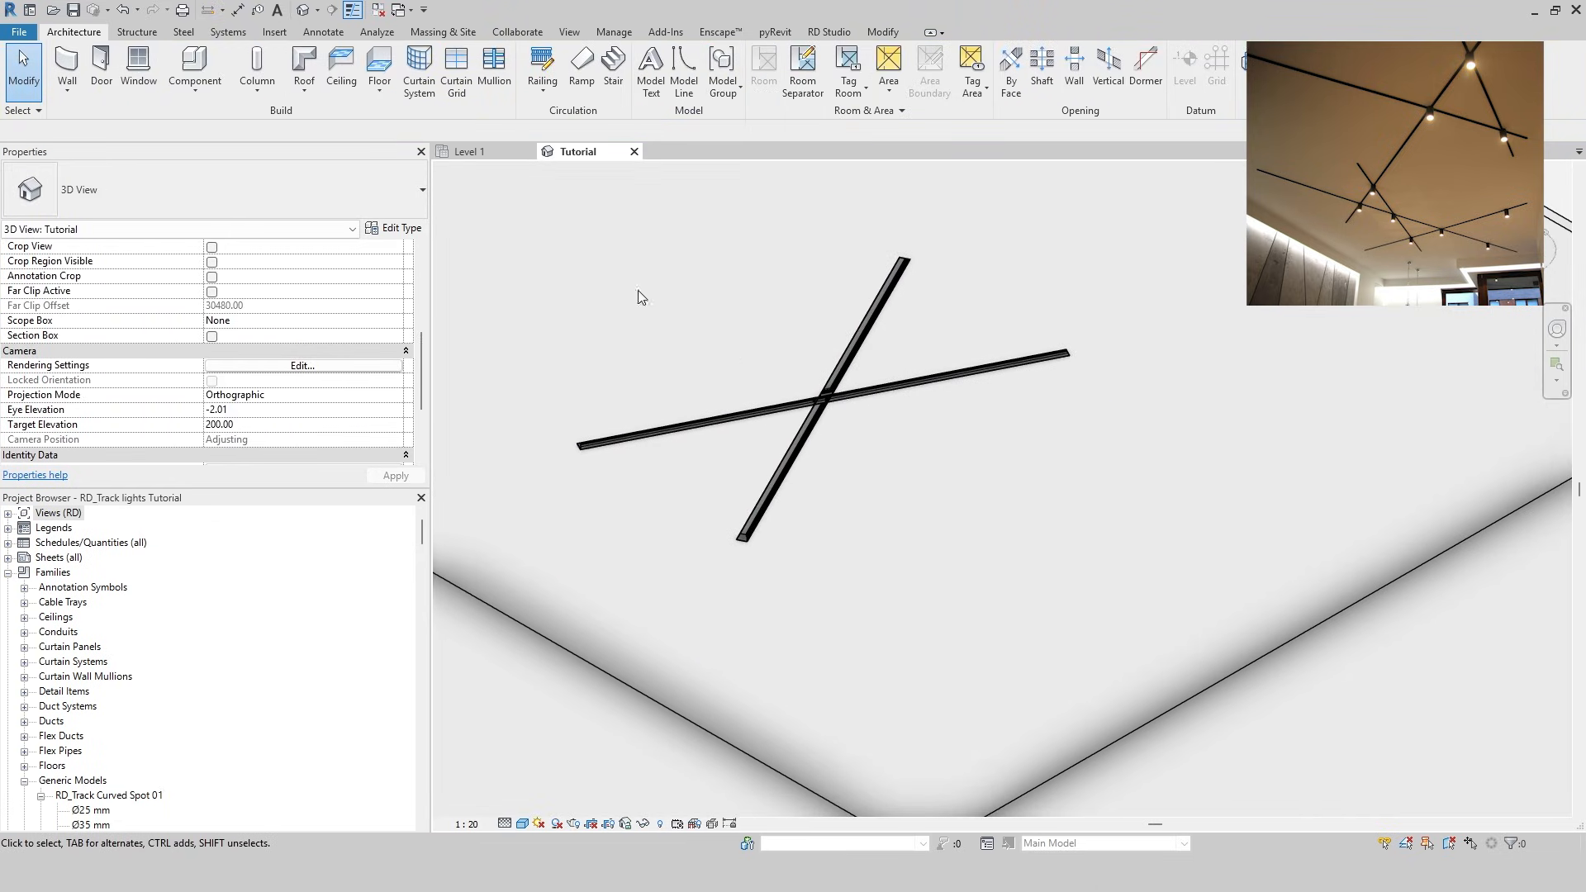
In the Level 1 ceiling plan, create a similar X-shape track, rotated to match, at the crossing of the right diagonal reference planes
left_click(481, 152)
left_click(777, 475)
key("c")
key("s")
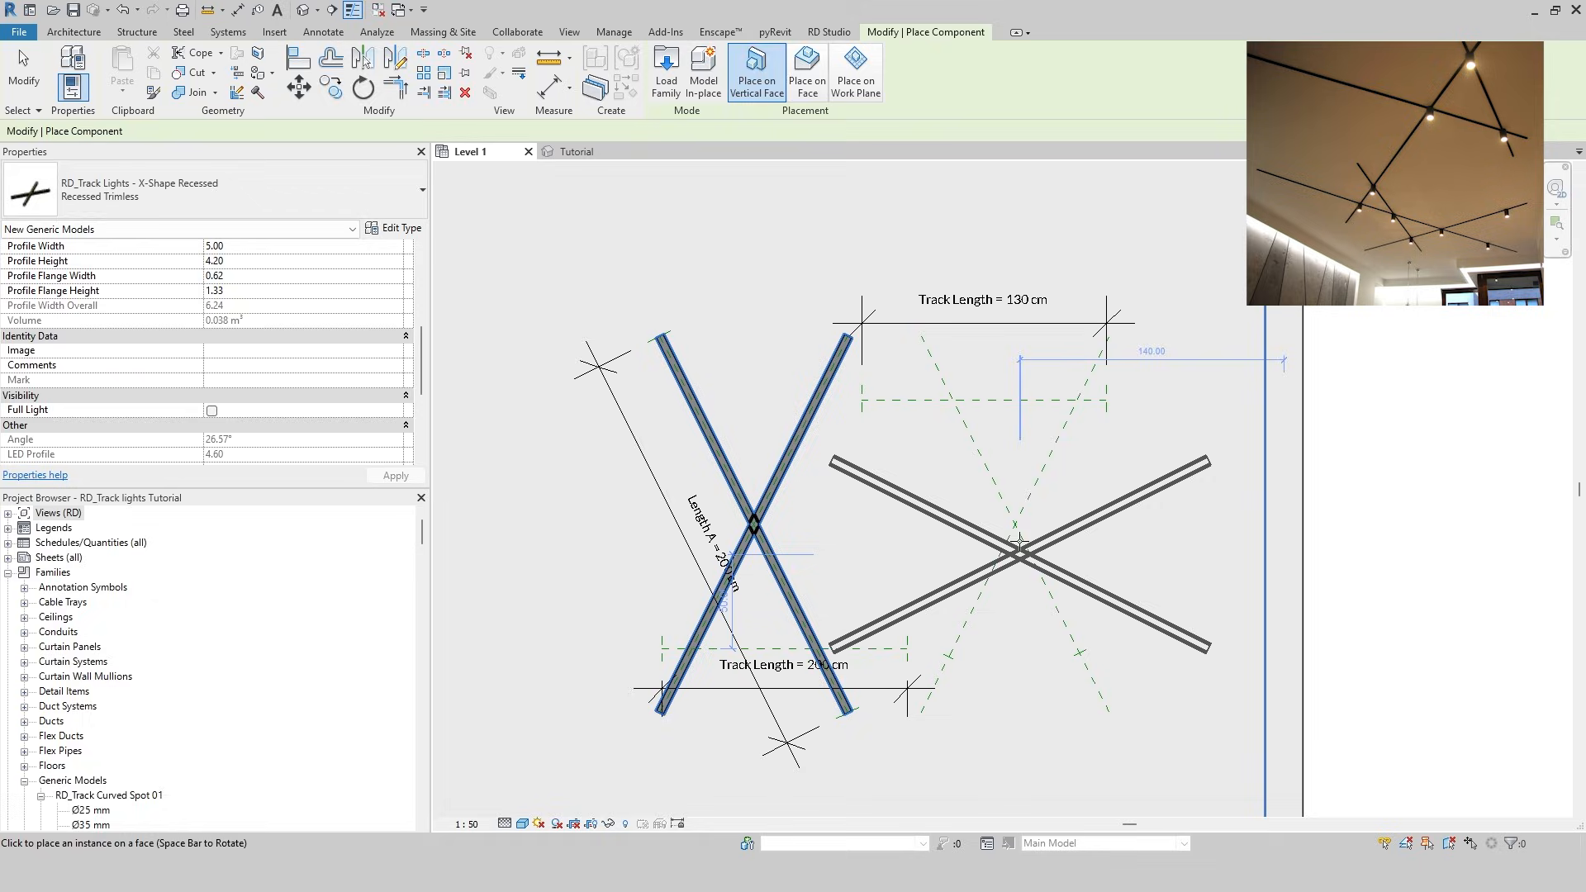
key("space")
key("space")
left_click(1015, 524)
key("Escape")
key("Escape")
scroll(896, 569, "up", 1)
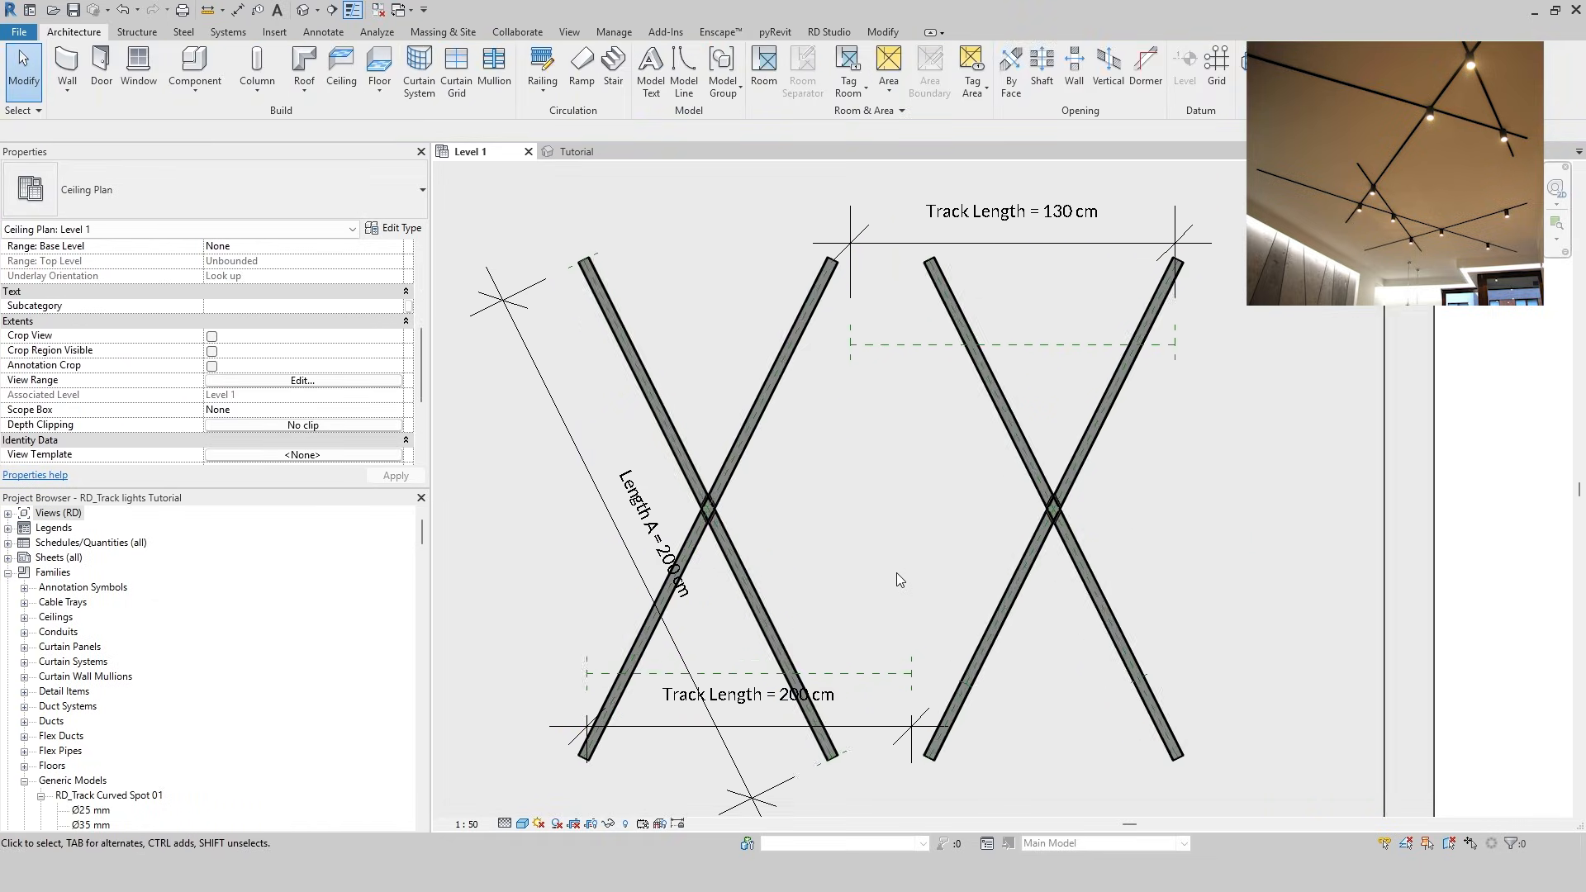
Start placing the Recessed Trimless type of RD_Track Lights - Linear Recessed on a face, with a length of 130 cm
scroll(1050, 493, "down", 2)
key("c")
key("m")
left_click(383, 213)
scroll(900, 523, "up", 2)
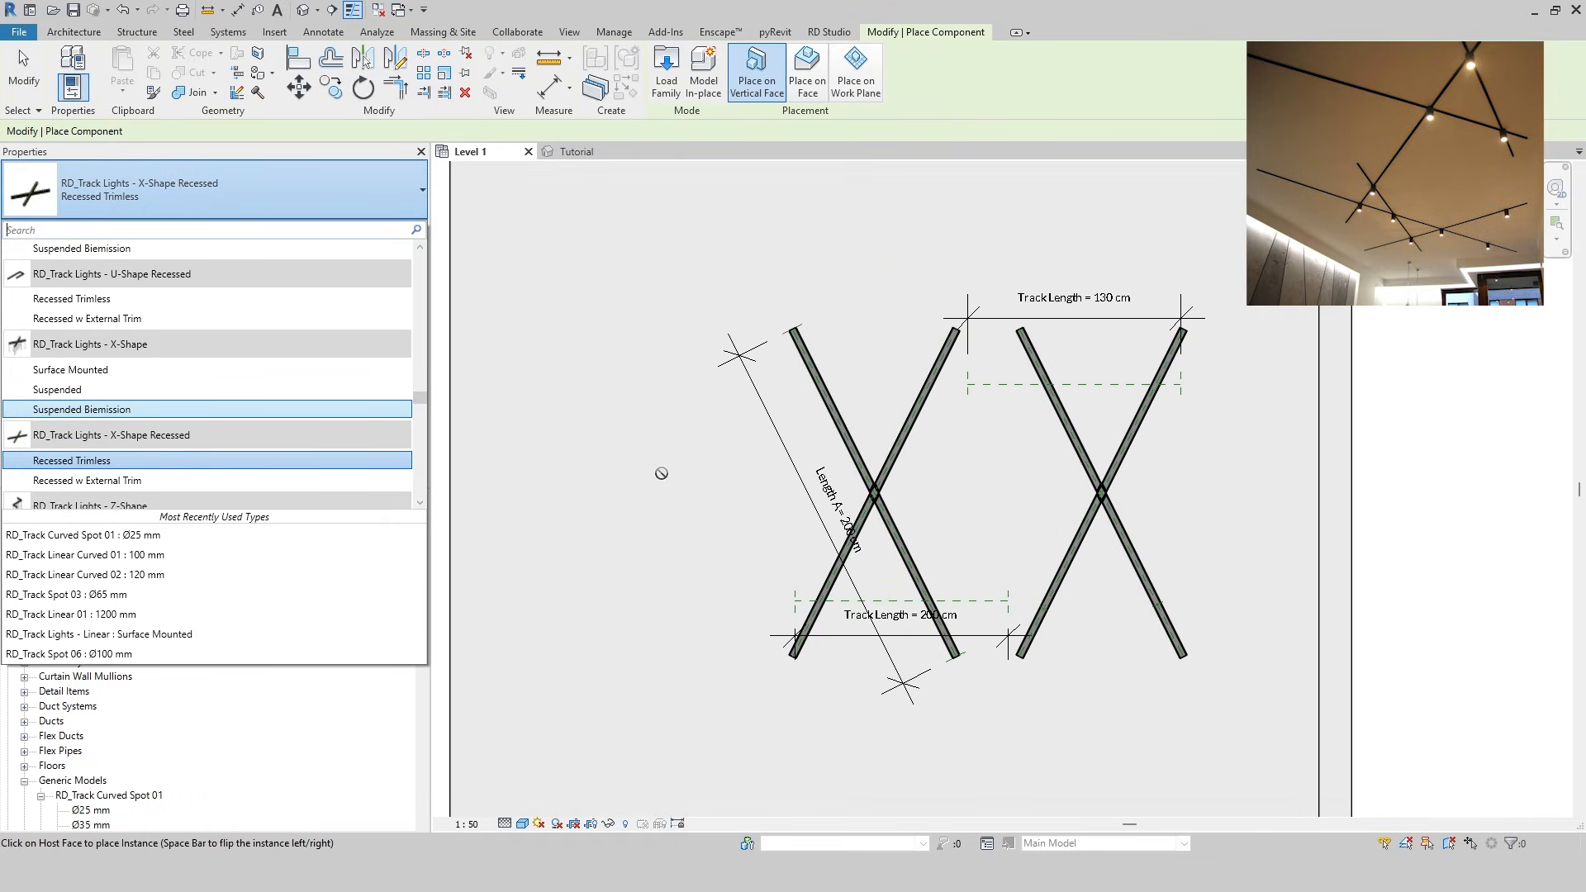
scroll(265, 405, "up", 2)
scroll(281, 409, "up", 8)
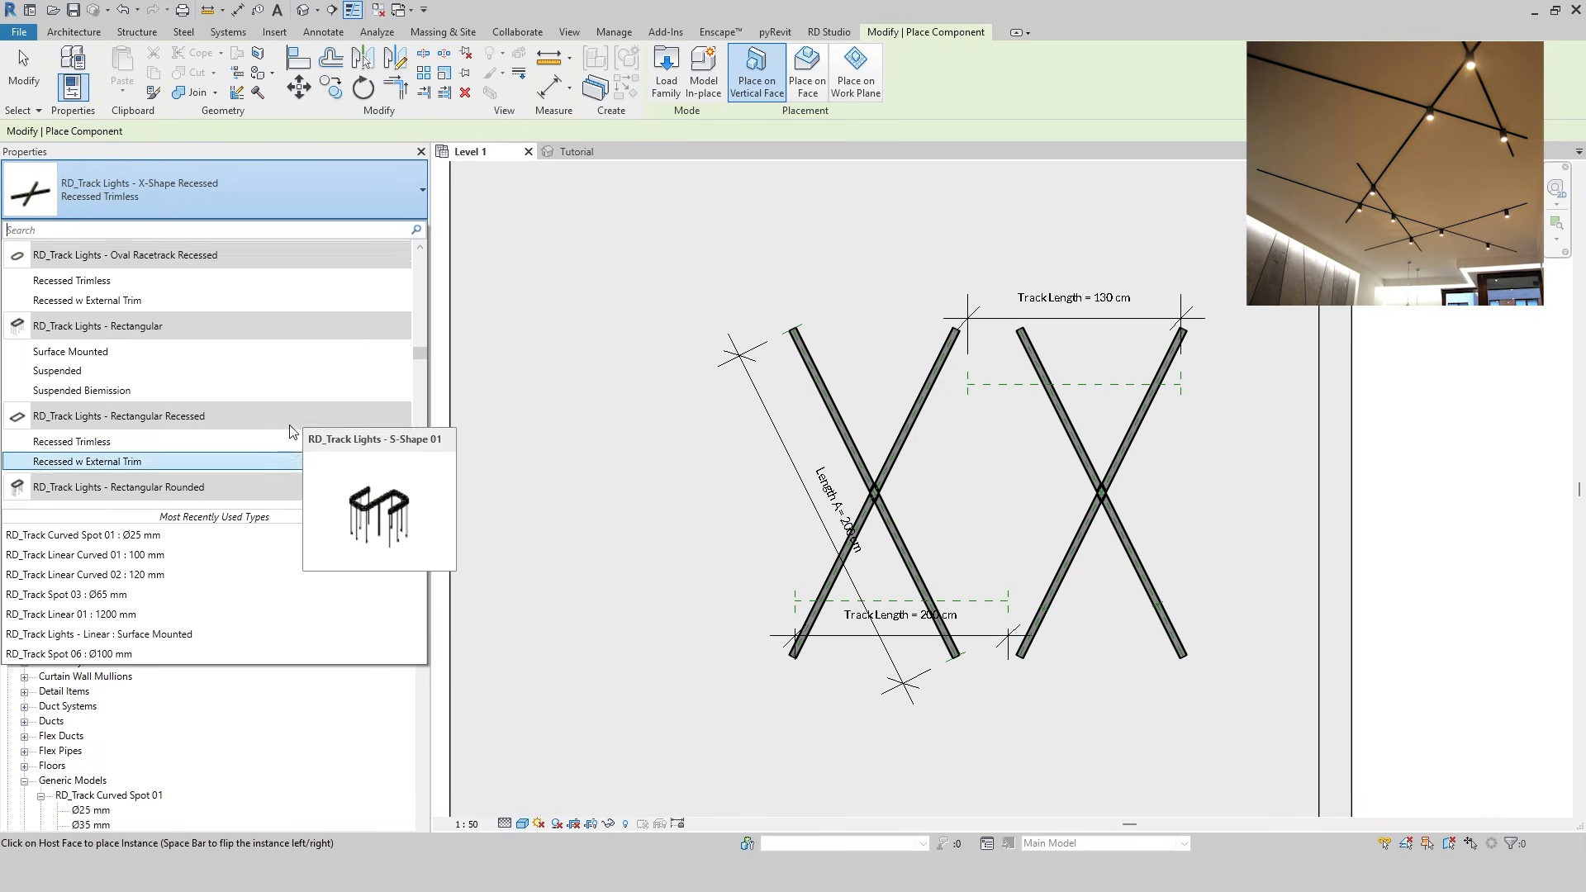
left_click(219, 357)
middle_click_drag(1057, 386, 896, 424)
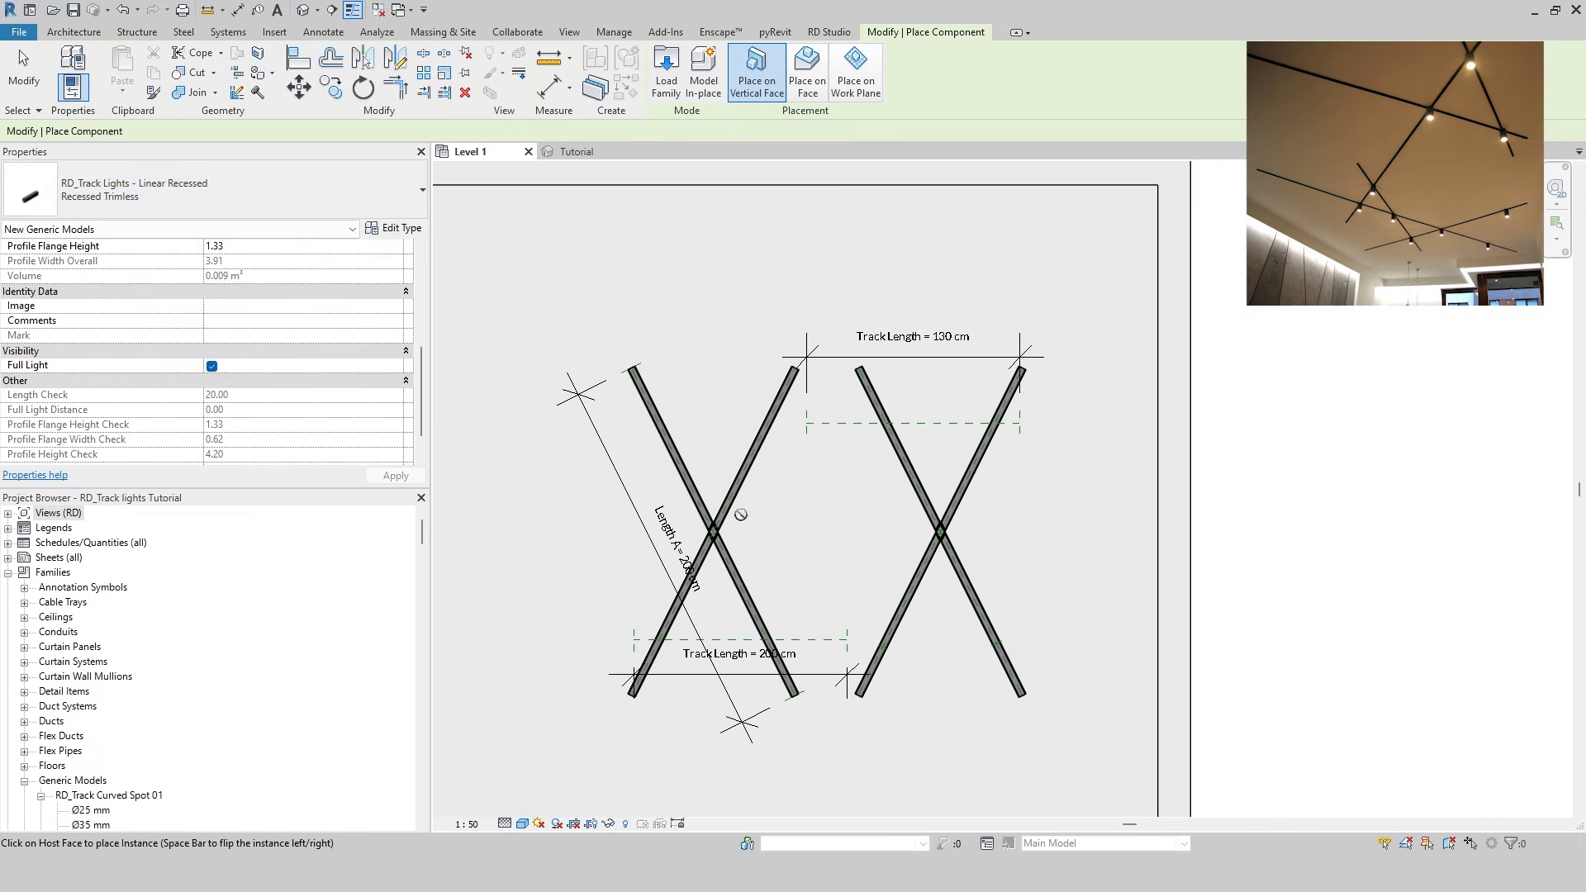
scroll(344, 350, "down", 3)
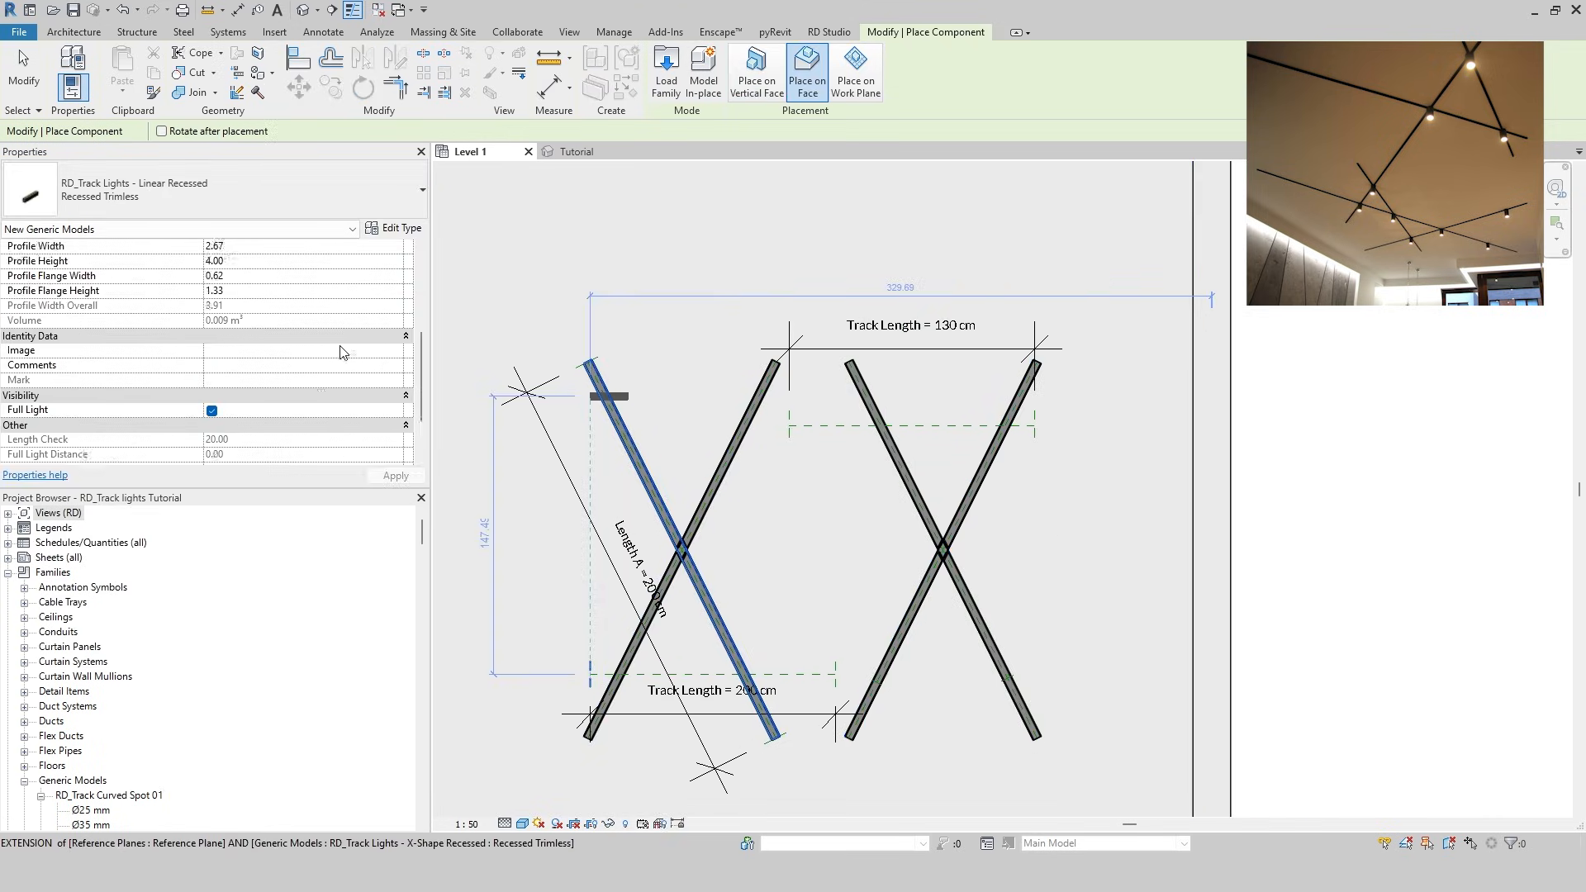
scroll(355, 374, "up", 4)
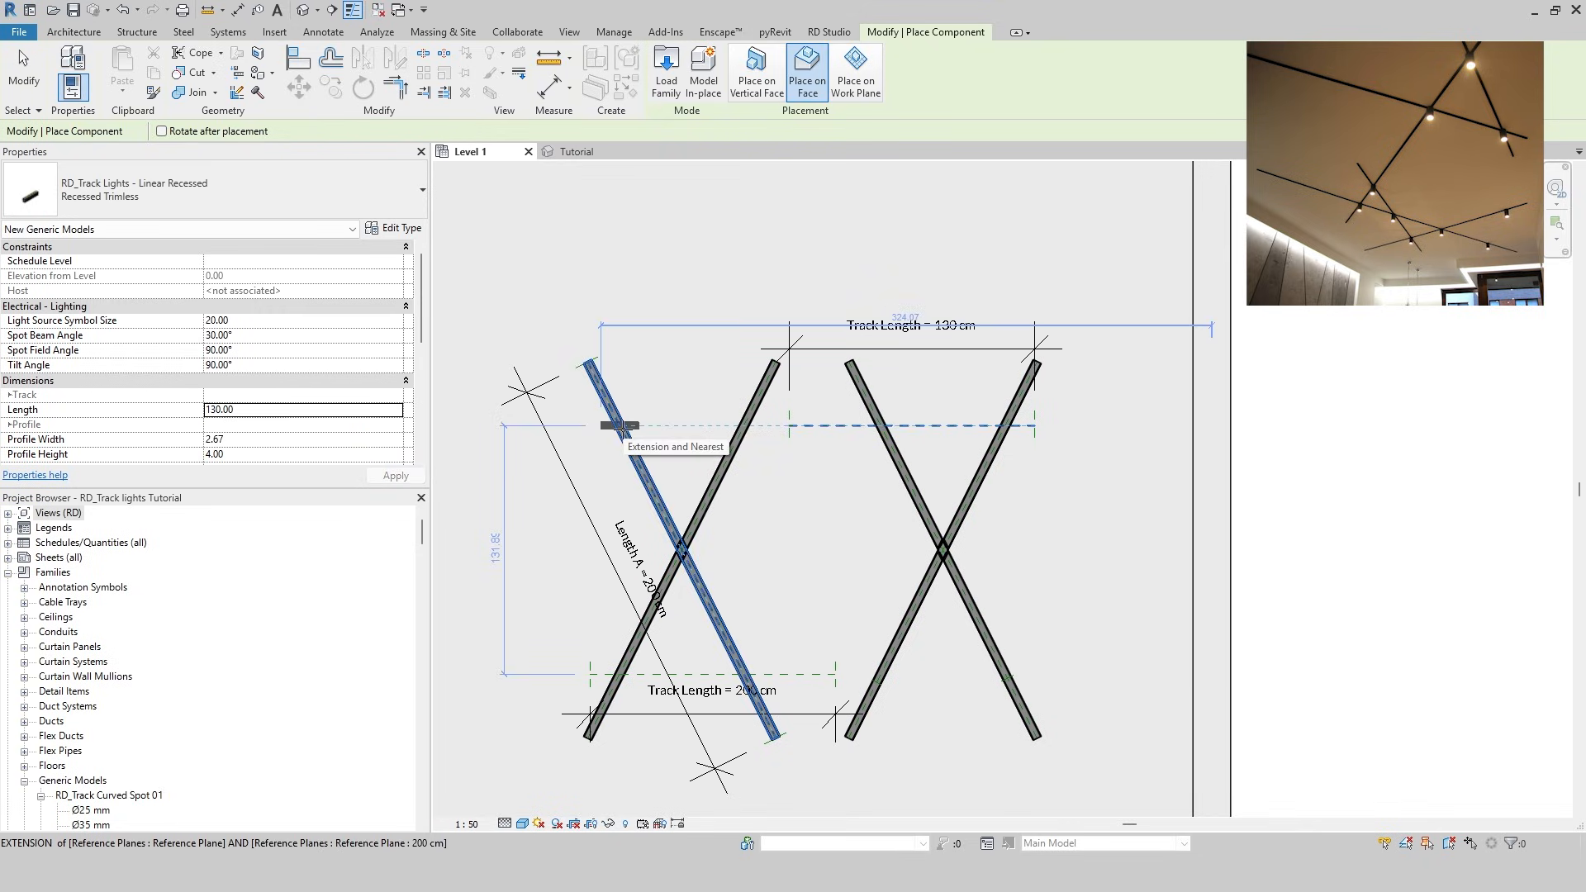
Set the linear track's Profile Width to 5 cm and turn off its Full Light option
left_click(284, 441)
left_click(395, 475)
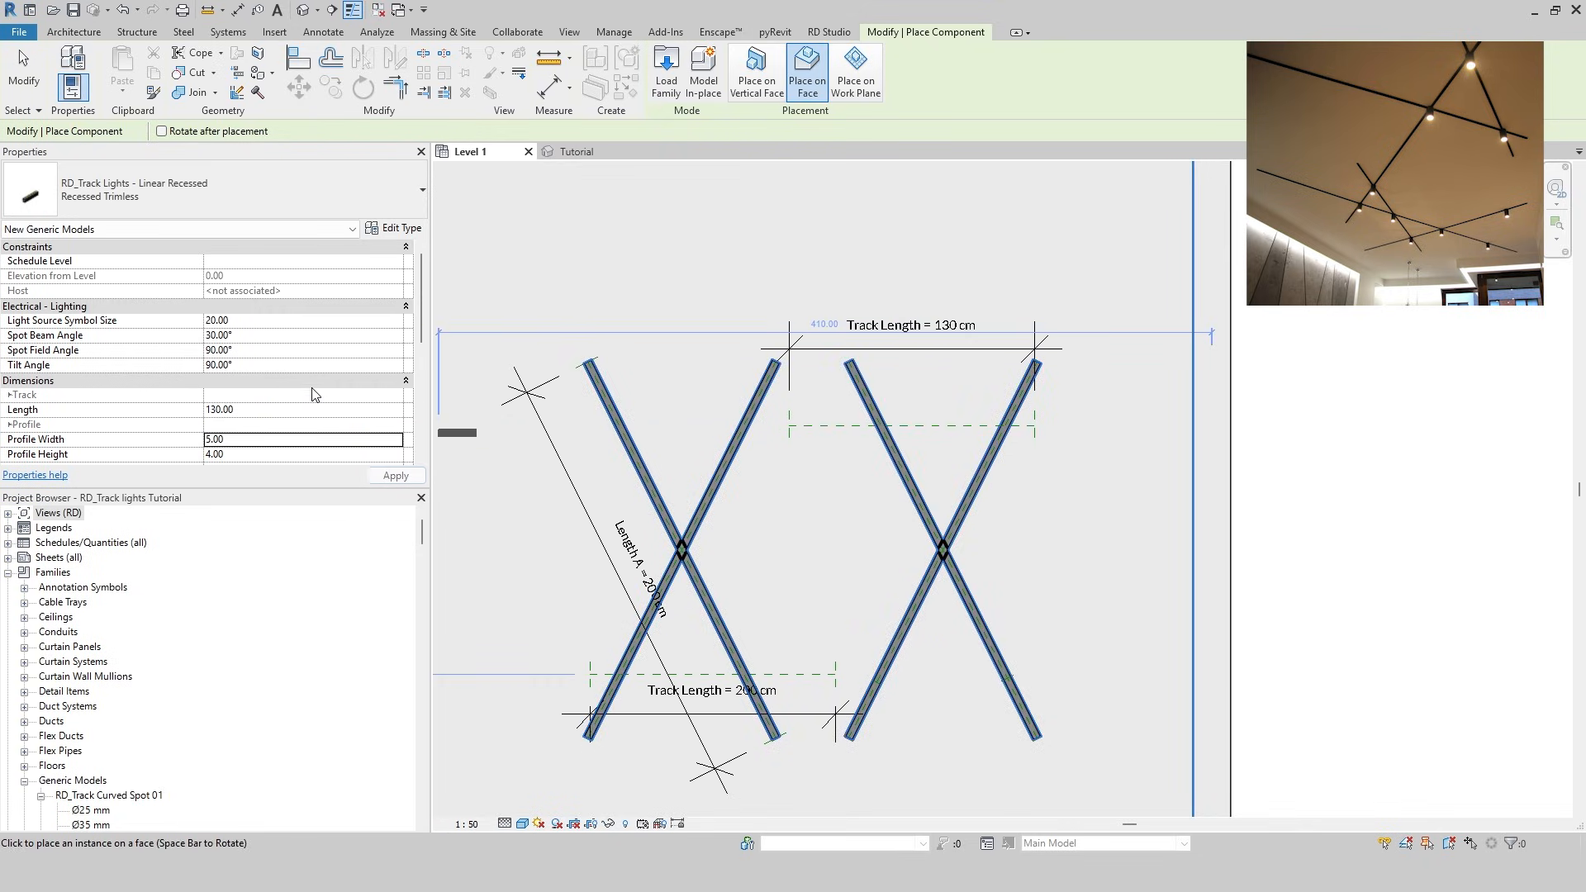
scroll(275, 388, "down", 2)
scroll(277, 413, "down", 2)
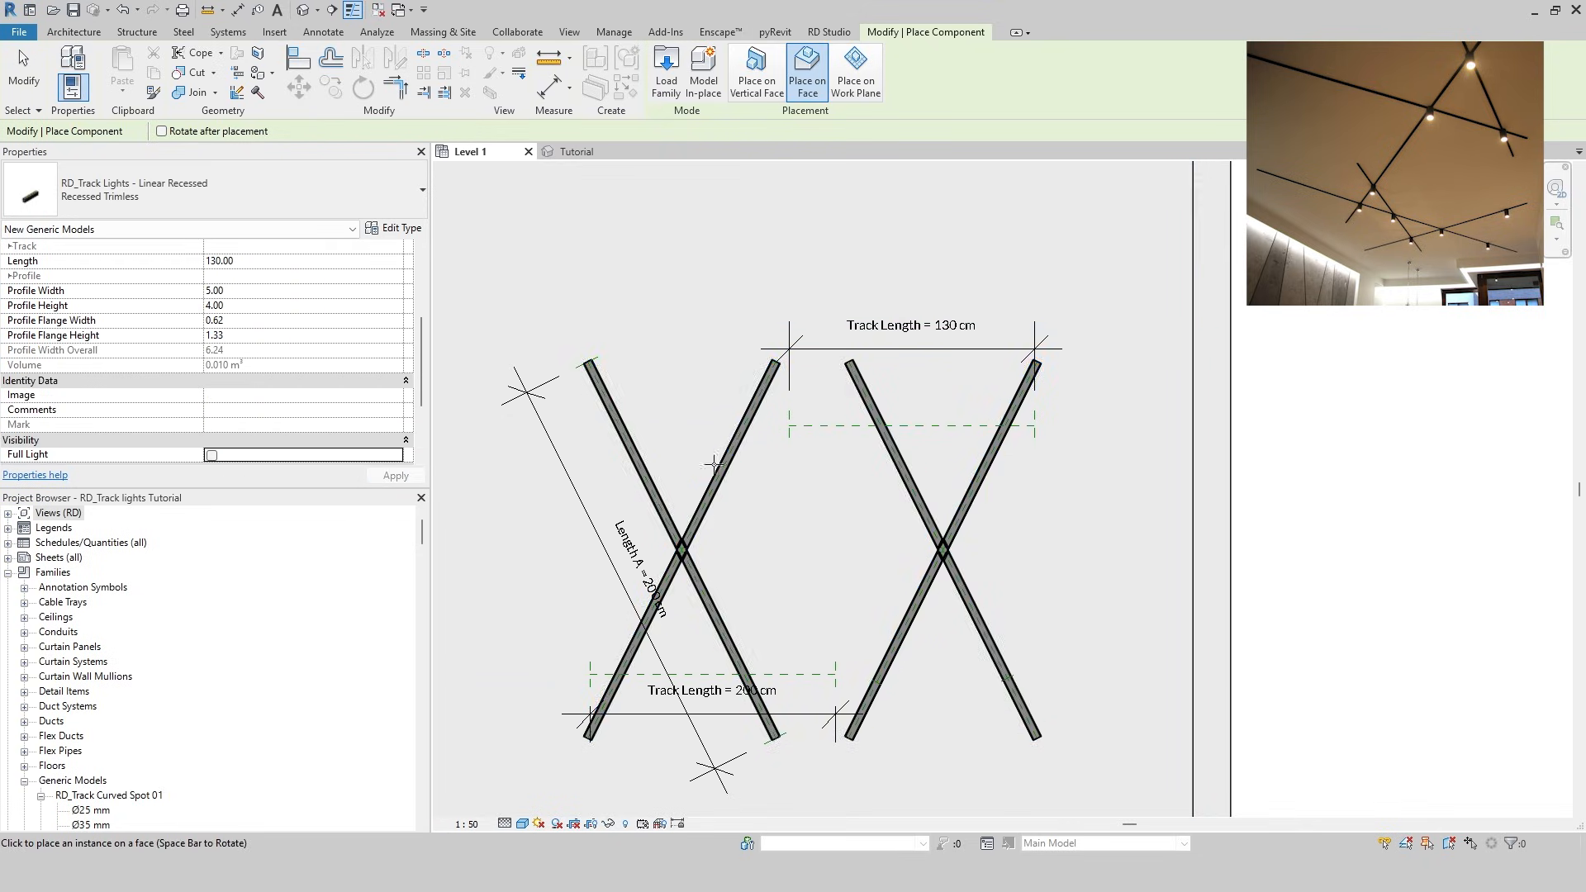
Place one linear track on the upper horizontal reference plane across the right X and another on the lower plane across the left X
scroll(910, 429, "up", 5)
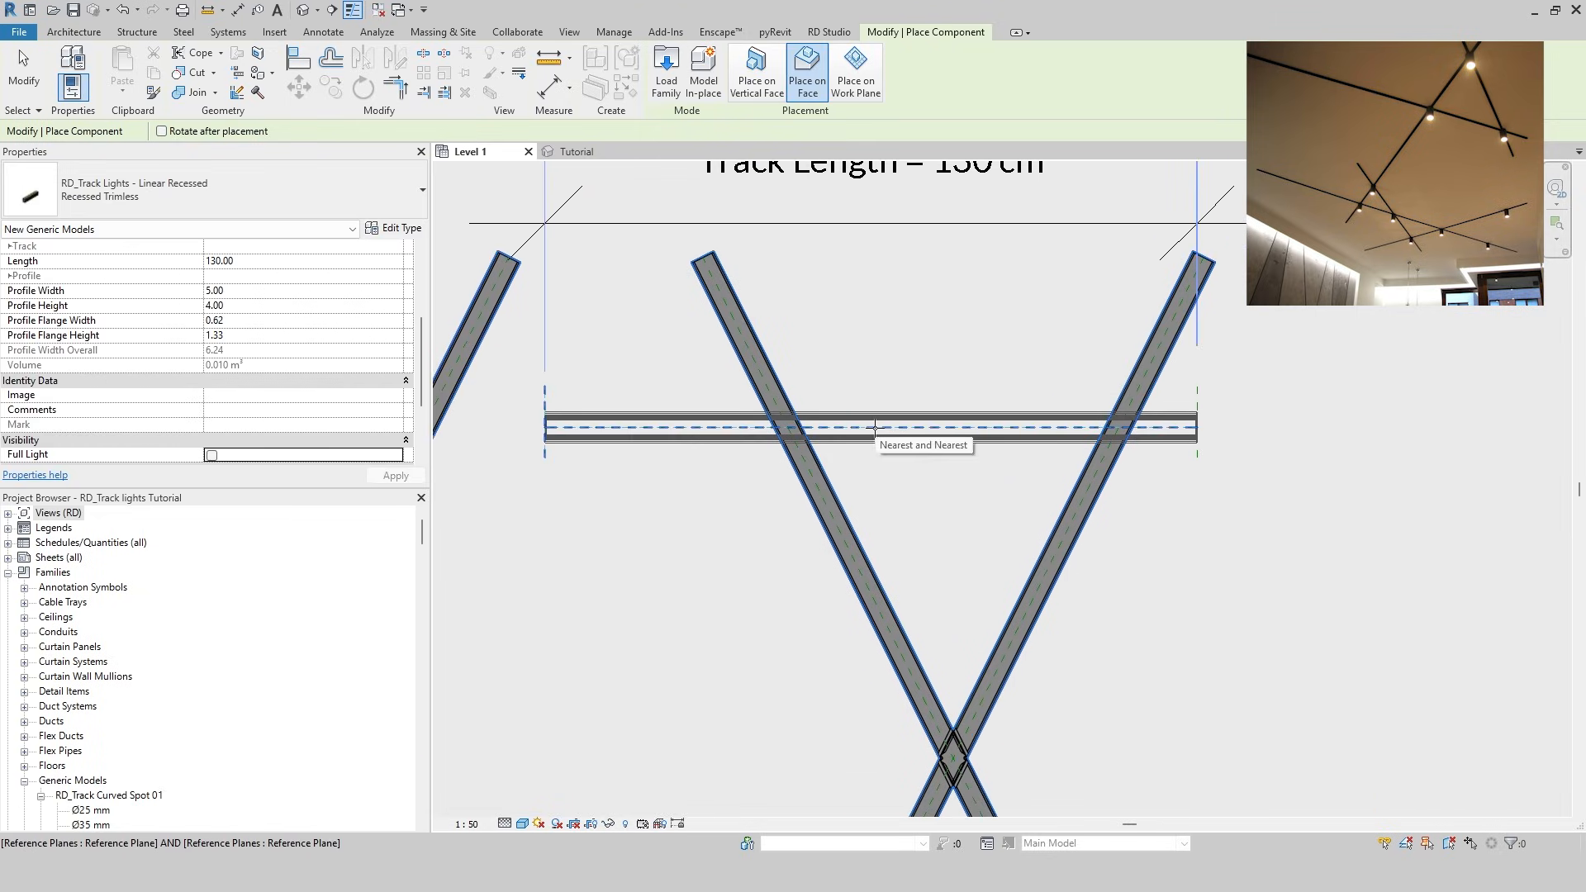
left_click(875, 428)
scroll(873, 427, "down", 1)
middle_click_drag(714, 633, 1117, 296)
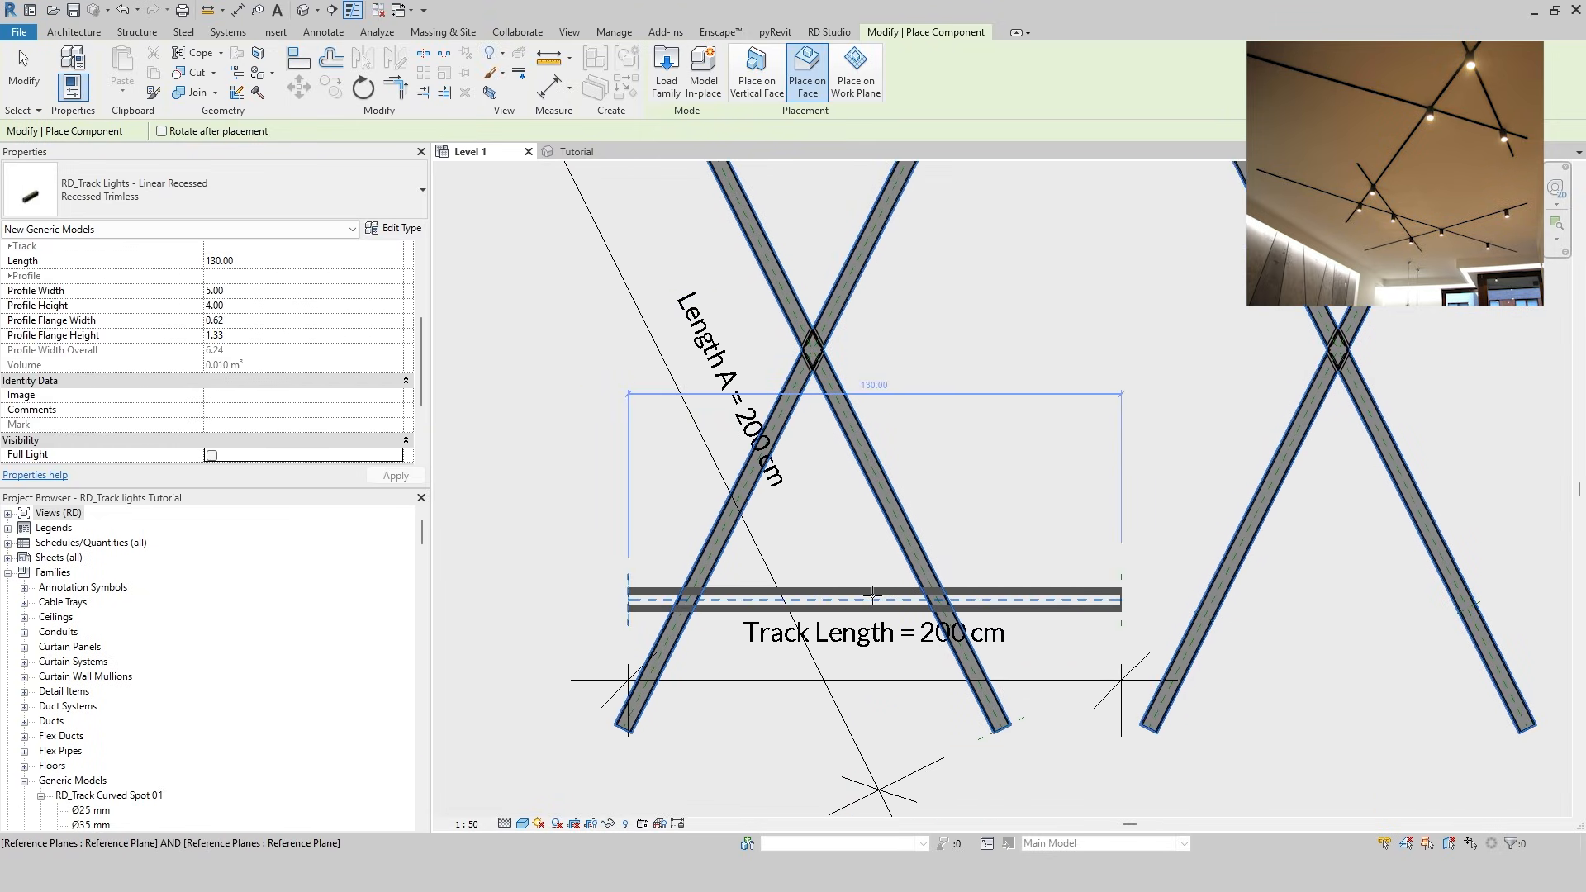
left_click(872, 594)
key("Escape")
key("Escape")
scroll(931, 531, "down", 2)
key("ctrl+Tab")
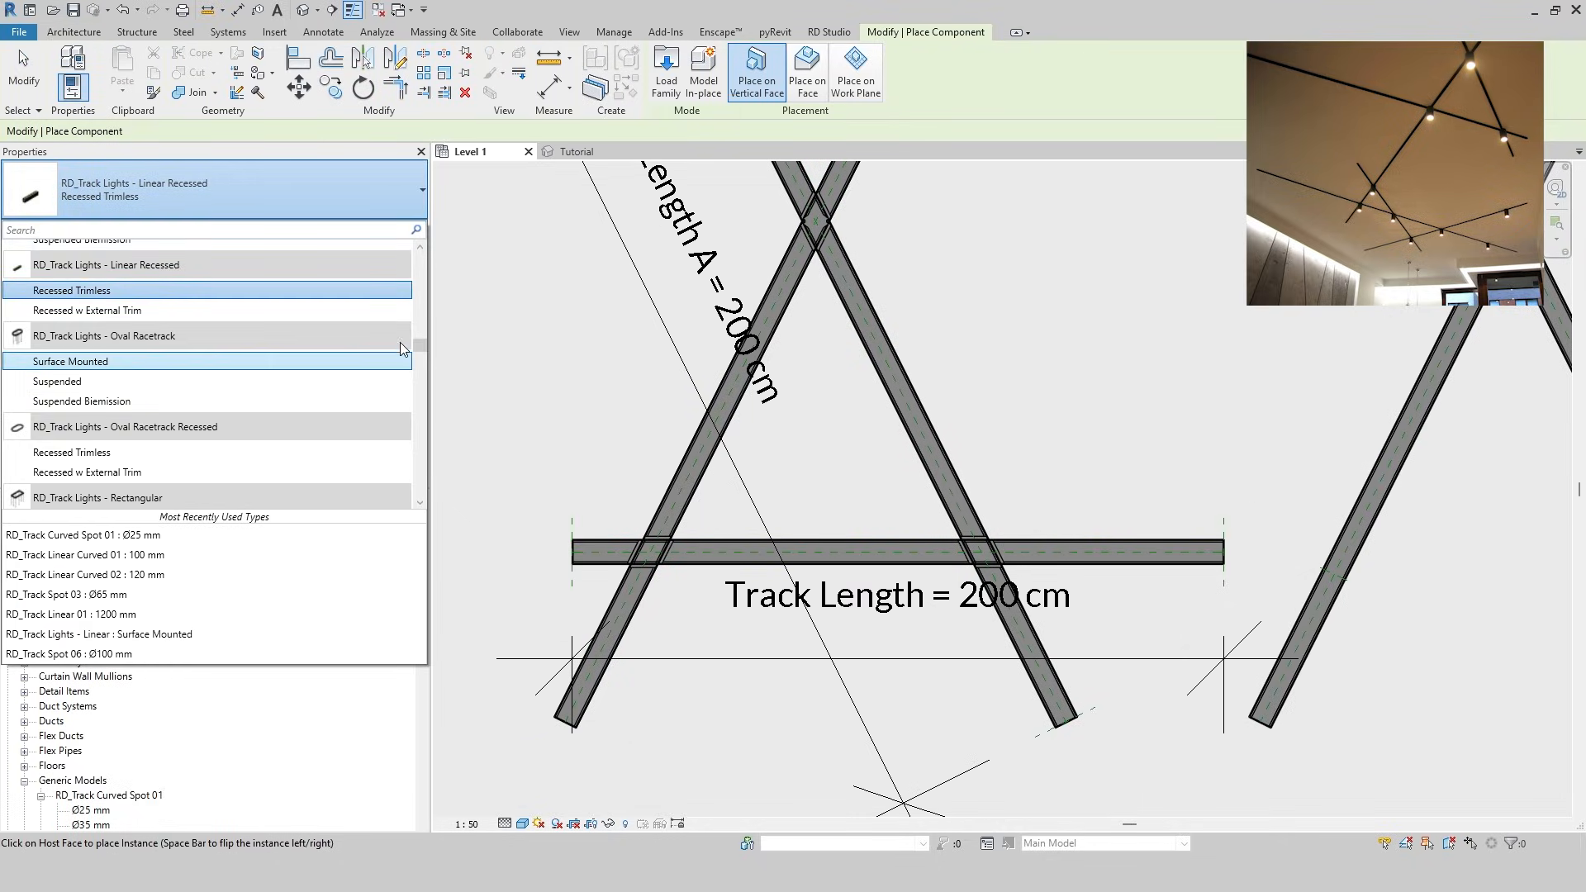
Choose the RD_Track Spot 01 Ø74 mm type as the next component to place
left_click(215, 190)
left_click_drag(420, 337, 423, 463)
scroll(231, 388, "up", 5)
left_click(116, 330)
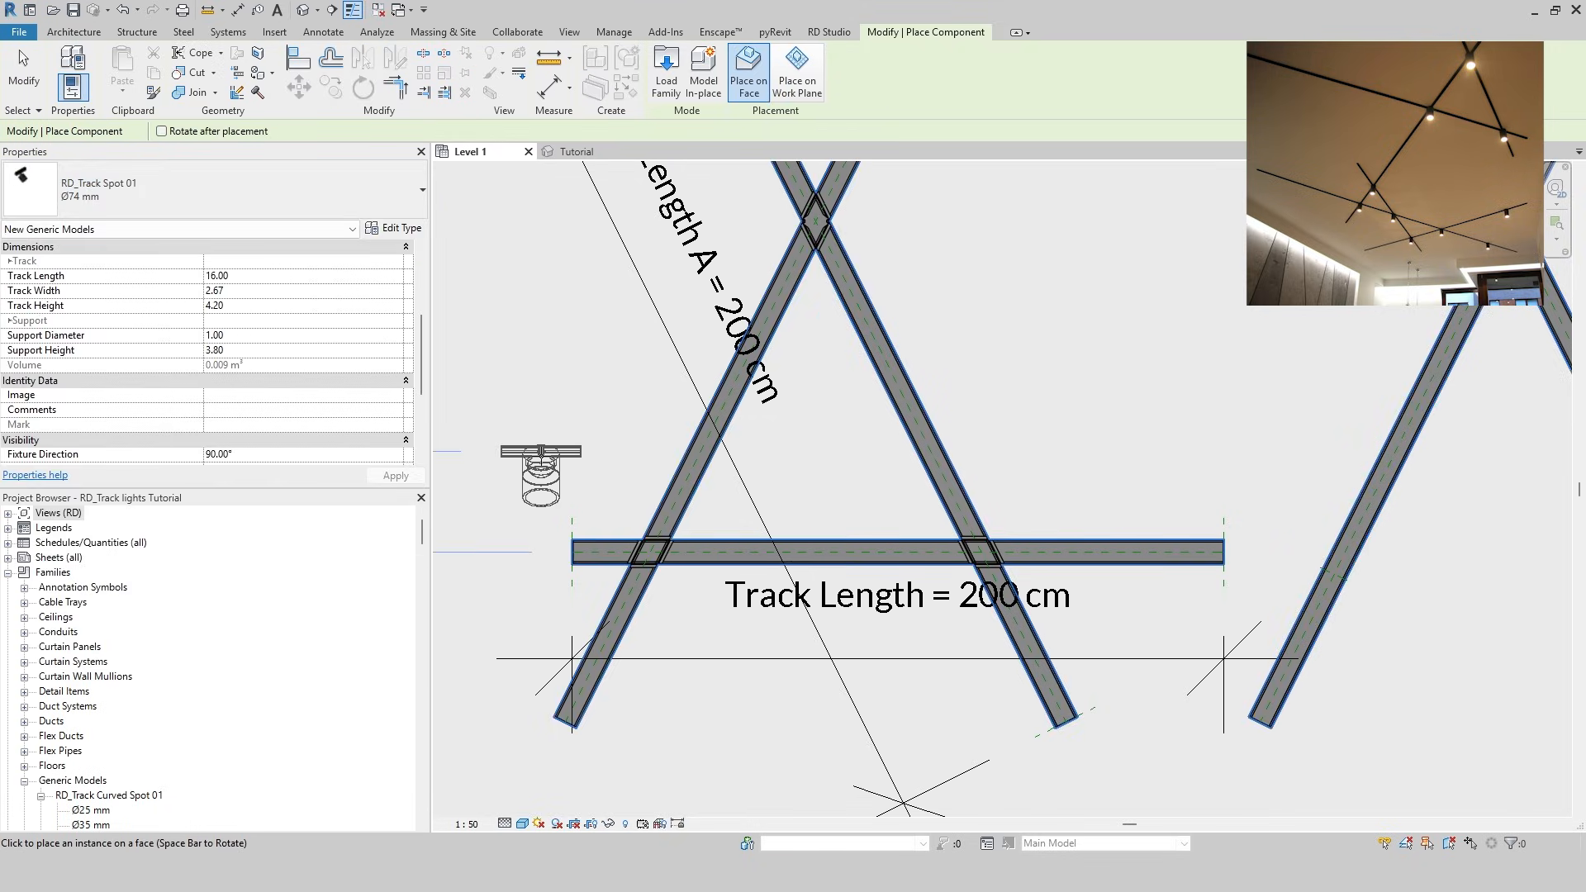
Set the spot's Track Length and Track Width to 4 cm, Fixture Direction to 0° and Fixture Angle to 90°
left_click(271, 277)
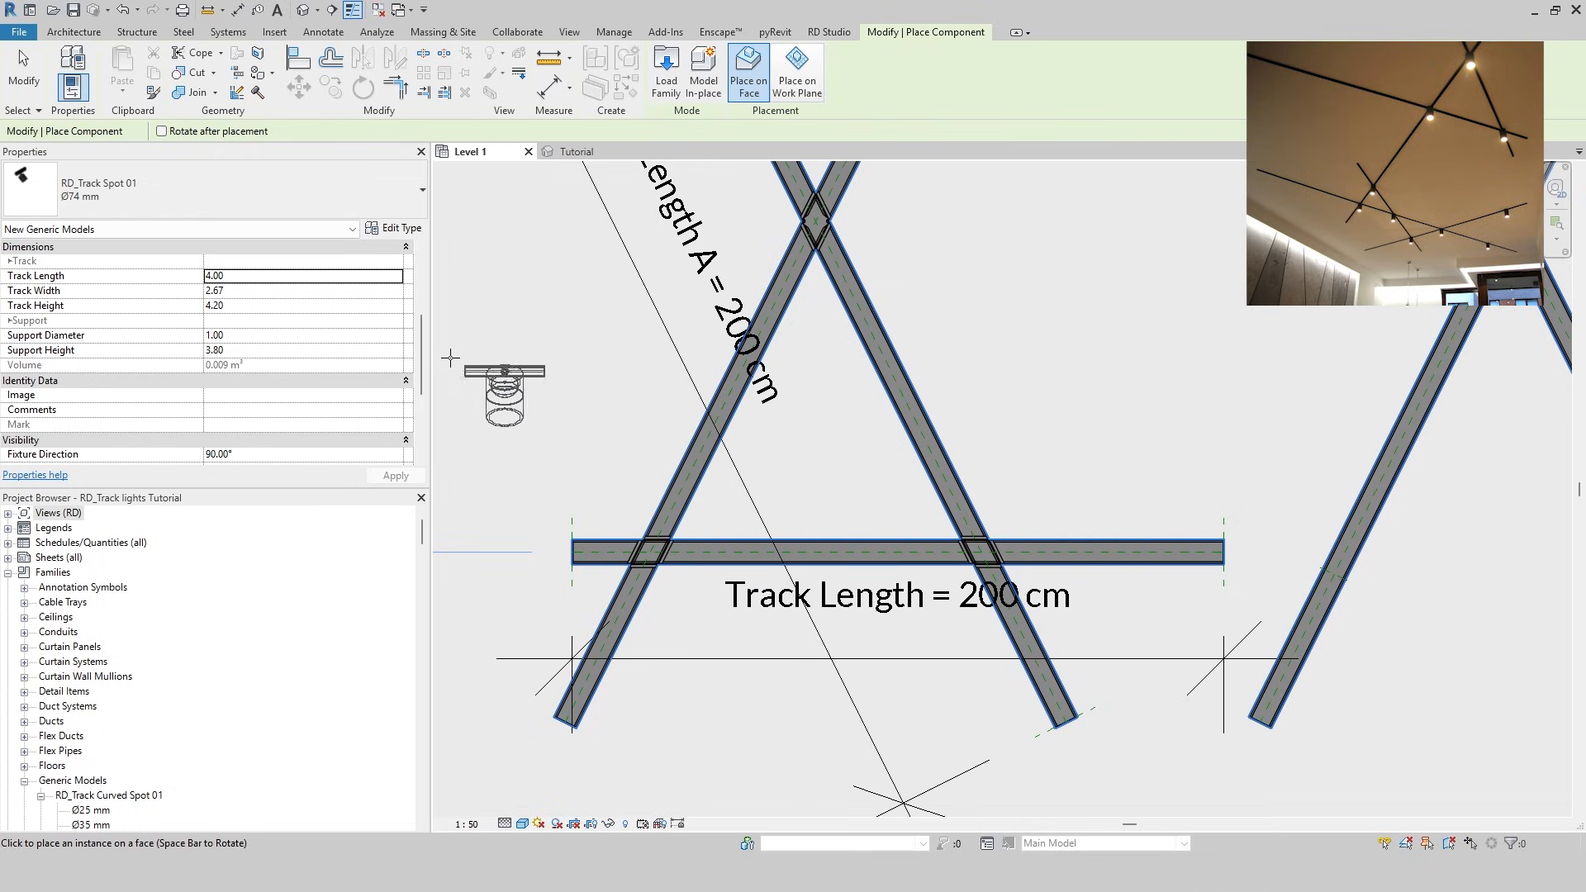
left_click(282, 292)
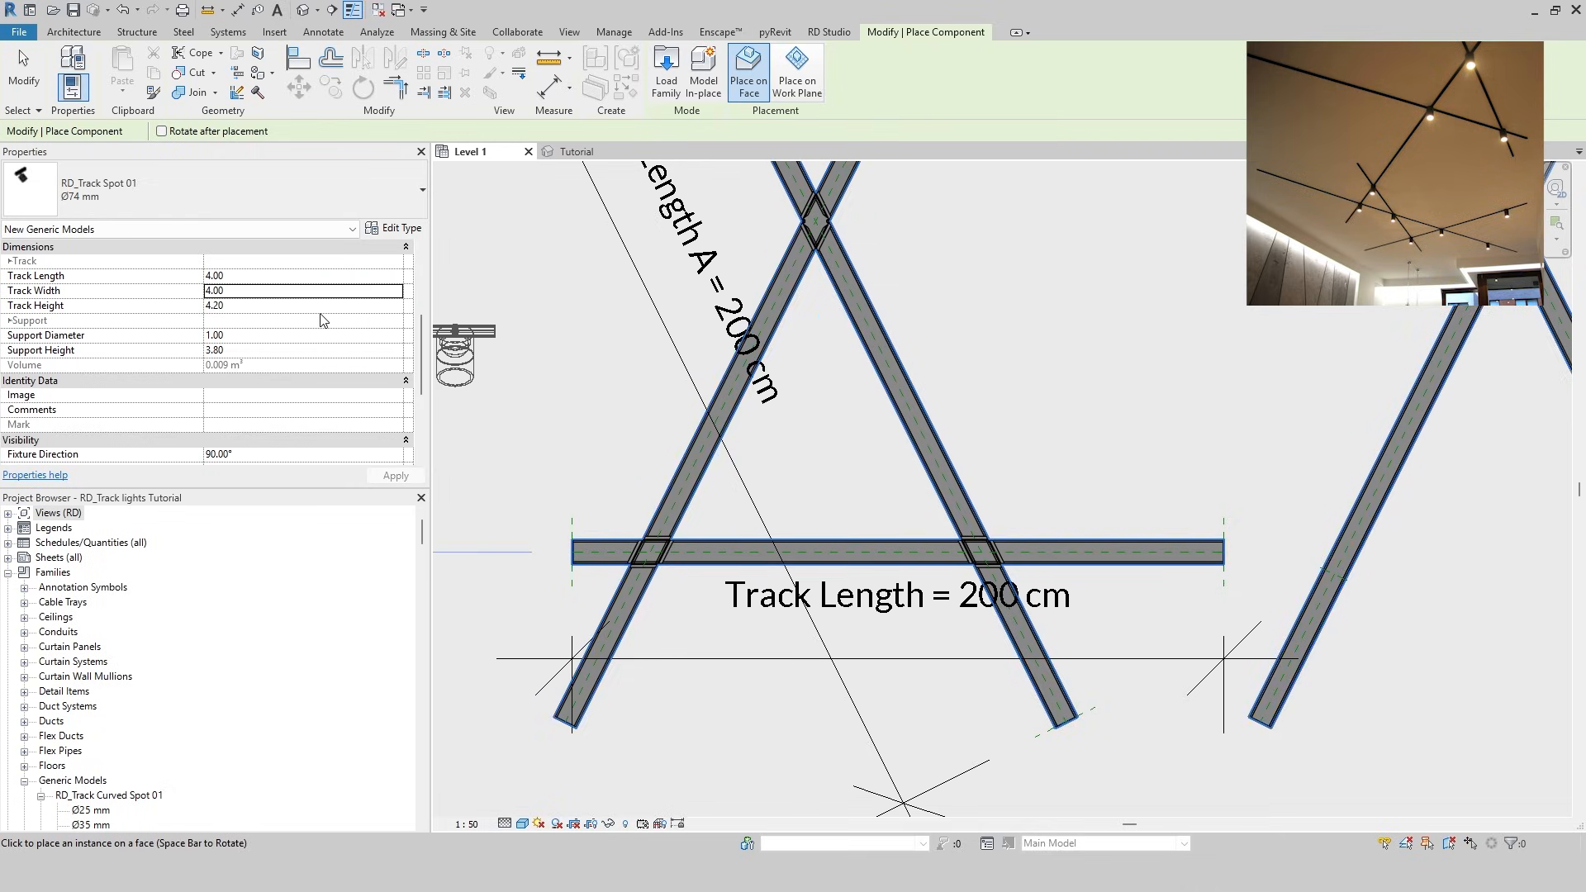
scroll(268, 421, "down", 1)
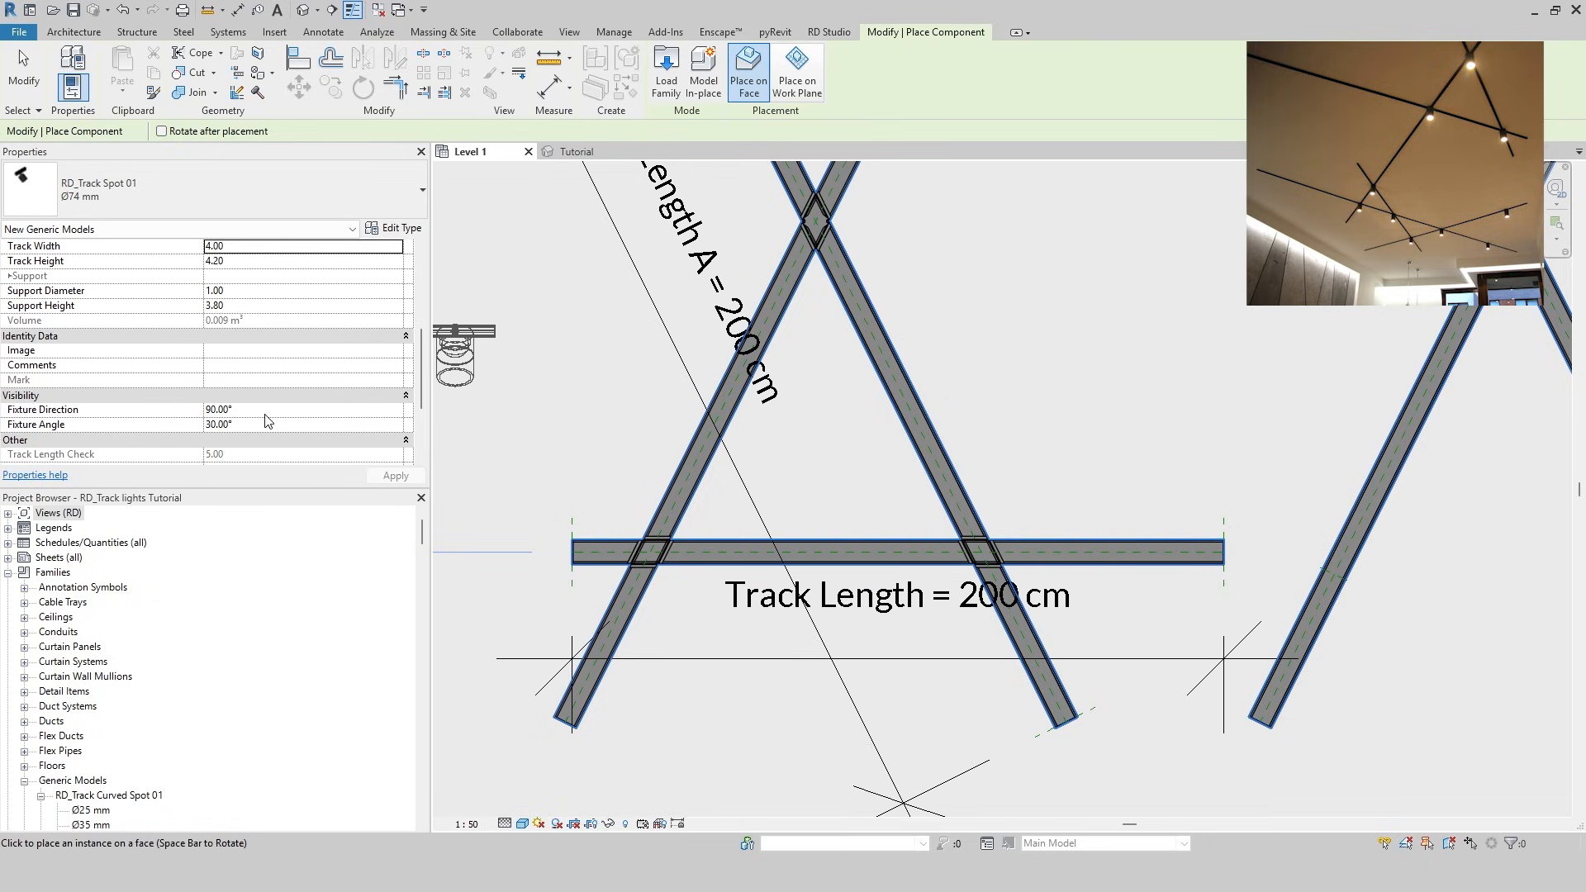
left_click(301, 424)
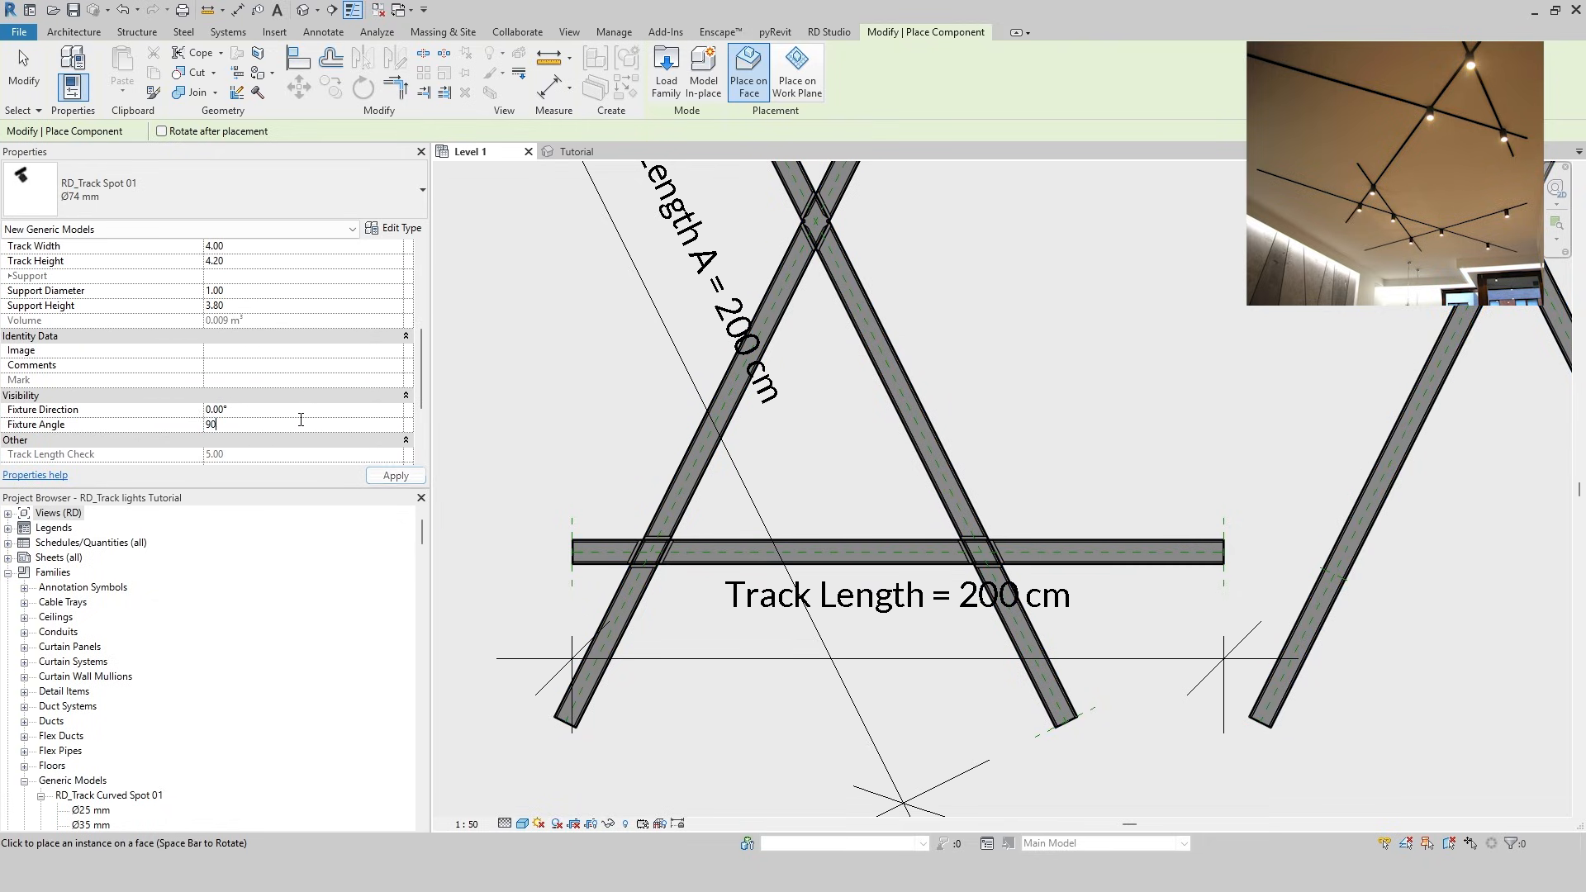
Place a spot at each crossing of the lower linear track with the left X-shape track, and review both in 3D
scroll(644, 547, "up", 4)
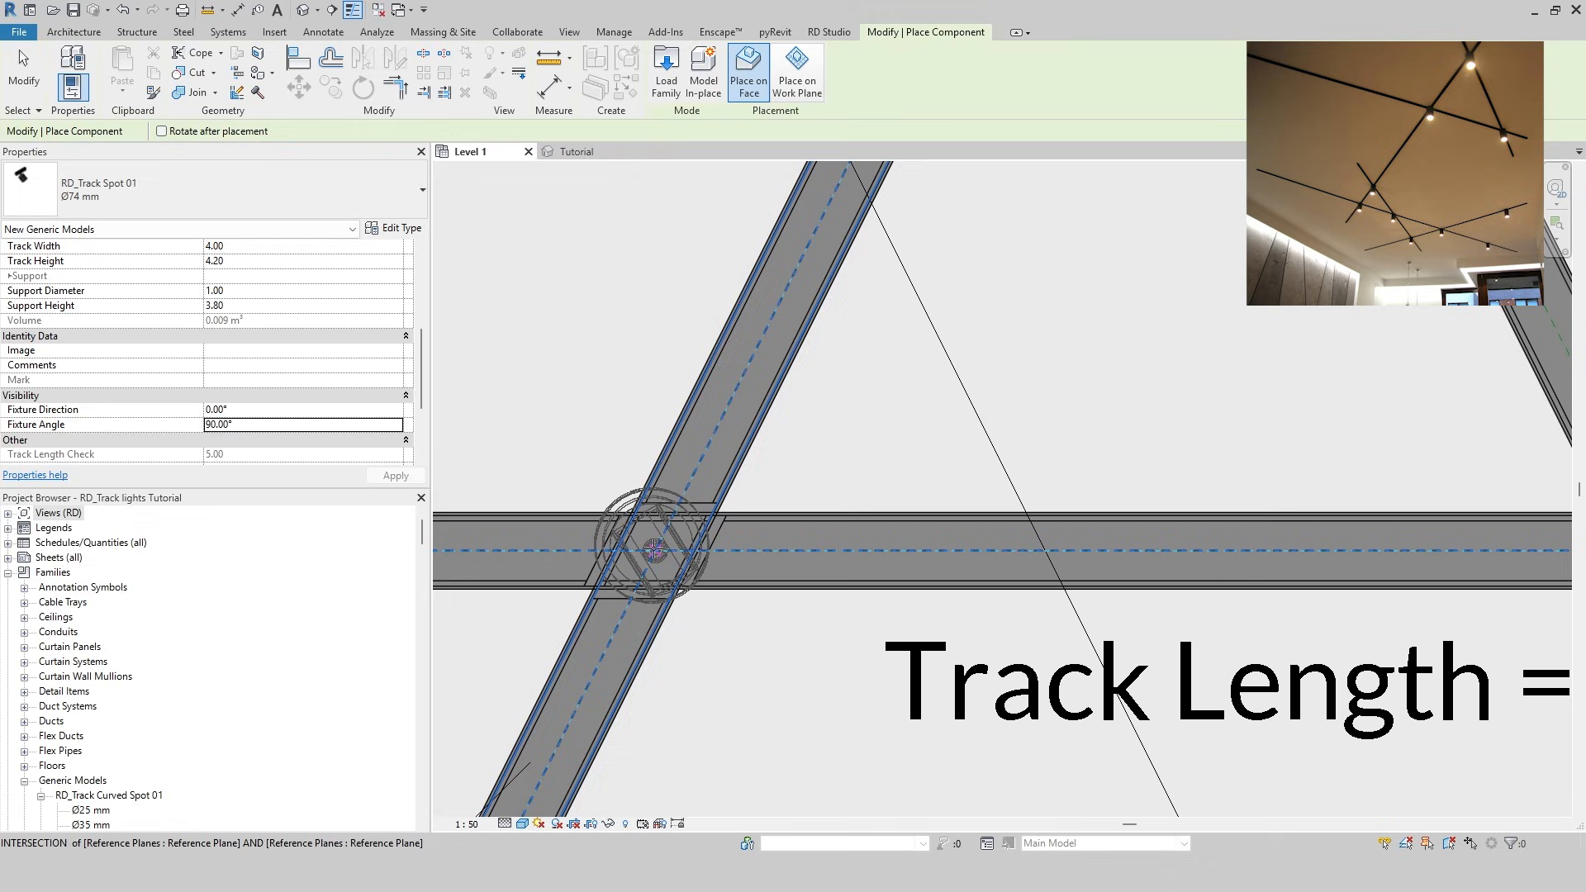
left_click(654, 549)
scroll(654, 549, "down", 3)
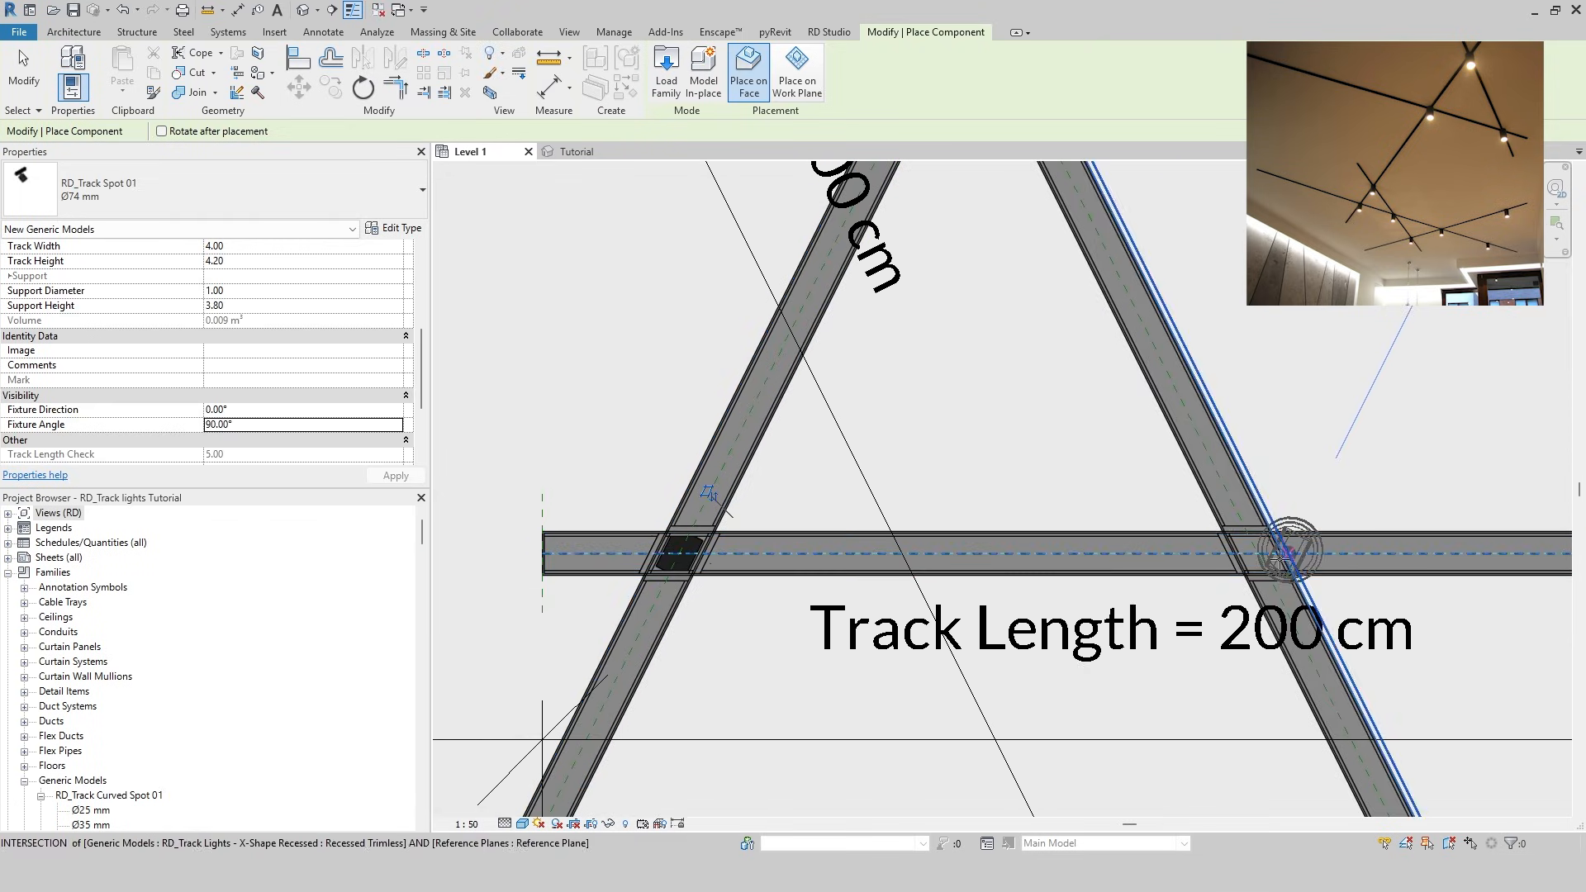
left_click(1257, 552)
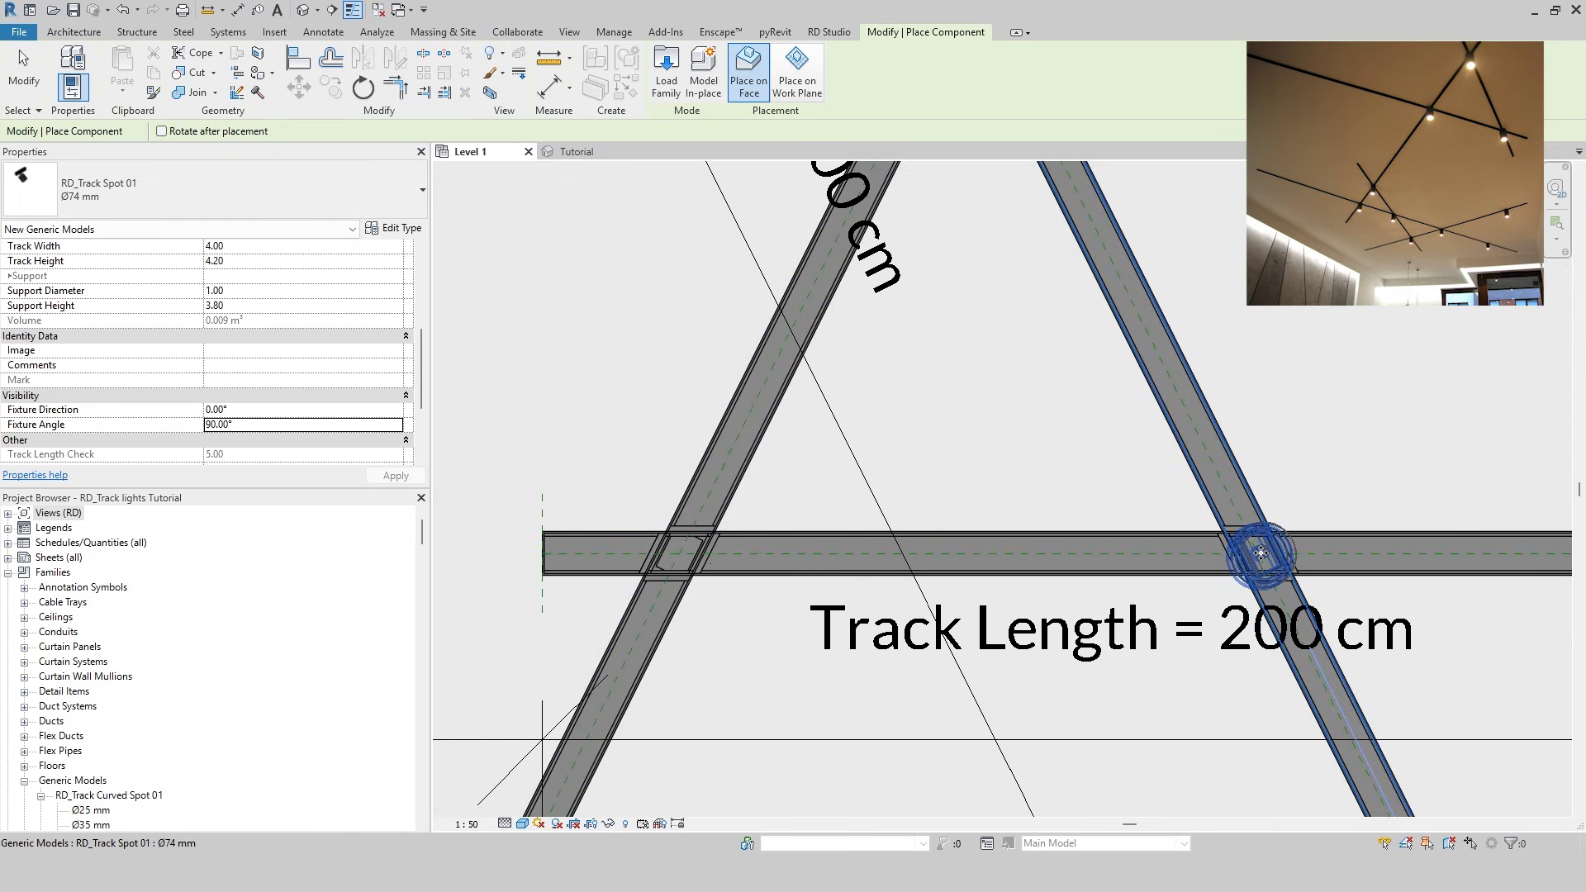
key("Escape")
left_click(1272, 561)
key("Escape")
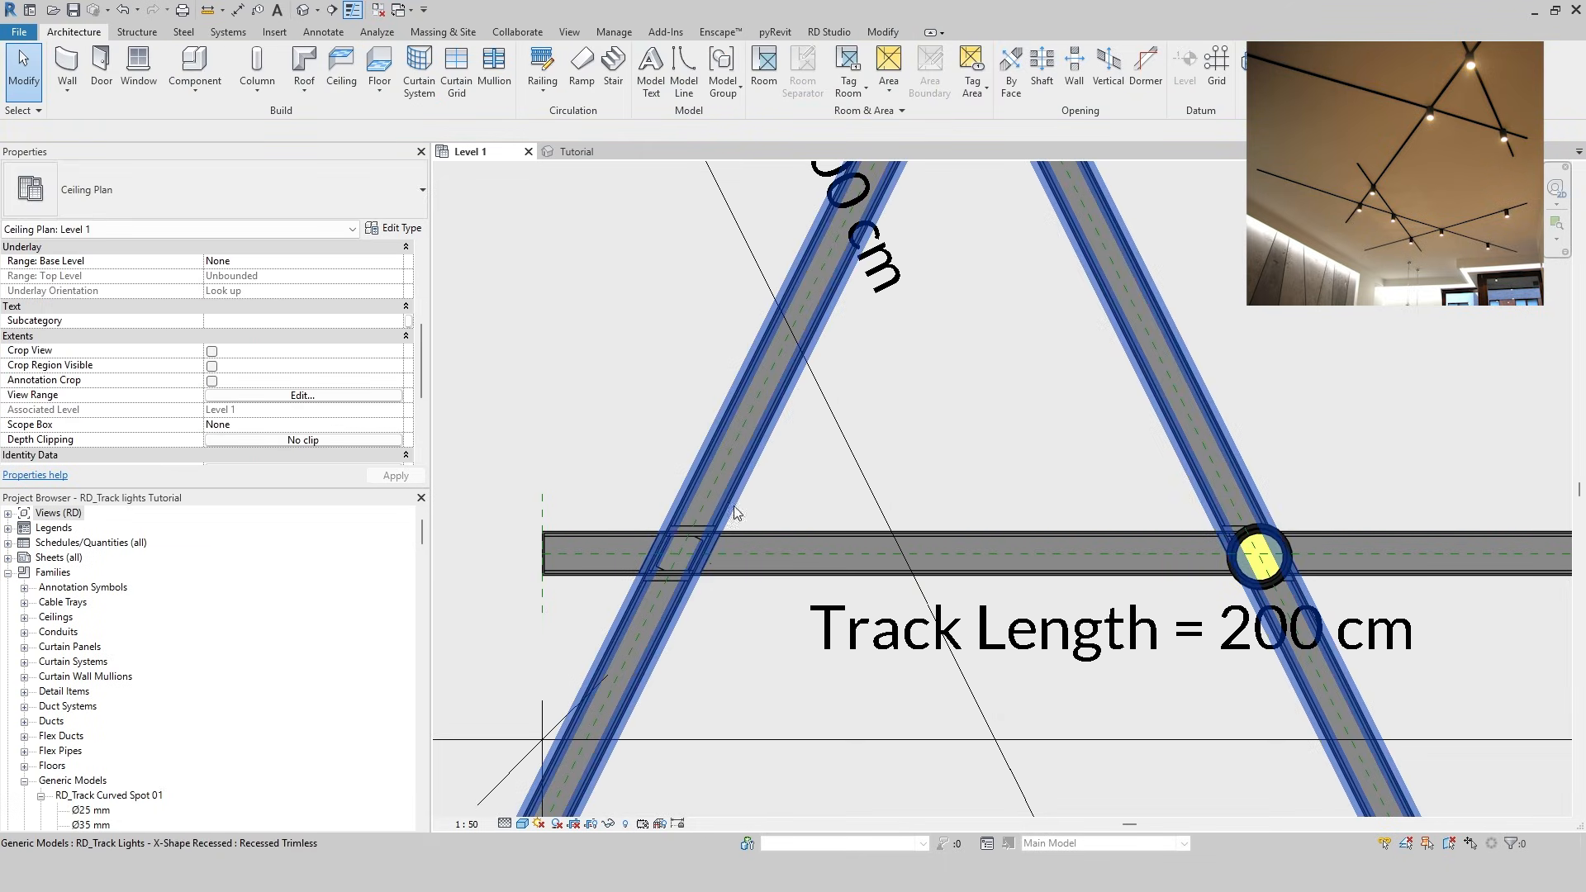
left_click(586, 151)
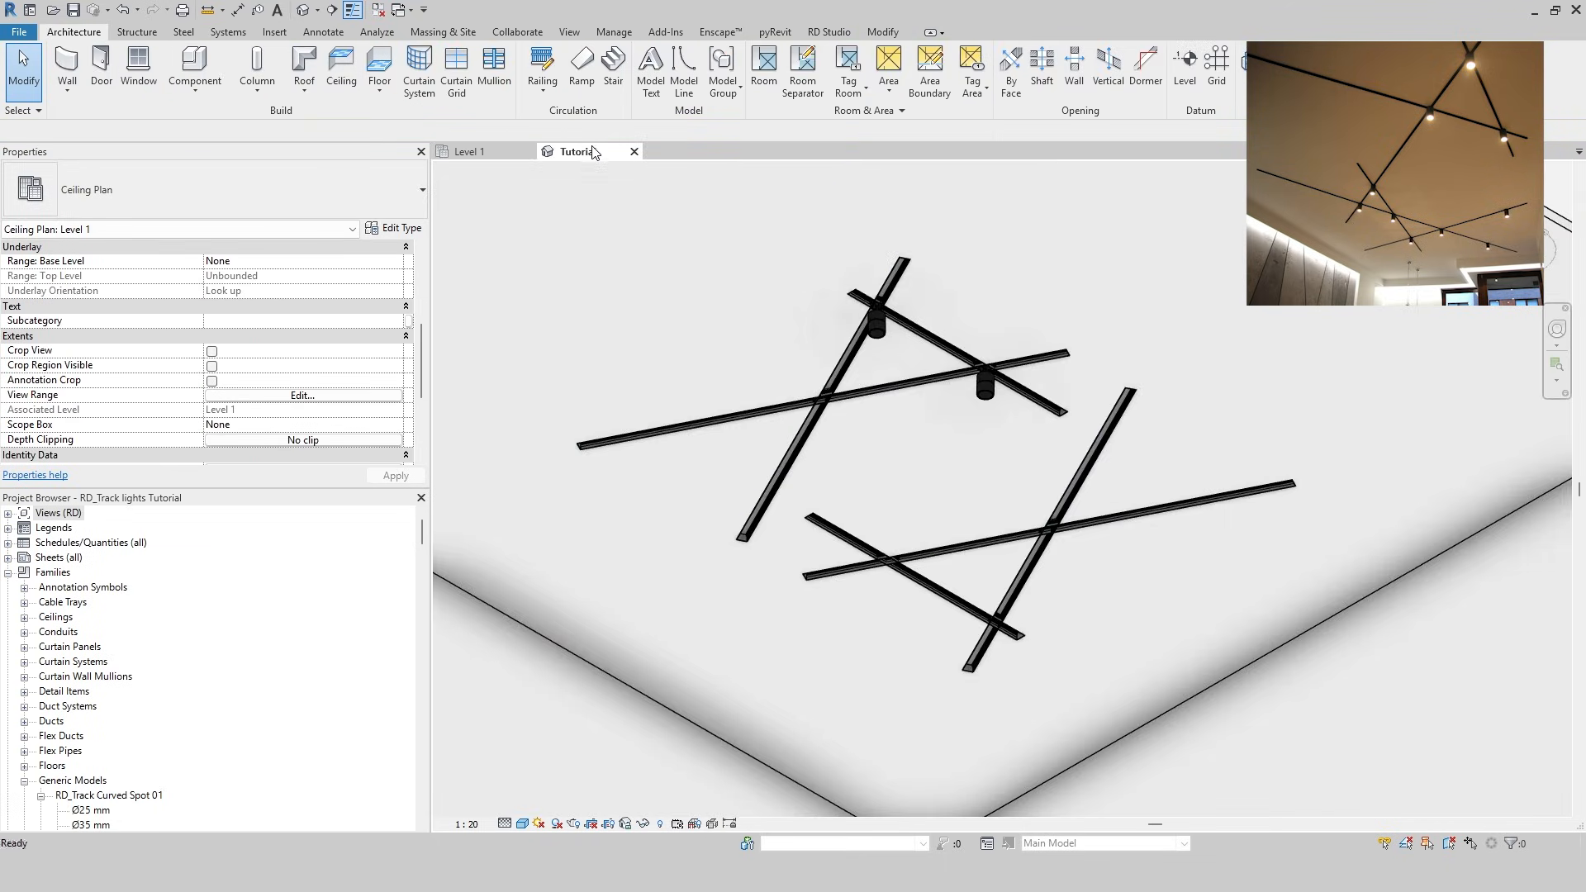
scroll(934, 462, "up", 3)
middle_click_drag(935, 471, 963, 499)
Back in the Level 1 plan, create a similar Ø74 mm spot at the centre of the left X-shape track
left_click(472, 157)
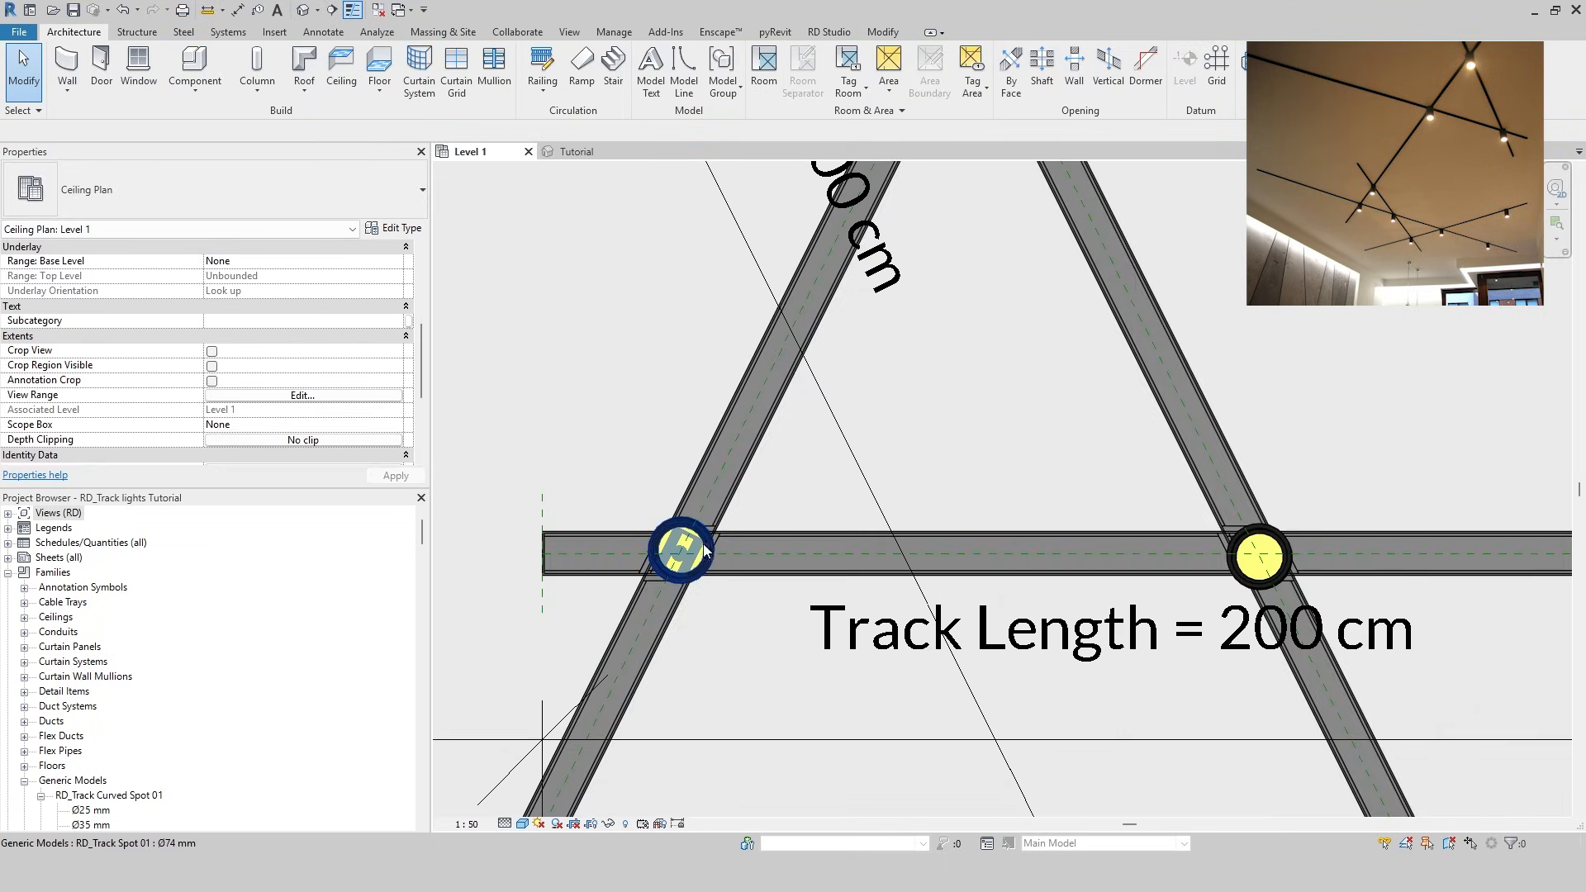
left_click(704, 547)
key("c")
key("s")
scroll(1055, 248, "down", 2)
middle_click_drag(1056, 248, 885, 712)
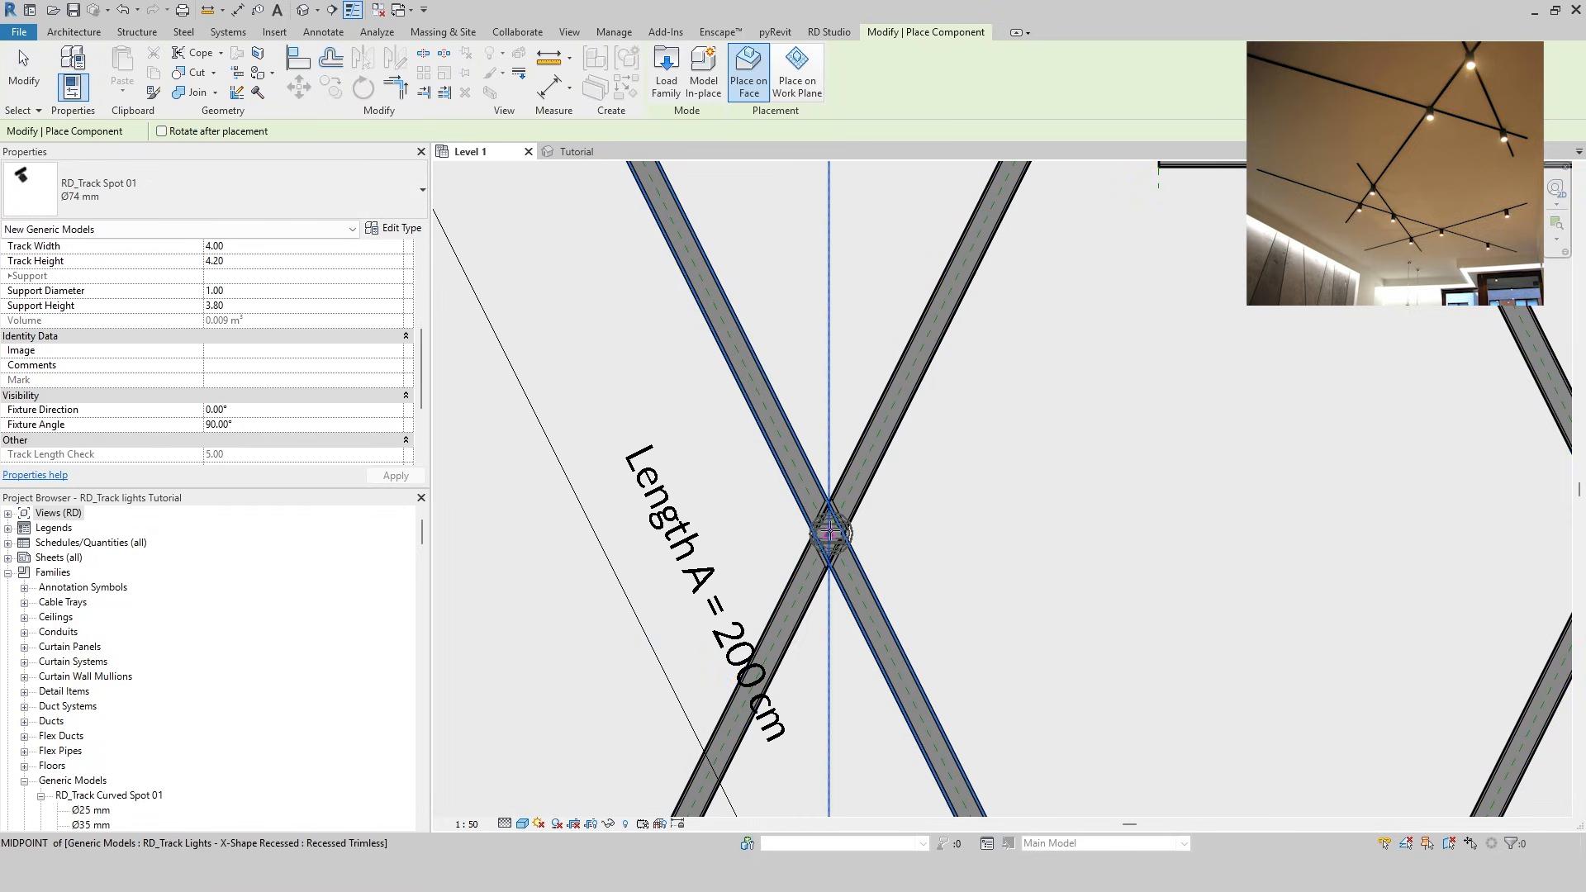
key("Escape")
key("Escape")
left_click(829, 534)
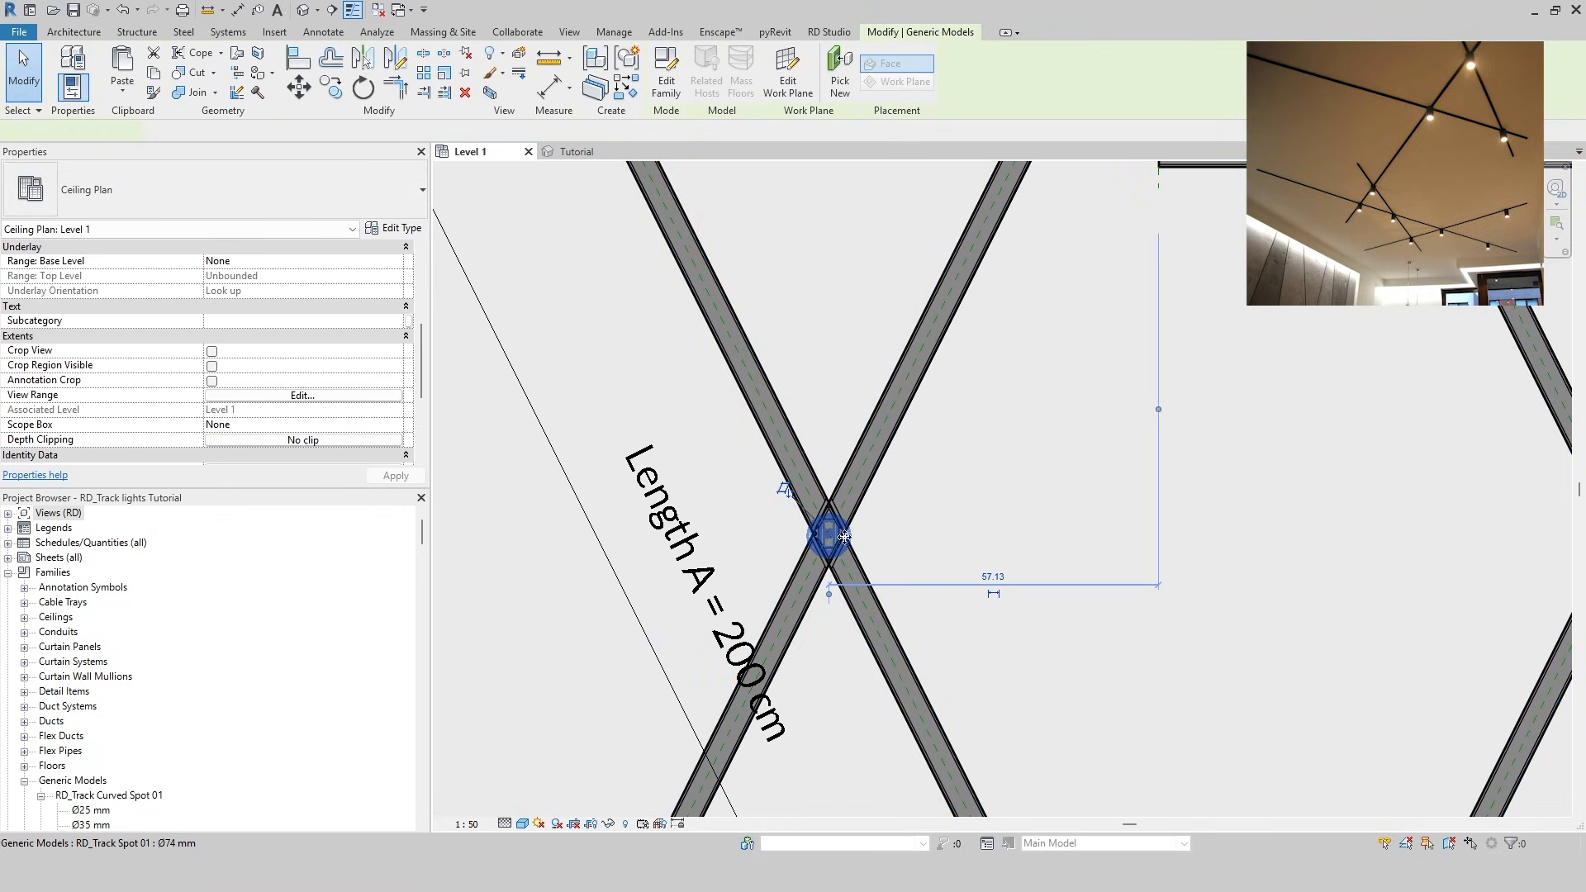
left_click(954, 516)
Place a Ø74 mm spot at the upper-left end of the left X-shape track and align it with the track end
scroll(996, 502, "down", 2)
left_click(885, 522)
middle_click_drag(775, 334, 616, 484)
key("c")
key("s")
scroll(546, 303, "up", 4)
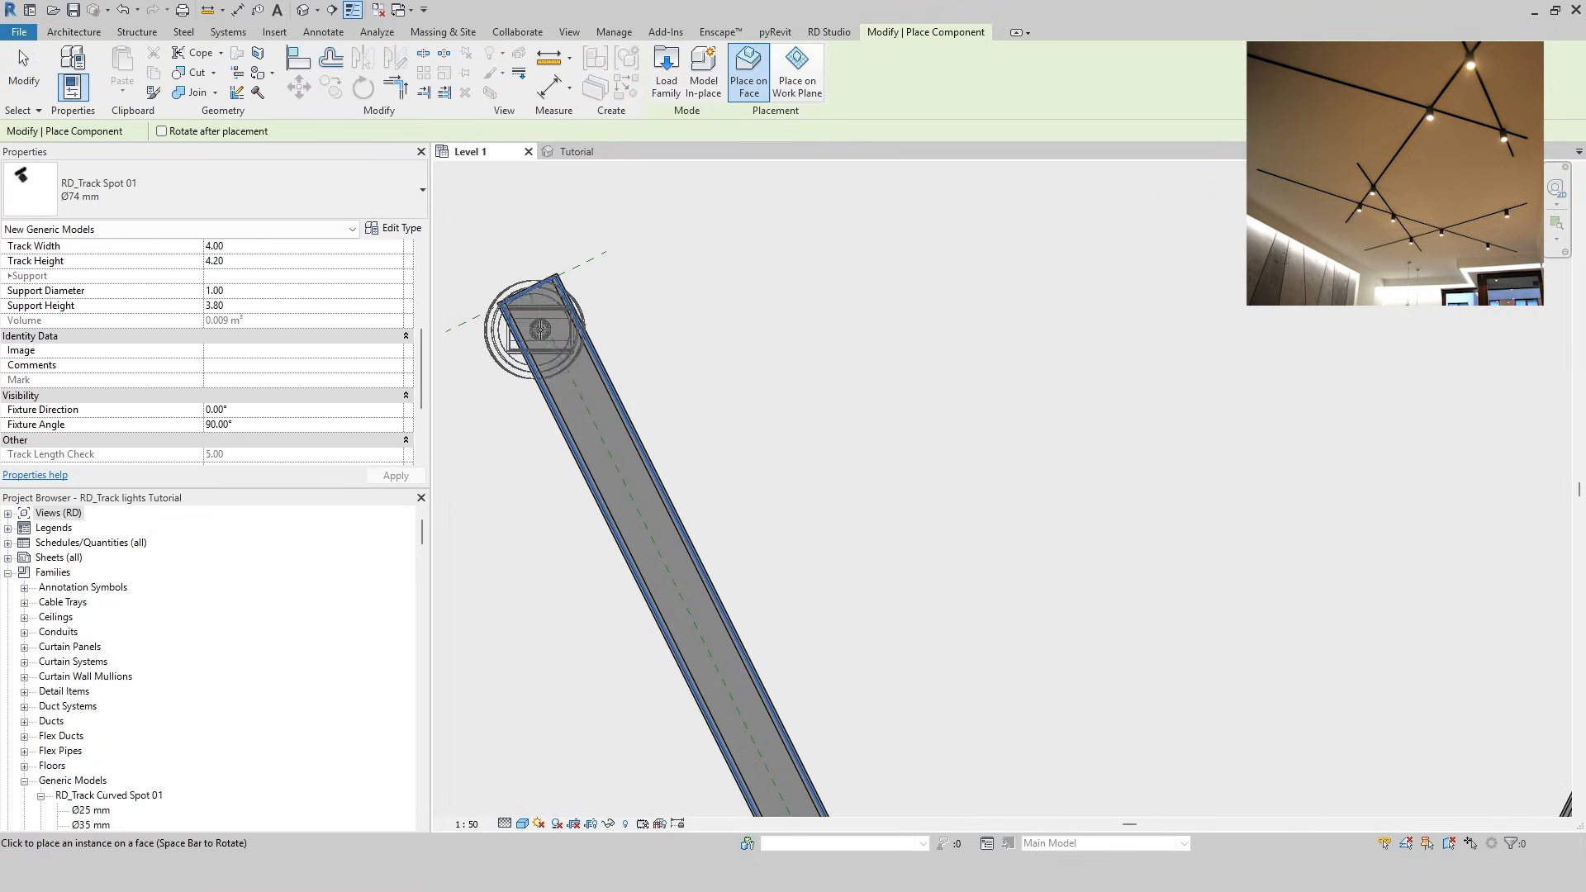
key("Escape")
key("Escape")
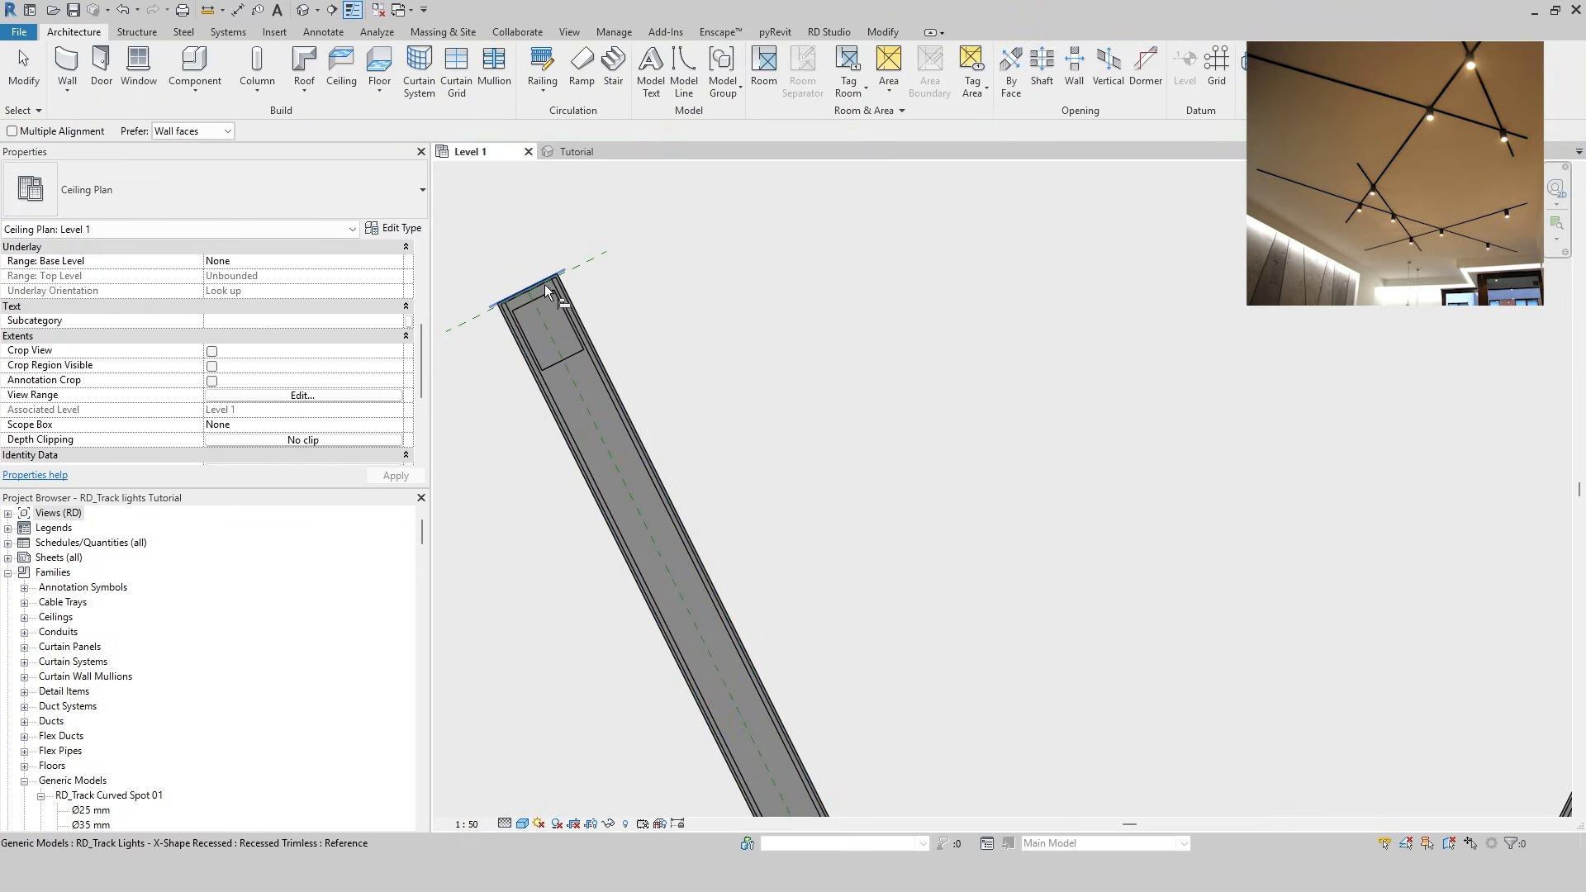
left_click(573, 353)
Create a similar Ø74 mm spot at the upper-right end of the left X-shape track and align it with the track end
scroll(620, 368, "down", 2)
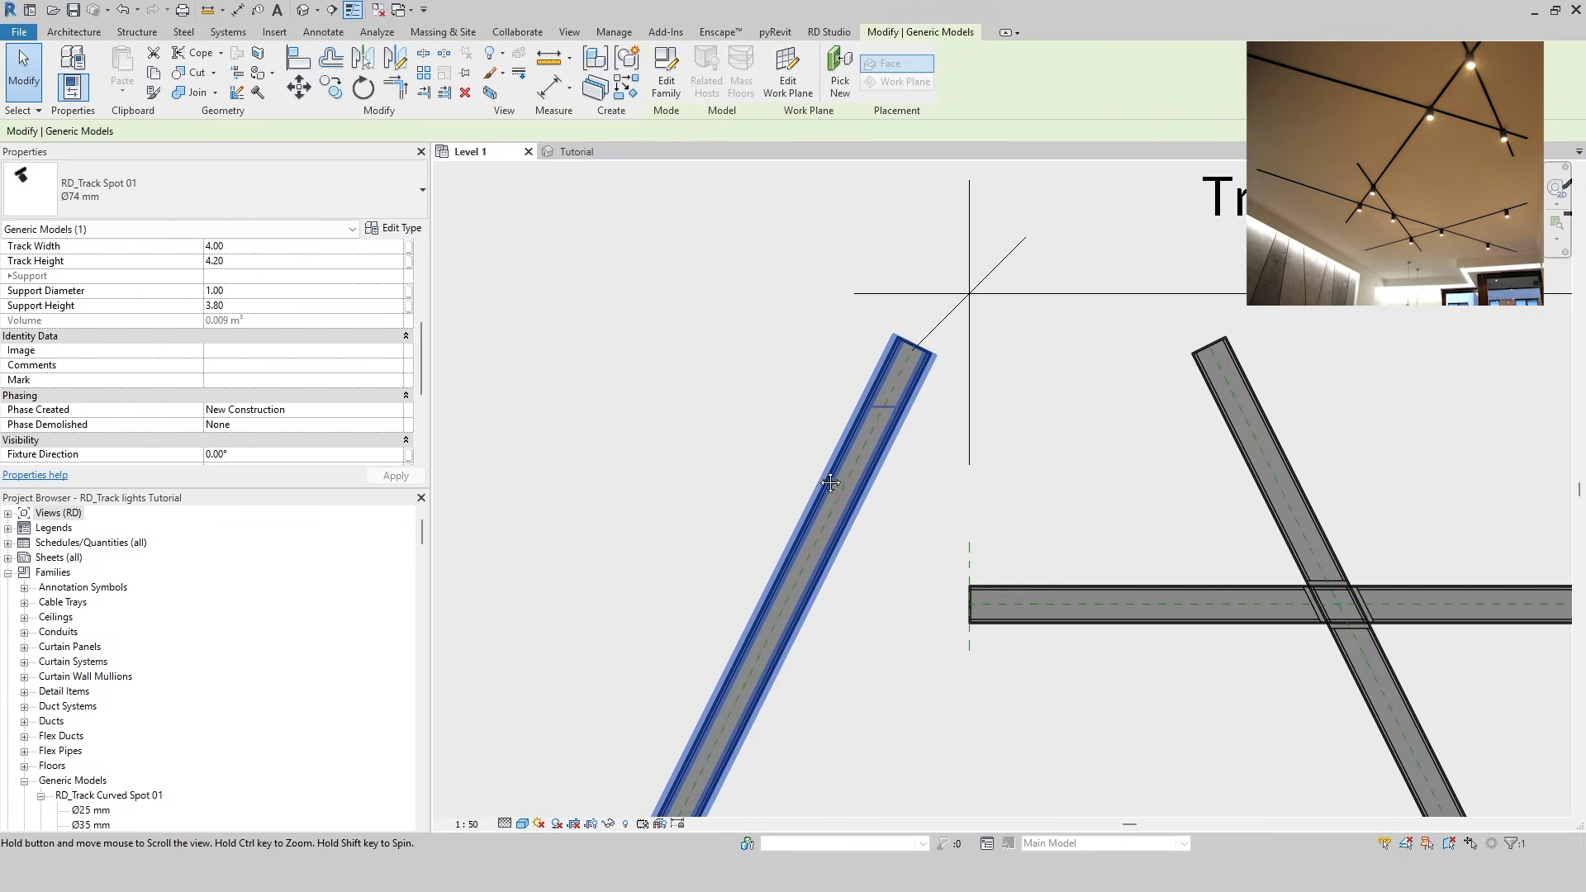
key("c")
key("s")
scroll(909, 363, "up", 2)
key("Escape")
key("Escape")
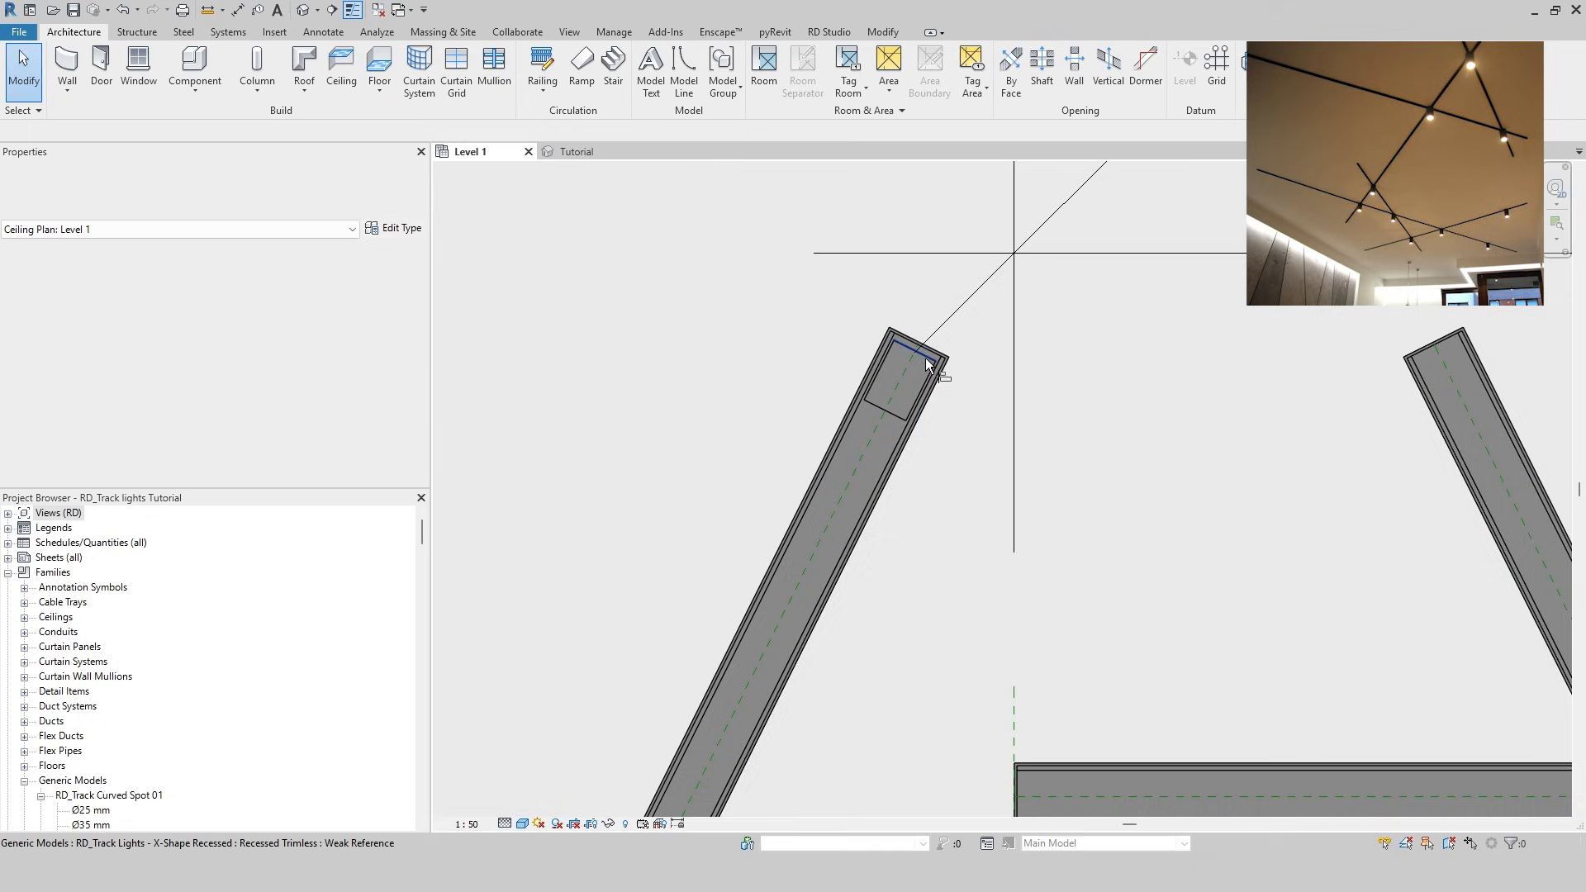
key("Escape")
key("Escape")
left_click(893, 383)
scroll(814, 483, "down", 3)
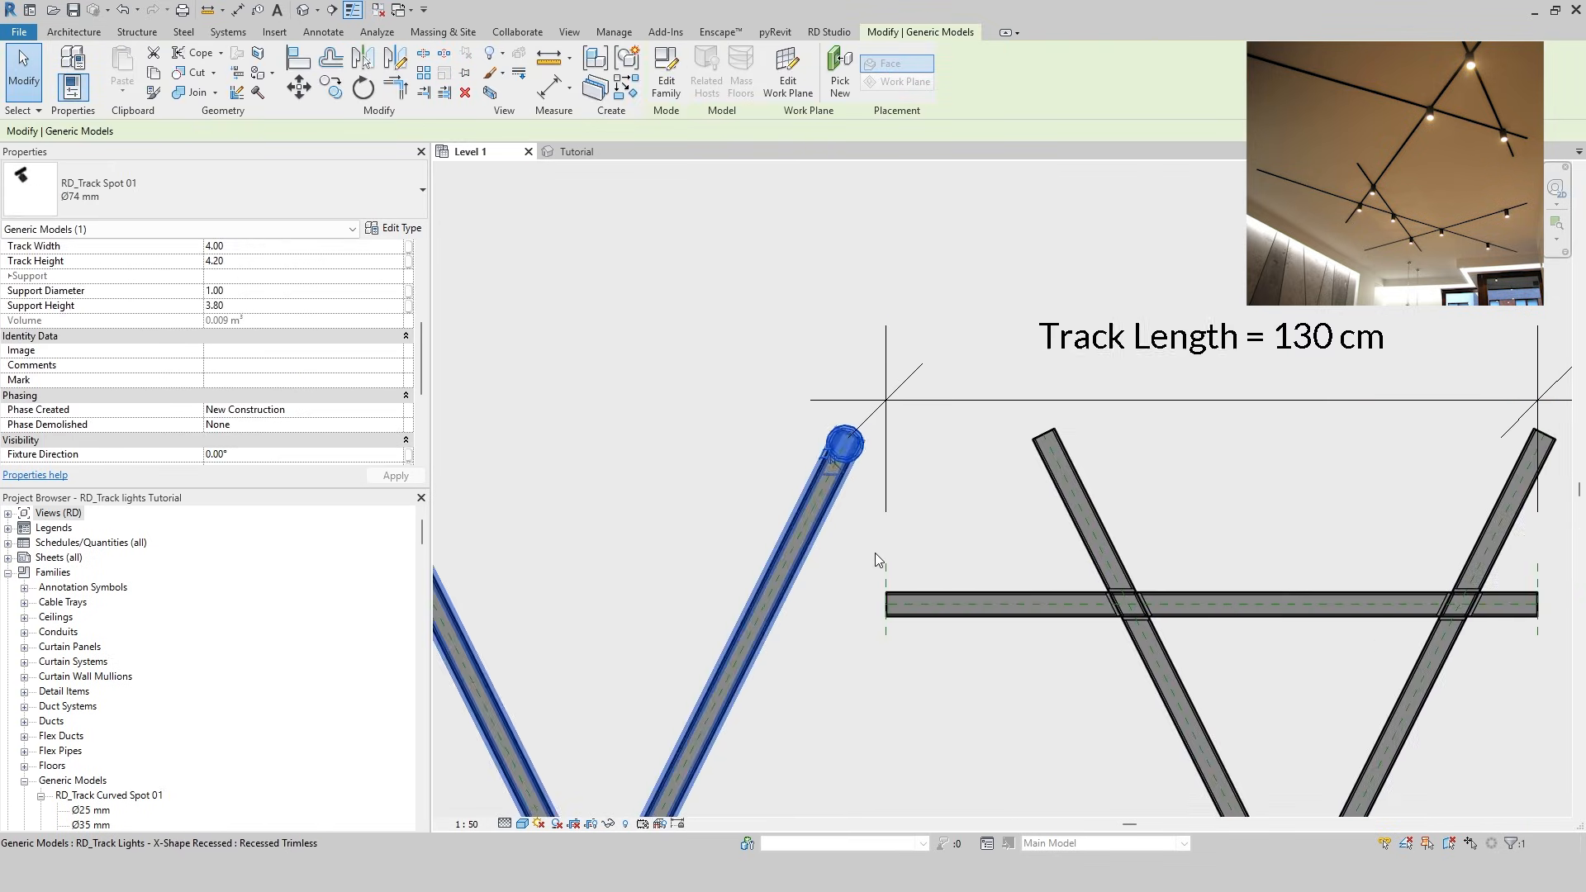
Place spots at the upper linear track's left end and its crossing with the right X-shape track's left arm, aligning the end spot with the track end
middle_click_drag(1189, 792, 917, 485)
key("c")
key("s")
middle_click_drag(841, 232, 870, 475)
scroll(851, 448, "up", 4)
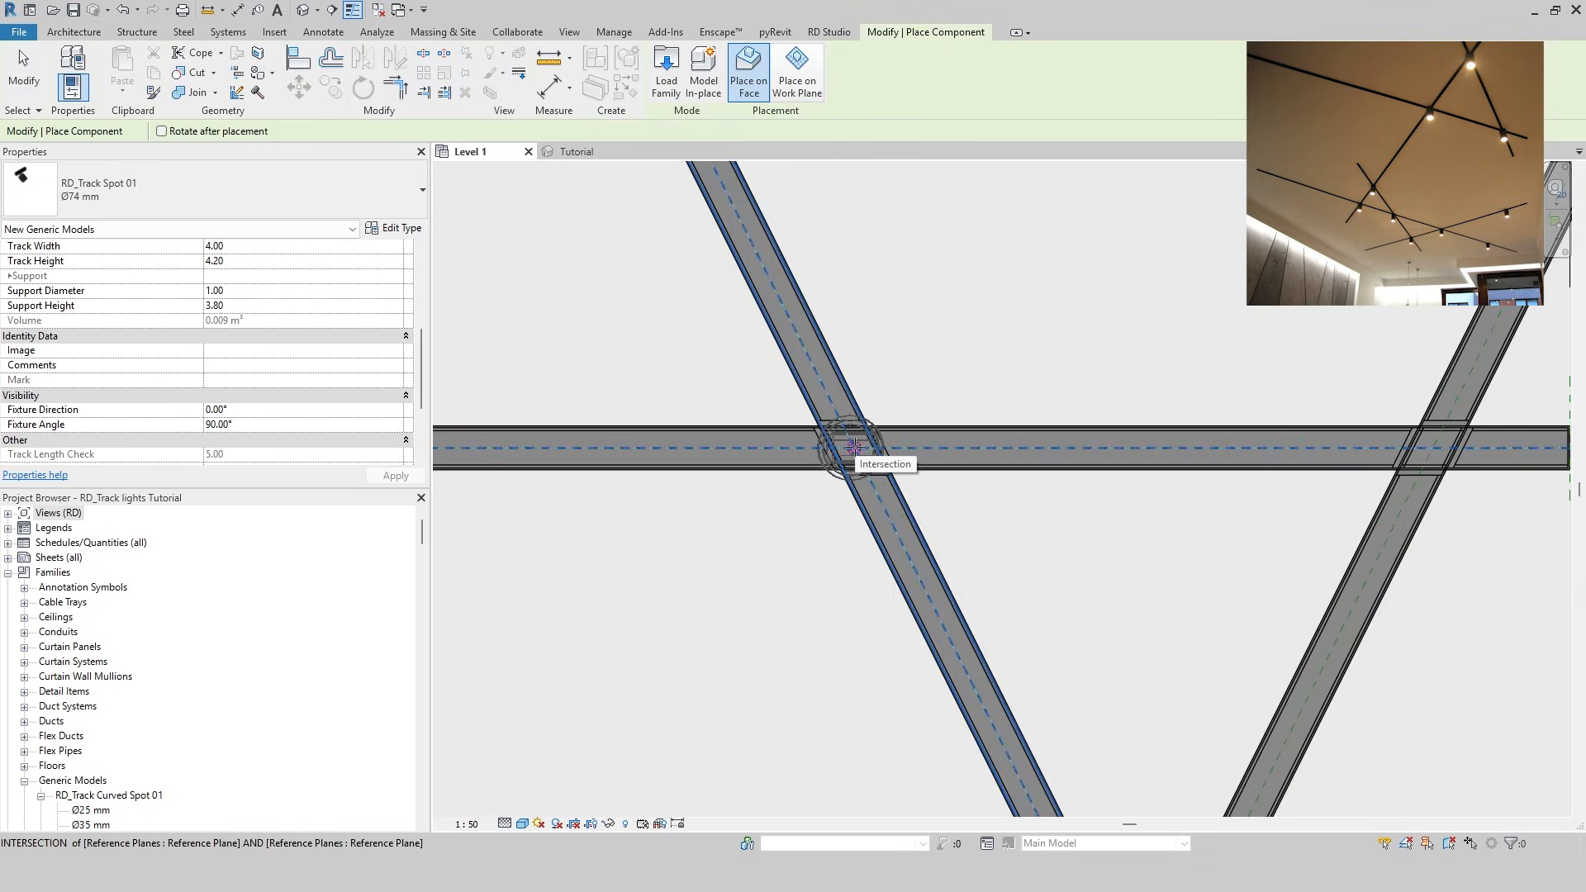
left_click(852, 448)
scroll(863, 452, "down", 2)
key("Escape")
key("Escape")
scroll(535, 453, "up", 3)
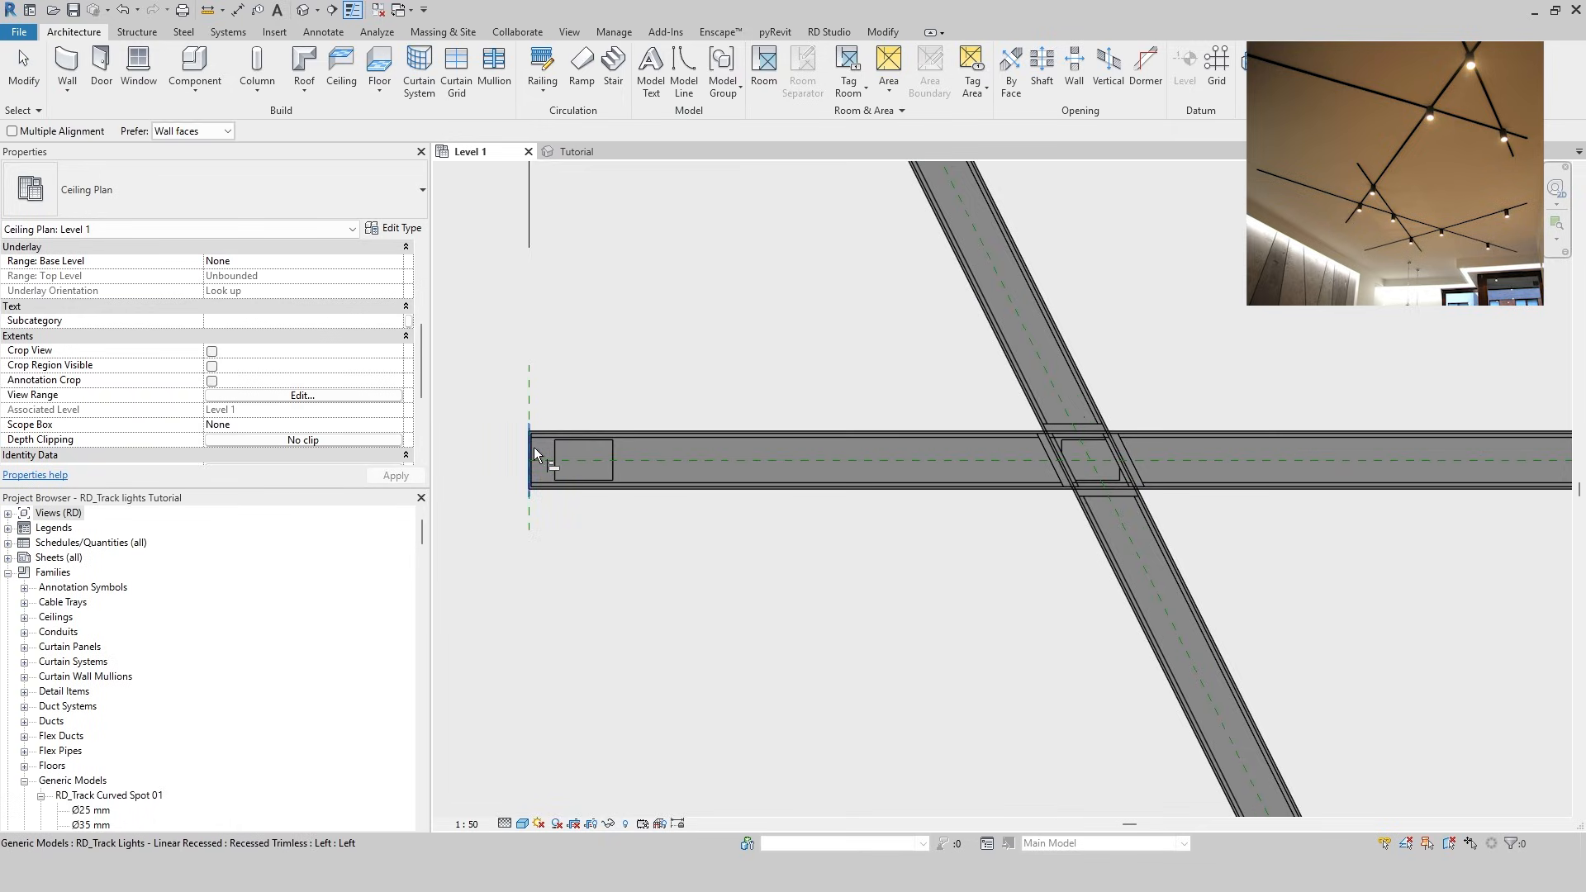
left_click(554, 454)
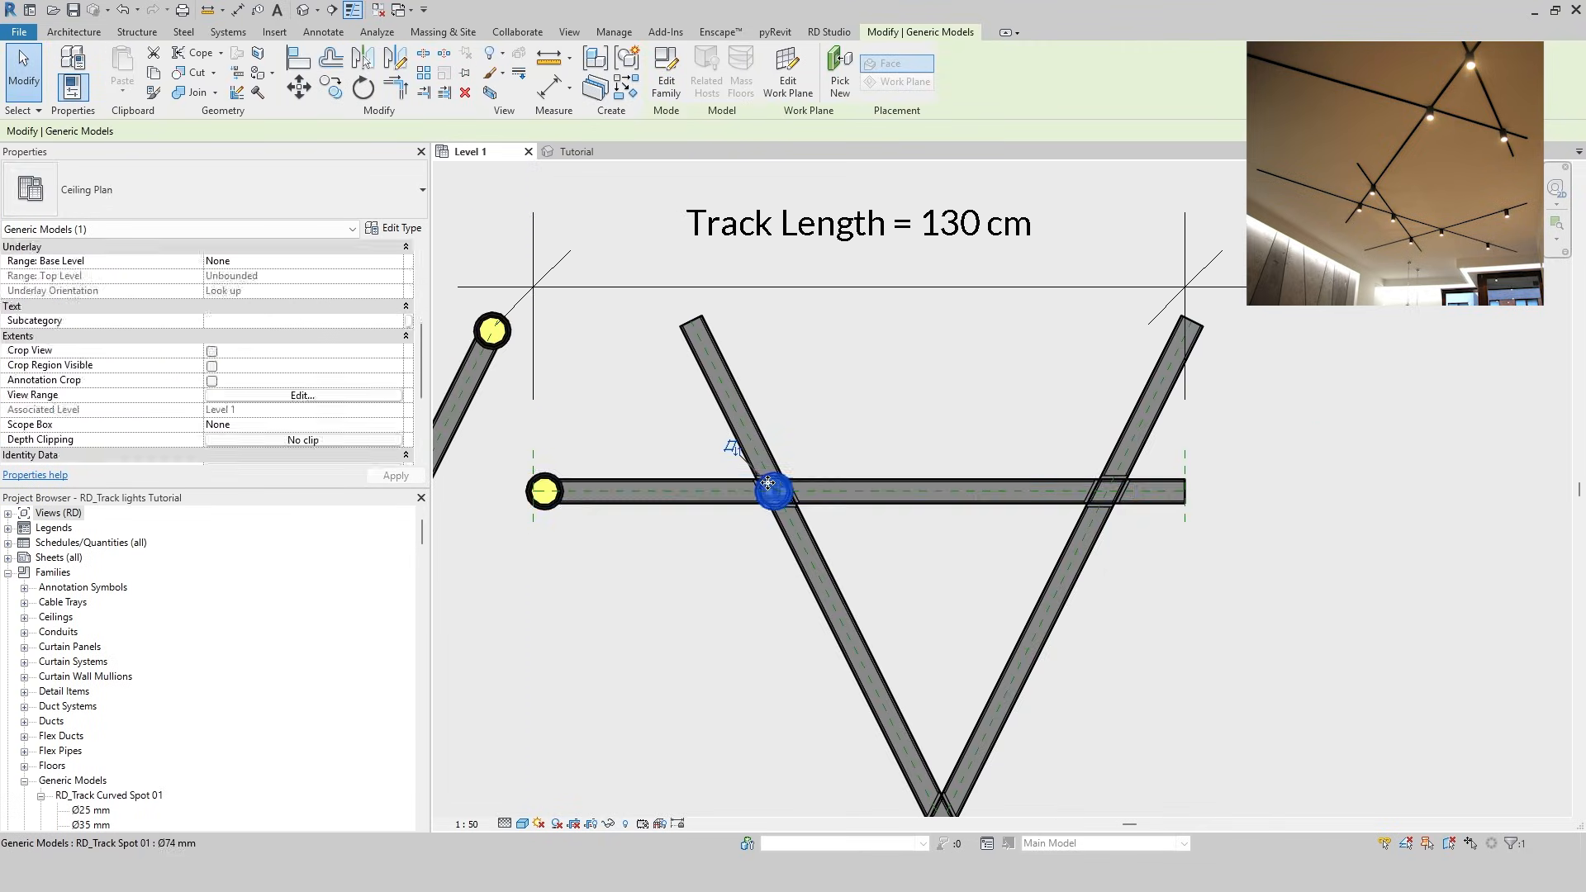
Create a similar spot where the upper linear track crosses the right arm of the right X-shape track
key("c")
key("s")
scroll(1106, 493, "up", 2)
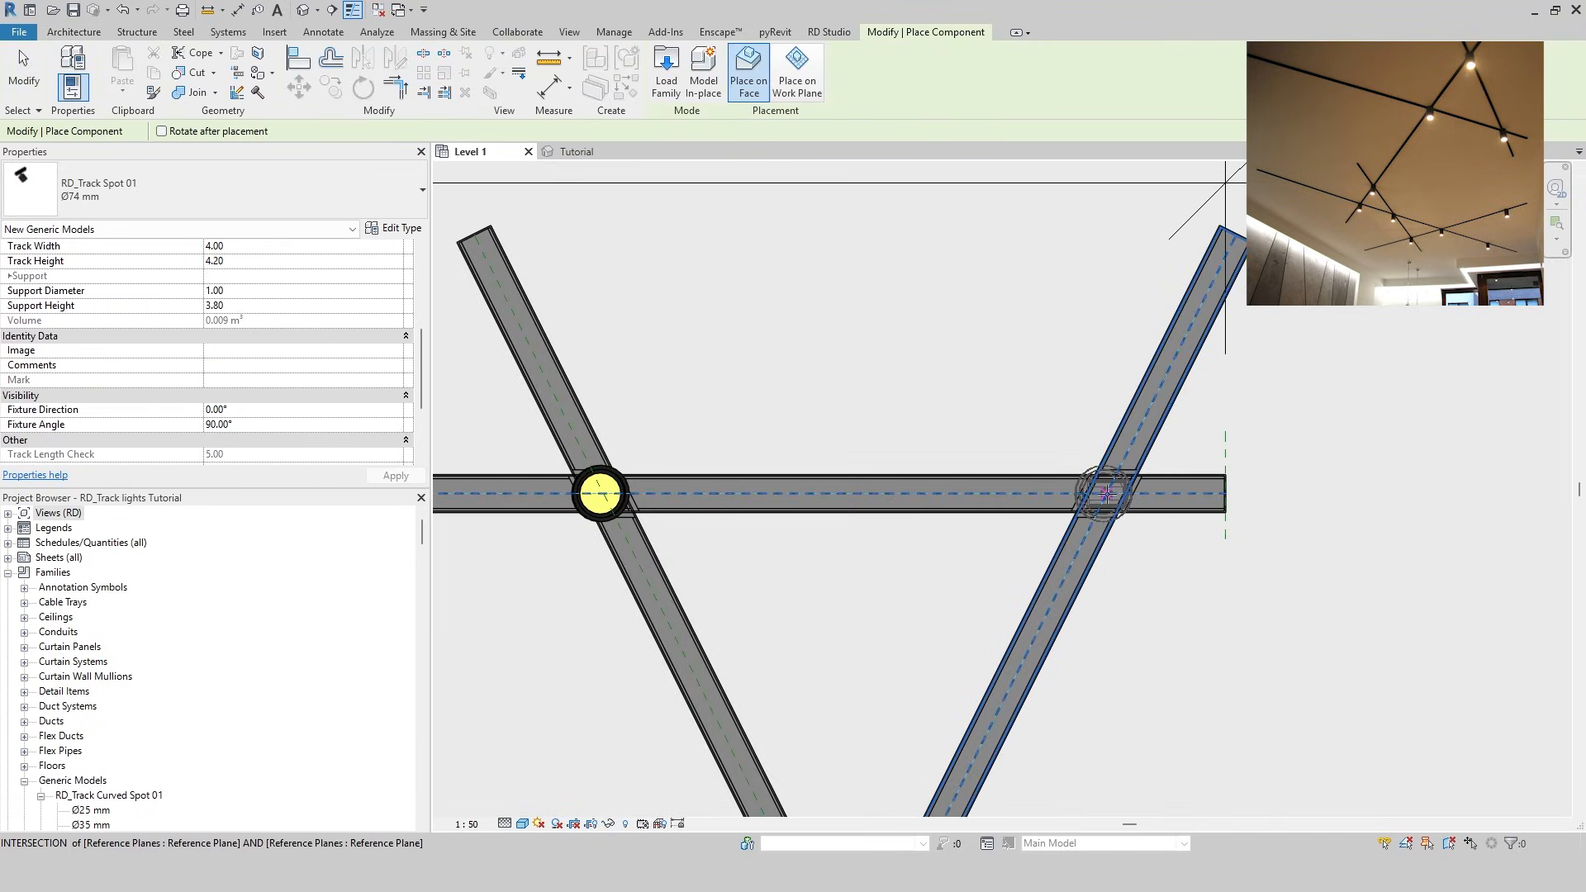
left_click(1107, 493)
key("Escape")
key("Escape")
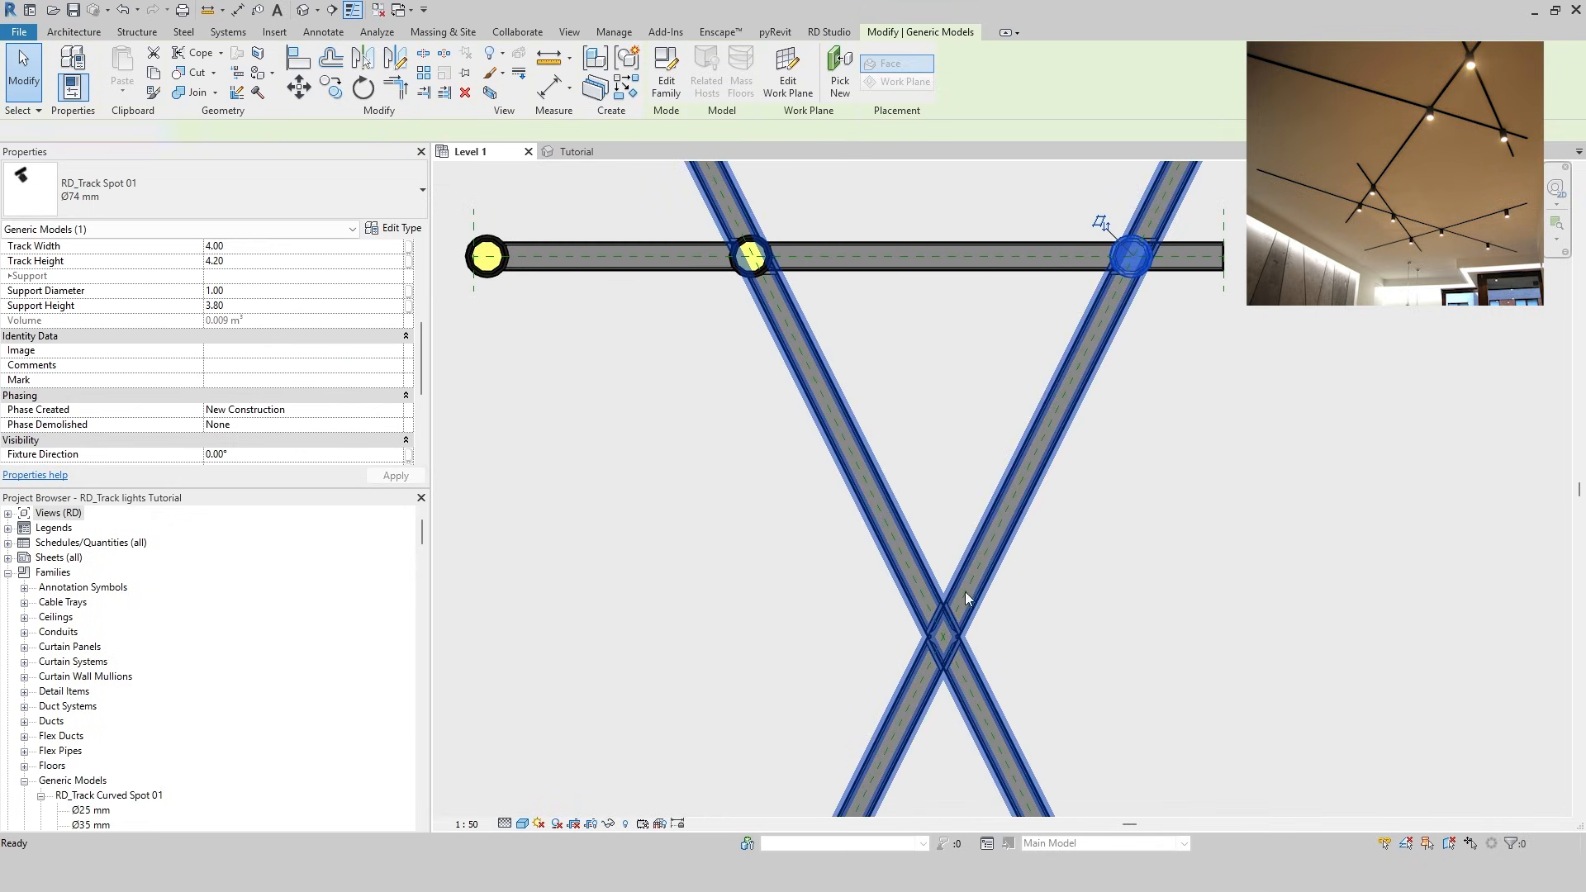
Create a similar Ø74 mm spot at the centre crossing of the right X-shape track
key("c")
key("s")
left_click(942, 636)
key("Escape")
key("Escape")
Create a similar spot partway down the lower-left arm of the right X-shape track
left_click(940, 634)
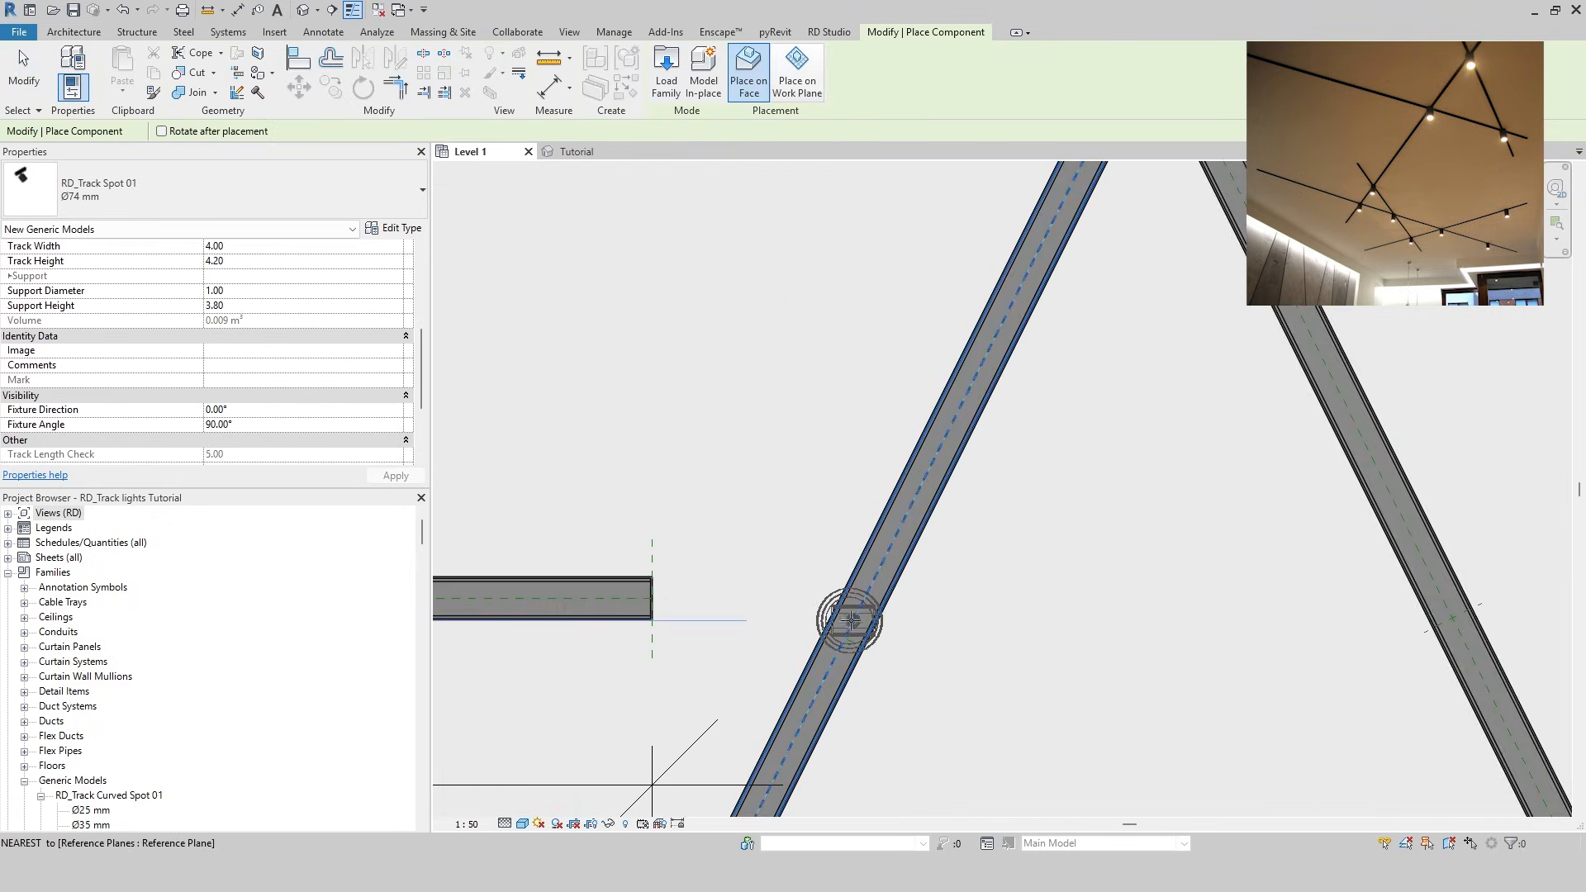
scroll(851, 620, "up", 2)
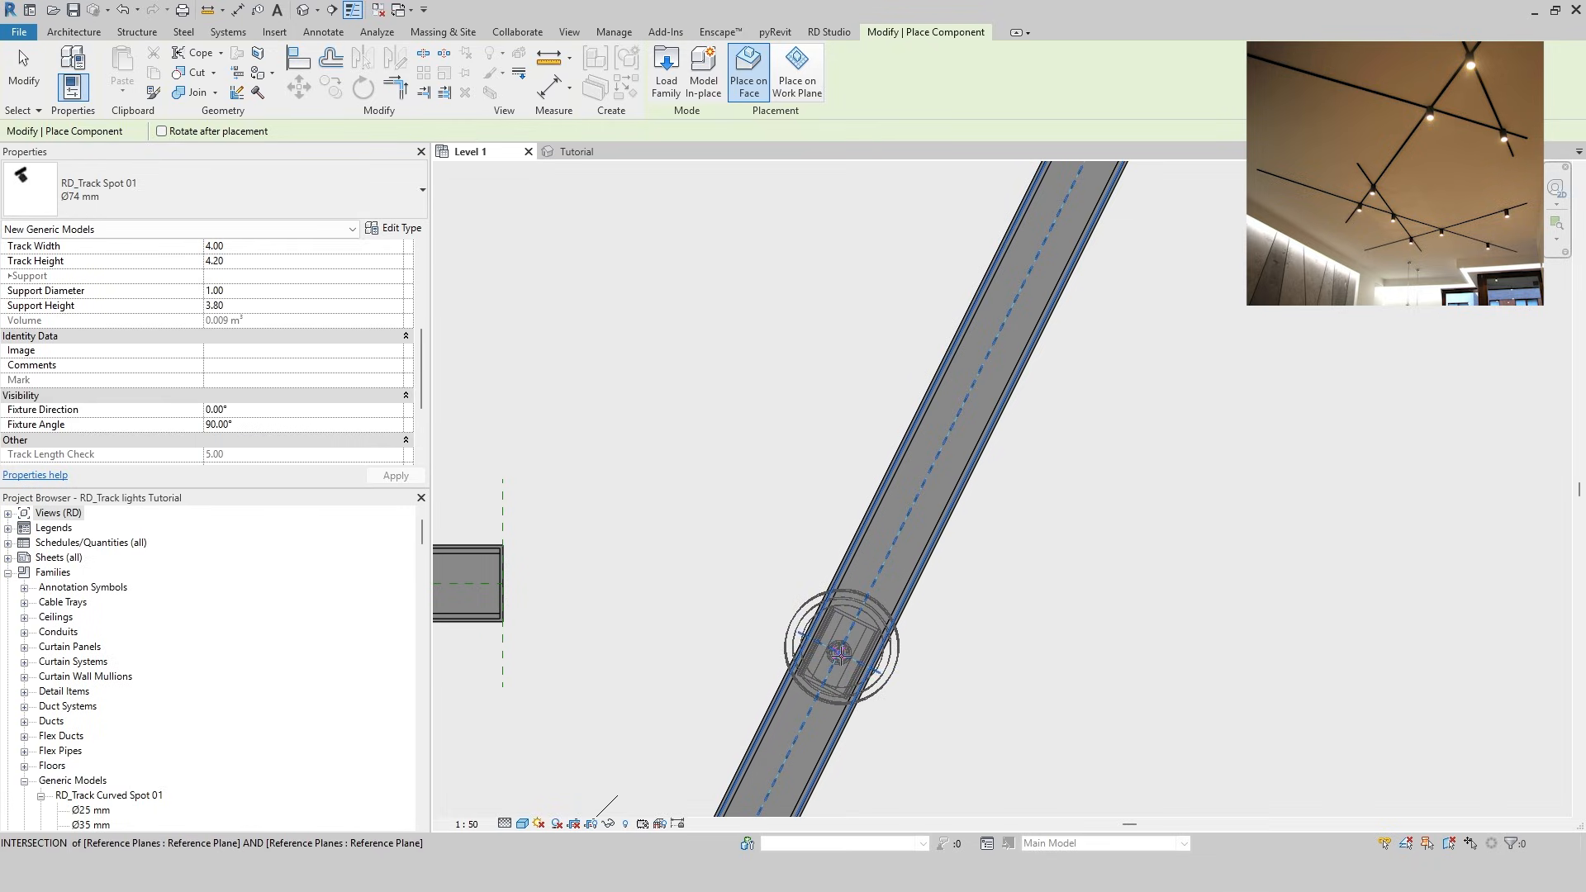
left_click(839, 651)
scroll(840, 650, "down", 2)
Place a matching spot on the lower-right arm of the right X-shape track and review the whole layout in the Tutorial 3D view
middle_click_drag(1267, 648, 743, 575)
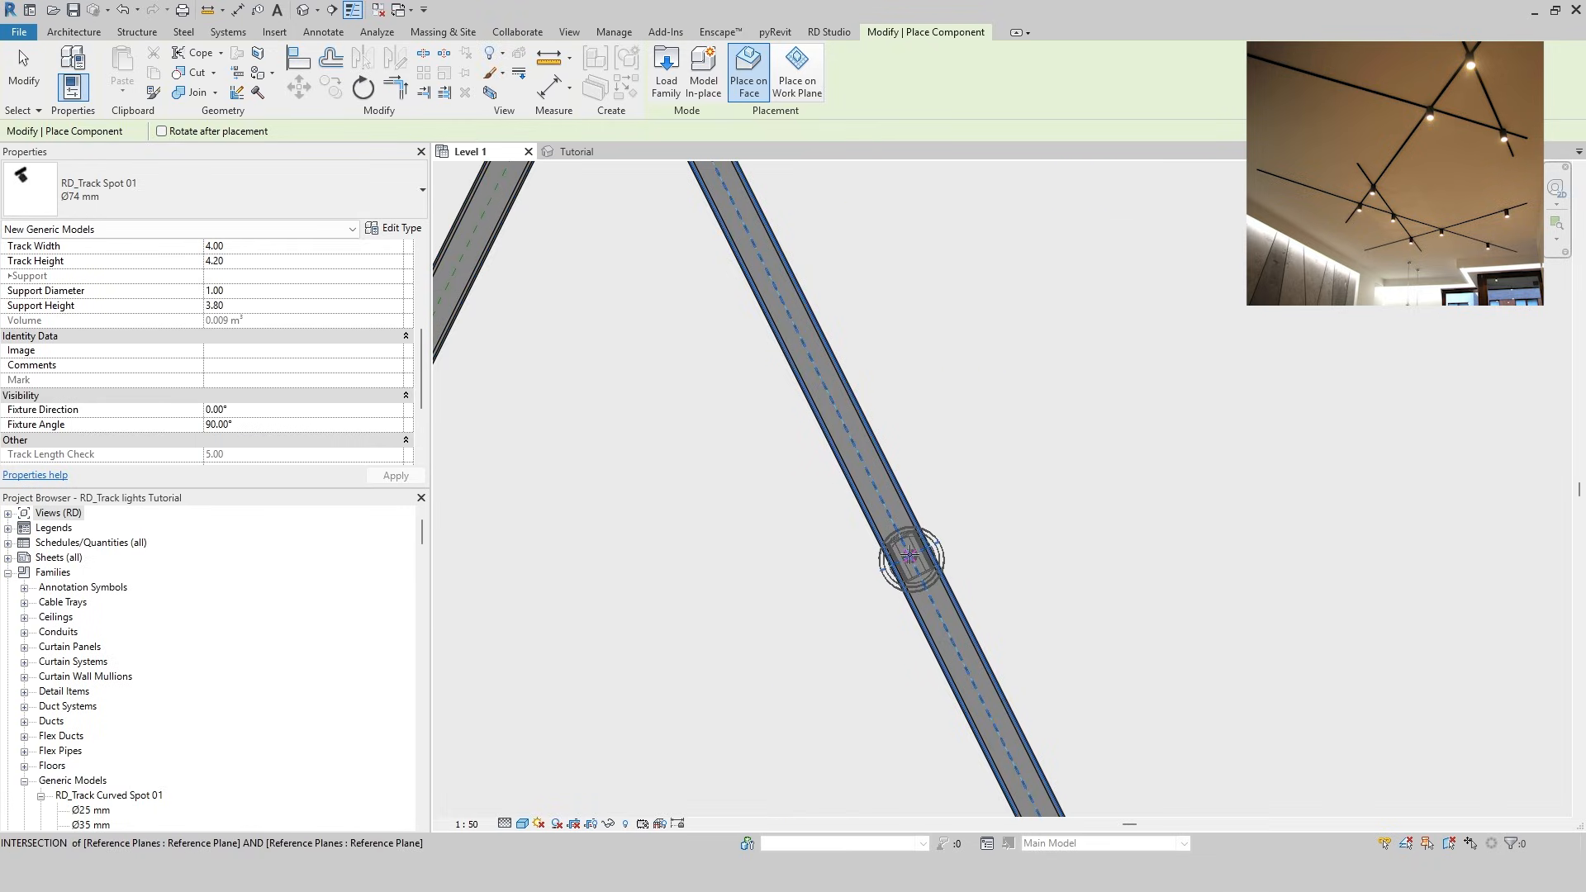
left_click(910, 554)
key("Escape")
key("Escape")
left_click(909, 554)
scroll(656, 607, "down", 1)
middle_click_drag(657, 607, 1057, 598)
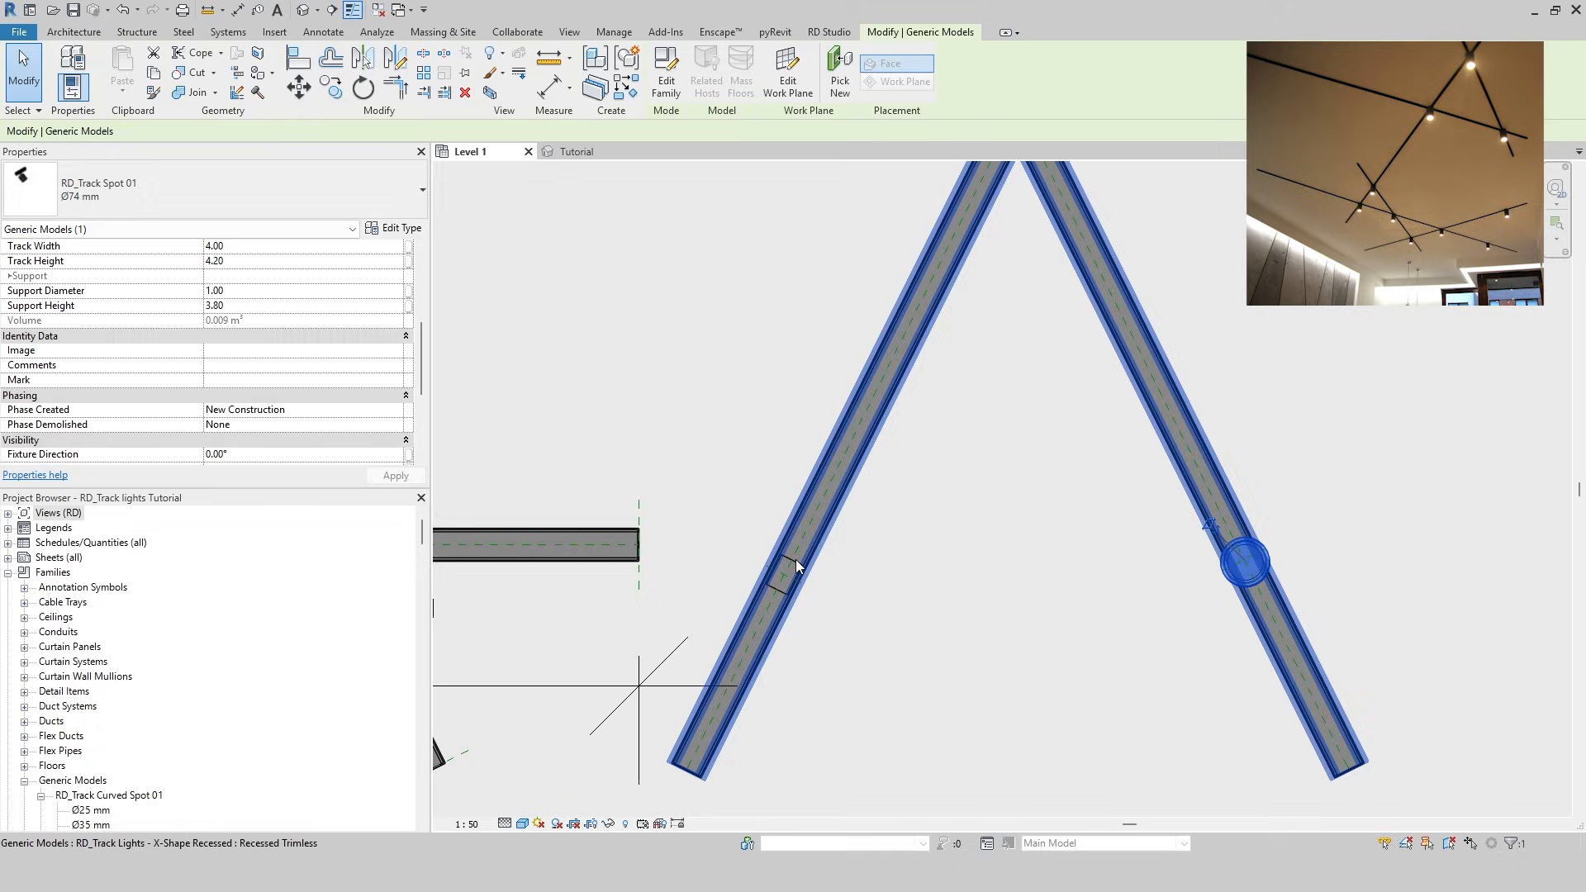
left_click_drag(793, 576, 795, 572, "ctrl")
left_click(1028, 624)
scroll(1028, 624, "down", 4)
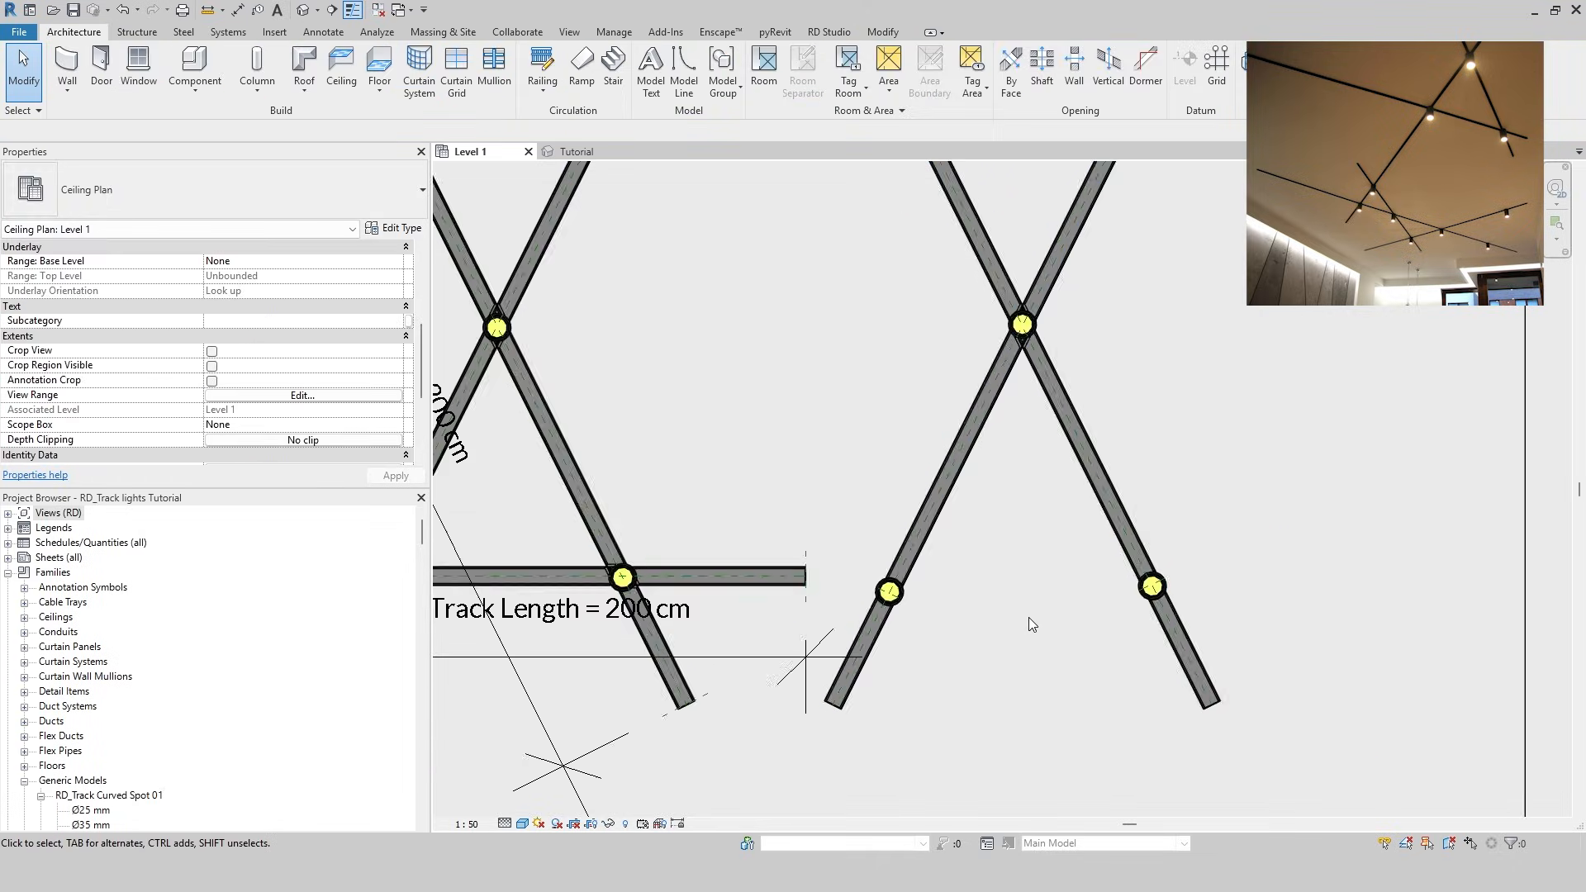
middle_click_drag(897, 528, 908, 602)
left_click(575, 152)
scroll(1252, 690, "down", 2)
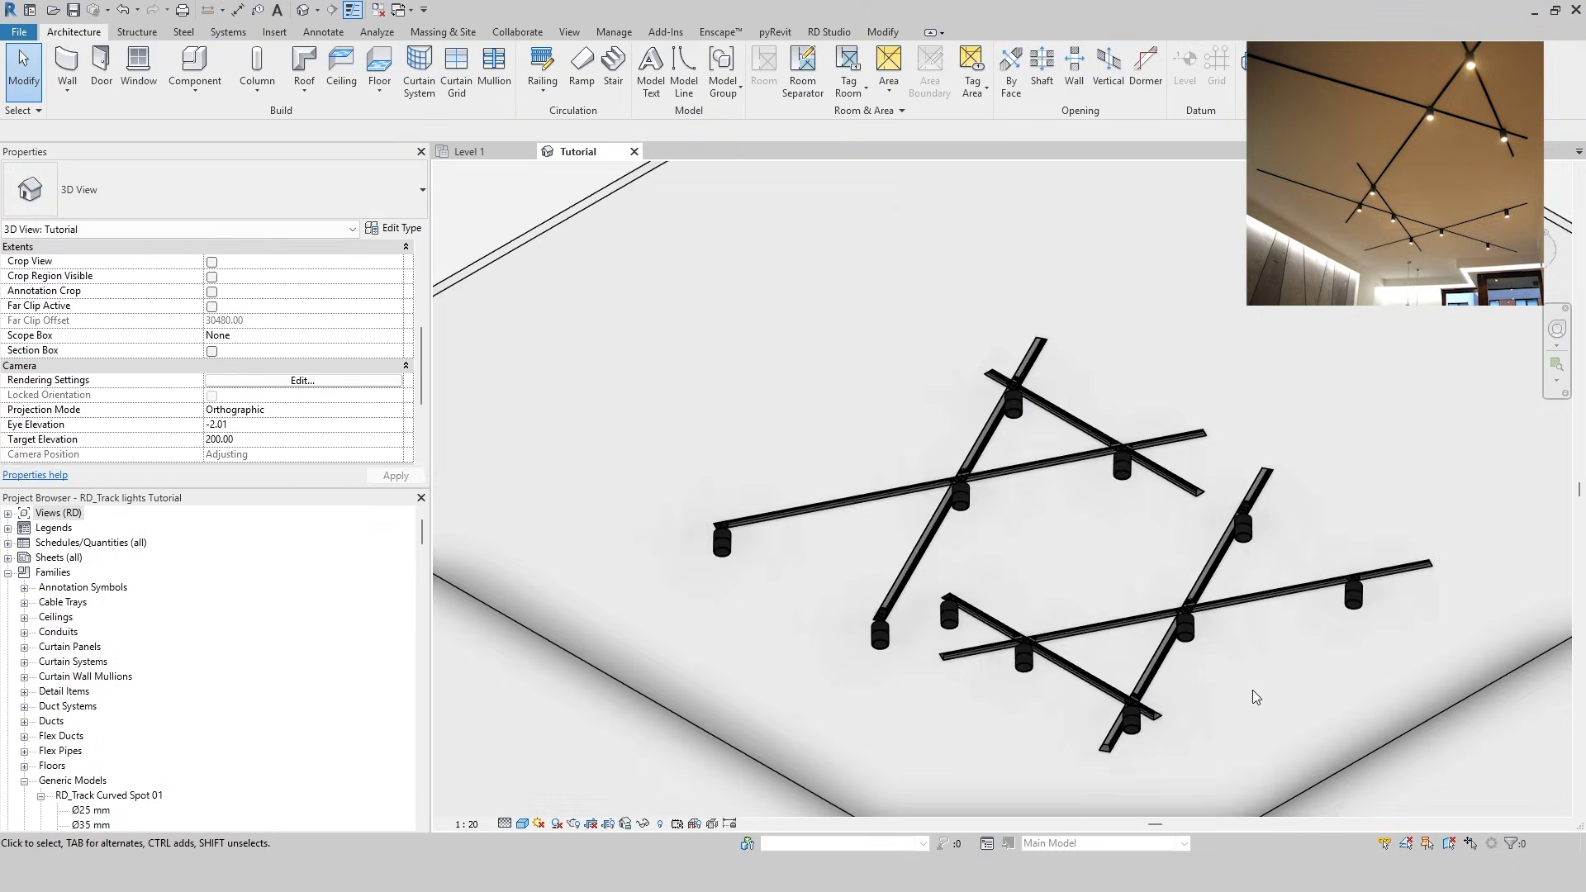
middle_click_drag(1252, 690, 1202, 662)
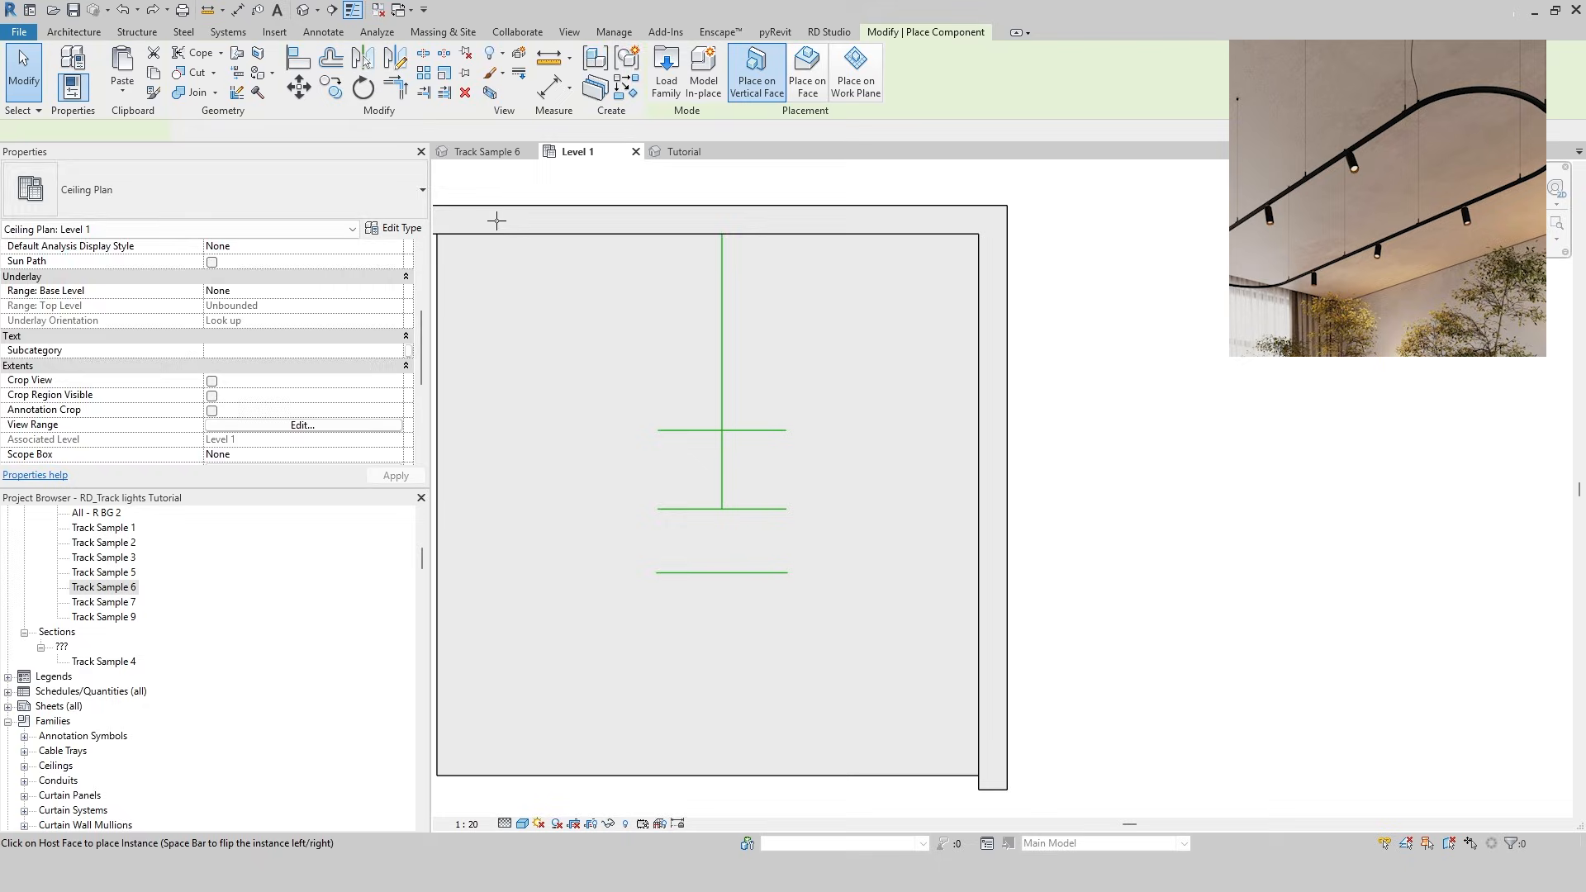
Choose the RD_Track Lights - Oval Racetrack Suspended type with Length A 200 cm, Length B 90 cm and Bottom Full Light off
left_click(375, 189)
scroll(418, 353, "up", 1)
left_click(206, 222)
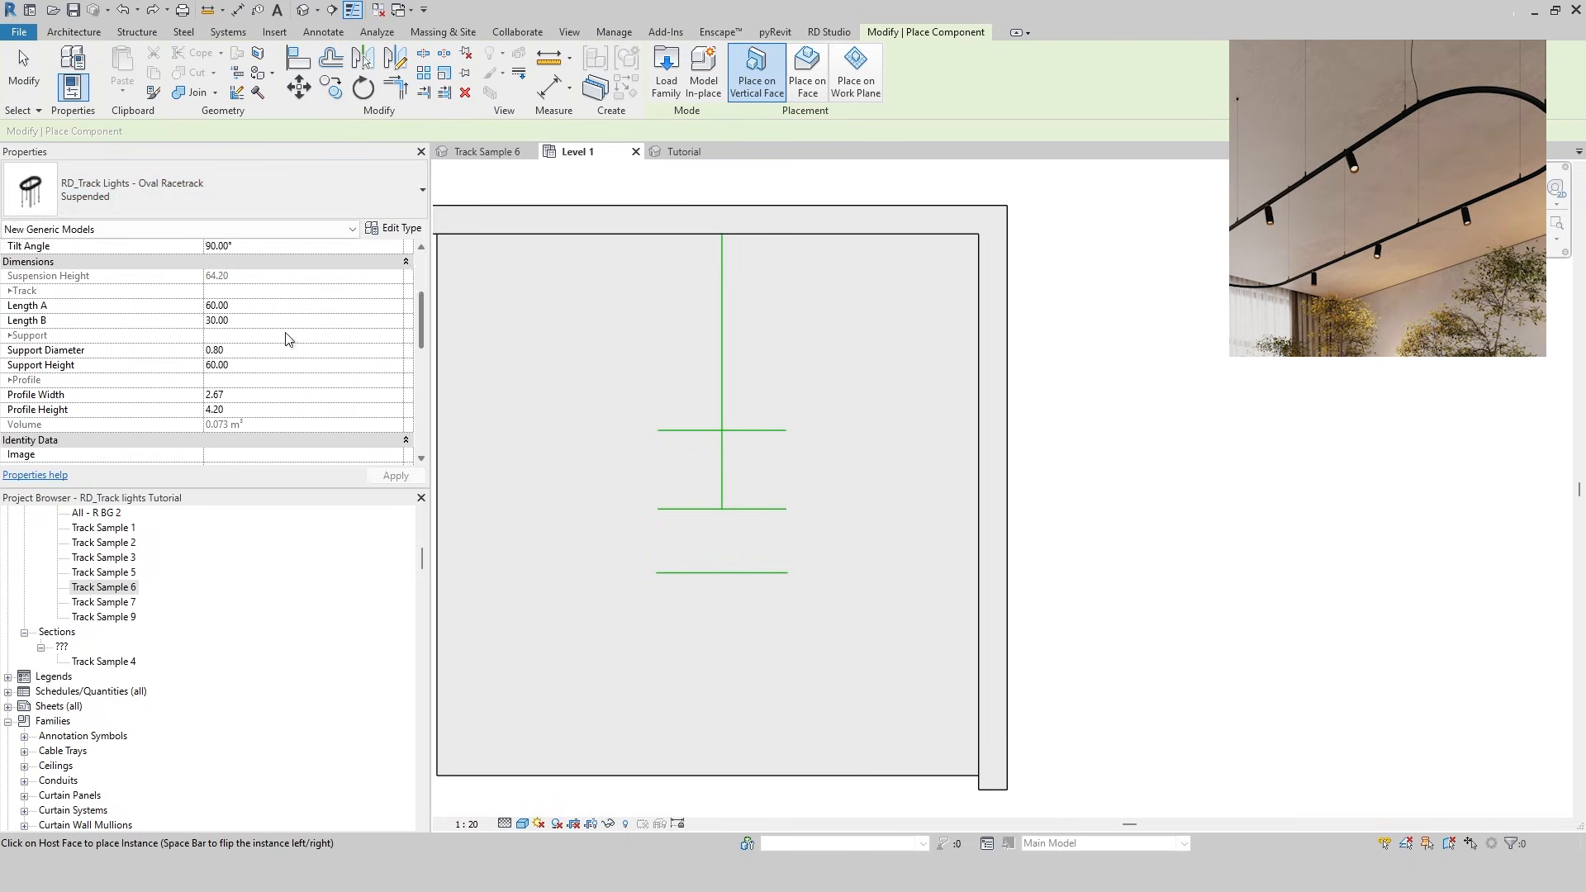
left_click(267, 350)
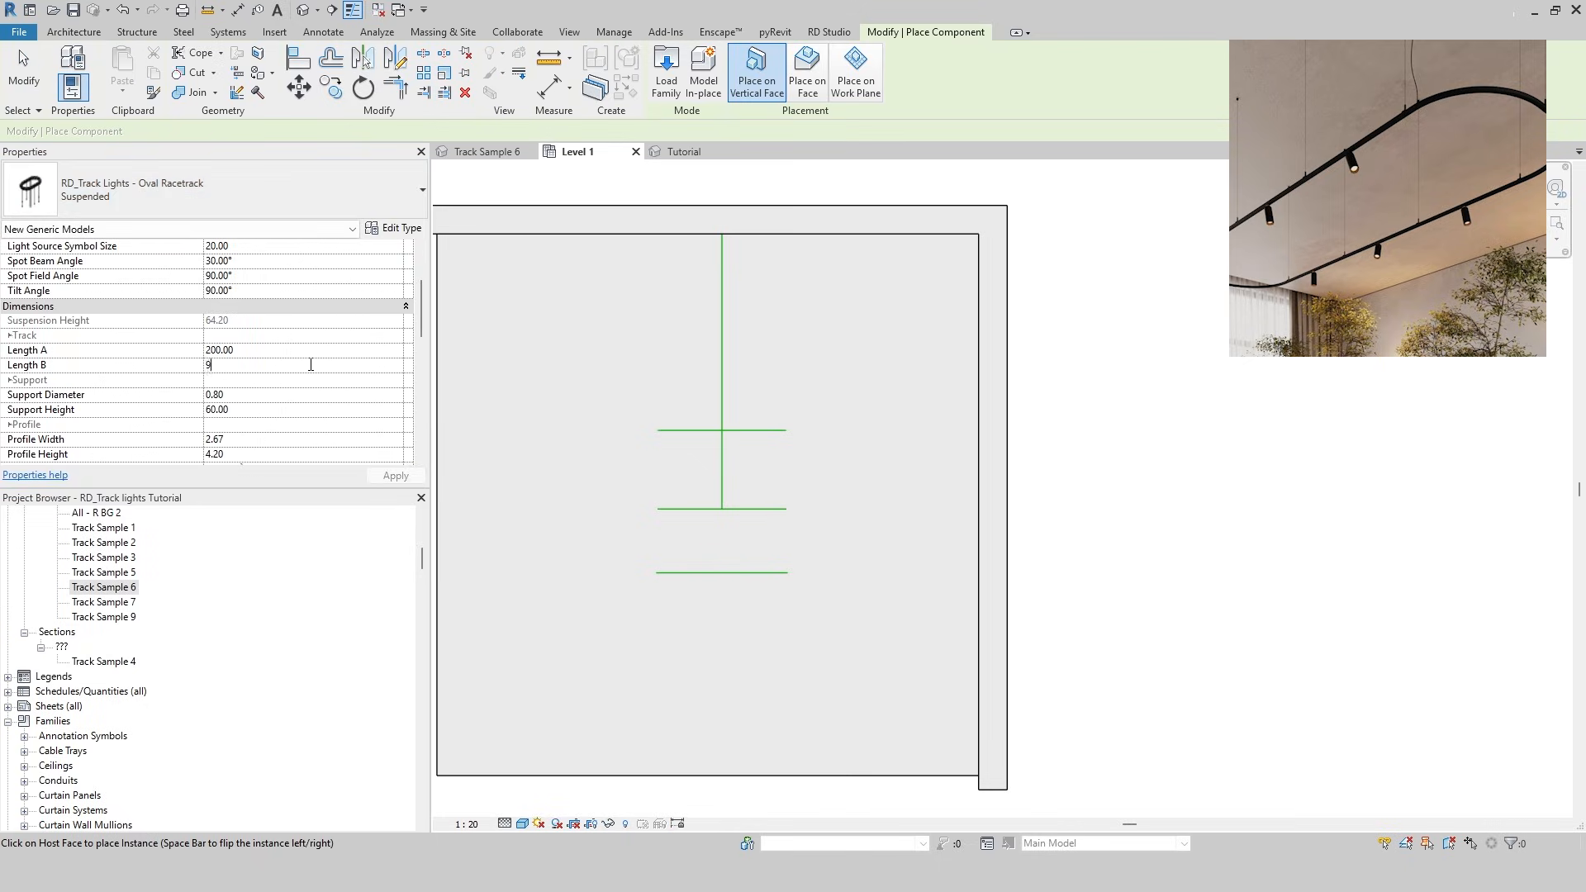
scroll(287, 422, "down", 3)
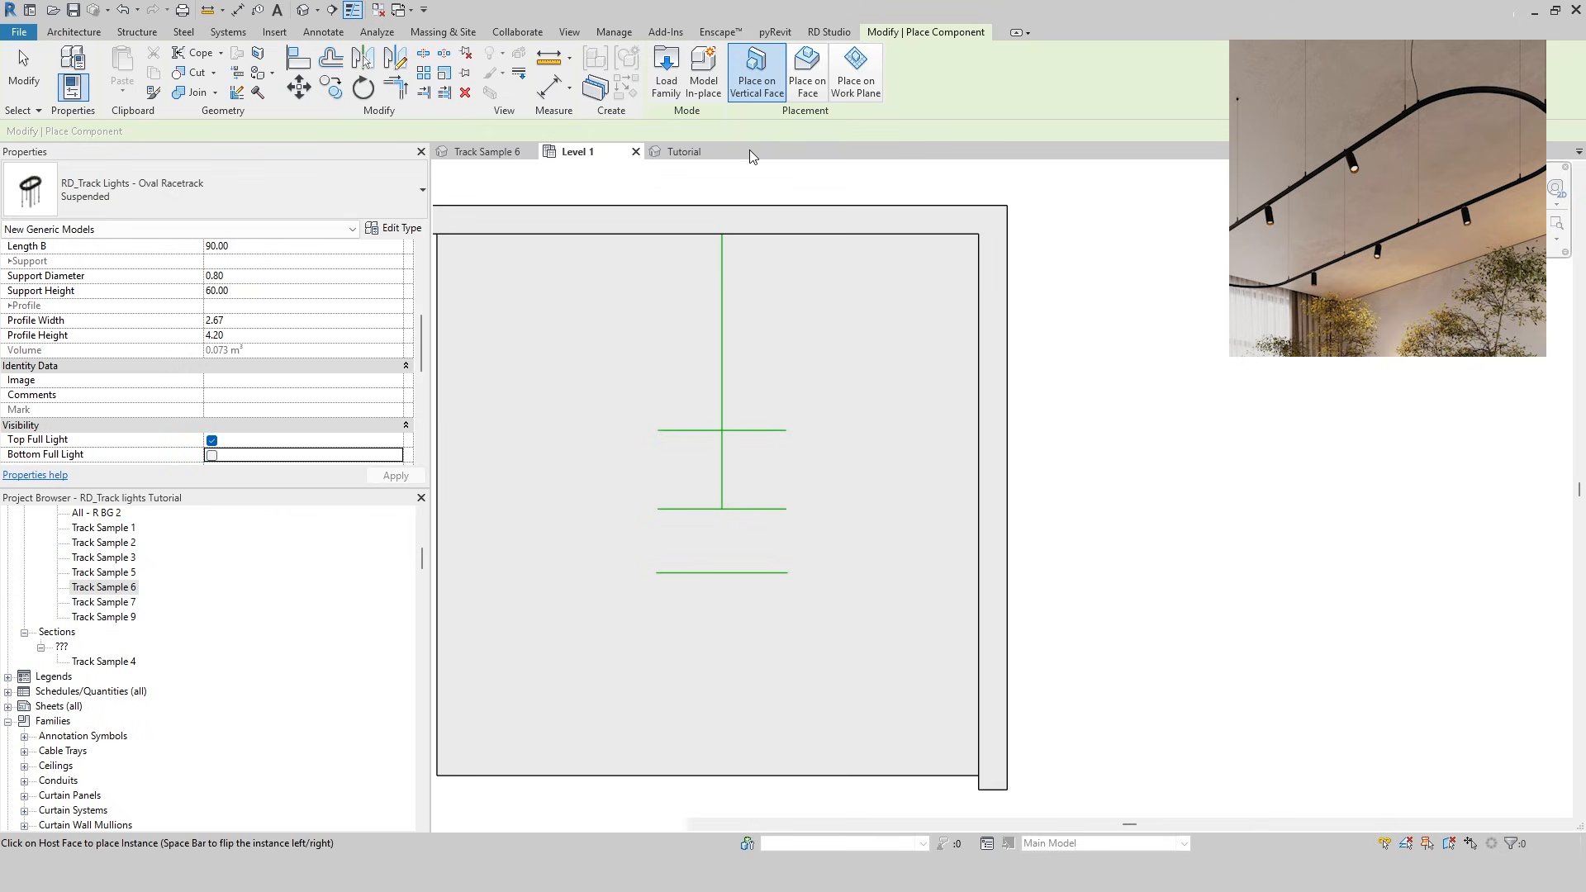
Place the suspended oval racetrack track on the ceiling face beside the green guide lines
left_click(807, 74)
left_click(782, 376)
key("Escape")
scroll(857, 363, "up", 2)
Move the oval track so that it is centred on the vertical guide line and encloses the three horizontal guide lines
left_click(844, 389)
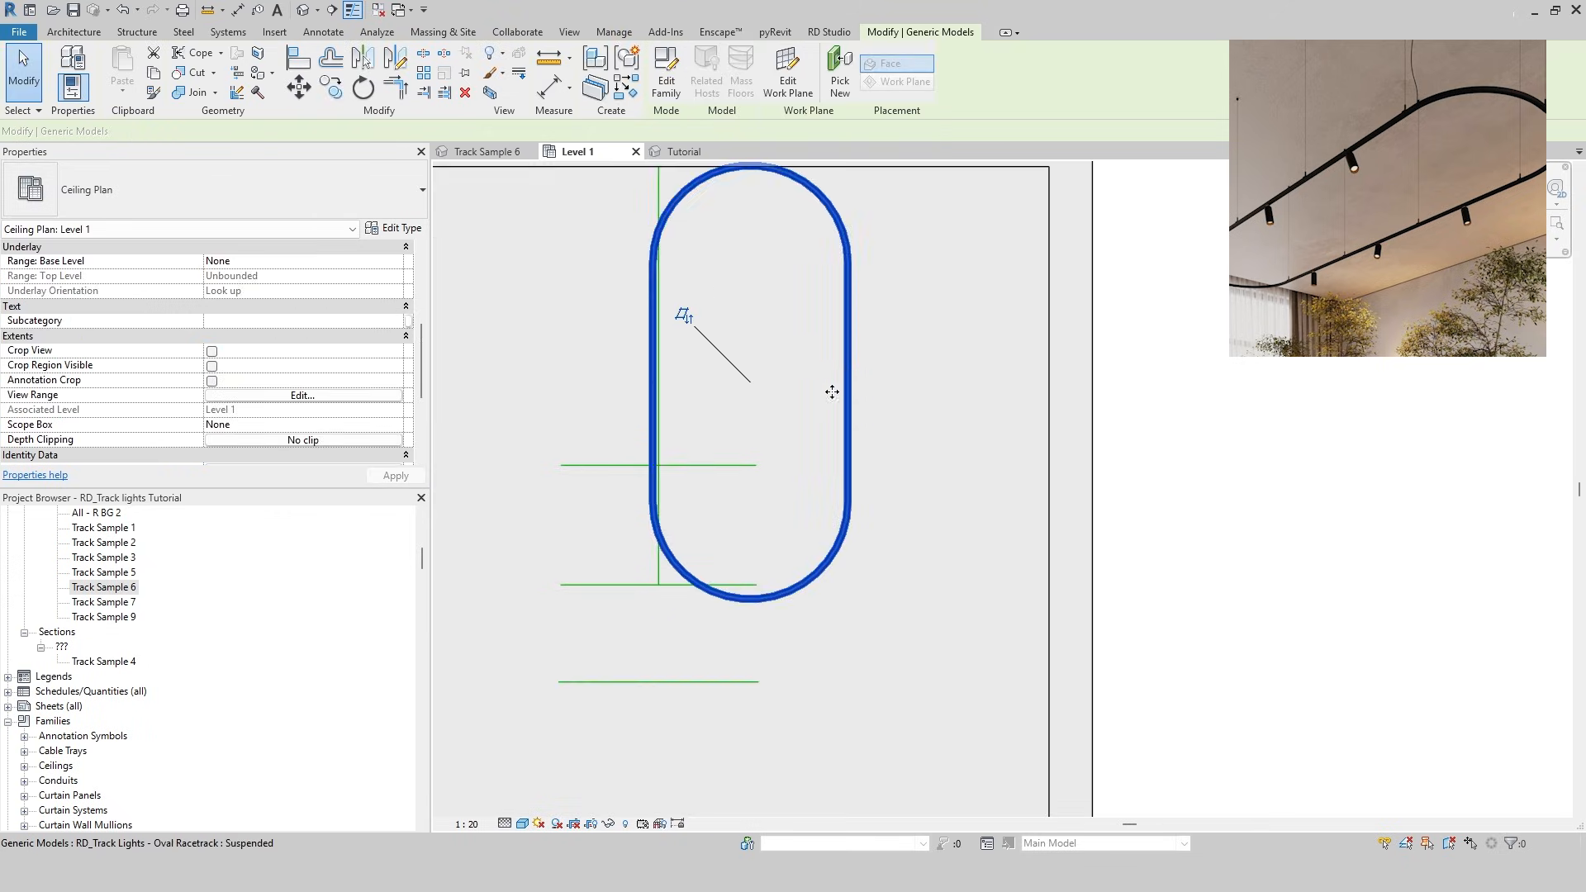
middle_click_drag(833, 390, 953, 354)
left_click_drag(960, 314, 872, 388)
left_click_drag(874, 363, 874, 457)
left_click_drag(875, 480, 875, 482)
left_click(938, 559)
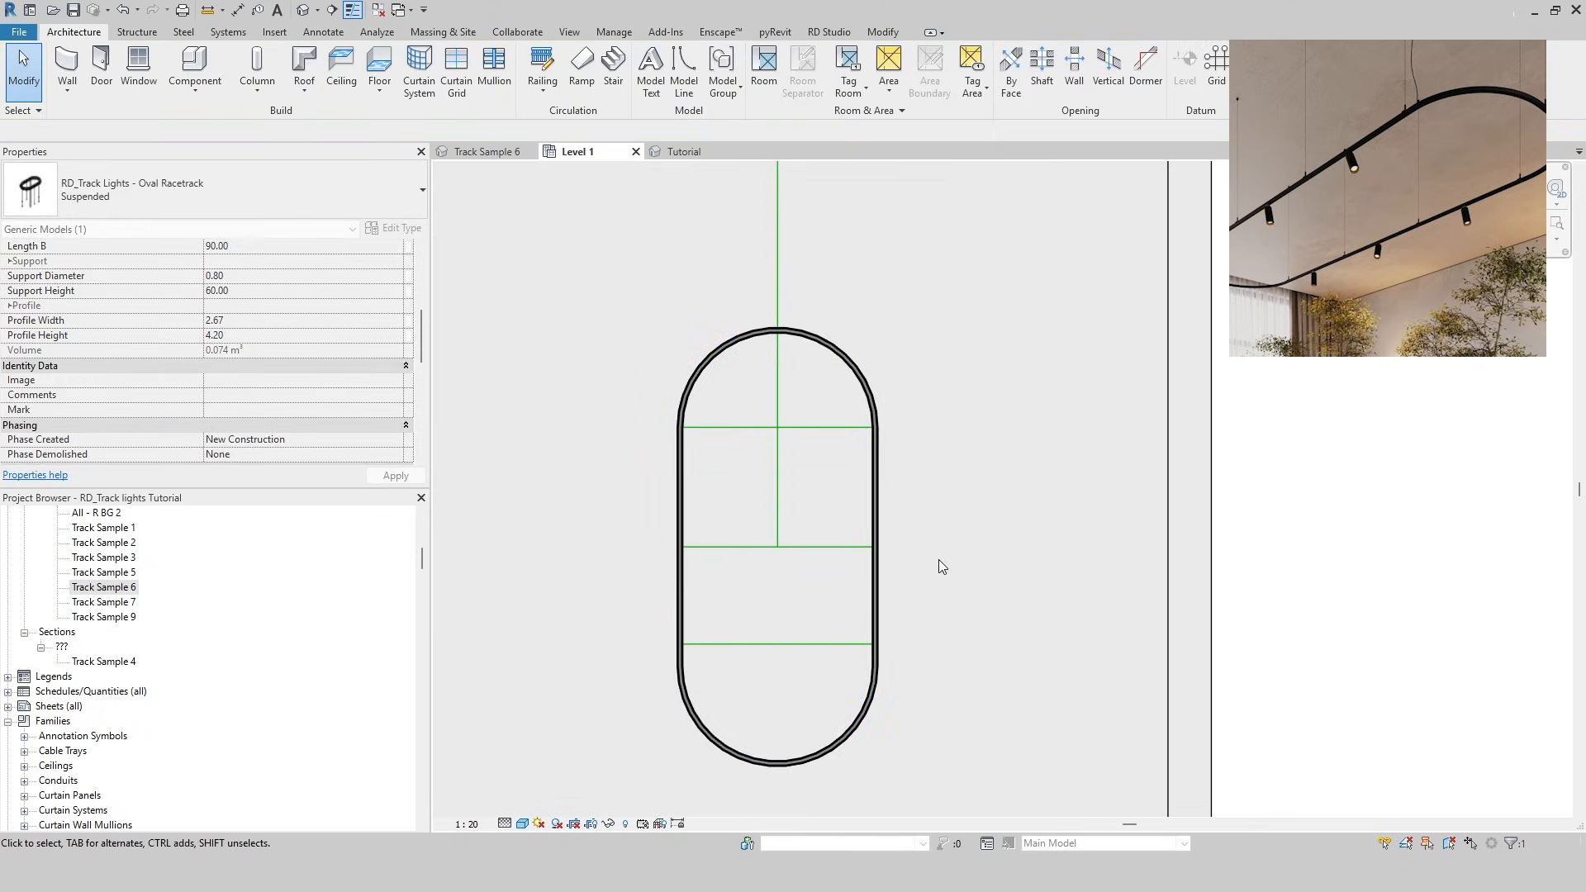
left_click(684, 151)
left_click(591, 152)
Choose the RD_Track Spot 06 Ø42 mm type as the next component and set its Track Length to 10 cm
key("c")
key("m")
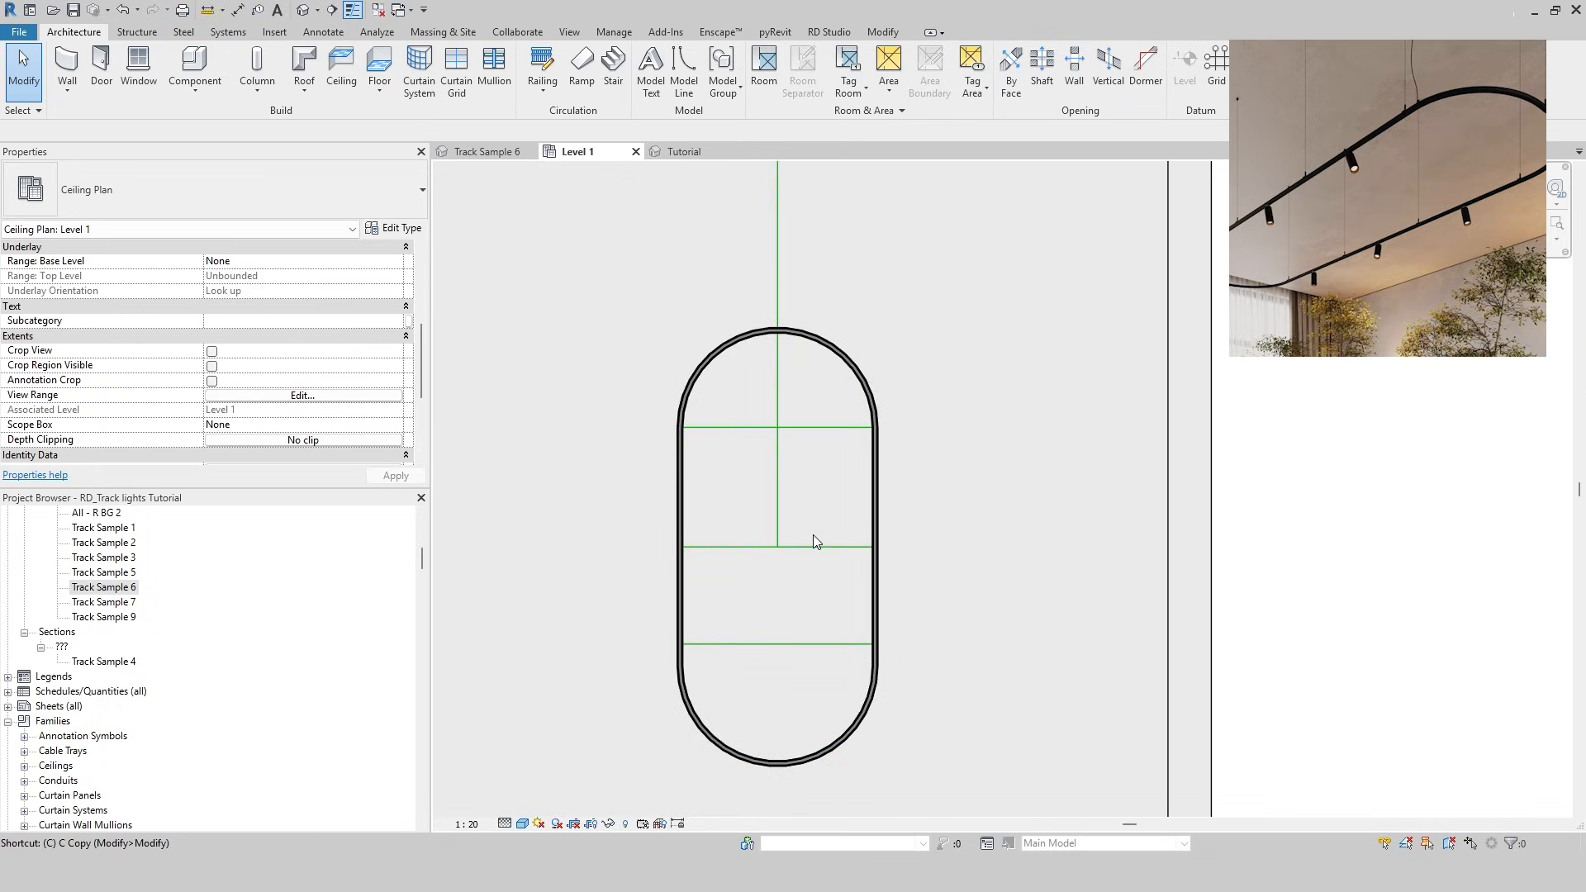
left_click(379, 183)
left_click_drag(421, 382, 422, 472)
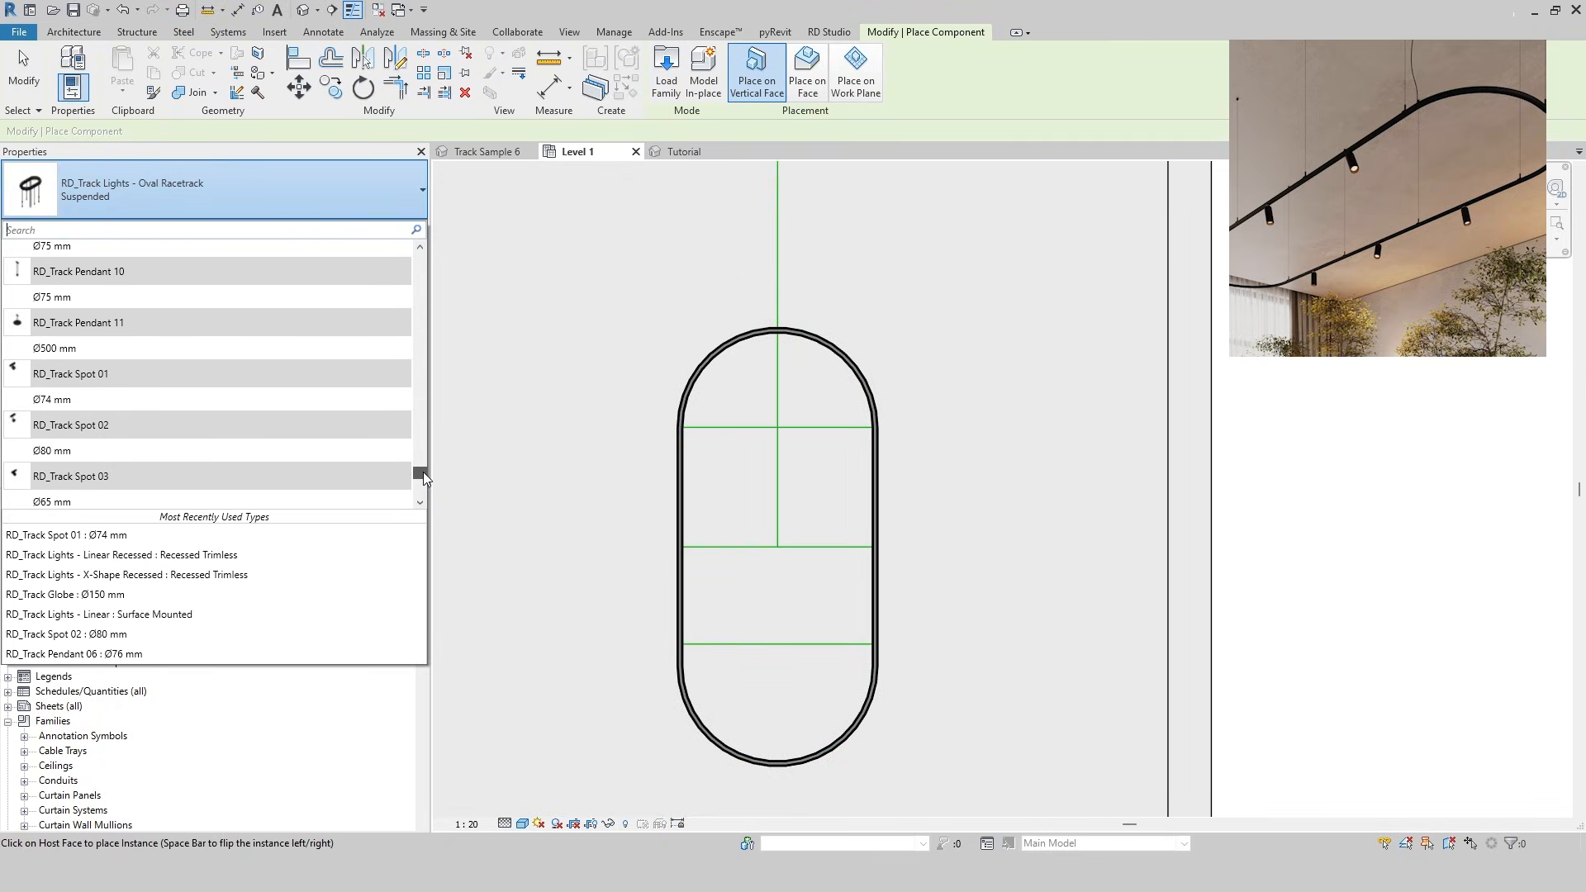
left_click(170, 460)
scroll(286, 374, "up", 3)
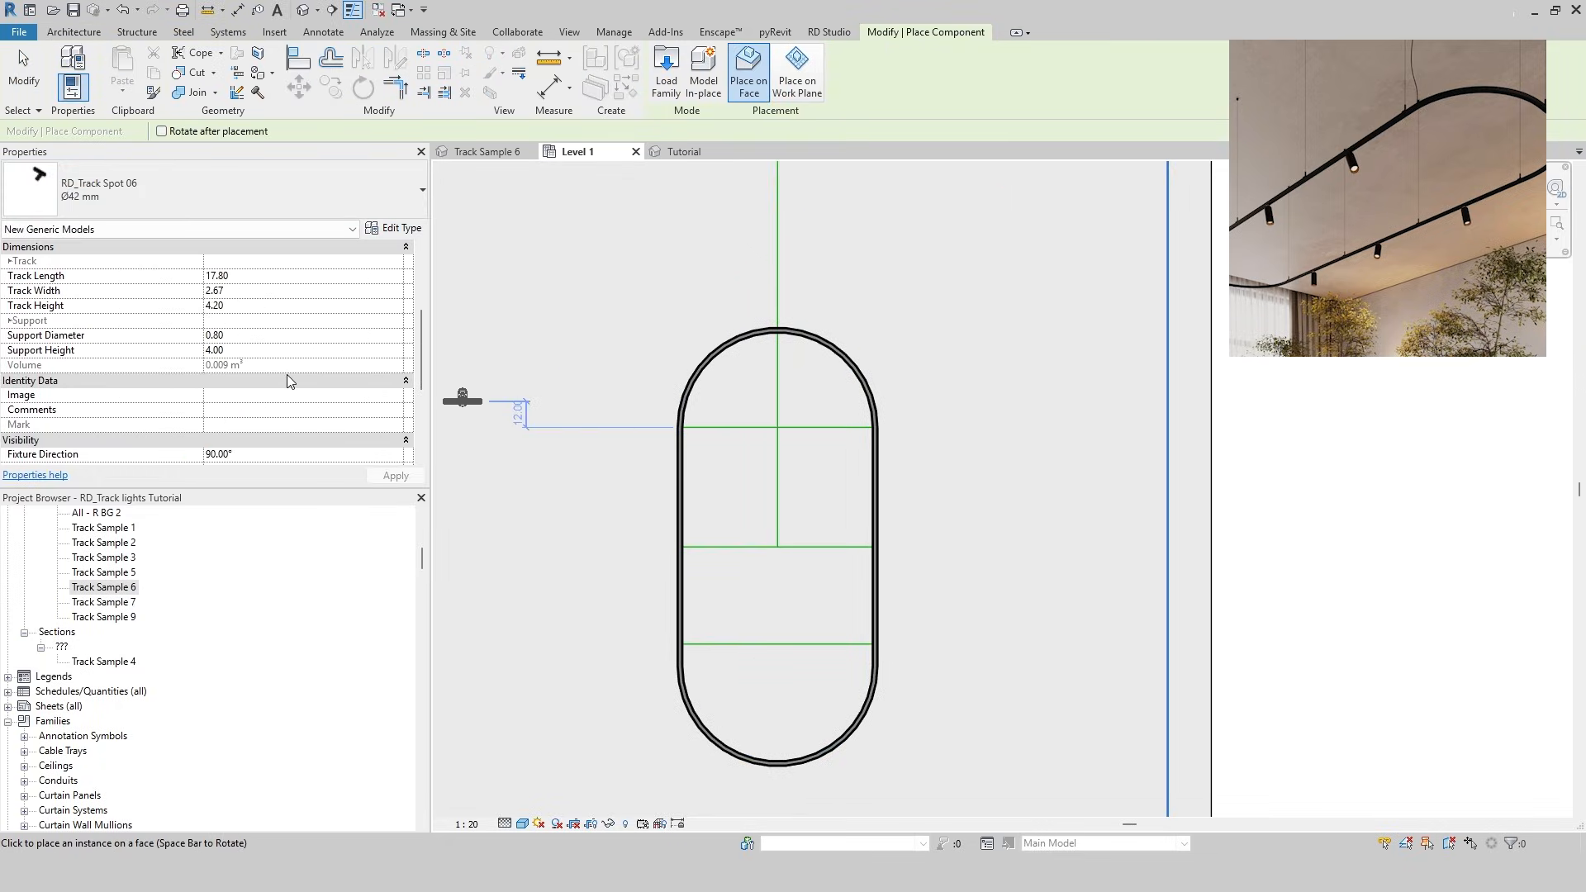
left_click(283, 319)
scroll(677, 459, "up", 3)
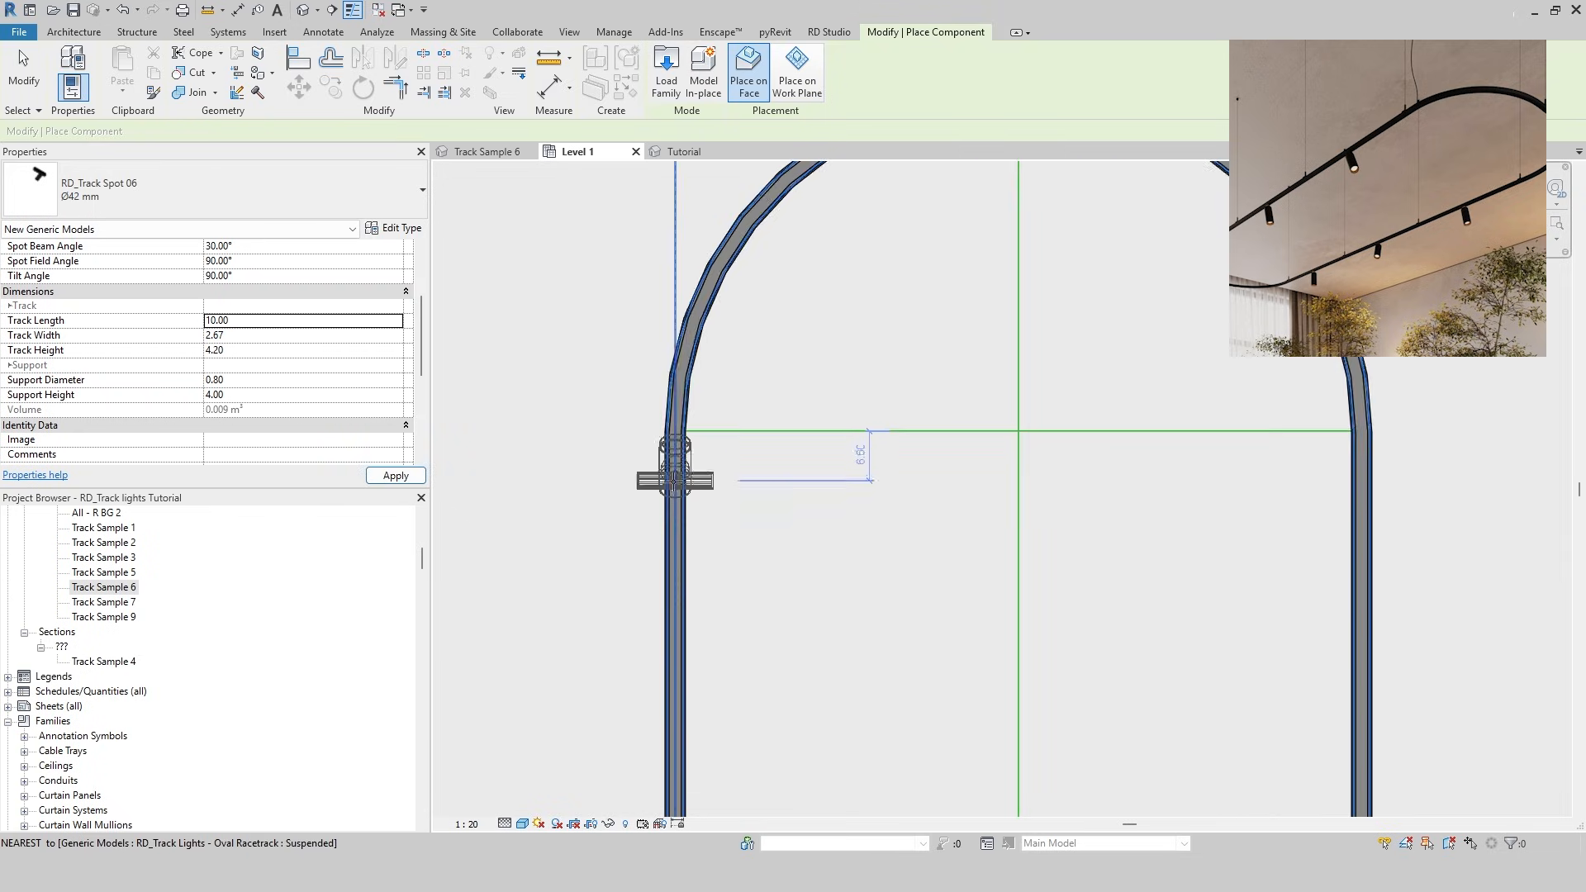
Place a spot on the oval track's left straight side and align its upper edge with the upper guide line
left_click(675, 485)
key("Escape")
key("Escape")
key("l")
left_click(710, 430)
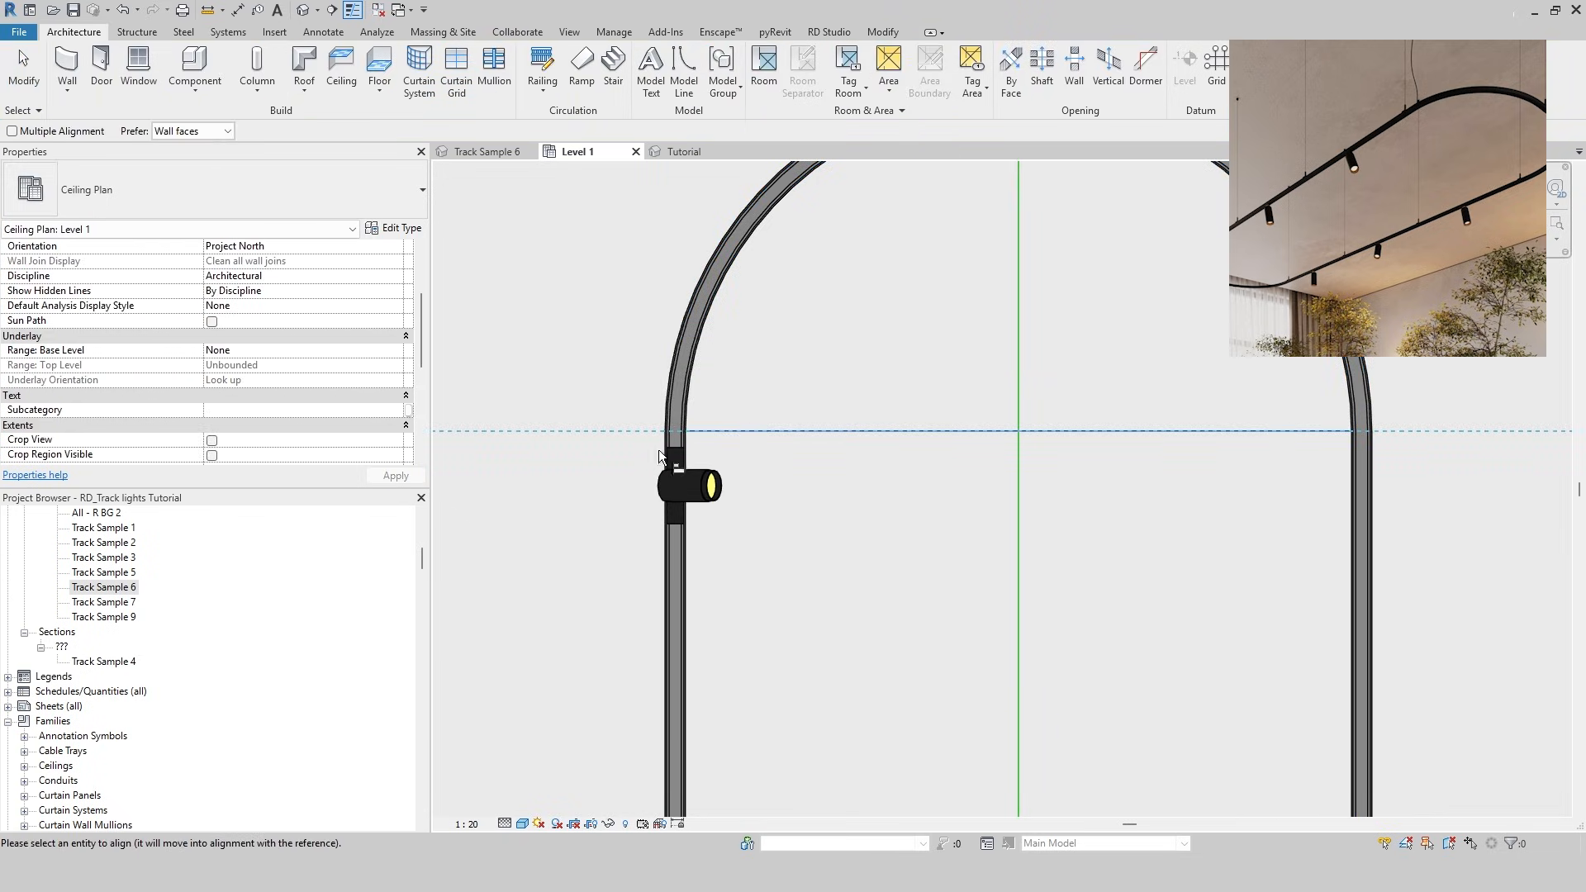
key("Escape")
Copy the upper-left spot 90 cm across to the oval's right straight side and rotate the copy
left_click(707, 479)
left_click(674, 532)
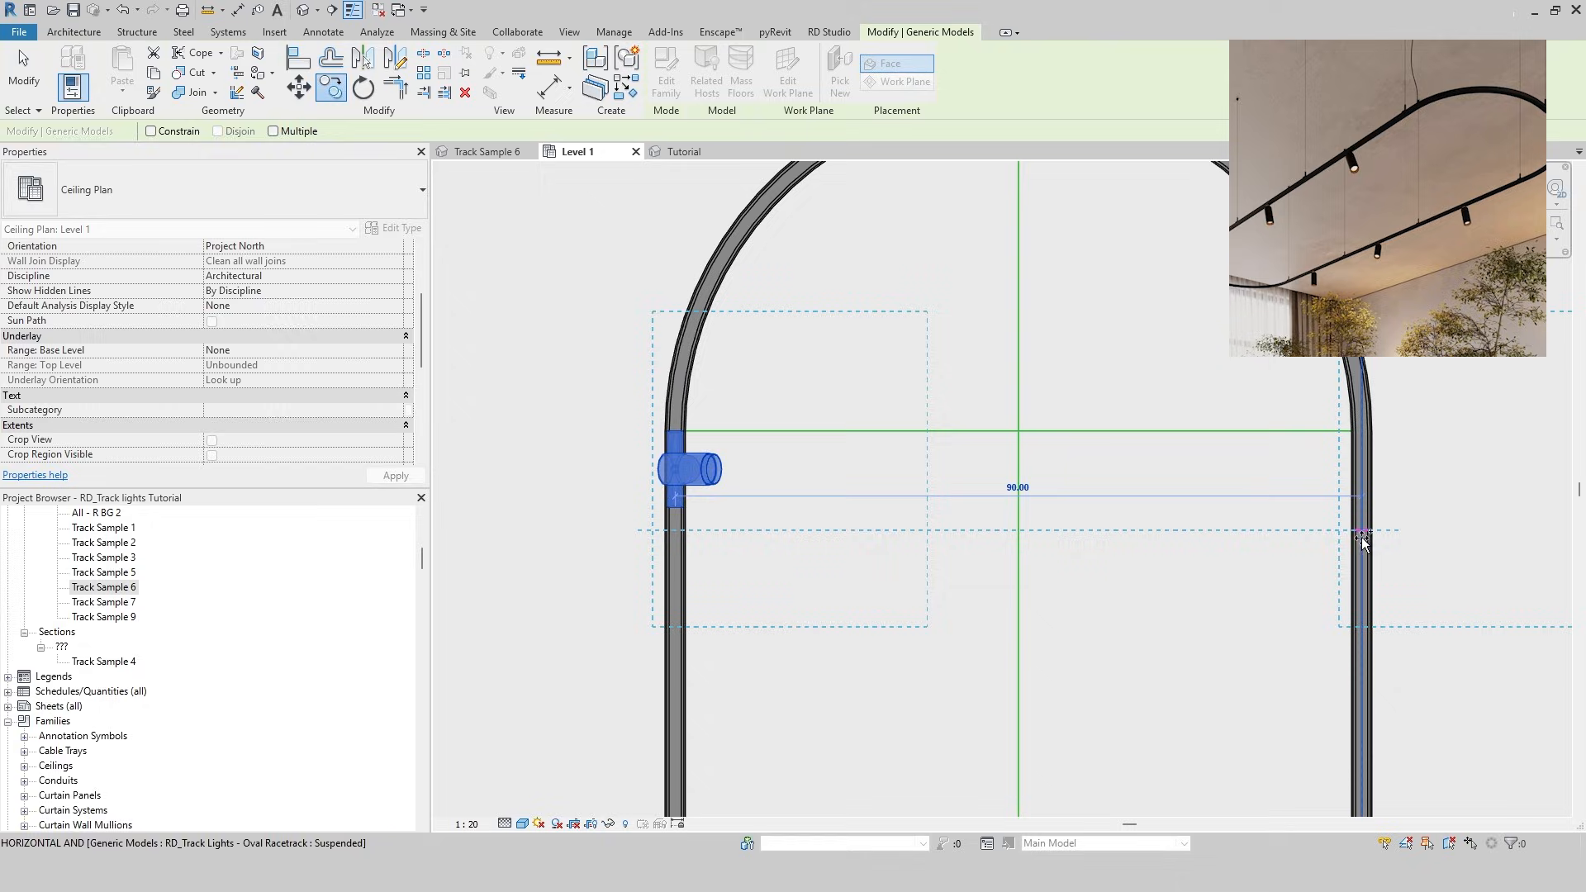
left_click(1362, 533)
key("space")
key("space")
left_click(1136, 610)
Create similar Ø42 mm spots on both straight sides of the oval track at the middle guide line
key("c")
key("s")
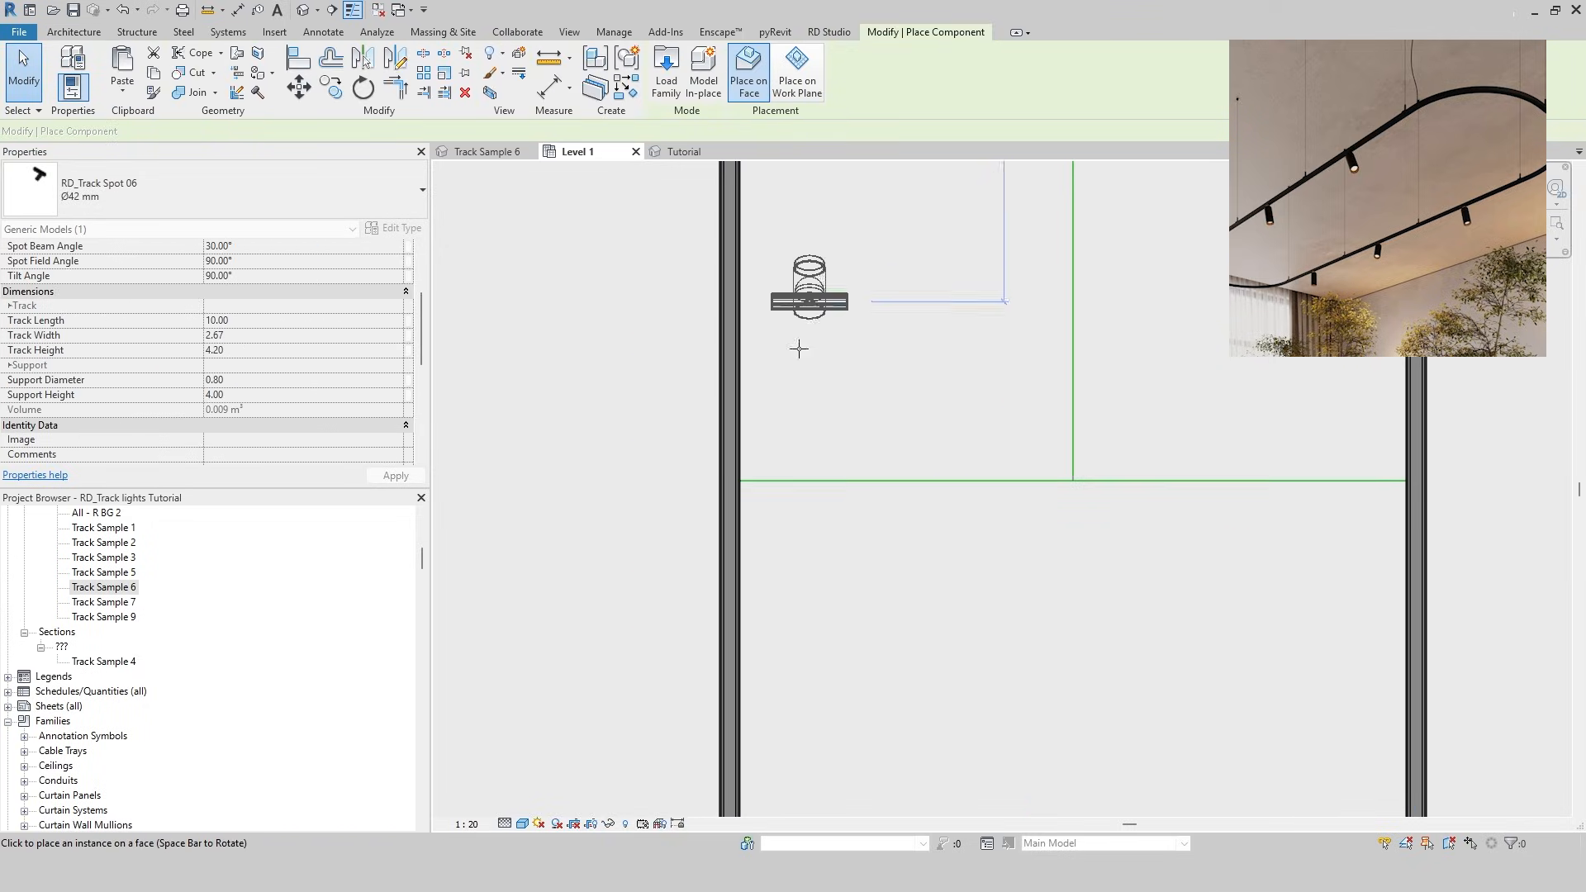
left_click(731, 482)
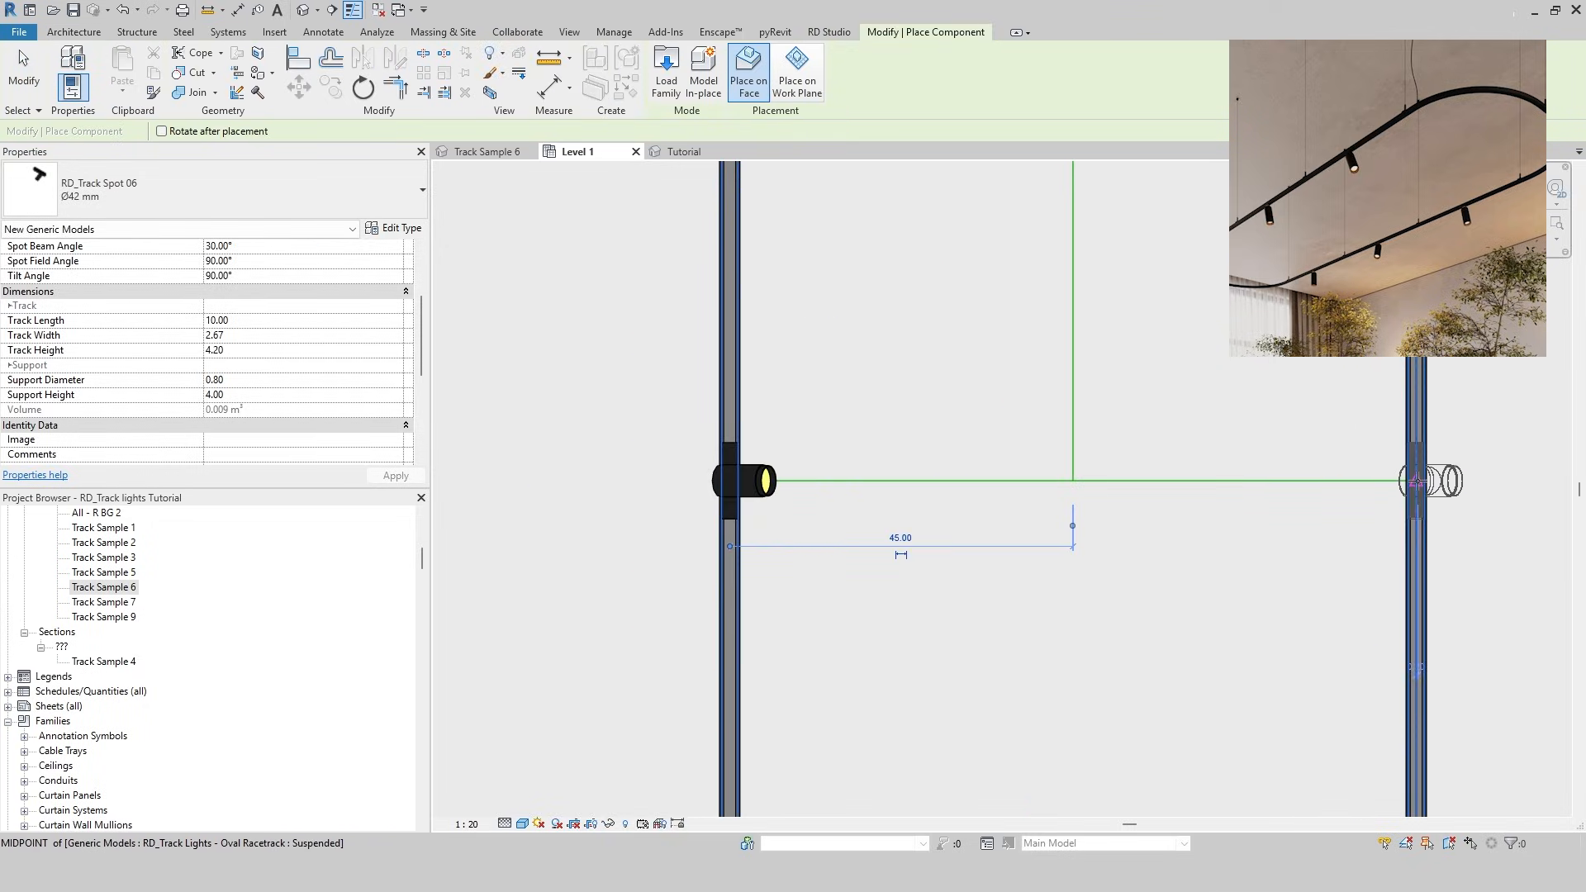
left_click(1417, 481)
Place a spot near the lower end of the oval's left straight side and align its upper edge with the lower guide line
middle_click_drag(1018, 673, 1009, 291)
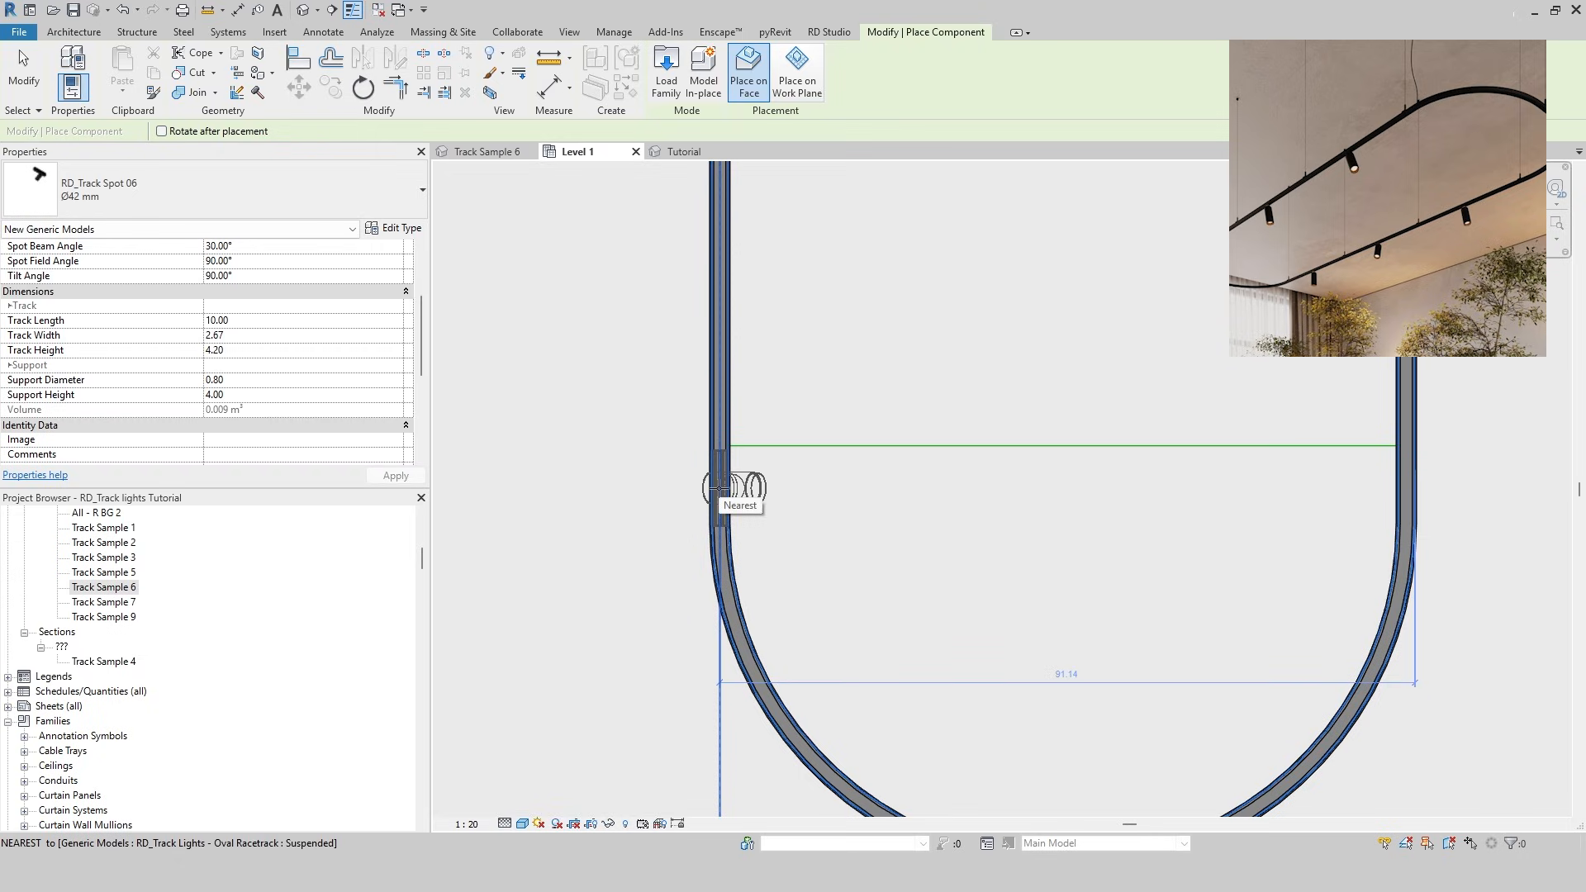
left_click(717, 487)
key("Escape")
key("Escape")
scroll(721, 460, "up", 2)
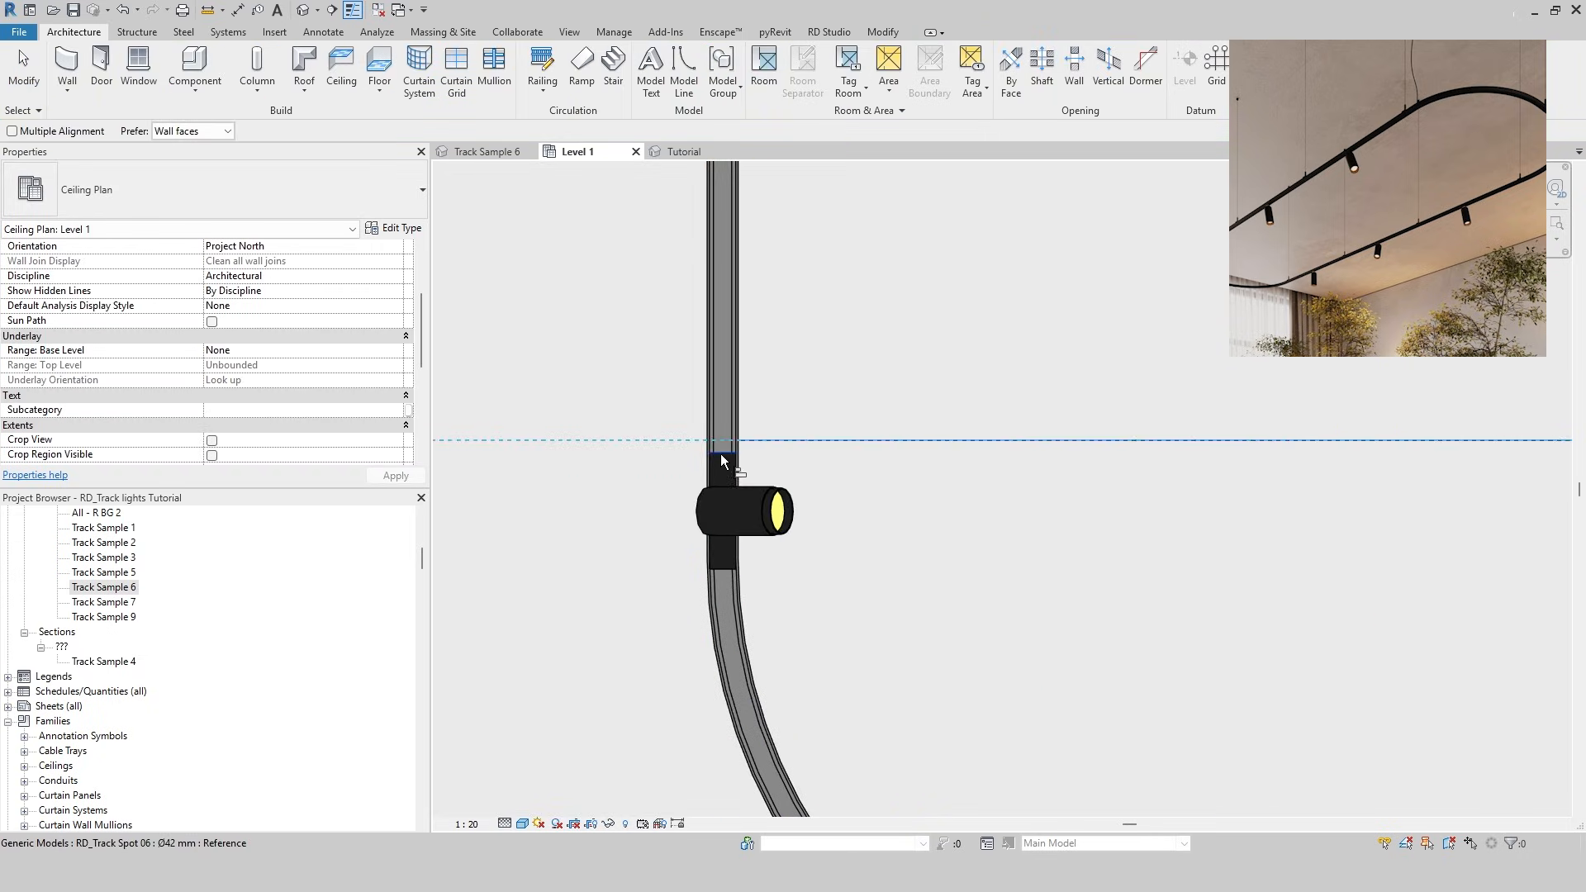
left_click(747, 451)
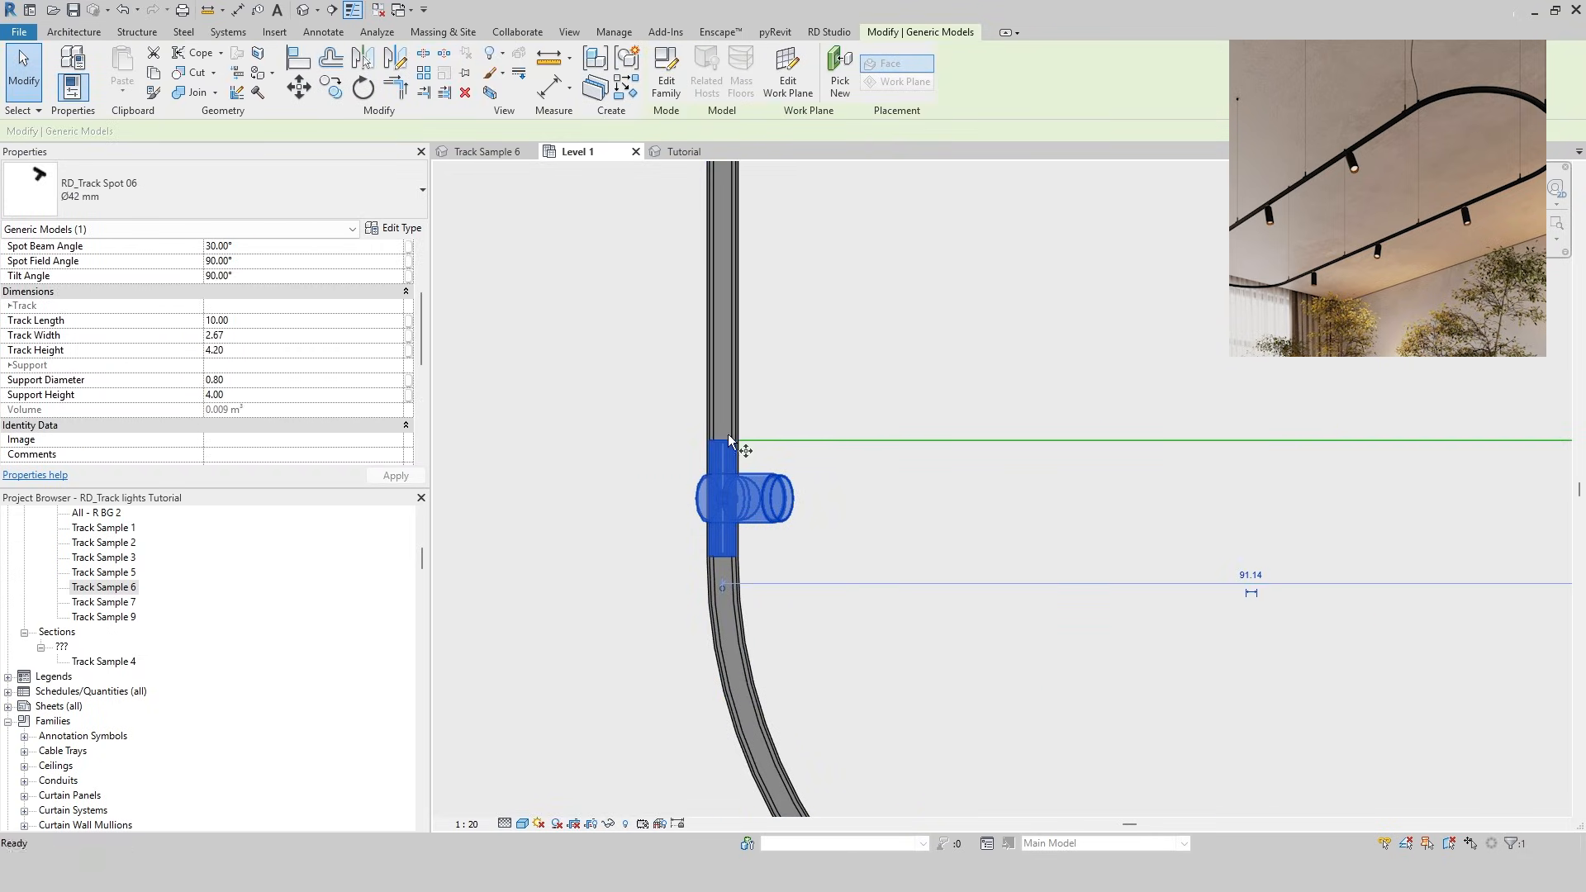
Put a matching spot on the oval's right side at the lower guide line, rotate it in line with the track, and review it in 3D
key("r")
key("o")
scroll(790, 400, "down", 2)
left_click(1432, 404)
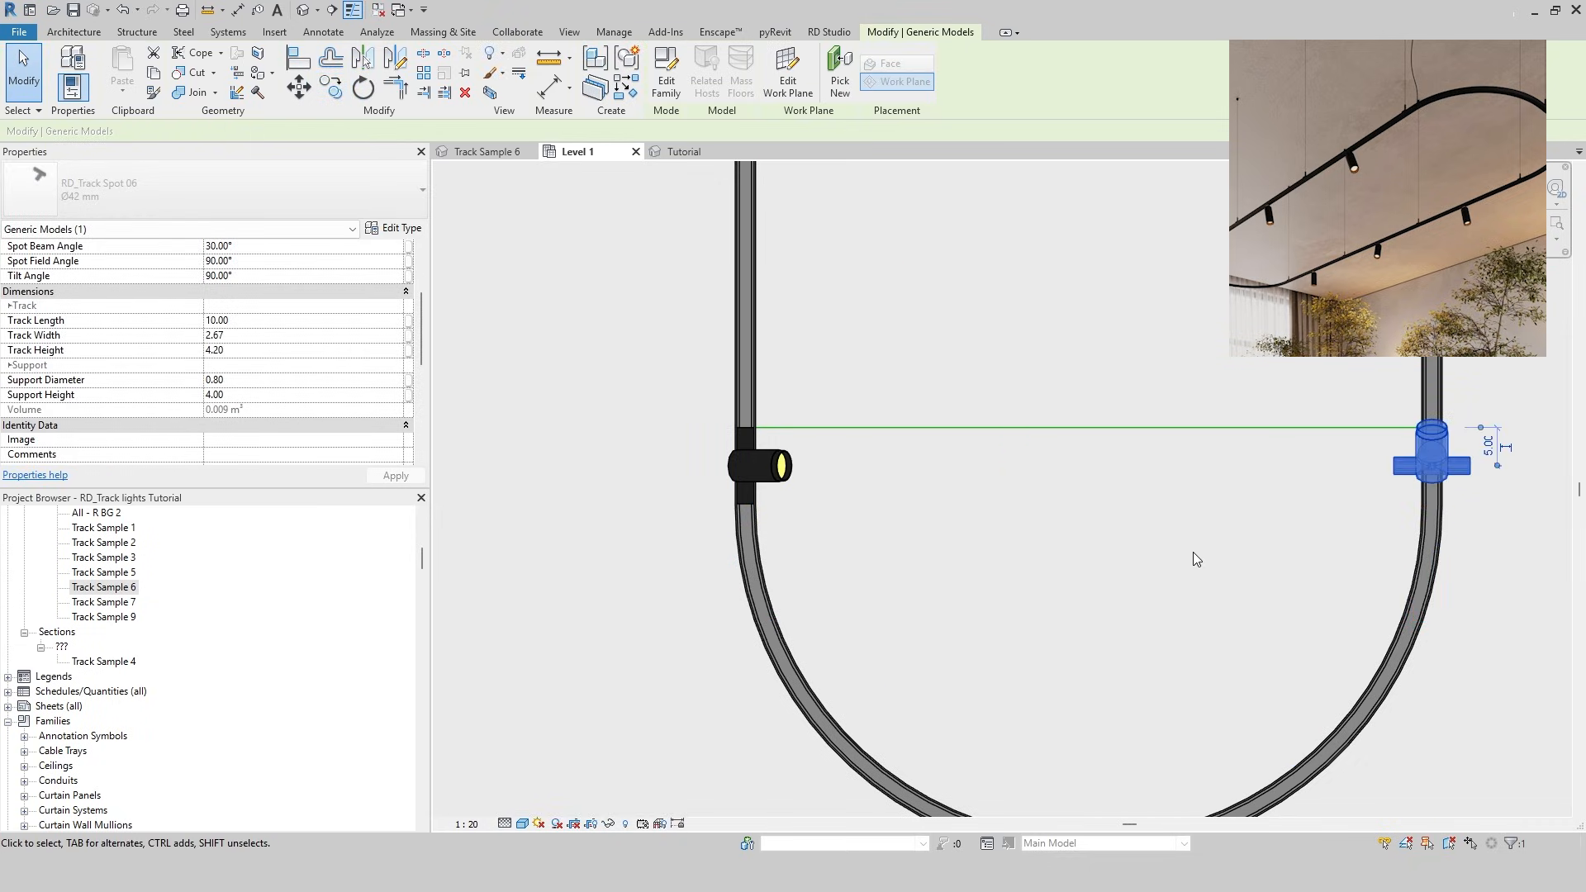
key("space")
key("Escape")
key("ctrl+Tab")
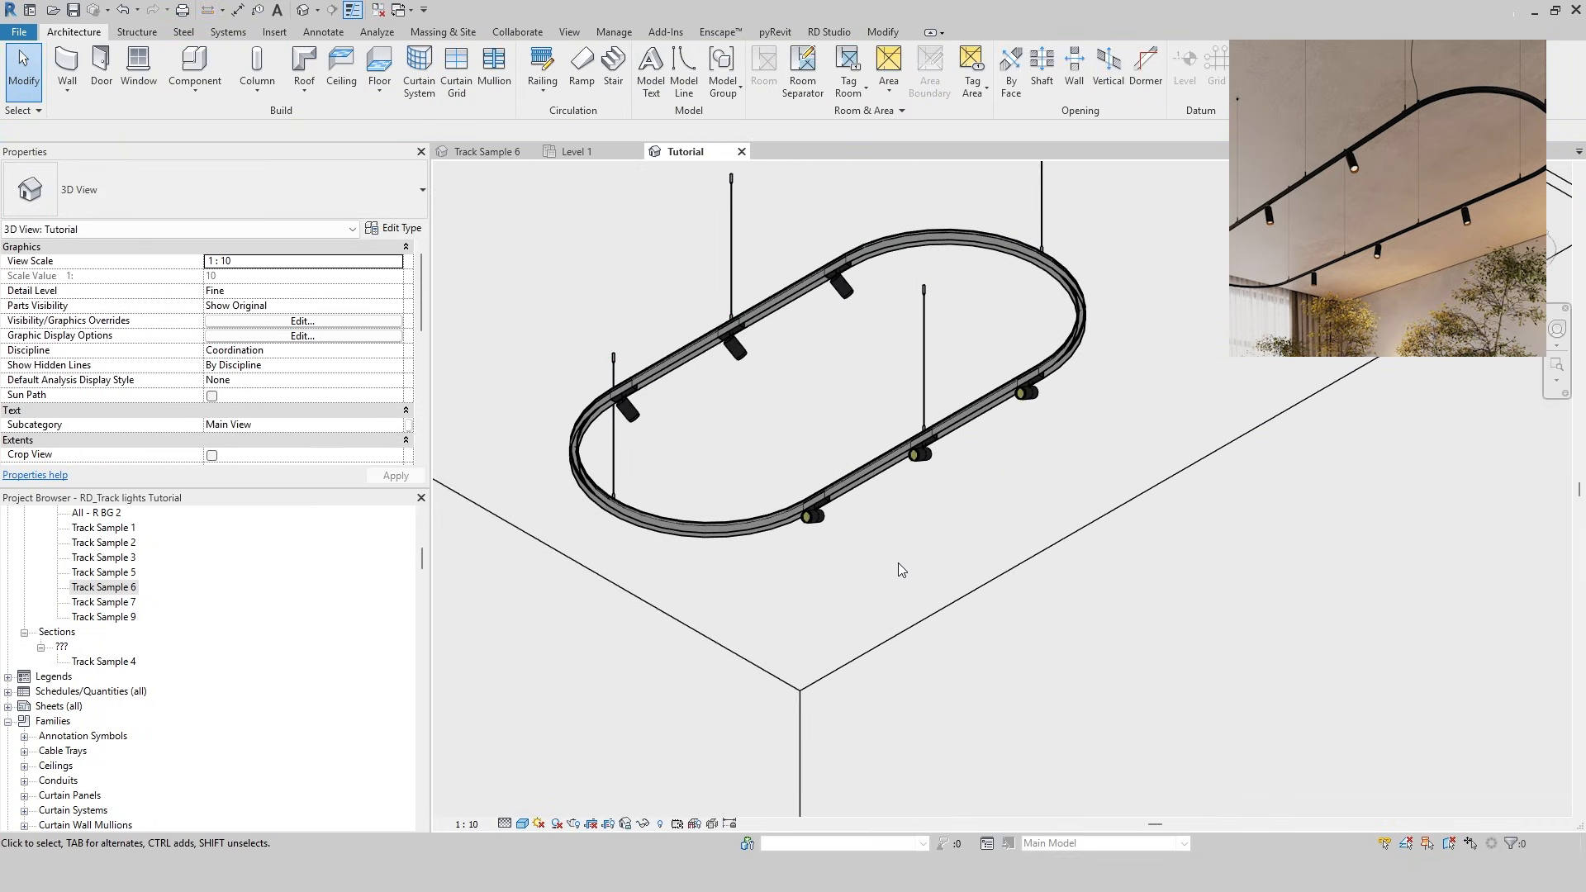
In the Level 1 ceiling plan, place an RD_Track Lights - L-Shape Recessed, Recessed Trimless track with Length A 60 cm and Length B 150 cm
key("ctrl+Tab")
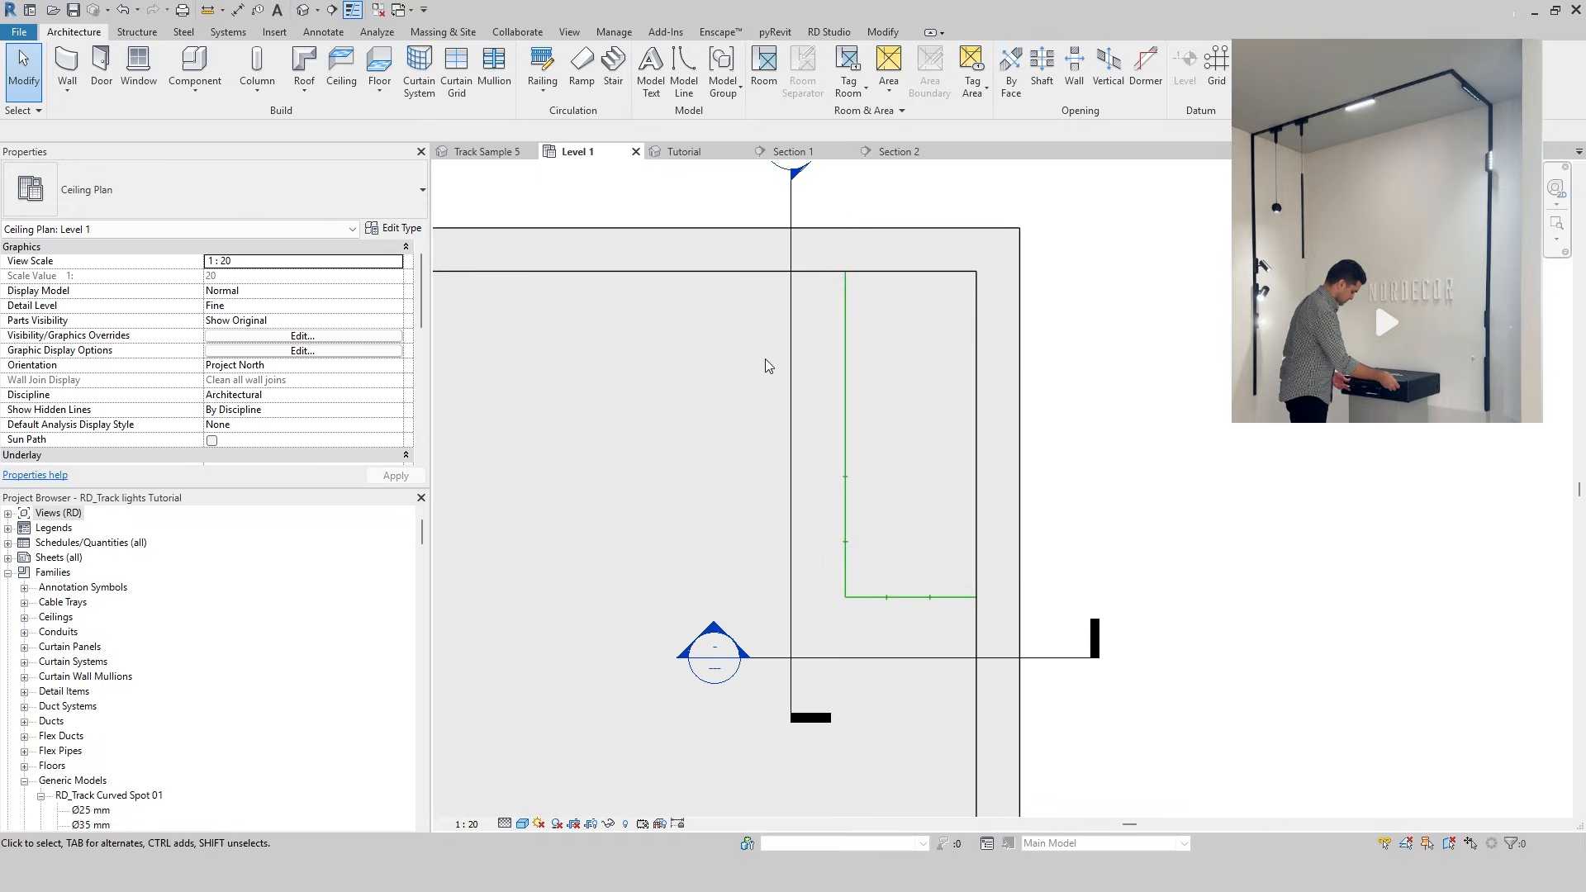
scroll(763, 424, "up", 2)
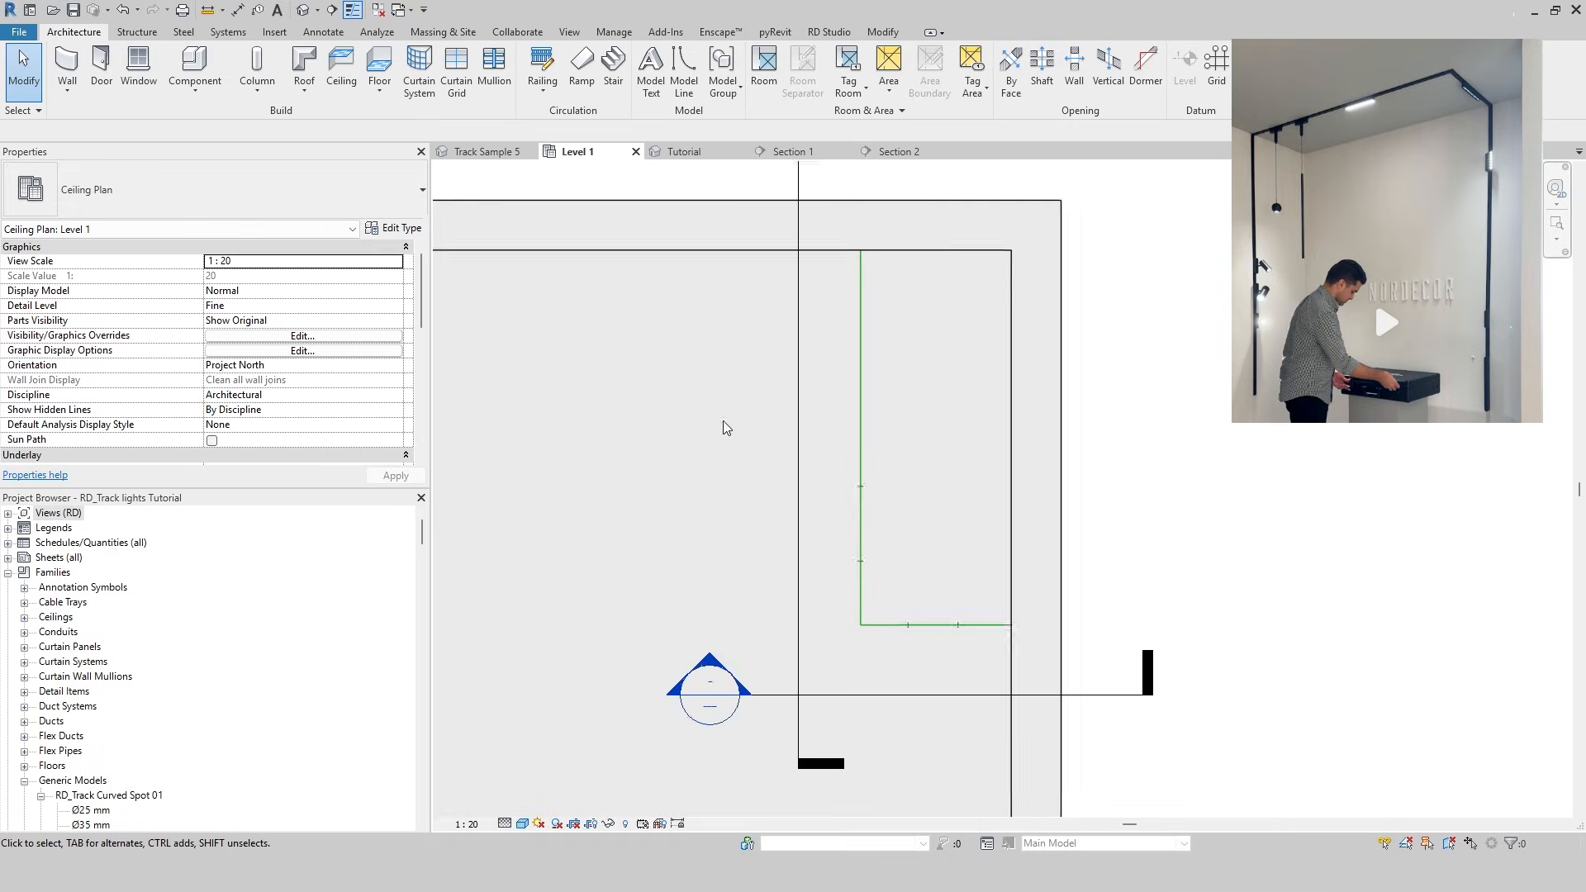
middle_click_drag(656, 461, 669, 474)
key("c")
key("m")
left_click(313, 189)
left_click_drag(419, 340, 419, 327)
scroll(175, 446, "down", 1)
left_click(174, 464)
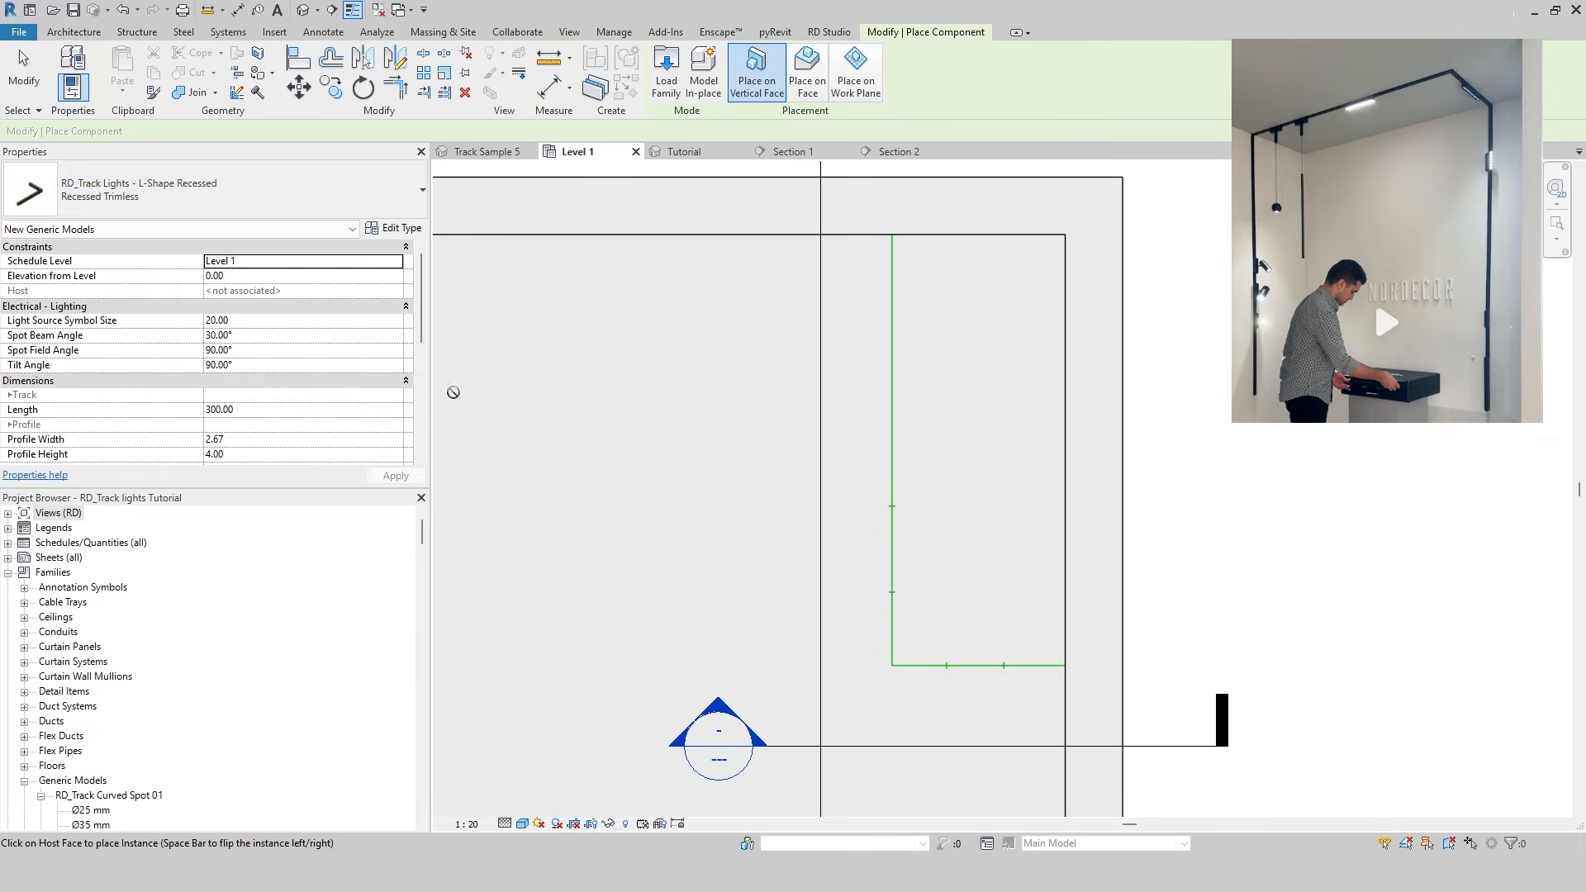
left_click(807, 72)
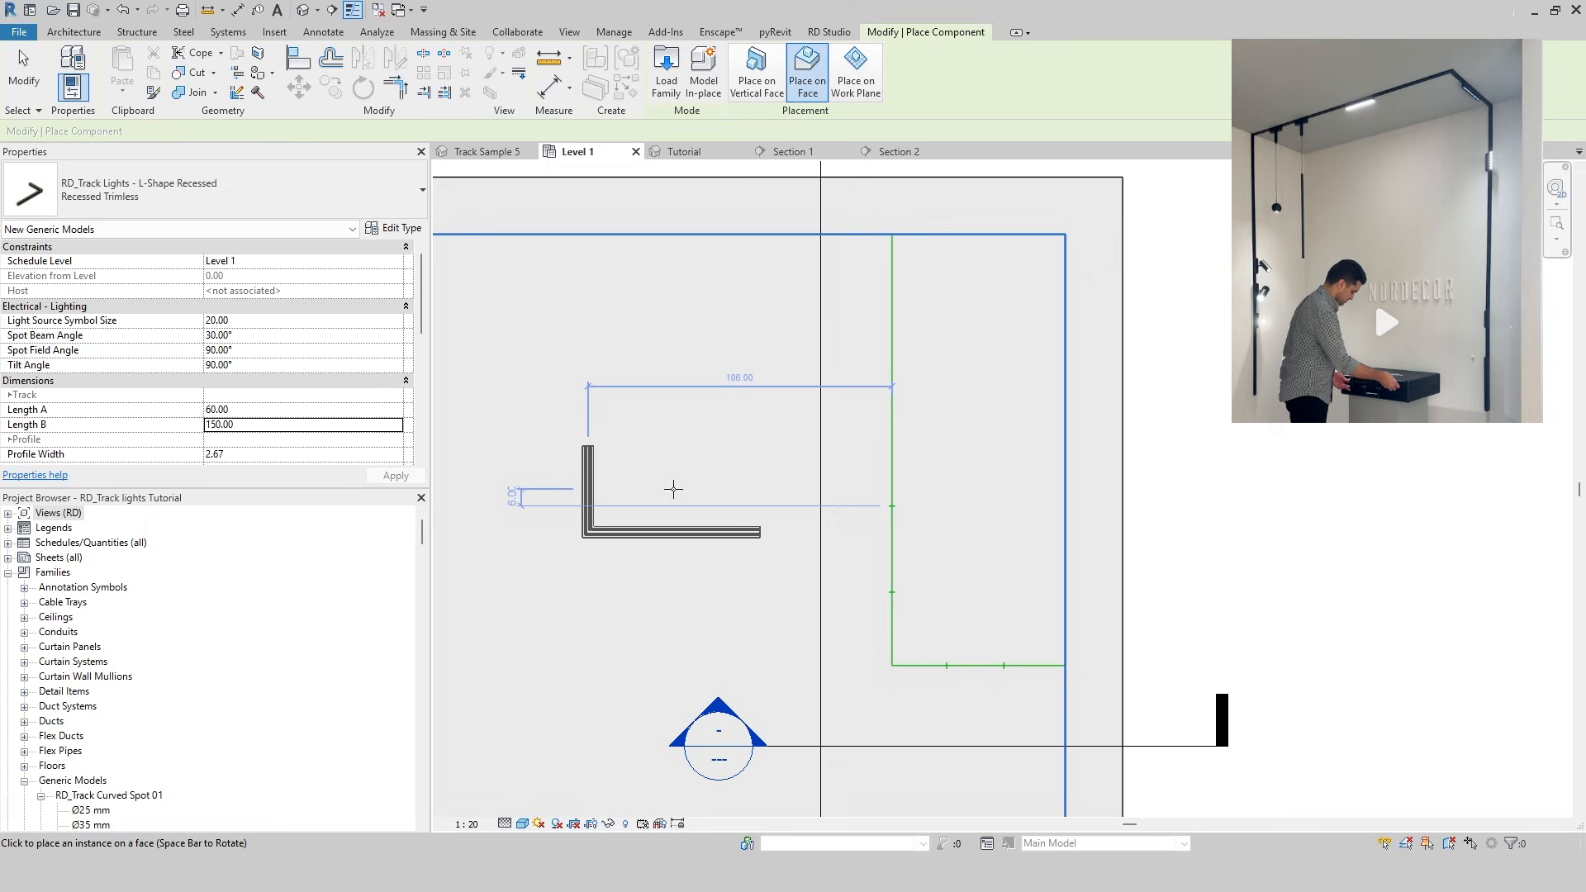
left_click(677, 489)
key("Escape")
key("Escape")
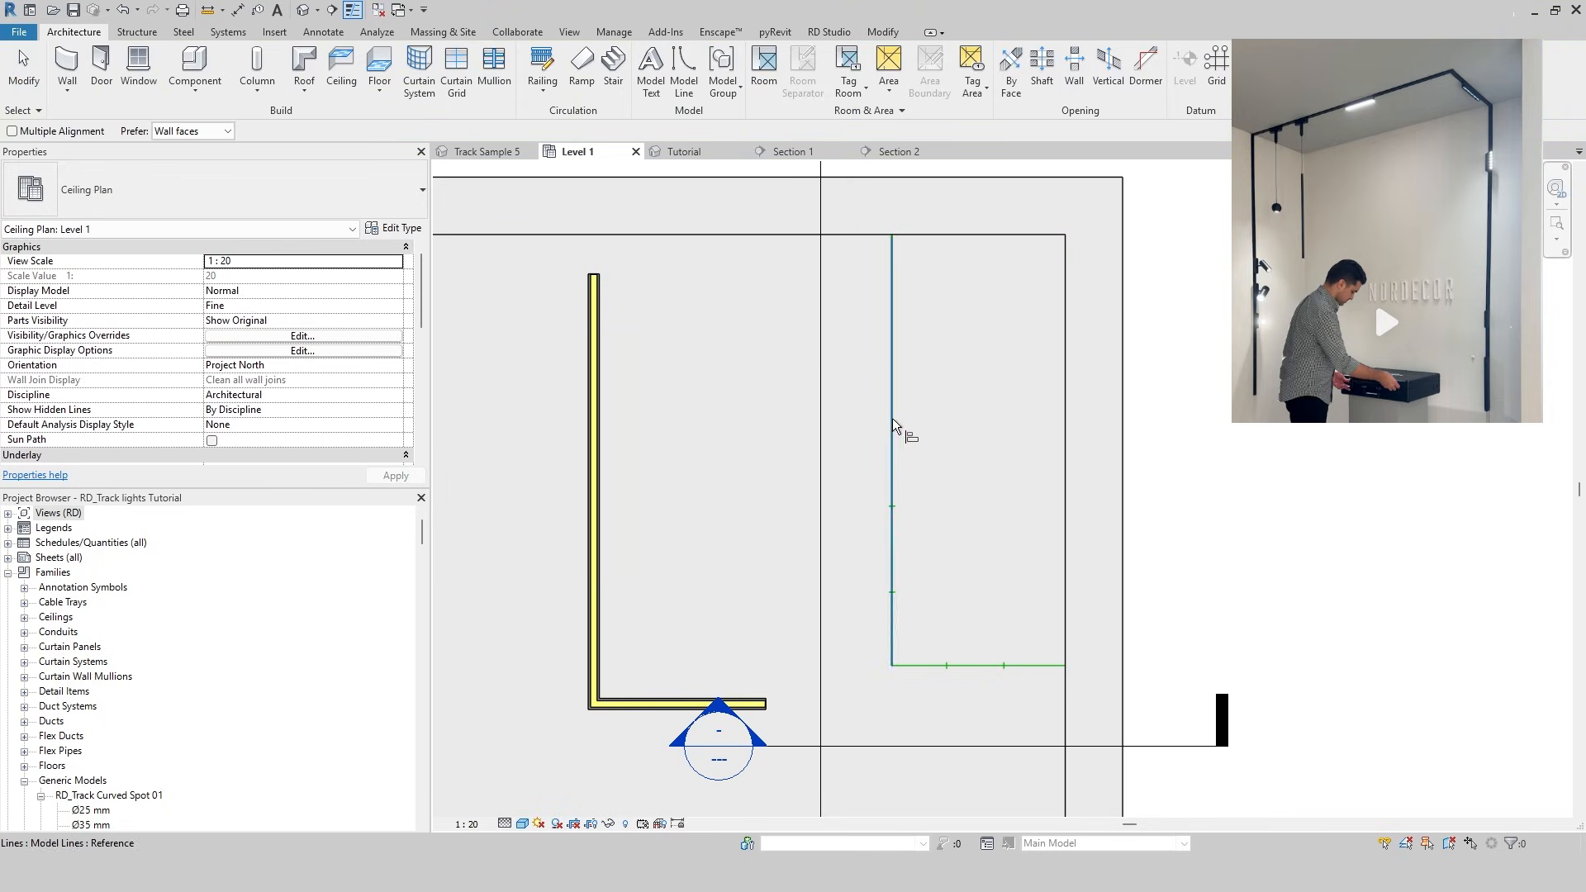
Align both legs of the L-shaped track with the green L-shaped guide lines
left_click_drag(596, 504, 994, 670)
scroll(993, 710, "up", 4)
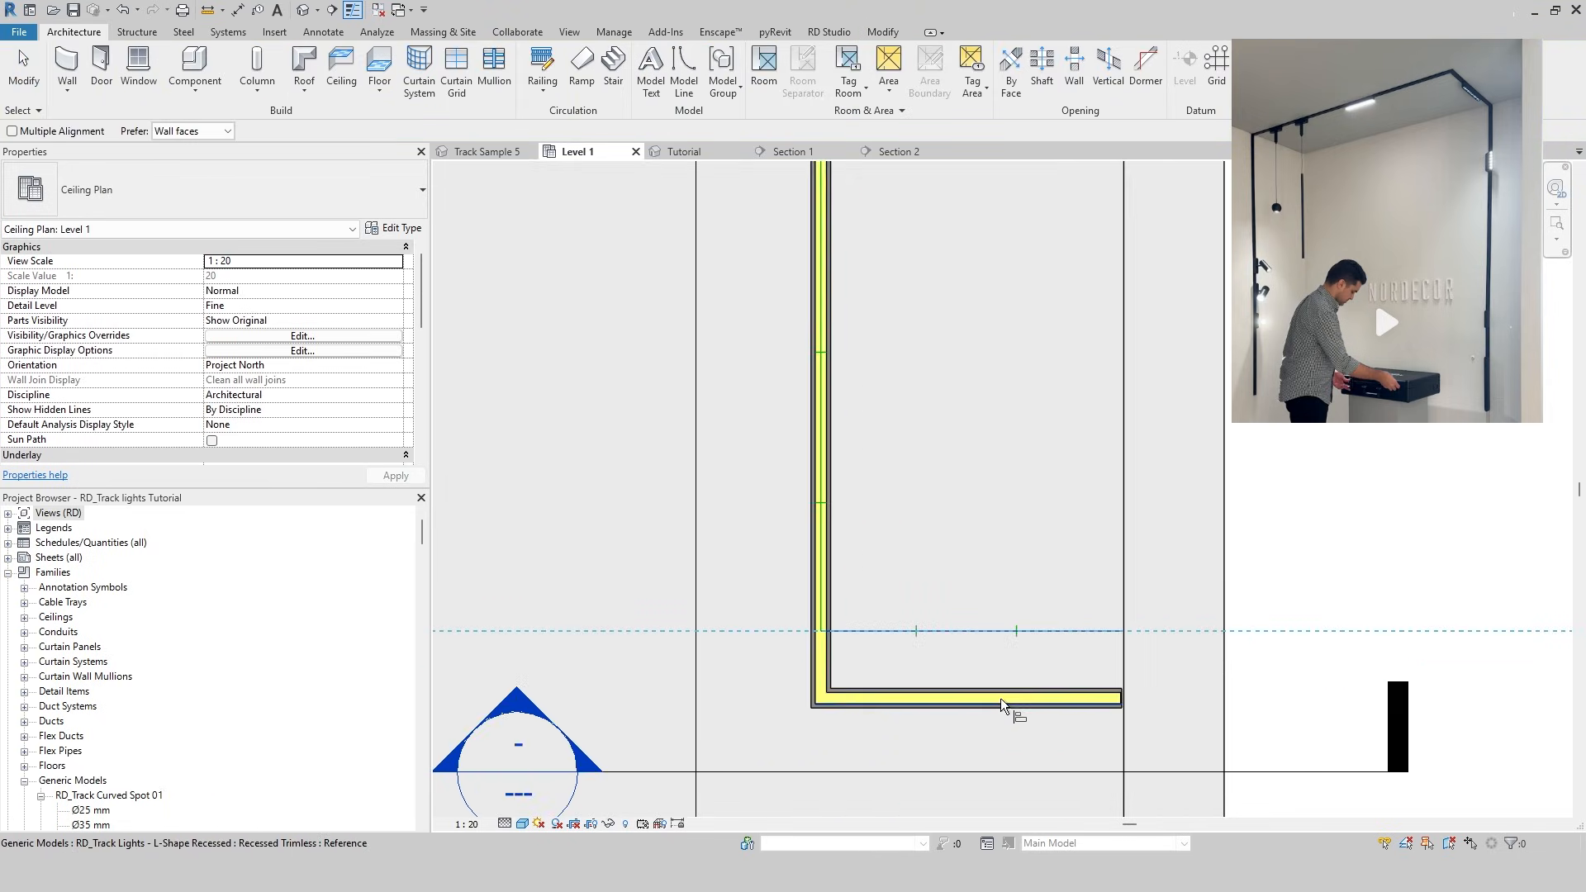
left_click(995, 704)
scroll(312, 379, "down", 4)
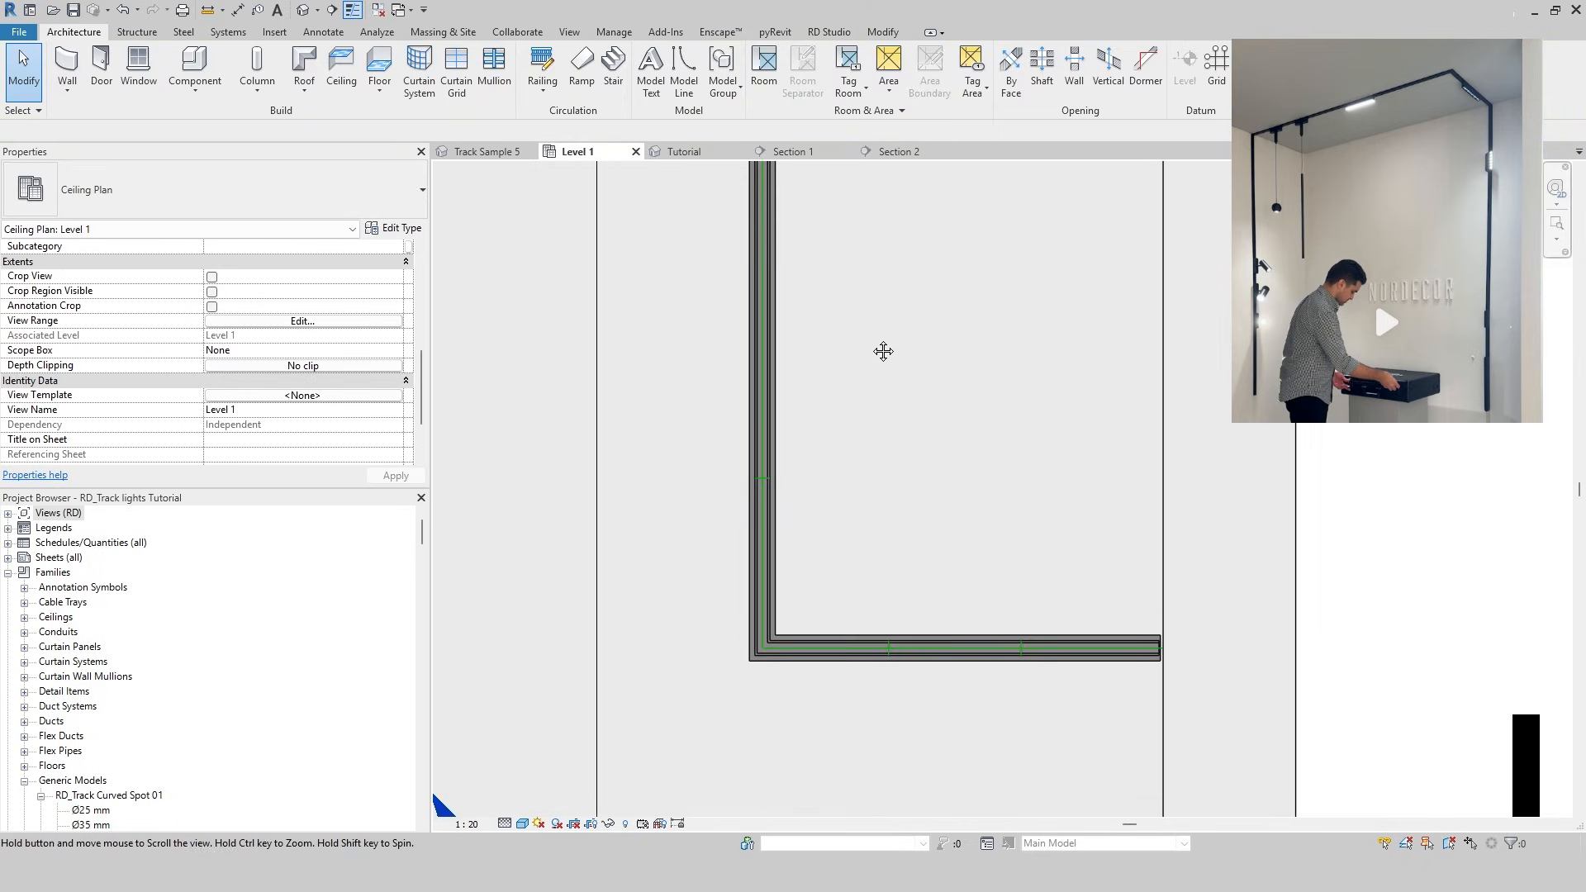
In Section 1, set up an RD_Track Lights - Linear Recessed, Recessed w External Trim track with length 300 cm and Full Light off
scroll(882, 351, "down", 2)
left_click(793, 151)
middle_click_drag(909, 538, 909, 496)
key("c")
key("m")
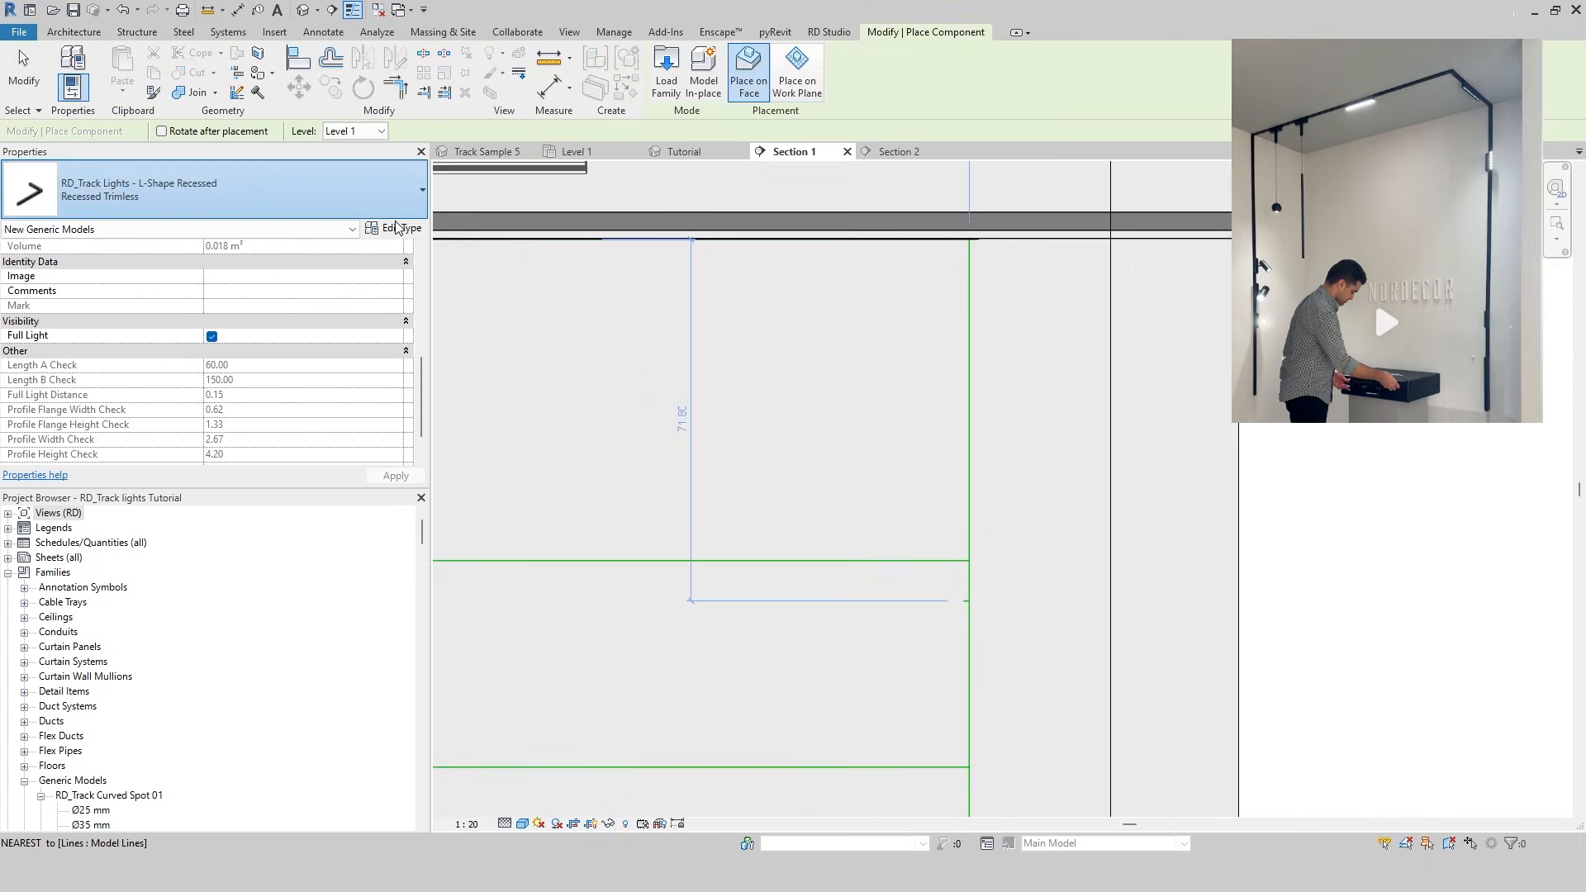
left_click(395, 198)
mouse_move(419, 328)
left_mouse_down()
mouse_move(420, 360)
mouse_move(420, 347)
left_mouse_up()
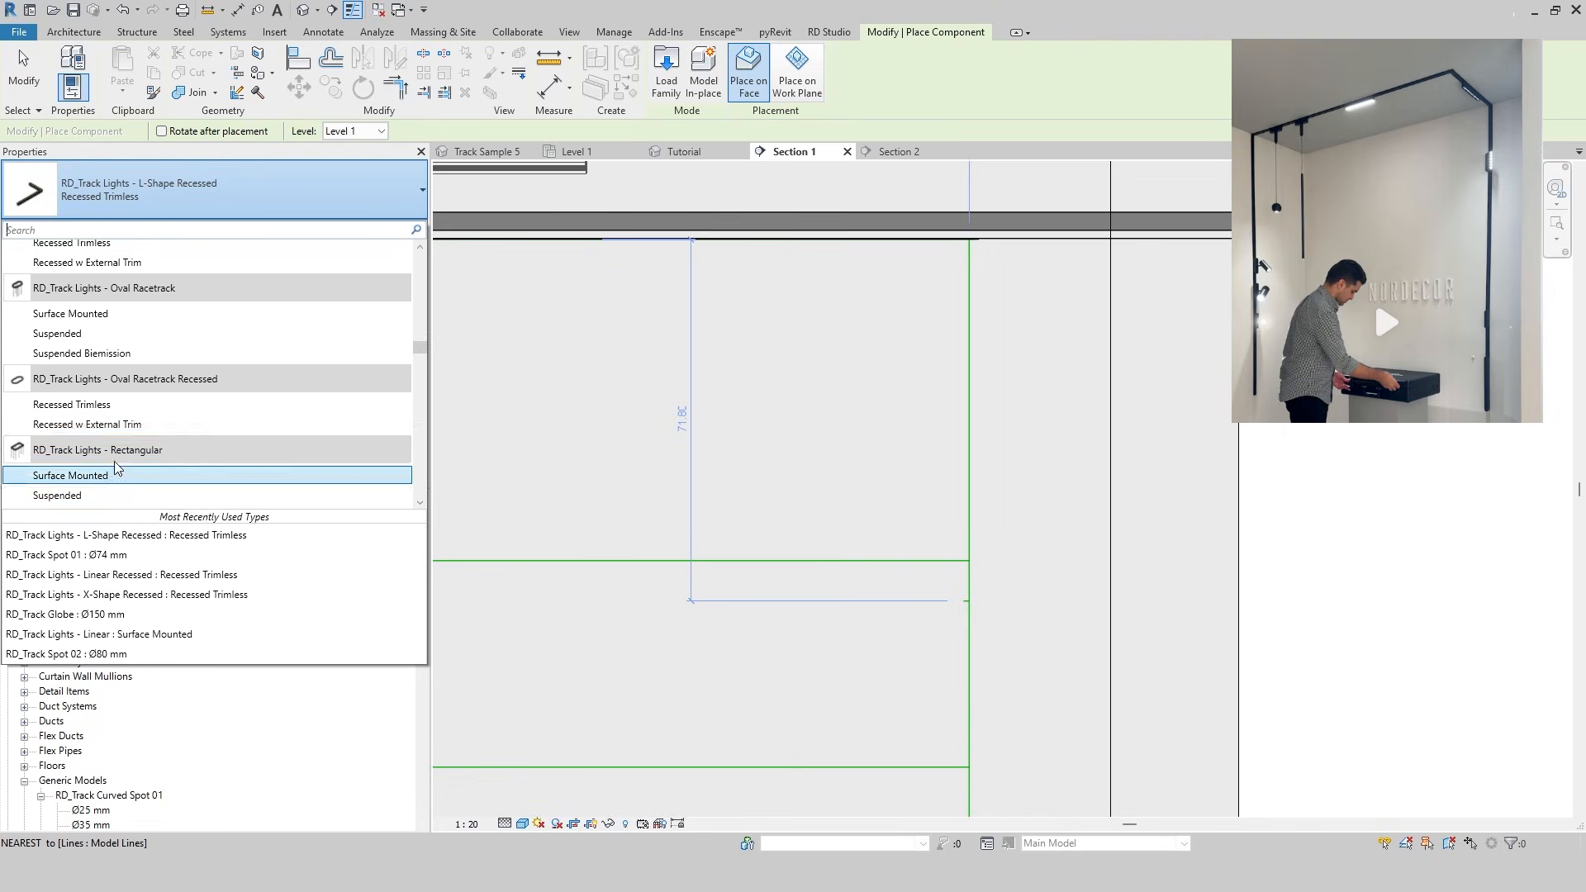
scroll(141, 340, "up", 1)
left_click(145, 381)
scroll(255, 338, "down", 2)
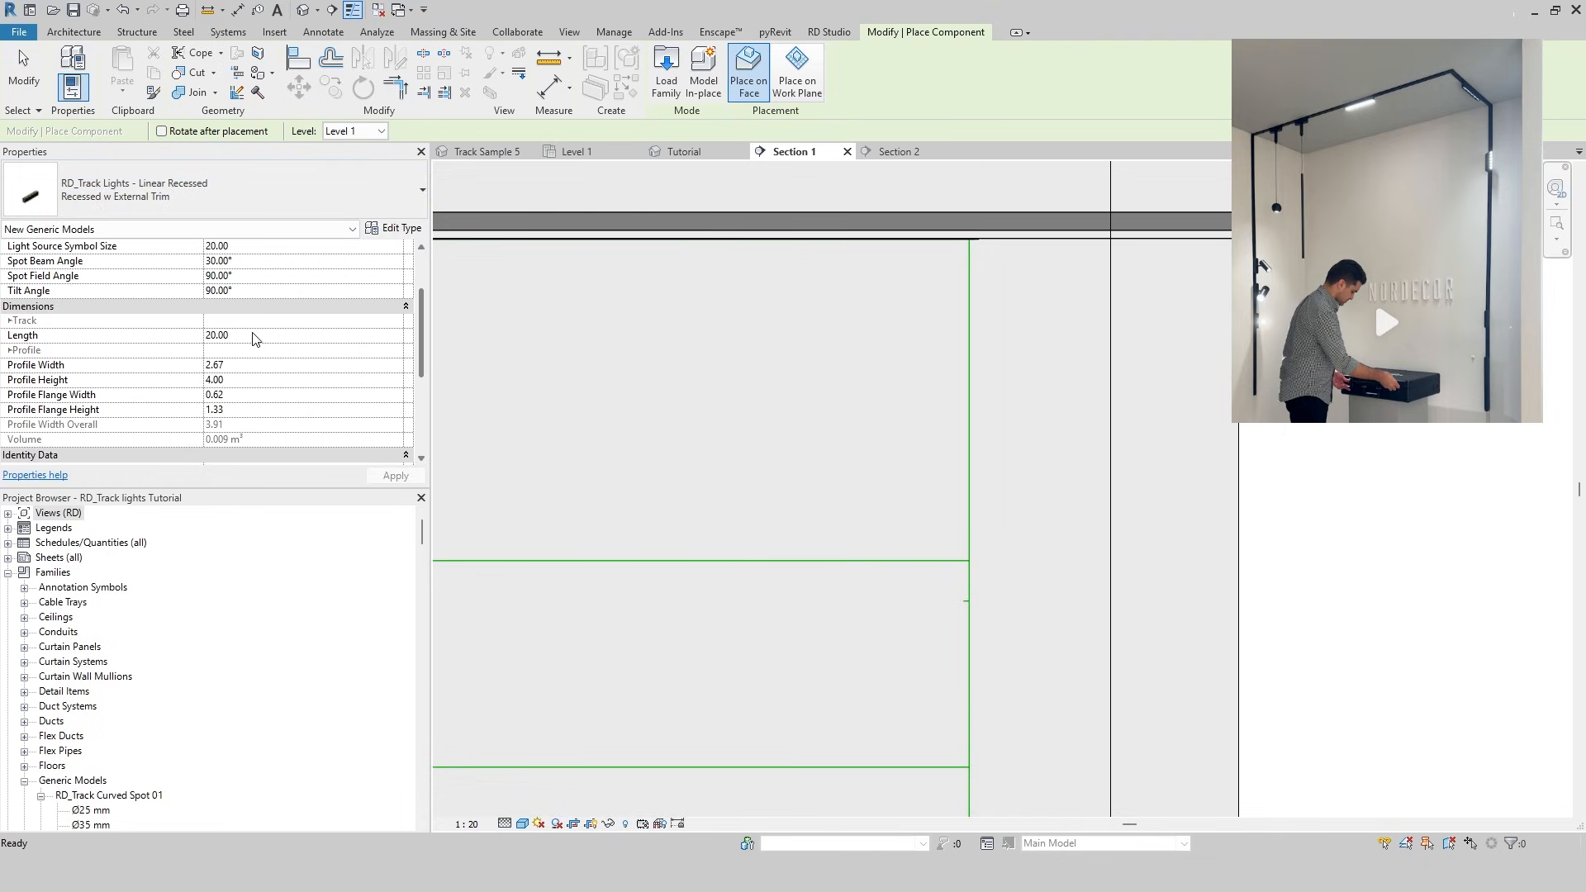
scroll(275, 388, "down", 3)
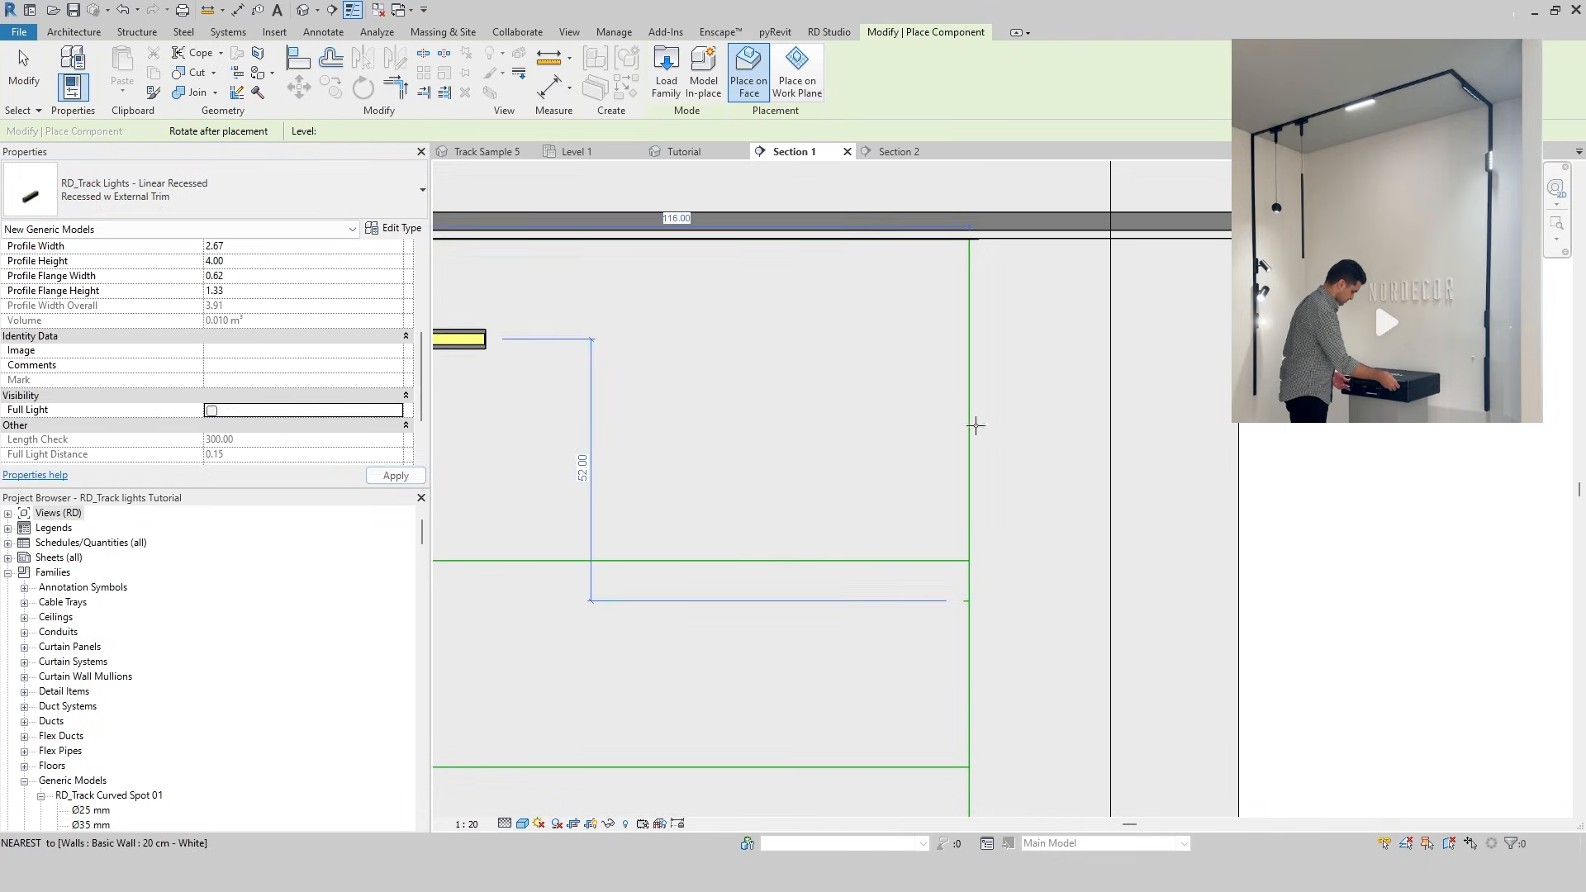
Place the linear track upright on the wall in Section 1, along the vertical guide line
scroll(911, 431, "down", 2)
key("space")
middle_click_drag(939, 761, 849, 443)
left_click(861, 442)
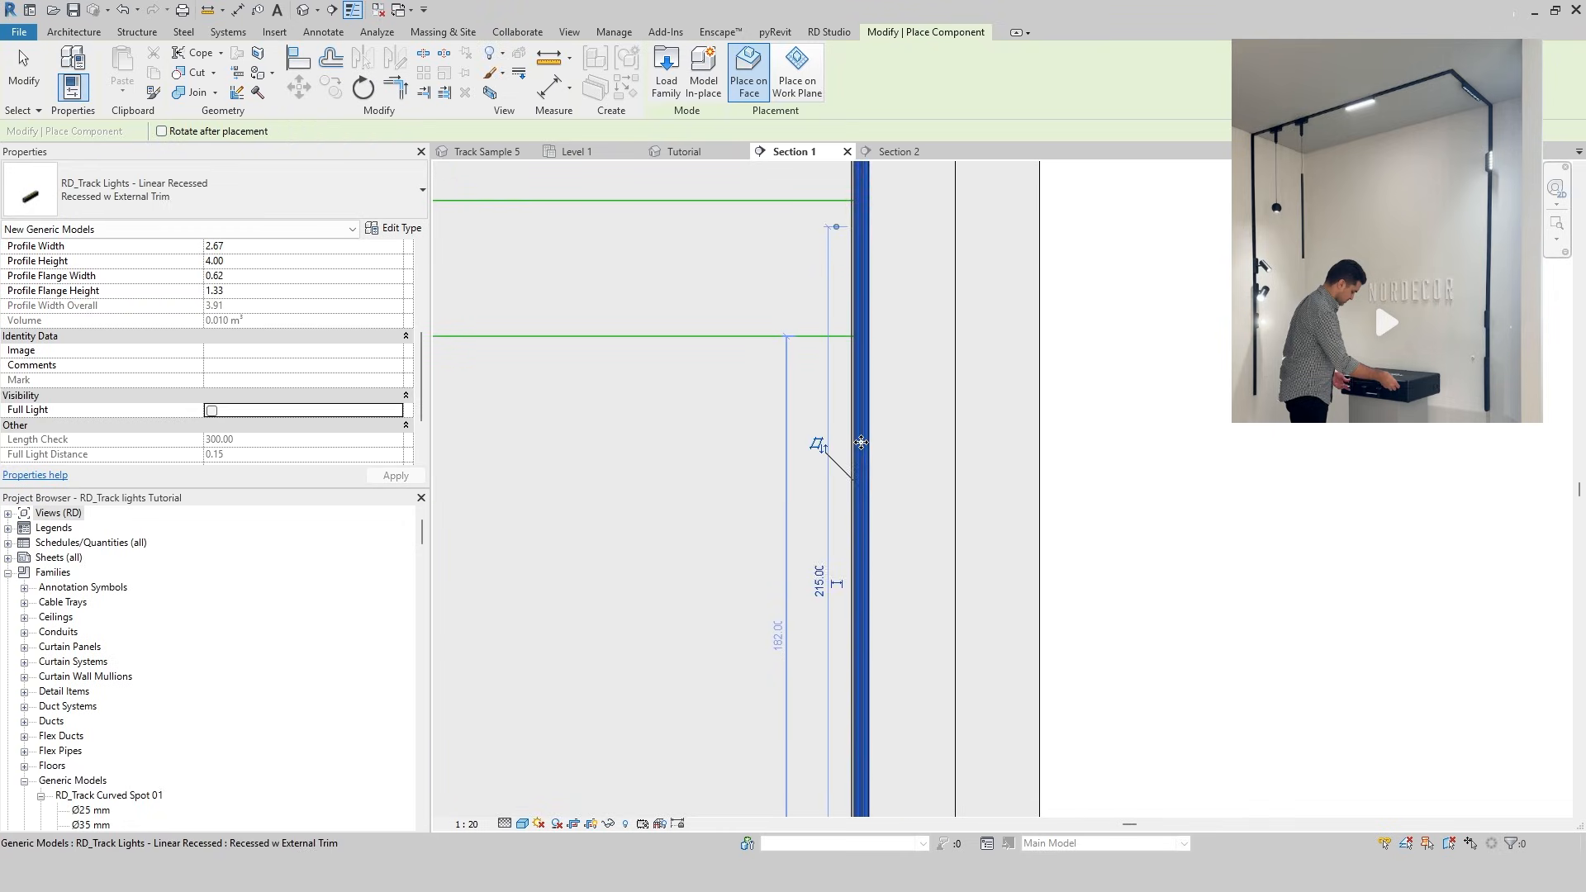
key("Escape")
key("Escape")
Align the upper end of the vertical wall track in Section 1 with the ceiling's underside
middle_click_drag(927, 246, 895, 578)
key("a")
key("l")
scroll(872, 315, "up", 2)
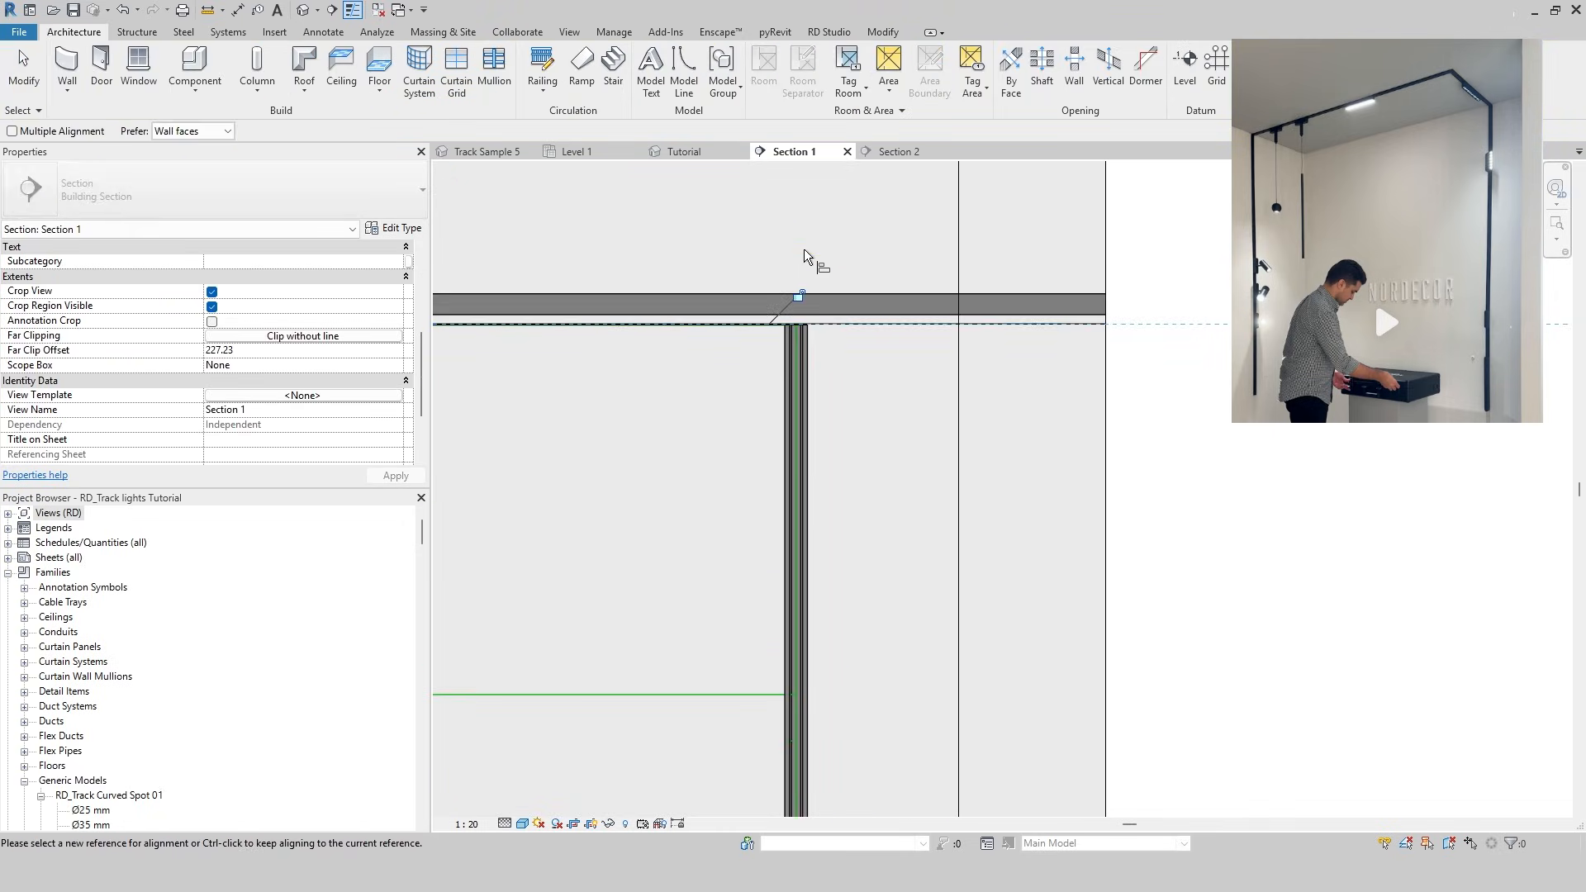
key("Escape")
key("Escape")
In Section 2, place another 300 cm linear recessed track with external trim upright on the wall's vertical guide line
left_click(899, 151)
scroll(926, 396, "down", 2)
key("c")
key("m")
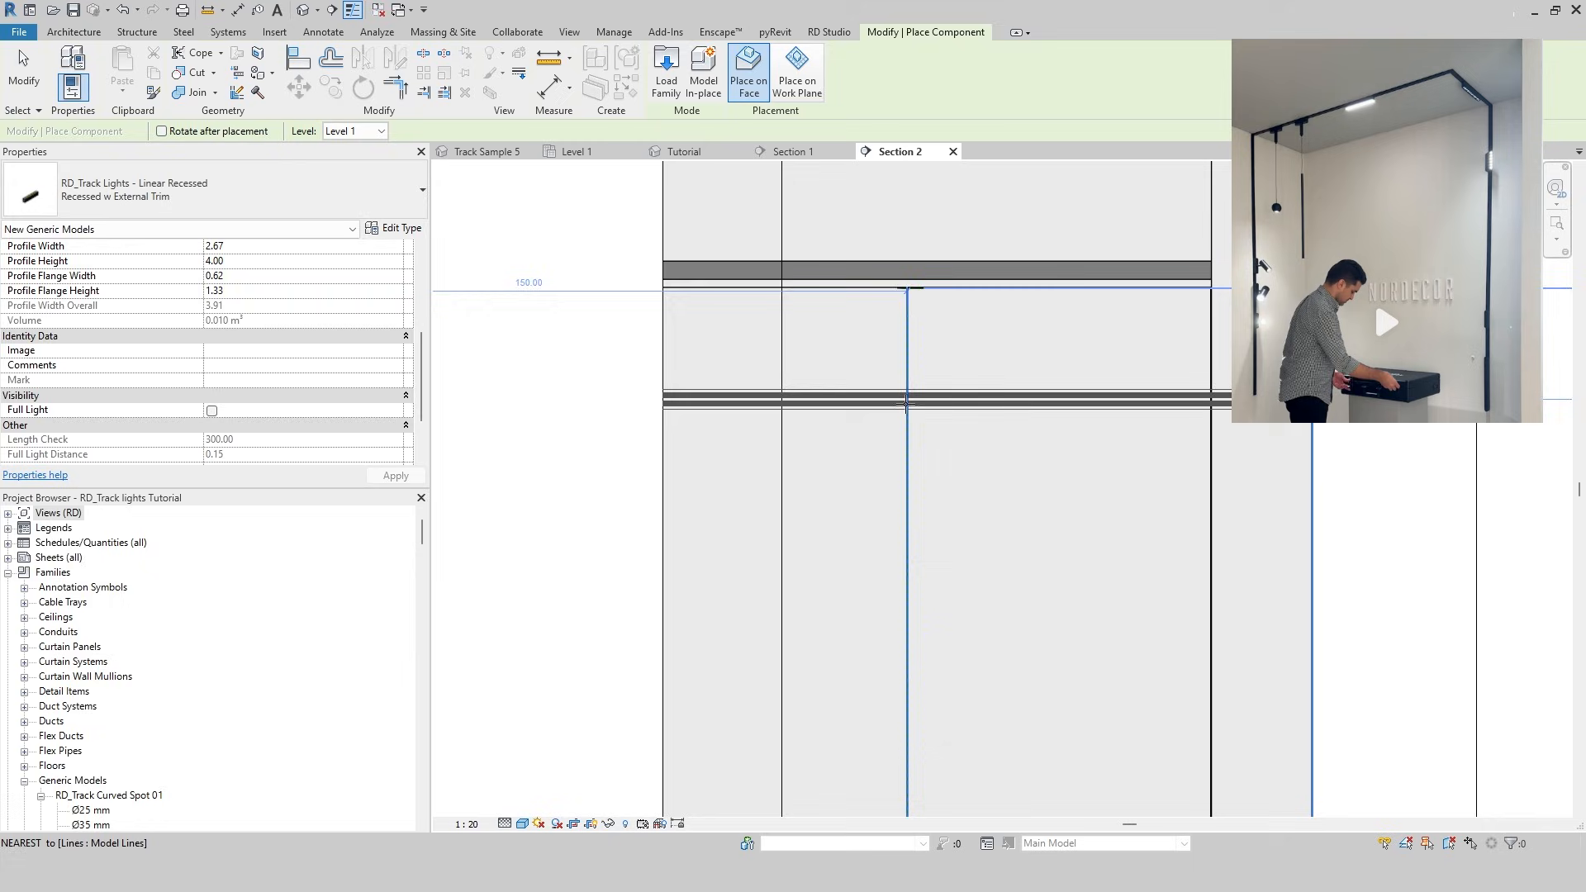
key("space")
middle_click_drag(906, 727, 902, 462)
left_click(904, 462)
key("Escape")
key("Escape")
Align the second wall track's upper end with the ceiling's underside and review the connected tracks in the Tutorial 3D view
middle_click_drag(965, 190, 929, 399)
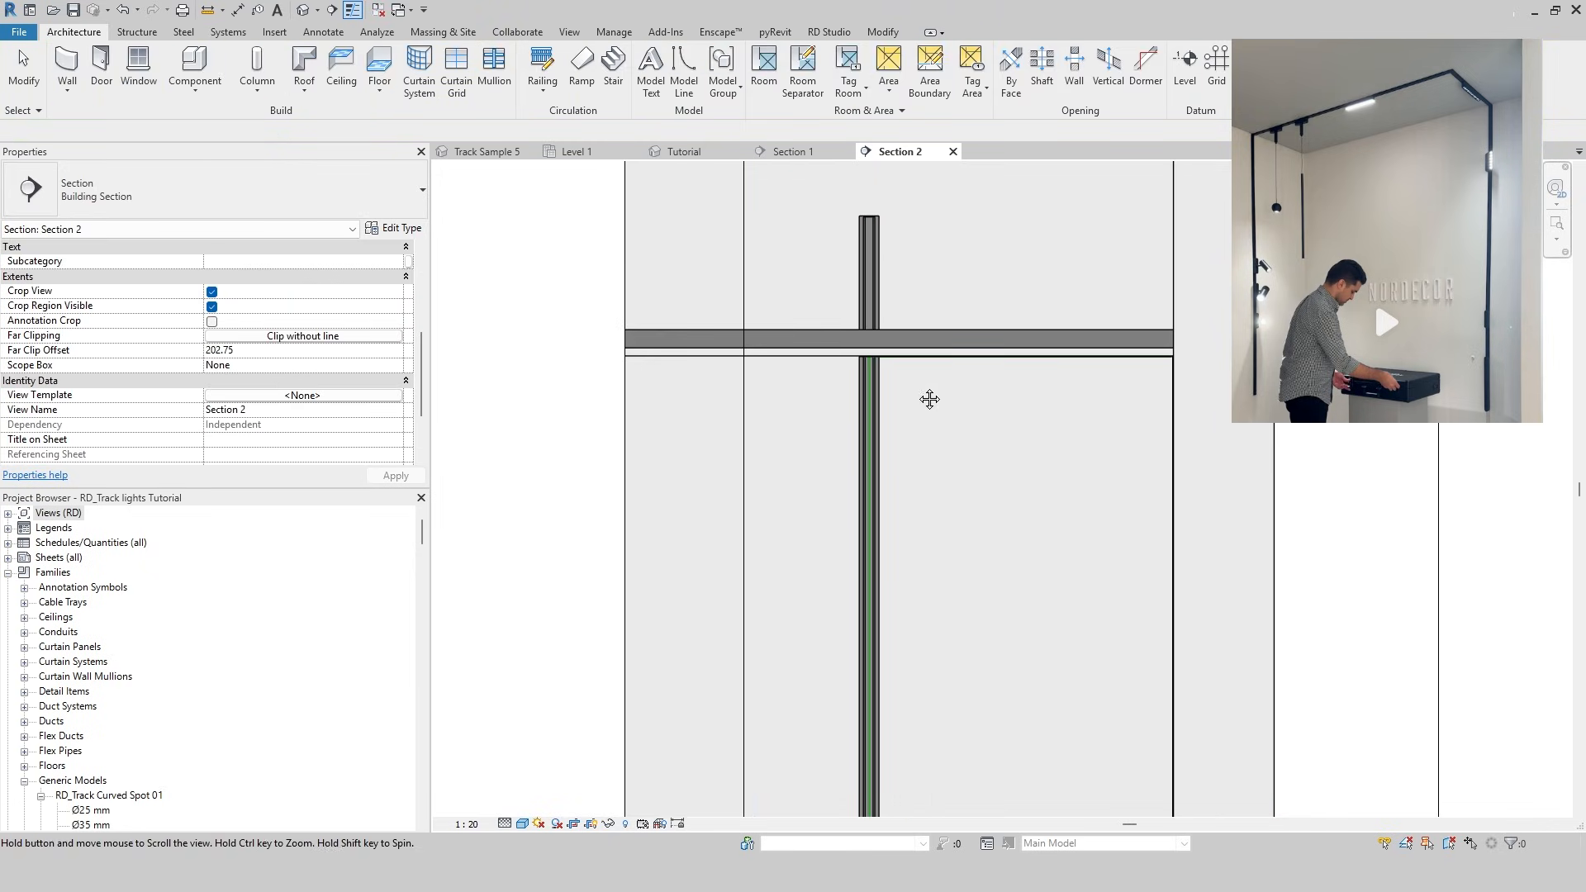
key("a")
key("l")
left_click(863, 218)
key("Escape")
key("Escape")
left_click(684, 151)
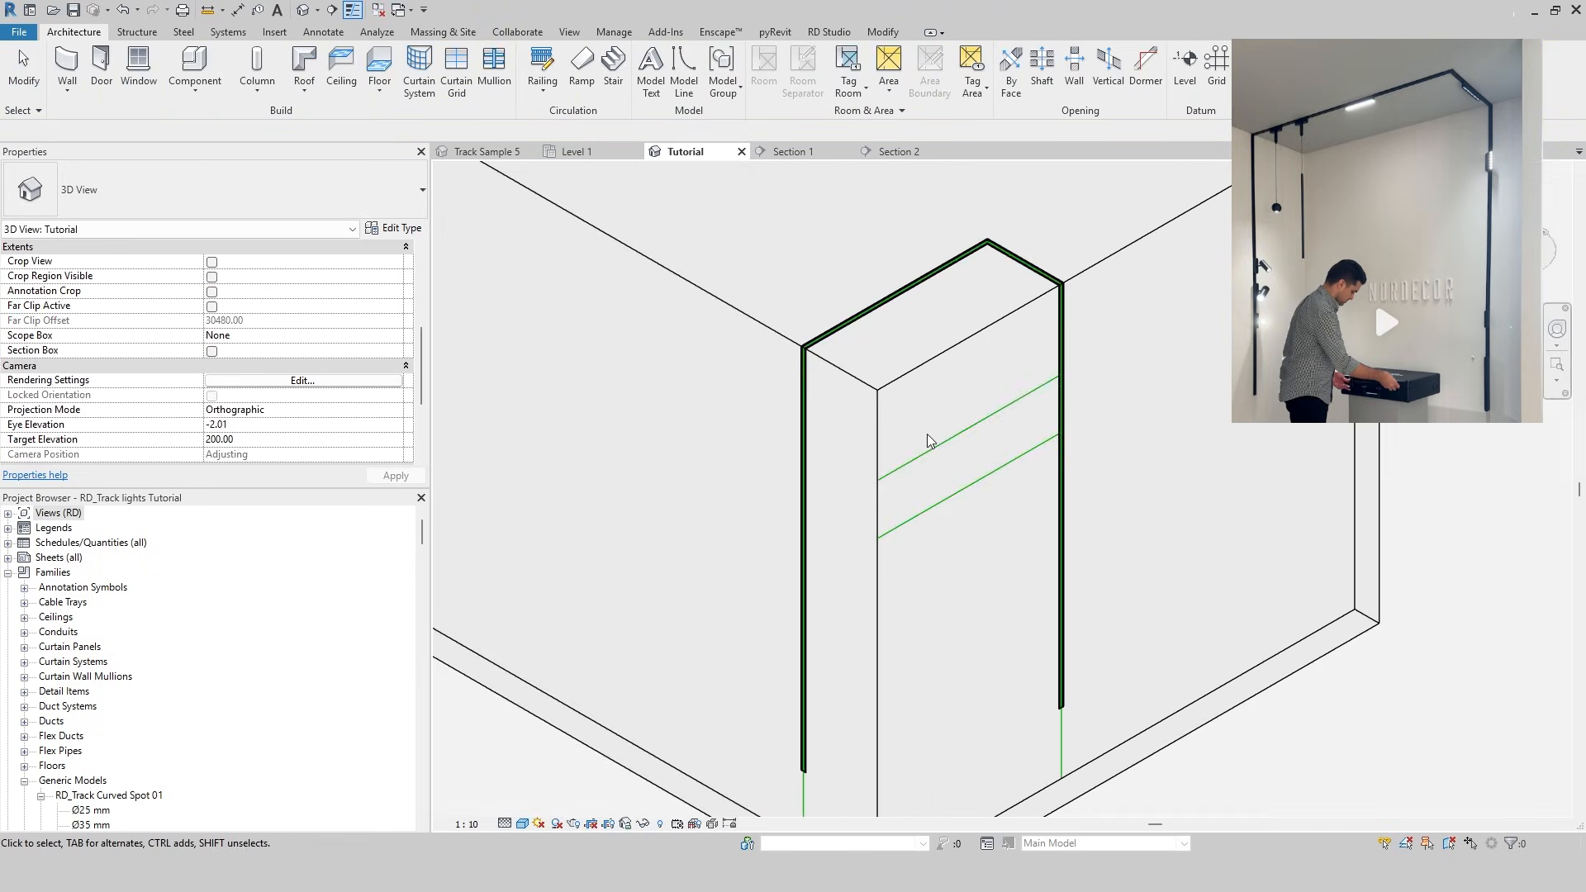
scroll(975, 318, "up", 3)
middle_click_drag(962, 505, 958, 397)
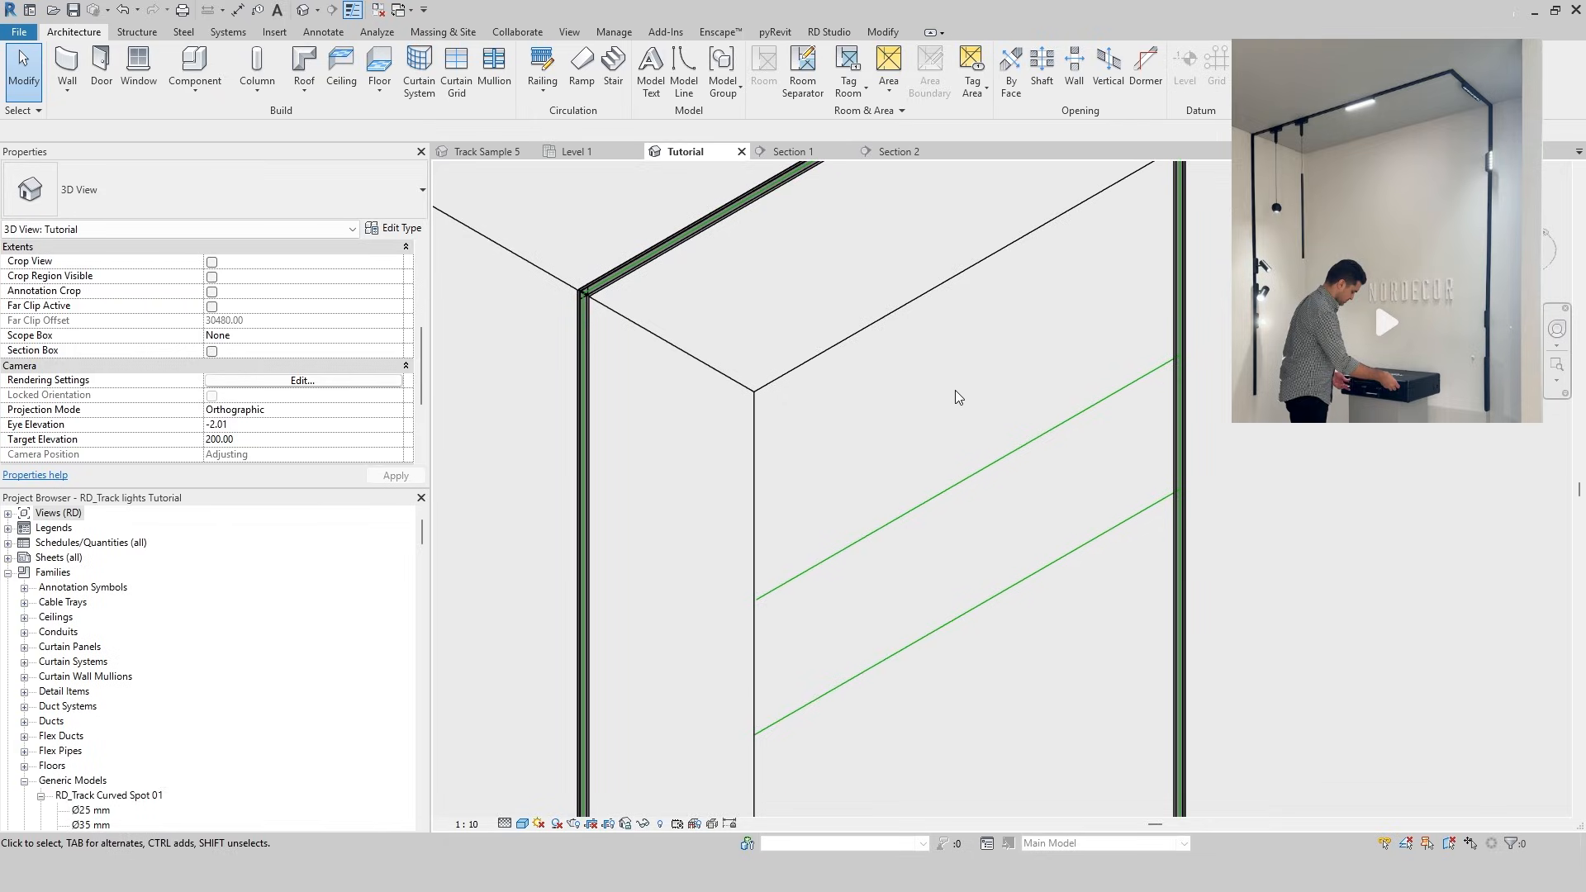
In the Level 1 plan, place an RD_Track Pendant 06, Ø76 mm, on the long leg of the ceiling track
left_click(576, 151)
key("c")
key("m")
scroll(823, 512, "up", 3)
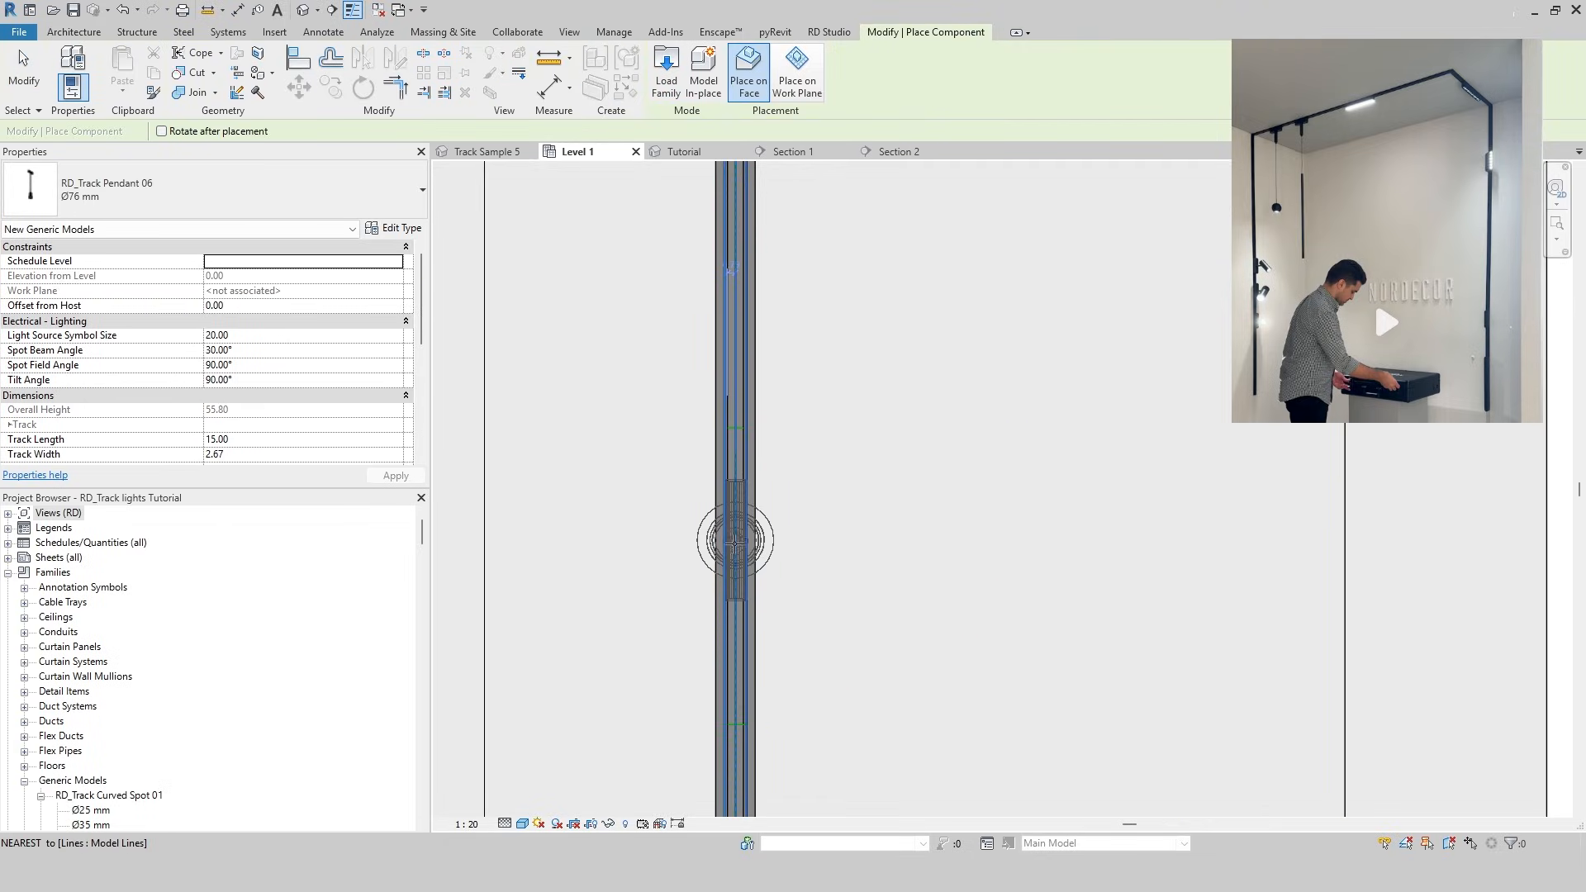
left_click(734, 544)
key("Escape")
key("Escape")
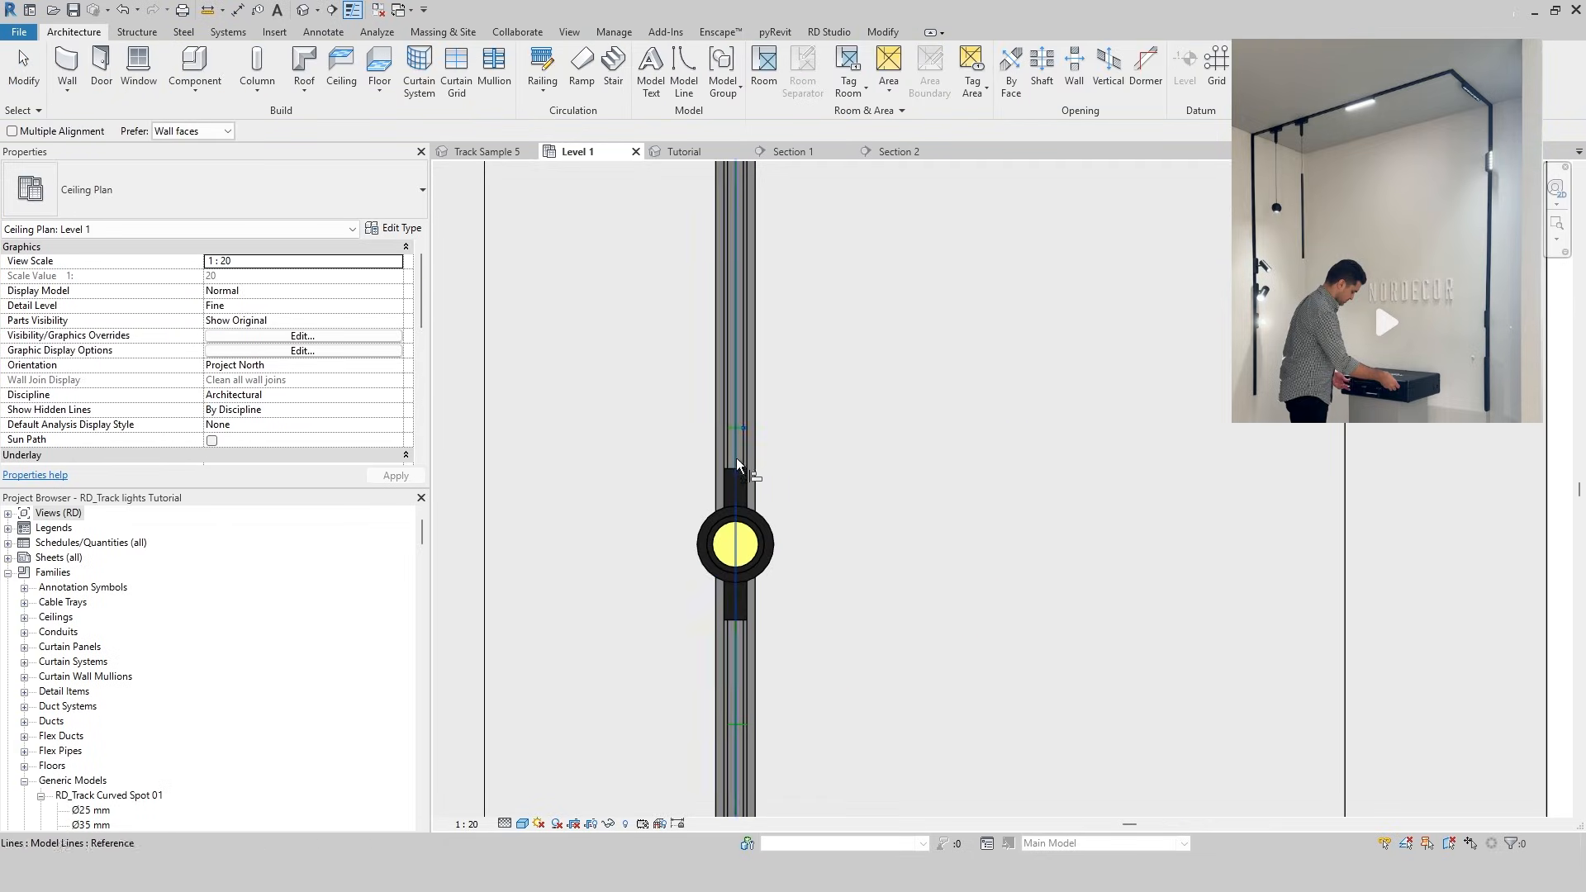
Align the pendant's track adapter with the nearby guide mark and set its Support Height to 60 cm
scroll(737, 429, "up", 2)
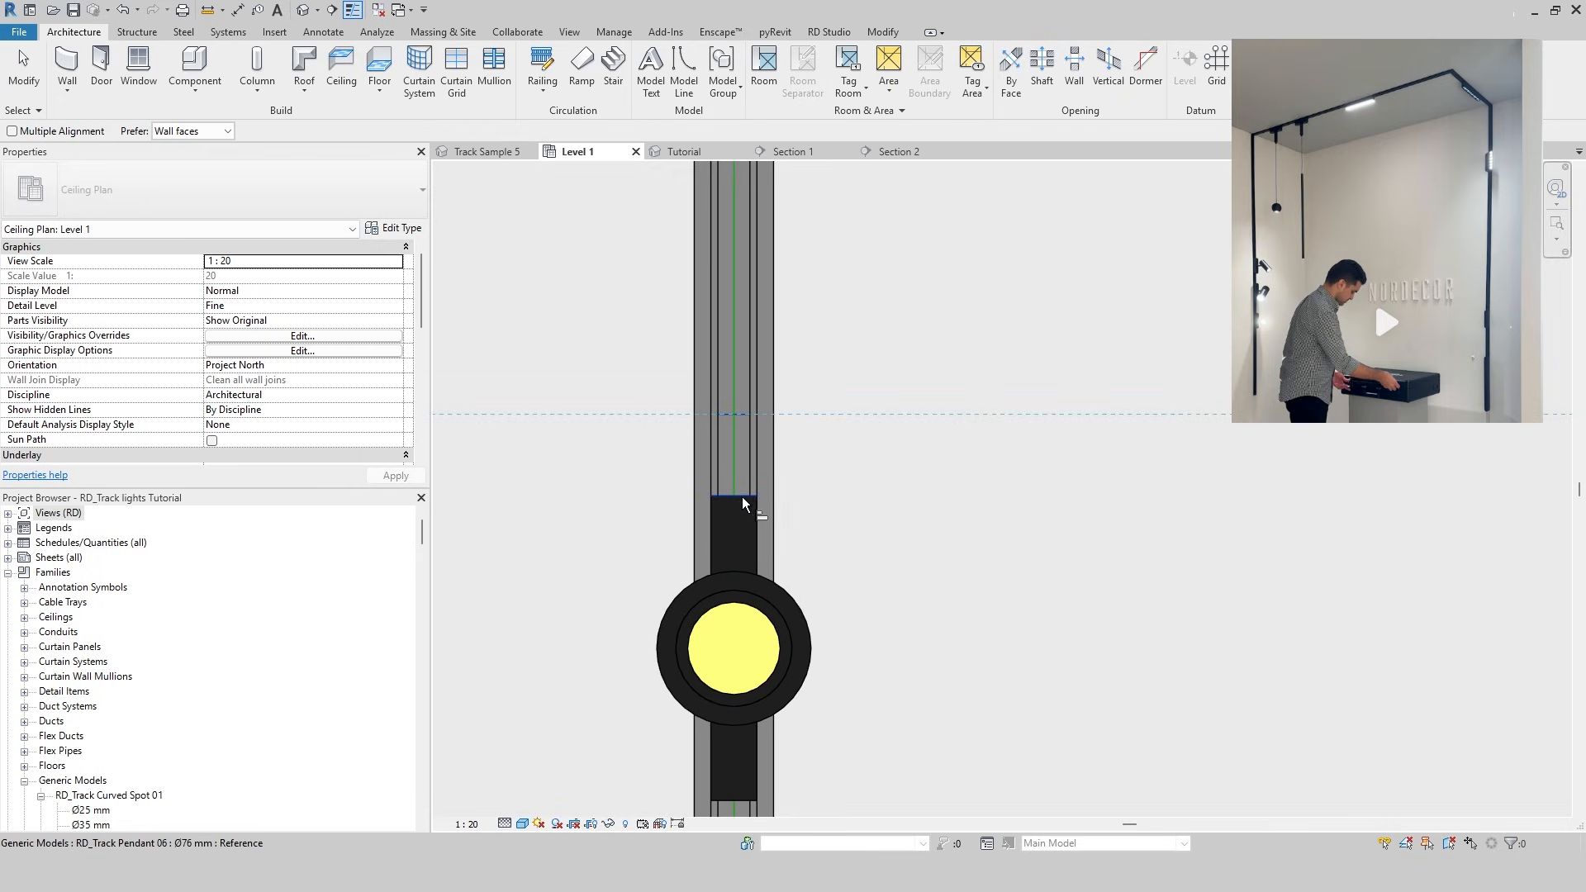
scroll(742, 503, "down", 2)
left_click(685, 151)
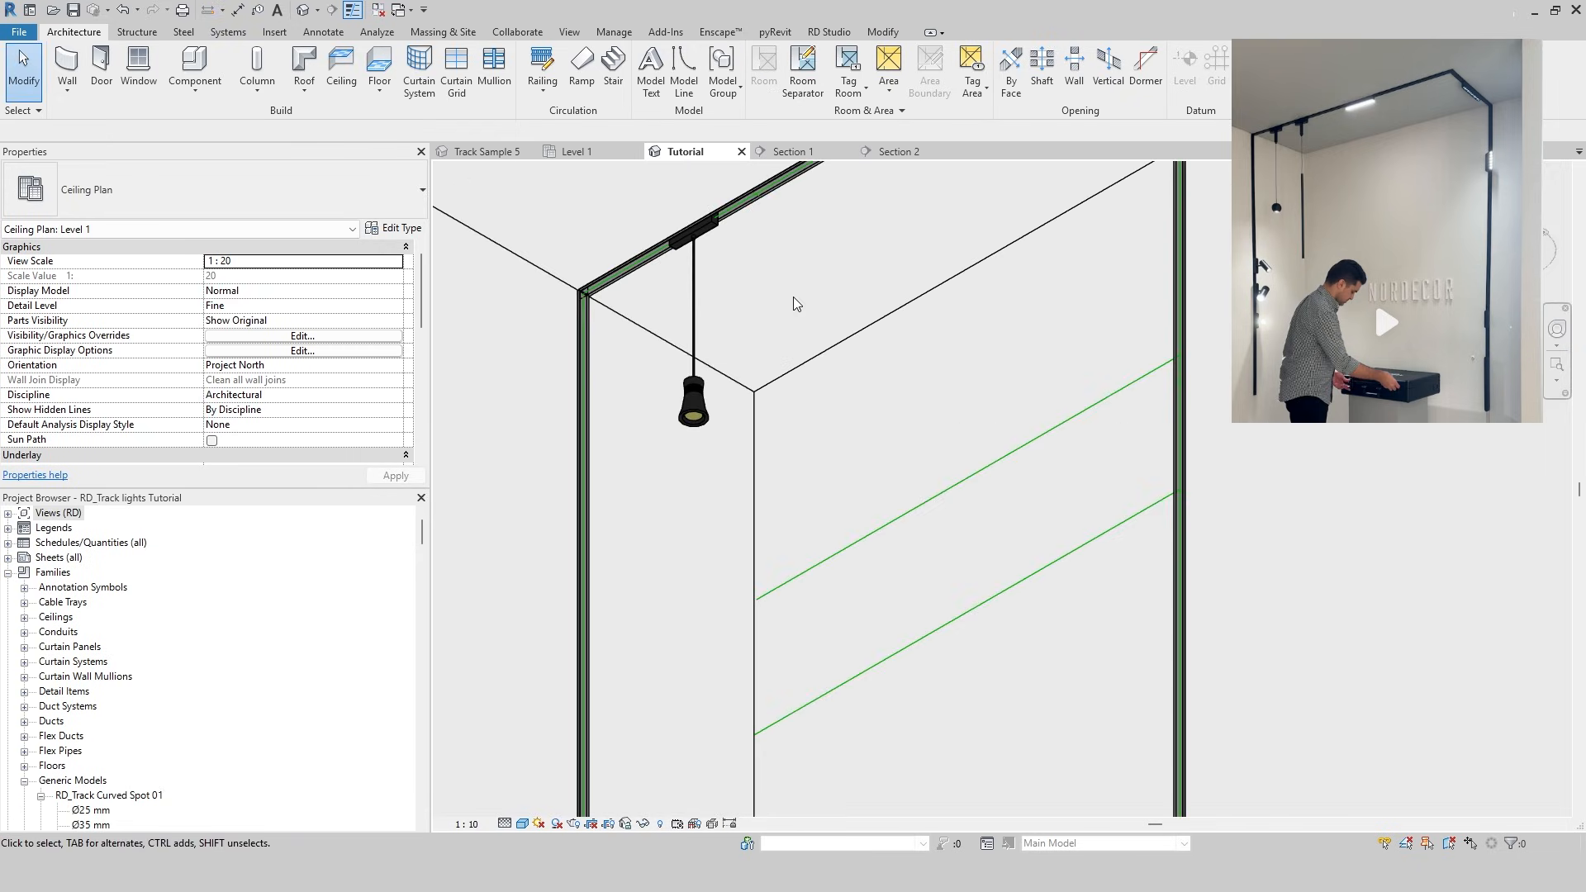
left_click(692, 319)
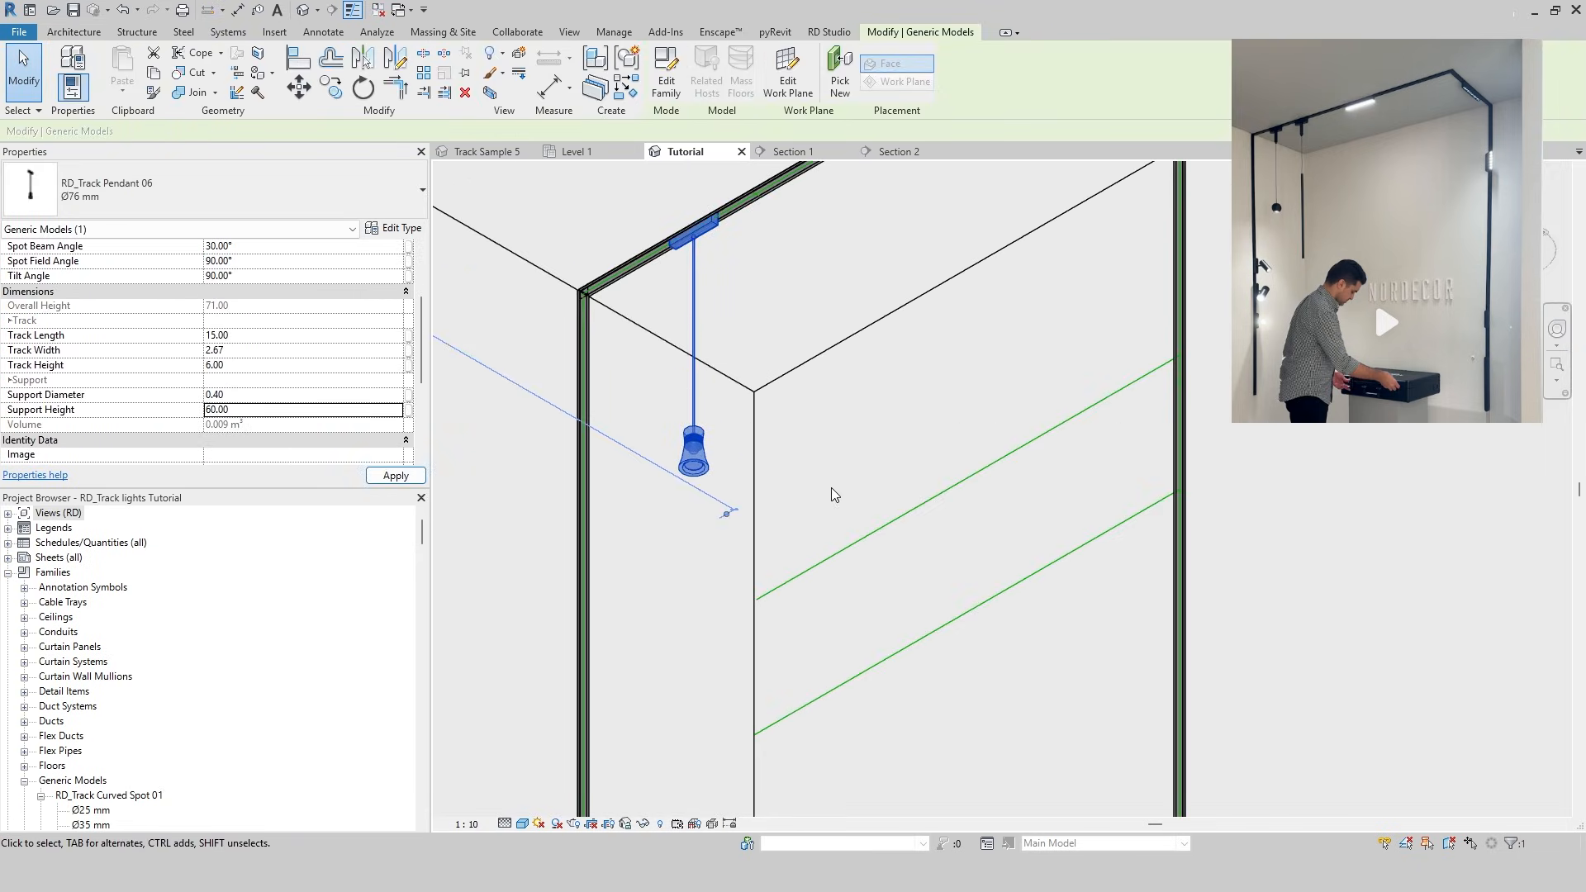
Set up an RD_Track Pendant 02, Ø35 mm - Black, with Track Height 6 cm and Support Height 90 cm for the Level 1 plan
key("c")
key("s")
left_click(576, 151)
left_click(347, 198)
scroll(166, 400, "up", 3)
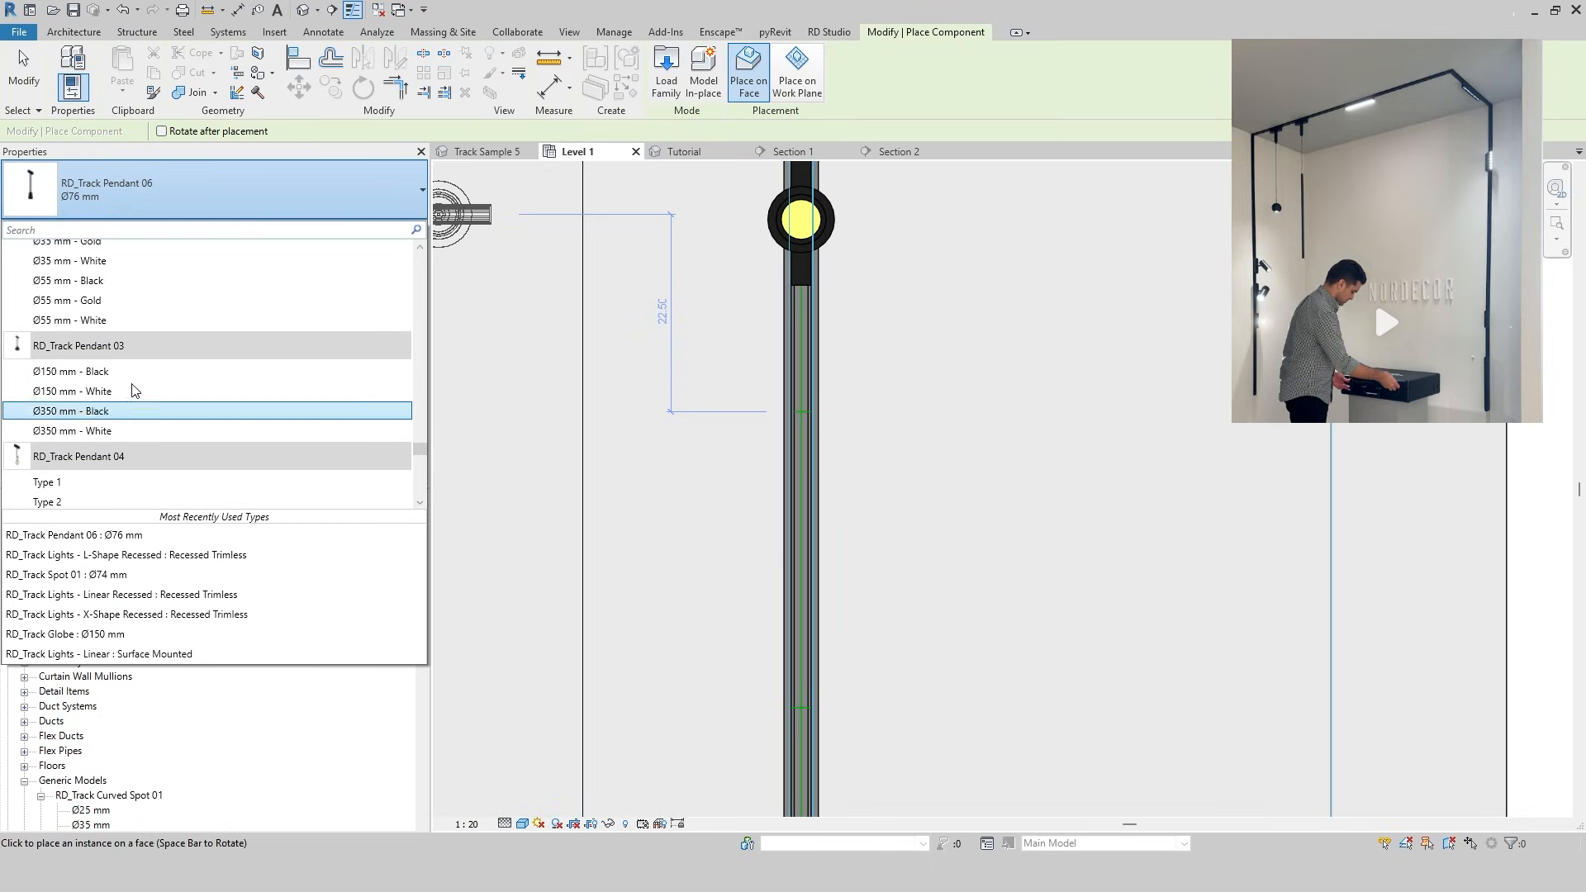
scroll(128, 363, "up", 3)
left_click(123, 341)
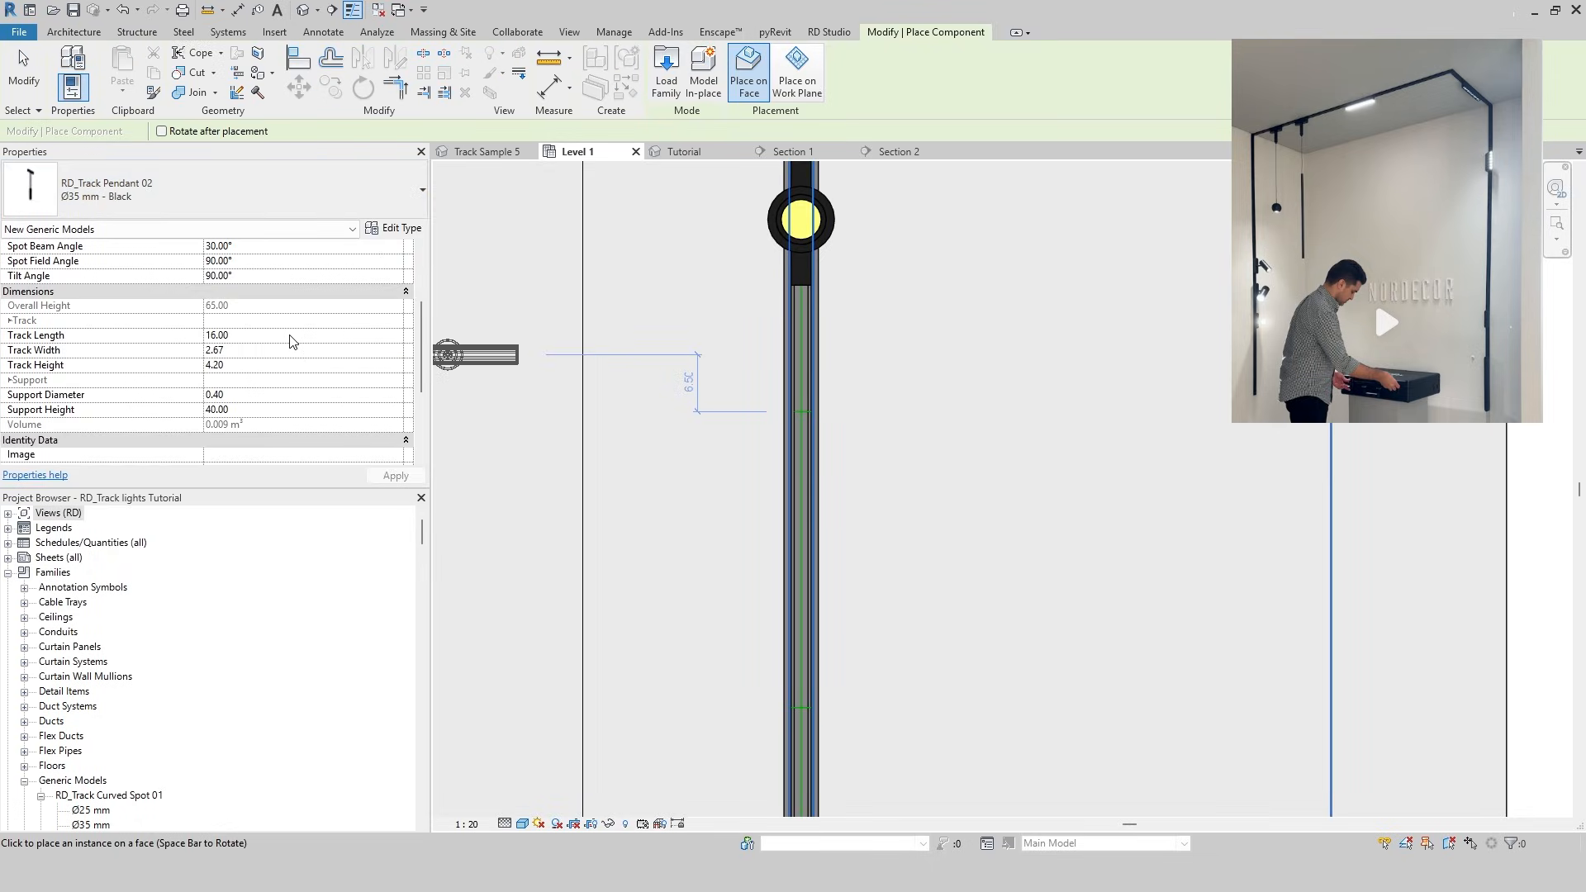
left_click(272, 365)
type("6")
left_click(265, 412)
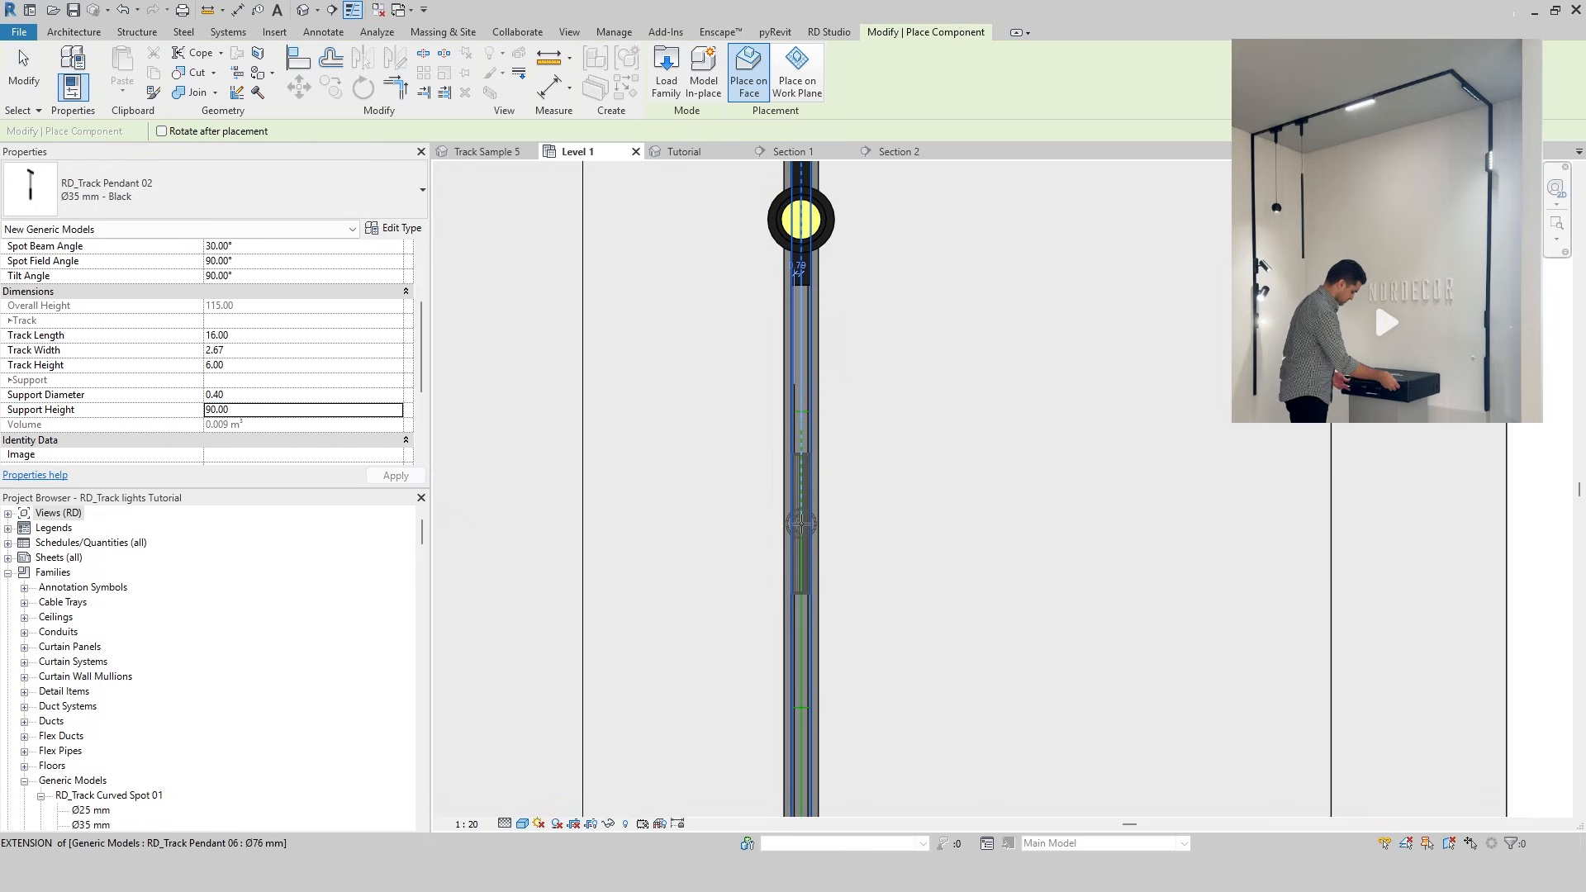
Place the slim pendant on the ceiling track below the first pendant, align its adapter with the guide mark, and check it in 3D
left_click(800, 522)
key("Escape")
key("Escape")
key("a")
key("l")
scroll(805, 413, "up", 2)
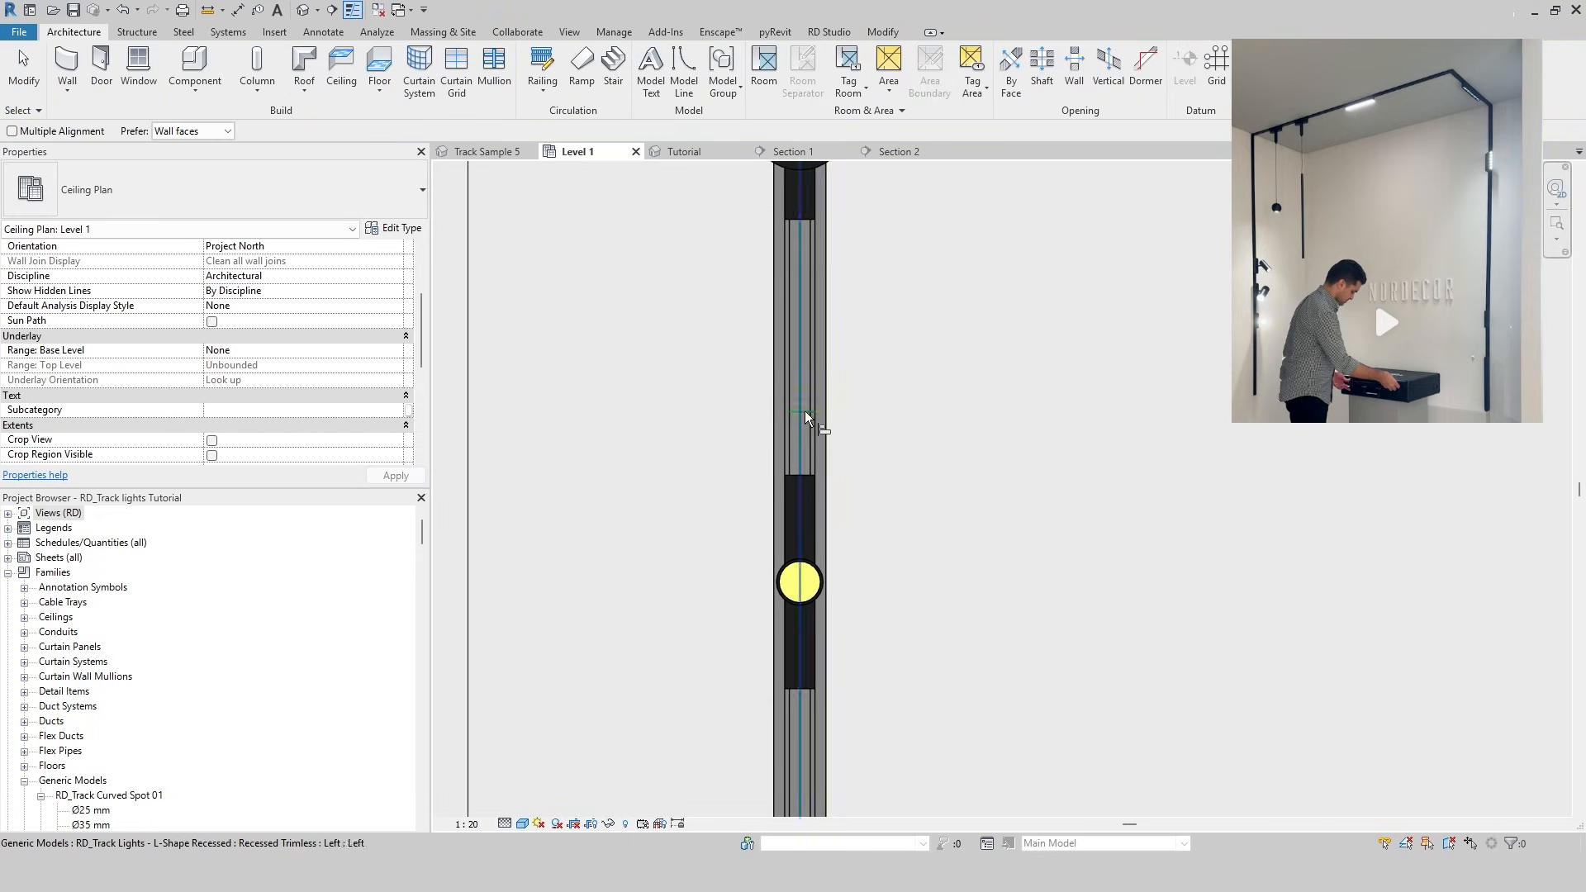
key("Escape")
left_click(686, 151)
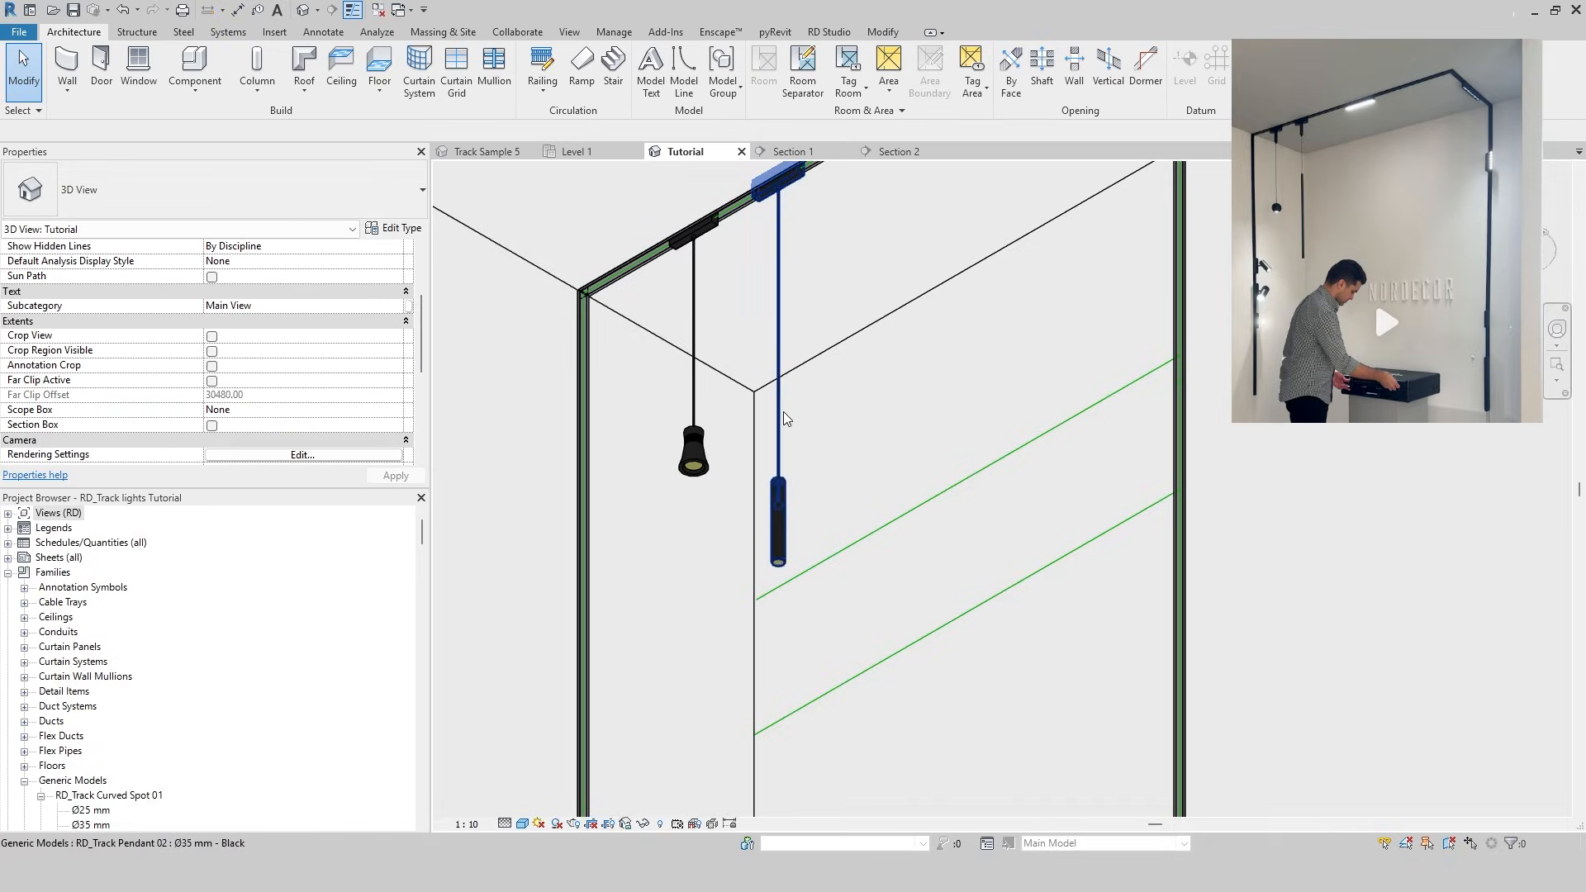
In the Level 1 plan, set up an RD_Track Linear 01, 300 mm, light with Track Height 6 cm
left_click(578, 151)
scroll(814, 424, "down", 4)
middle_click_drag(887, 627, 885, 401)
scroll(621, 551, "down", 1)
key("c")
key("m")
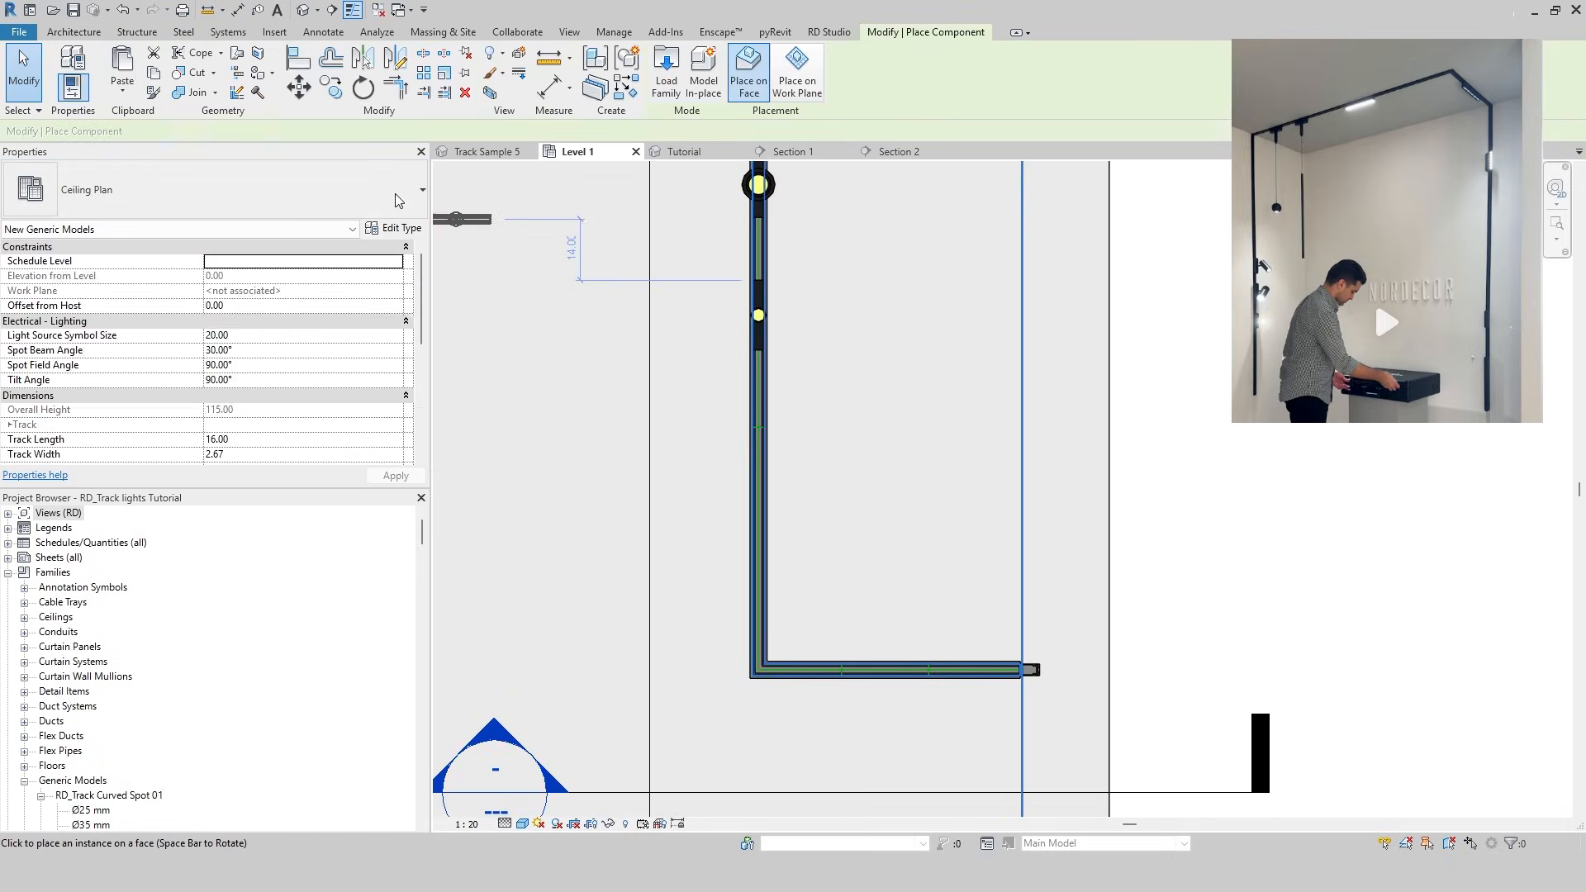
left_click(397, 201)
left_click_drag(423, 443, 417, 425)
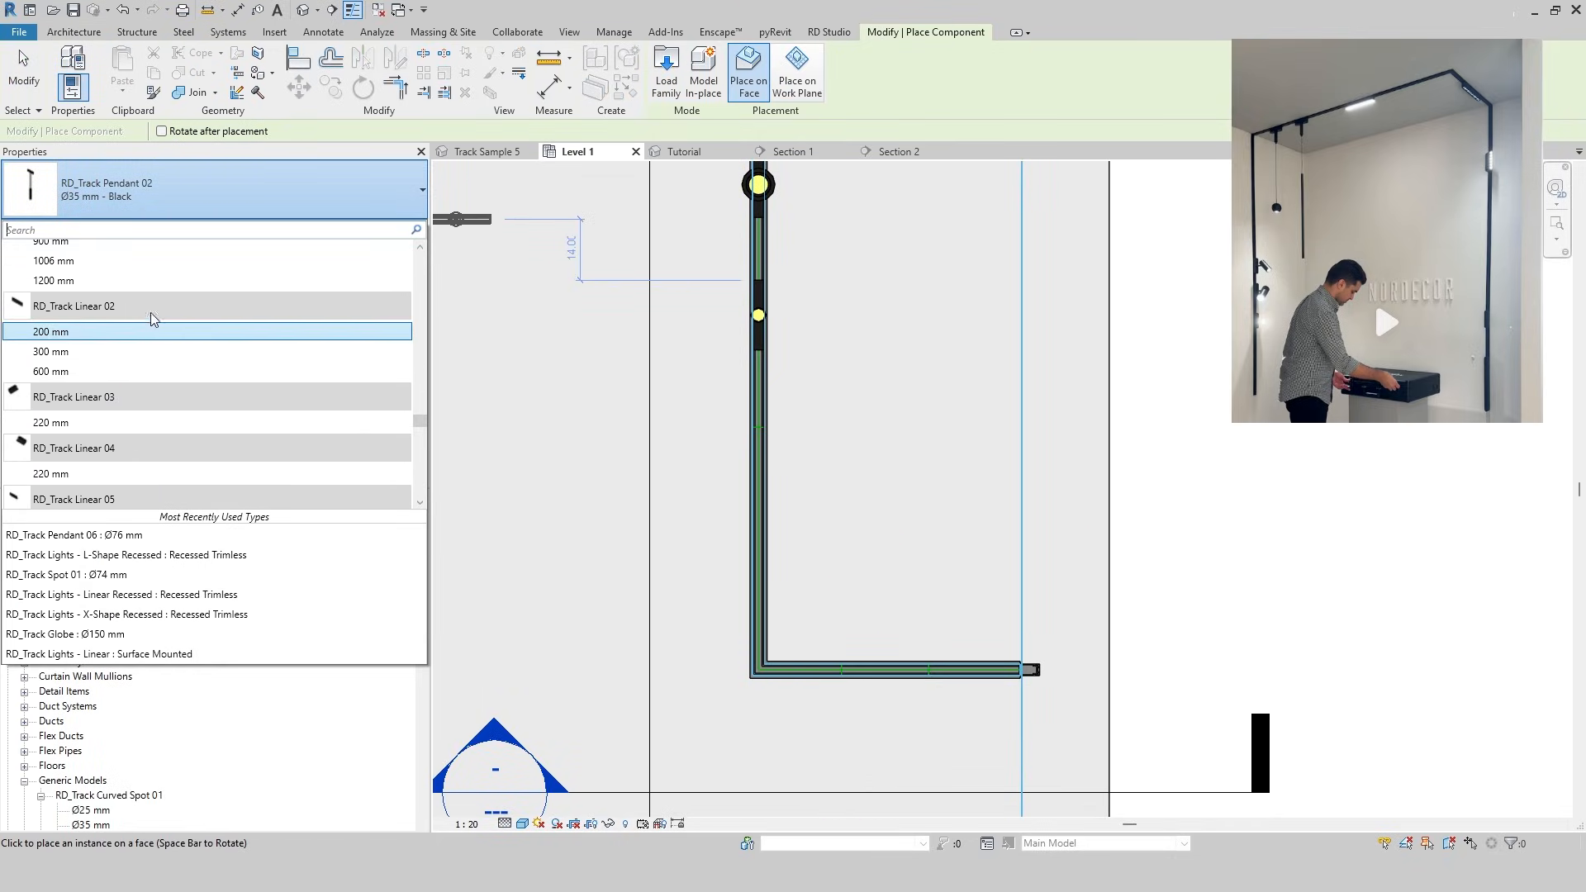
scroll(152, 319, "up", 2)
left_click(78, 283)
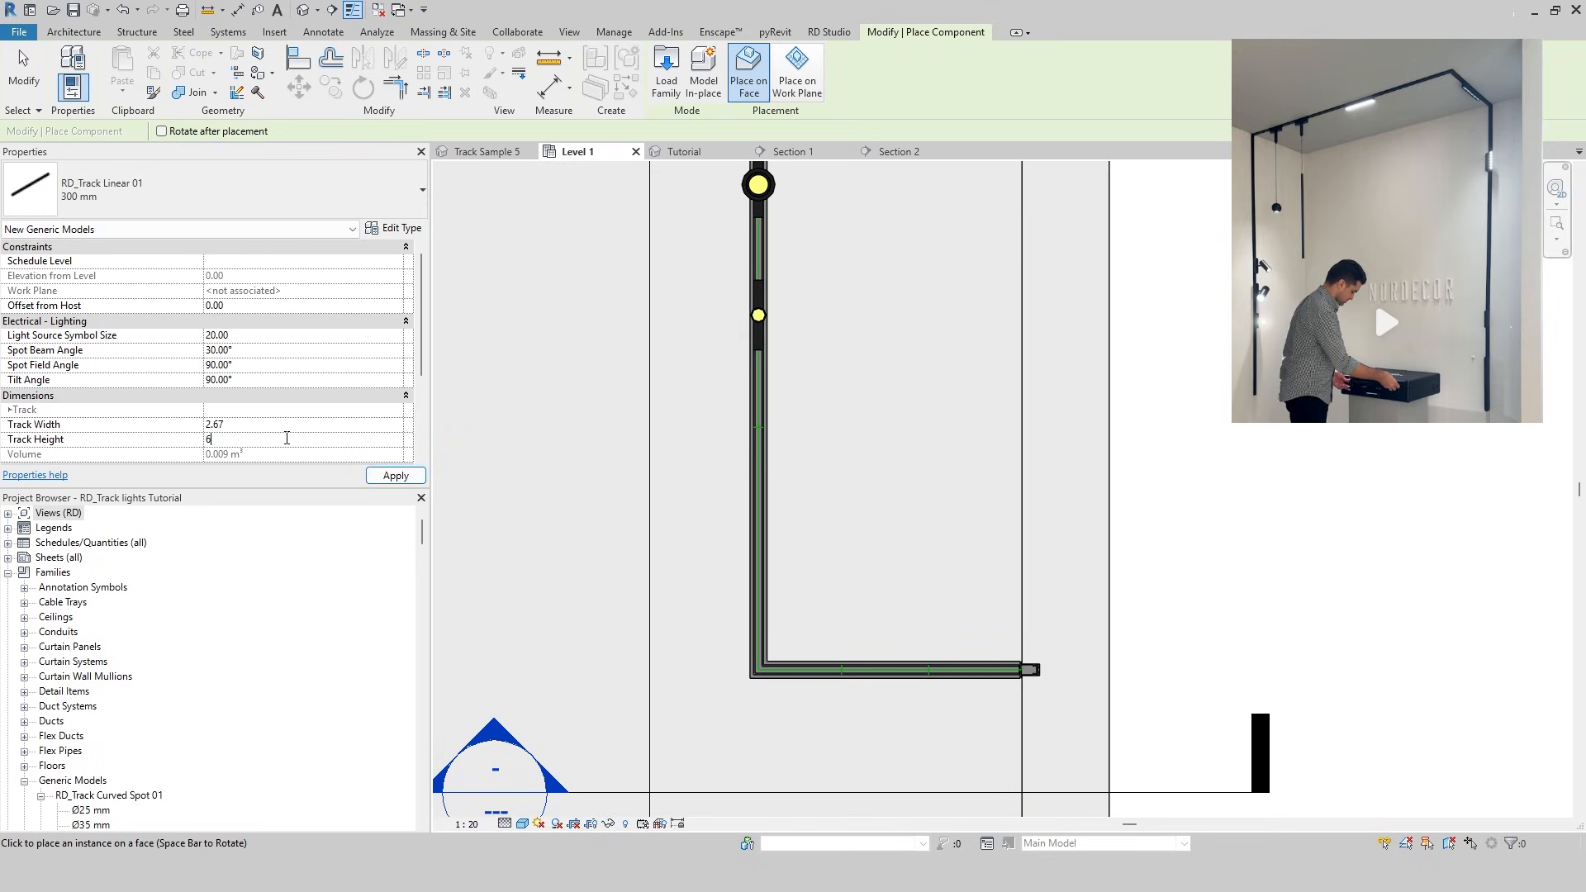
Rotate the 300 mm linear light and place it lengthwise in the ceiling track's long leg, between the slim pendant and the corner
scroll(756, 481, "up", 2)
key("space")
key("Escape")
key("Escape")
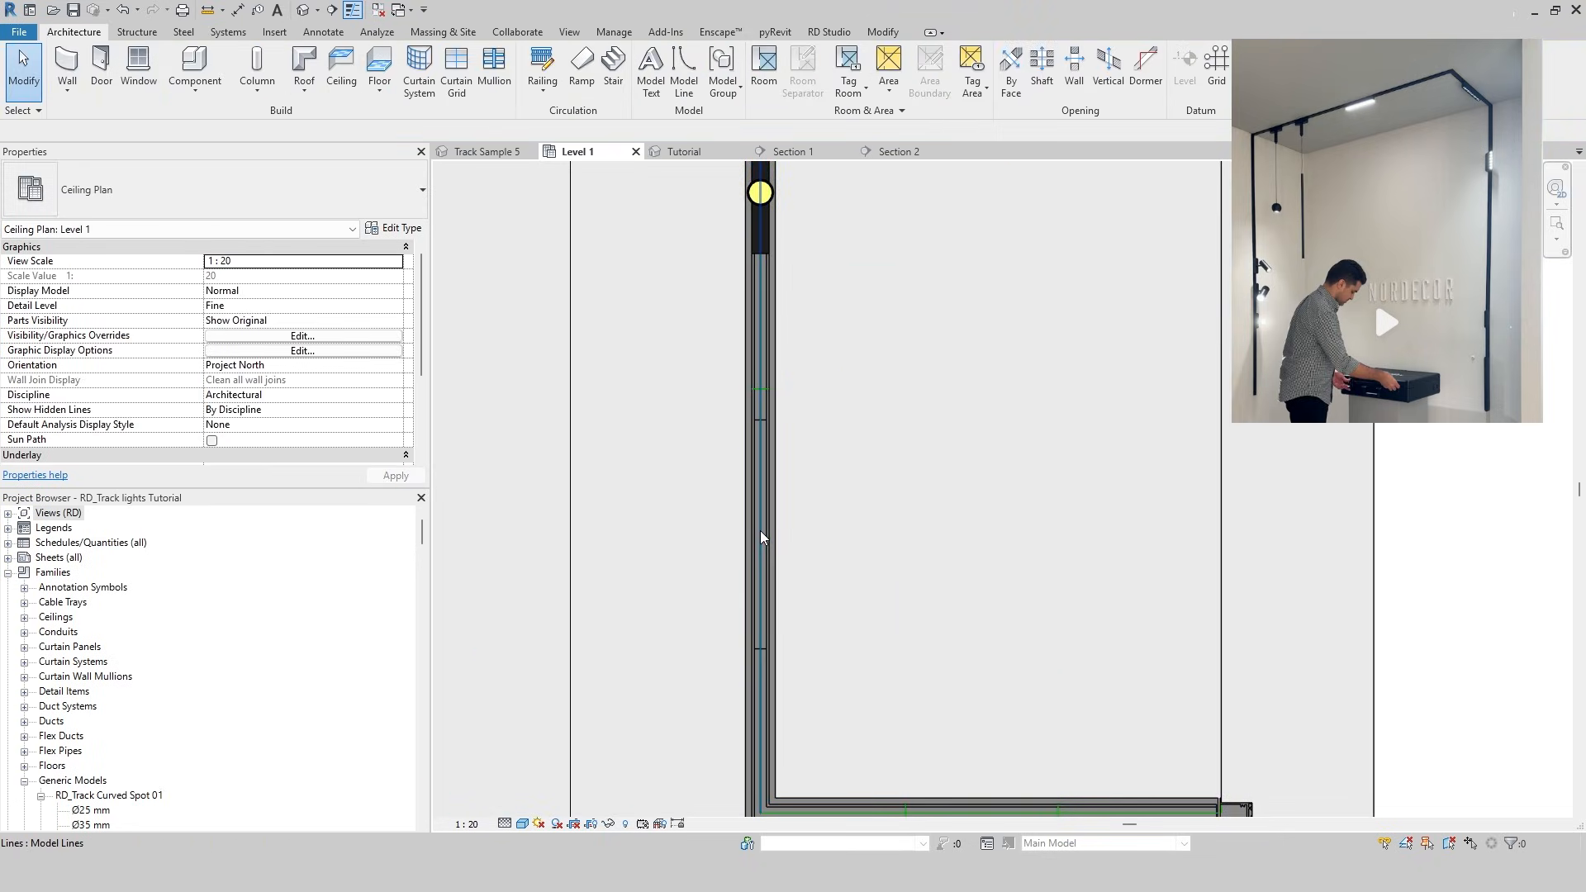
left_click(764, 648)
left_click(719, 494)
key("Escape")
Align the linear light's upper end with its guide mark and review the ceiling fixtures in 3D
key("a")
key("l")
scroll(764, 384, "up", 2)
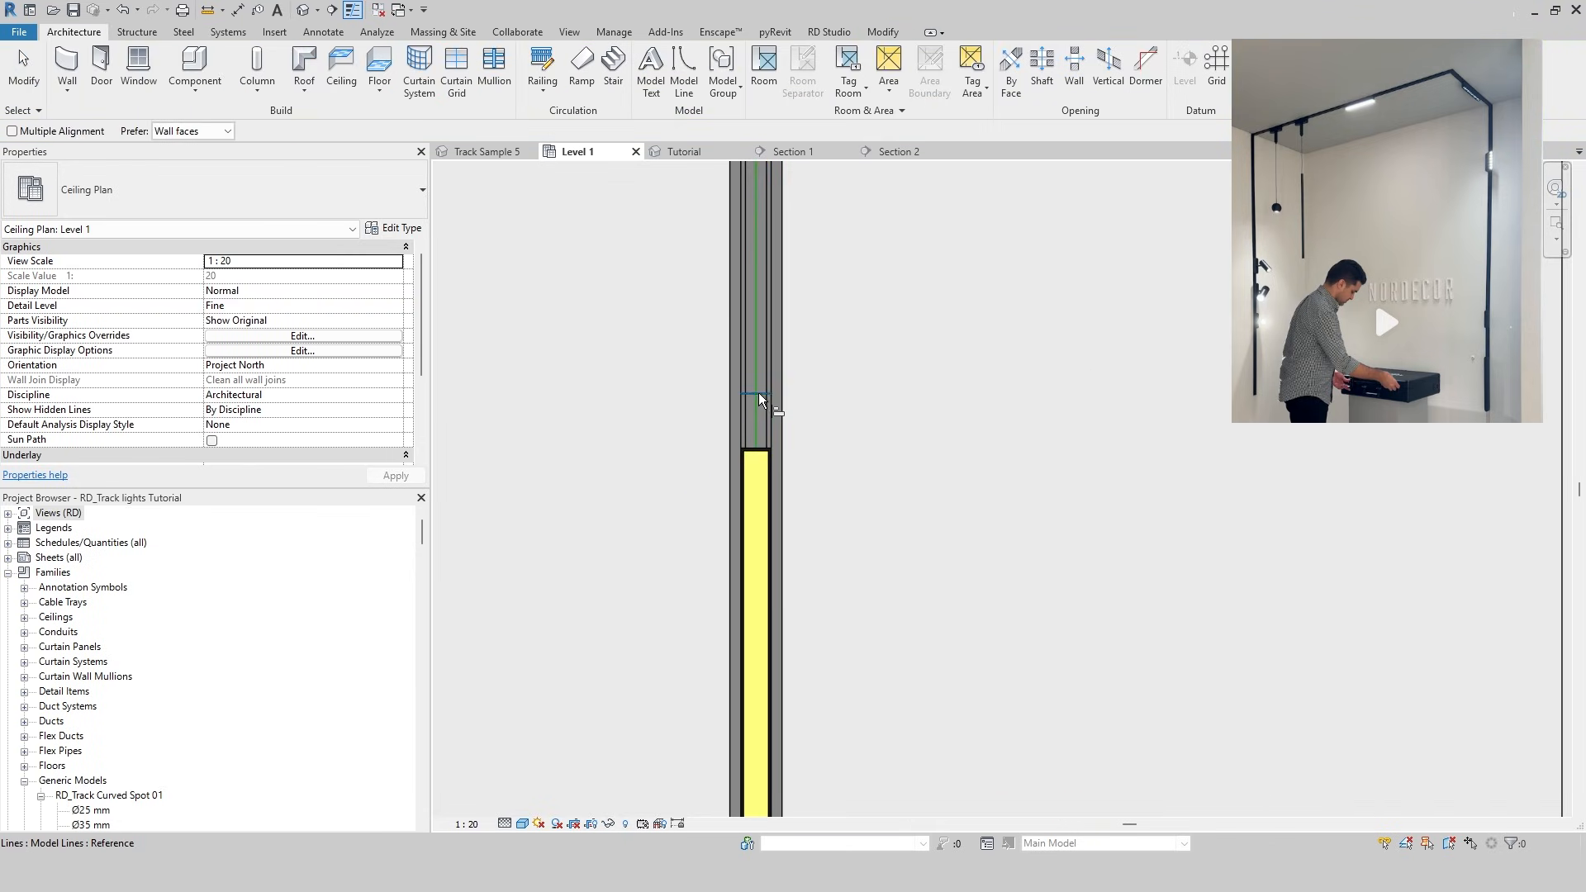
left_click(684, 151)
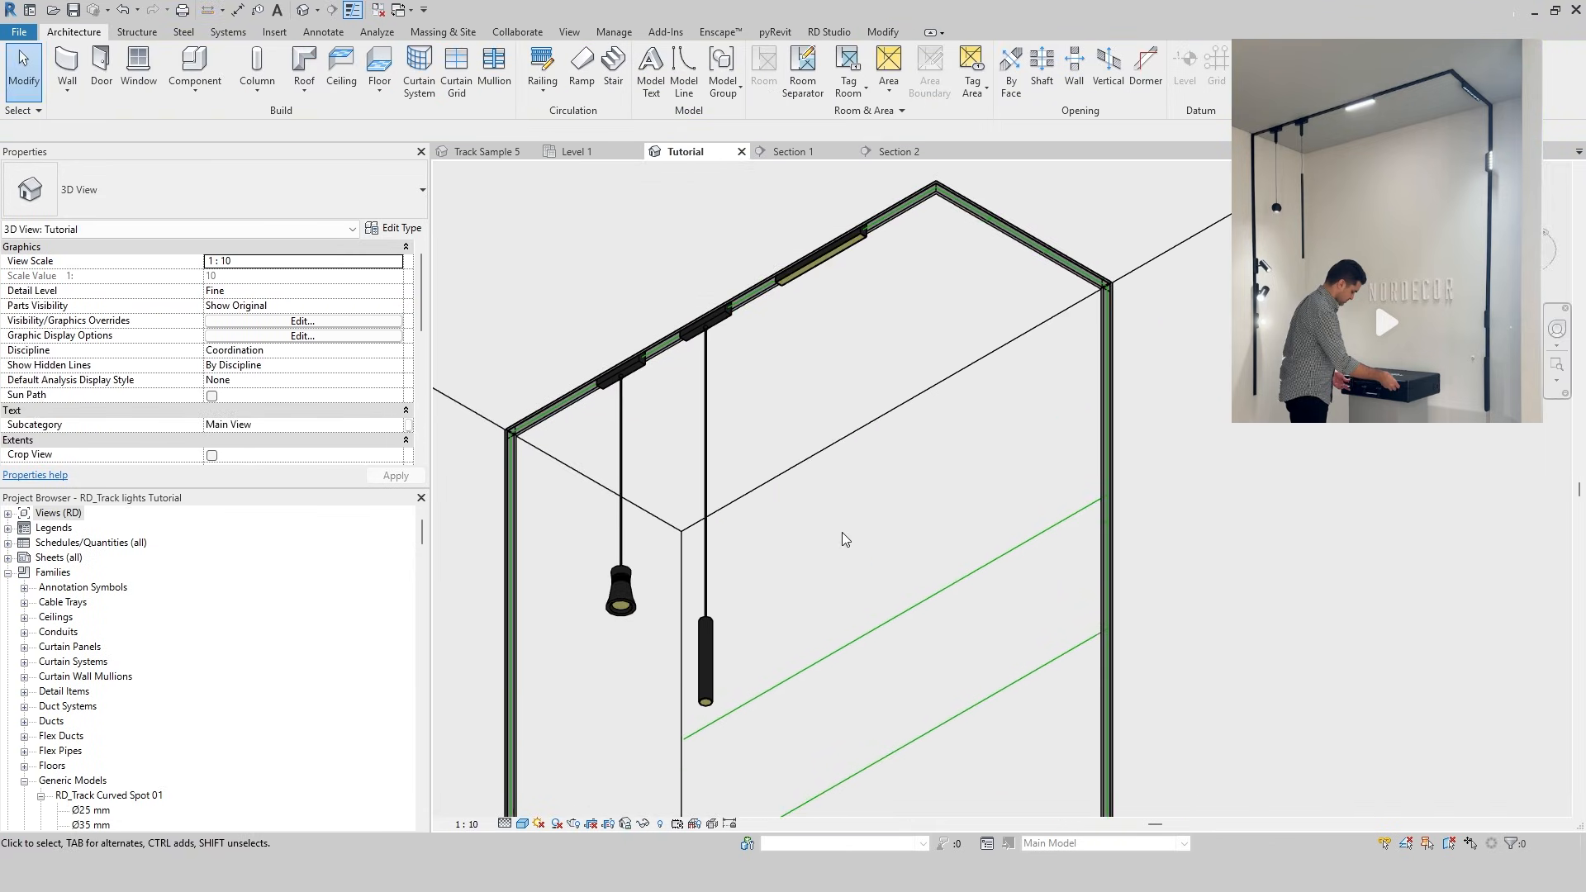
scroll(842, 540, "down", 1)
middle_click_drag(841, 540, 959, 461)
In Section 2, place an RD_Track Linear 01, 300 mm, light lengthwise in the wall track below the pendants
key("ctrl+Tab")
scroll(785, 354, "down", 4)
middle_click_drag(700, 430, 681, 435)
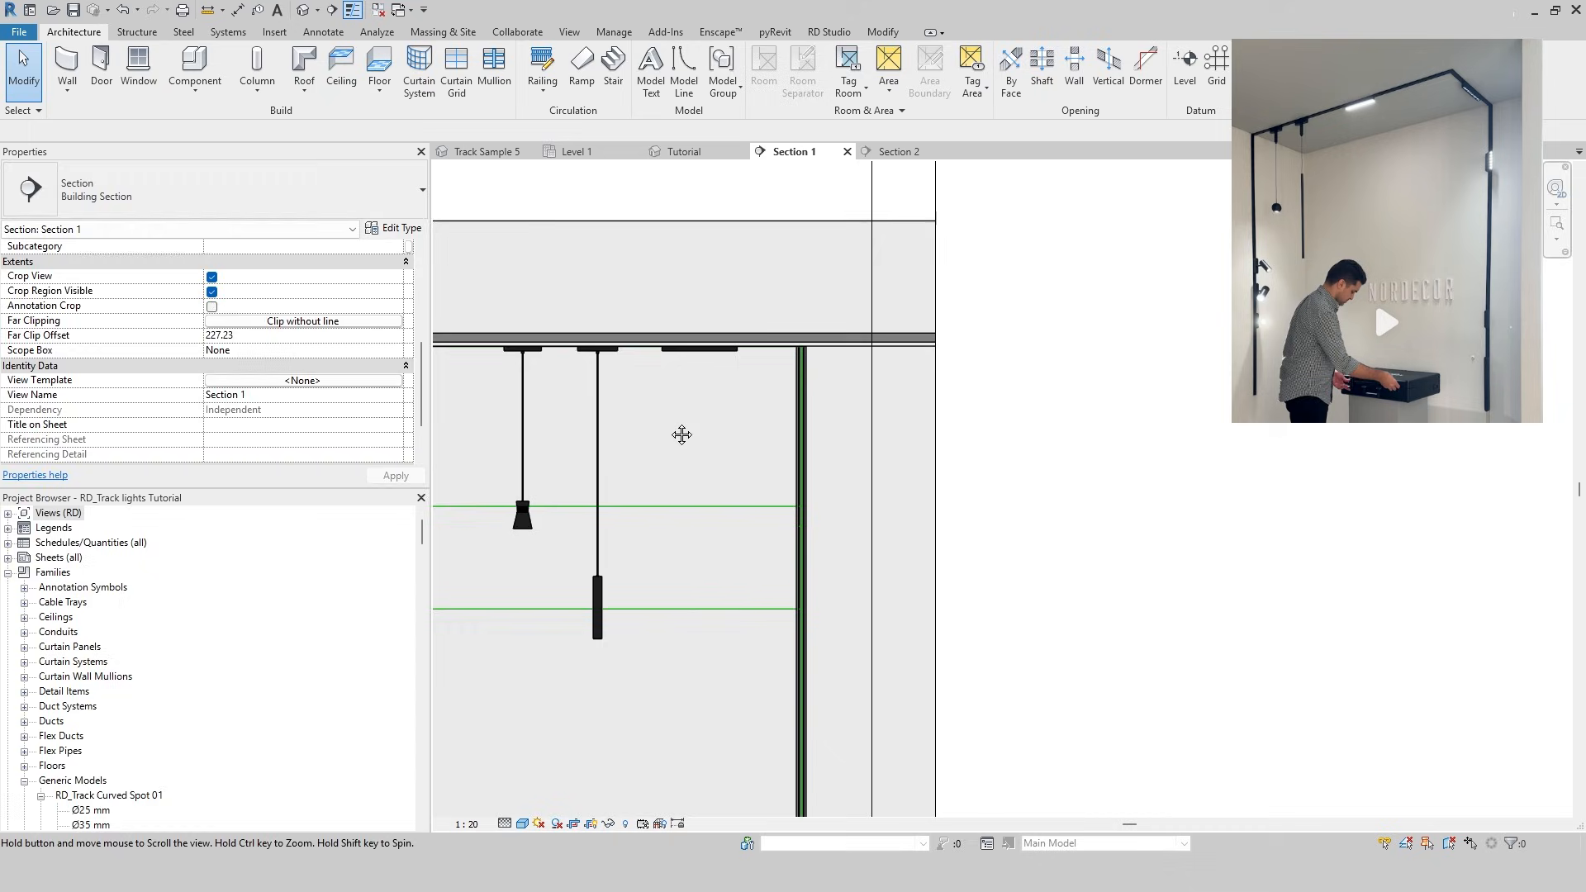
left_click(899, 151)
scroll(909, 644, "down", 2)
middle_click_drag(902, 690, 870, 343)
key("c")
key("m")
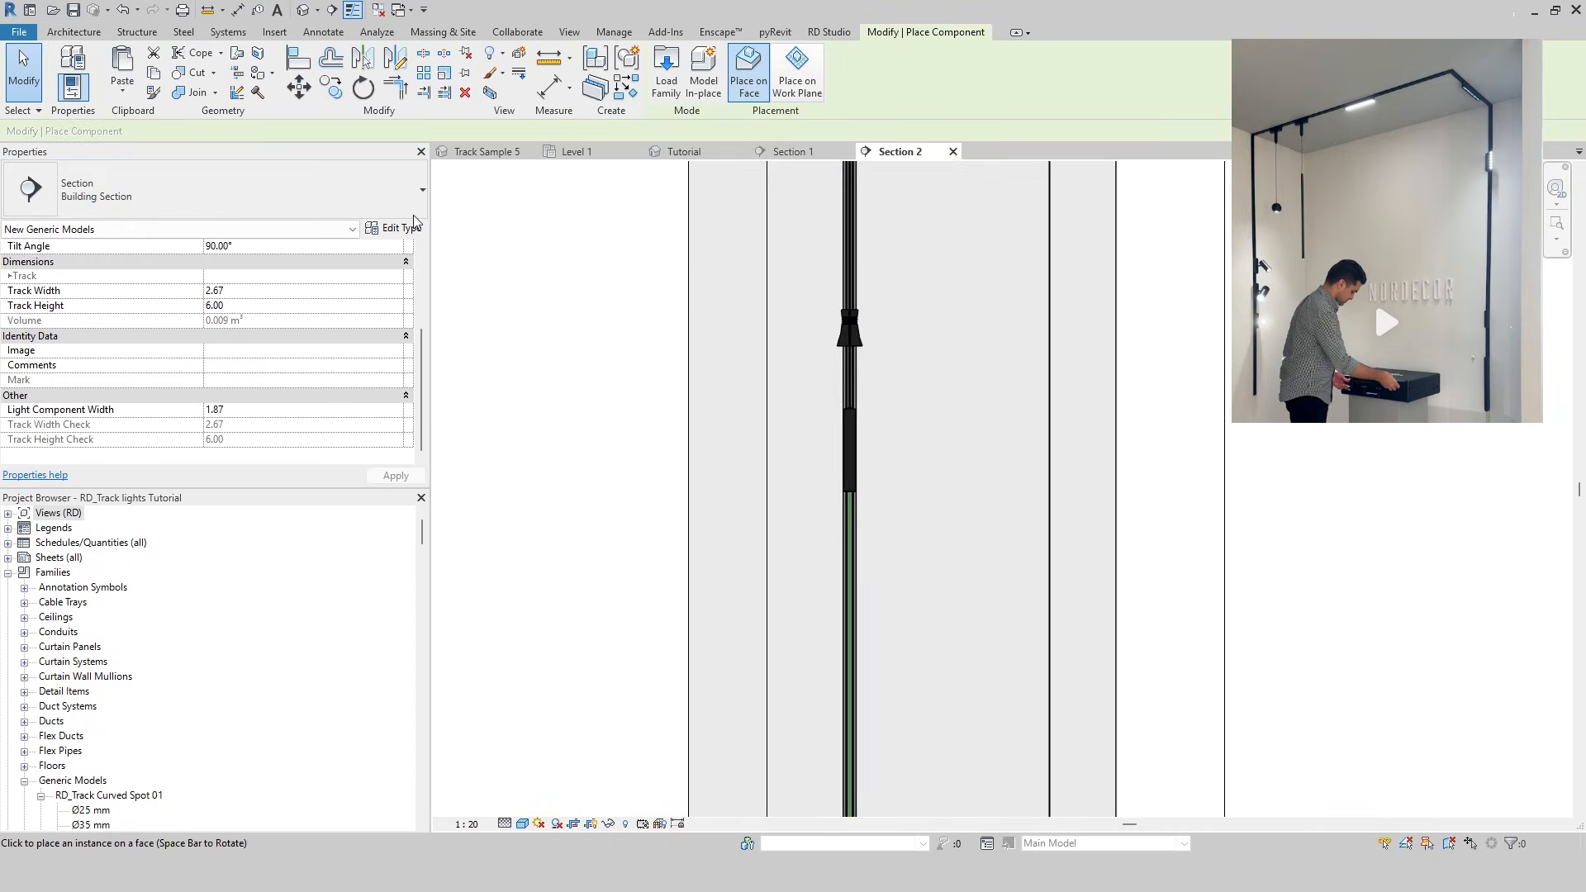
scroll(848, 573, "up", 2)
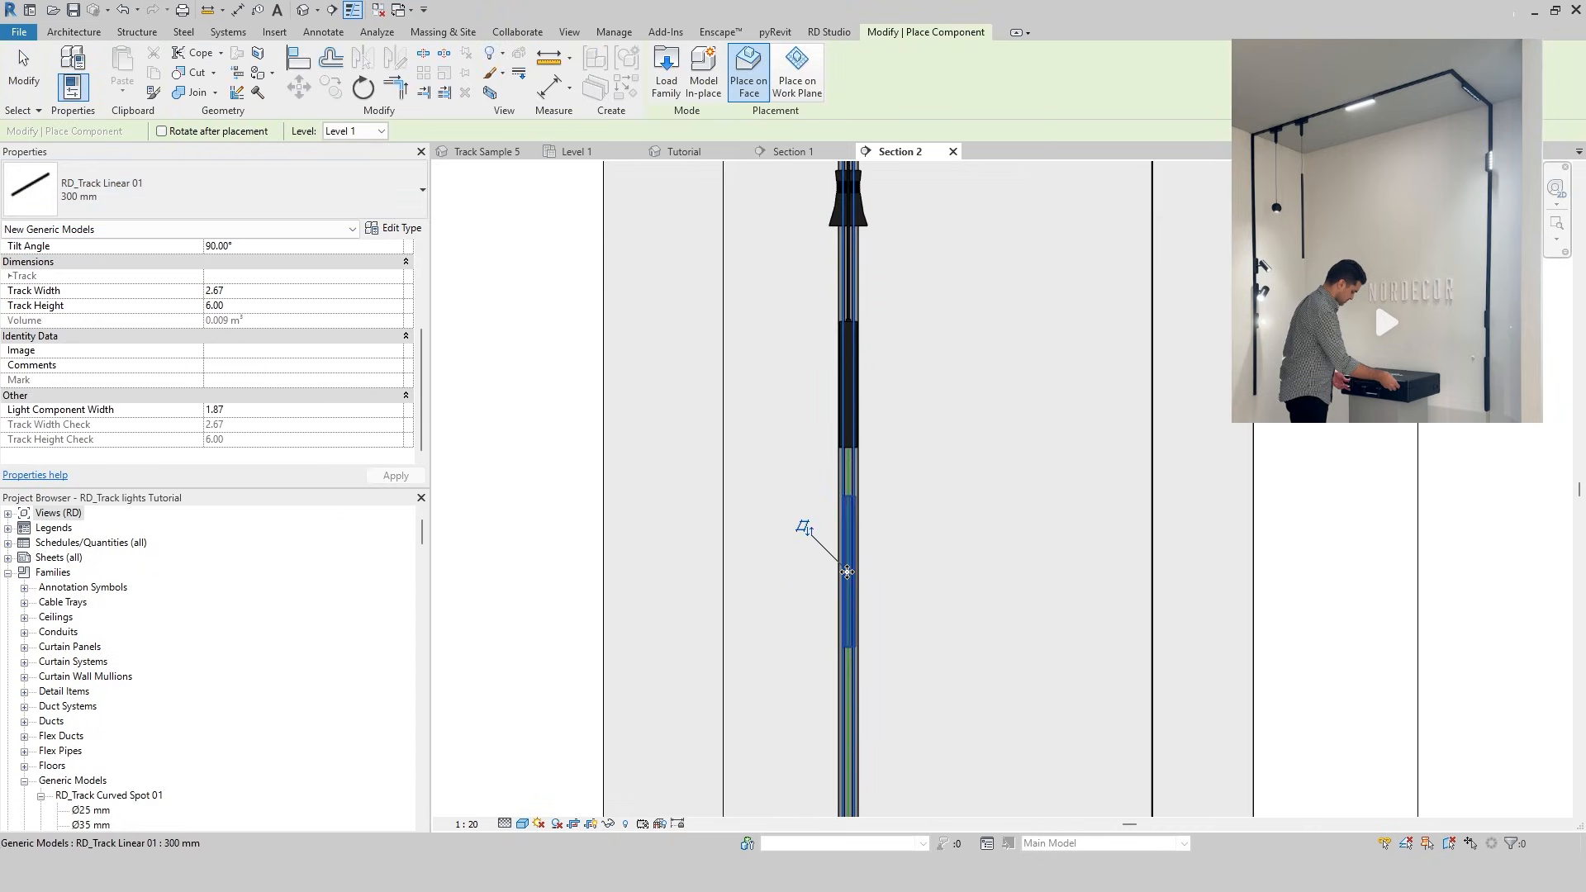
key("Escape")
key("Escape")
Change the new wall-track light to the RD_Track Linear 03, 220 mm, type
left_click(847, 572)
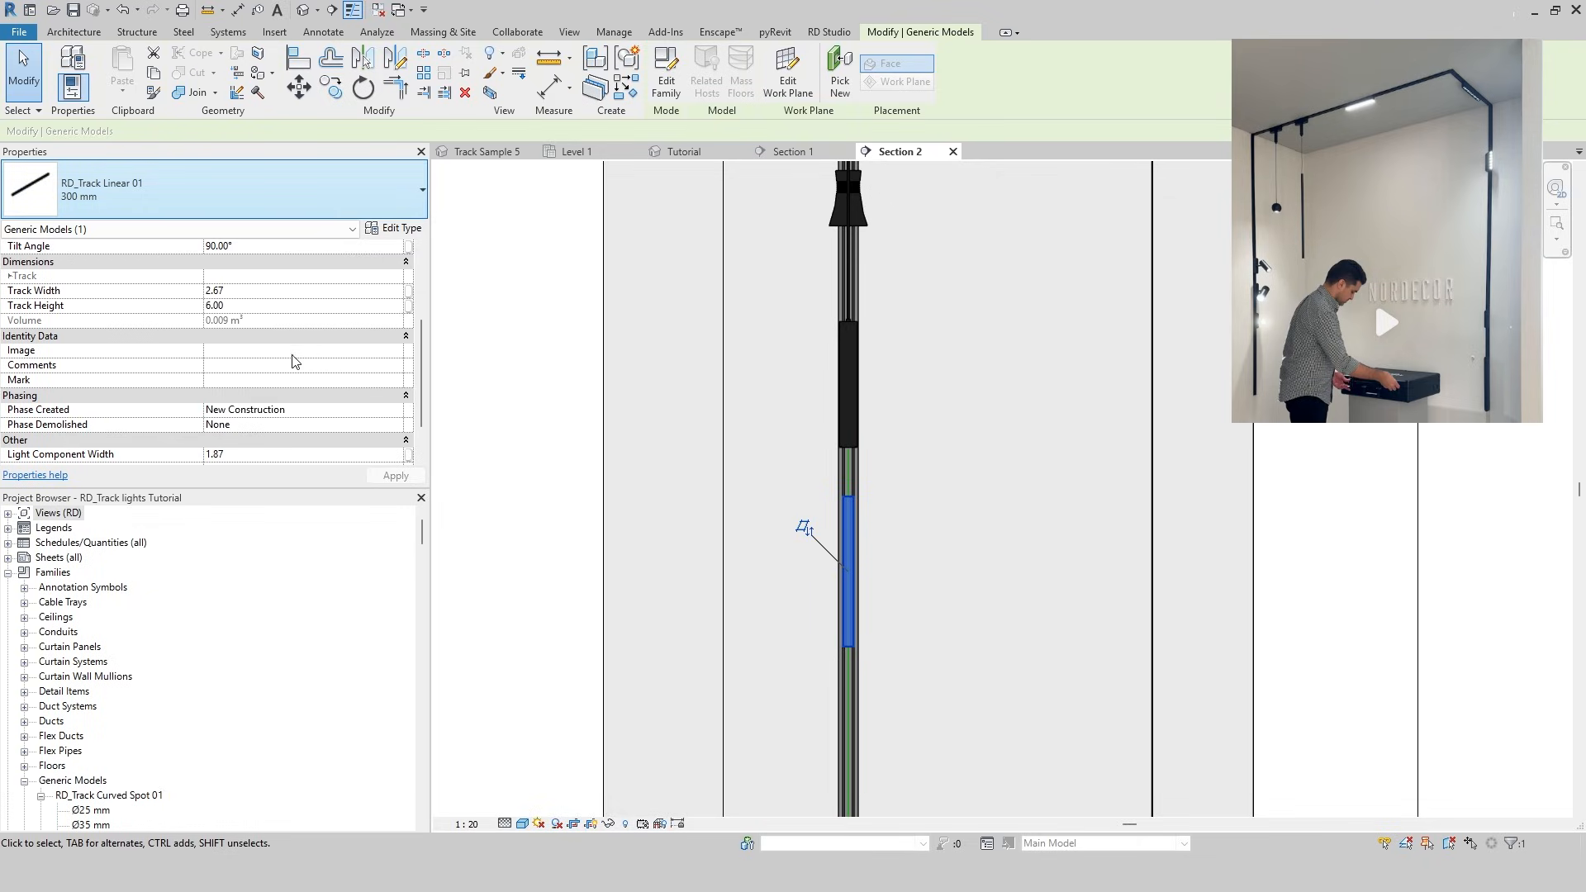
left_click(248, 478)
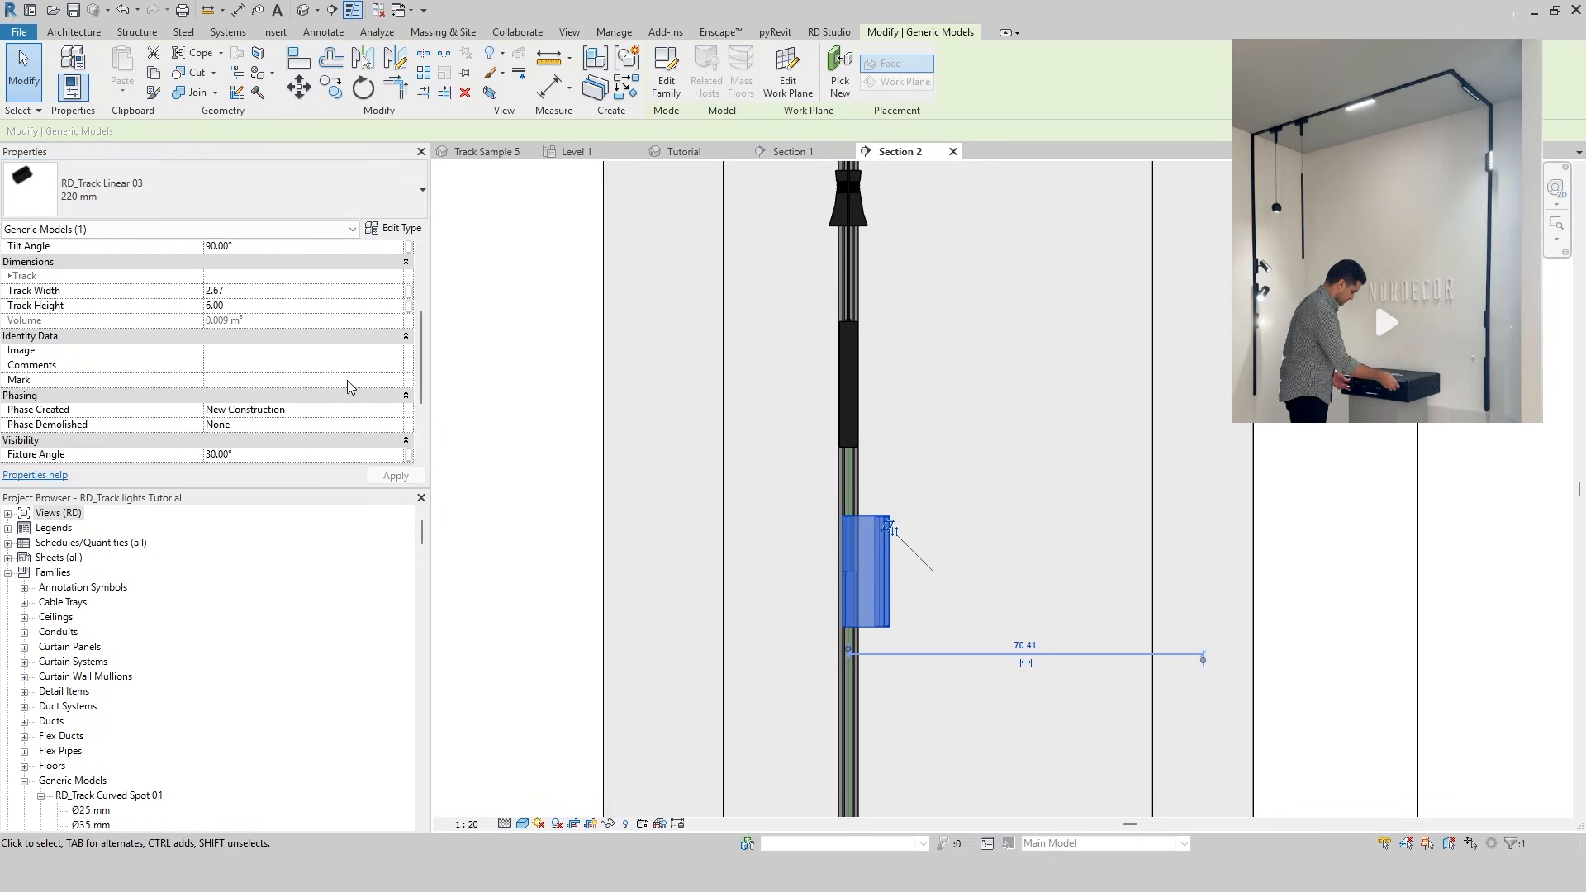
left_click(765, 517)
middle_click_drag(977, 400, 869, 774)
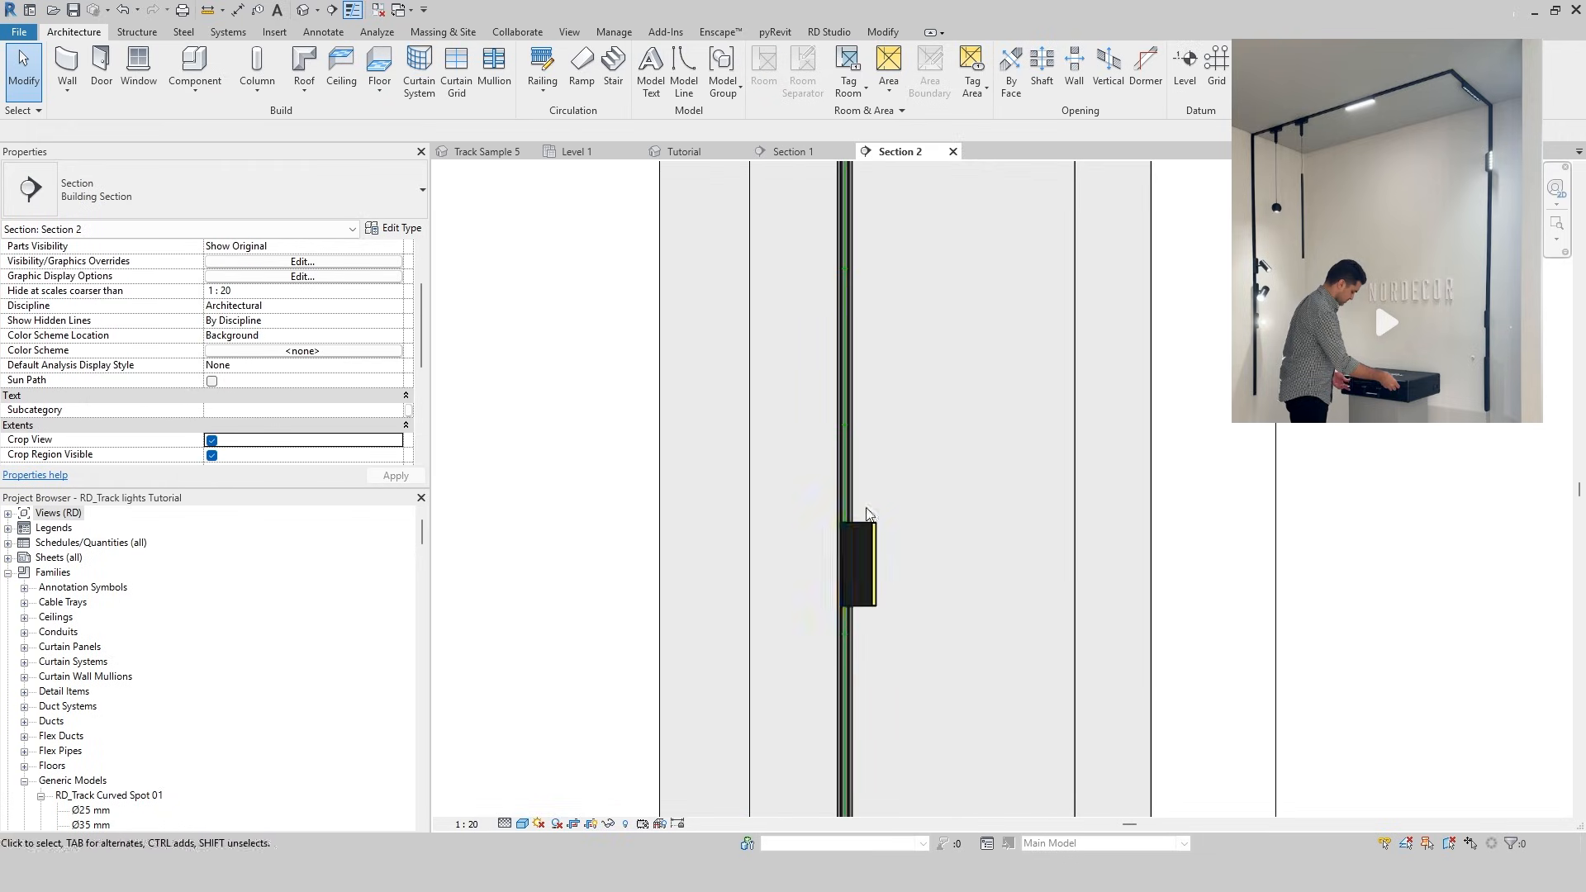
Align the upper end of the 220 mm linear light with the upper guide mark on the wall track
scroll(867, 513, "up", 3)
key("a")
key("l")
scroll(903, 506, "up", 4)
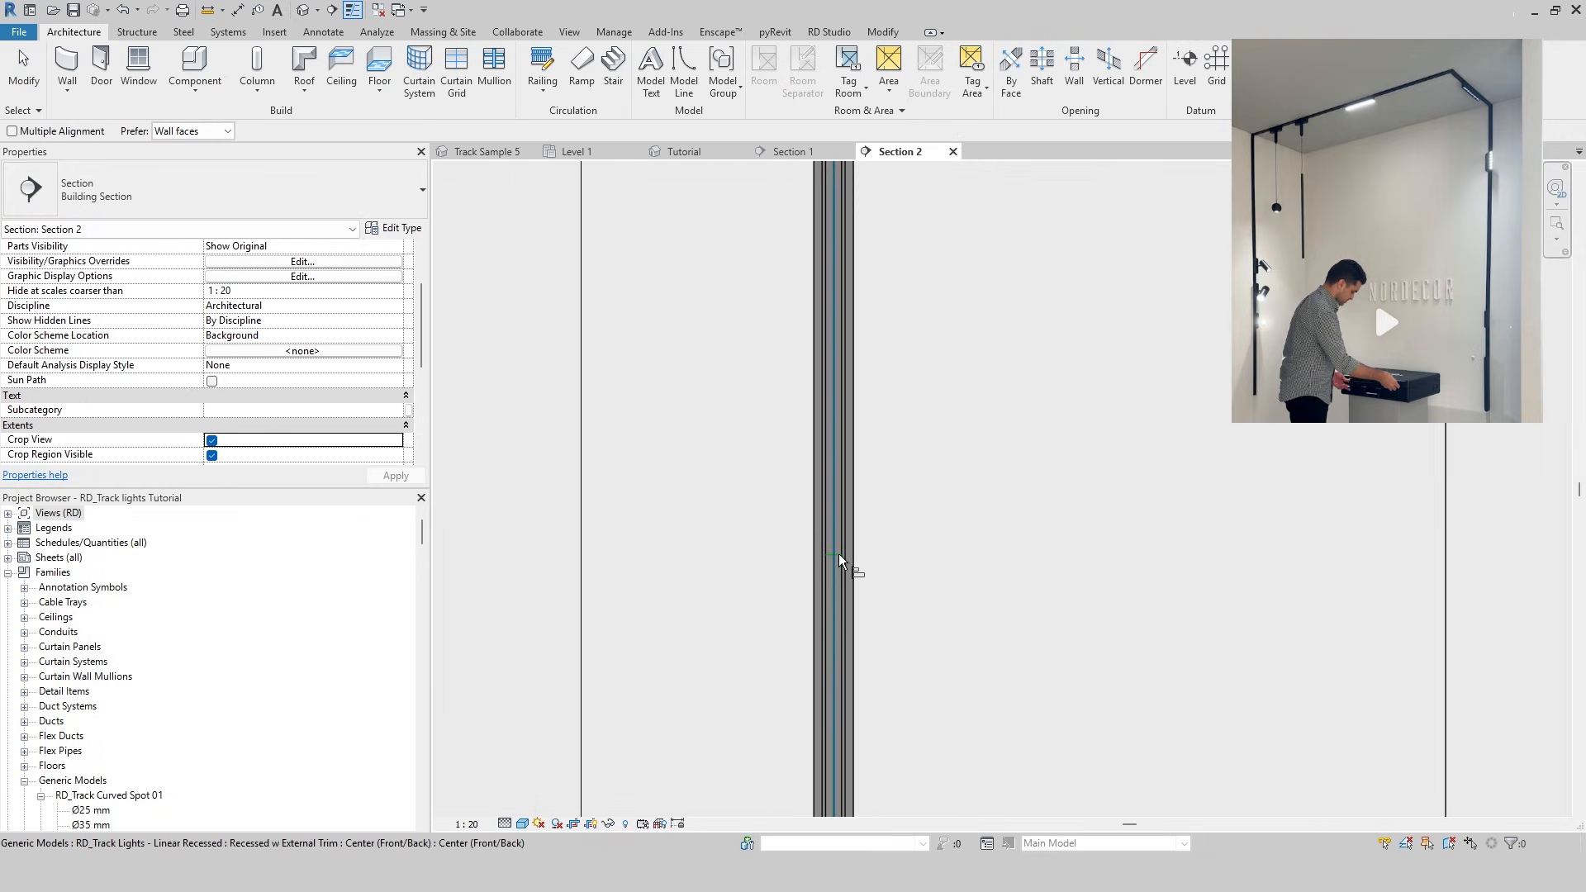
left_click(837, 555)
scroll(844, 575, "down", 3)
scroll(849, 609, "up", 2)
left_click(850, 609)
scroll(865, 582, "down", 3)
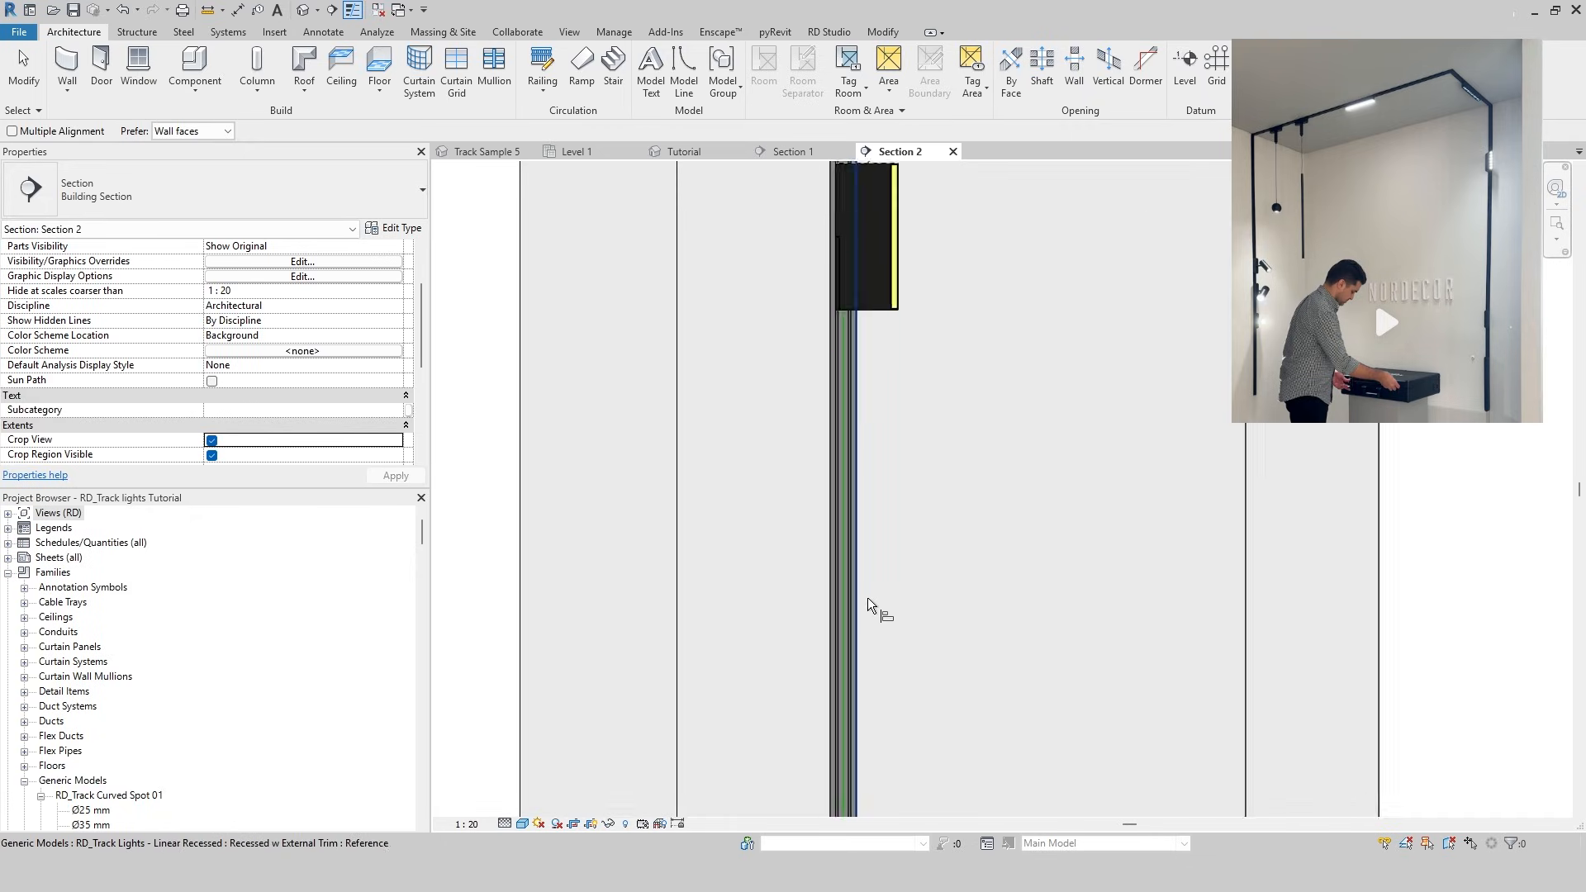
key("Escape")
key("Escape")
Place an RD_Track Linear 01, 300 mm, light lengthwise in the wall track below the 220 mm light
key("c")
key("m")
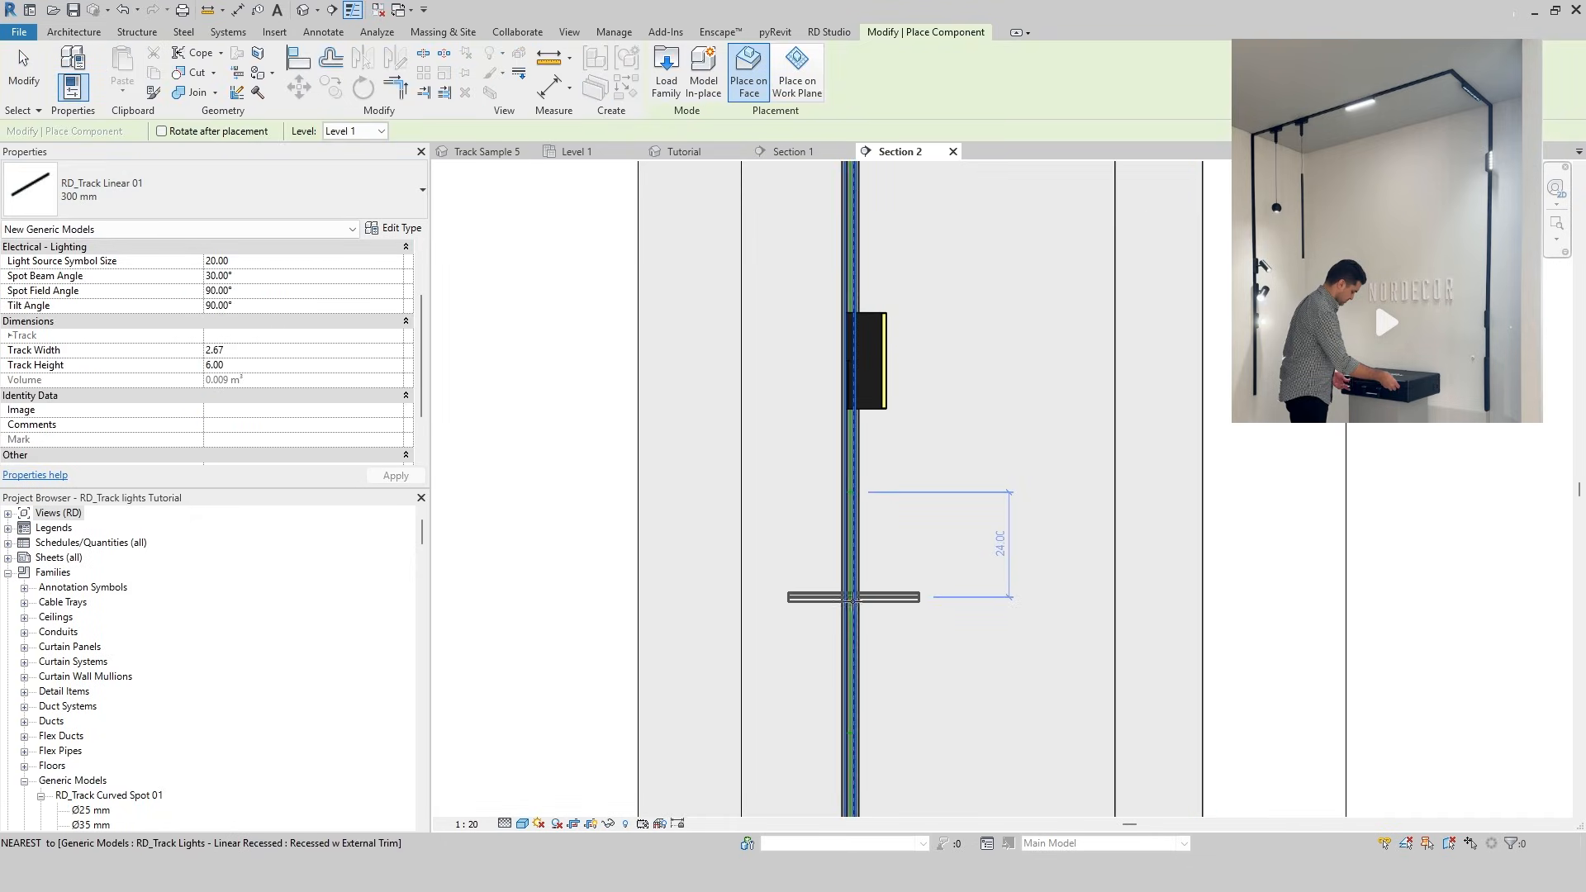
scroll(850, 600, "up", 2)
left_click(849, 600)
key("Escape")
key("Escape")
Align the upper end of the 300 mm linear light with the guide mark just above it
left_click(850, 594)
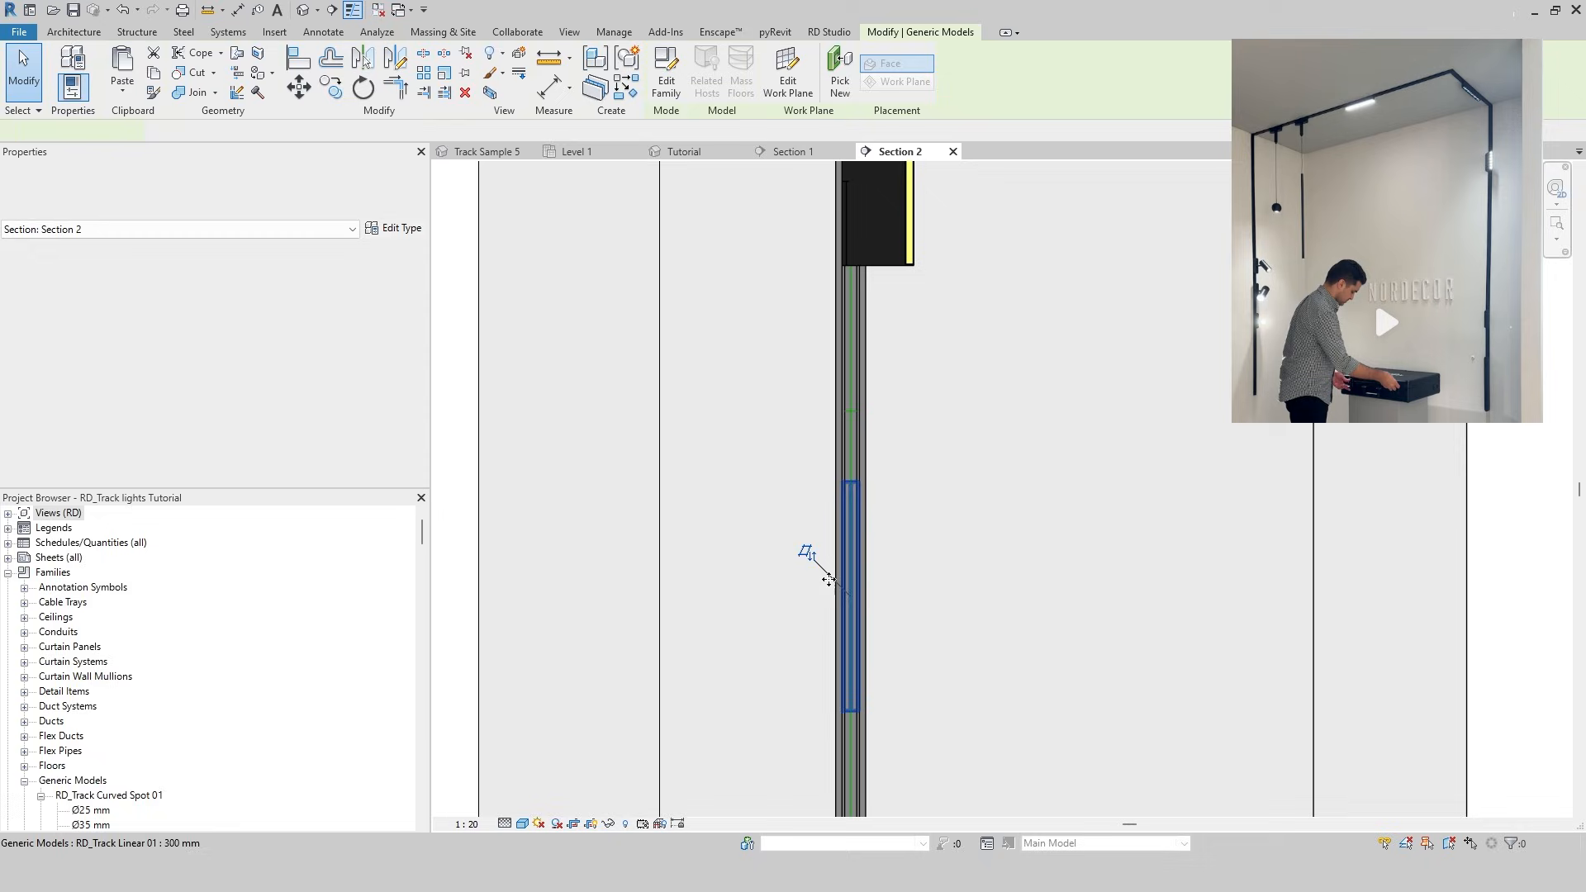
left_click(958, 513)
scroll(851, 418, "up", 2)
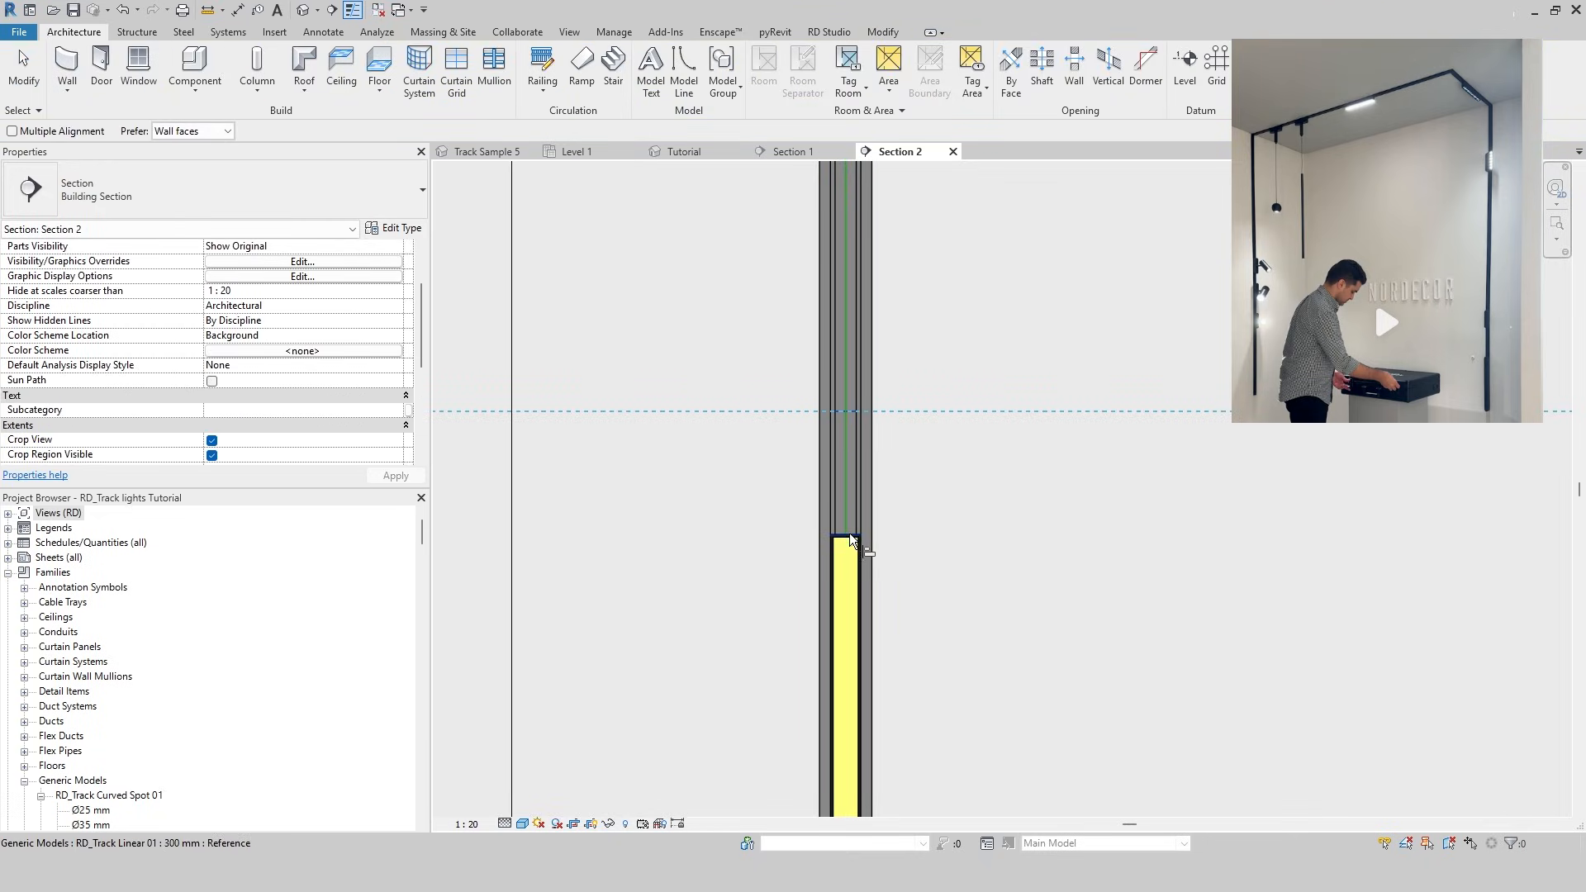
scroll(850, 534, "down", 4)
Place another linear light lower in the same wall track and change it to the linear type with a row of small spots
key("c")
key("m")
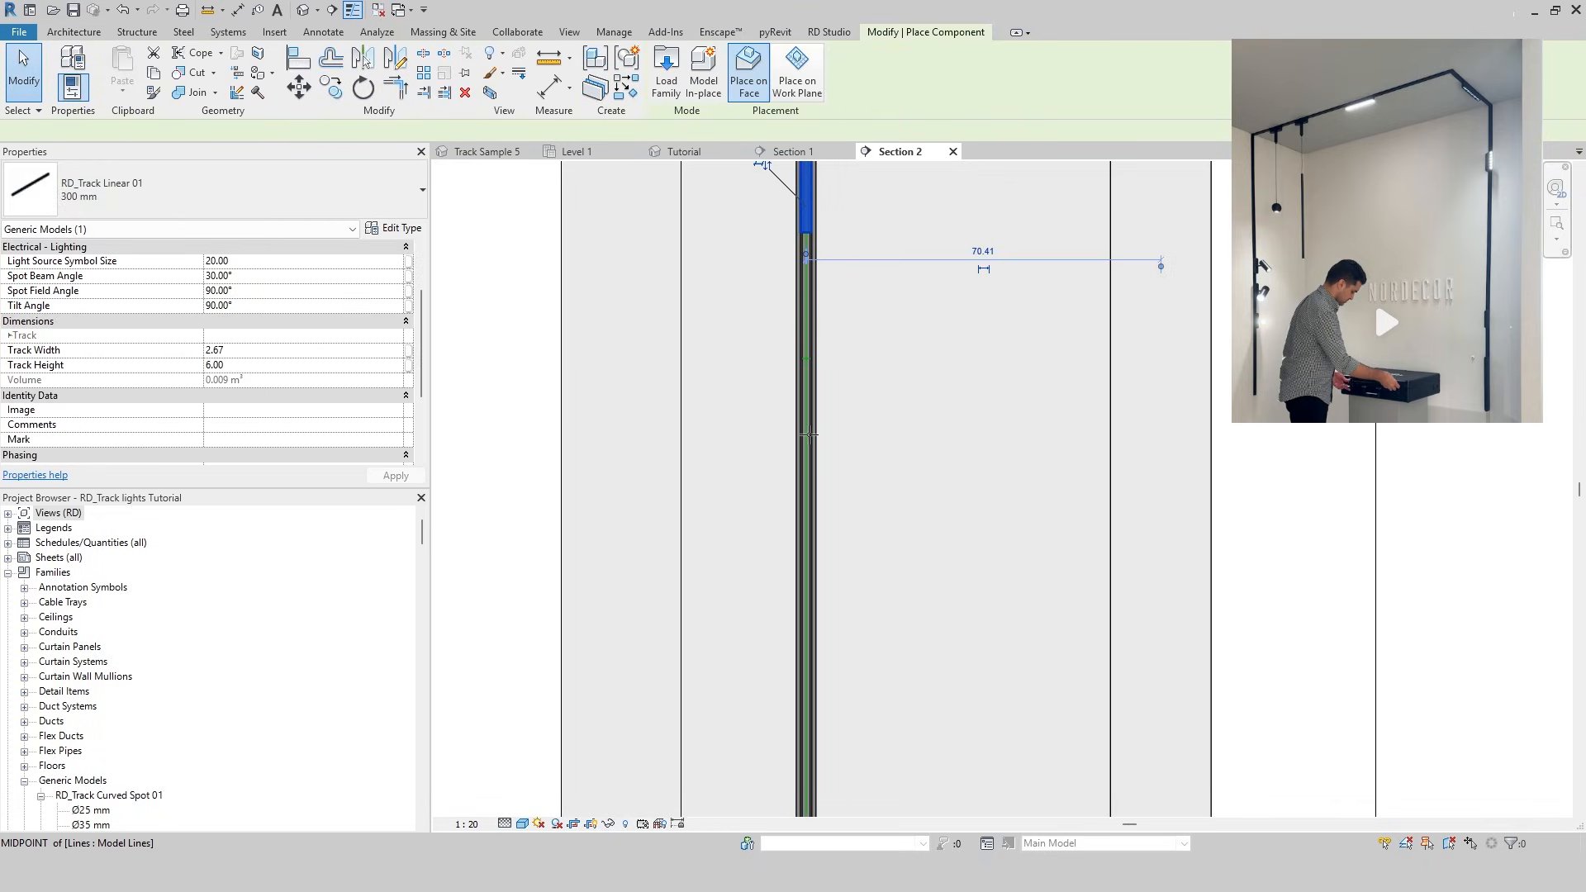
key("Escape")
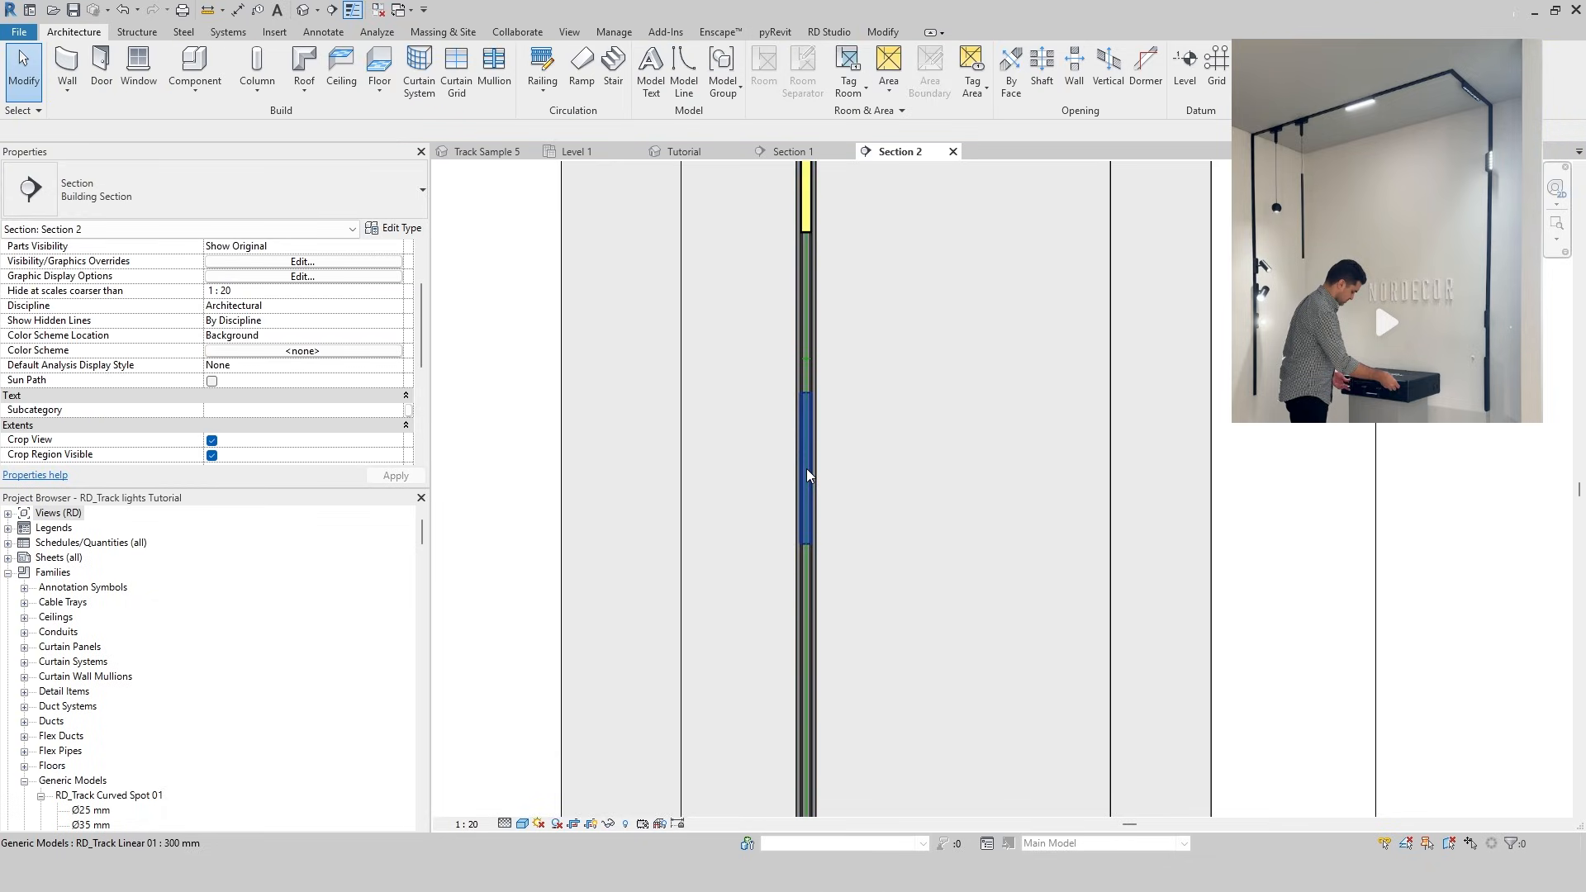
left_click(806, 470)
left_click(421, 190)
left_click(95, 399)
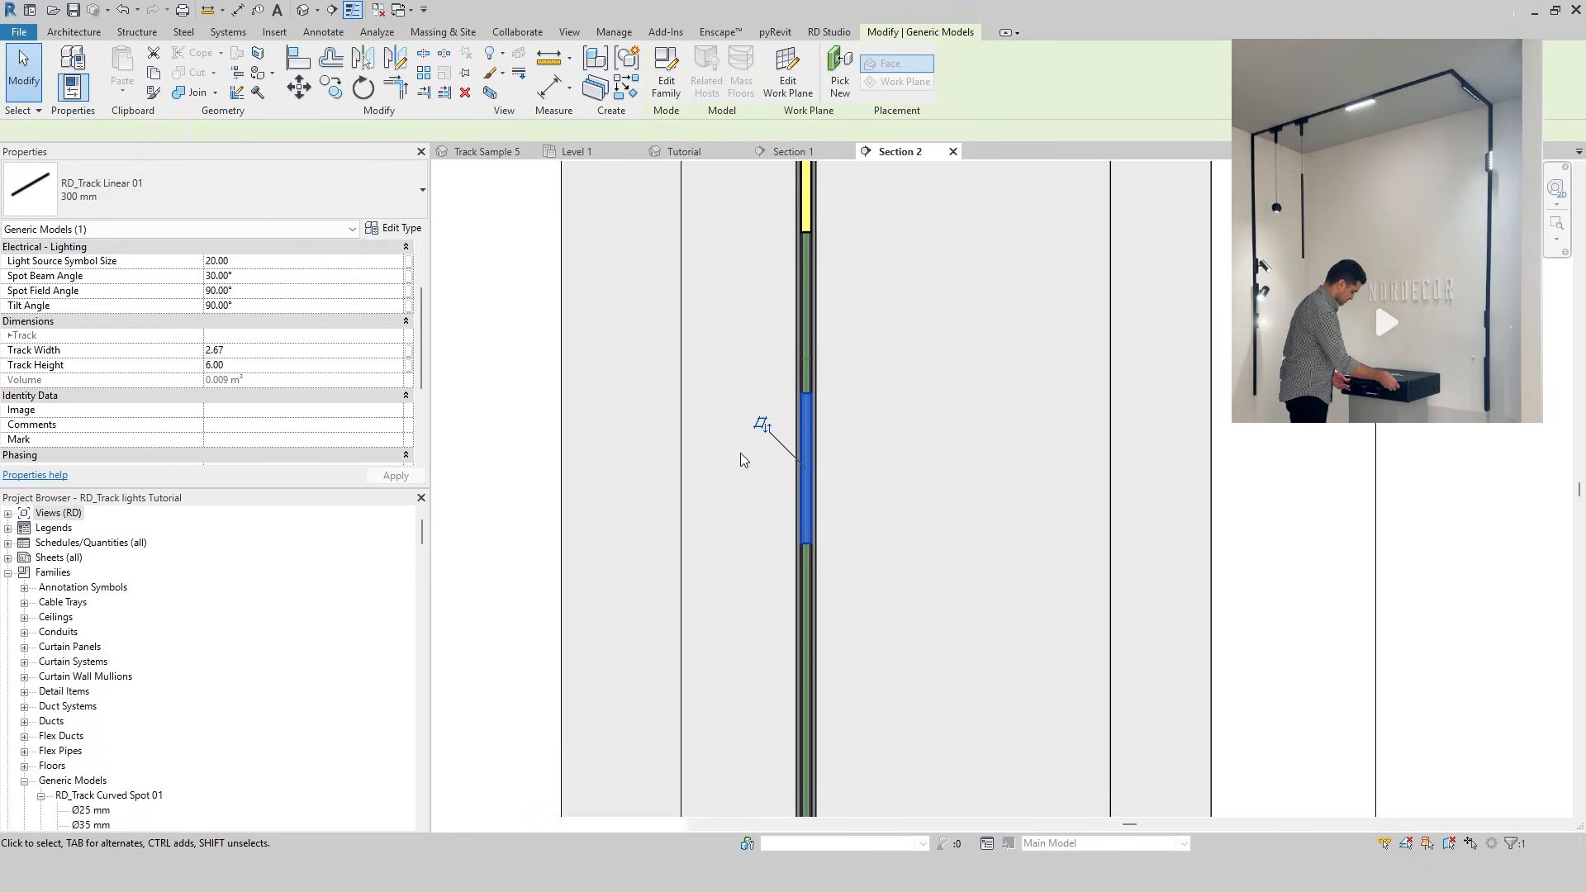
left_click(882, 456)
Align the upper end of the multi-spot linear light with its guide mark on the wall track
scroll(805, 373, "up", 3)
key("a")
key("l")
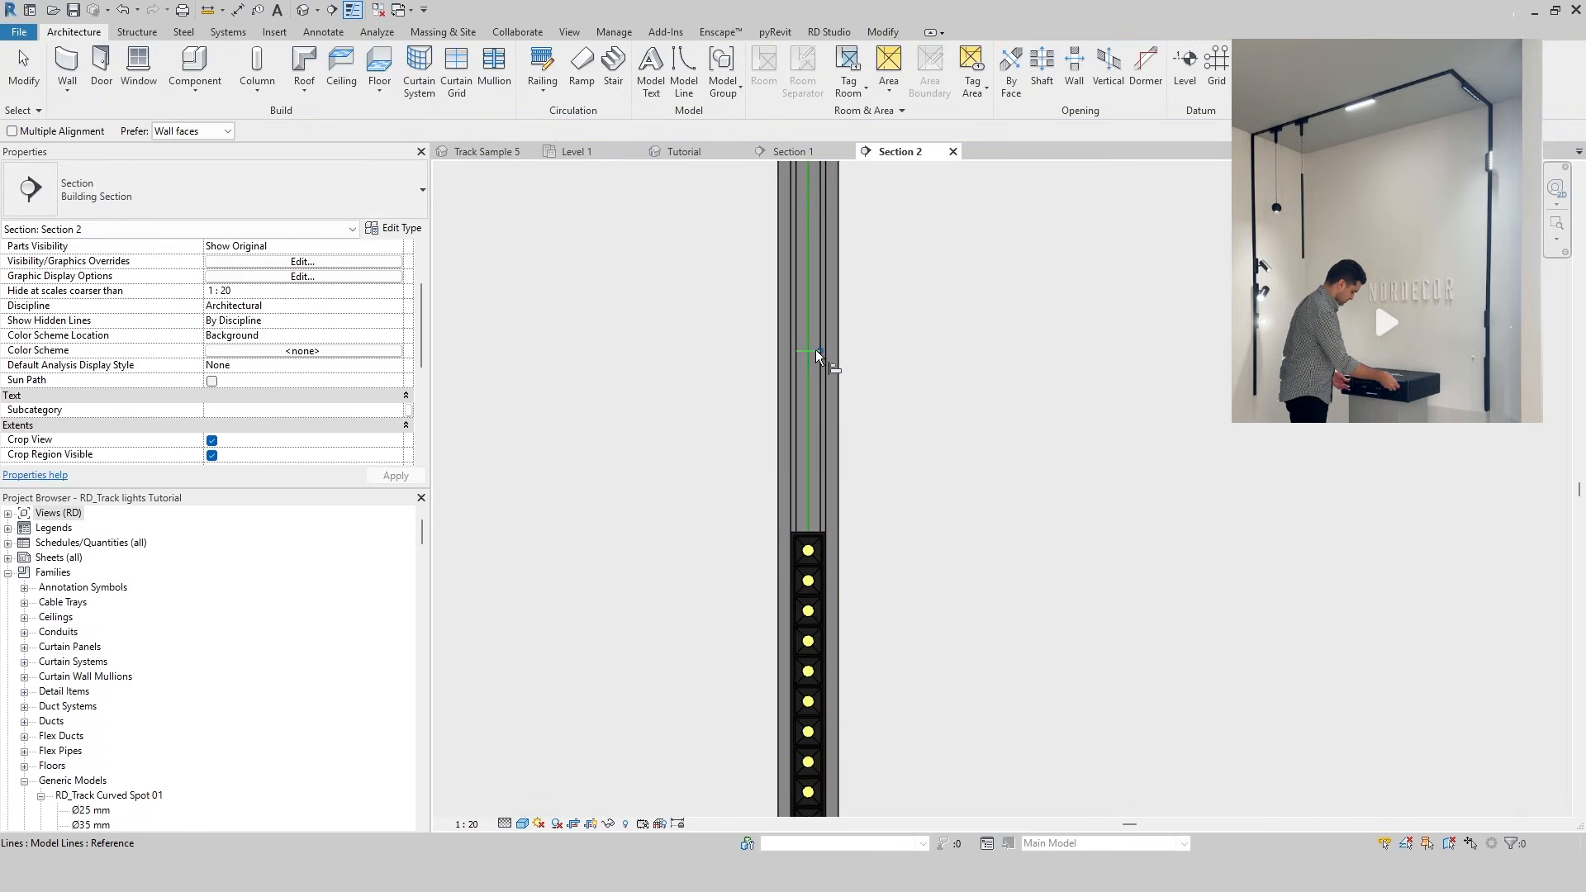
left_click(811, 533)
key("Escape")
scroll(828, 427, "down", 6)
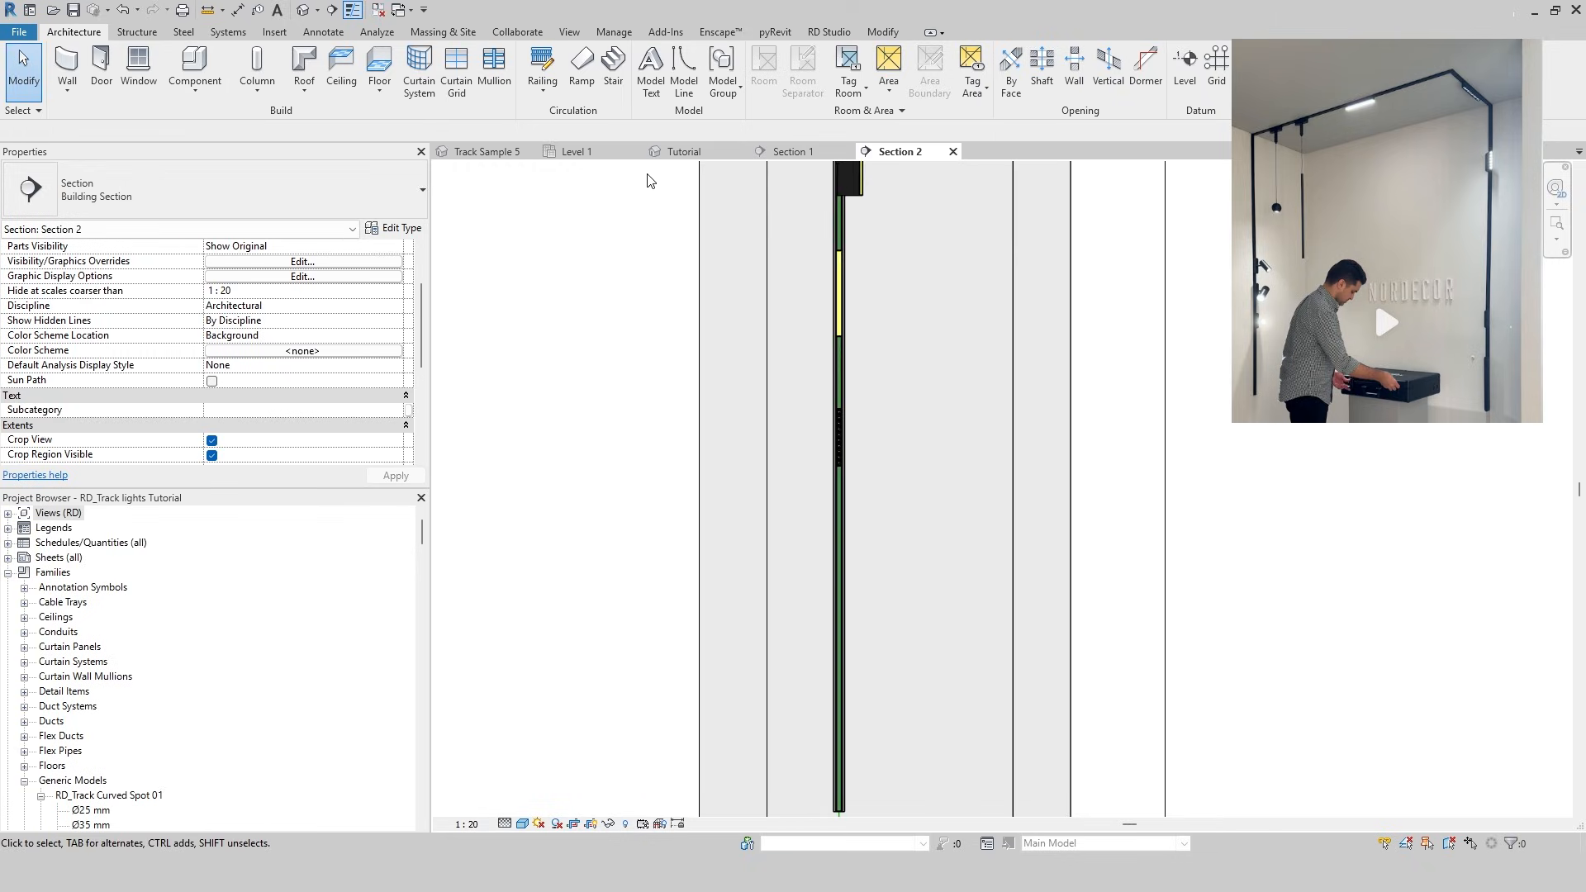
Review the wall-track lights in the Tutorial 3D view and examine the opposite wall track in Section 1
left_click(682, 151)
middle_click_drag(940, 750, 945, 467)
scroll(945, 468, "down", 1)
left_click(792, 151)
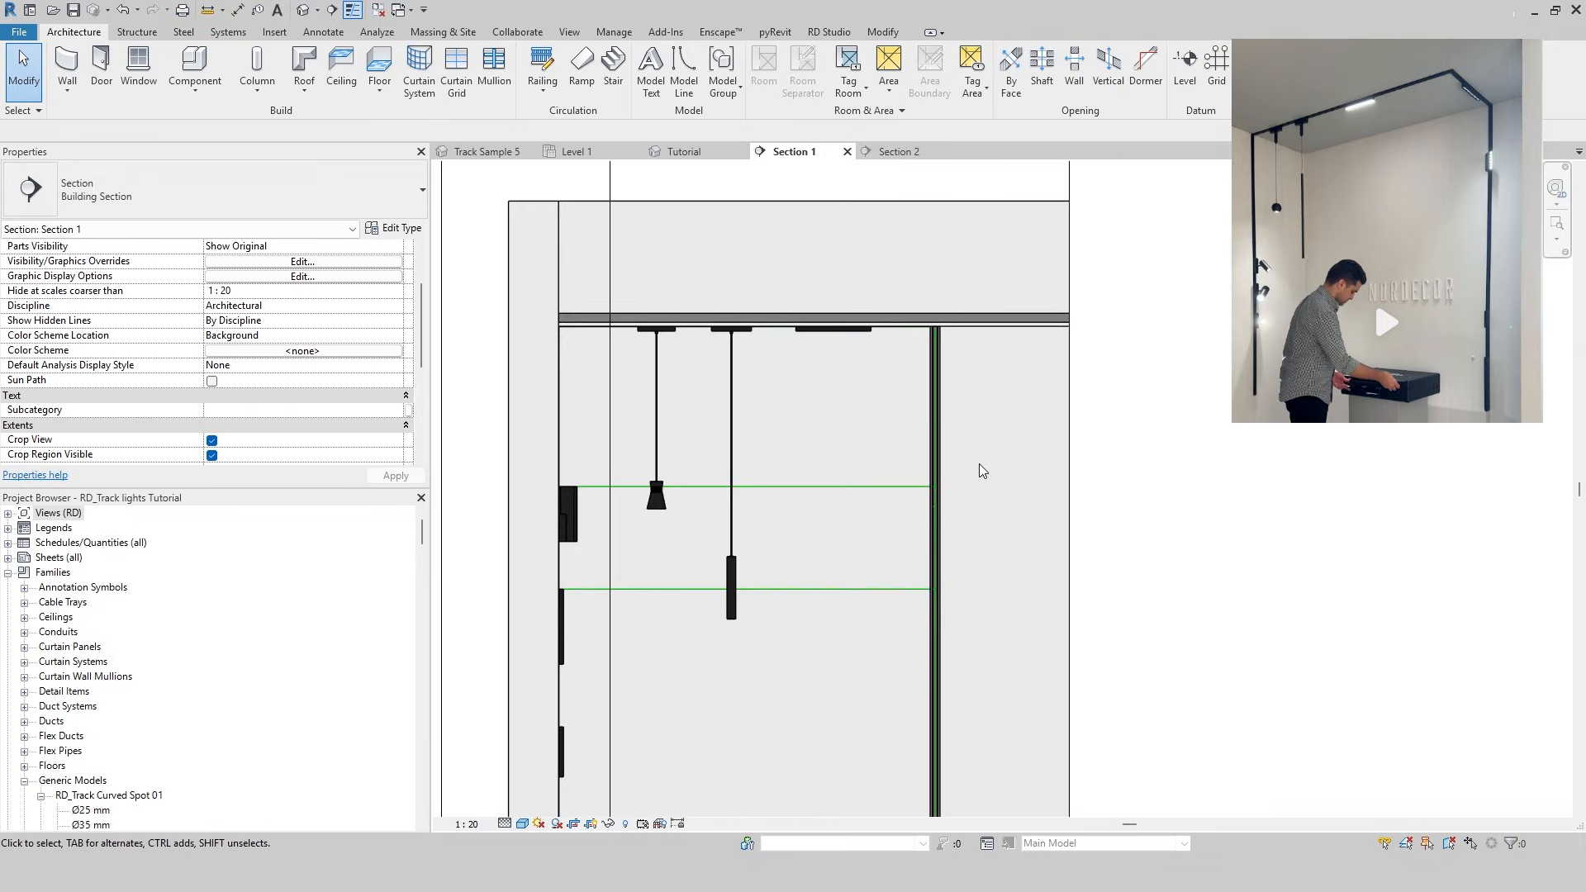
scroll(950, 517, "up", 4)
scroll(952, 523, "down", 4)
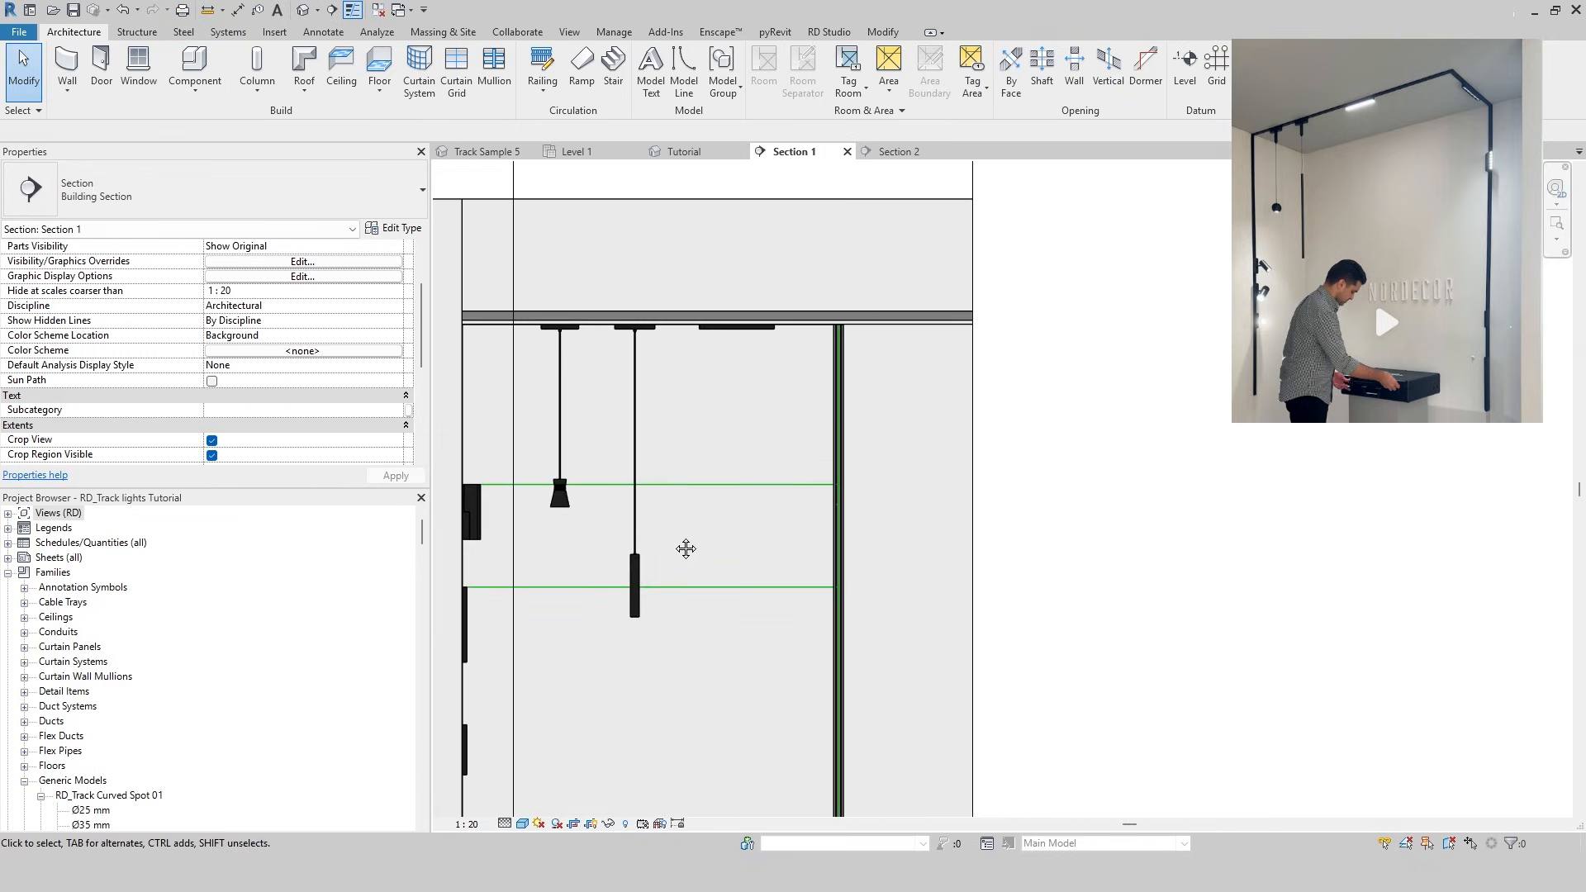
Place an RD_Track Spot 01 : Ø74 mm fixture on the right-hand vertical track in the Section 1 view
left_click(836, 386)
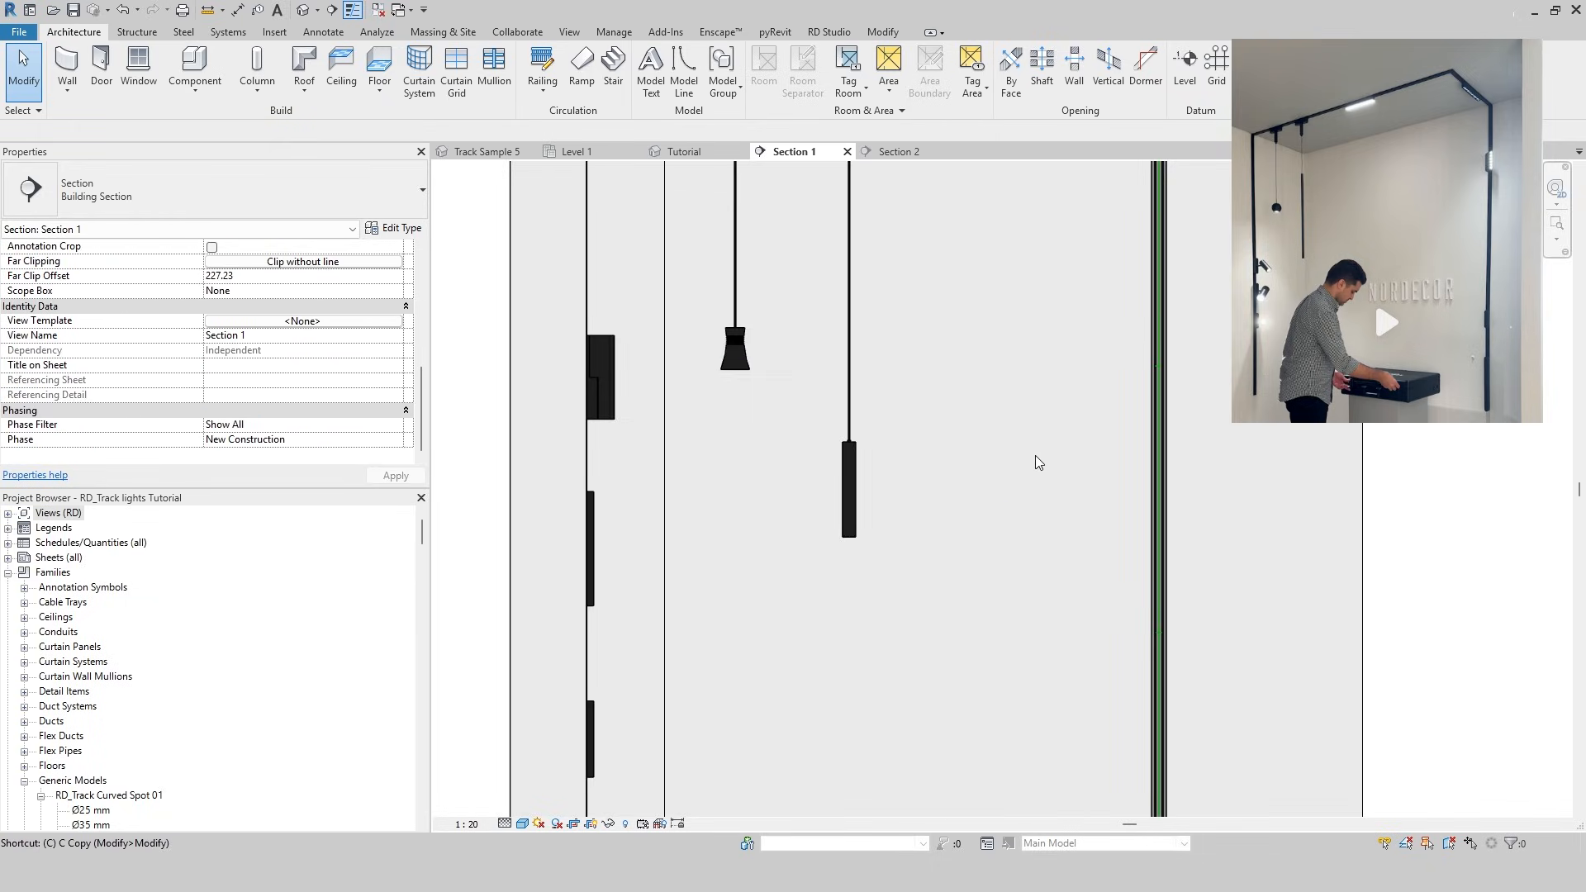
key("m")
scroll(286, 300, "down", 4)
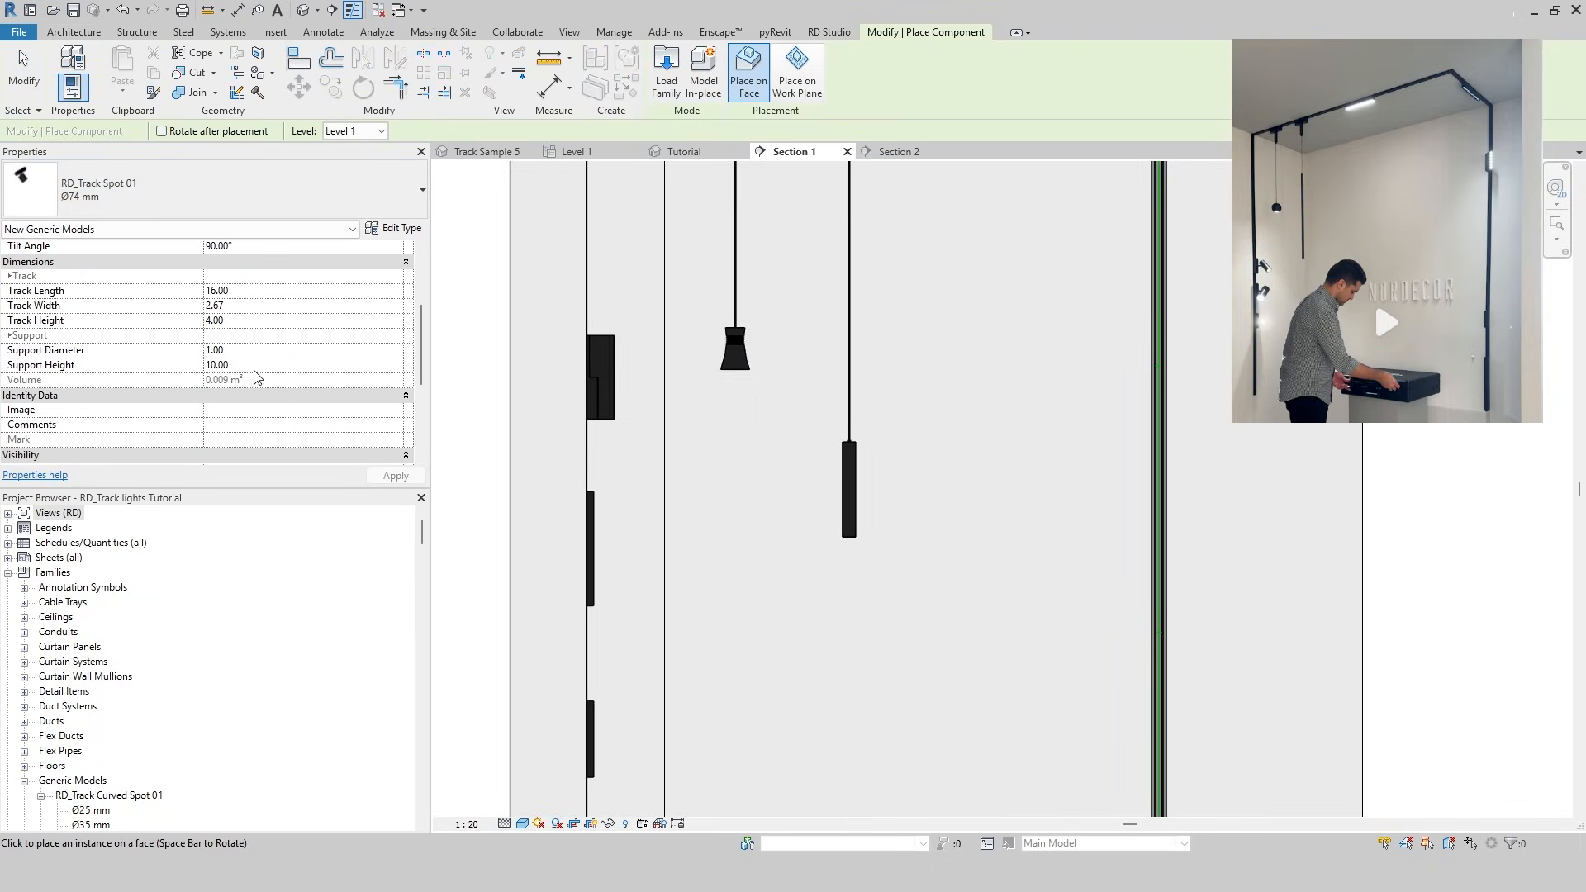
scroll(257, 377, "down", 3)
middle_click_drag(1054, 464, 855, 586)
middle_click_drag(893, 665, 841, 463)
scroll(890, 351, "up", 2)
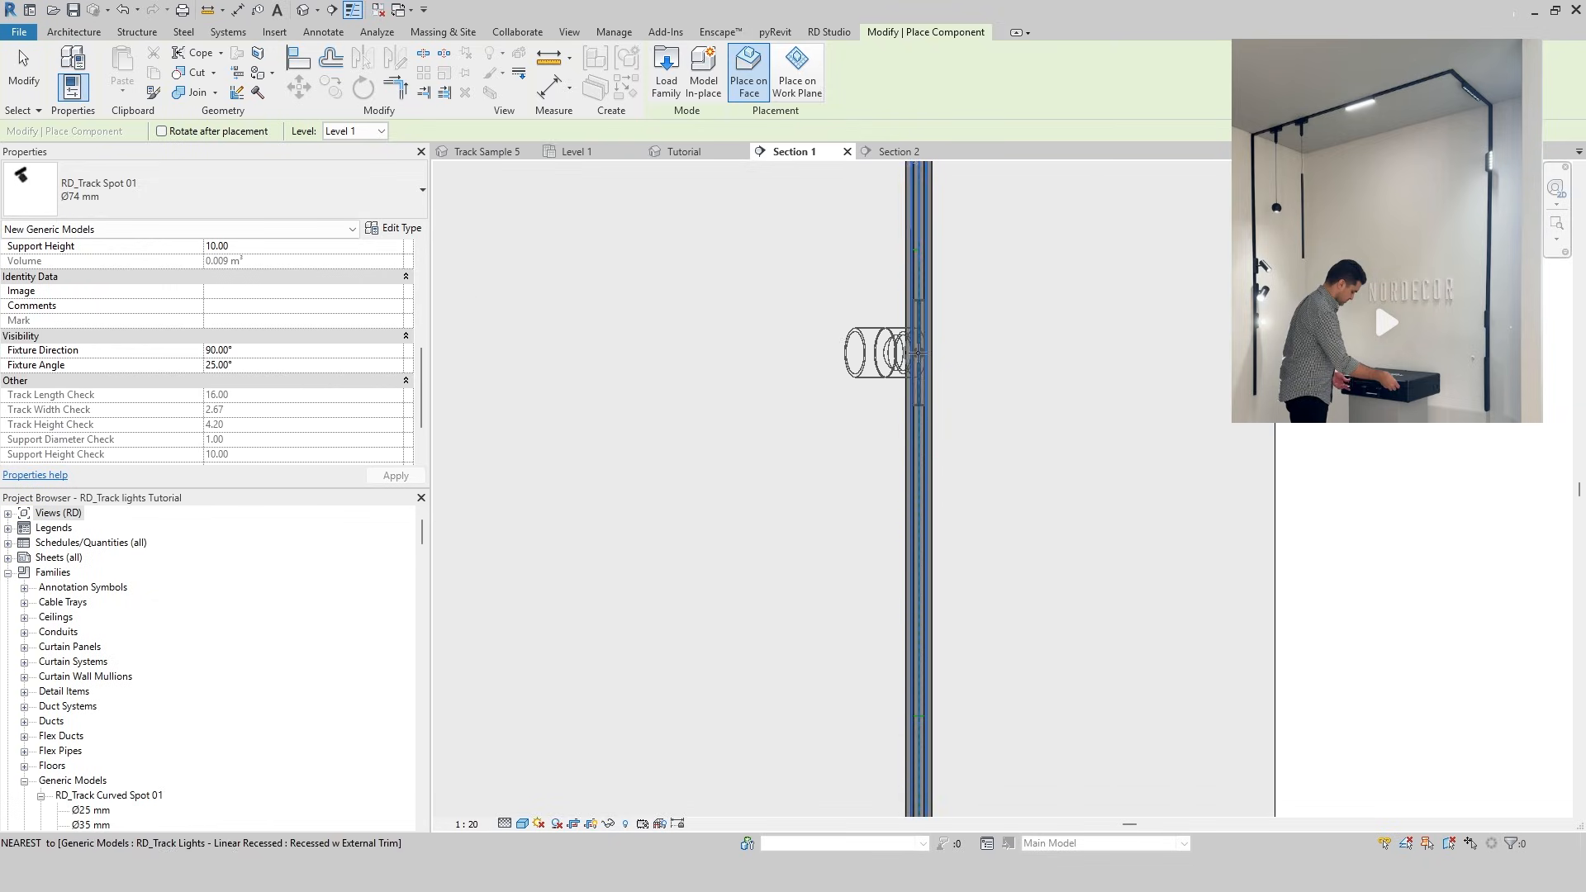
key("Escape")
key("Escape")
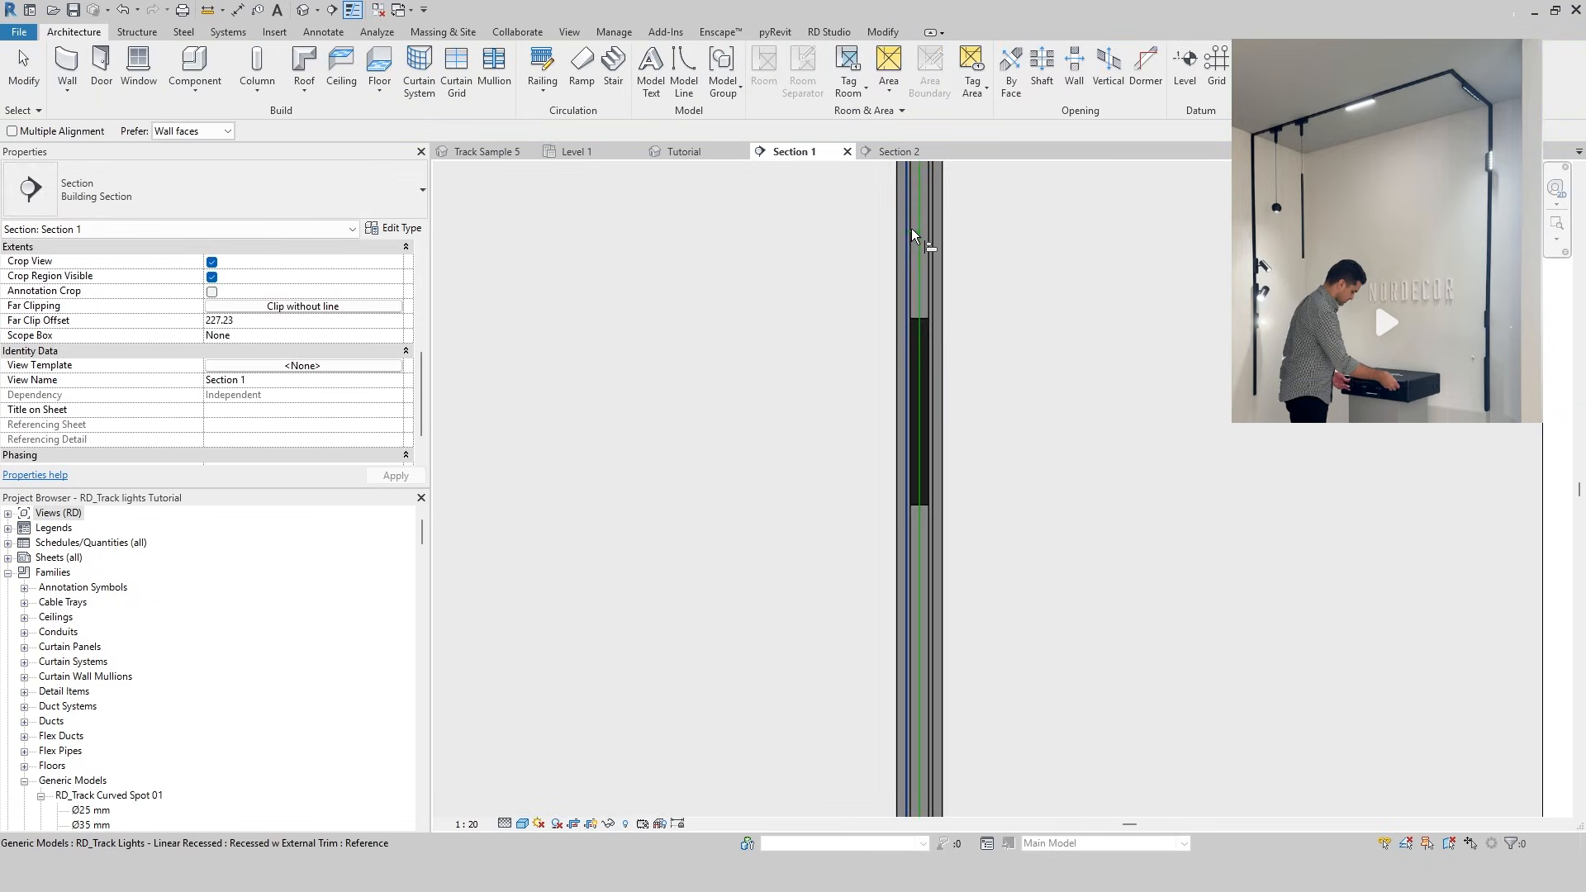
Align the new spot's upper end with the reference mark on the vertical track
scroll(915, 232, "up", 3)
left_click(914, 232)
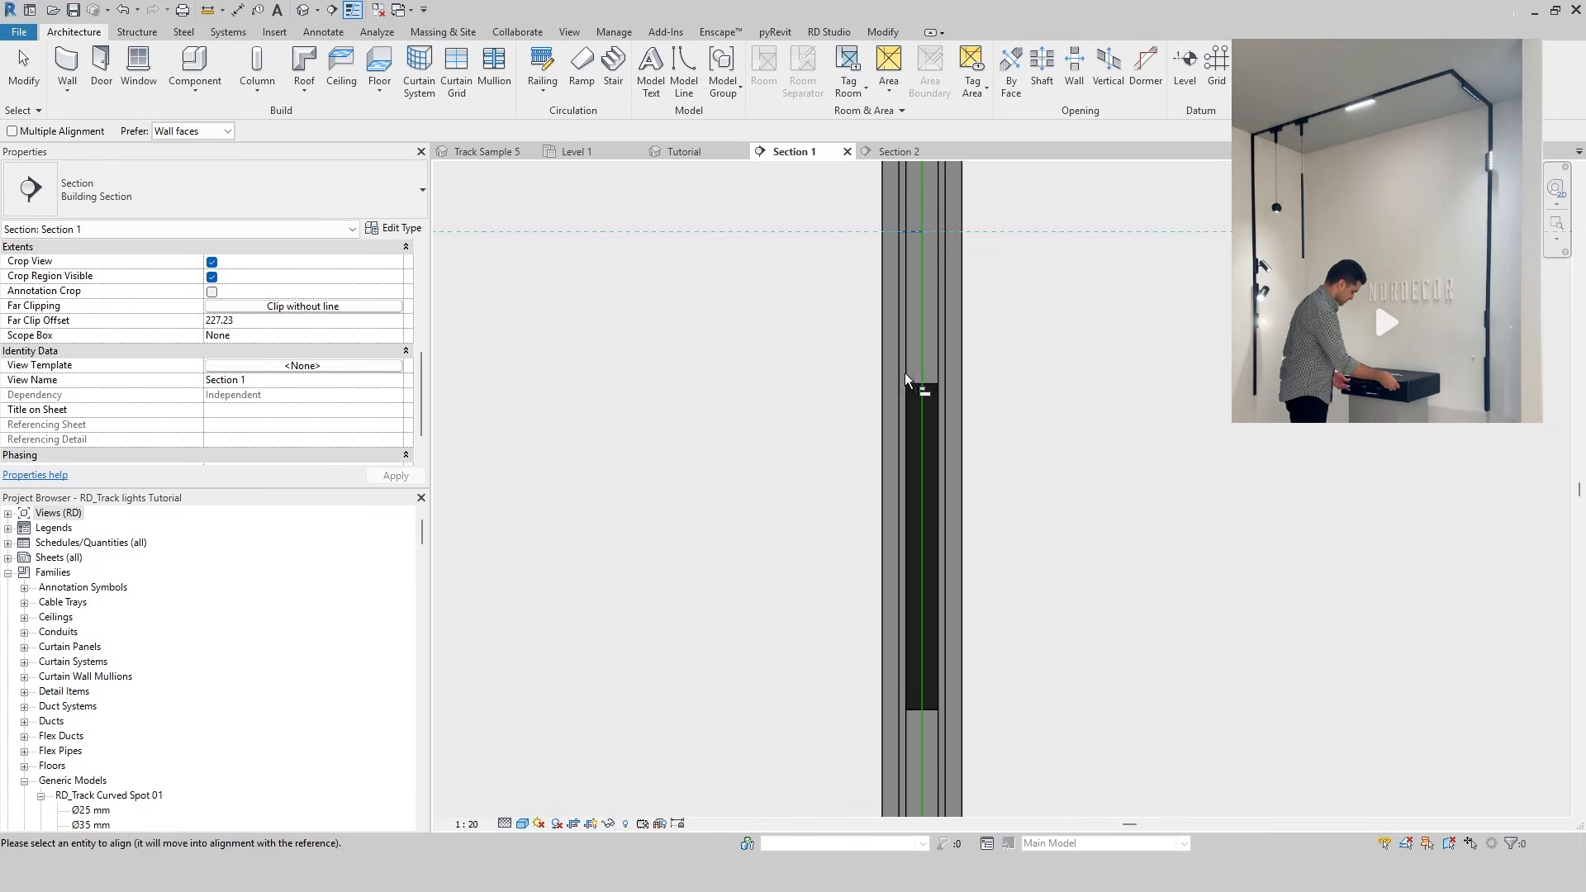
left_click(911, 379)
key("Escape")
key("Escape")
Rotate the aligned spot on the vertical track so its head faces right
left_click(930, 234)
left_click(1189, 439)
key("space")
key("space")
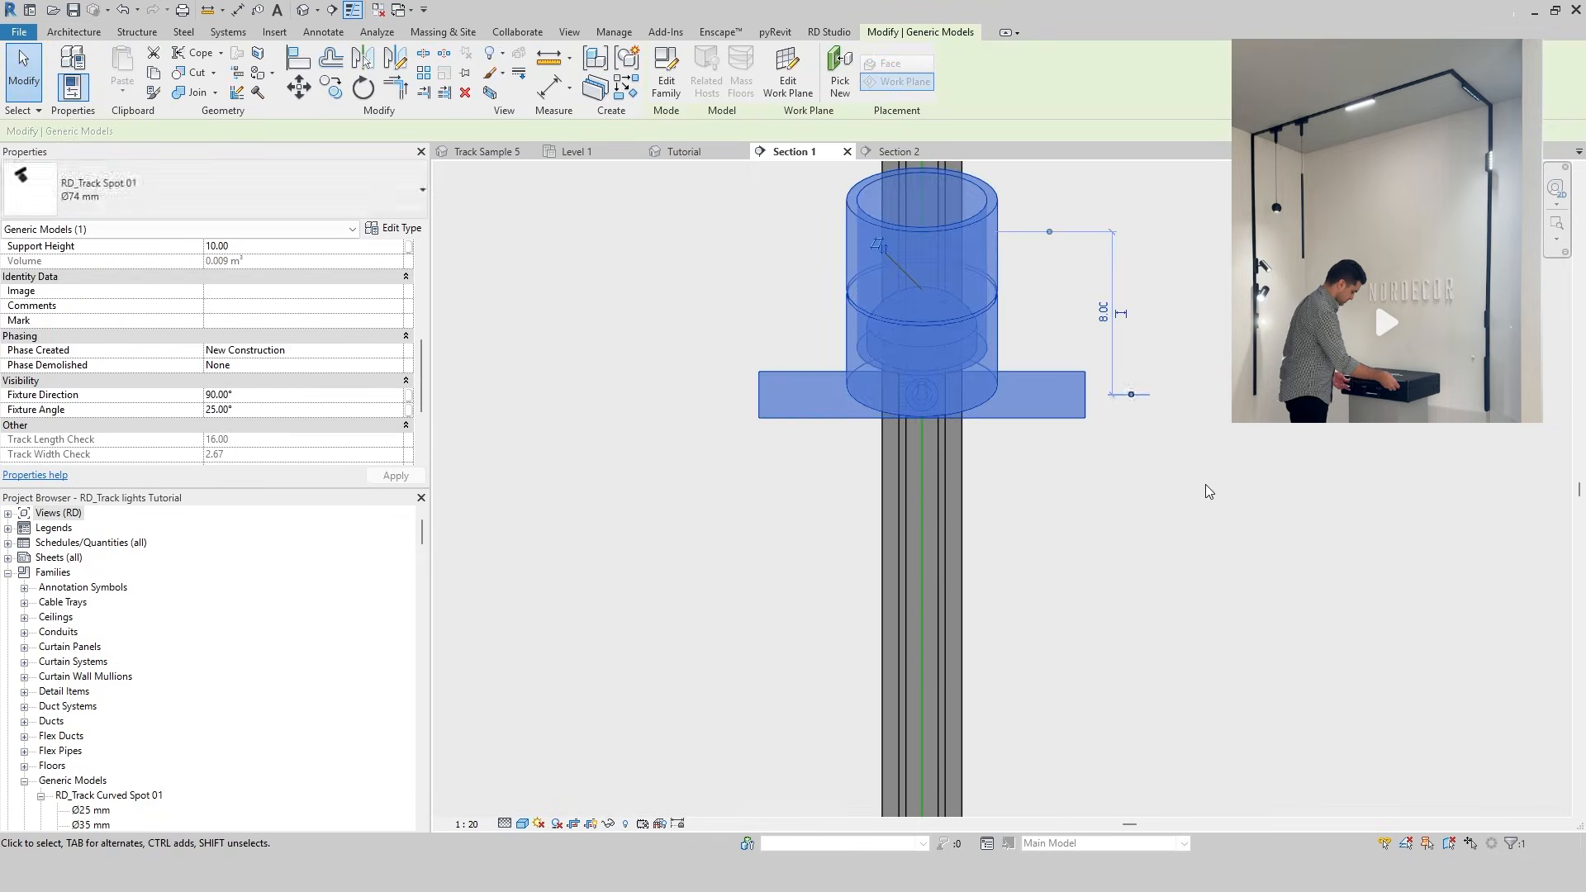
key("Escape")
Copy the spot straight down the vertical track onto the lower reference mark
scroll(1023, 507, "down", 7)
middle_click_drag(1070, 650, 934, 497)
scroll(934, 497, "up", 2)
left_click(840, 237)
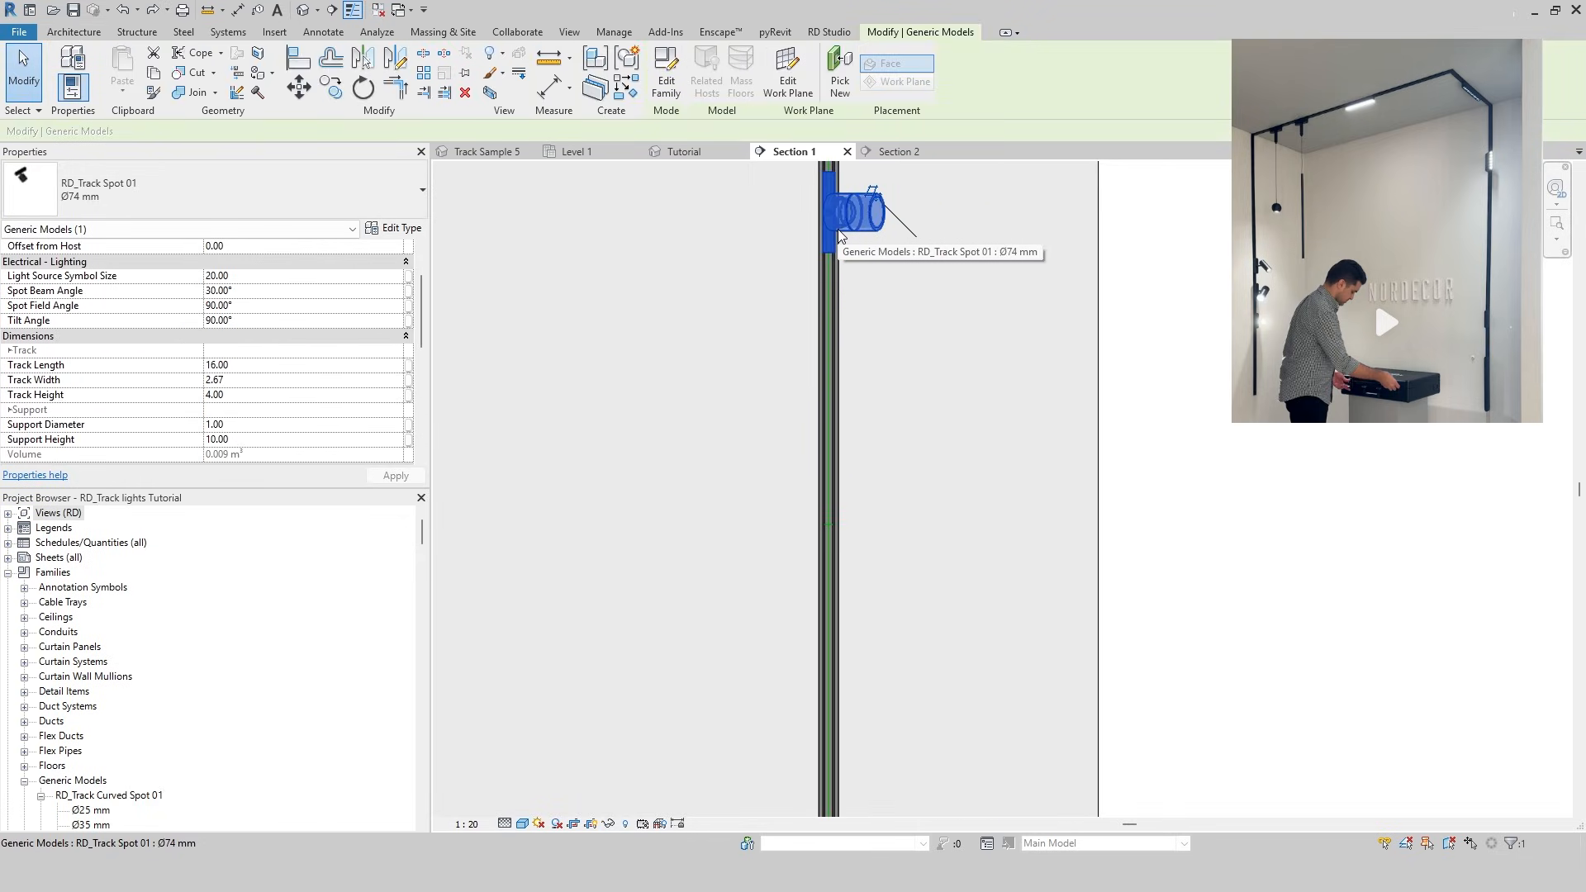
key("c")
left_click(828, 213)
left_click(828, 566)
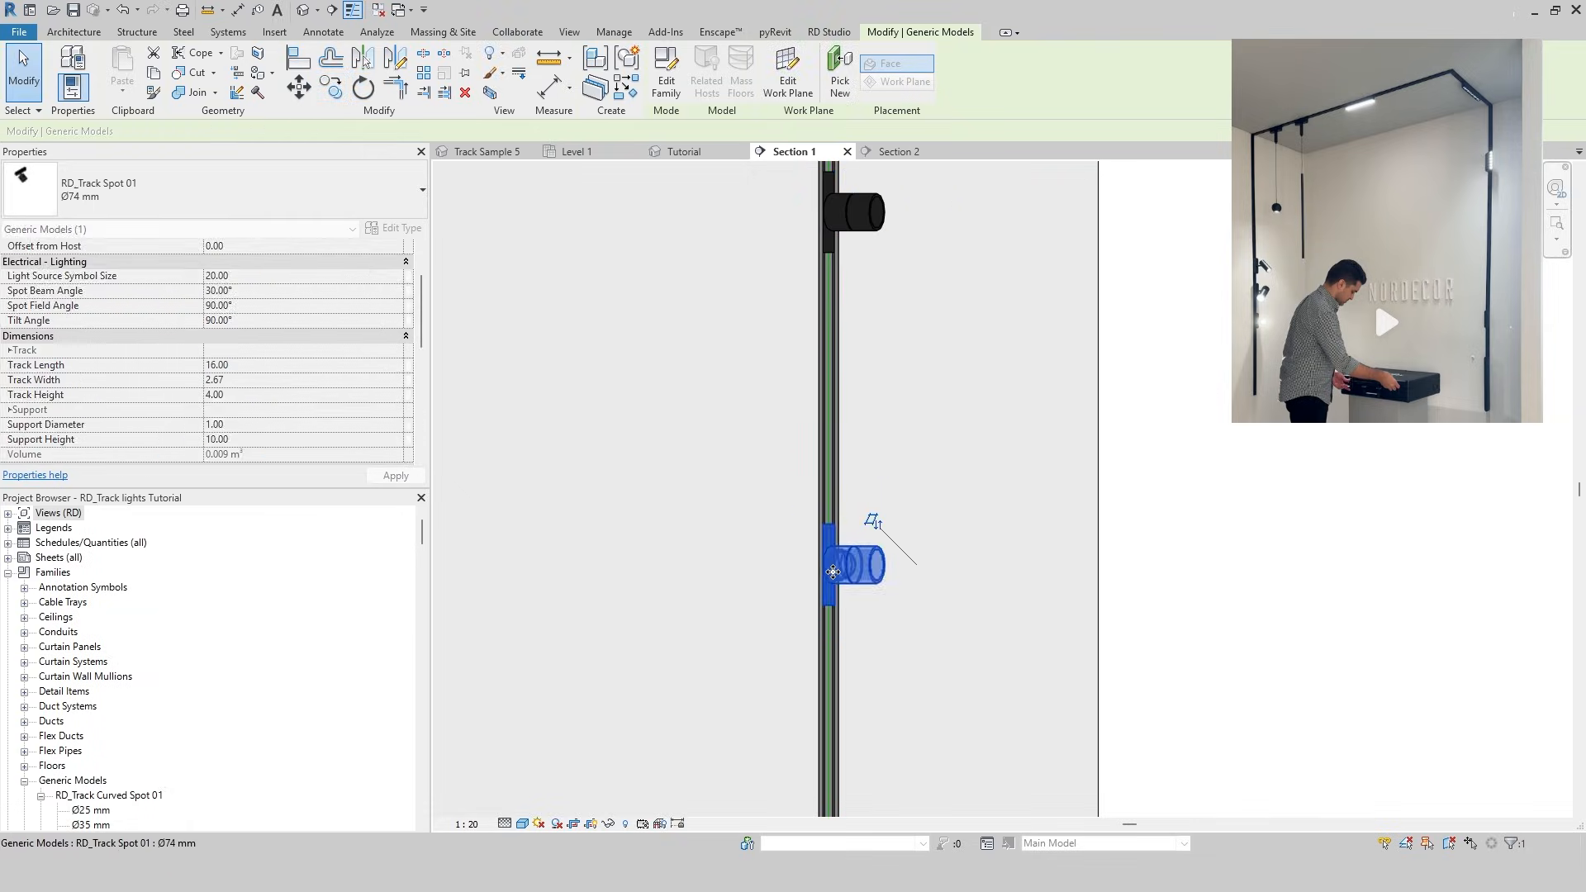
key("Escape")
Change the copied lower spot to the RD_Track Globe Ø100 mm type
left_click(864, 575)
left_click(422, 190)
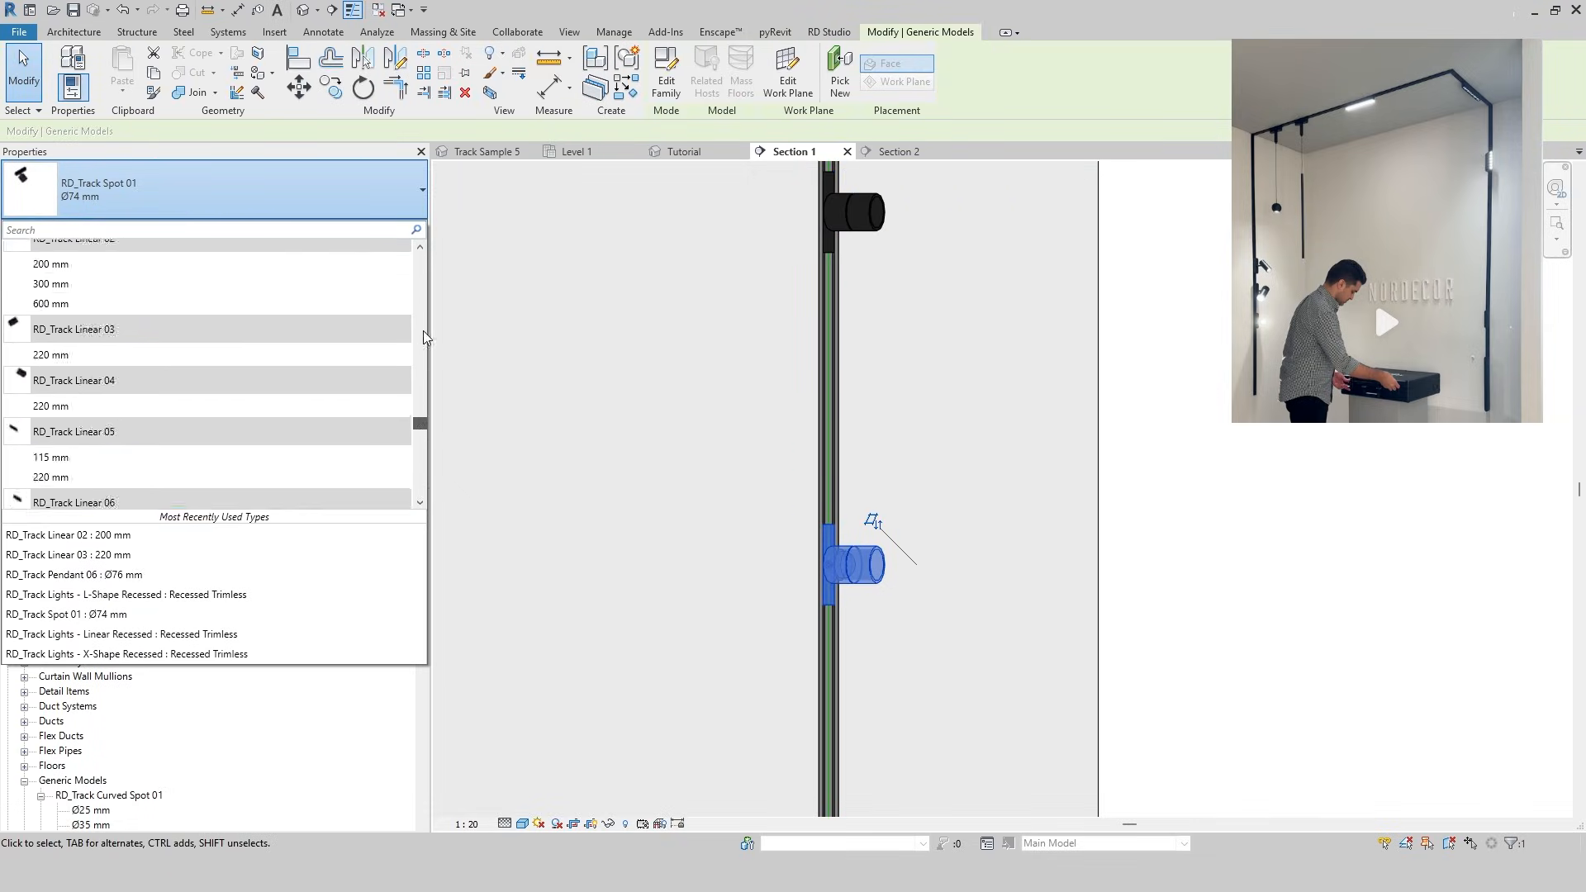
scroll(421, 273, "down", 3)
left_click_drag(420, 267, 420, 262)
left_click(117, 501)
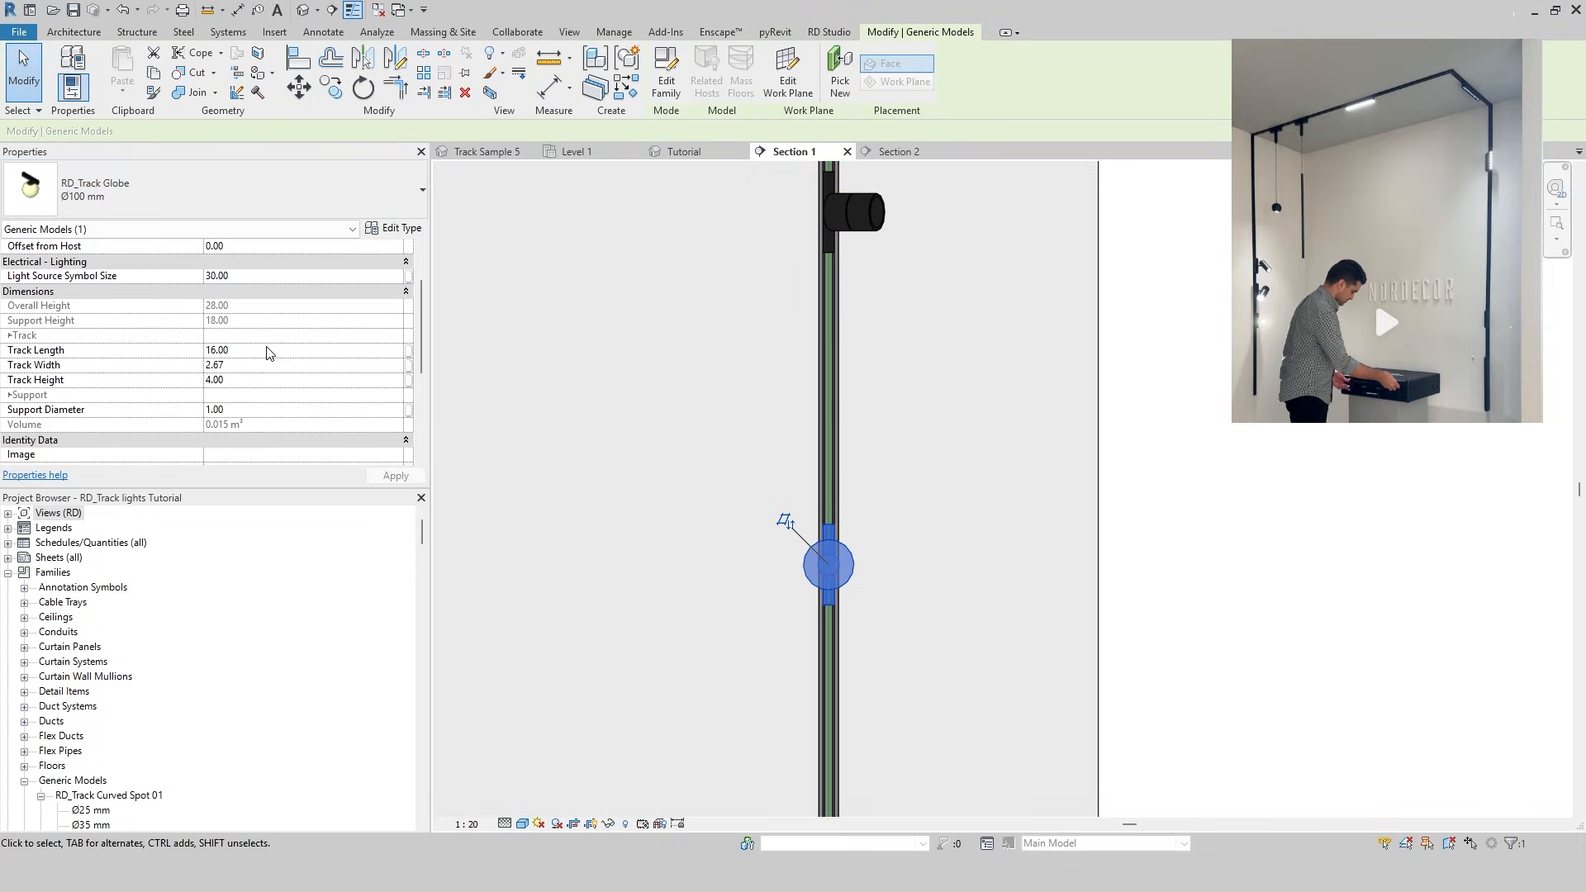
scroll(842, 547, "up", 2)
key("Escape")
Examine the globe and spot on the vertical track up close and in the Tutorial 3D view
scroll(838, 496, "up", 2)
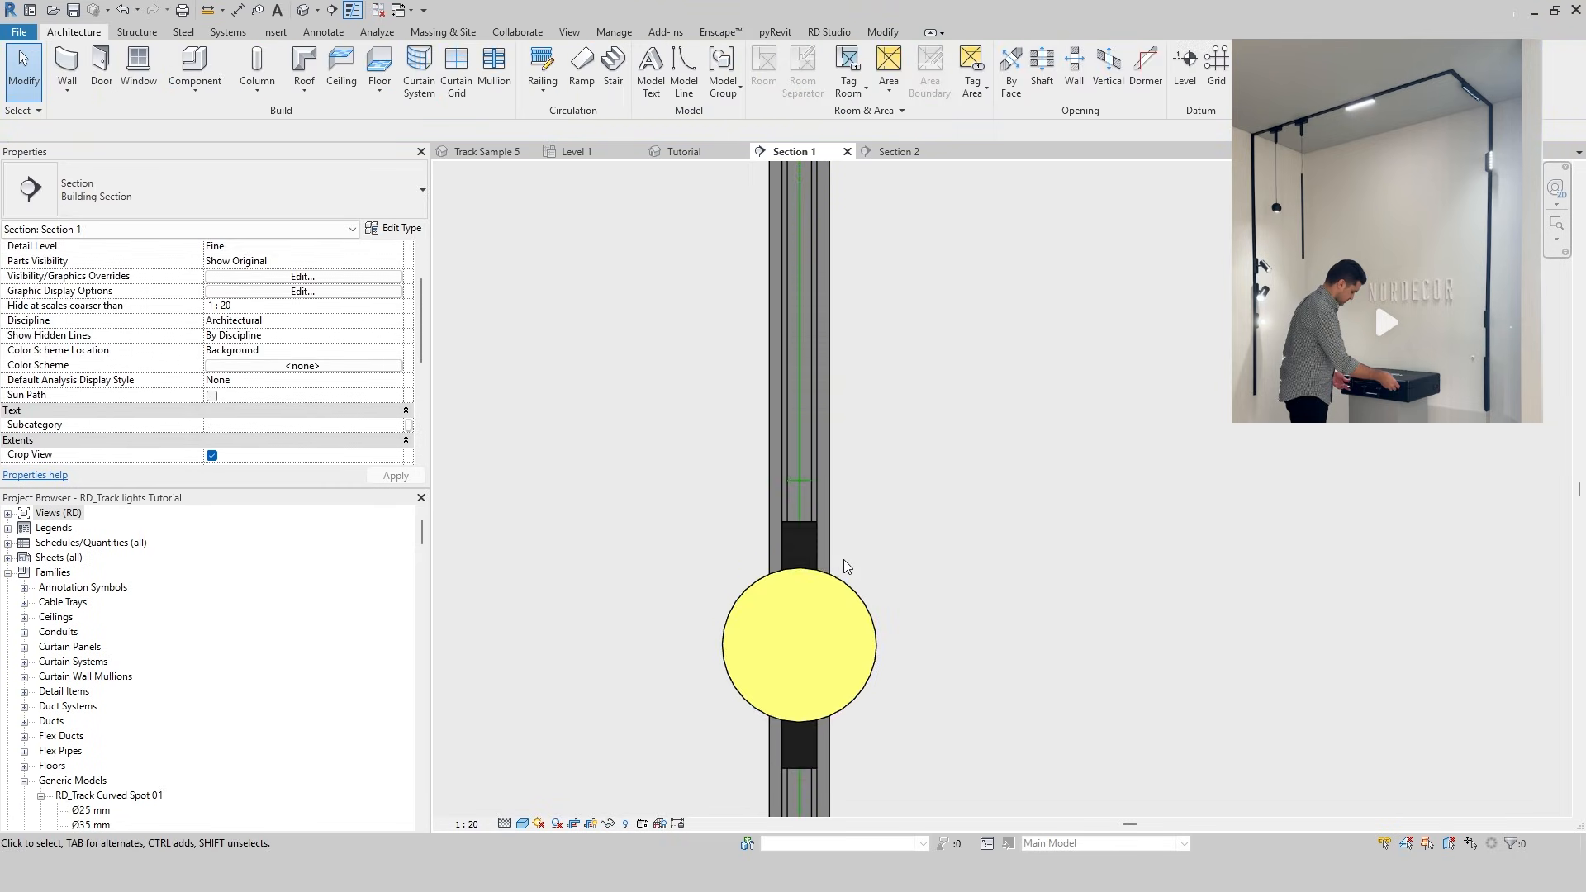
key("ctrl+Tab")
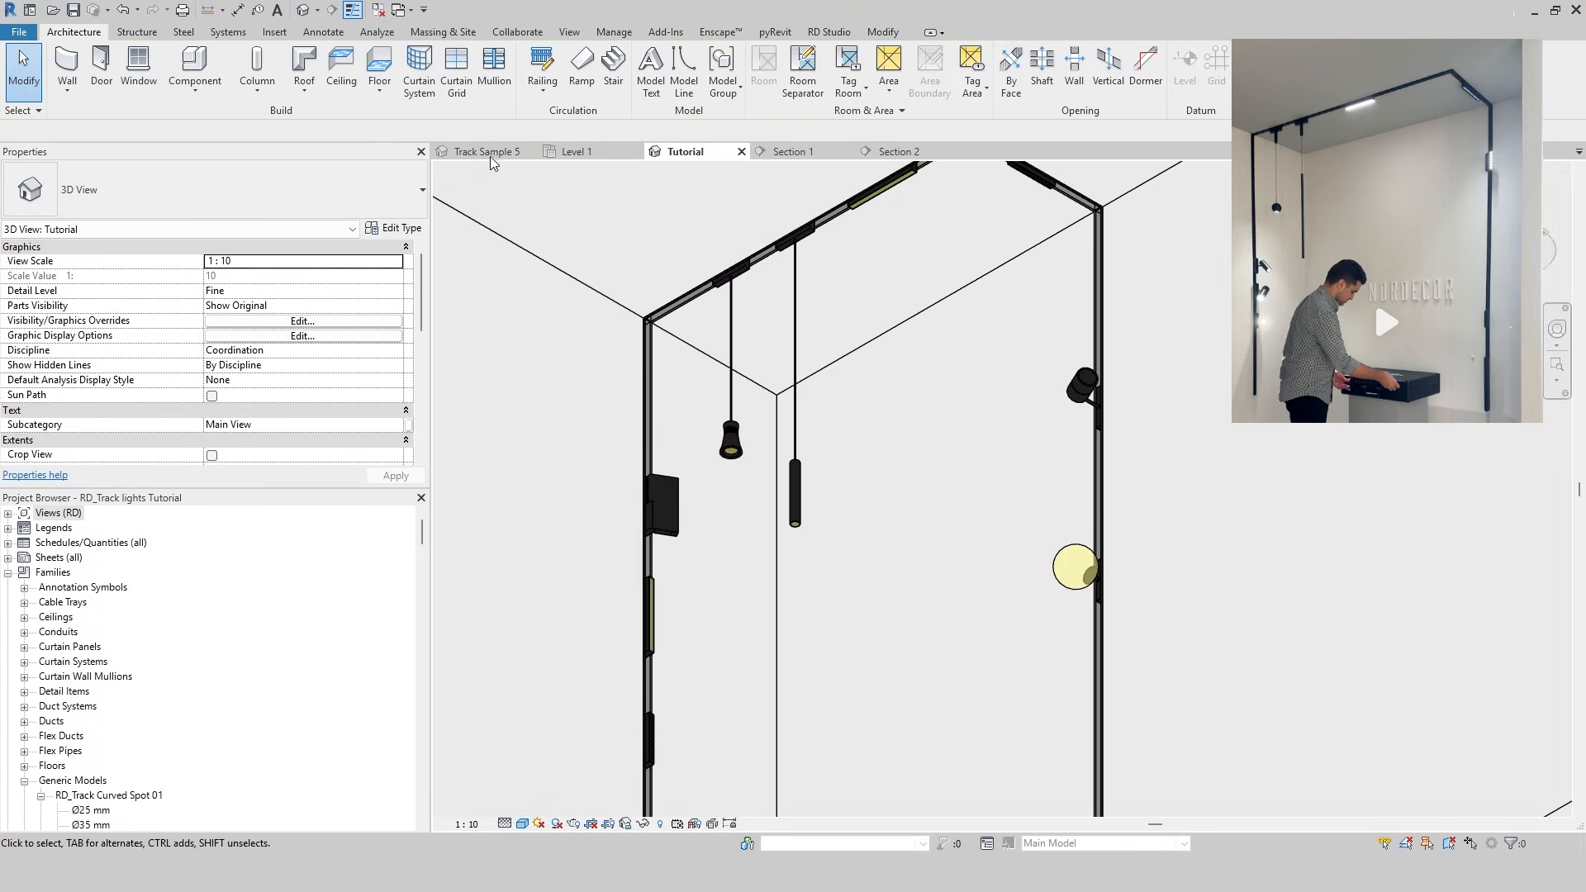
key("ctrl+Tab")
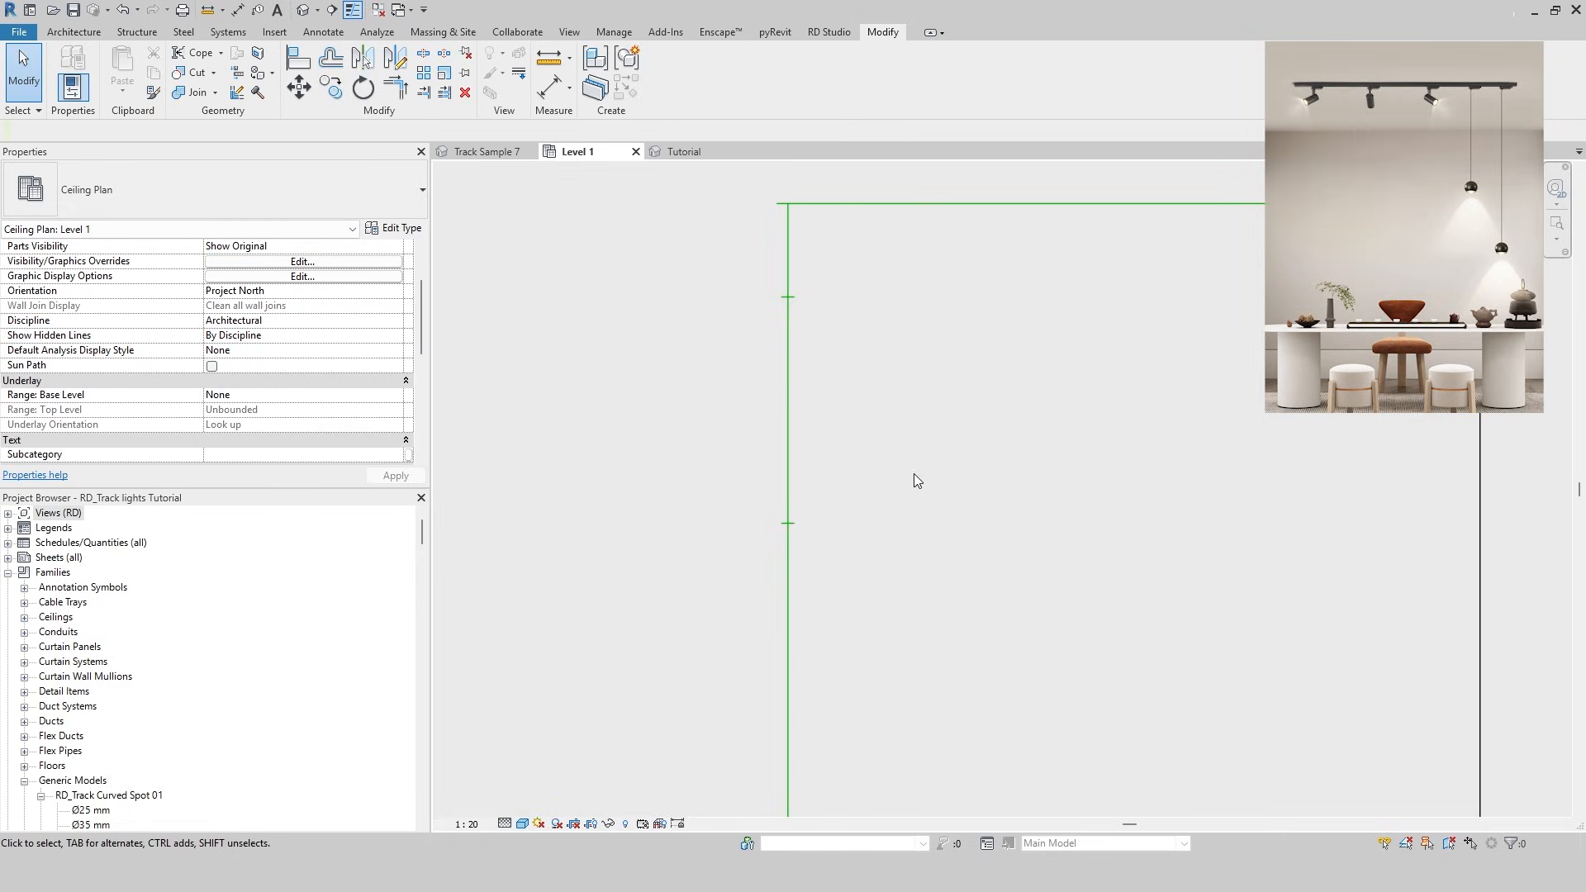
Place an RD_Track Lights - Linear Recessed : Recessed Trimless track on the ceiling face, snapped to the vertical guide line in Level 1
key("c")
key("m")
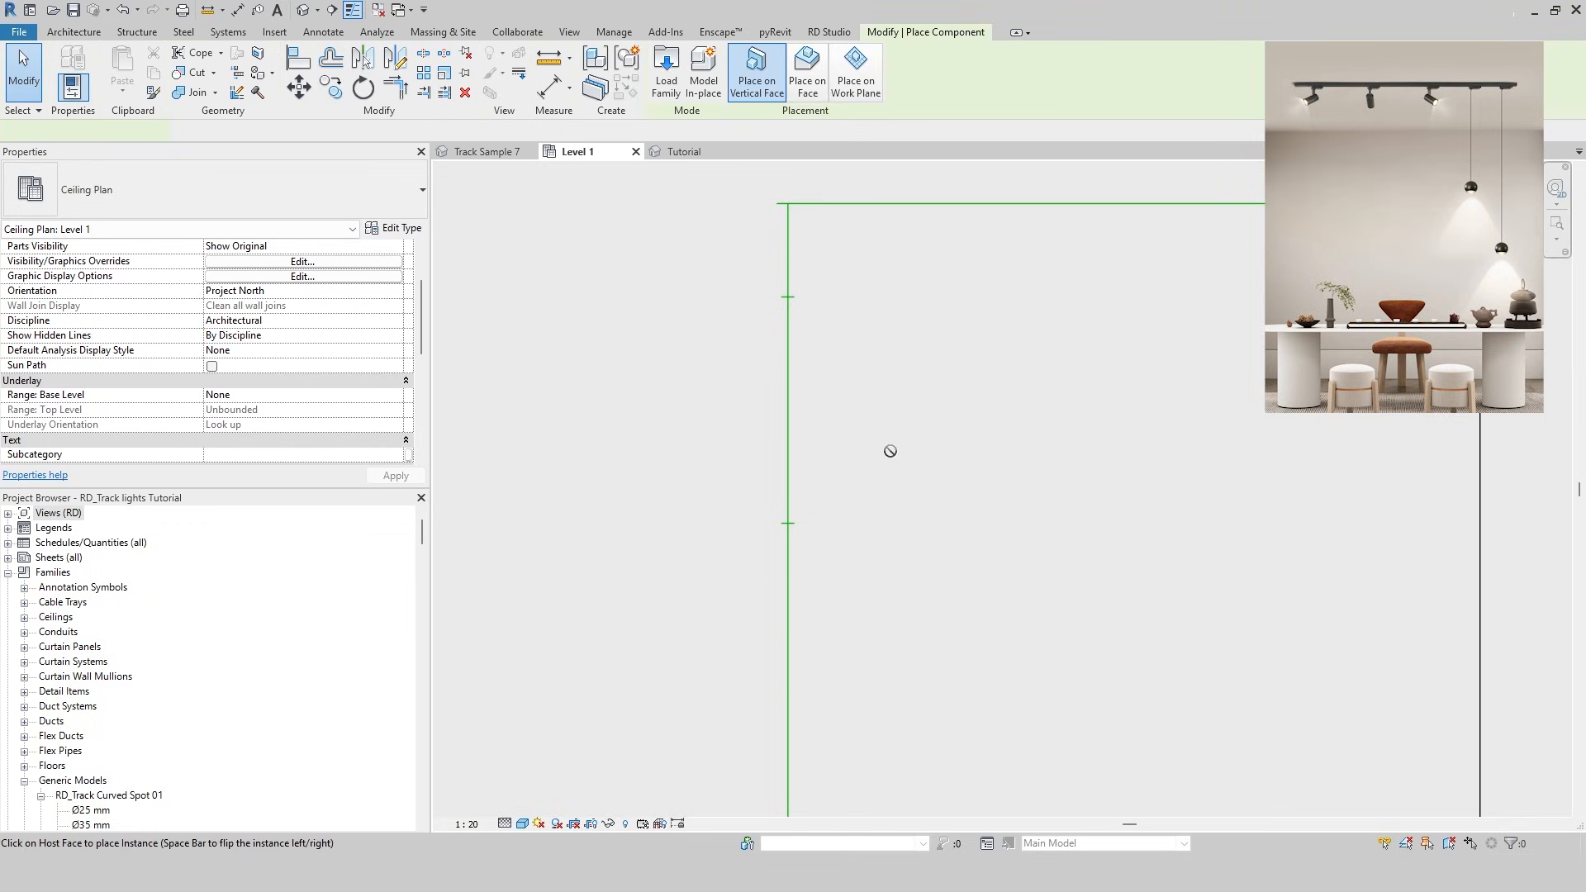
left_click(355, 198)
left_click(175, 291)
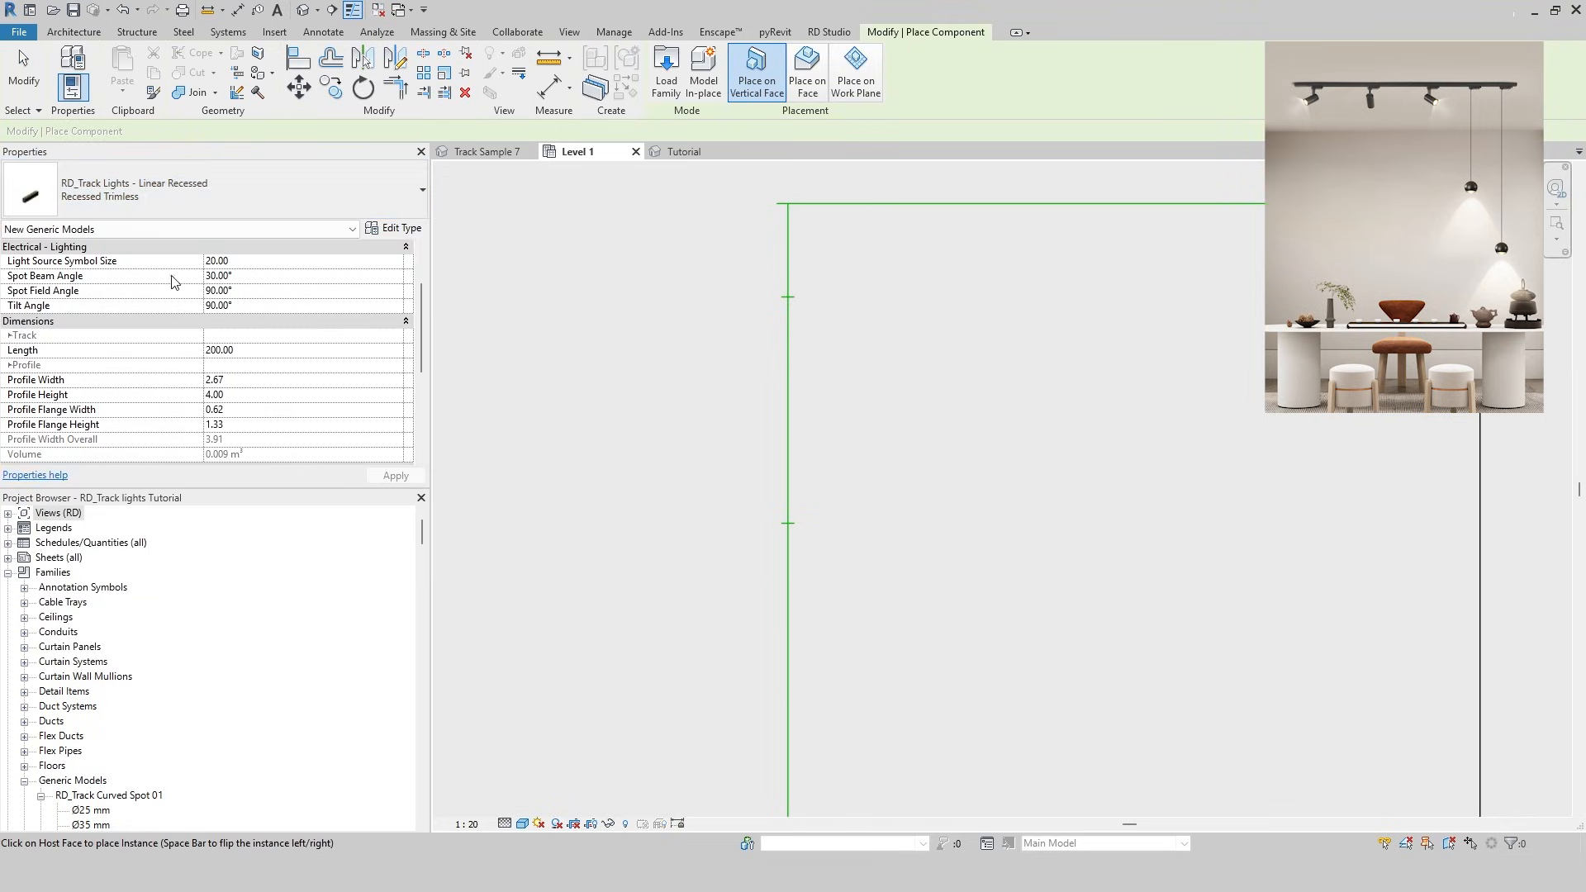
scroll(288, 422, "down", 2)
left_click(806, 86)
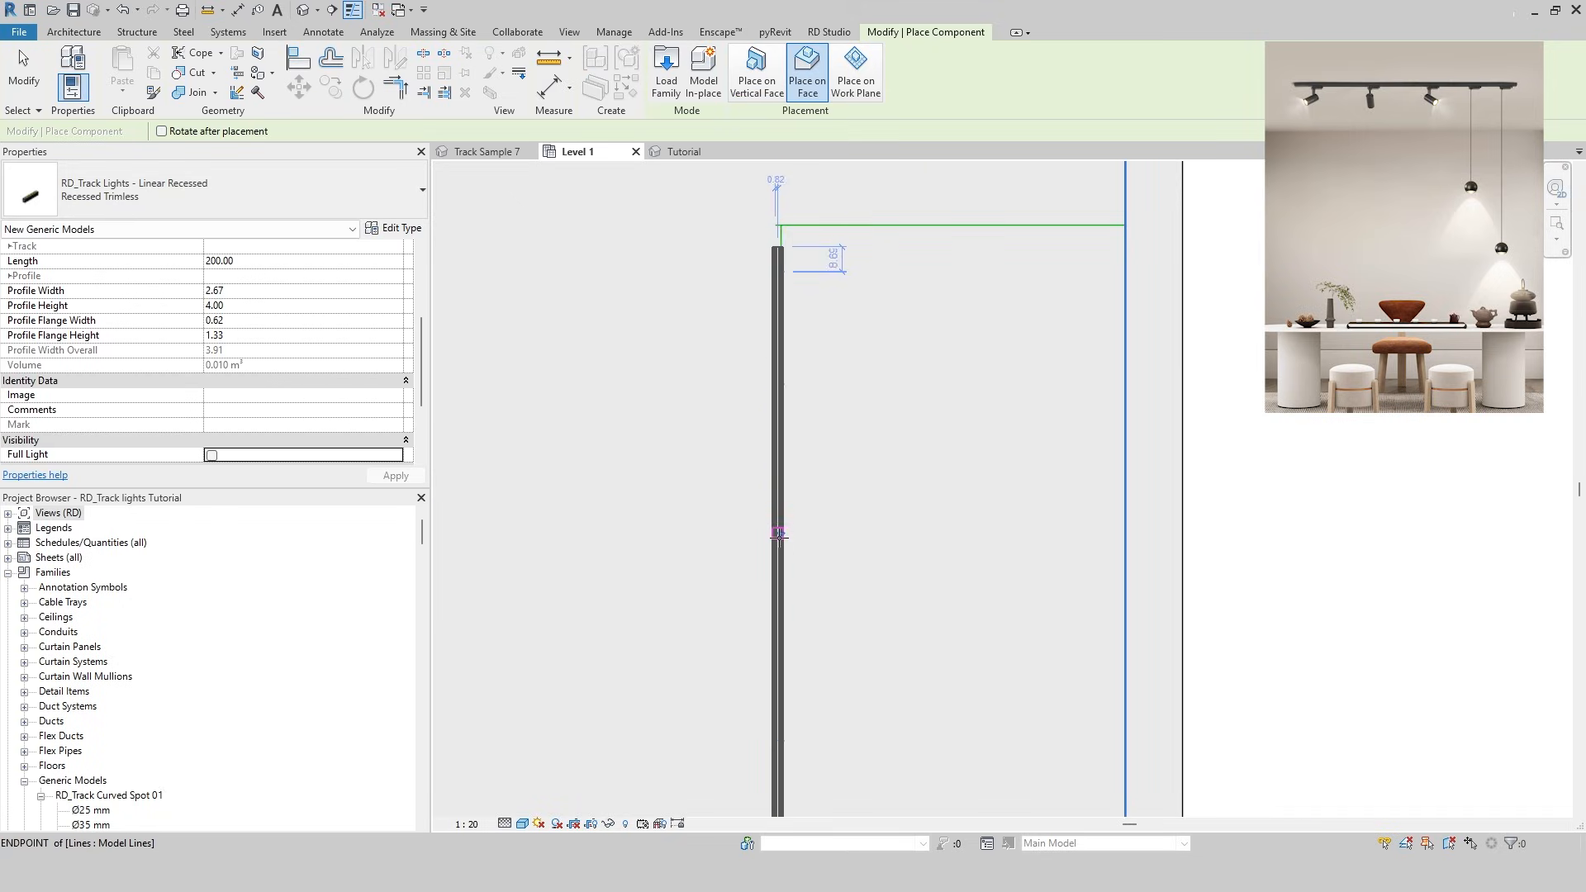
left_click(777, 536)
key("Escape")
key("Escape")
Align the linear track's upper end with the green reference line
scroll(792, 276, "up", 5)
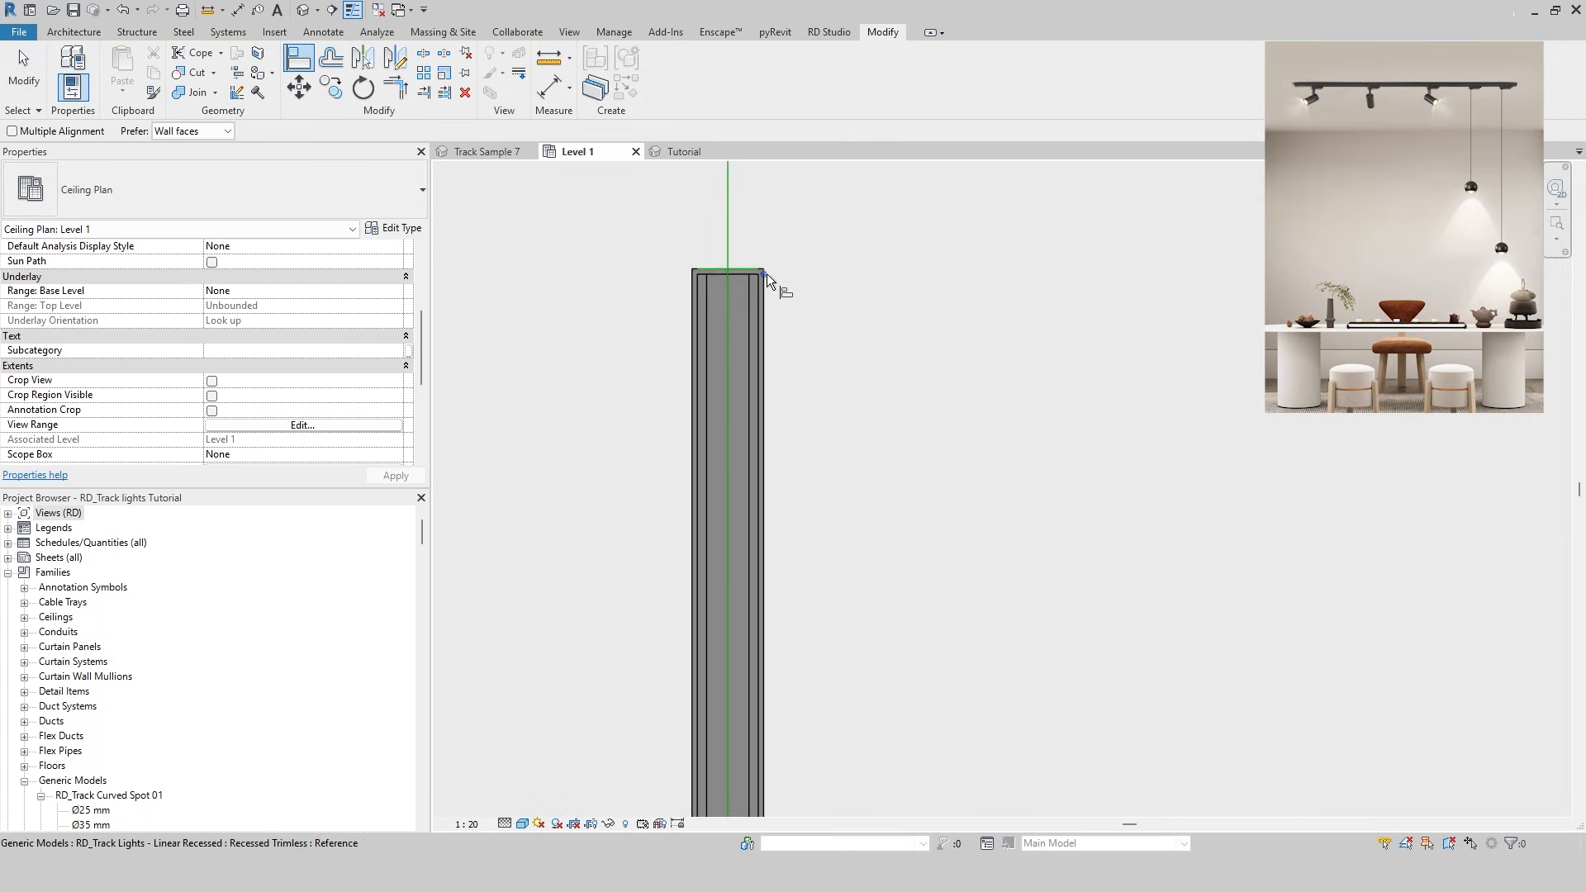
left_click(763, 264)
scroll(798, 308, "down", 3)
key("Escape")
key("Escape")
Examine the placed linear track in the Tutorial 3D view and return to the Level 1 ceiling plan
left_click(683, 153)
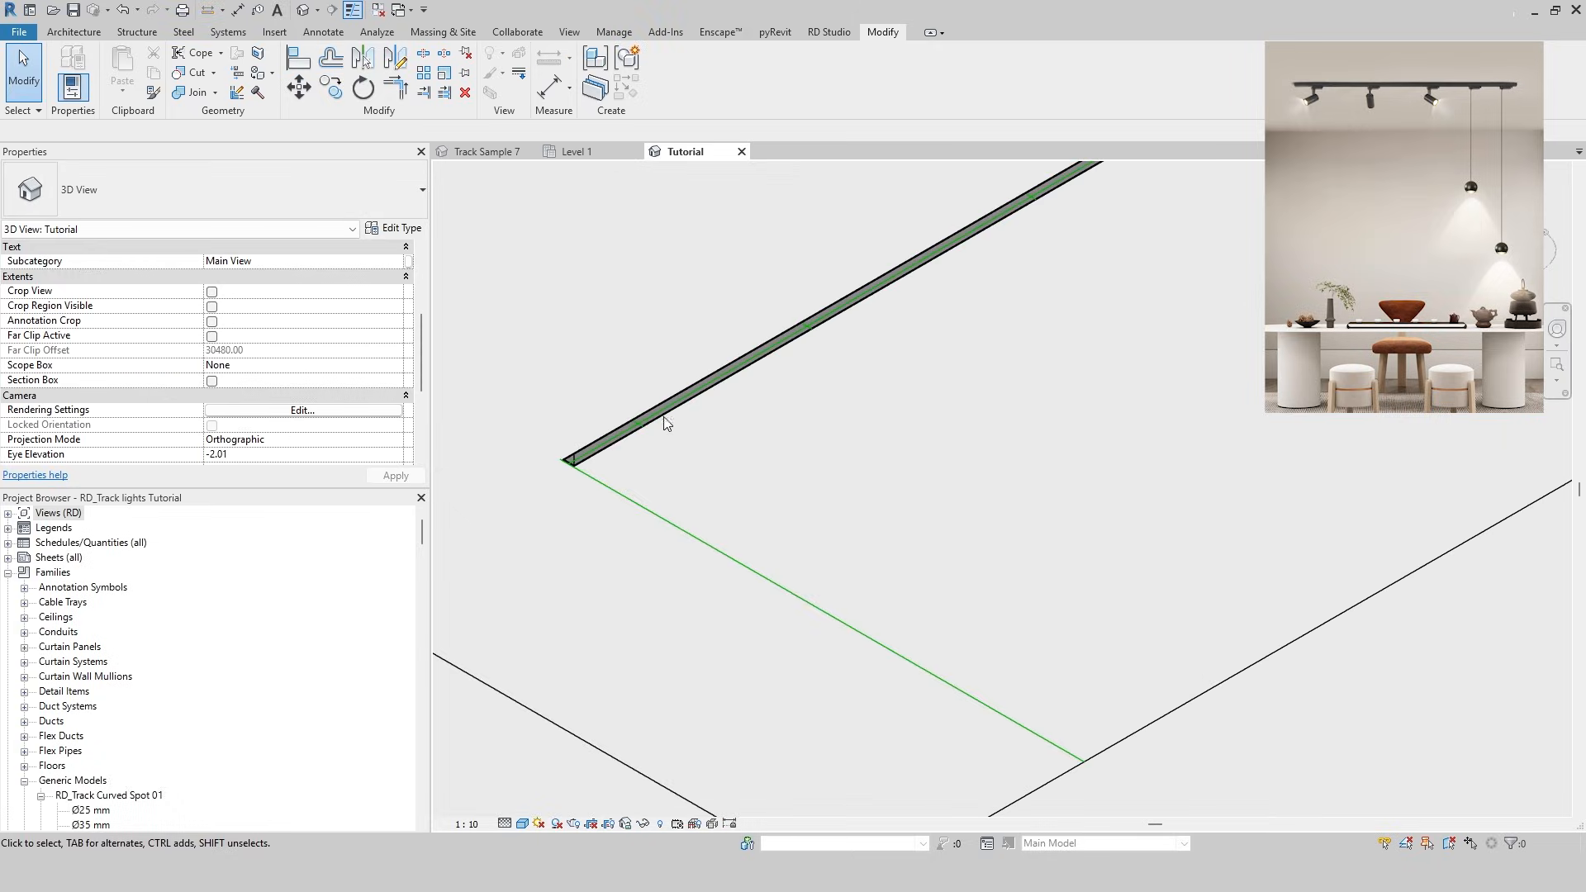
left_click(588, 151)
scroll(804, 347, "down", 2)
middle_click_drag(878, 276, 818, 354)
key("c")
key("m")
key("Escape")
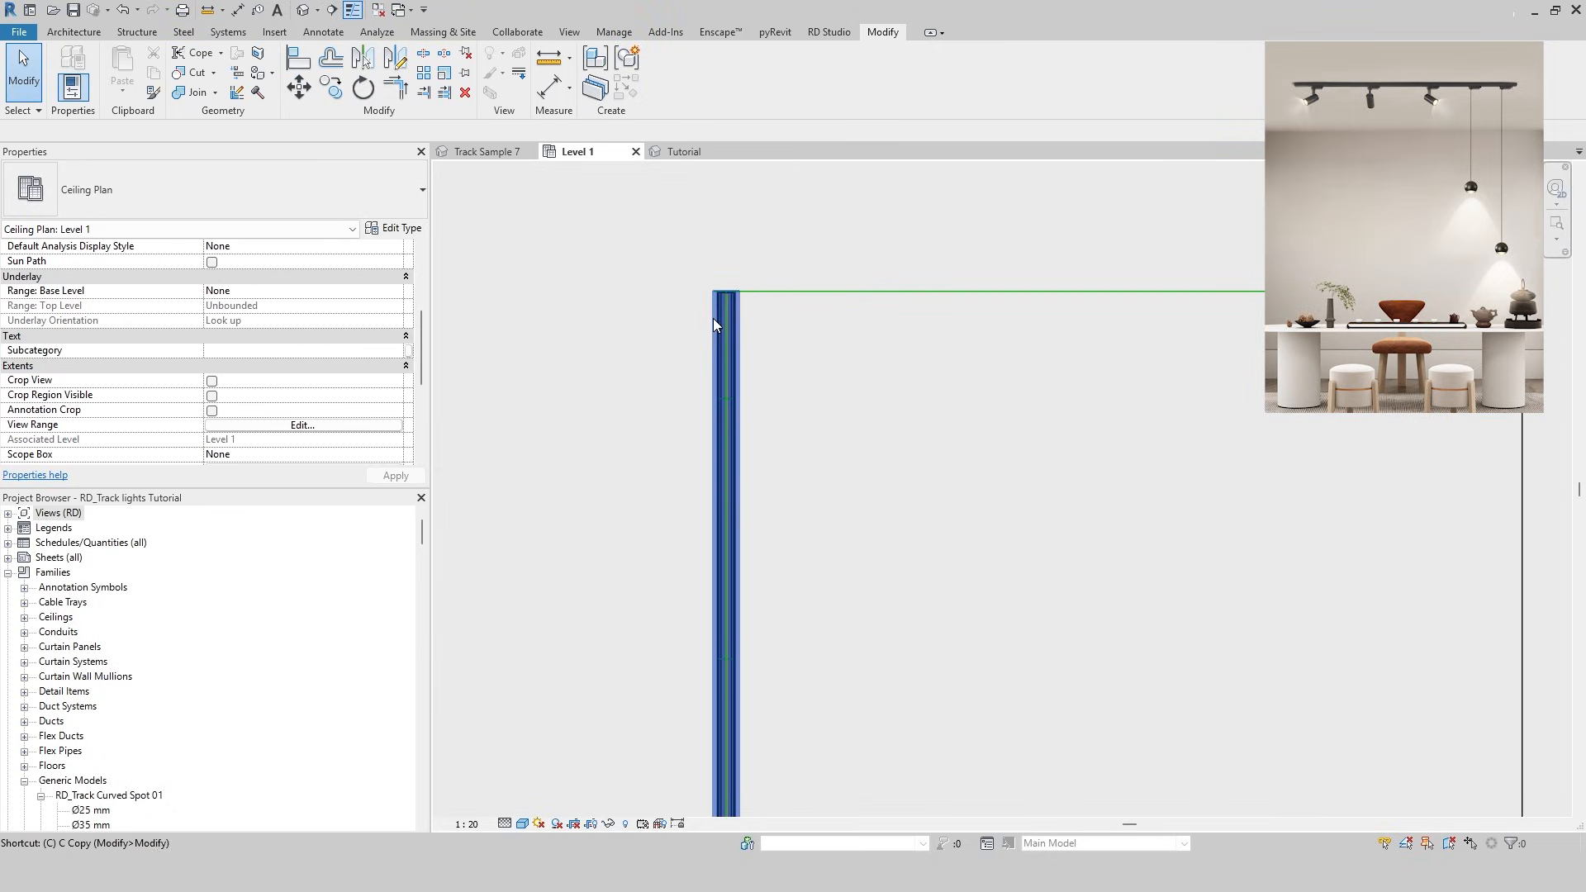
left_click(683, 151)
left_click(583, 151)
scroll(695, 293, "up", 3)
Place an RD_Track Spot 01 : Ø74 mm near the track's upper end with its Track Height set to 6
key("c")
key("m")
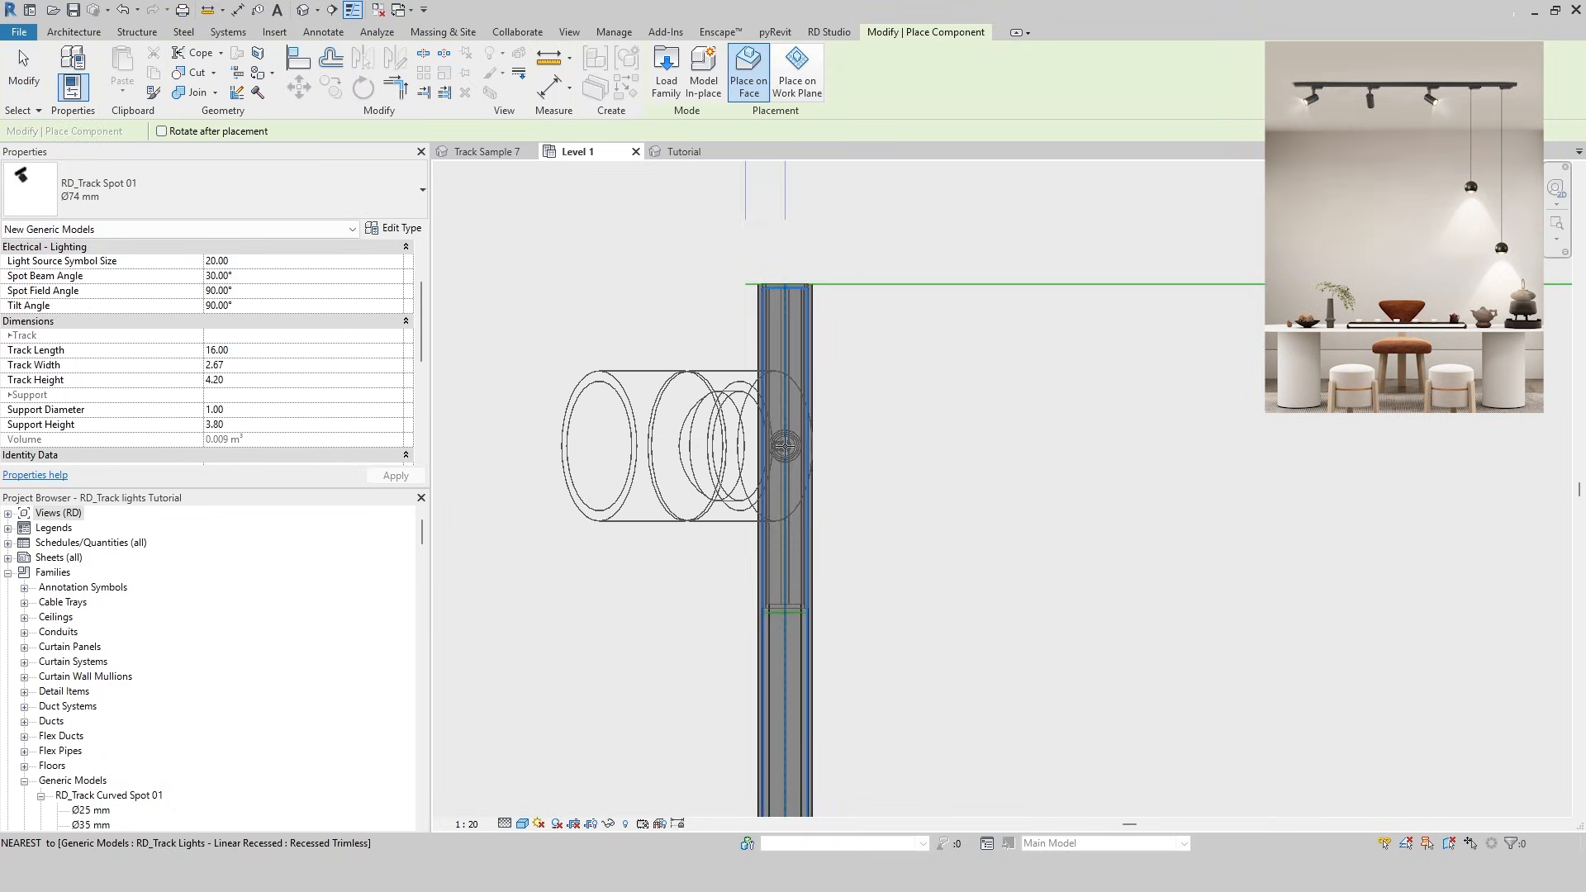
left_click(265, 379)
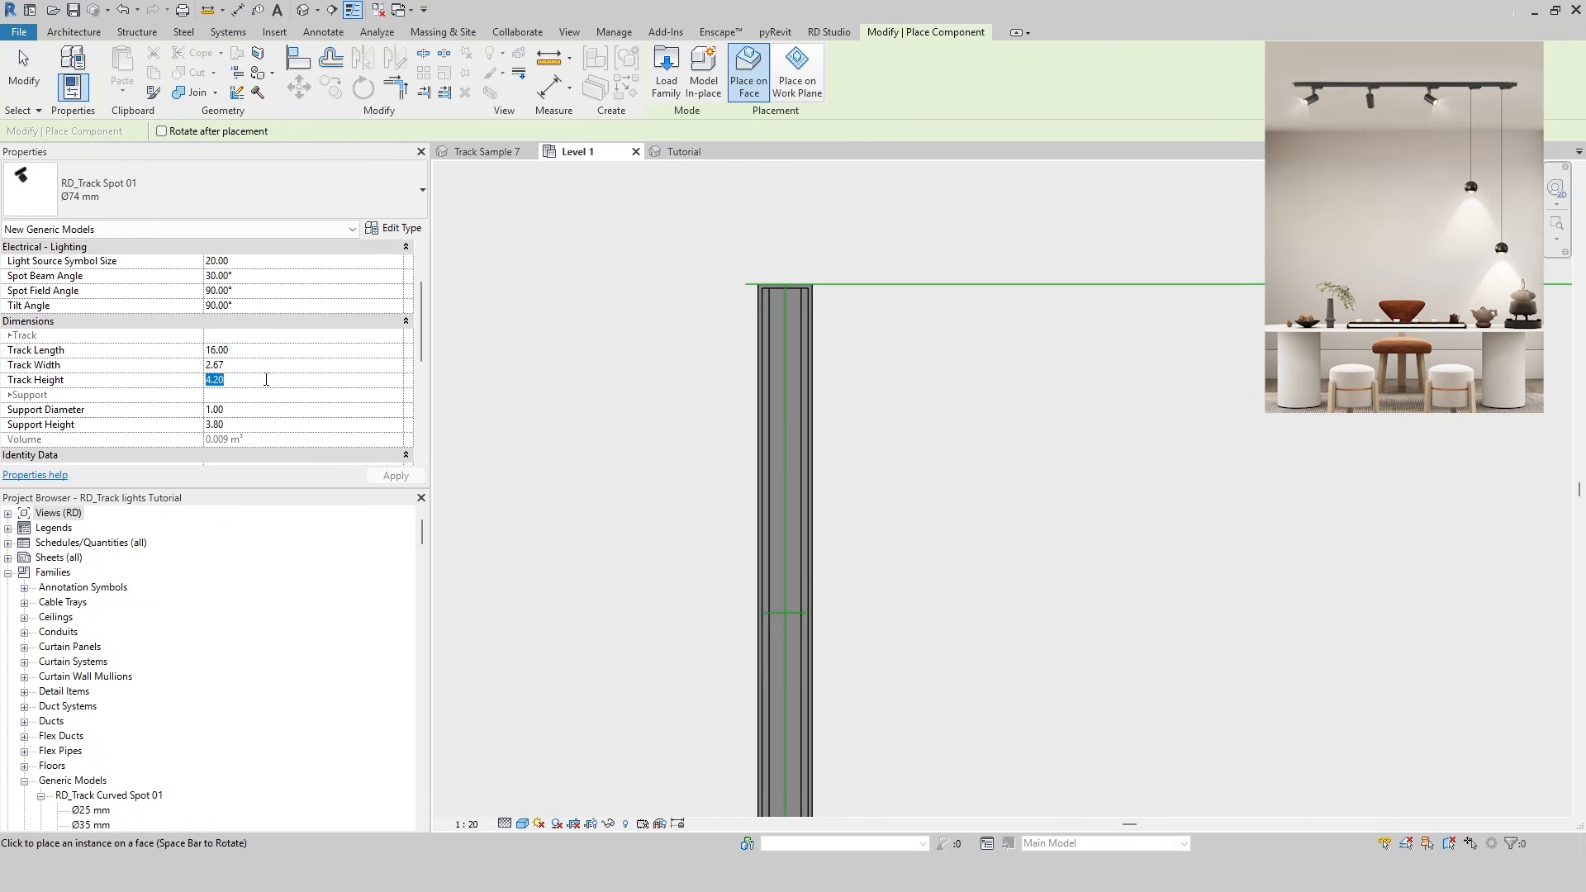
type("60")
key("BackSpace")
scroll(333, 375, "down", 4)
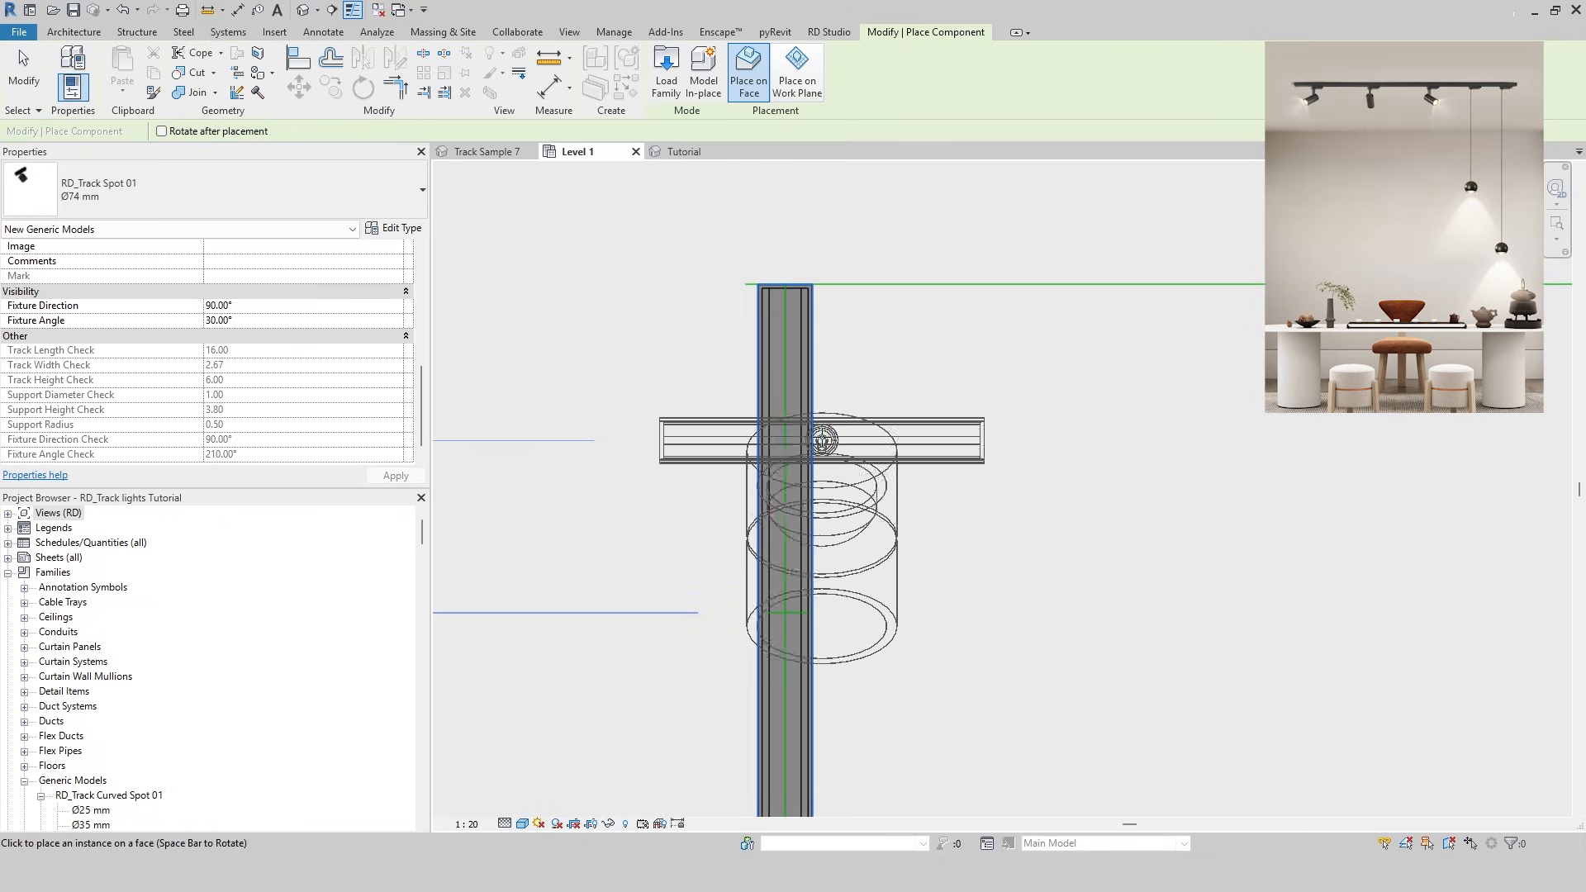
key("space")
key("Escape")
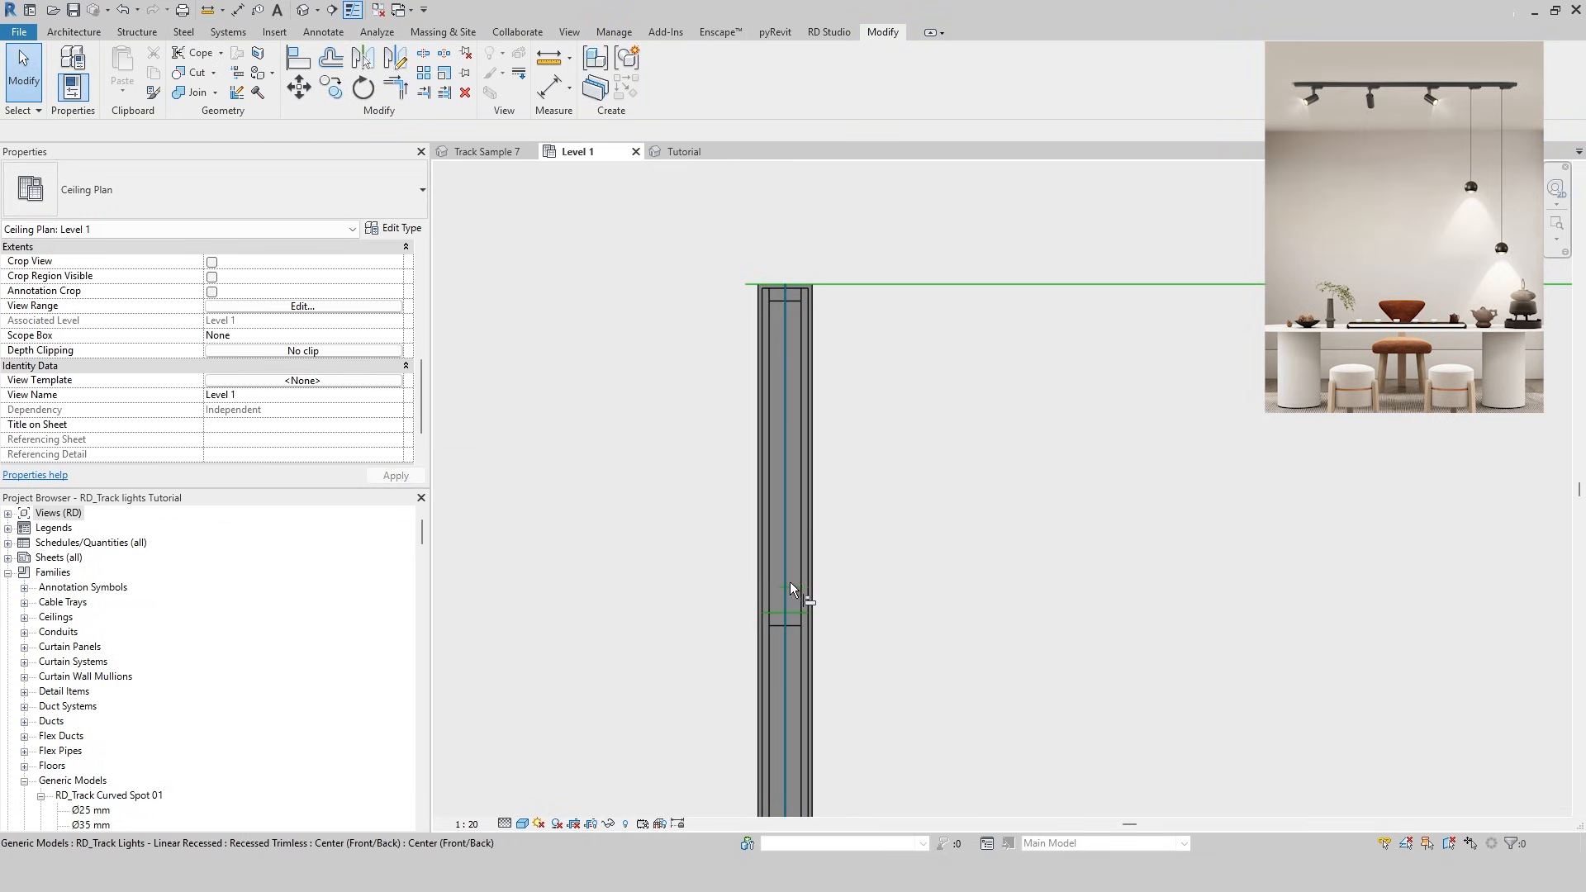
Align the first spot's lower end with the reference mark on the track and rotate the spot
key("a")
key("l")
left_click(761, 552)
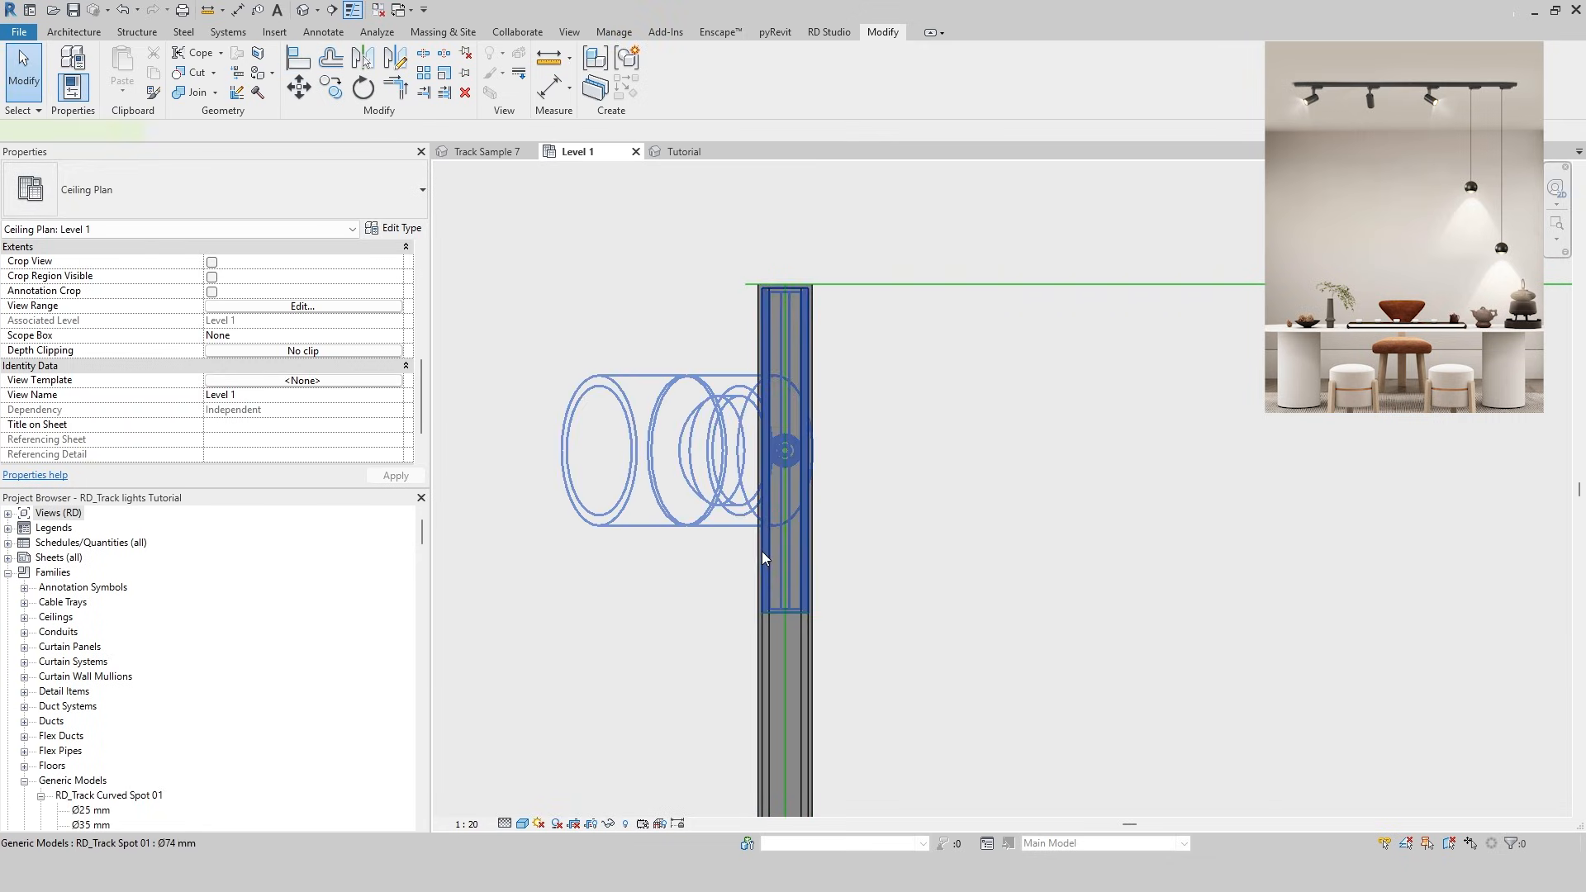
key("Escape")
key("space")
key("space")
key("space")
key("space")
key("Escape")
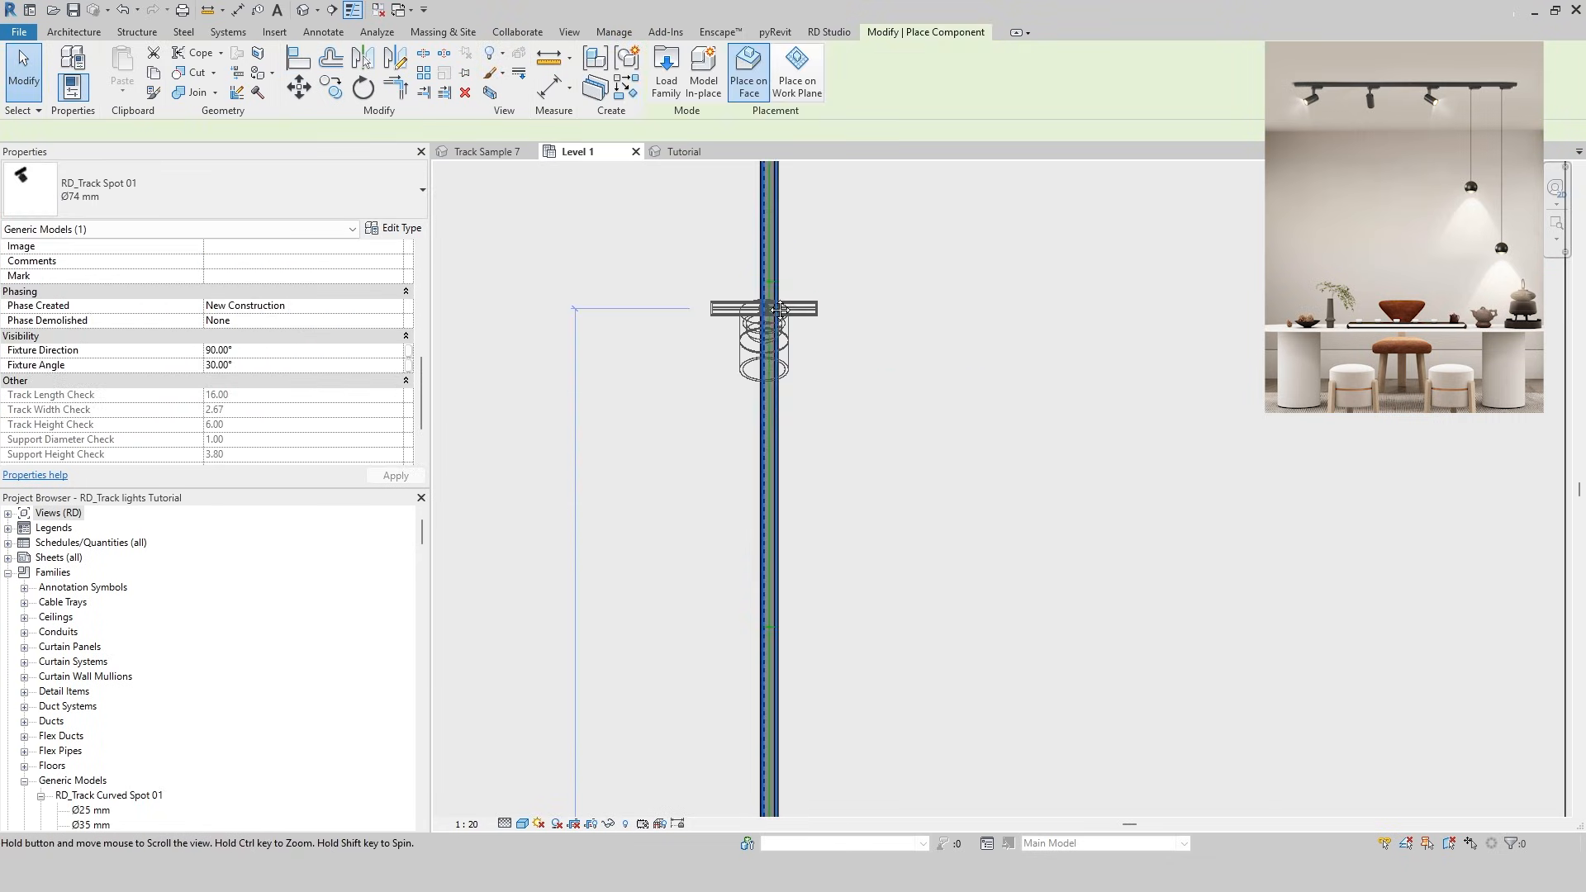
Place a second RD_Track Spot 01 farther down the track and align its upper end with the next reference mark
middle_click_drag(780, 310, 784, 282)
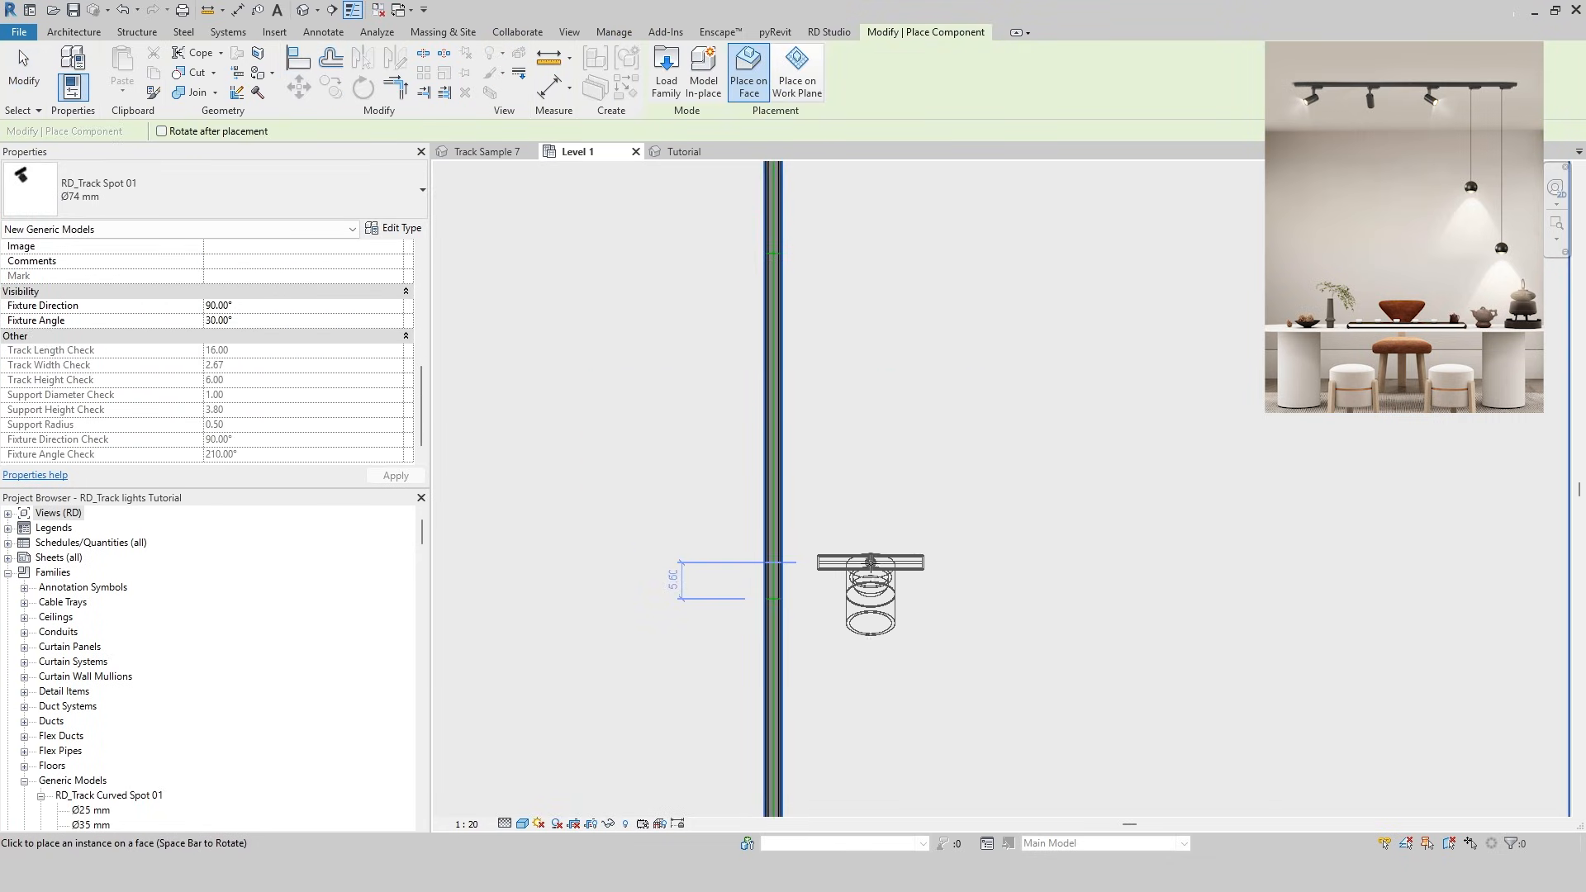
left_click(775, 314)
key("Escape")
key("a")
key("l")
scroll(772, 252, "up", 4)
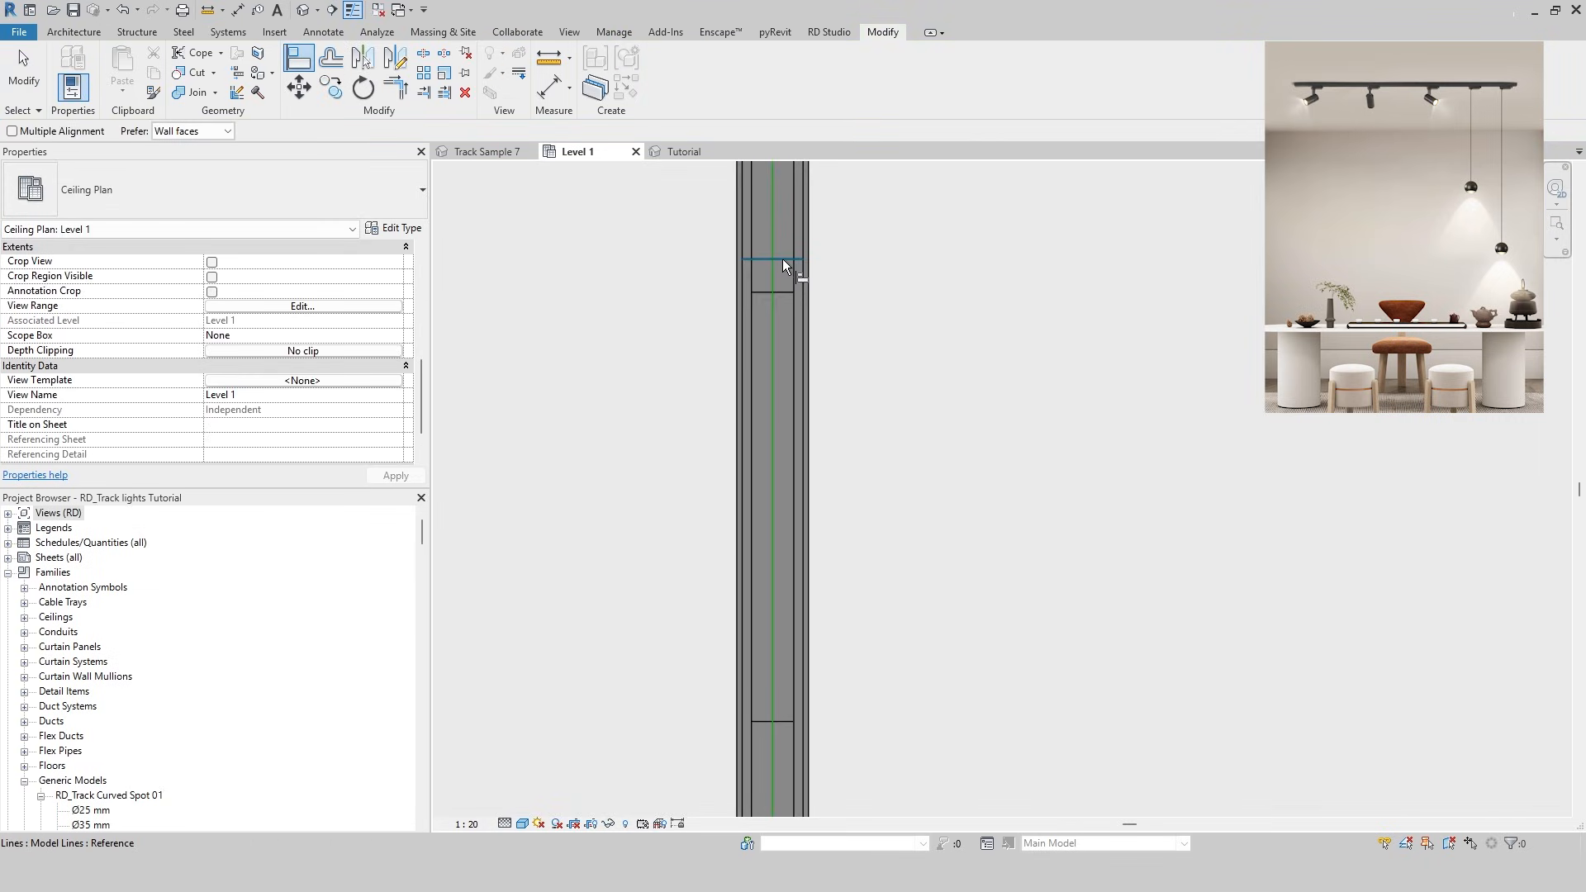
left_click(782, 259)
left_click(780, 289)
key("Escape")
Rotate the second spot so its head faces the right side of the track
left_click(760, 691)
key("space")
key("space")
key("space")
key("space")
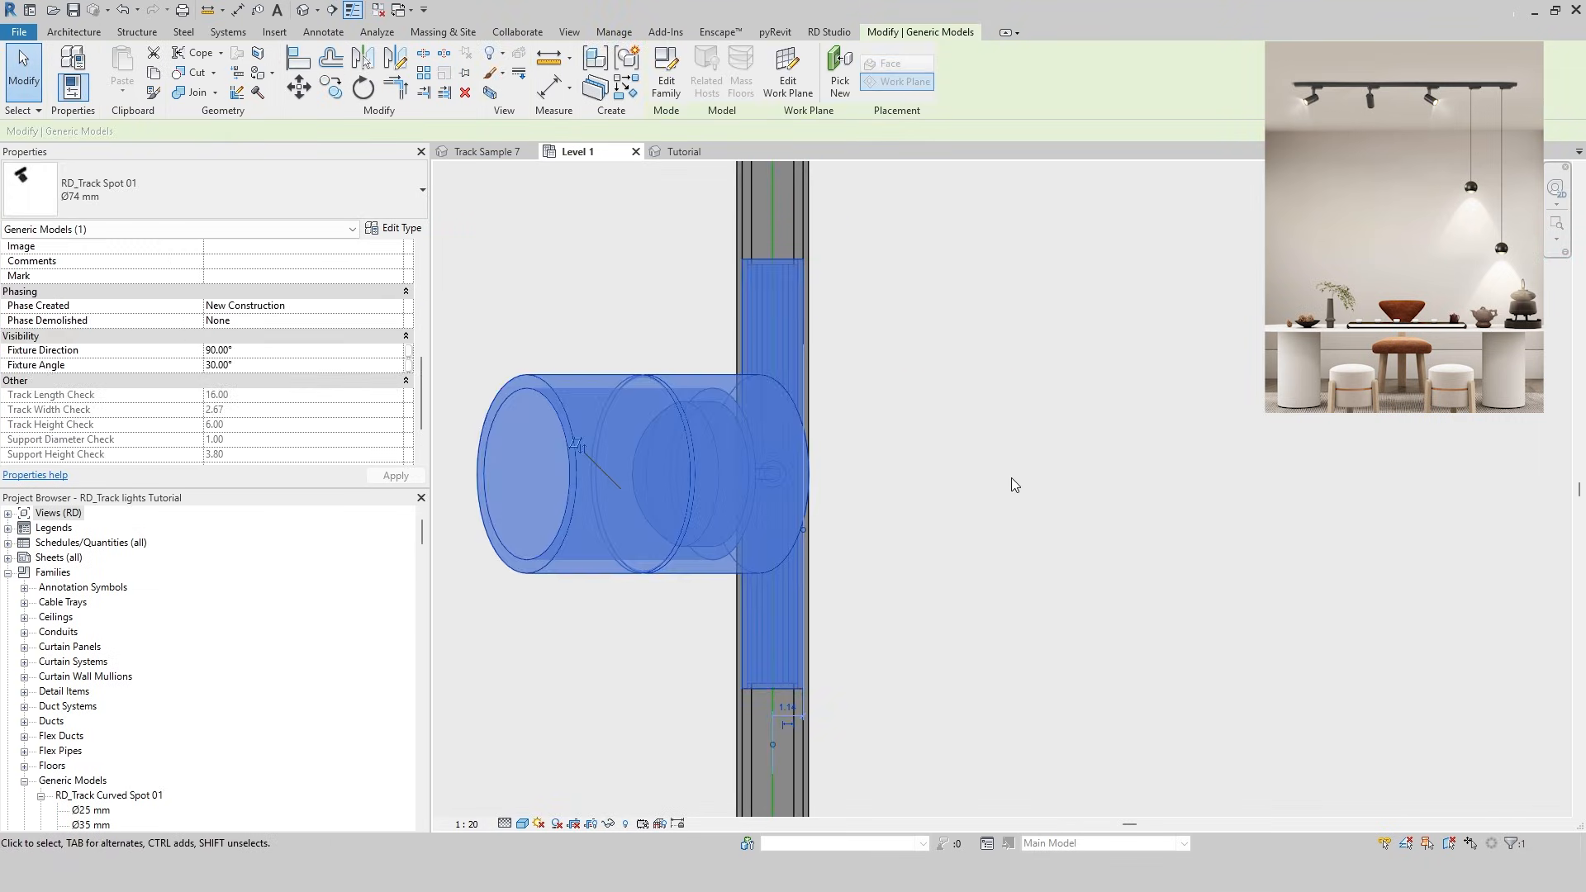
key("Escape")
Create a similar Ø74 mm spot from the second one and place it below the next reference mark on the track
scroll(1010, 459, "down", 4)
left_click(1007, 461)
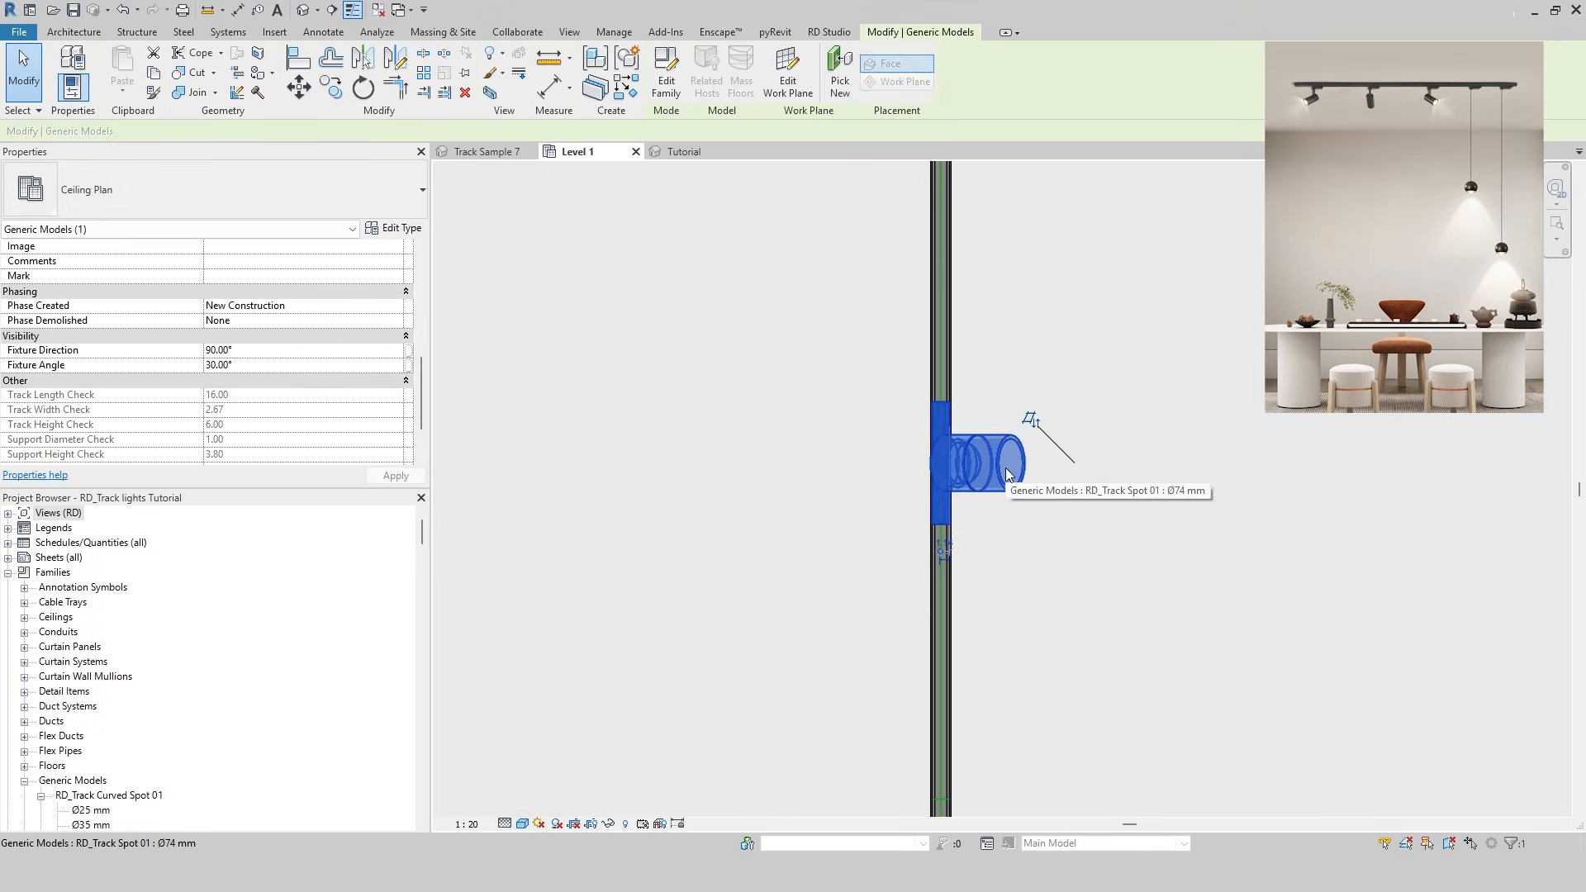
key("c")
key("s")
middle_click_drag(1009, 460, 948, 488)
scroll(884, 437, "up", 2)
key("space")
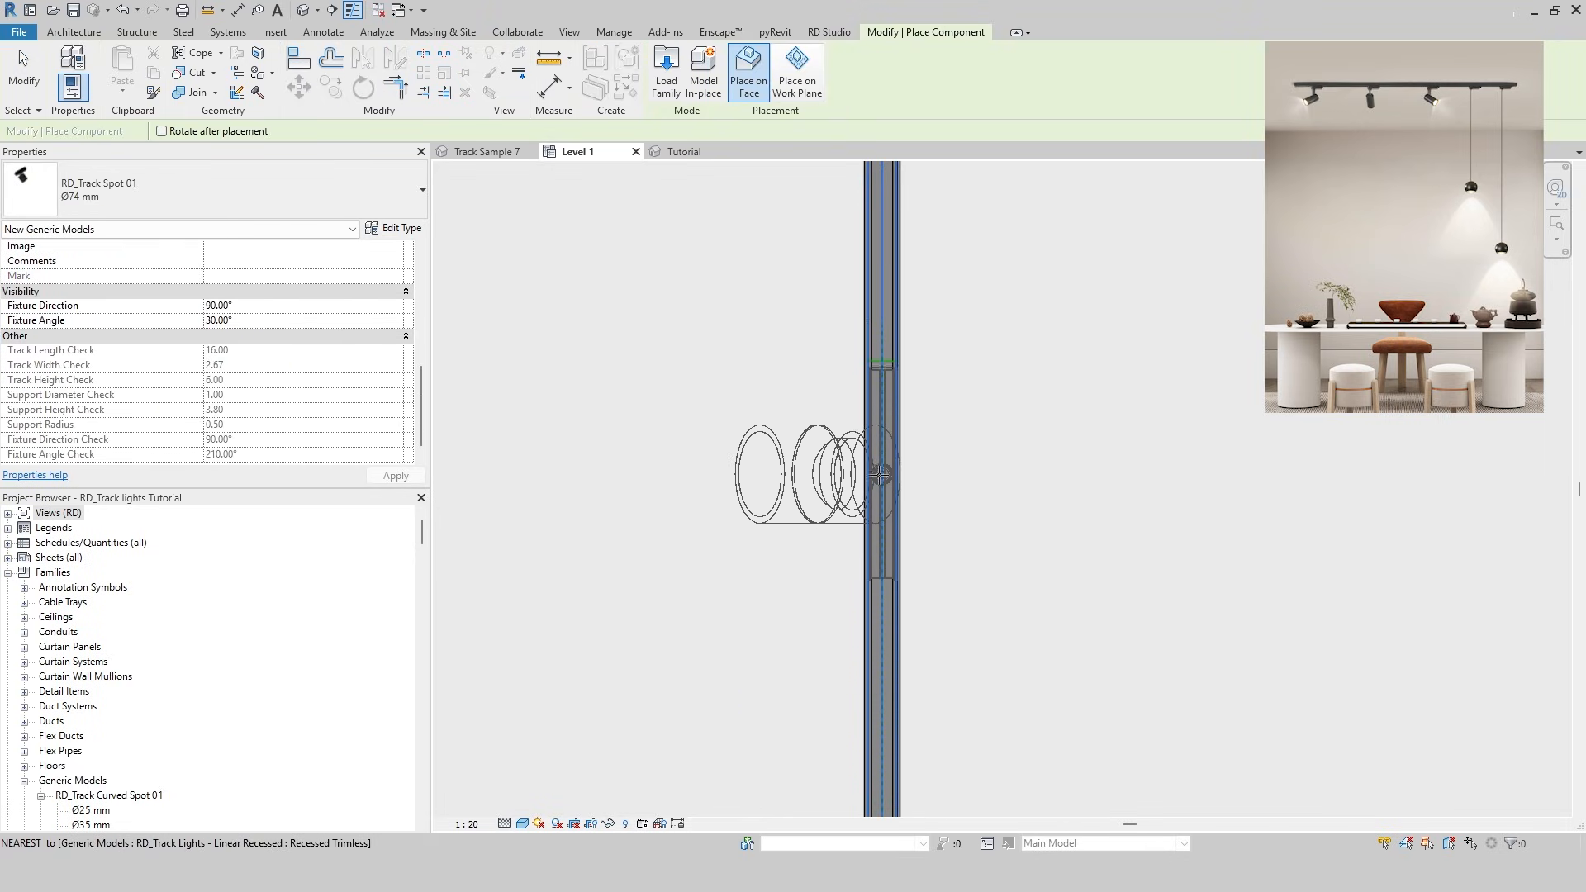
left_click(879, 475)
key("Escape")
key("Escape")
Set the third spot's Fixture Direction to 180° and rotate it to point down along the track
left_click(886, 508)
key("space")
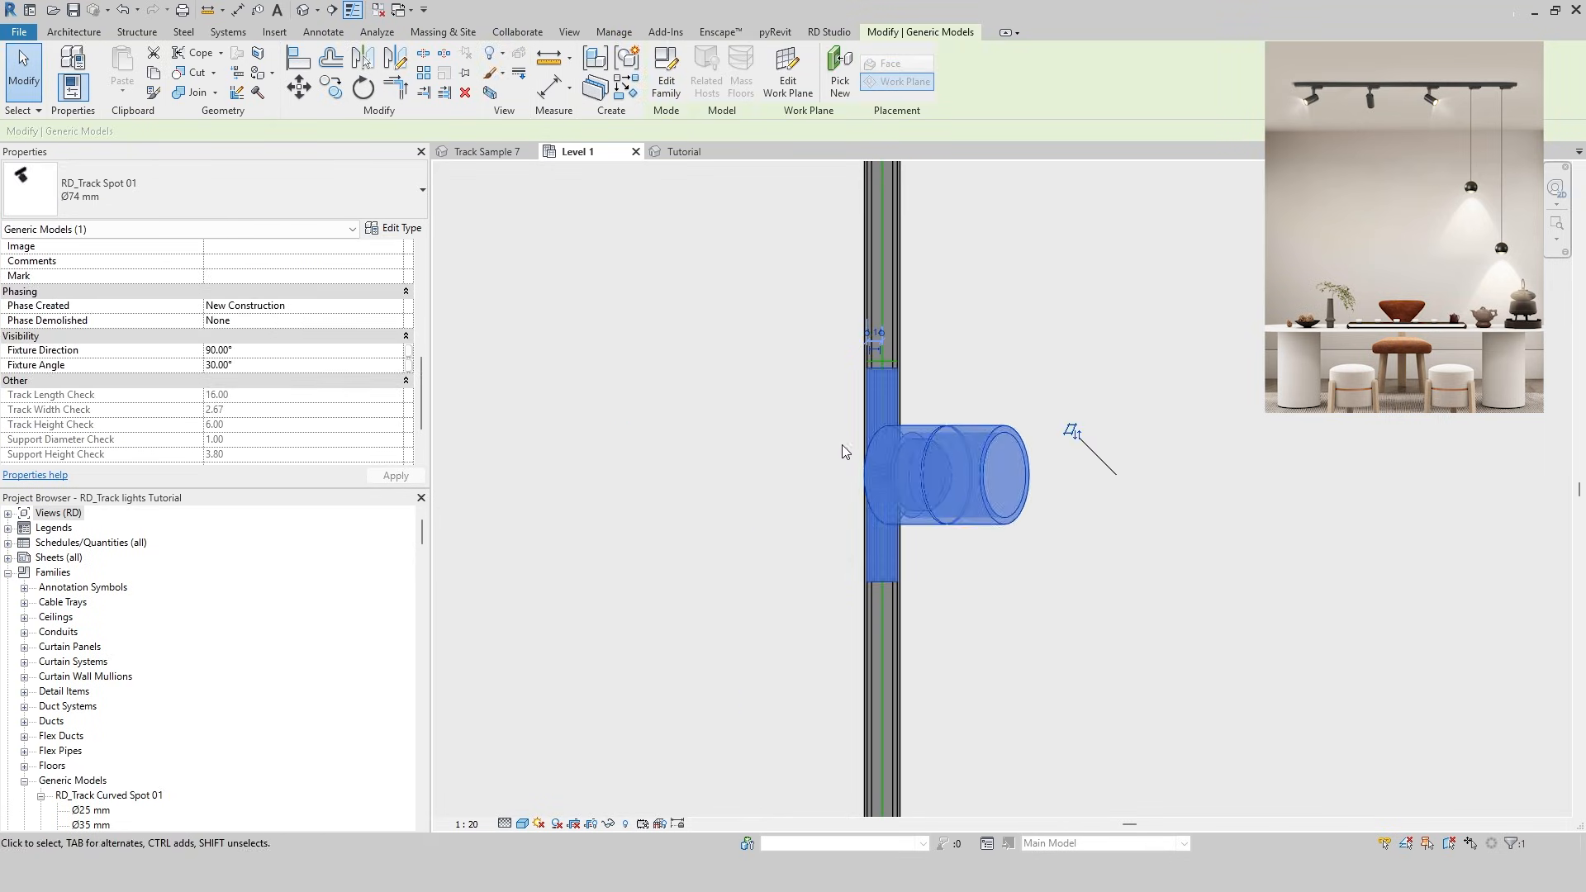
scroll(265, 365, "down", 2)
left_click(251, 291)
type("180")
key("Return")
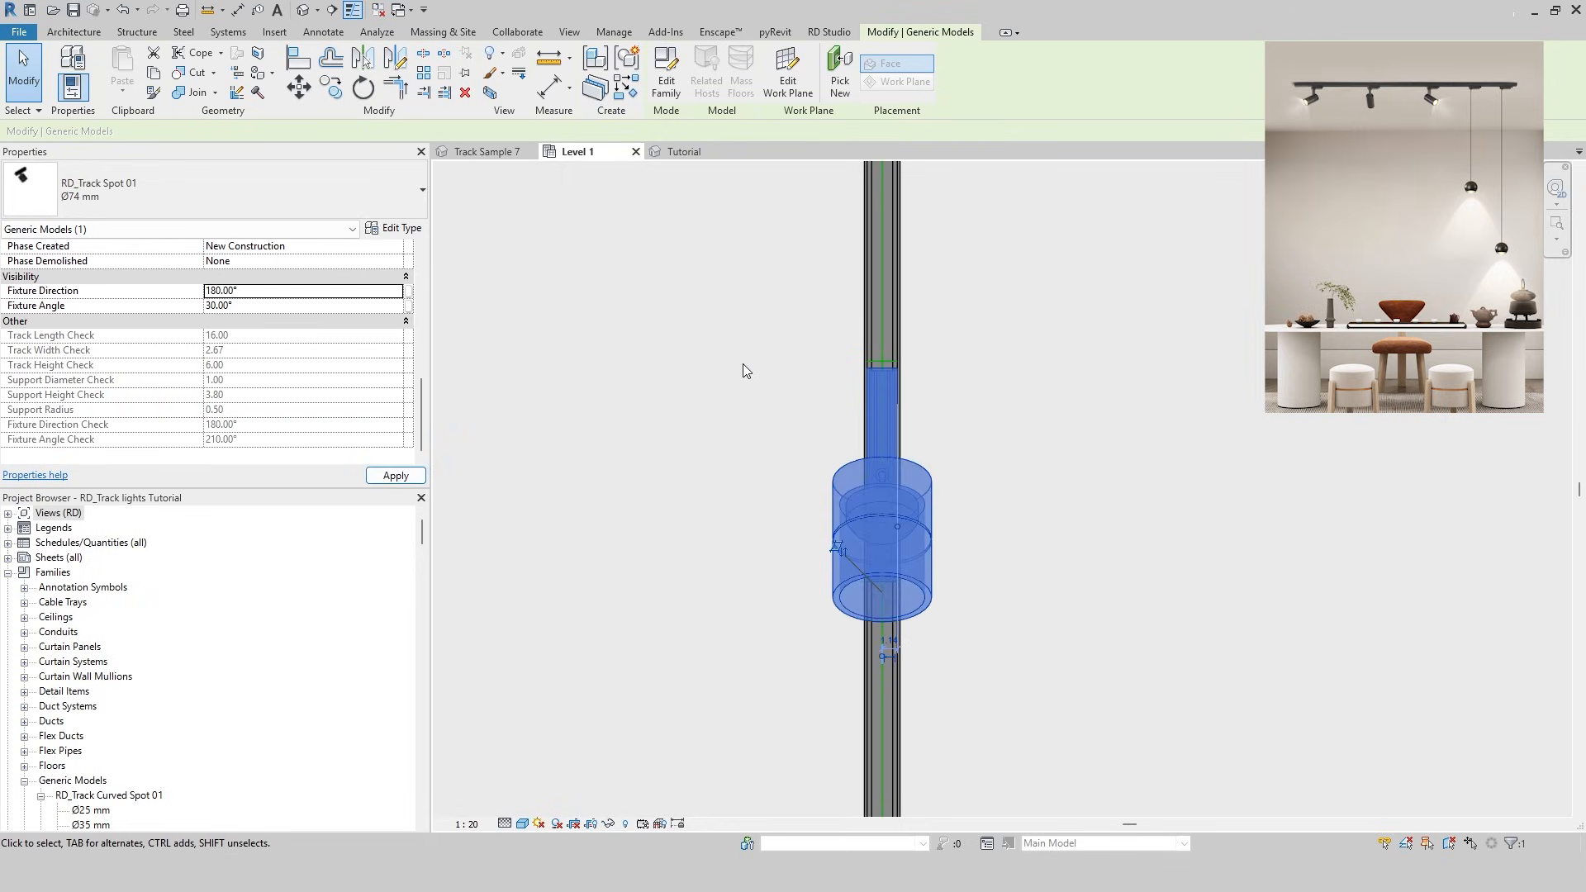
left_click(745, 442)
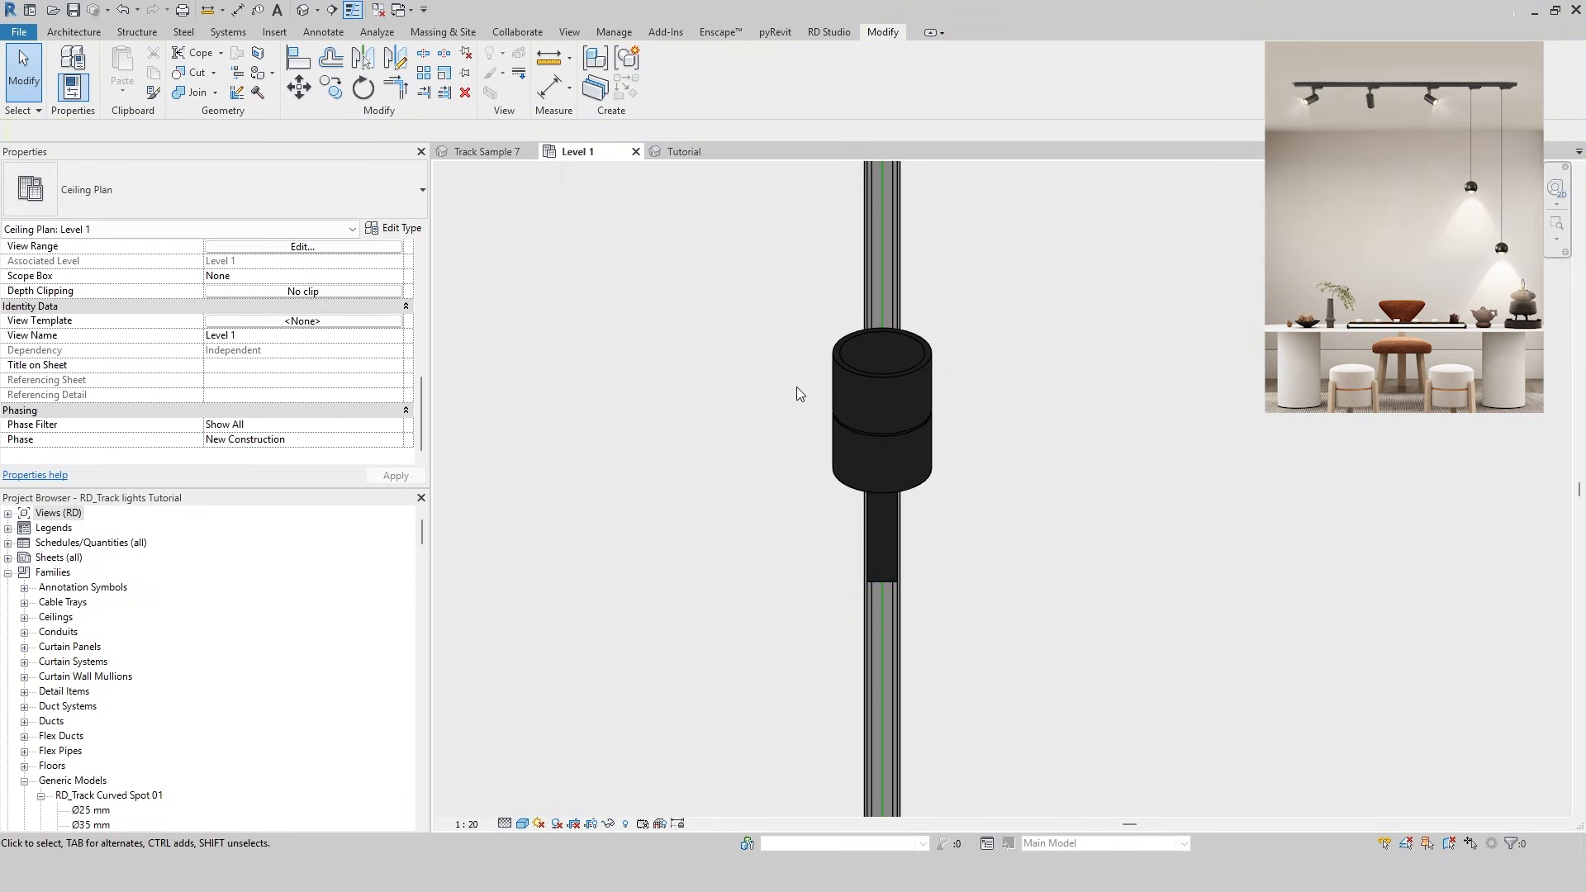
left_click(888, 442)
key("space")
left_click(1043, 538)
Align the third spot's upper end with the reference mark on the track
key("a")
scroll(896, 379, "up", 1)
key("l")
left_click(889, 352)
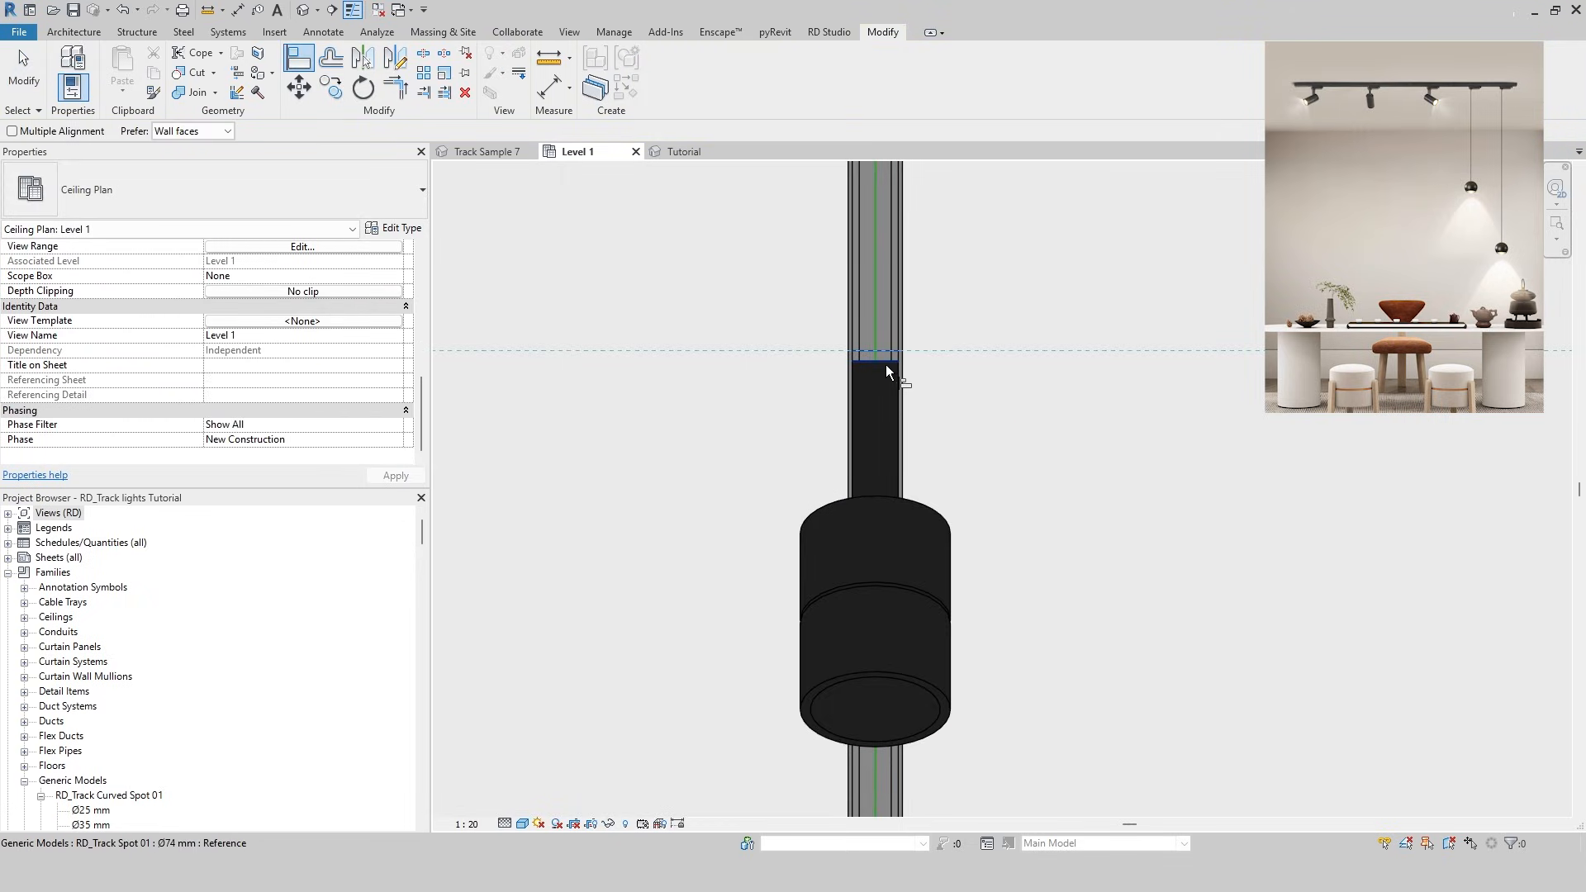
left_click(885, 363)
key("Escape")
key("Escape")
Place an RD_Track Pendant 08 Ø90 mm on the track near the fourth reference mark, with Track Height 6 and Support Height 60
scroll(890, 437, "down", 5)
key("c")
key("m")
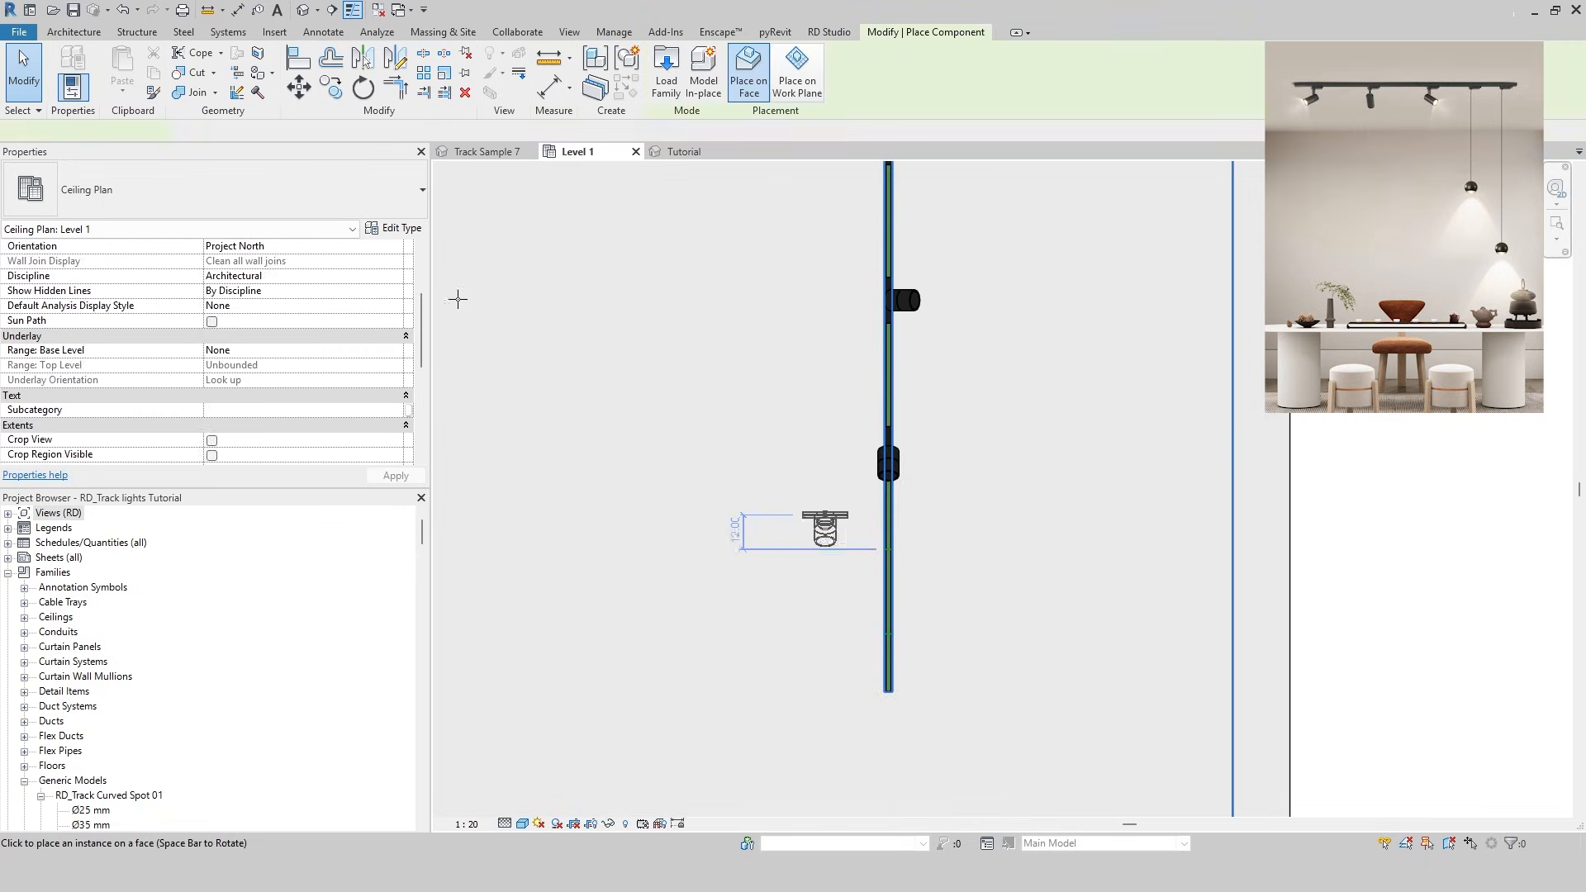
left_click(248, 189)
left_click(141, 255)
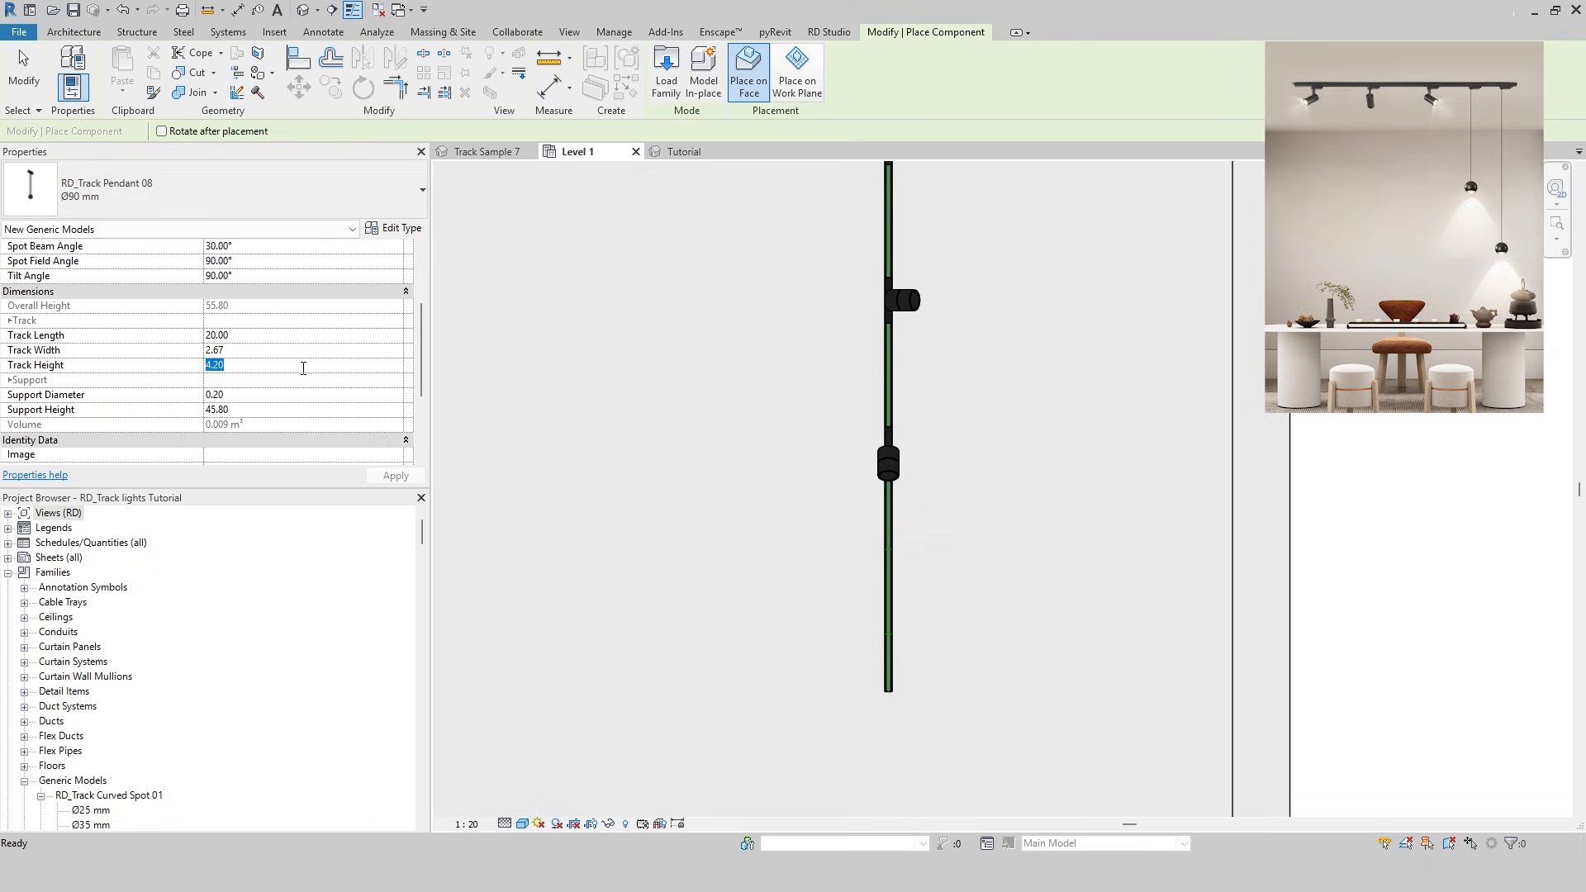
scroll(877, 570, "up", 2)
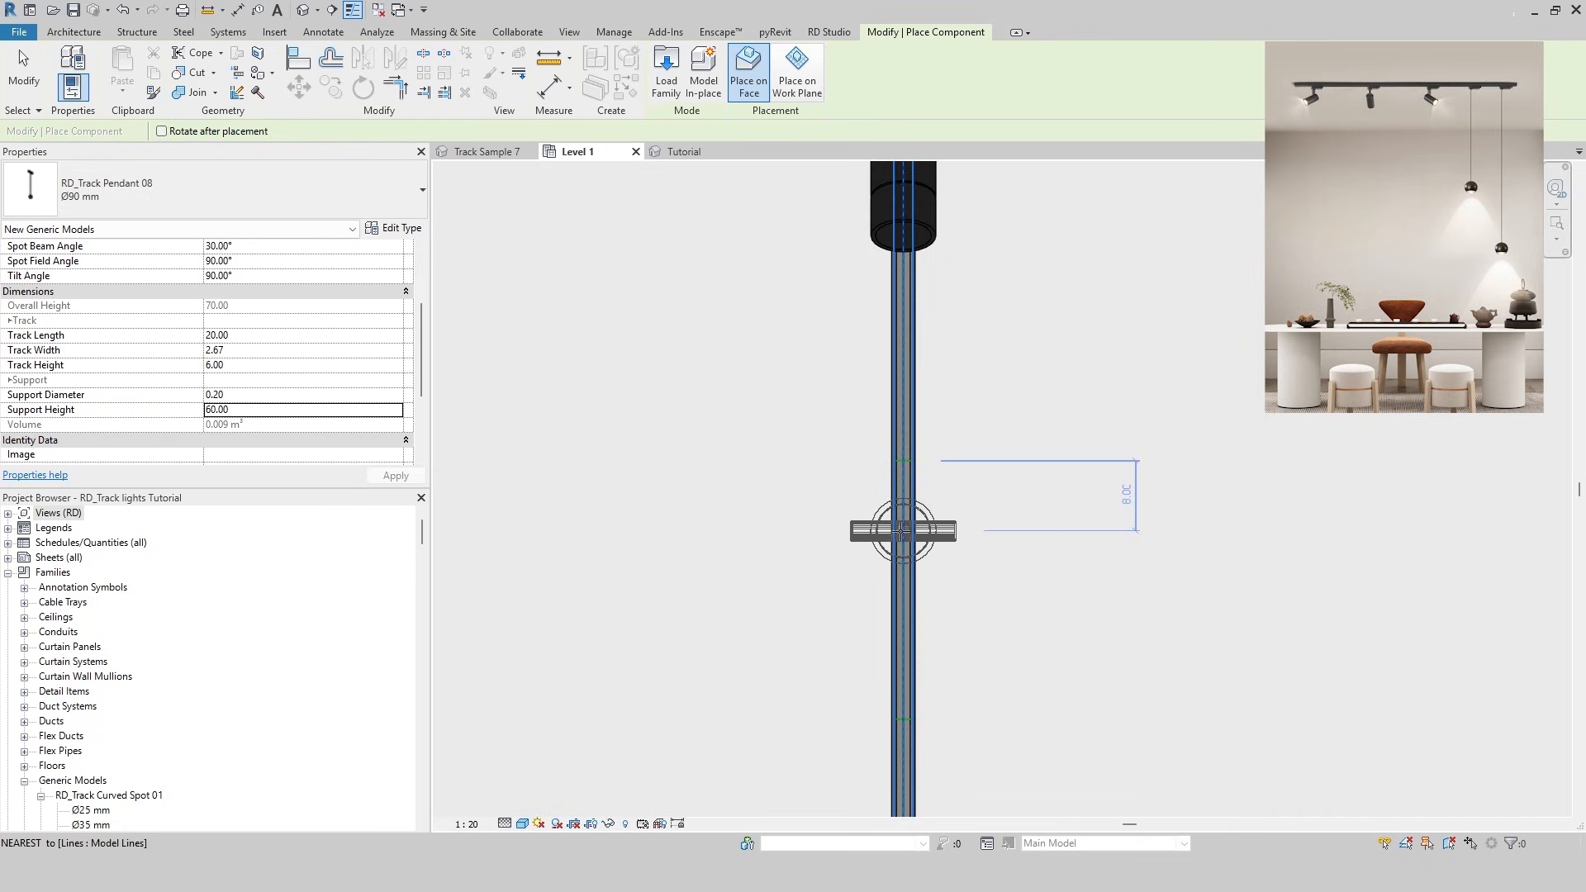
left_click(901, 531)
key("Escape")
key("Escape")
Align the upper end of the first pendant's adapter with the reference mark on the track
left_click_drag(921, 520, 933, 567)
key("a")
key("l")
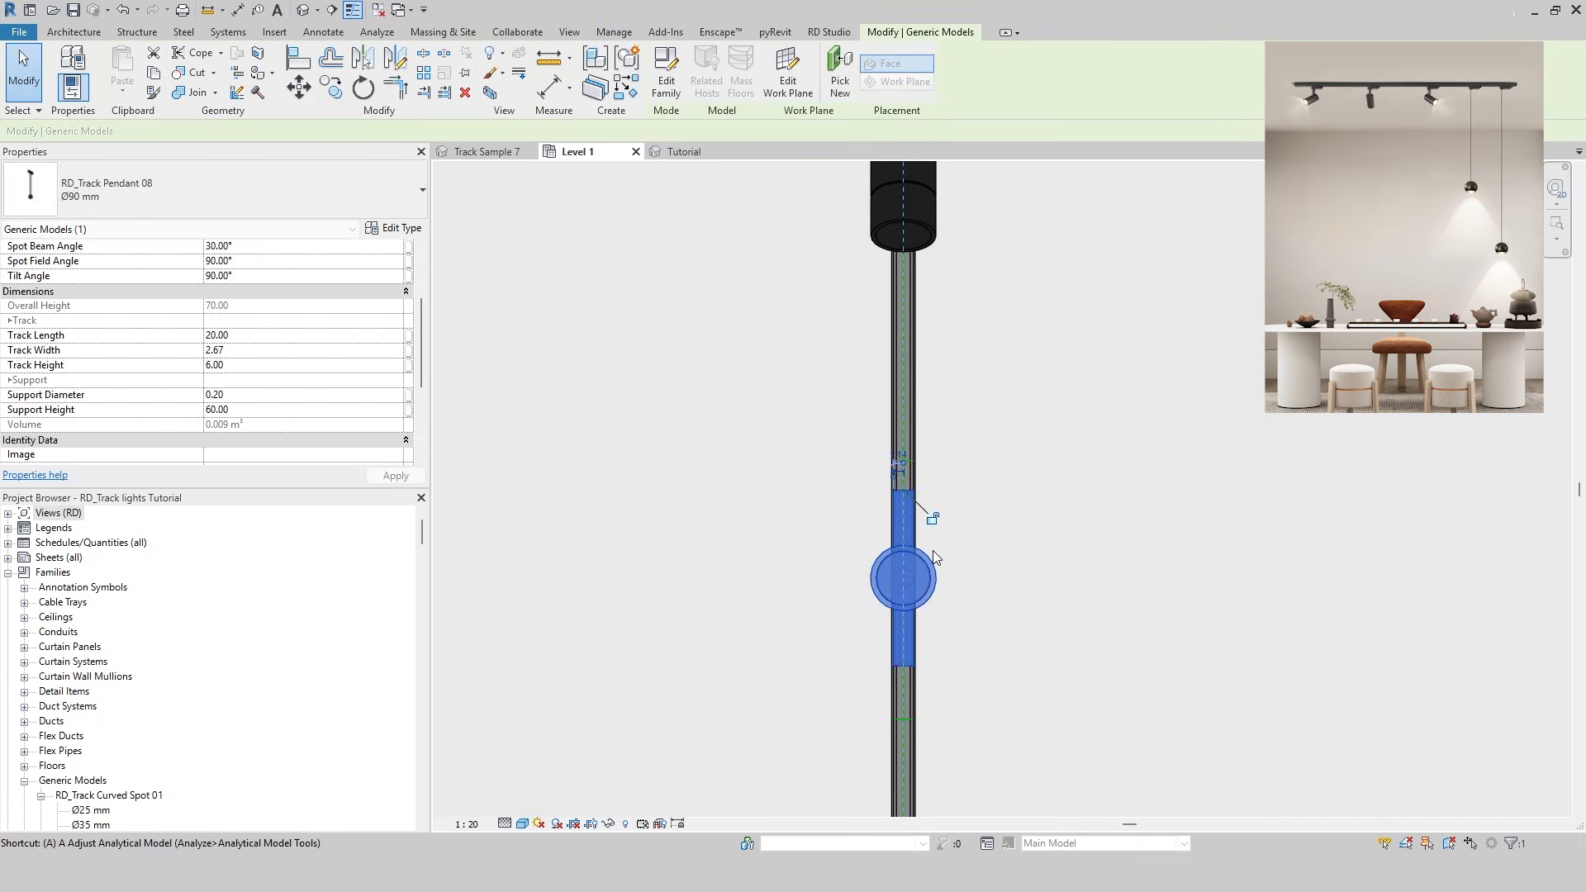
scroll(909, 456, "up", 2)
left_click(904, 464)
left_click(900, 525)
key("Escape")
key("Escape")
Create a similar pendant with Support Height 120 and place it on the track near its lower end
left_click(903, 578)
key("c")
key("s")
scroll(893, 573, "down", 3)
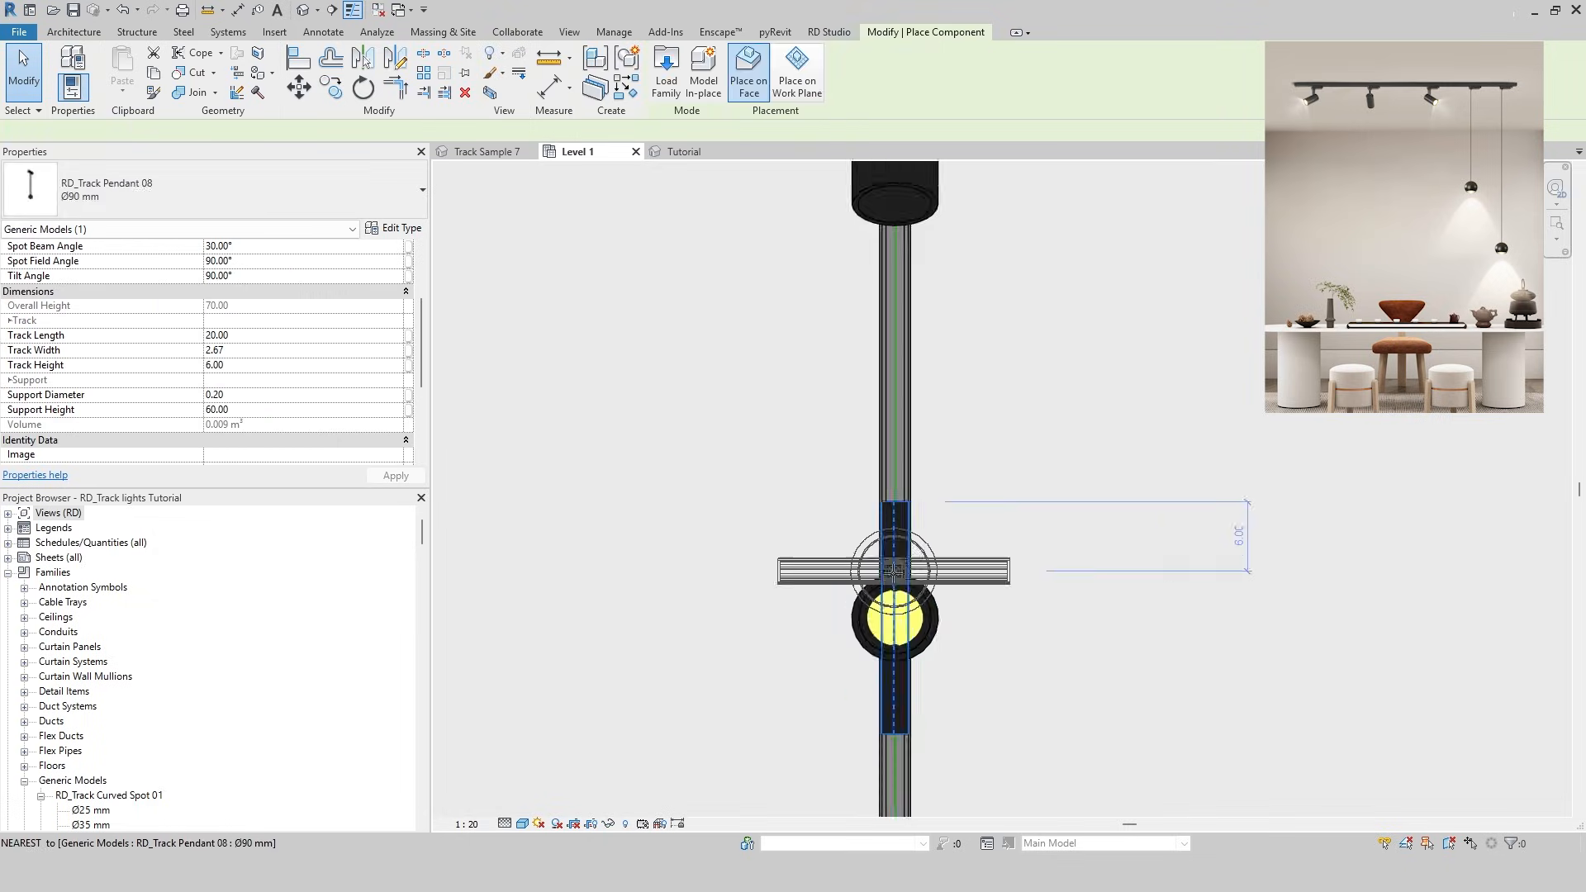
scroll(691, 490, "down", 2)
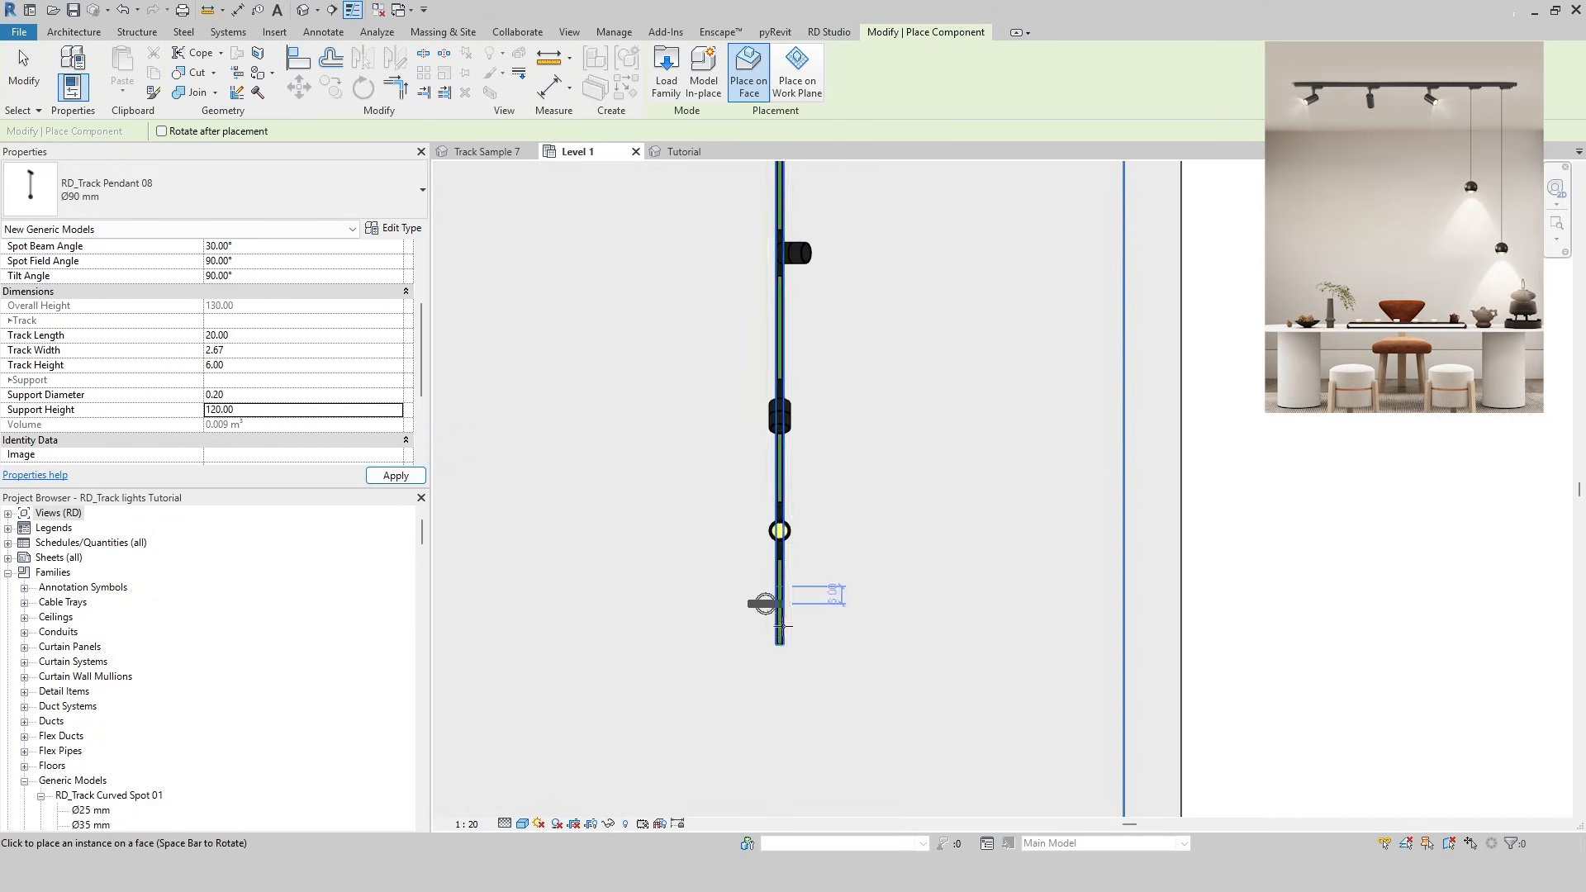
scroll(773, 661, "up", 3)
key("Escape")
key("Escape")
Align the lower end of the second pendant's adapter with the lower end of the track
left_click(776, 571)
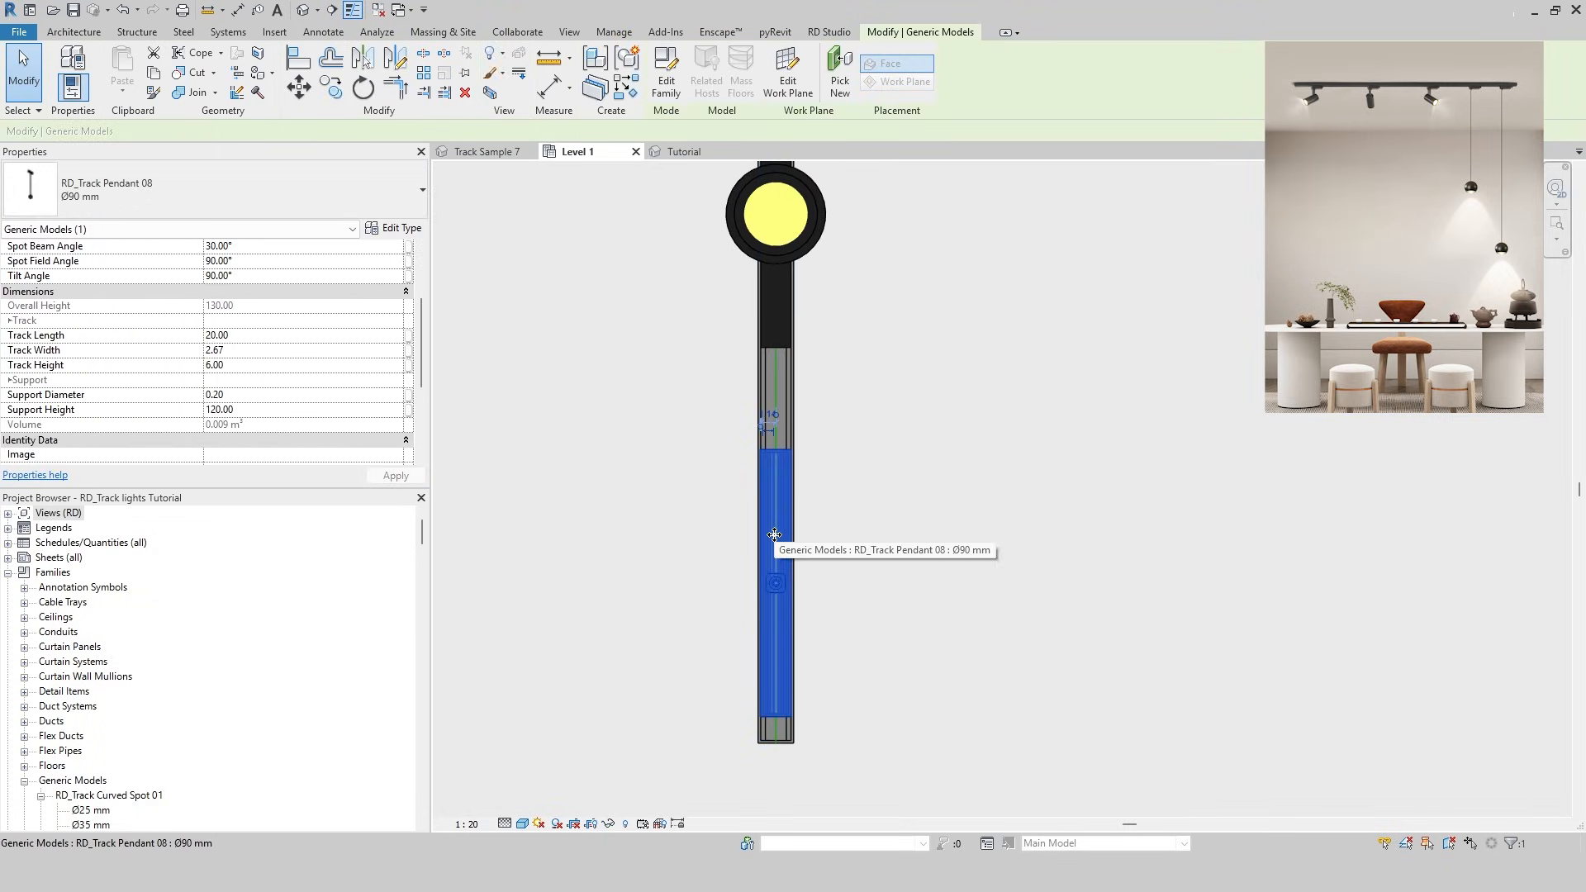
key("a")
key("l")
scroll(792, 727, "up", 2)
left_click(784, 638)
key("Escape")
key("Escape")
scroll(839, 623, "down", 4)
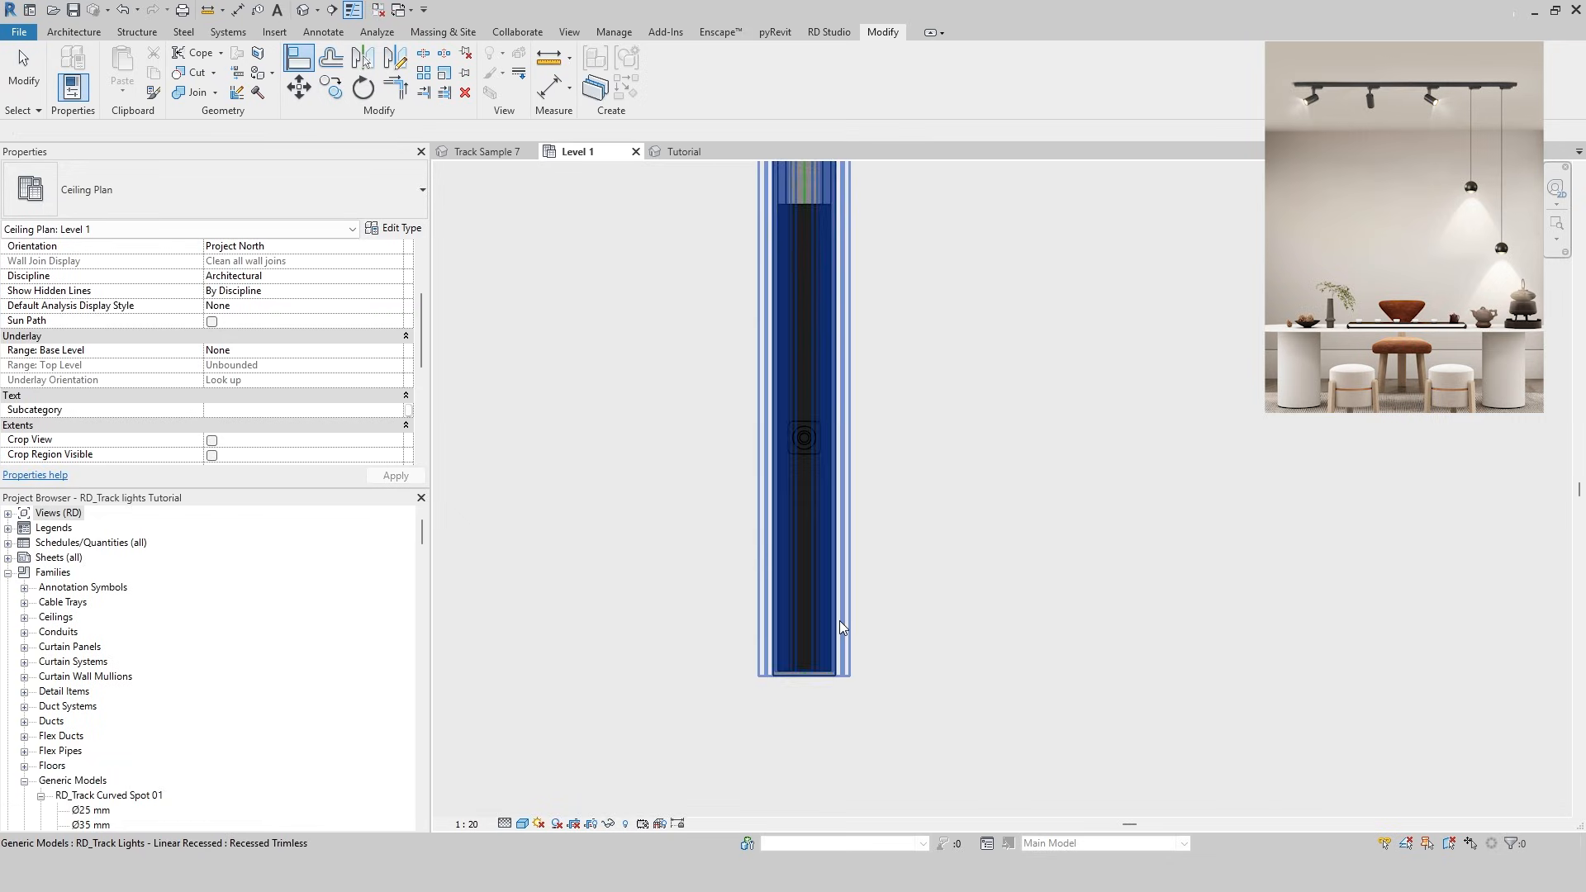
Review the track with its spots and pendants in the Tutorial 3D view, then open Track Sample 7
left_click(683, 152)
middle_click_drag(876, 714, 898, 584)
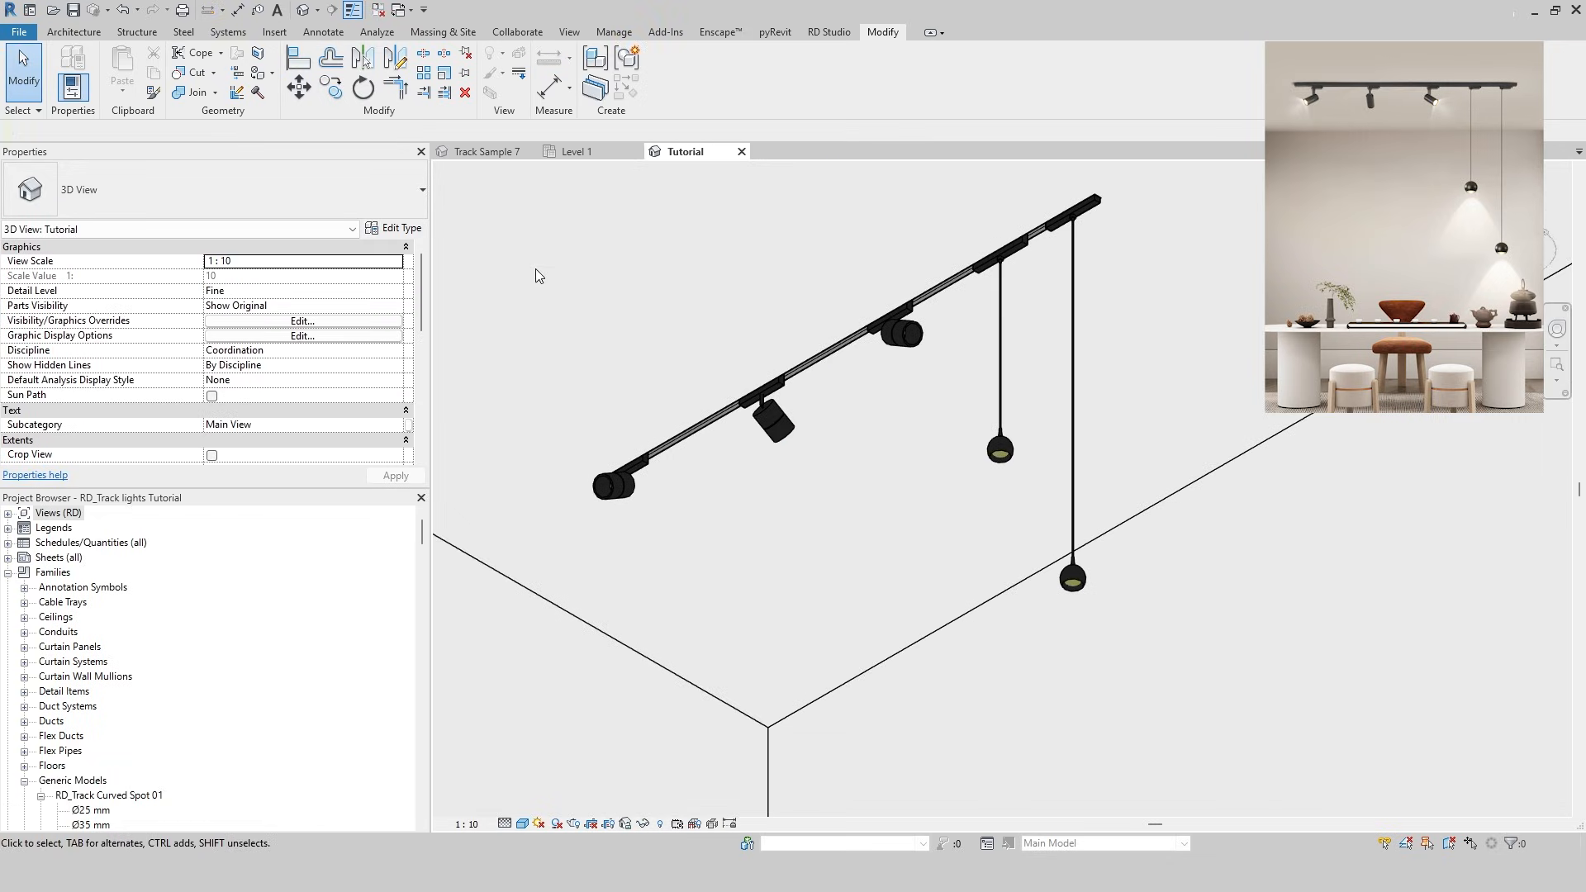
left_click(489, 152)
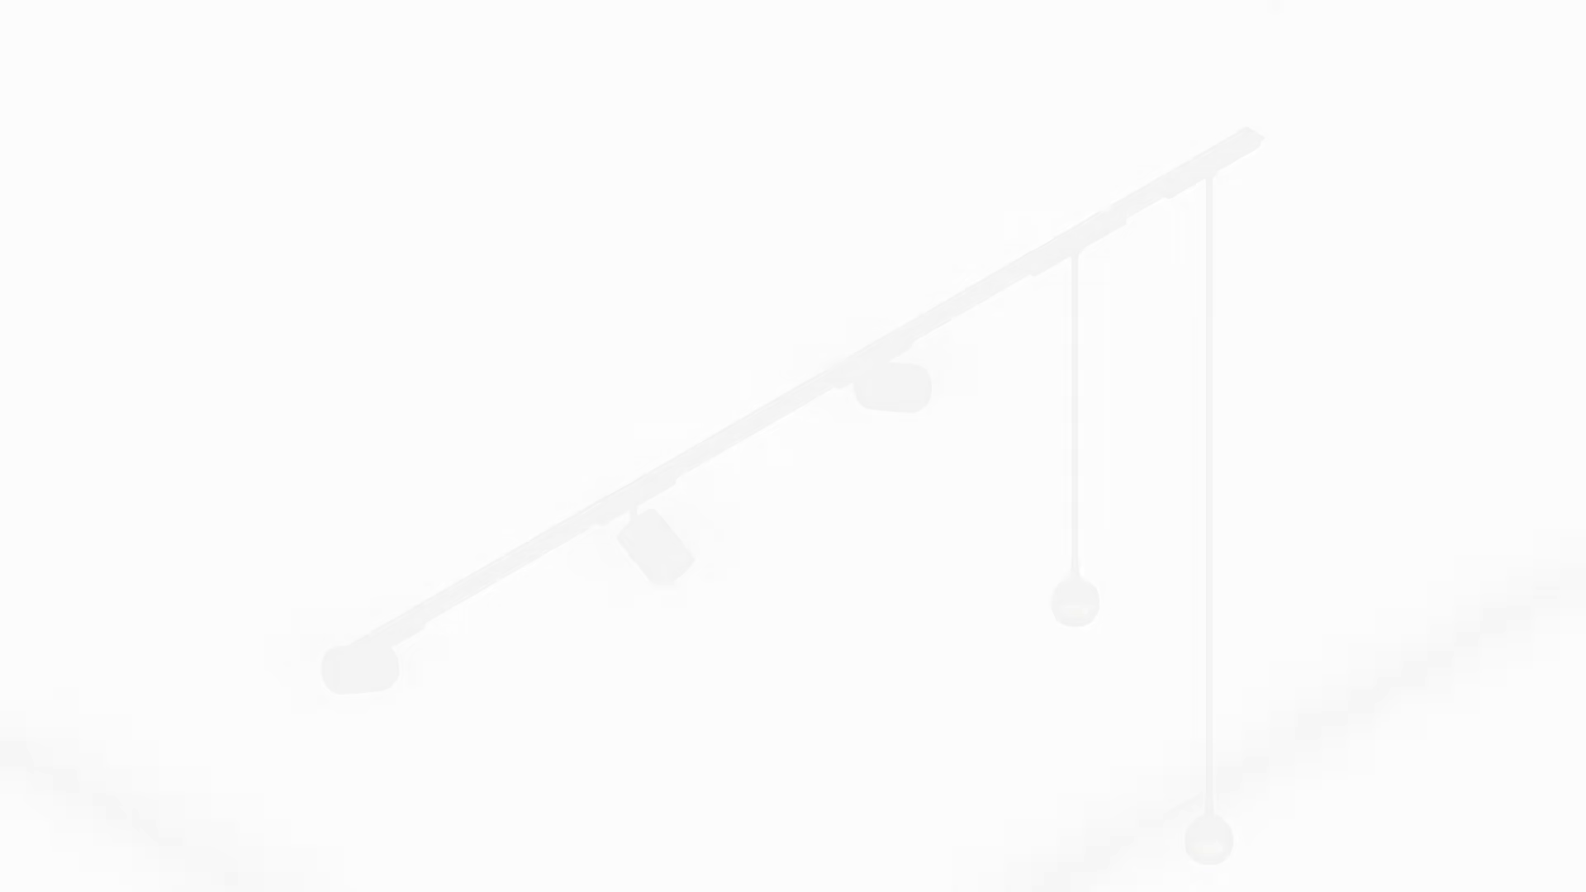
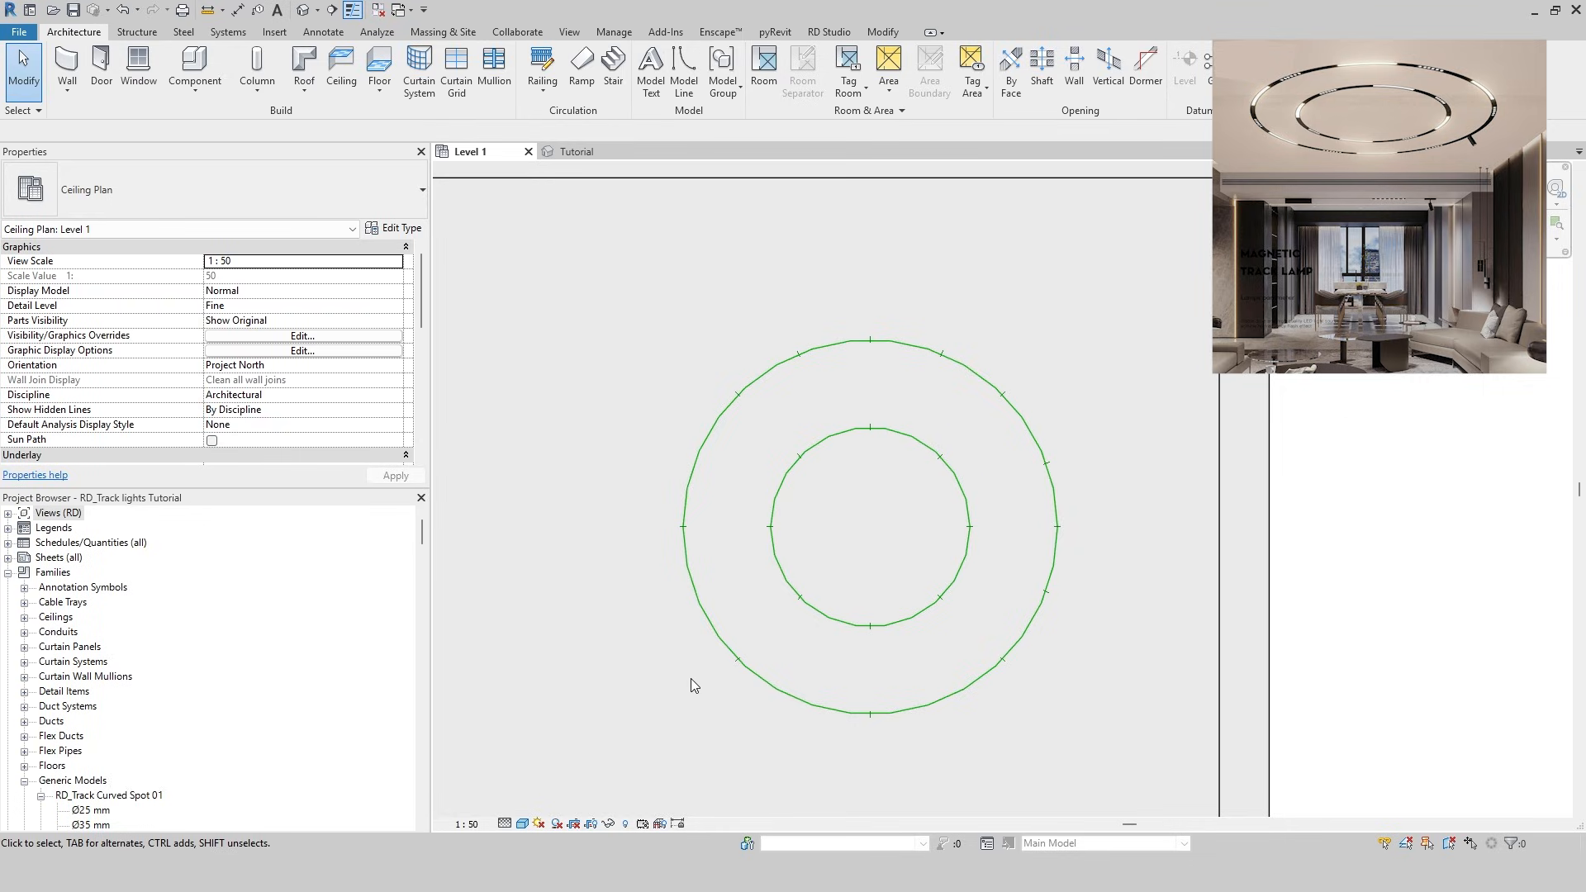
Start placing a component of the RD_Track Lights - Circular Recessed family, type Recessed Trimless
key("c")
key("m")
left_click(314, 188)
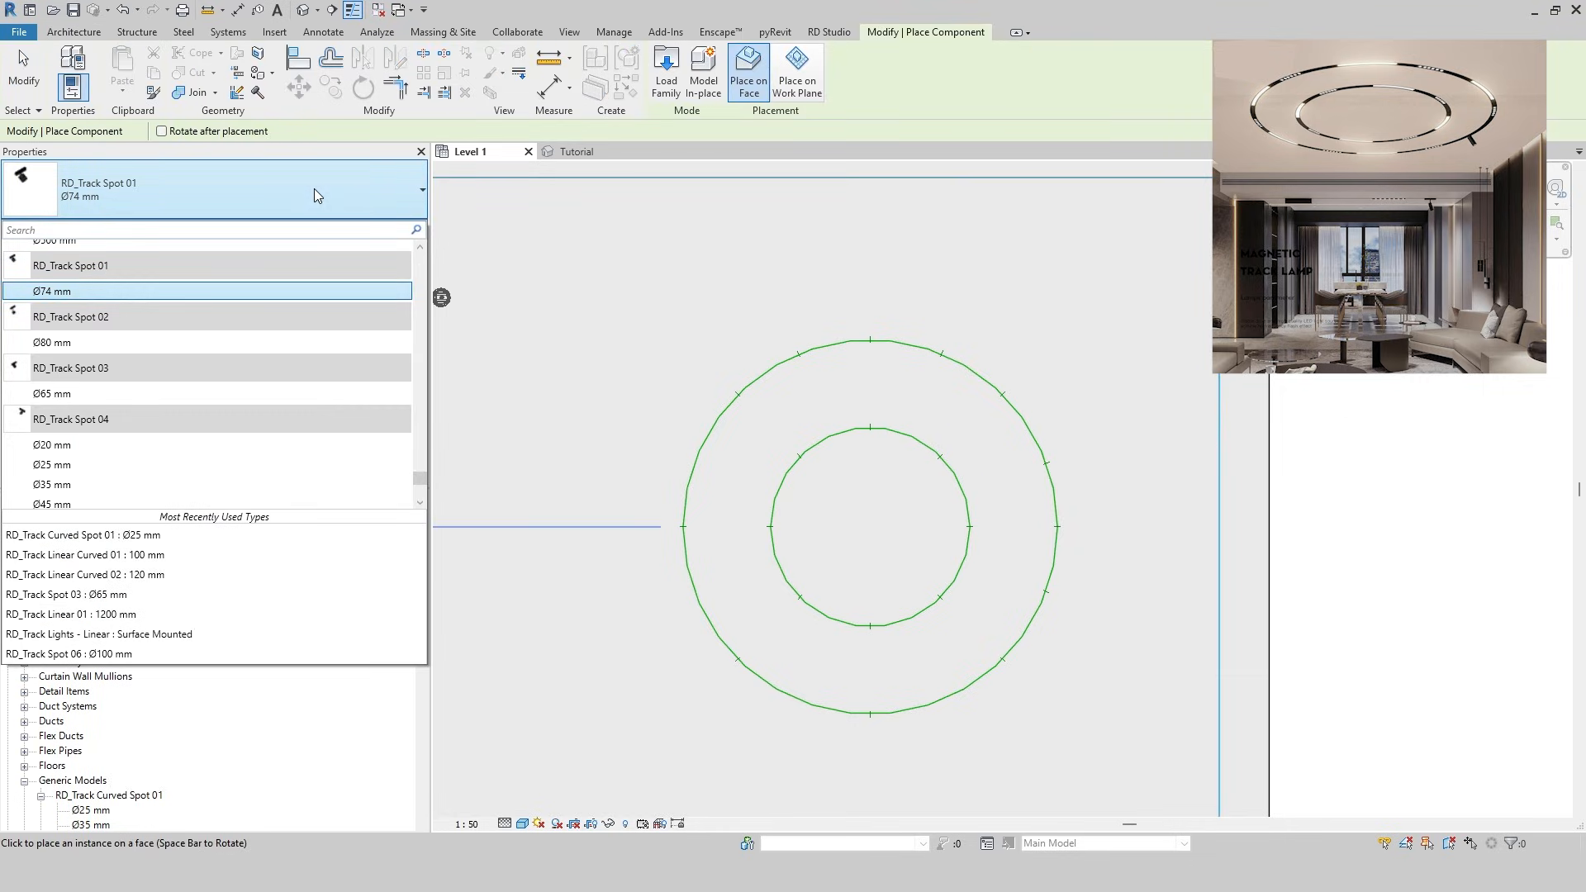
scroll(250, 319, "up", 3)
left_click_drag(419, 476, 416, 275)
scroll(194, 347, "down", 5)
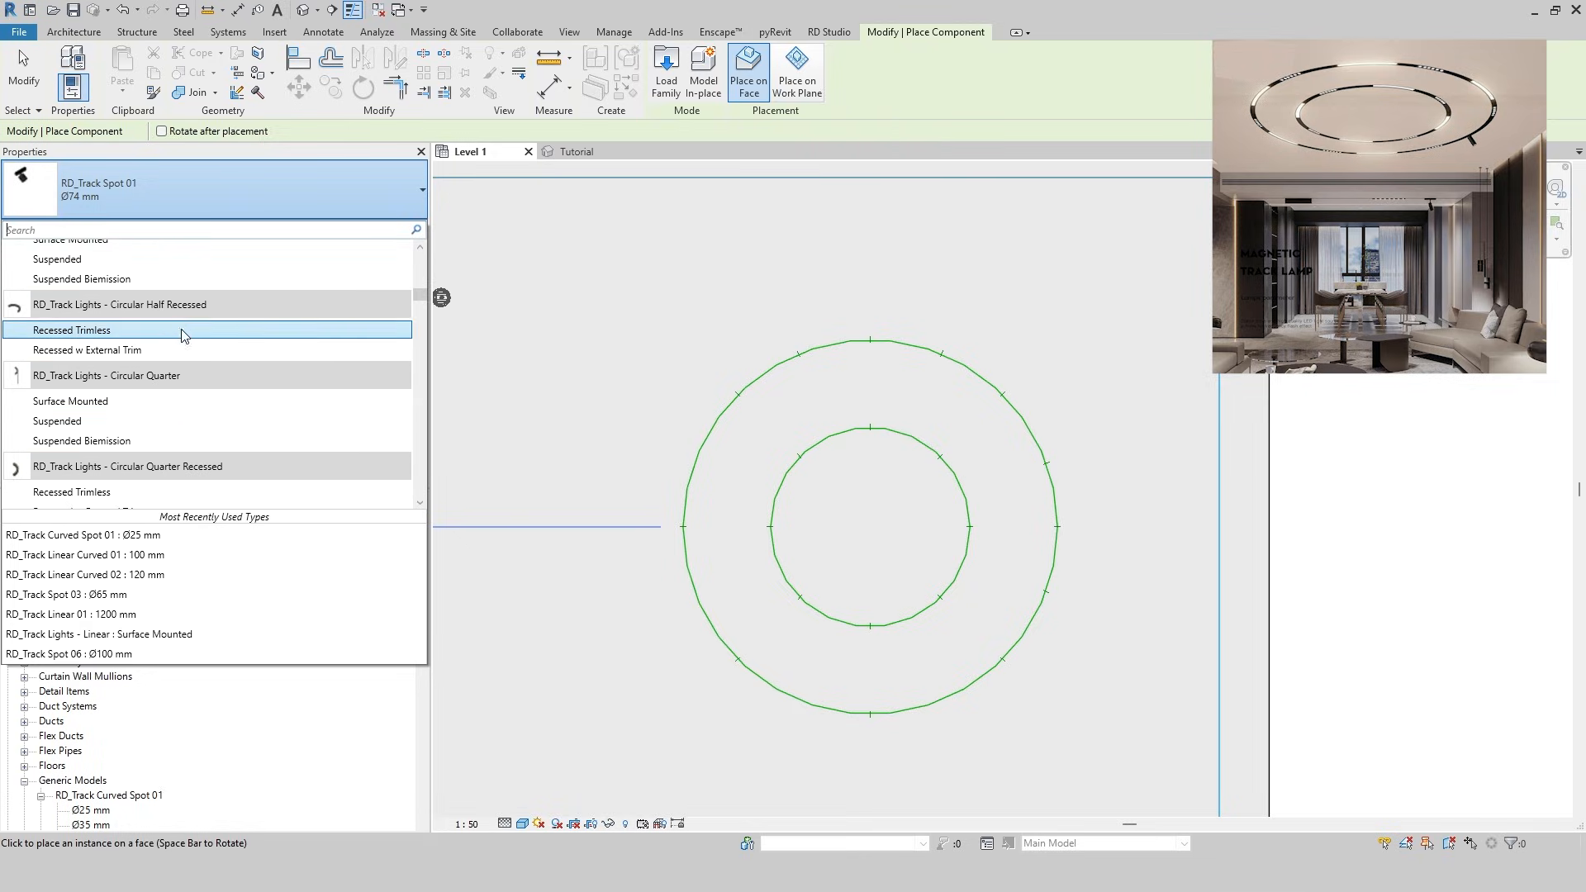
scroll(194, 347, "up", 1)
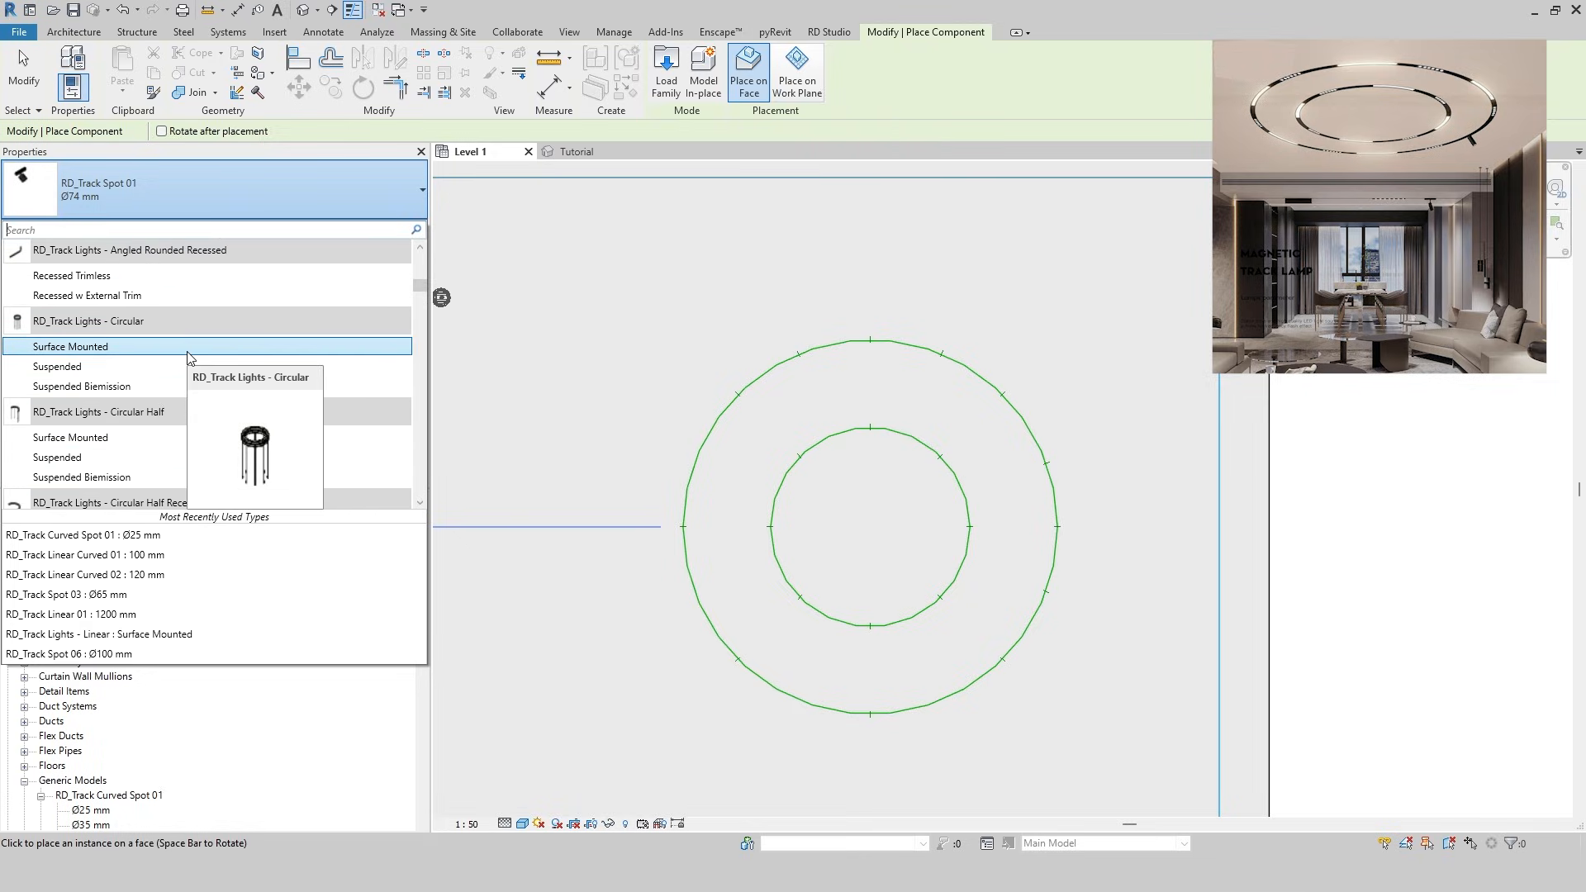
scroll(188, 357, "down", 5)
left_click(188, 357)
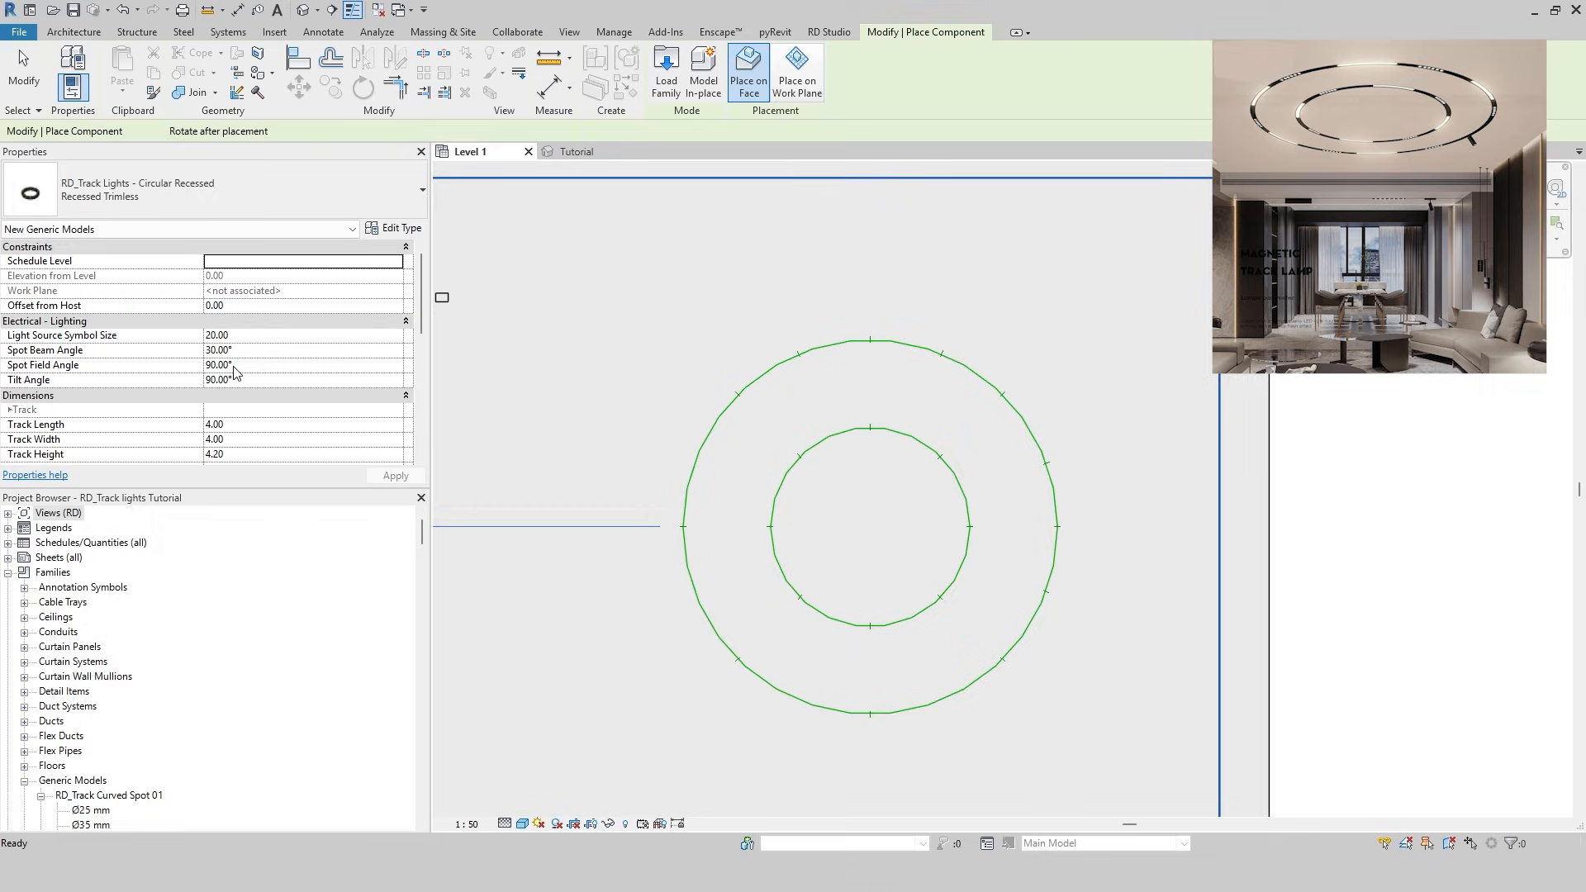
Set the circular track's Diameter to 80 and place it at the centre of the reference circles
scroll(272, 359, "down", 3)
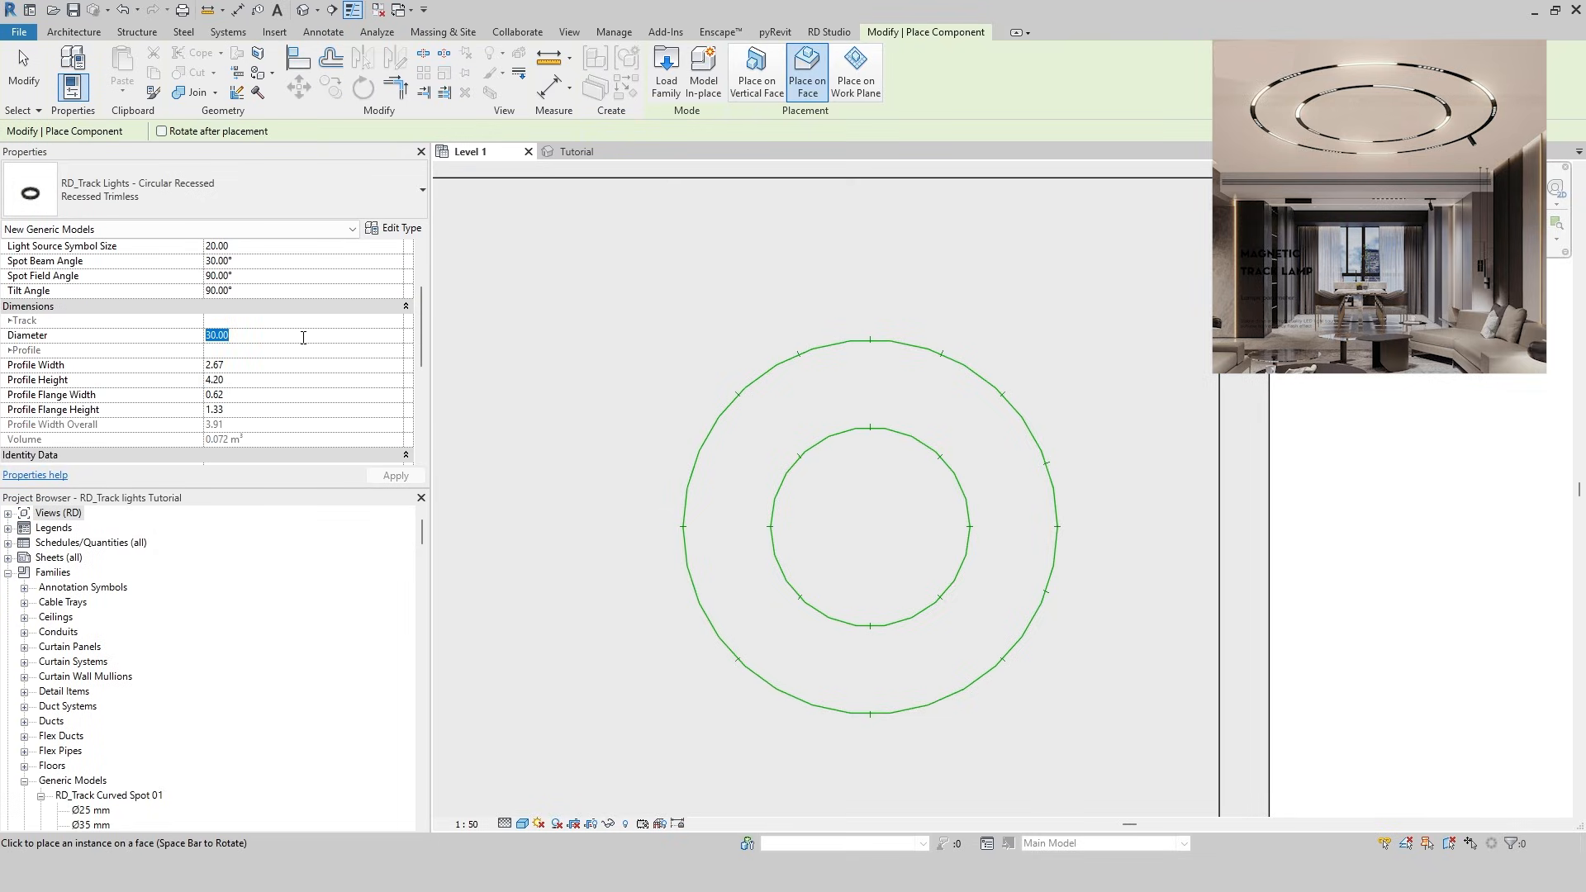
type("80")
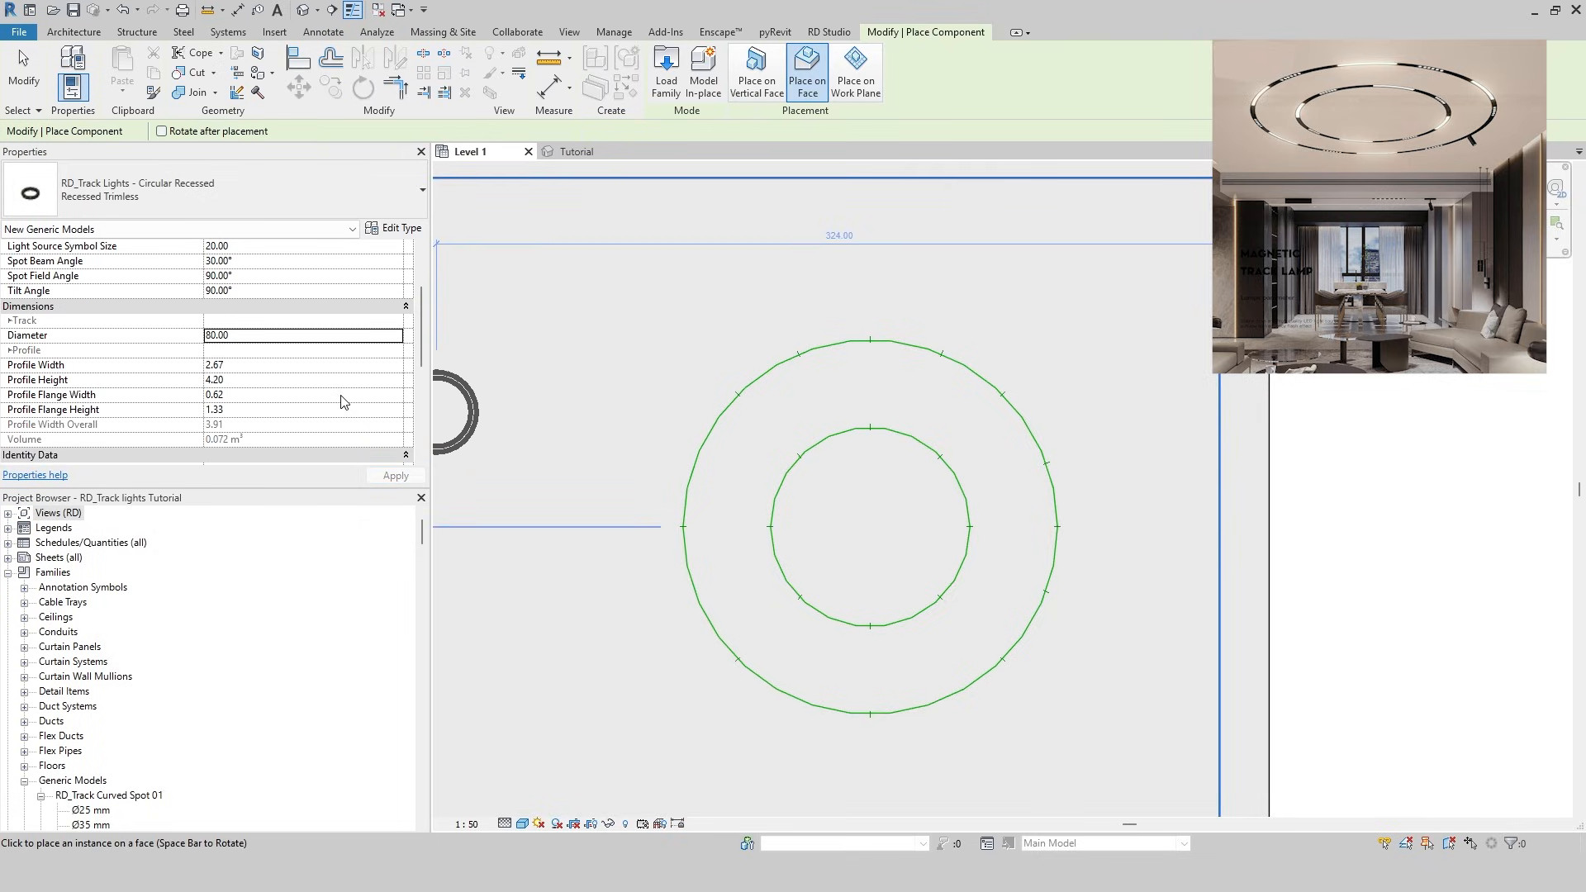
scroll(344, 402, "down", 4)
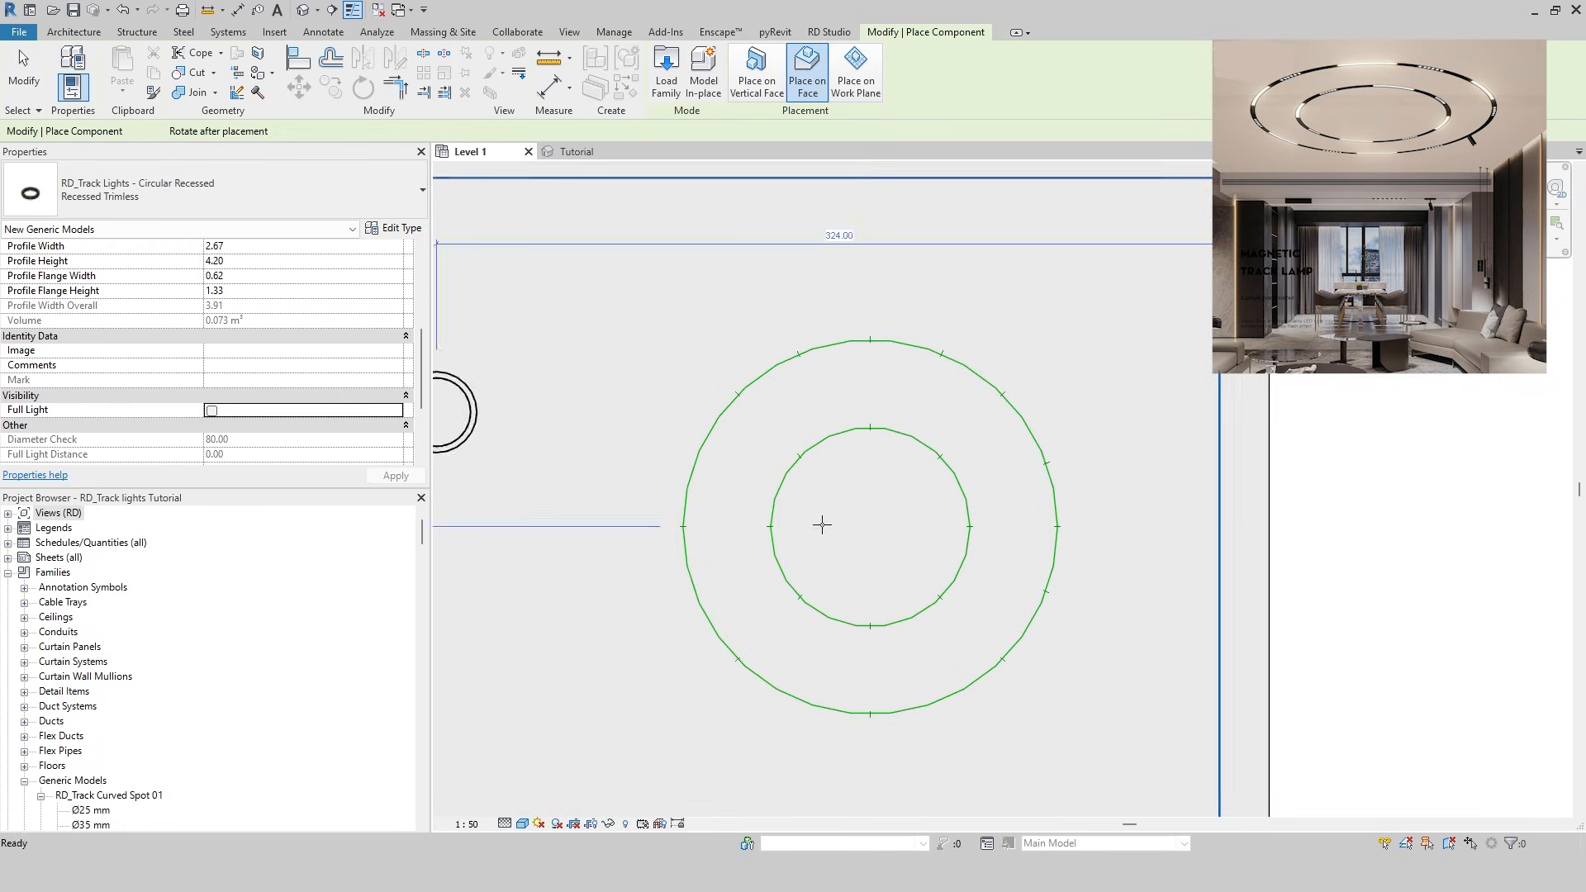
left_click(871, 530)
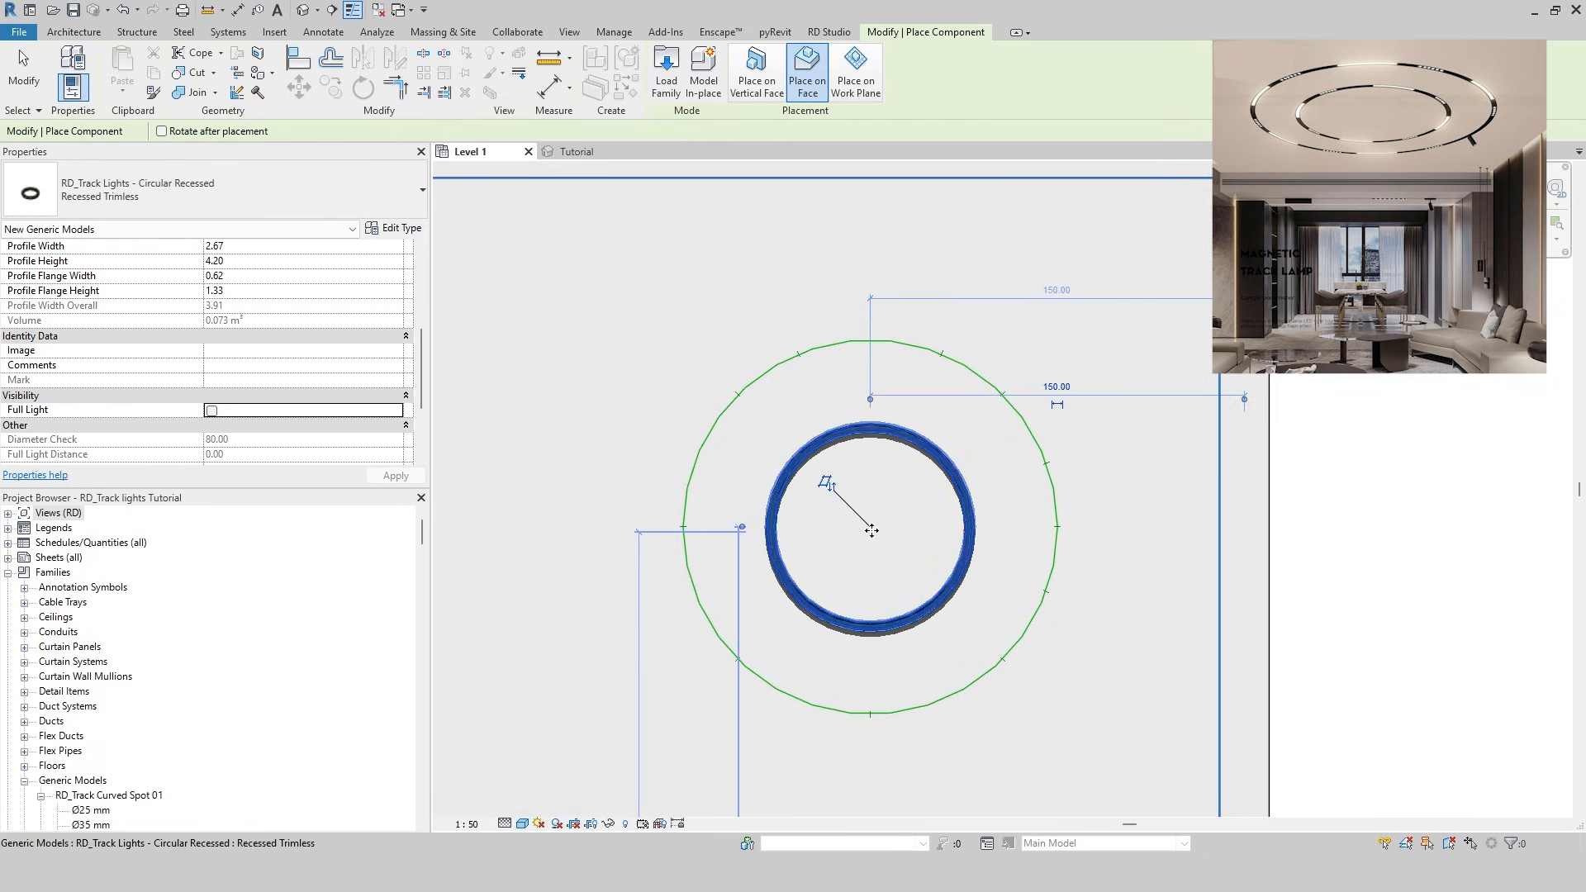
key("Escape")
key("Escape")
scroll(950, 496, "up", 2)
scroll(941, 512, "up", 1)
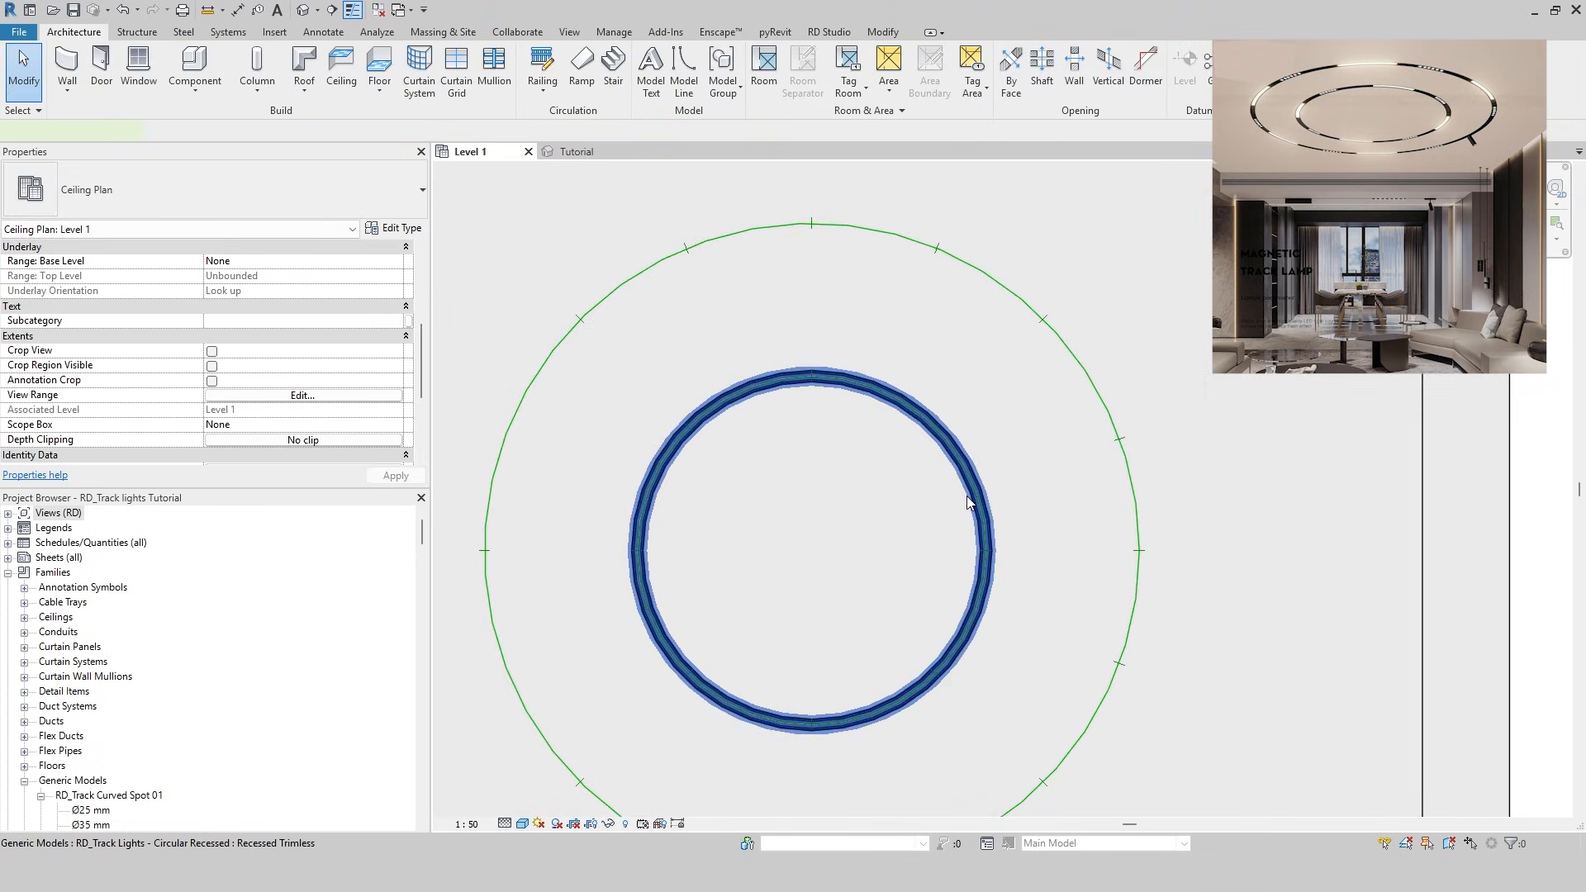
Create a similar circular recessed track with Diameter 150 and place it on the ceiling face, concentric with the inner ring
left_click(971, 503)
scroll(875, 501, "up", 4)
key("Escape")
scroll(1105, 545, "up", 3)
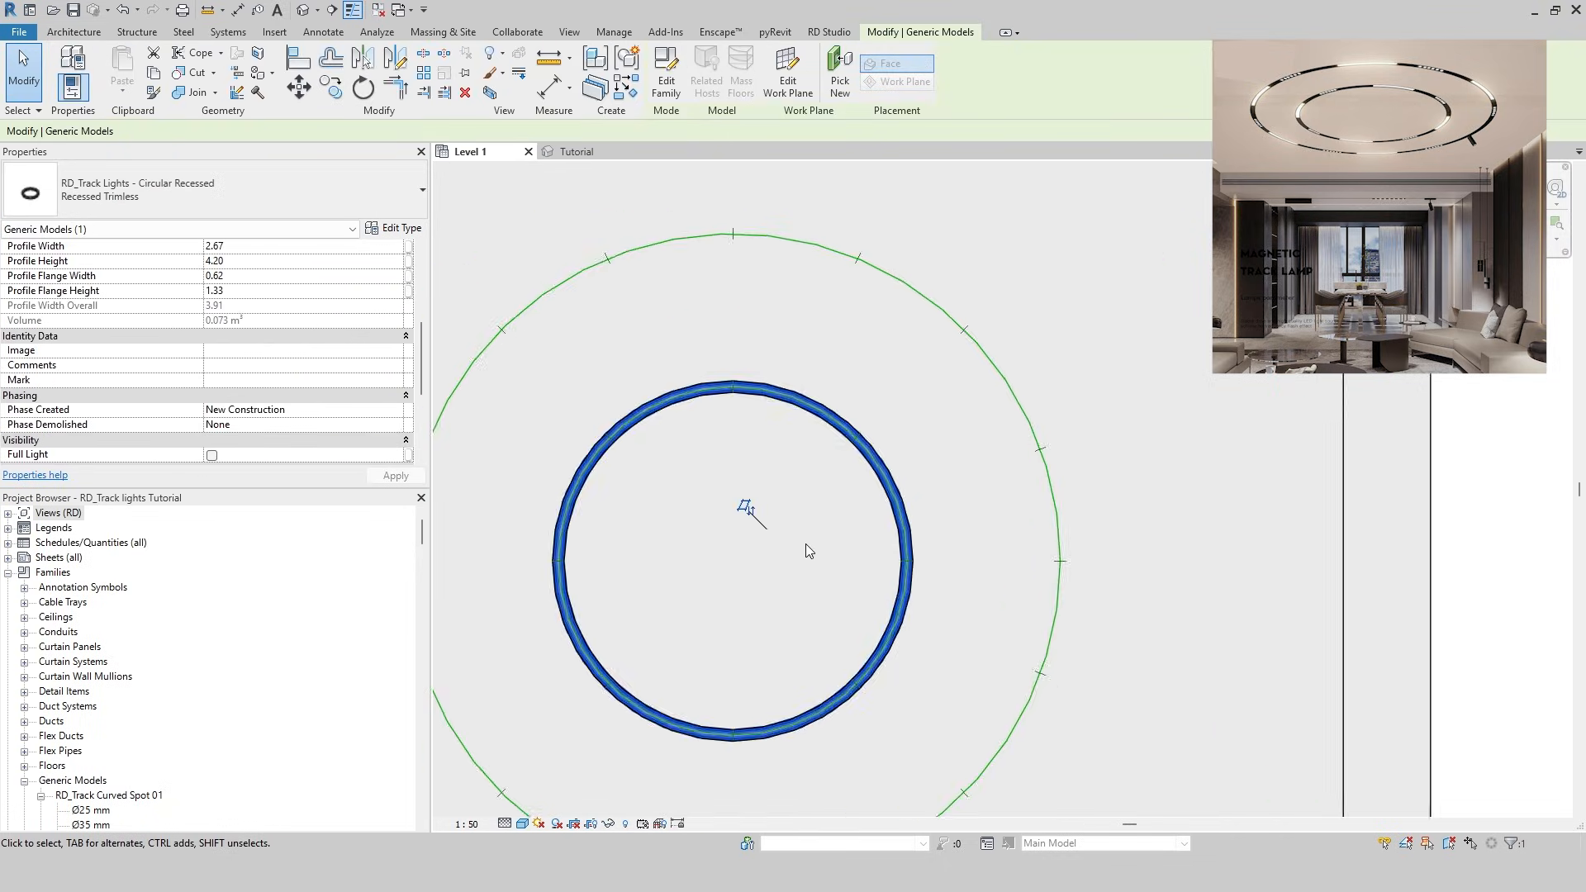
scroll(800, 559, "down", 1)
middle_click_drag(751, 574, 814, 534)
key("c")
key("s")
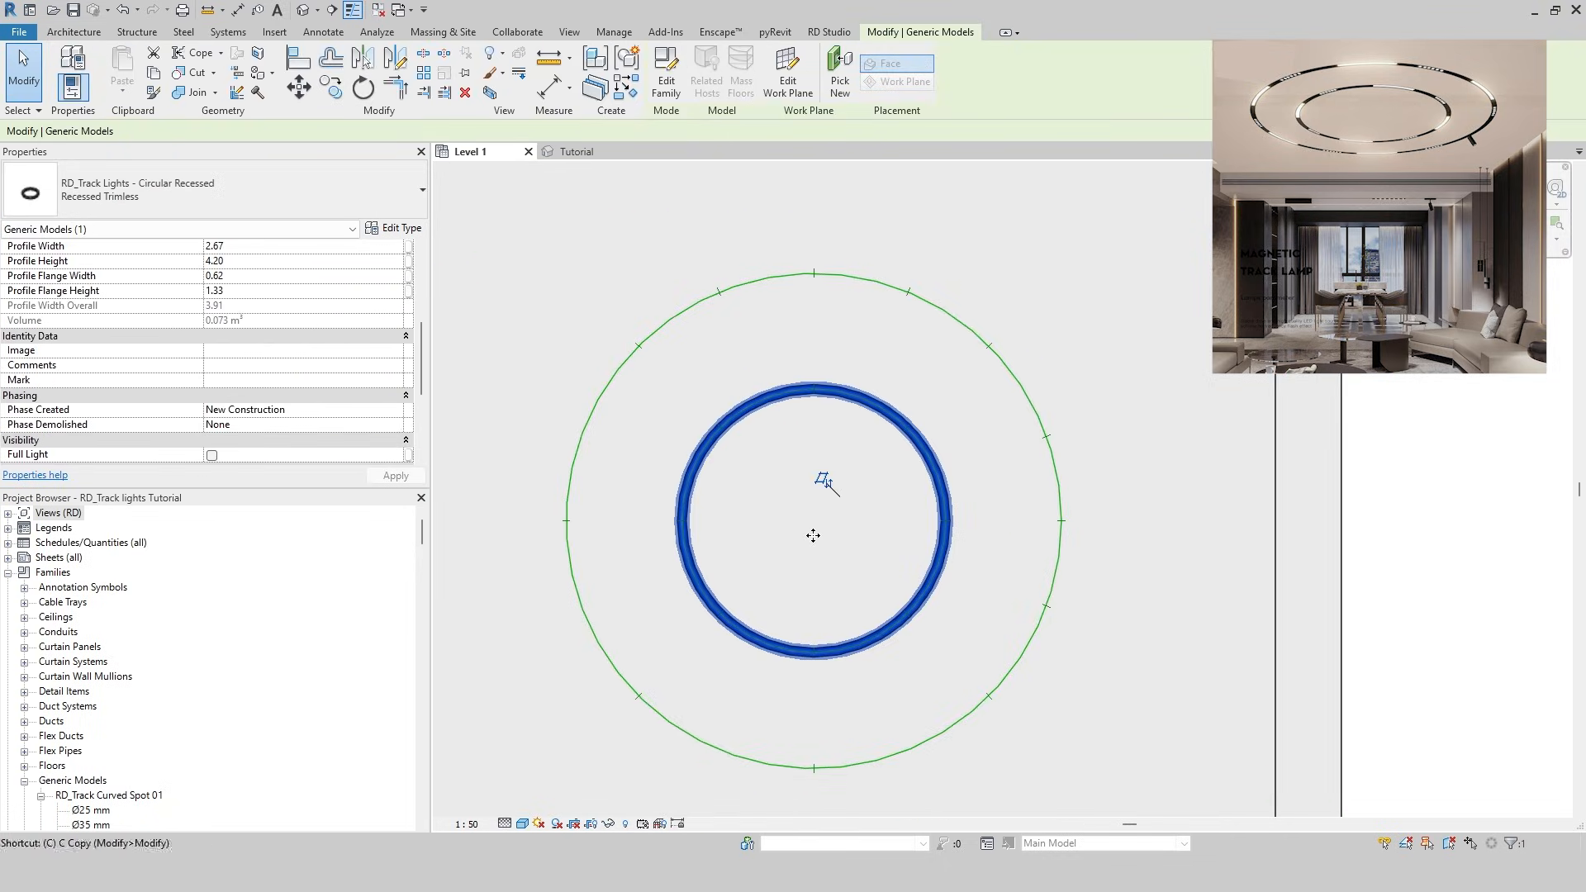
scroll(353, 396, "up", 4)
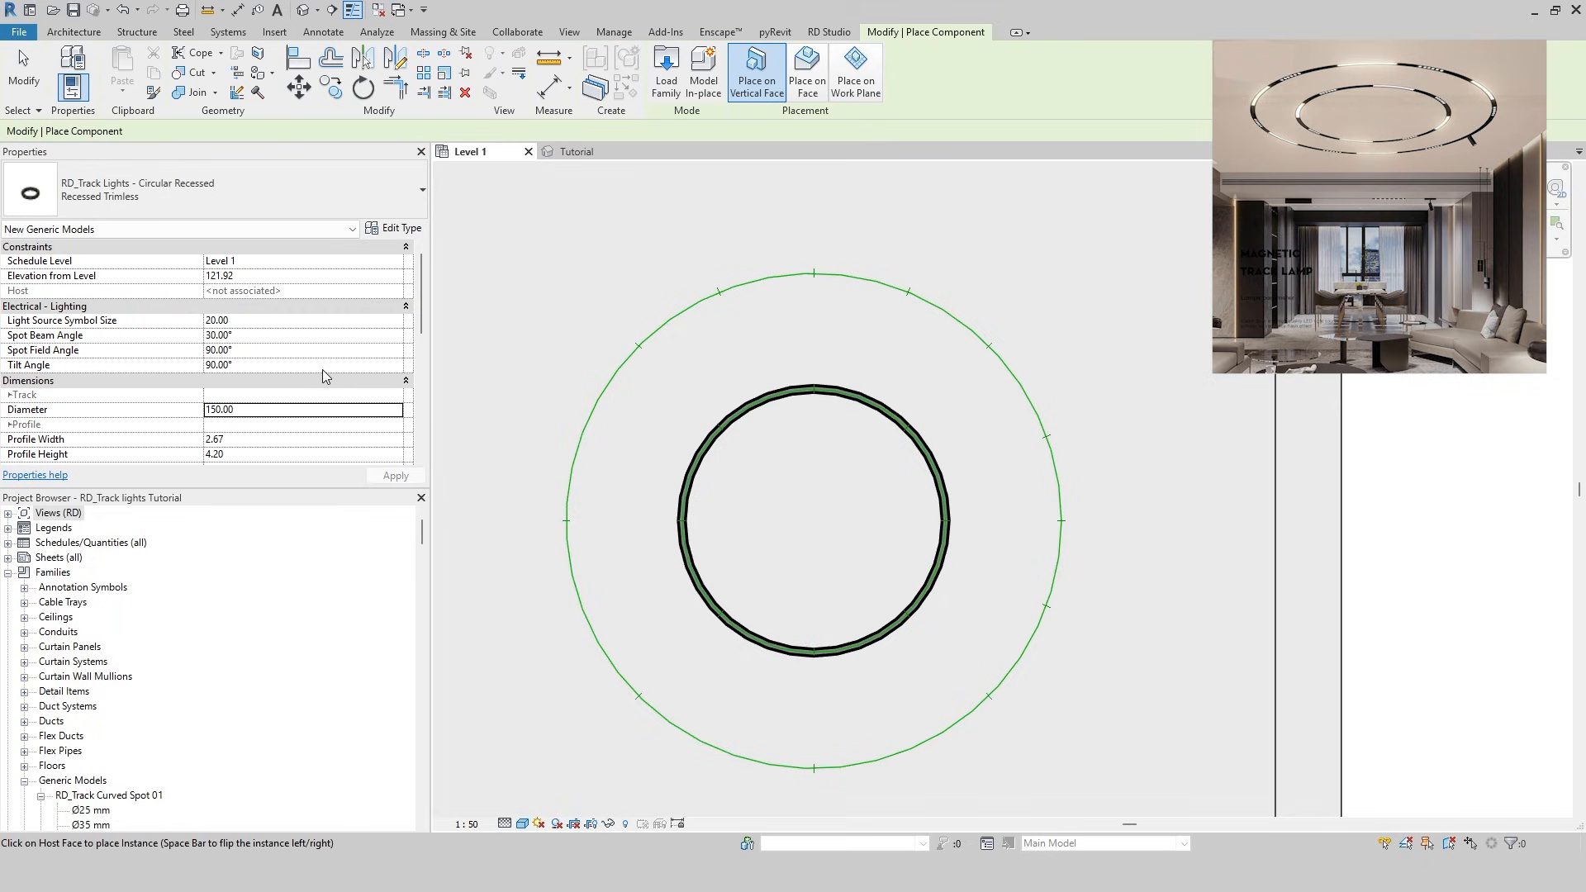
scroll(324, 376, "down", 3)
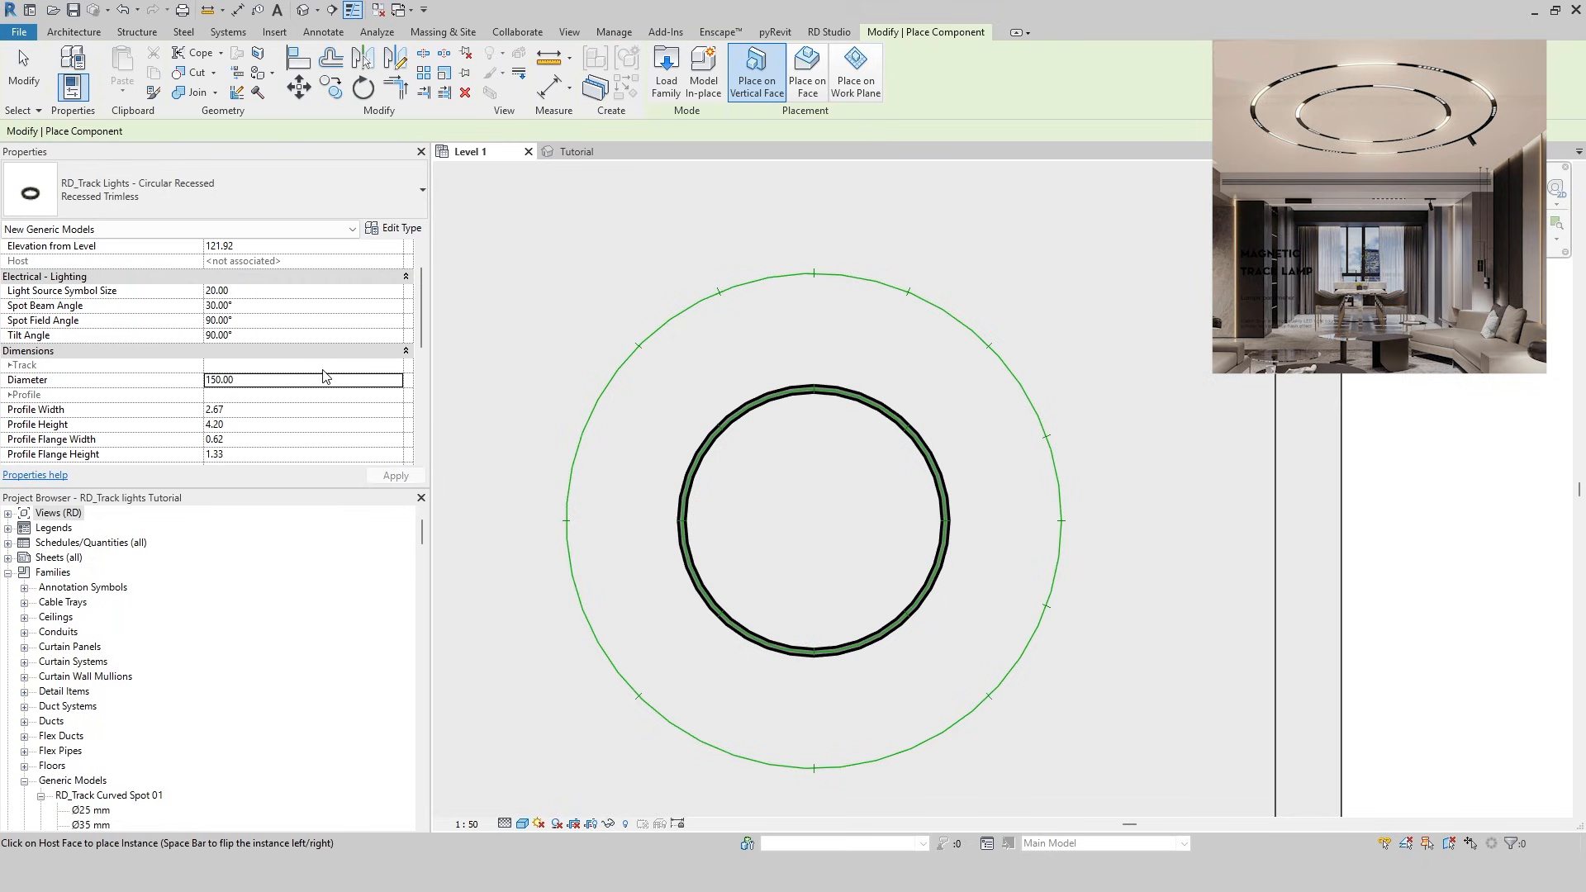
left_click(809, 85)
left_click(813, 521)
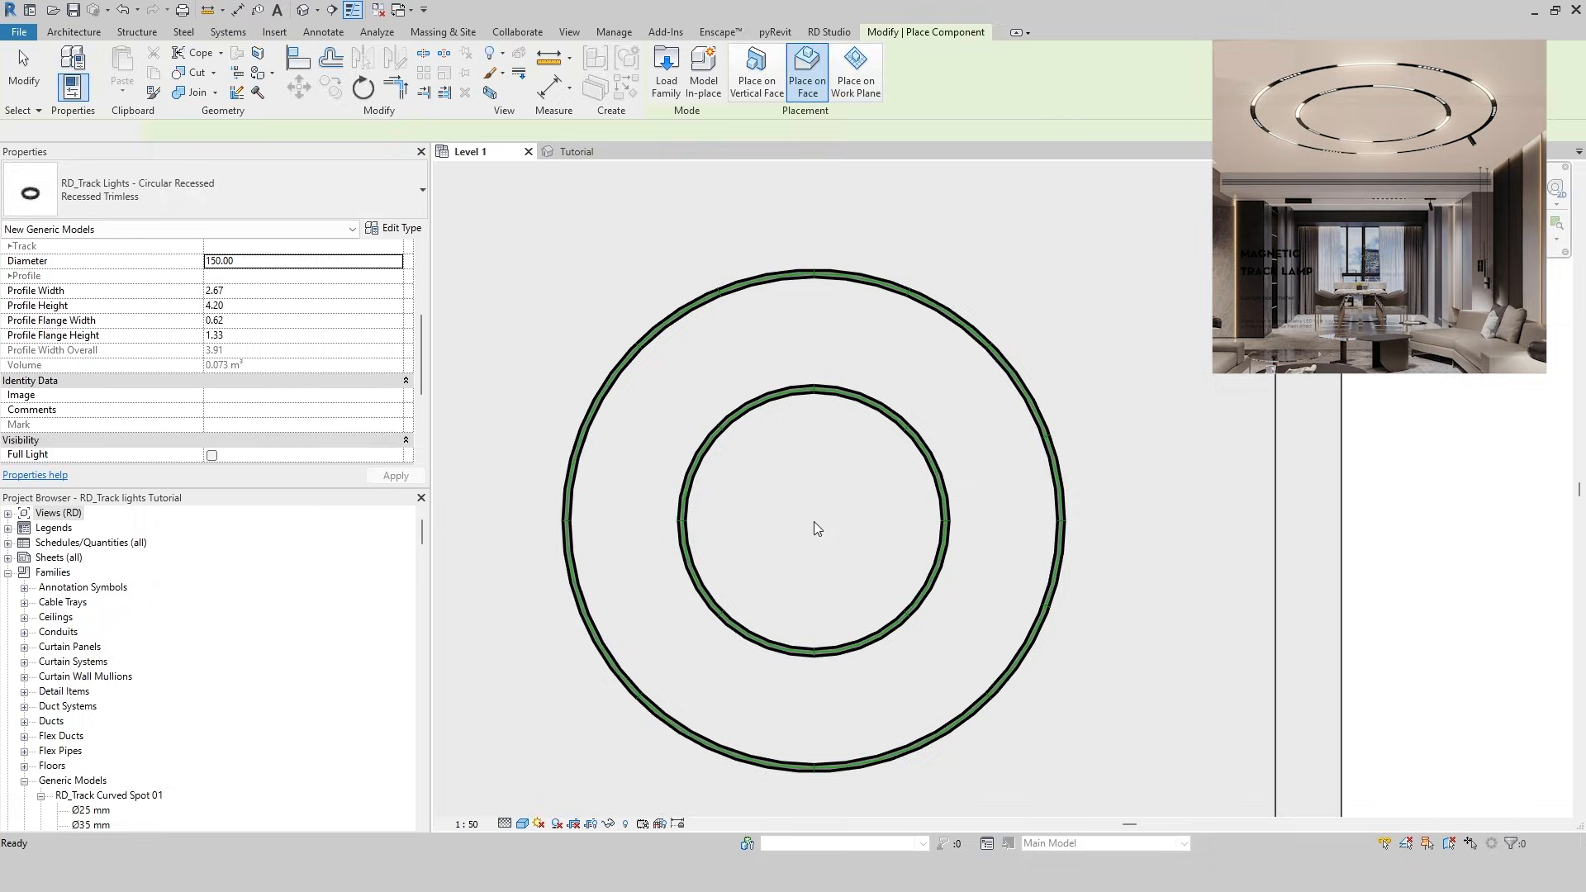
key("Escape")
key("ctrl+Tab")
key("ctrl+Tab")
Start placing an RD_Track Linear Curved 01 fixture, type 100 mm
scroll(867, 549, "up", 5)
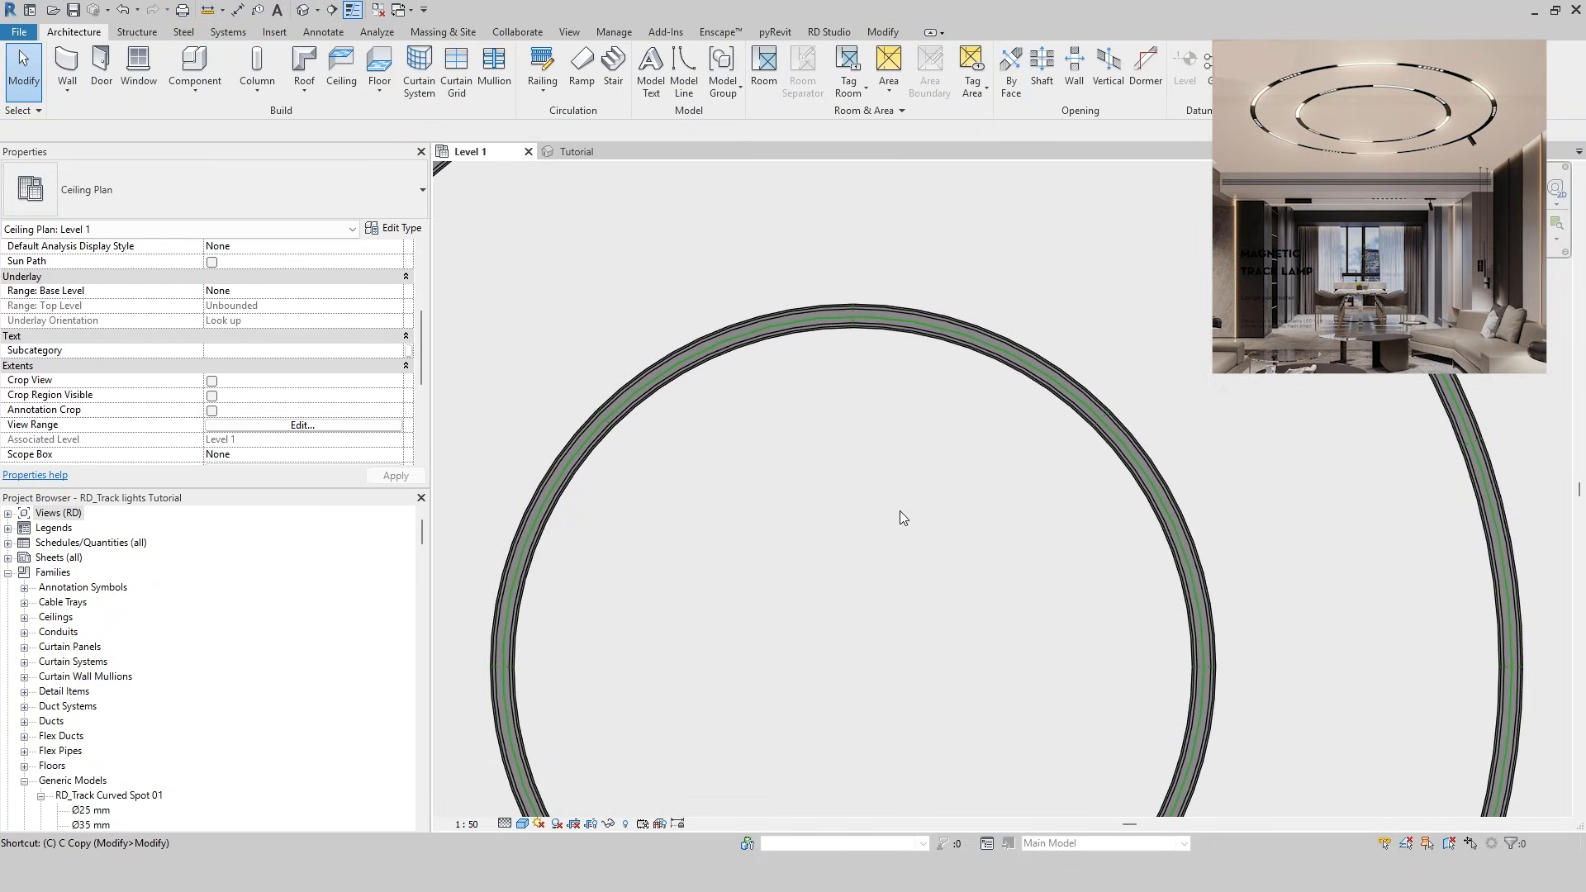
key("m")
left_click(413, 199)
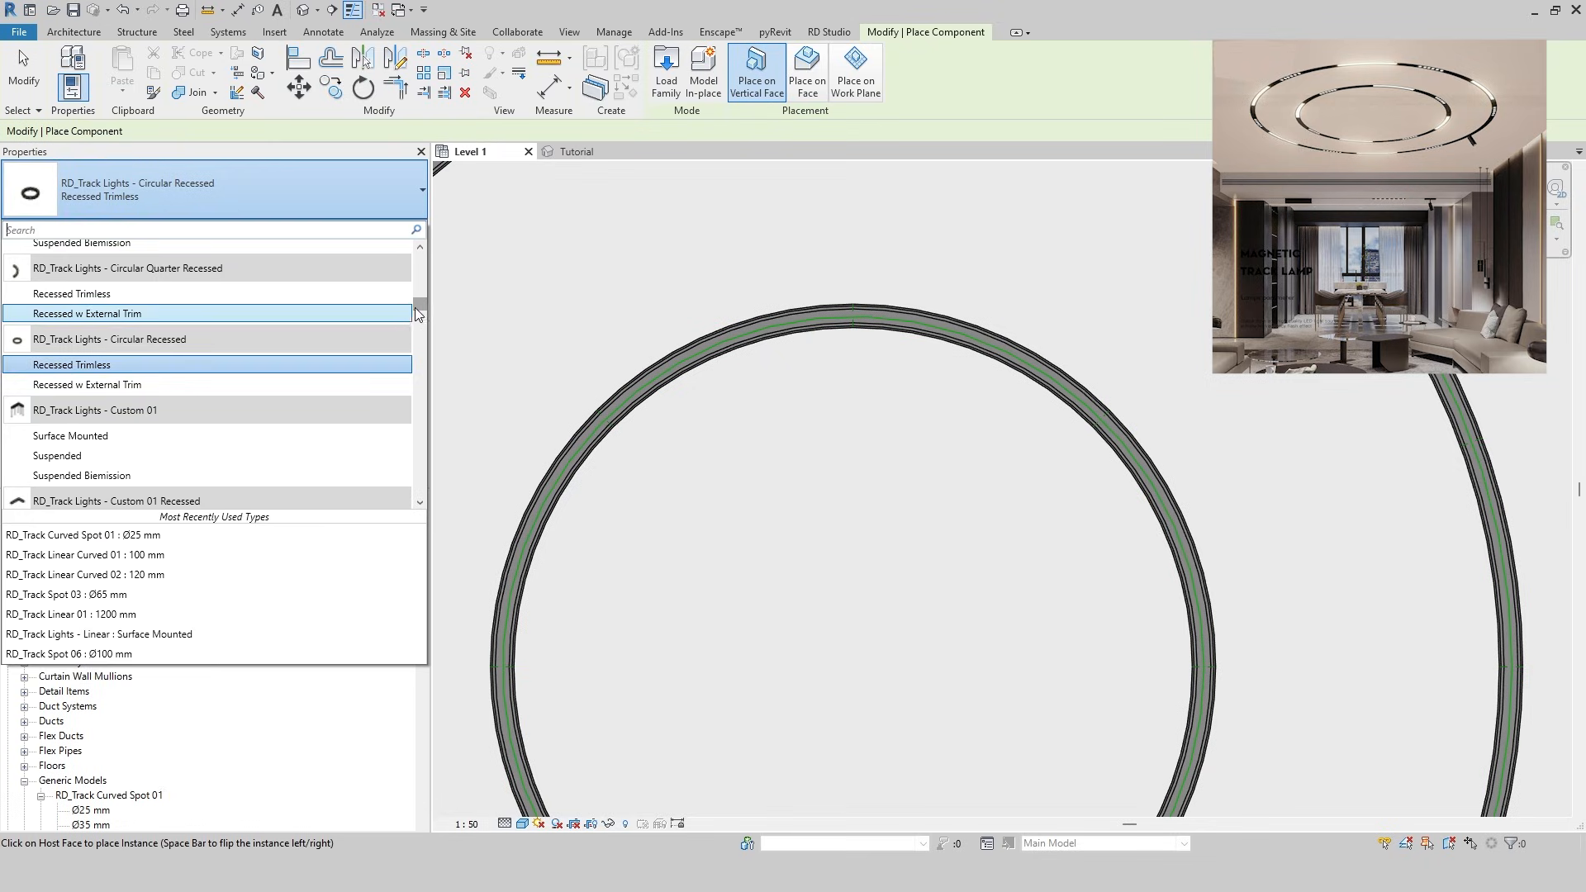
left_click_drag(415, 310, 417, 442)
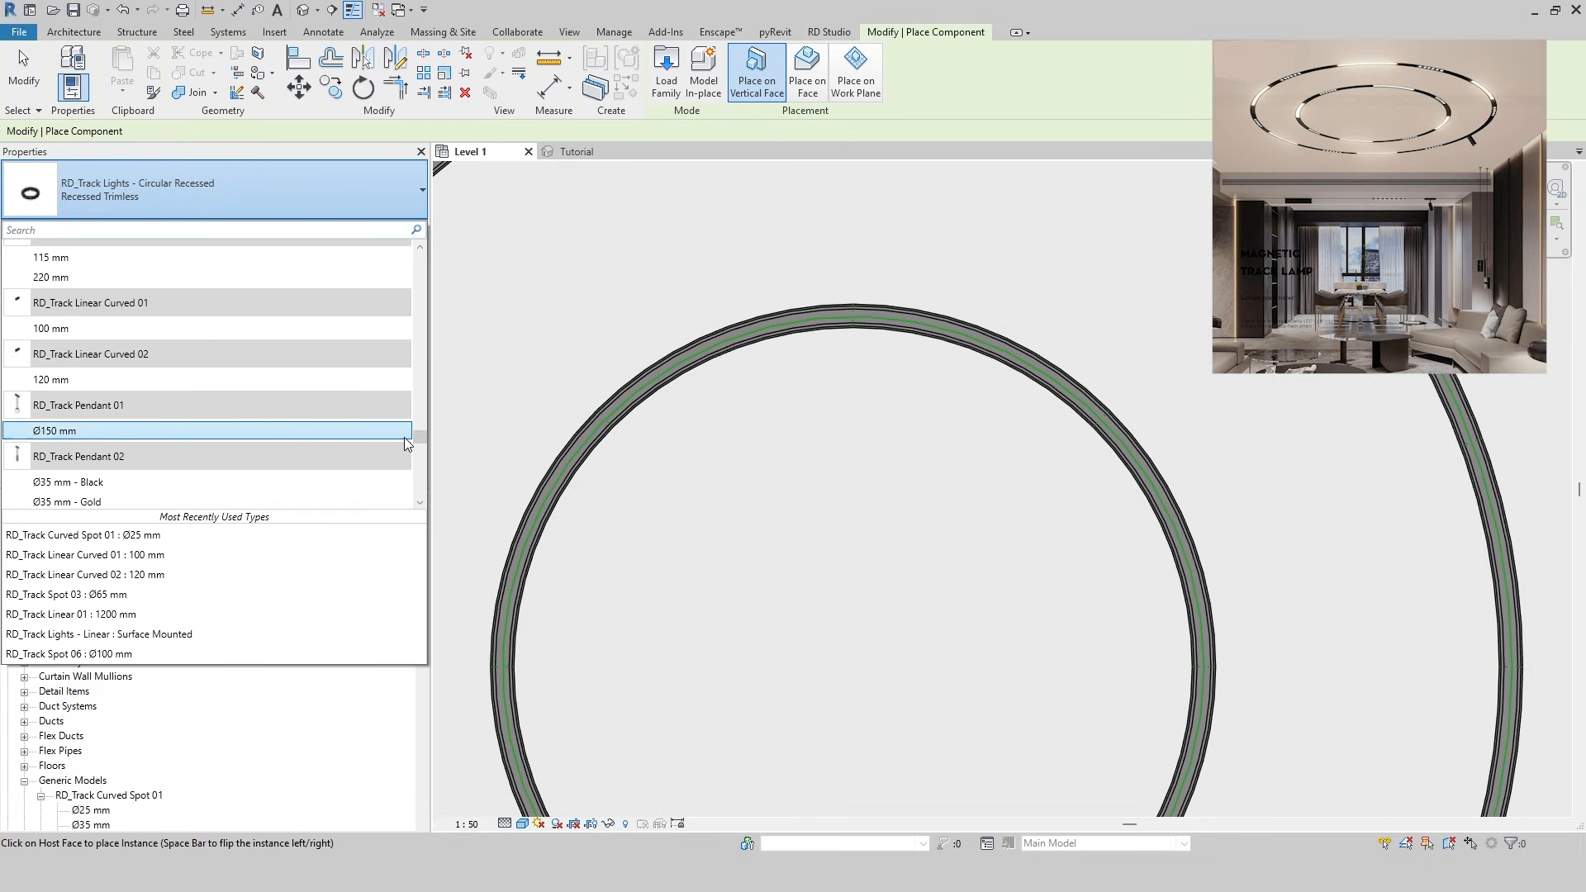
left_click(106, 329)
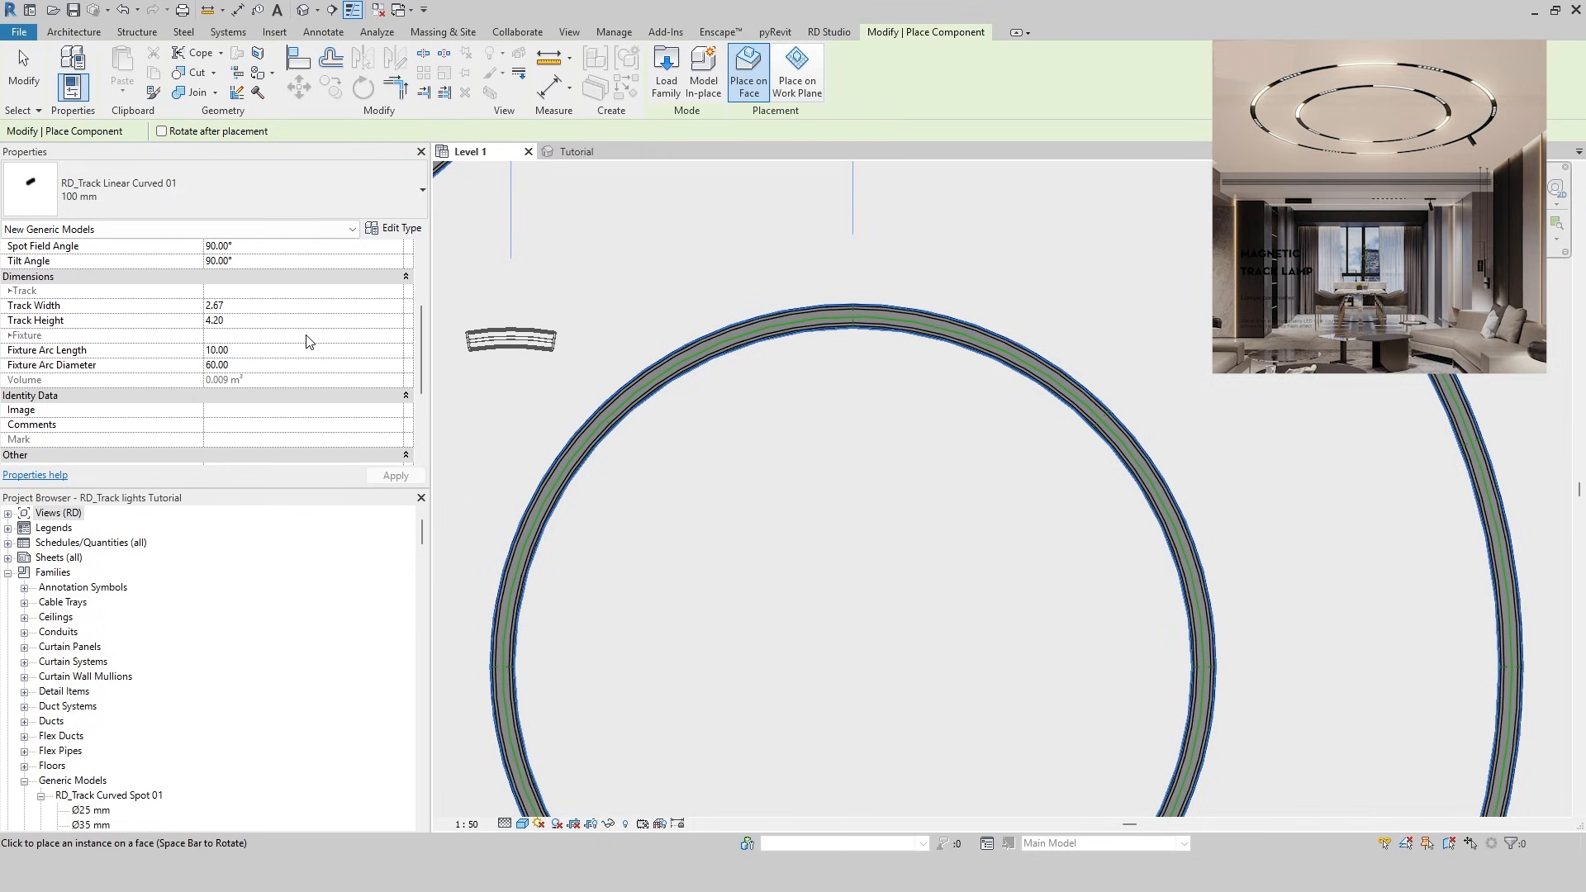
Set Fixture Arc Length to 25 and Fixture Arc Diameter to 80, and place the curved fixture at the inner ring's top midpoint
left_click(303, 350)
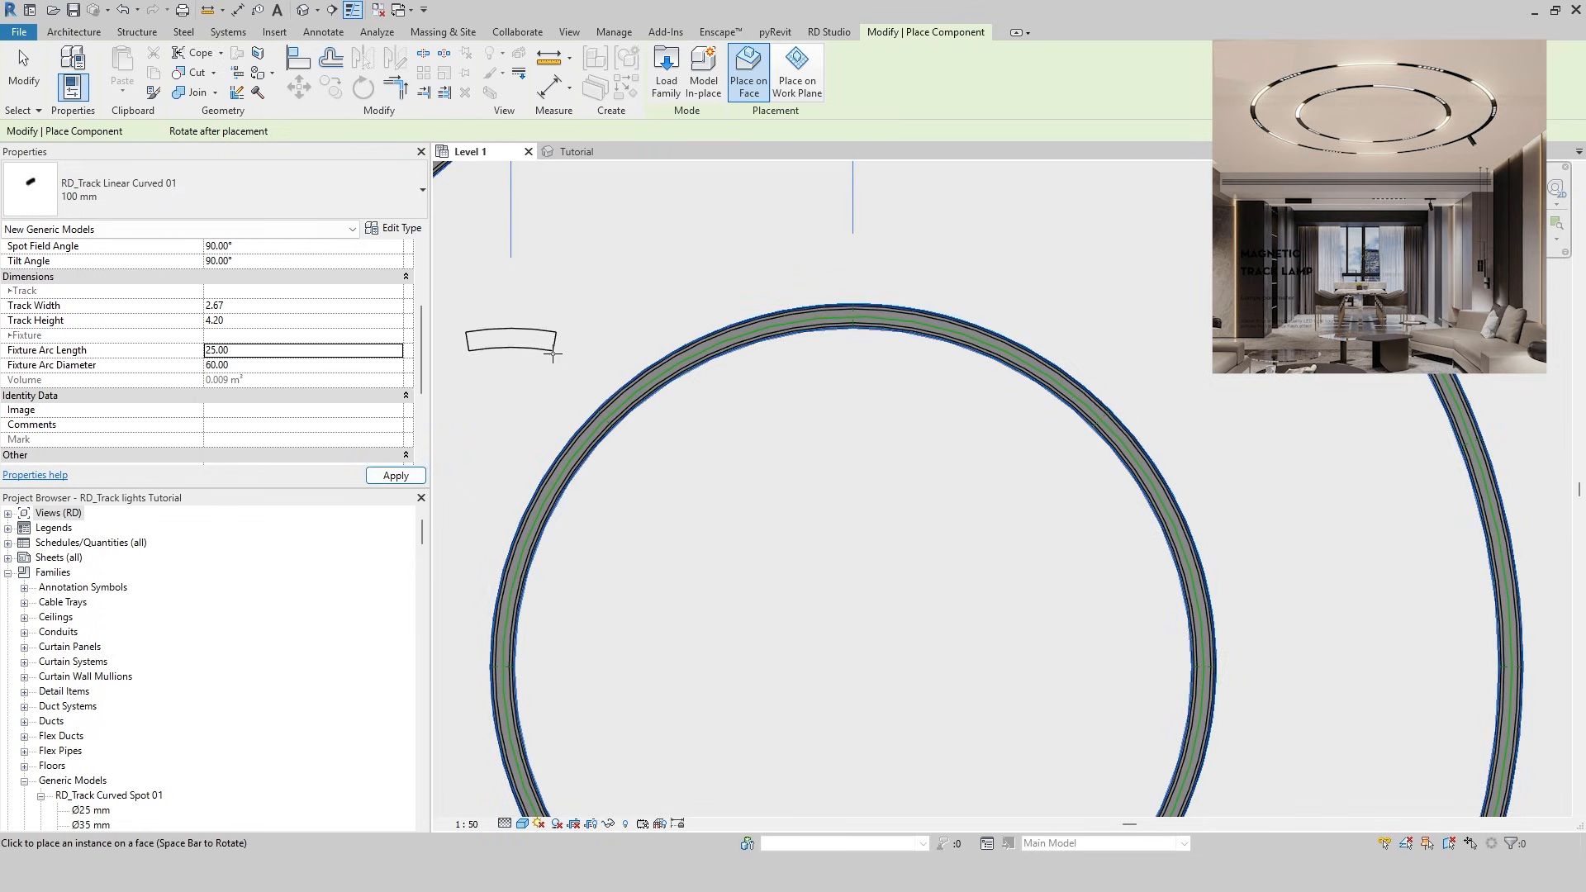
left_click(335, 365)
type("80")
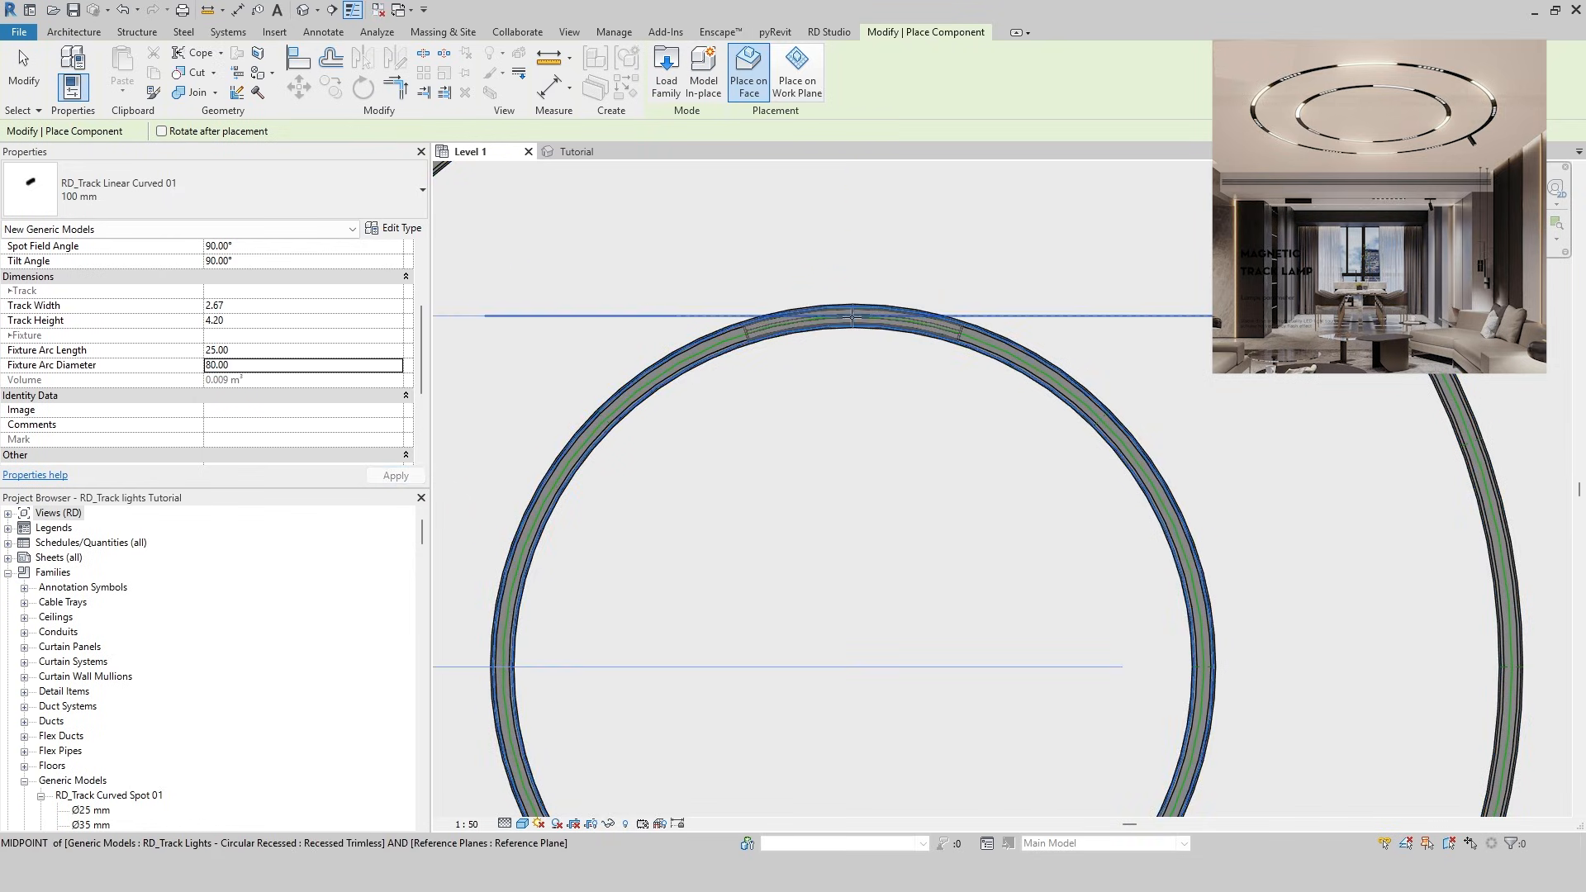
scroll(854, 317, "up", 2)
left_click(853, 317)
key("Escape")
key("Escape")
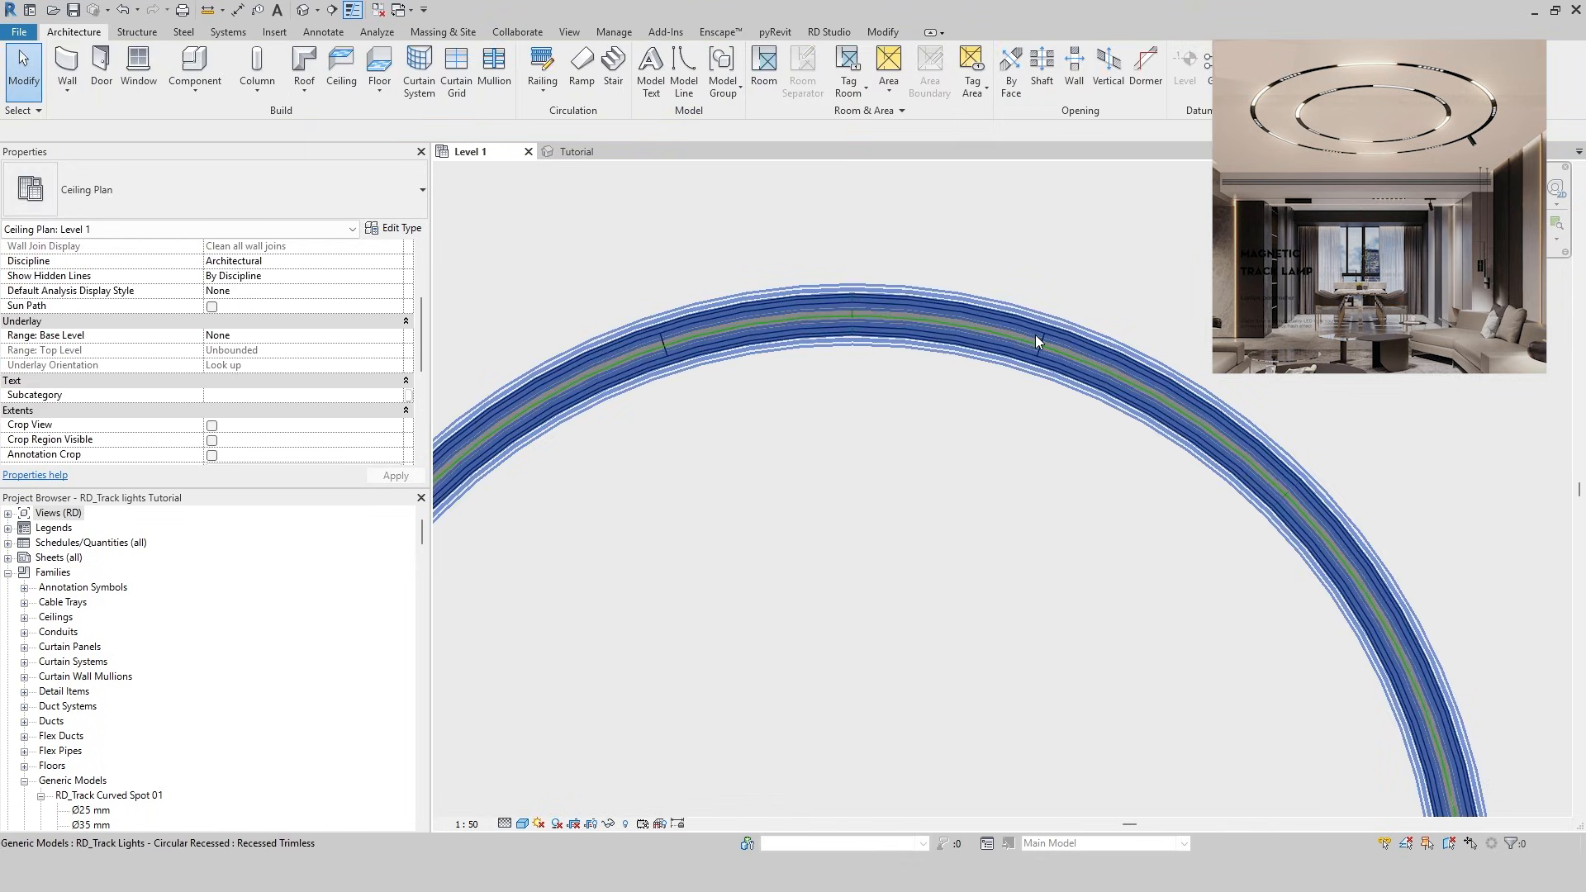
Try rotating the curved fixture at the top of the inner ring
left_click(912, 339)
left_click(807, 445)
key("space")
key("space")
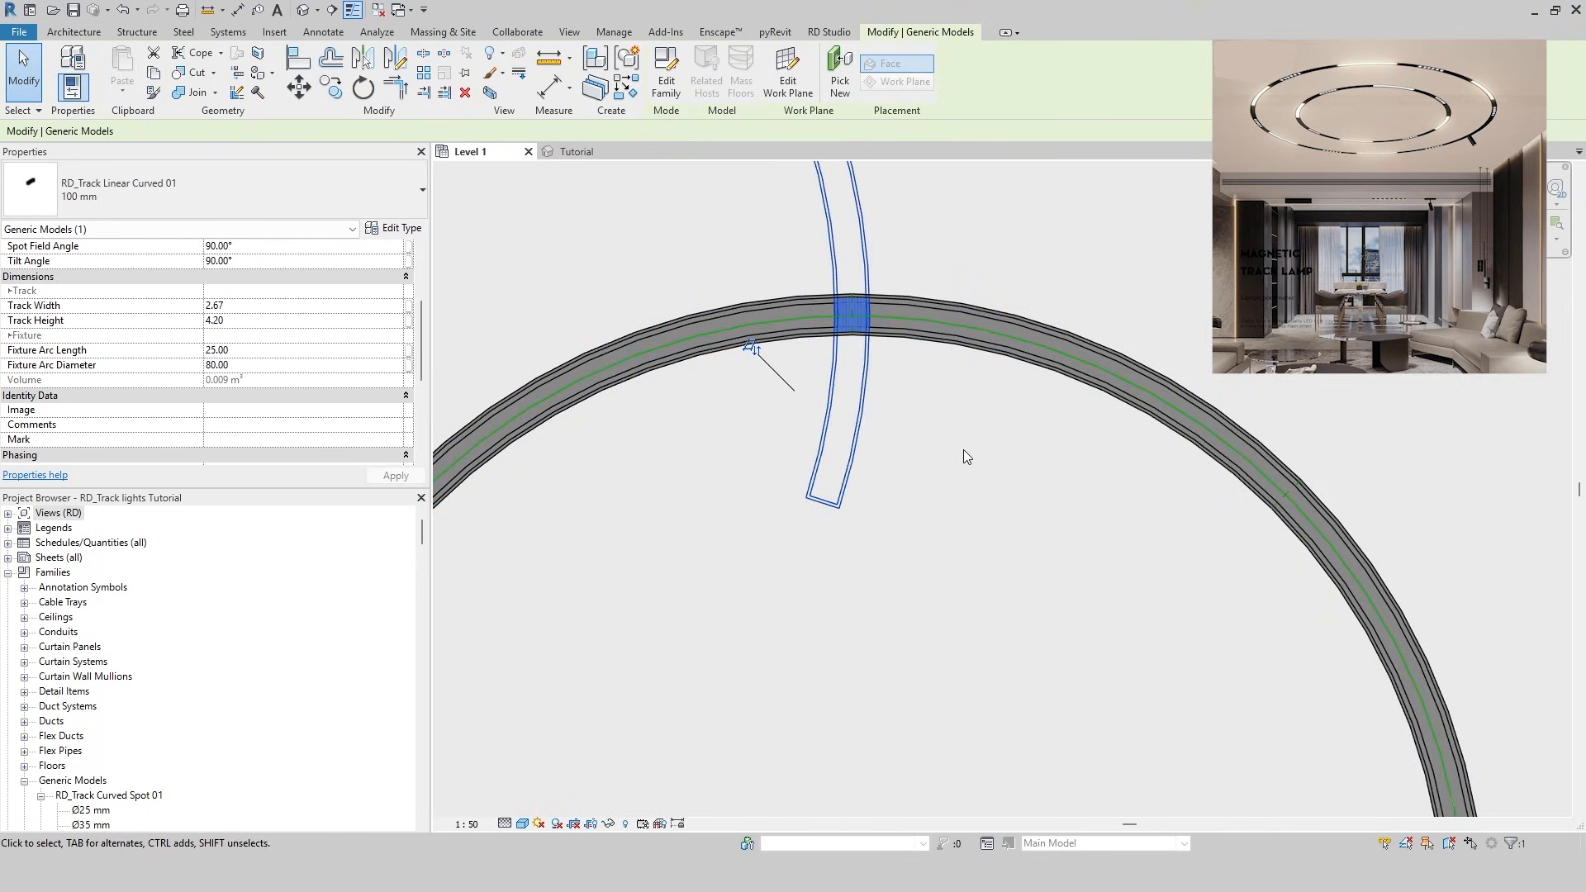
key("Escape")
Create a similar curved fixture and place it at the inner ring's bottom midpoint, rotated to follow the ring's curve
left_click(1034, 358)
scroll(991, 397, "down", 3)
middle_click_drag(966, 552, 960, 286)
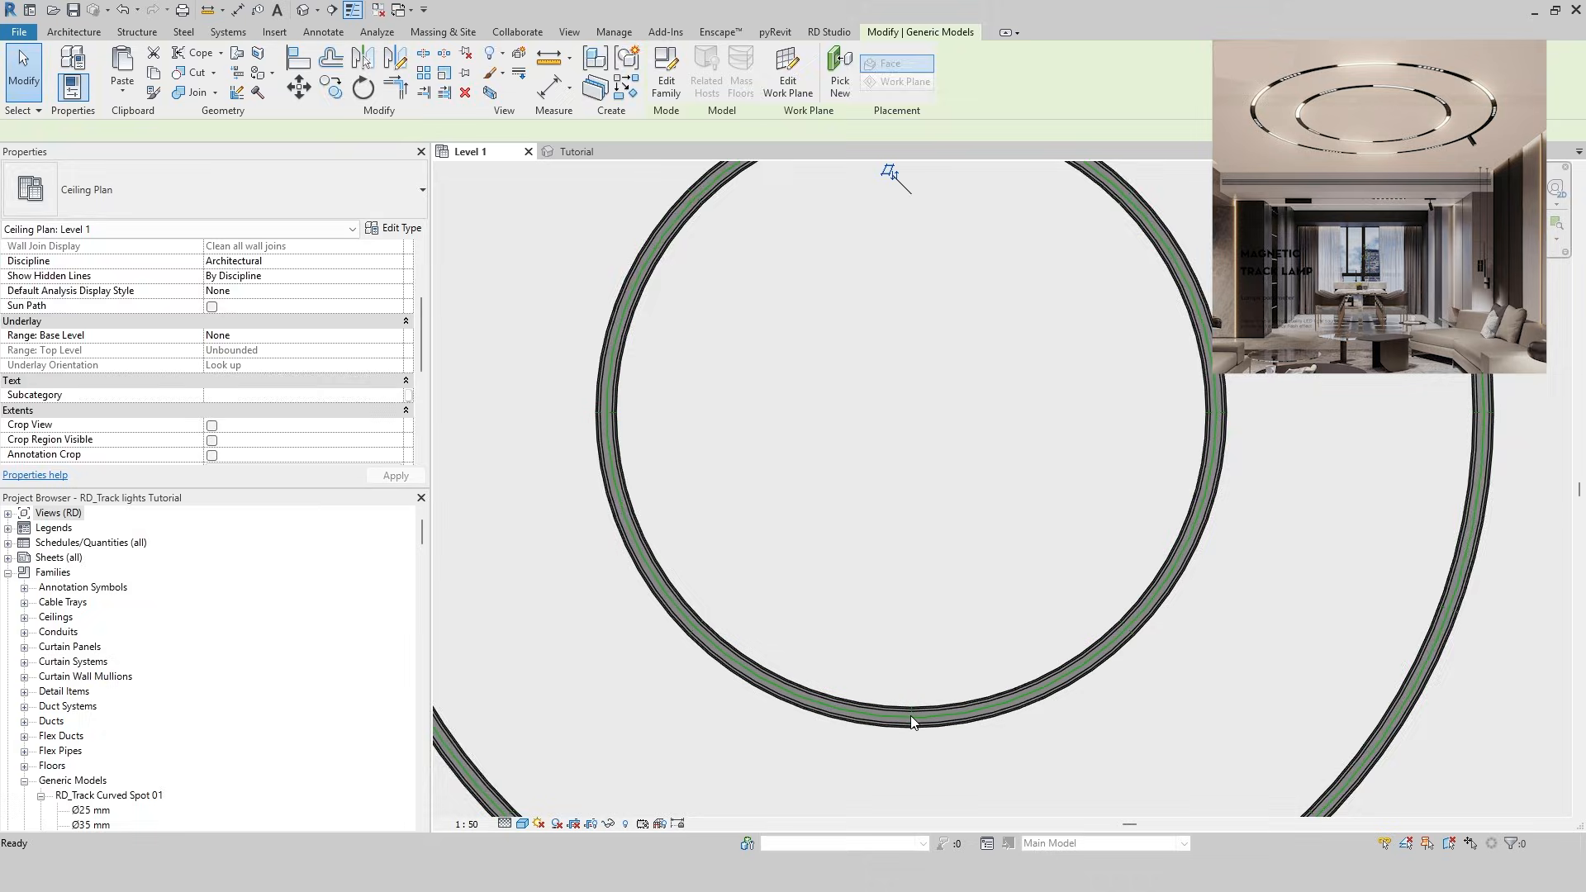
key("c")
key("s")
scroll(914, 715, "up", 2)
key("space")
key("space")
key("space")
left_click(913, 716)
scroll(917, 643, "down", 1)
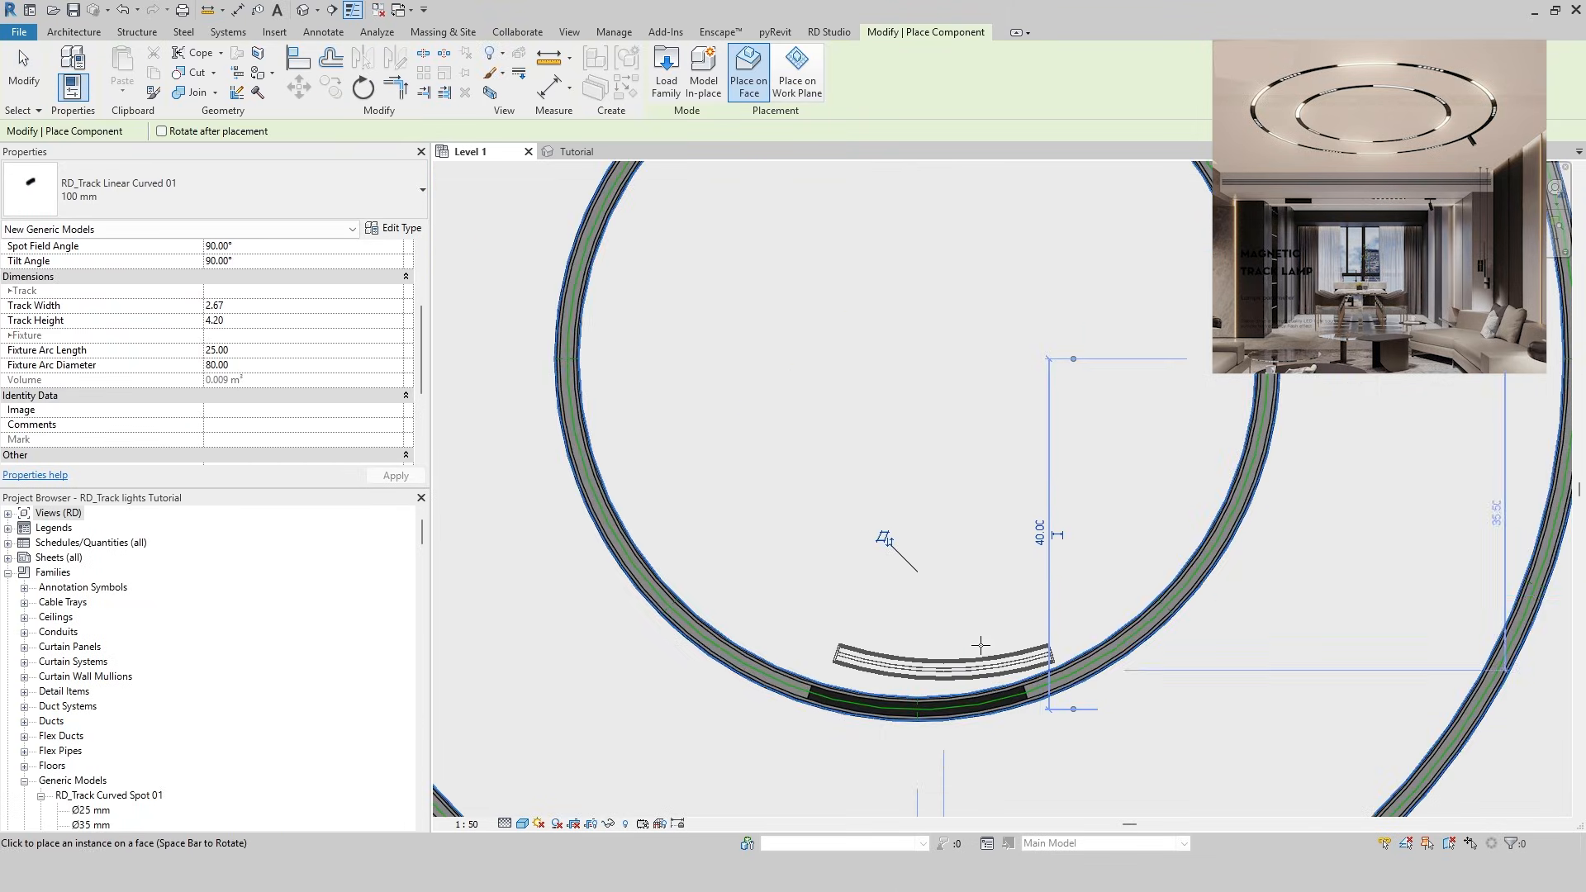
Create a similar curved fixture and place it at the inner ring's right midpoint, oriented along the ring's curve
middle_click_drag(1160, 437, 951, 542)
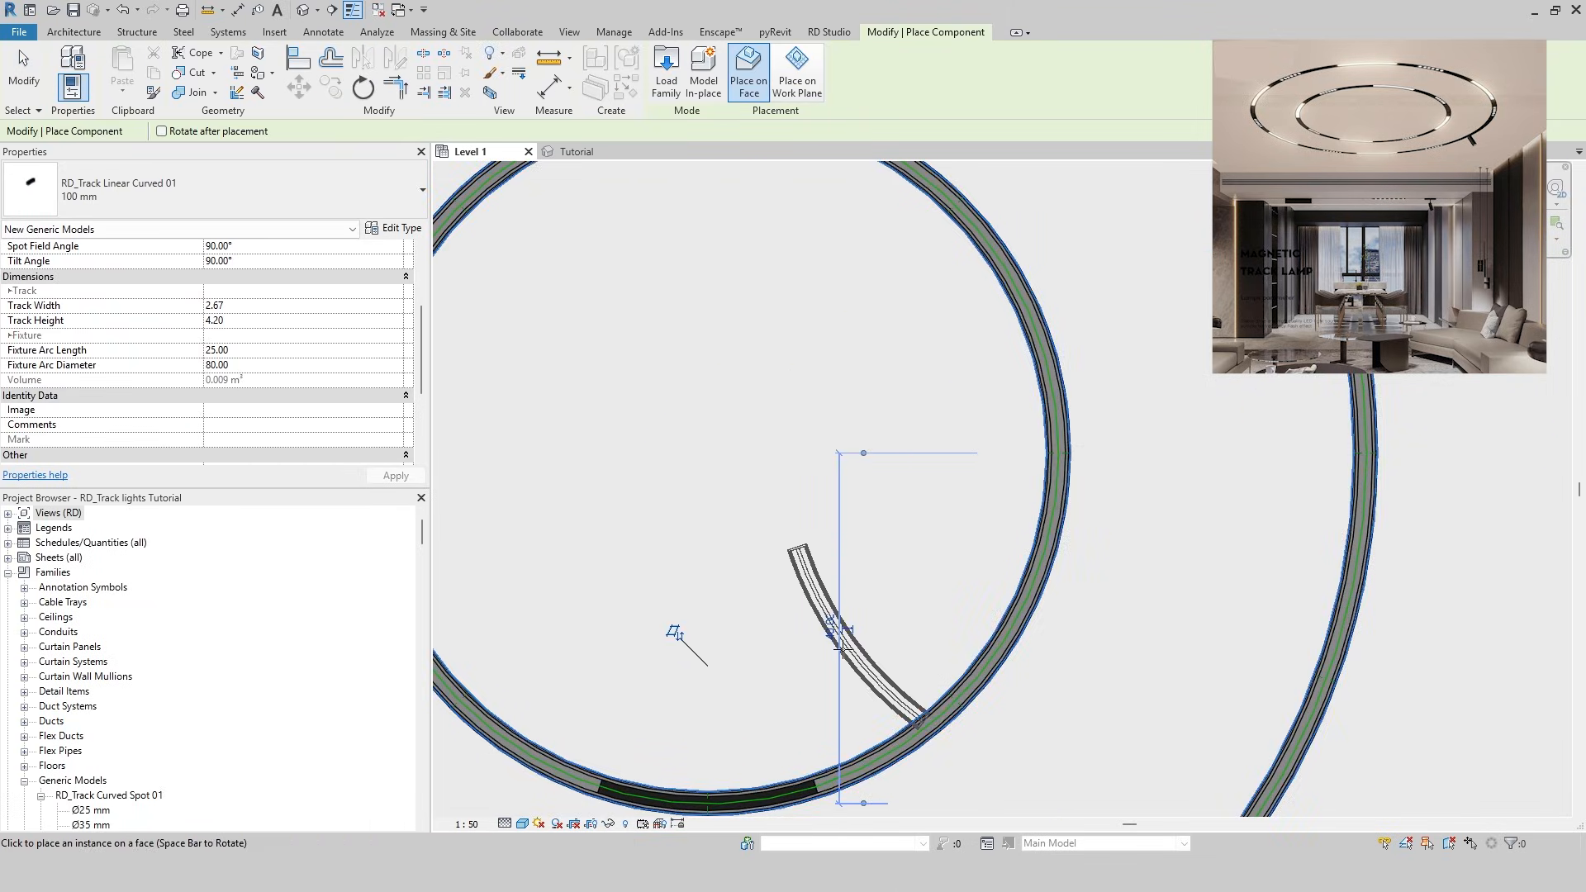
key("Escape")
left_click(813, 795)
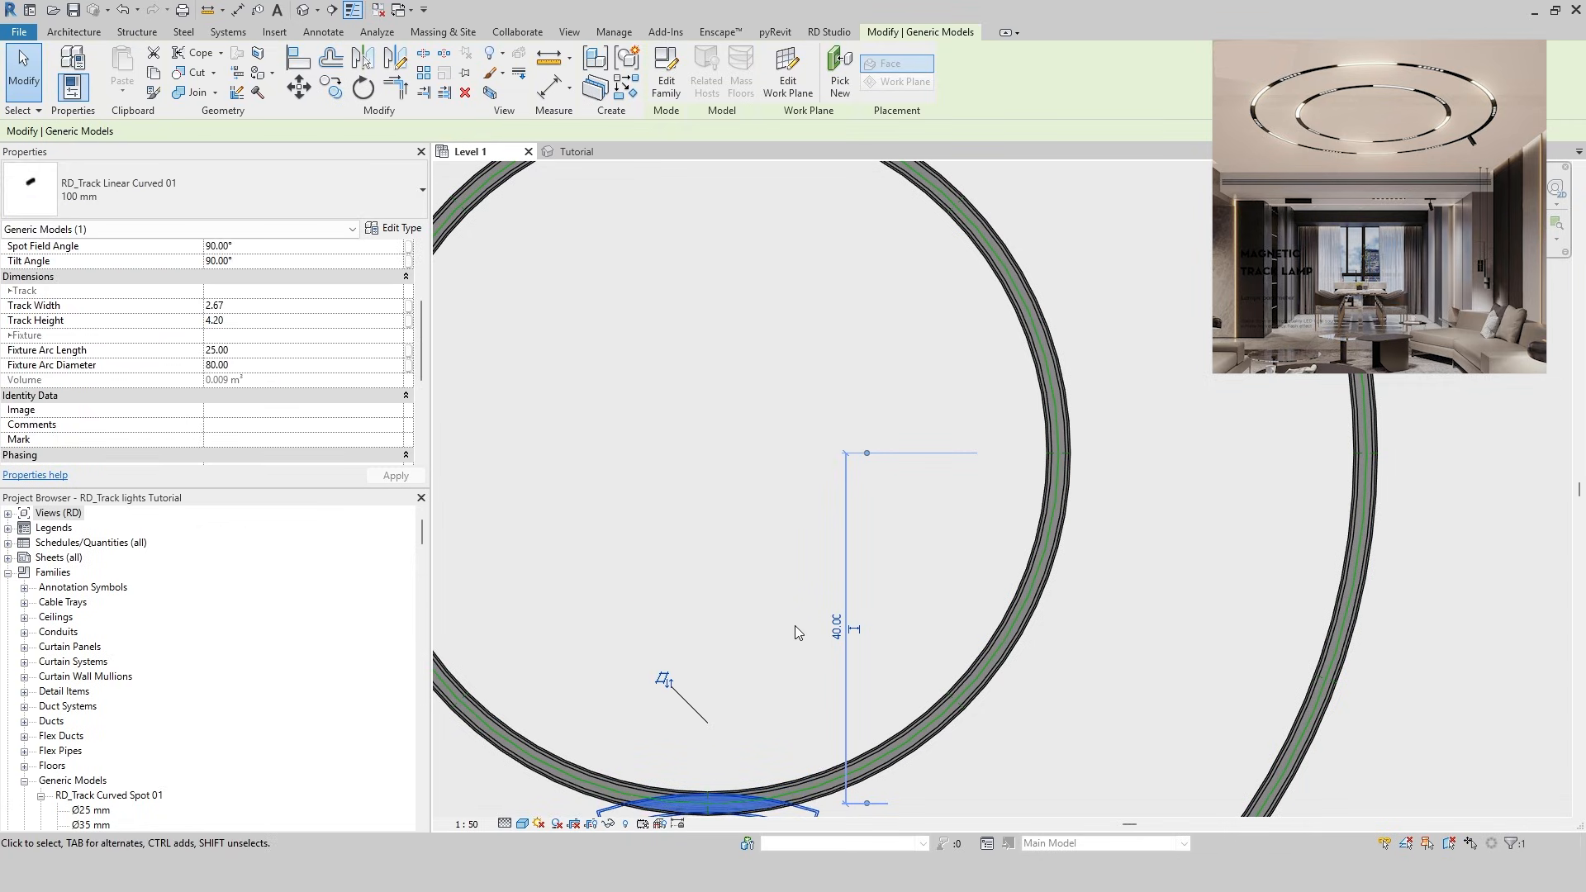
key("c")
key("s")
left_click(1057, 453)
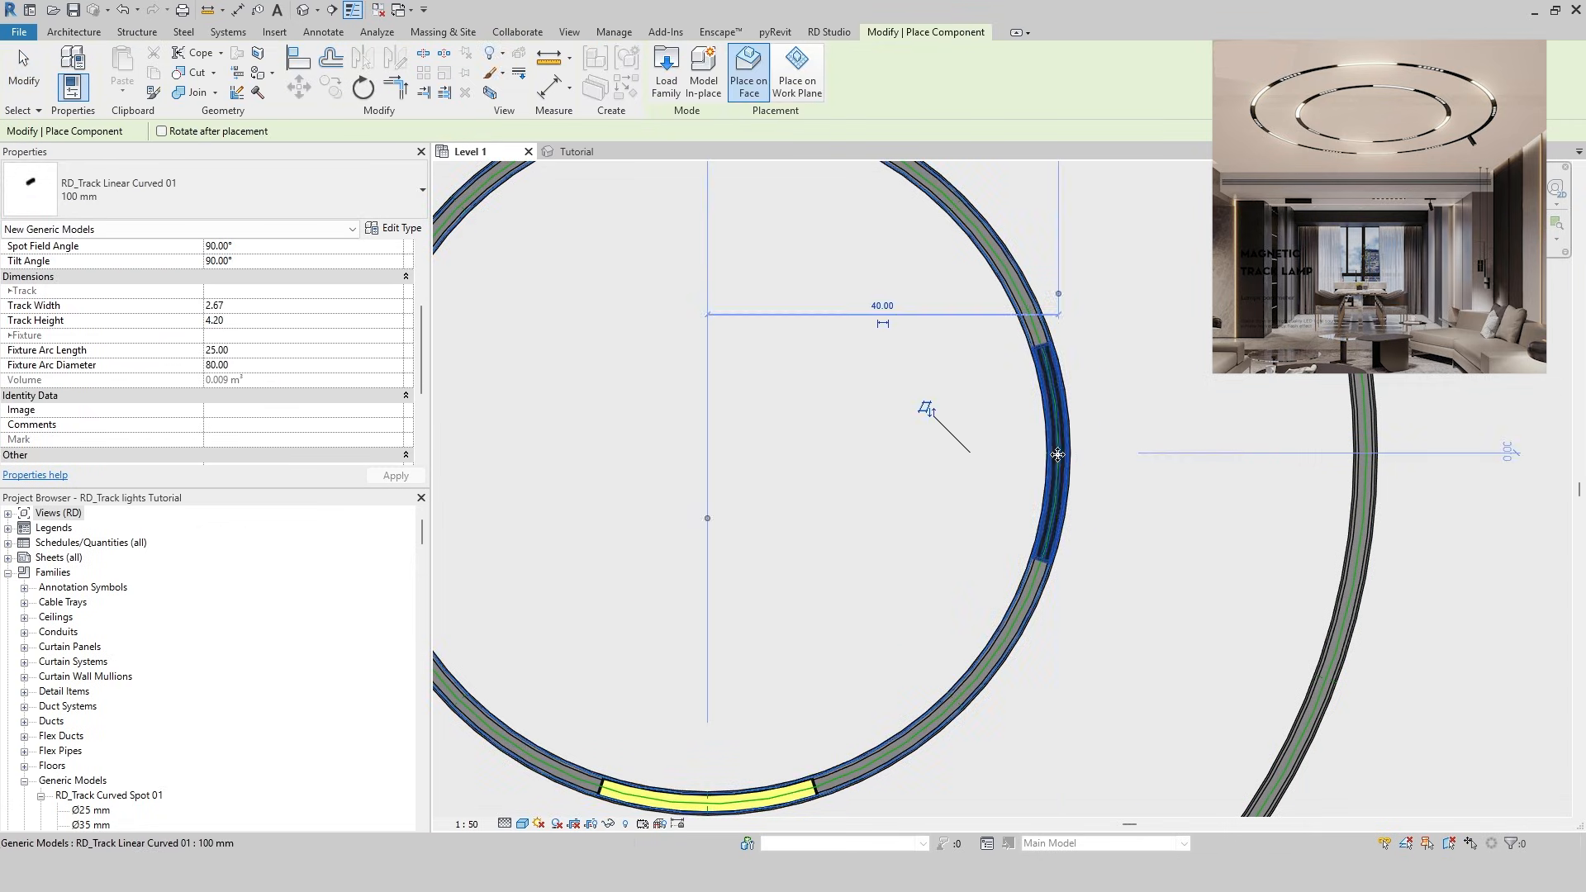
key("Escape")
left_click(1049, 351)
Place another RD_Track Linear Curved 01 fixture at the inner ring's left midpoint and rotate it through a full turn
key("c")
key("s")
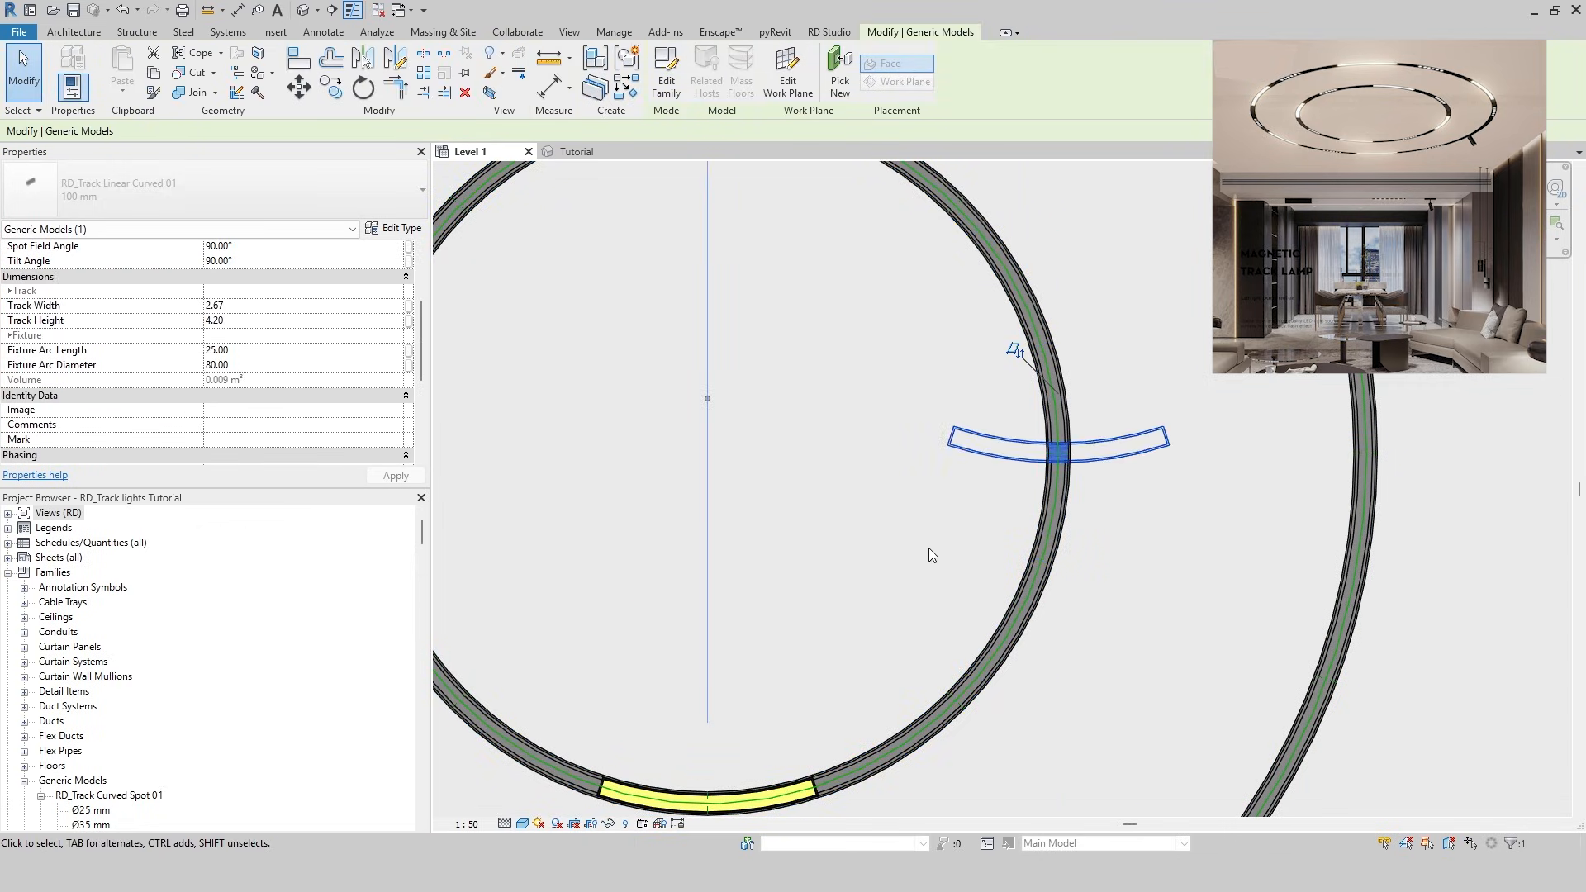
middle_click_drag(764, 450, 987, 463)
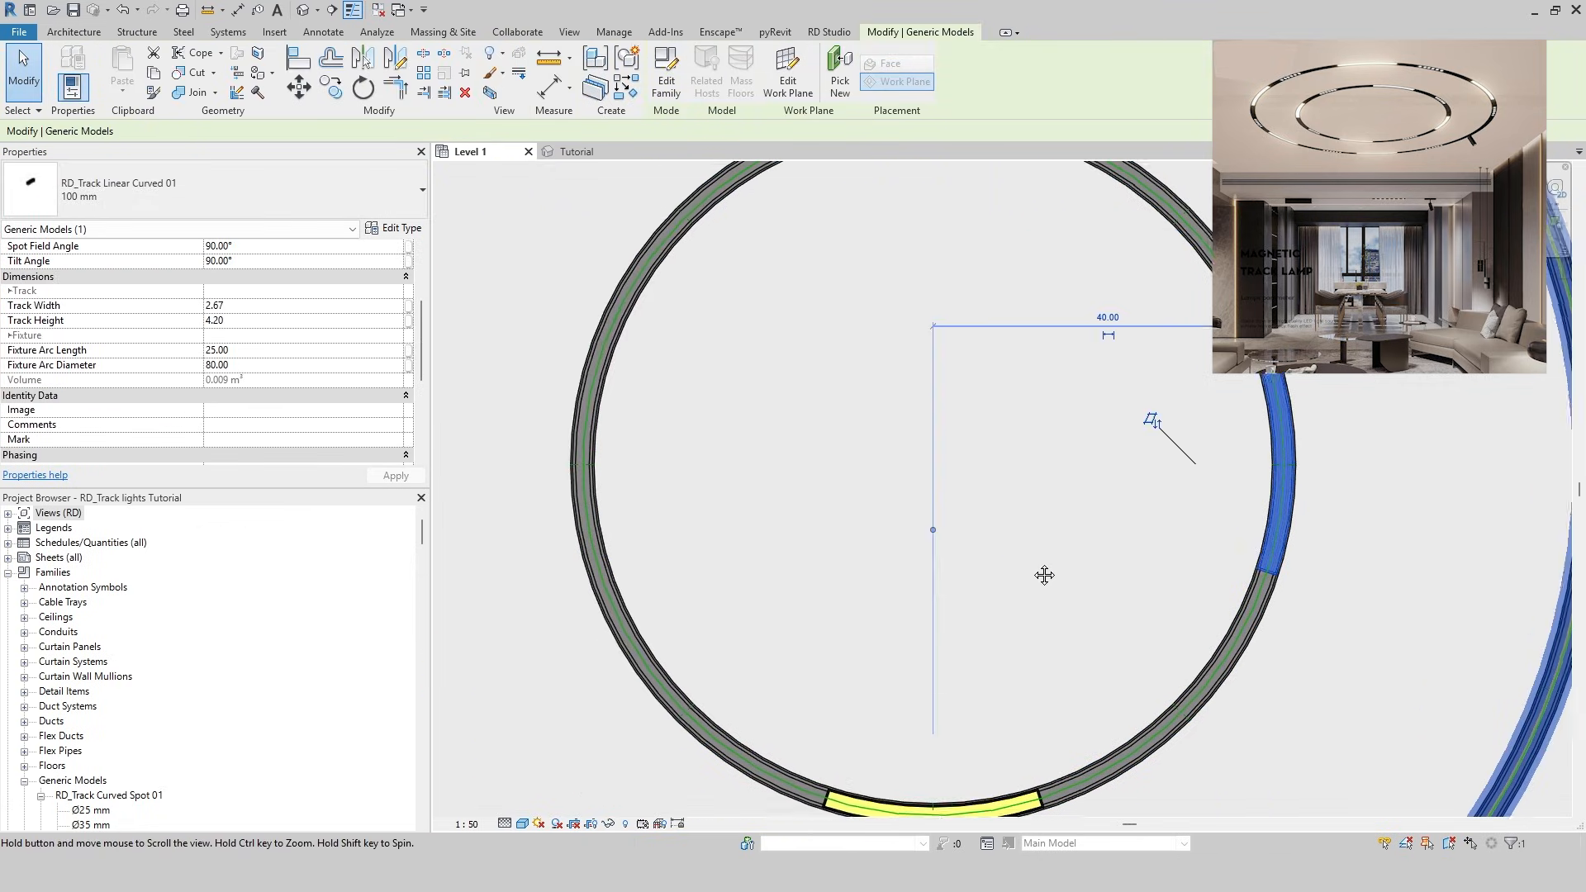
left_click(603, 476)
key("Escape")
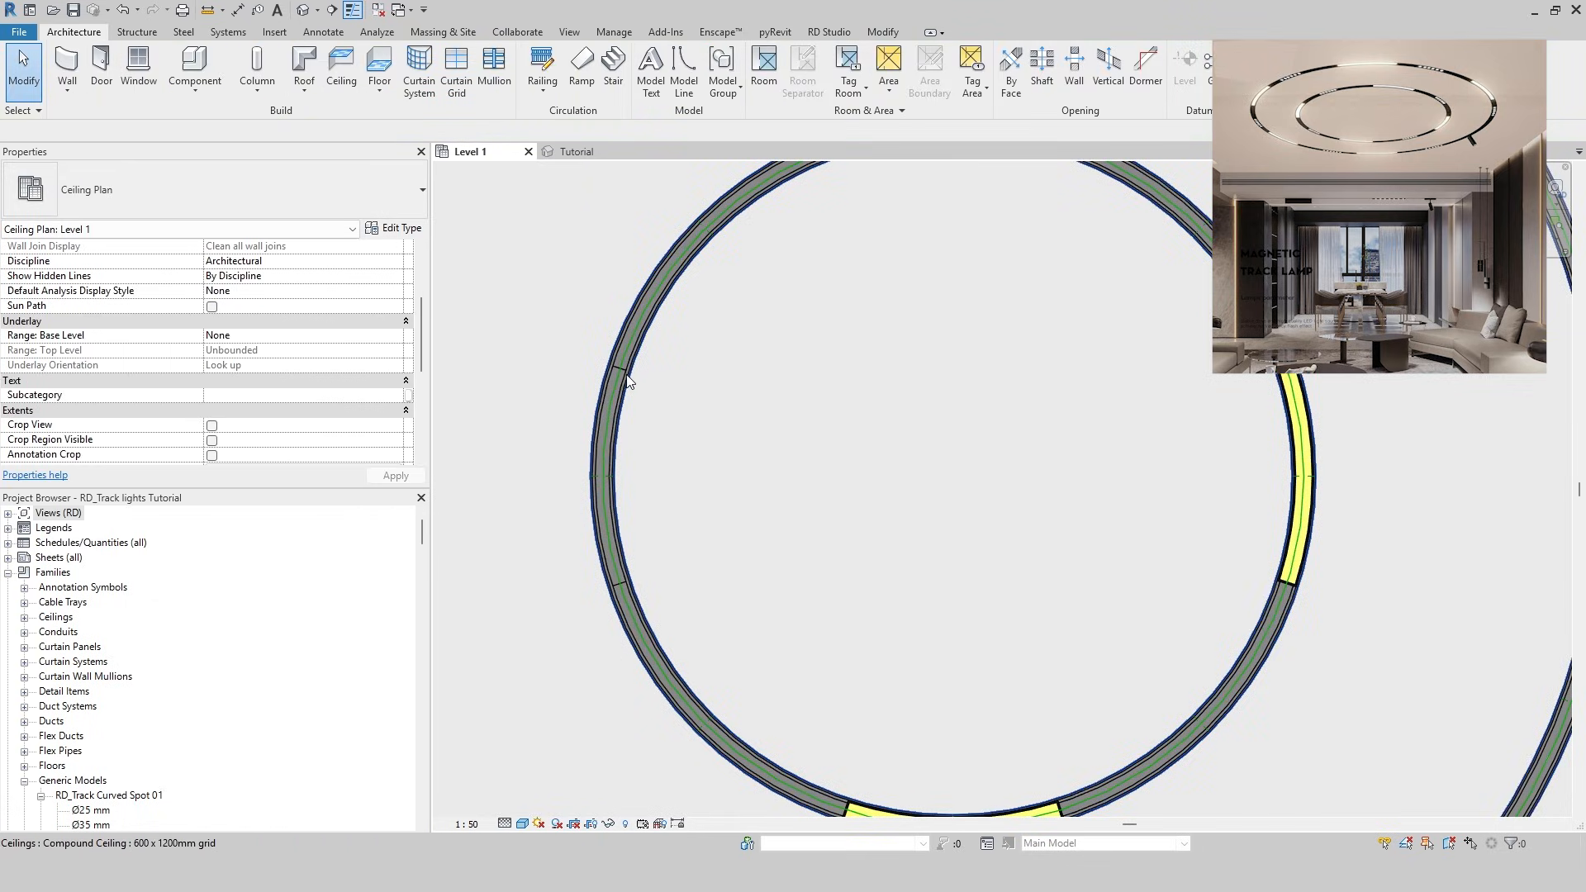
left_click(626, 378)
key("space")
key("space")
key("space")
key("space")
key("Escape")
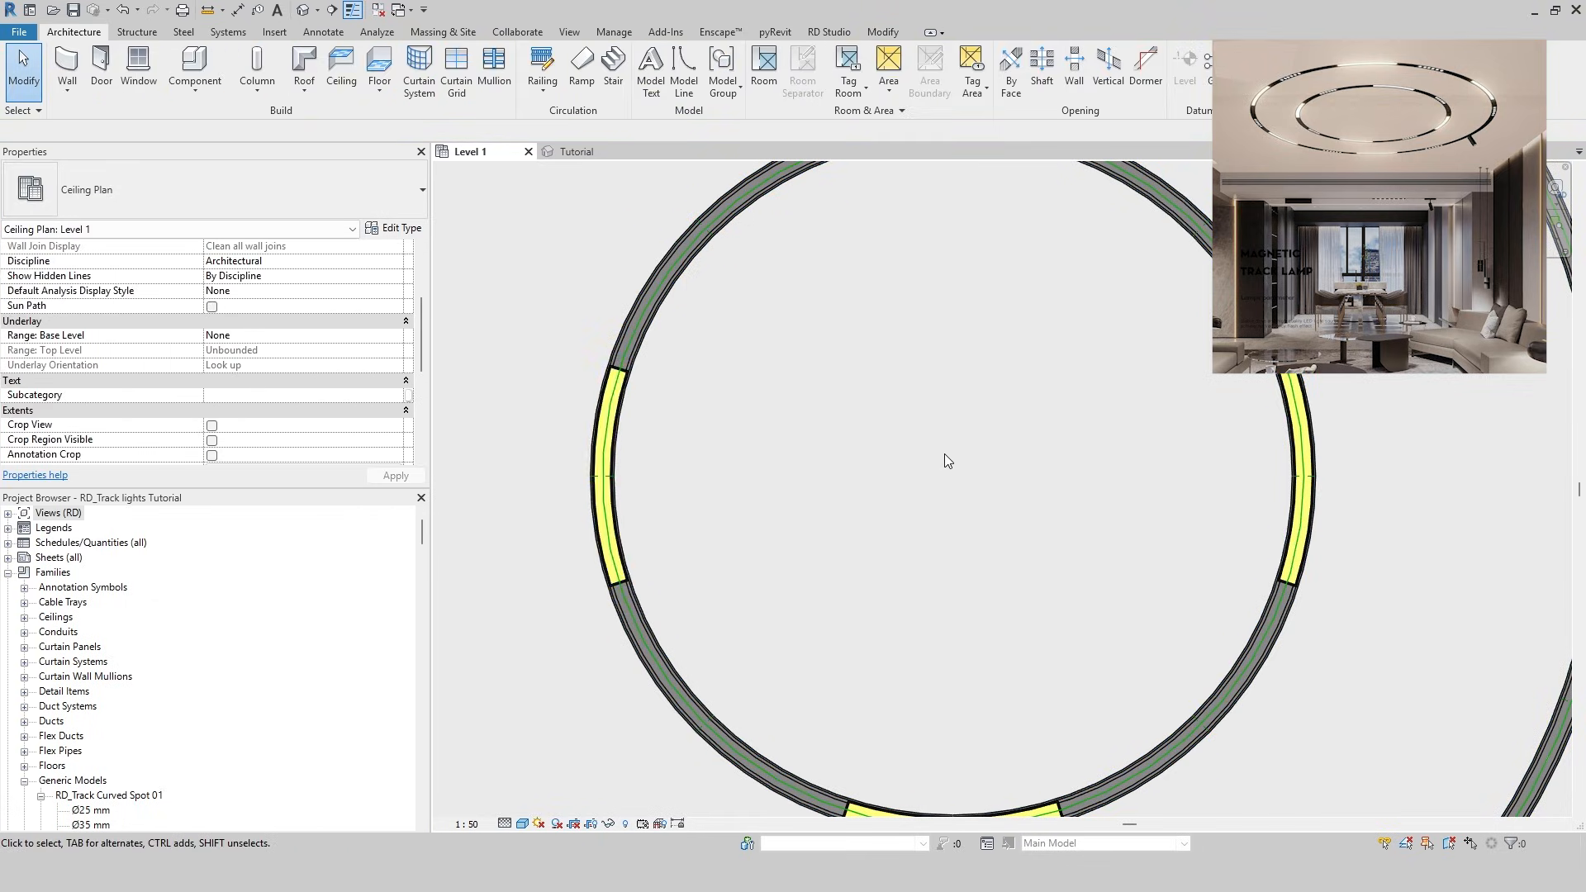
Place an RD_Track Linear Curved 02, 120 mm fixture with Fixture Arc Diameter 60 where the diagonal crosses the inner ring's upper-left arc, and rotate it
scroll(944, 453, "down", 2)
middle_click_drag(1044, 543, 982, 553)
scroll(696, 248, "up", 2)
key("c")
key("m")
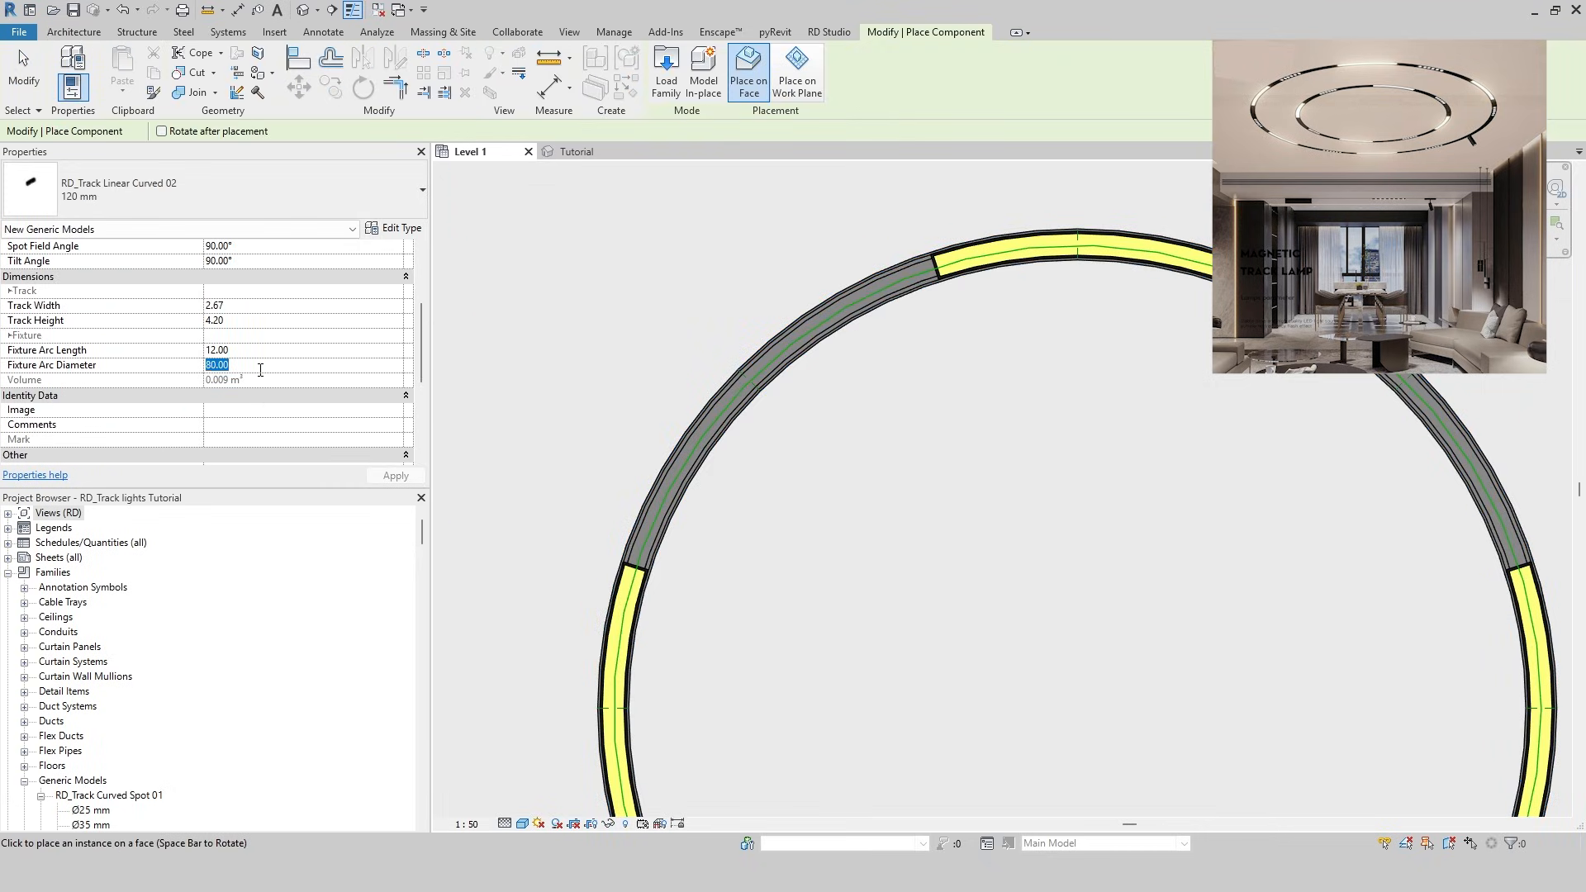
type("60")
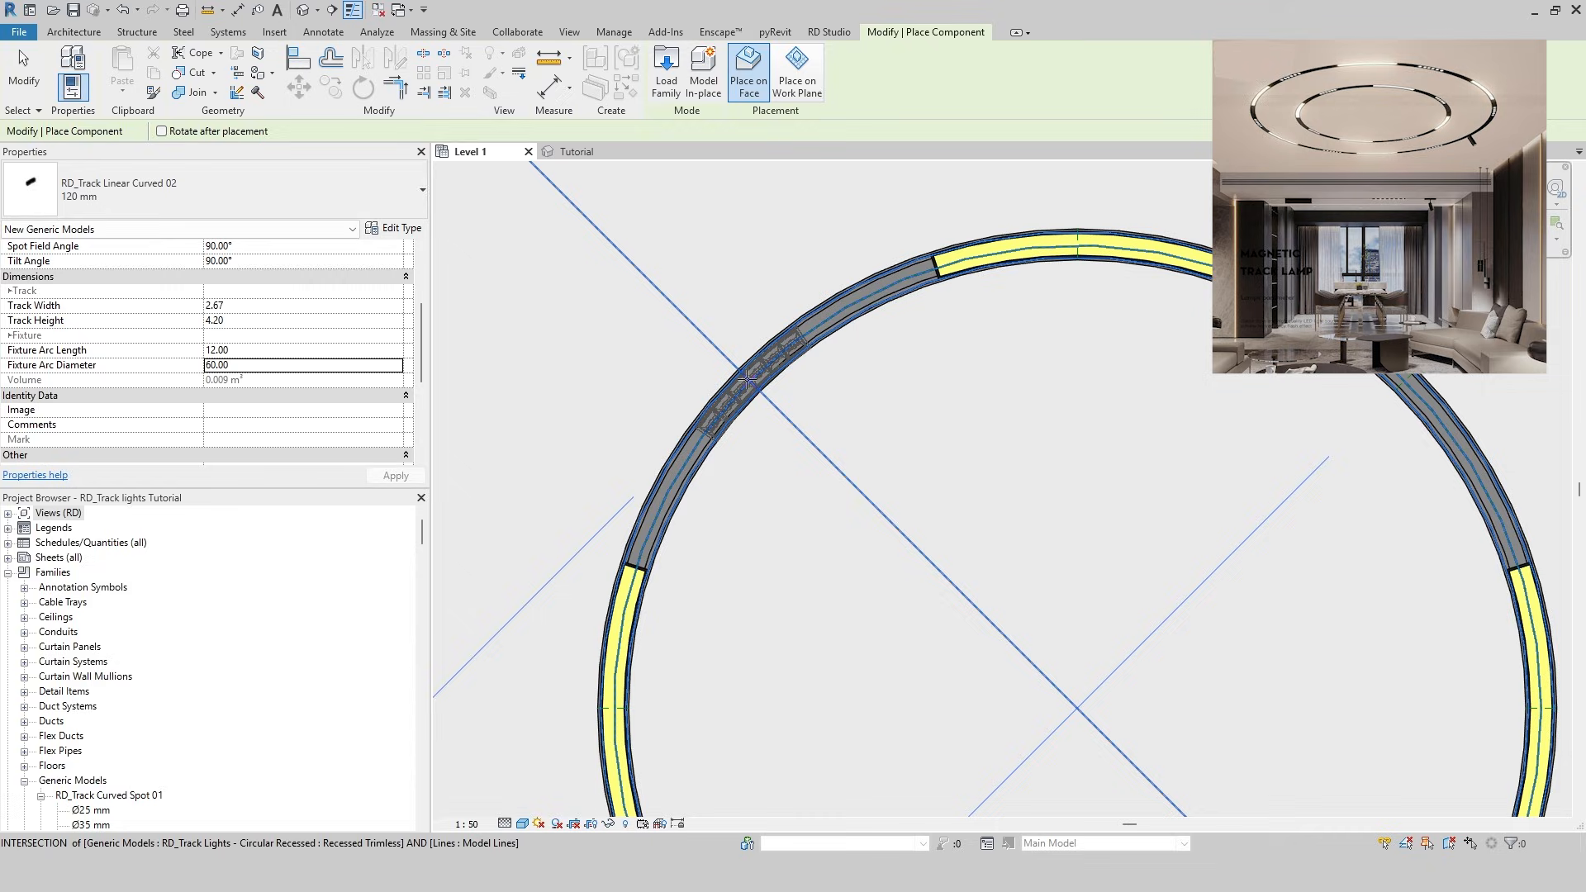
left_click(749, 376)
key("Escape")
left_click(753, 371)
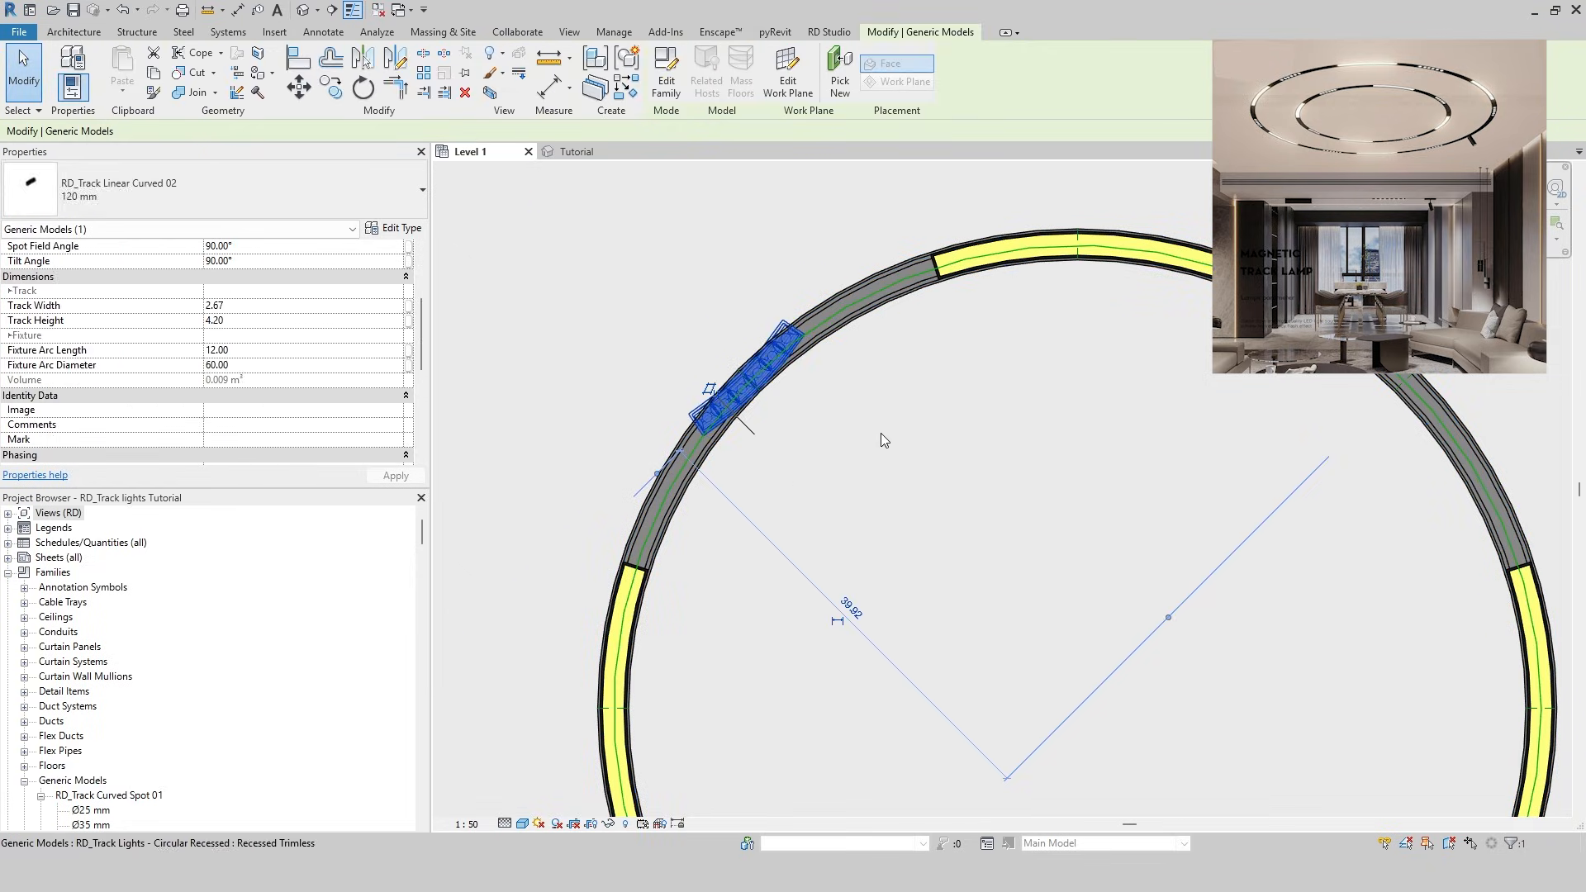
key("space")
key("space")
Create a similar 120 mm curved spot fixture where the diagonal crosses the inner ring's upper-right arc, aligned with the ring
scroll(1115, 466, "down", 2)
middle_click_drag(1115, 467, 830, 457)
key("c")
key("s")
scroll(1032, 387, "up", 3)
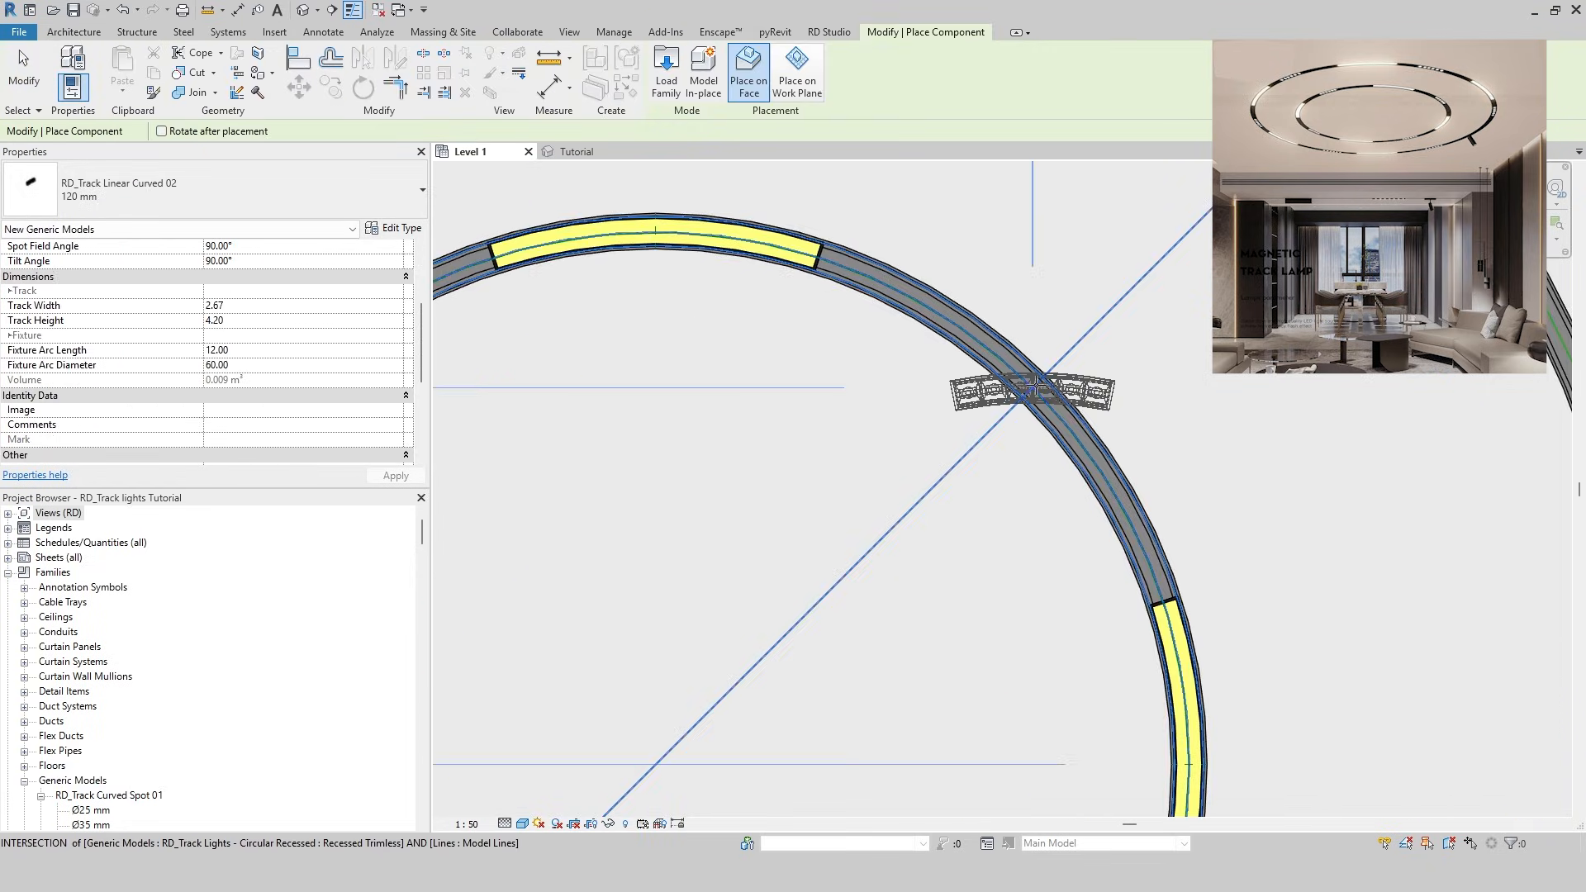
left_click(1033, 385)
key("Escape")
left_click(977, 334)
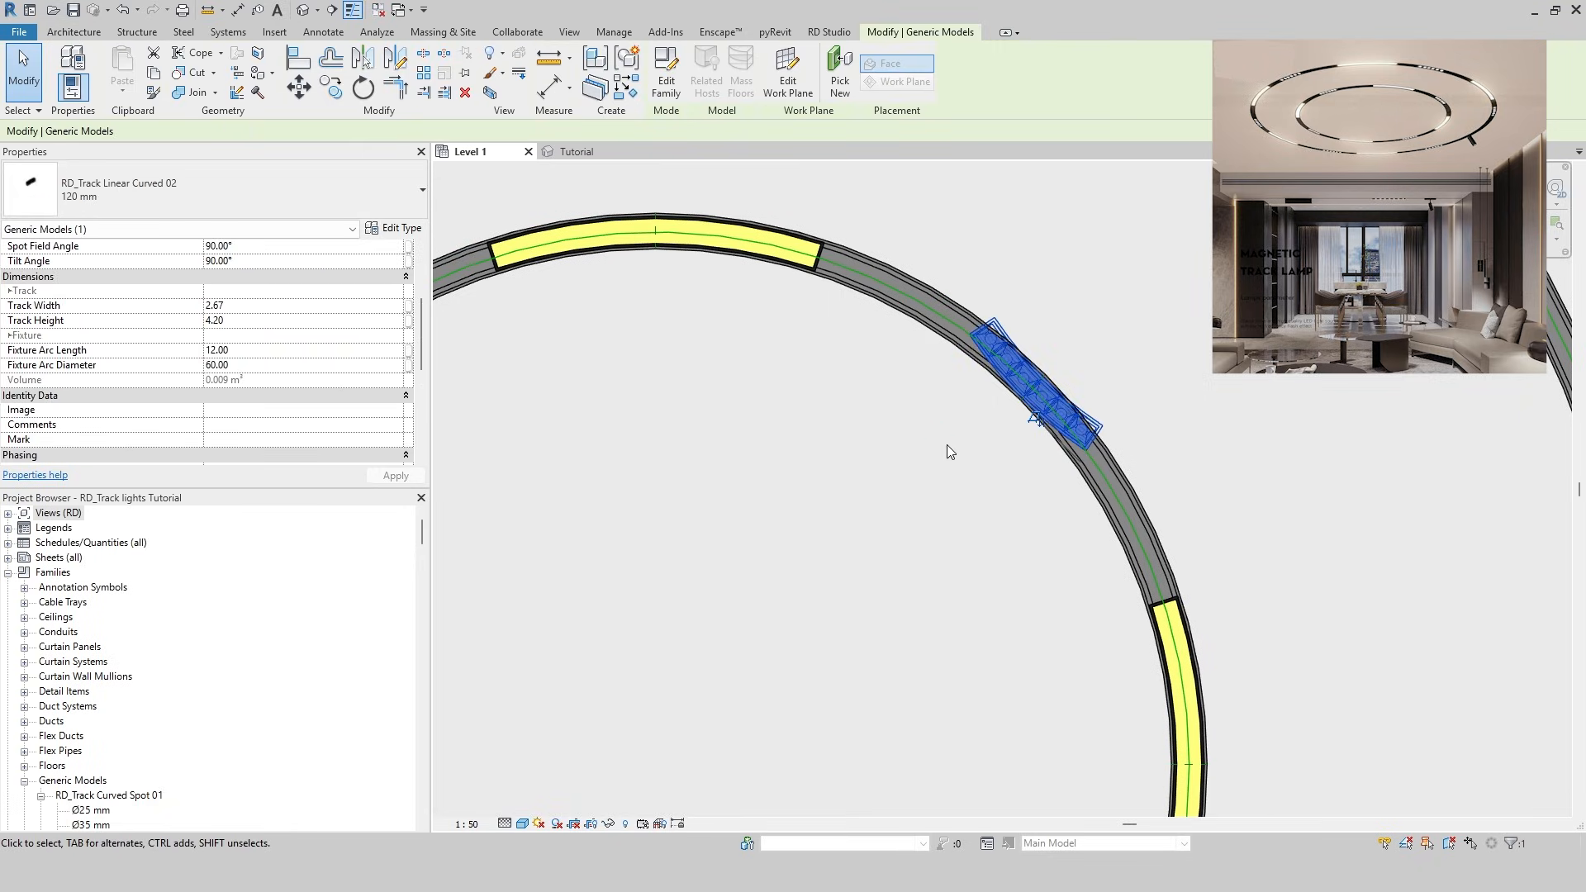
Add a matching 120 mm curved spot fixture where the diagonal crosses the inner ring's lower-left arc, aligned with the track
scroll(930, 523, "down", 2)
key("c")
key("s")
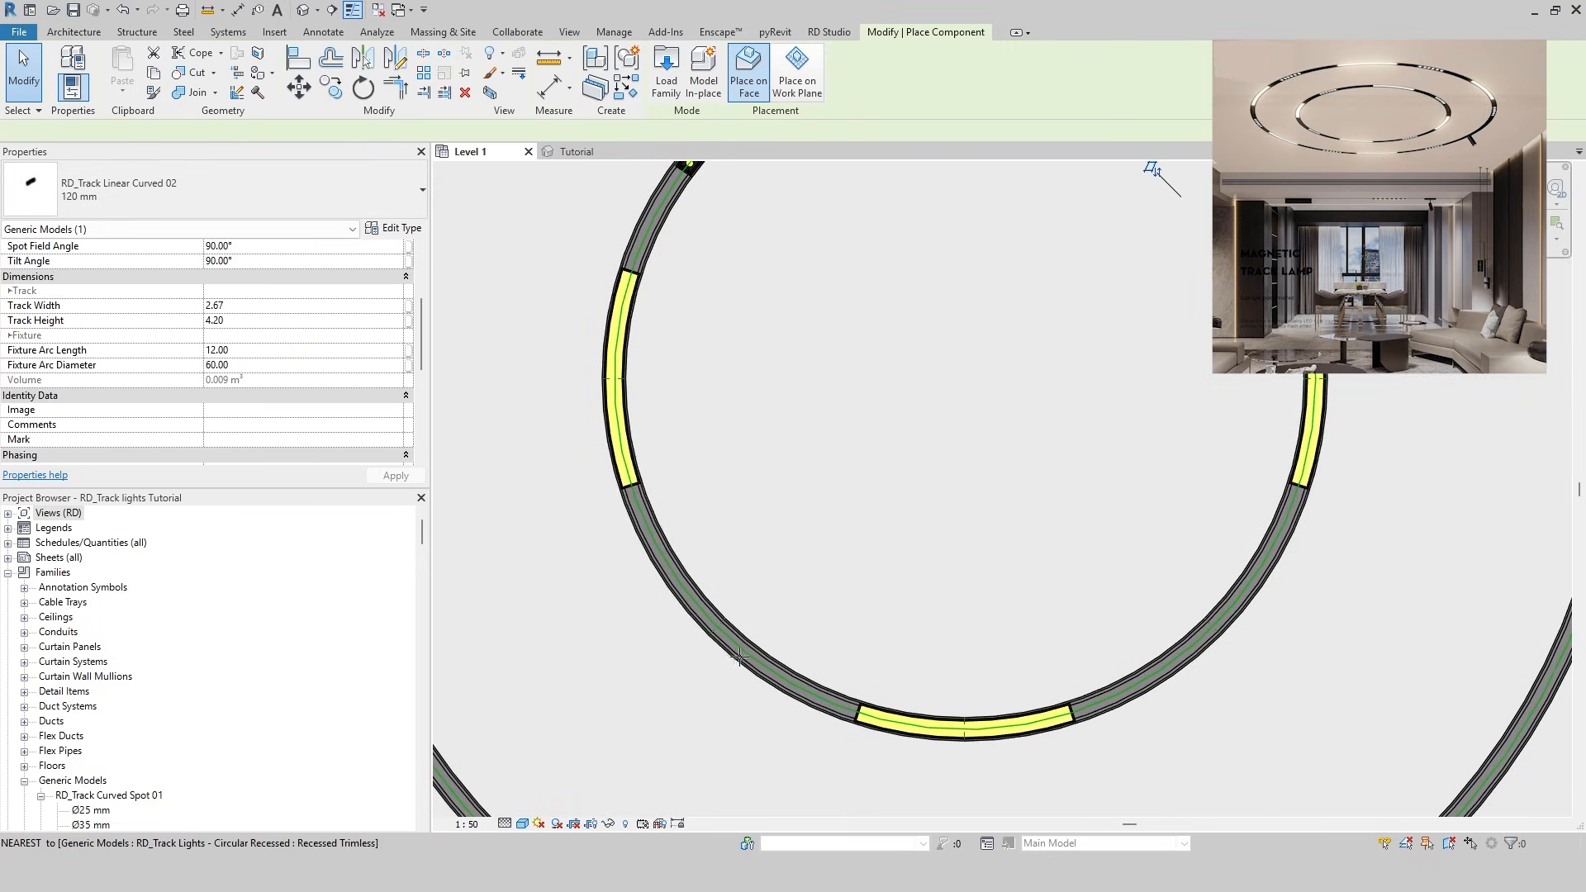
scroll(719, 630, "up", 3)
left_click(719, 629)
key("Escape")
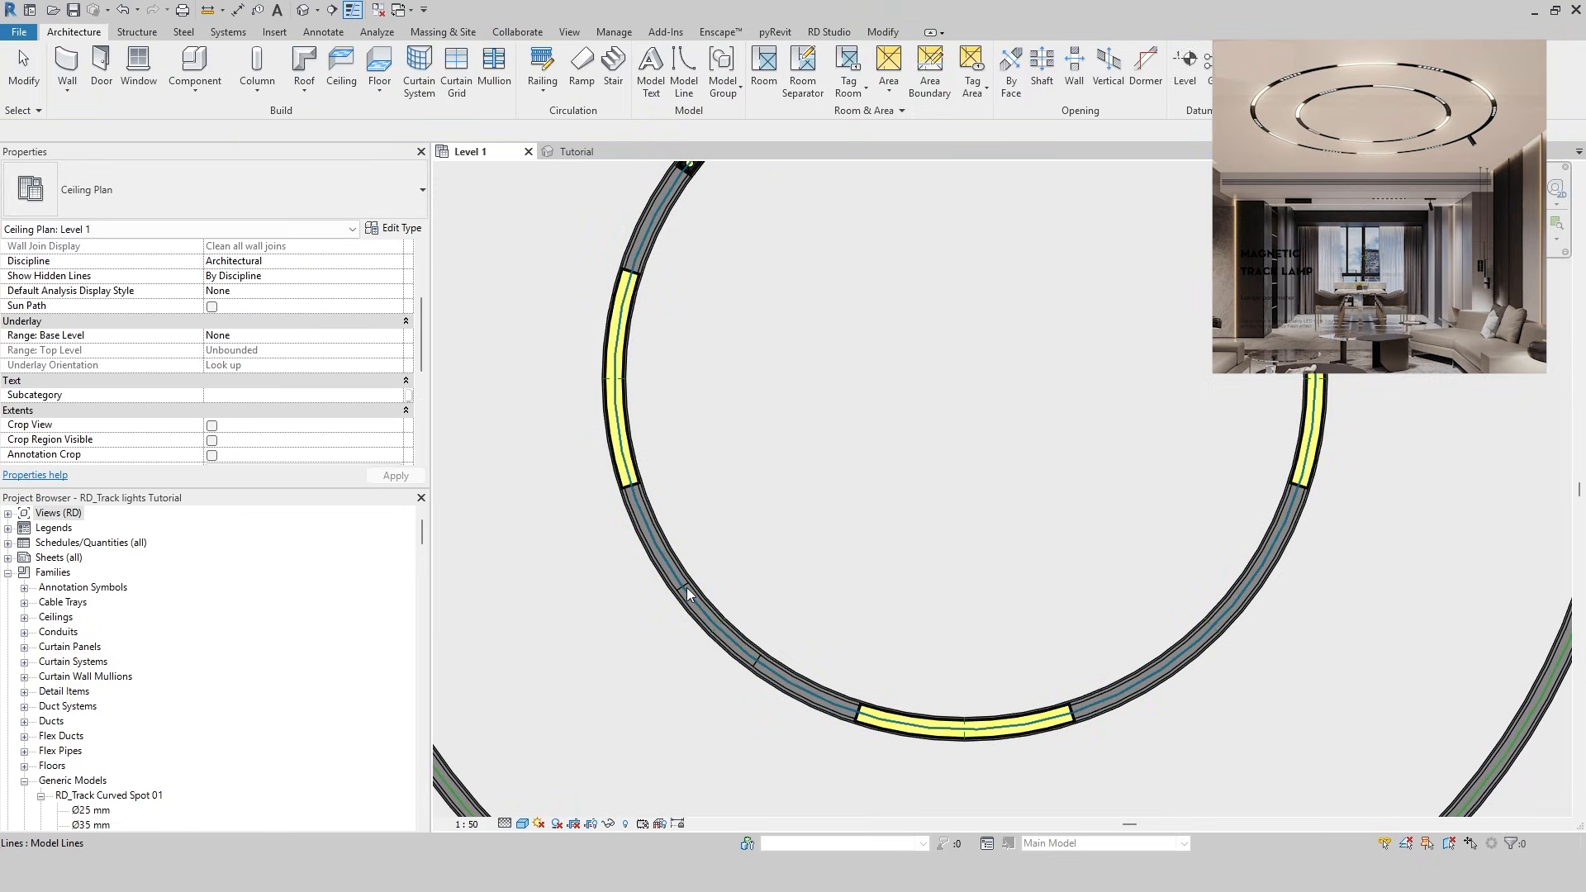
left_click(712, 626)
Add a matching 120 mm curved spot fixture where the diagonal crosses the inner ring's lower-right arc, aligned with the track
middle_click_drag(963, 538, 853, 545)
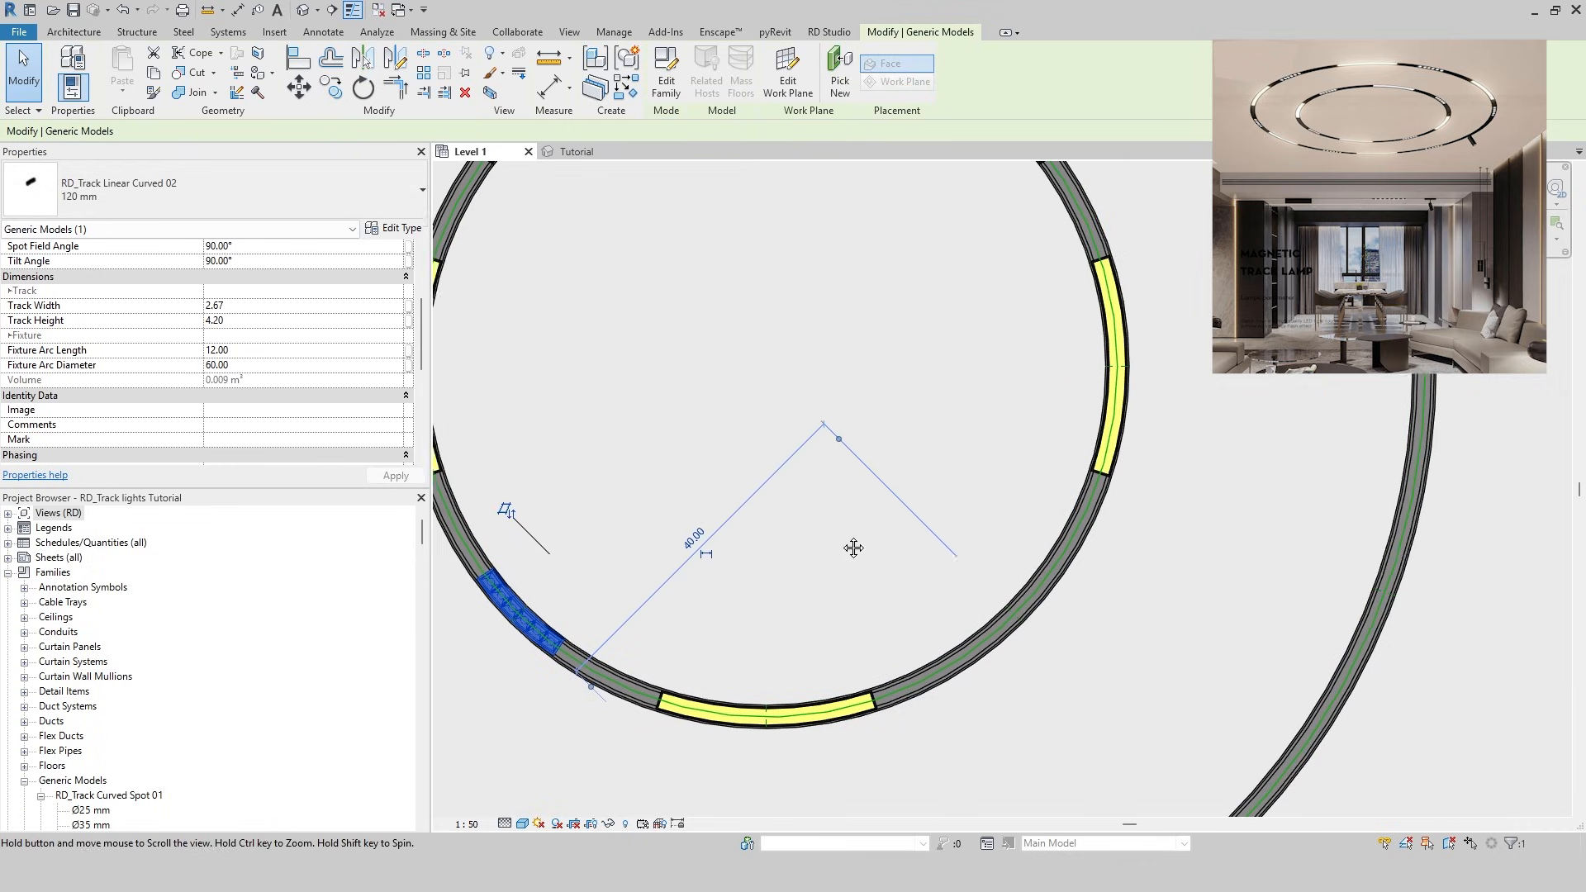
key("c")
key("s")
left_click(1012, 614)
key("Escape")
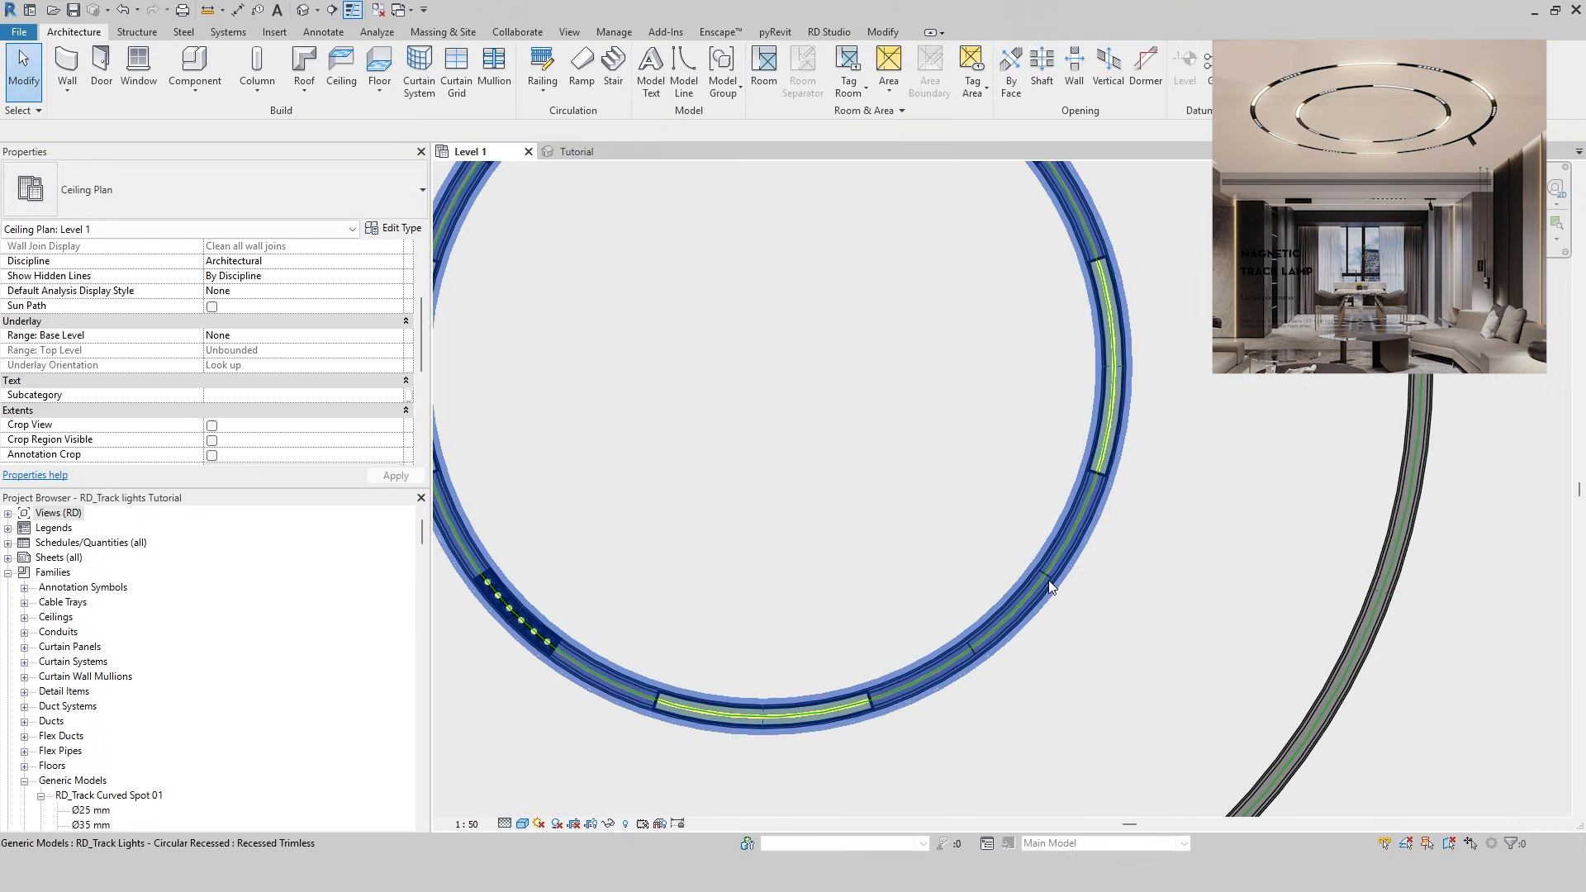
left_click(1011, 617)
key("Escape")
Create a fixture similar to the inner ring's top one, with Fixture Arc Length 30 and Fixture Arc Diameter 150, at the outer ring's top midpoint
scroll(1191, 499, "down", 3)
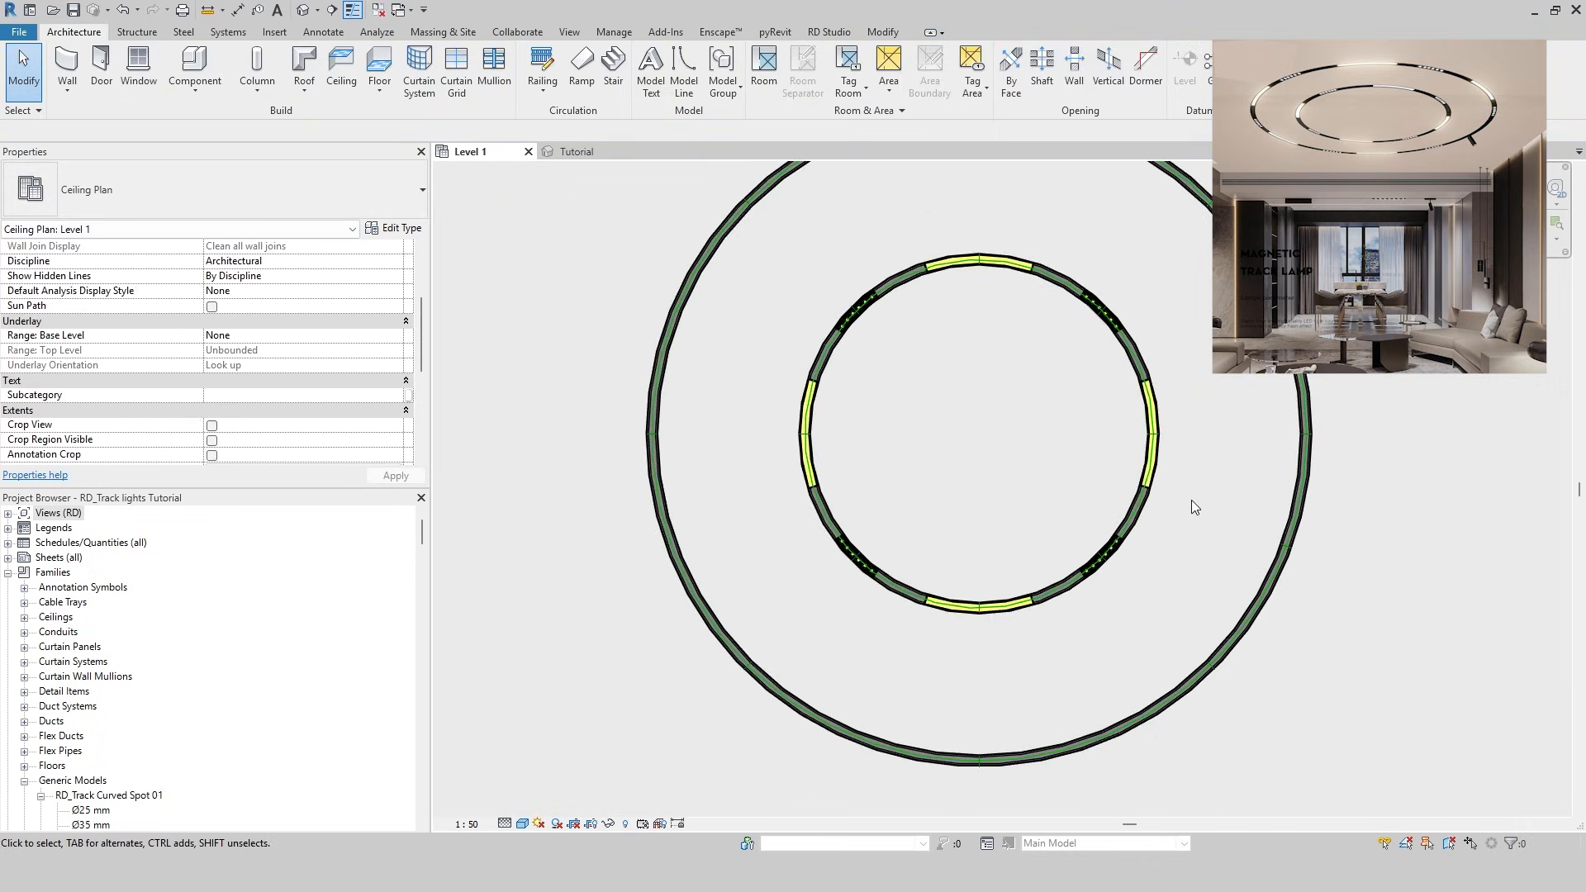
middle_click_drag(1191, 498, 1080, 799)
scroll(870, 545, "up", 2)
left_click(859, 575)
key("c")
key("s")
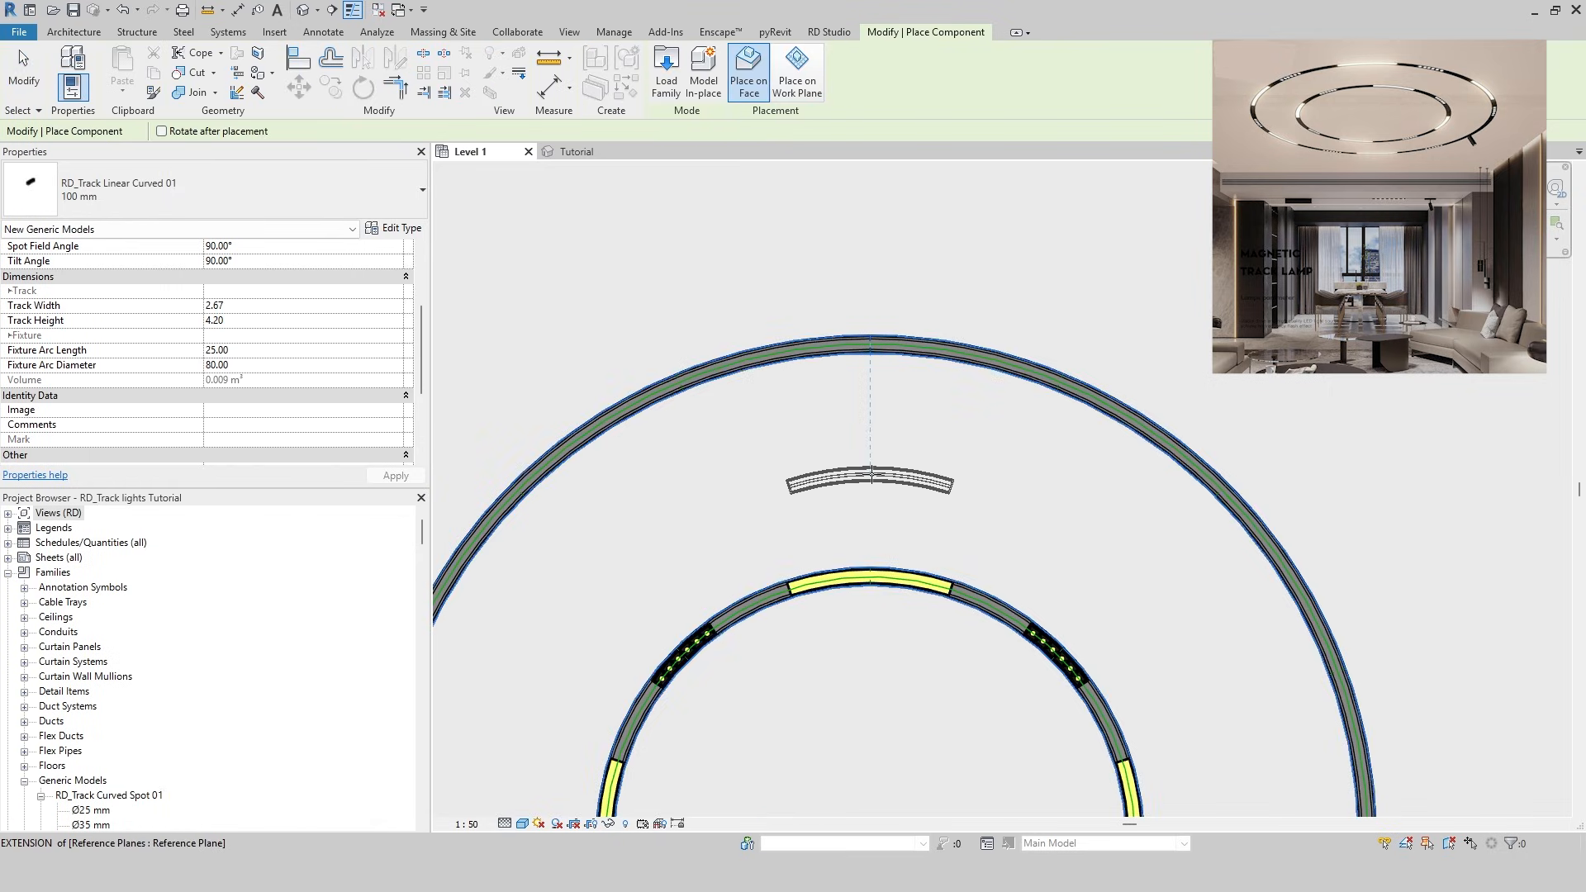
left_click(268, 349)
type("30")
left_click(285, 366)
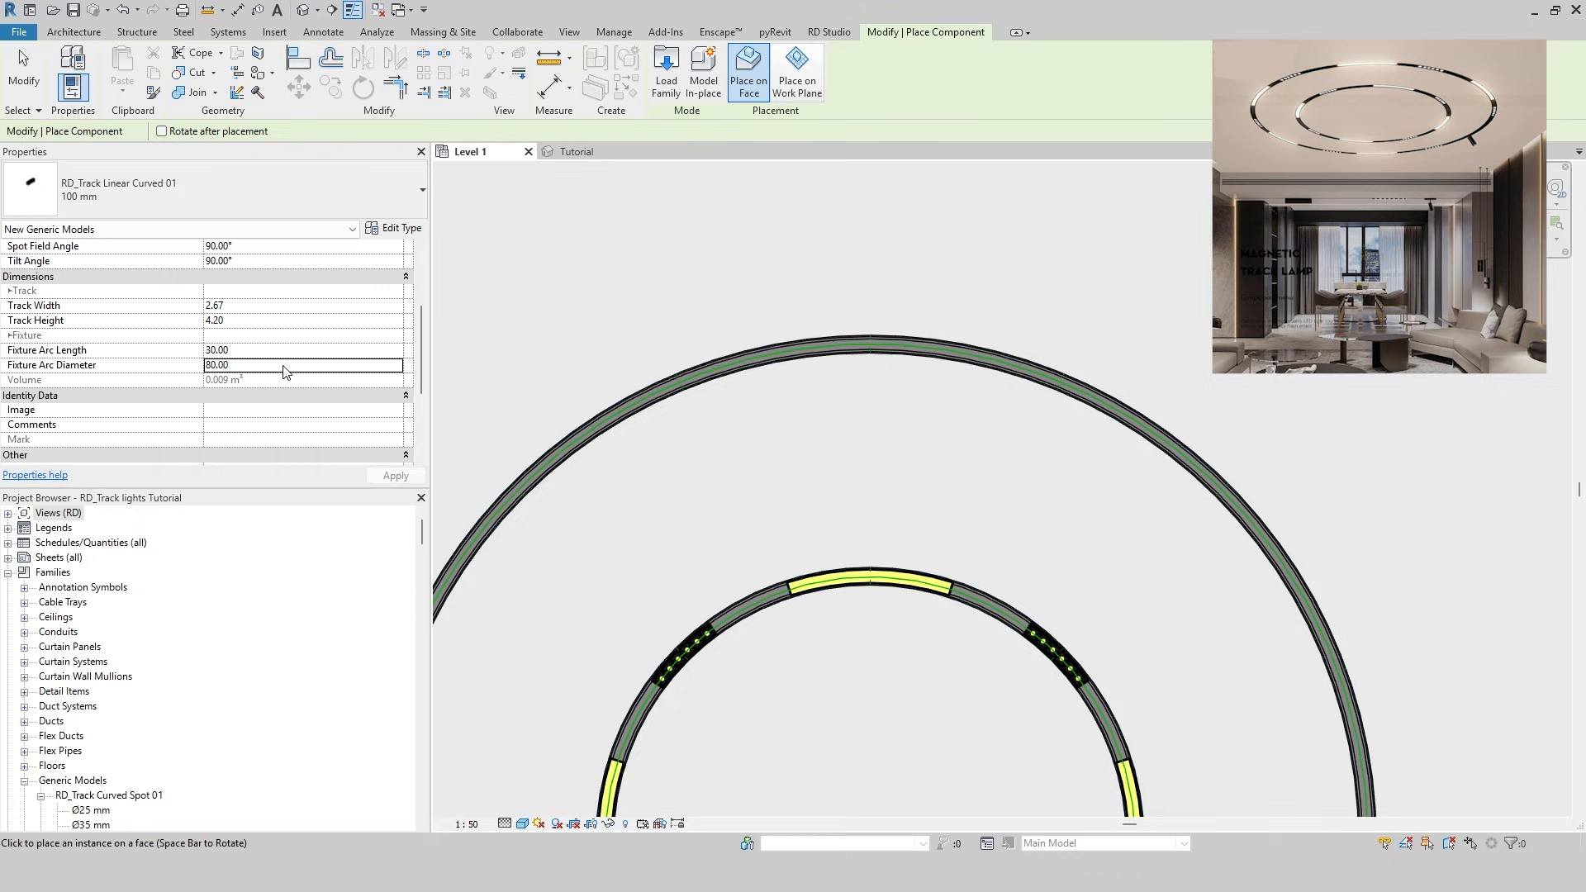
type("15")
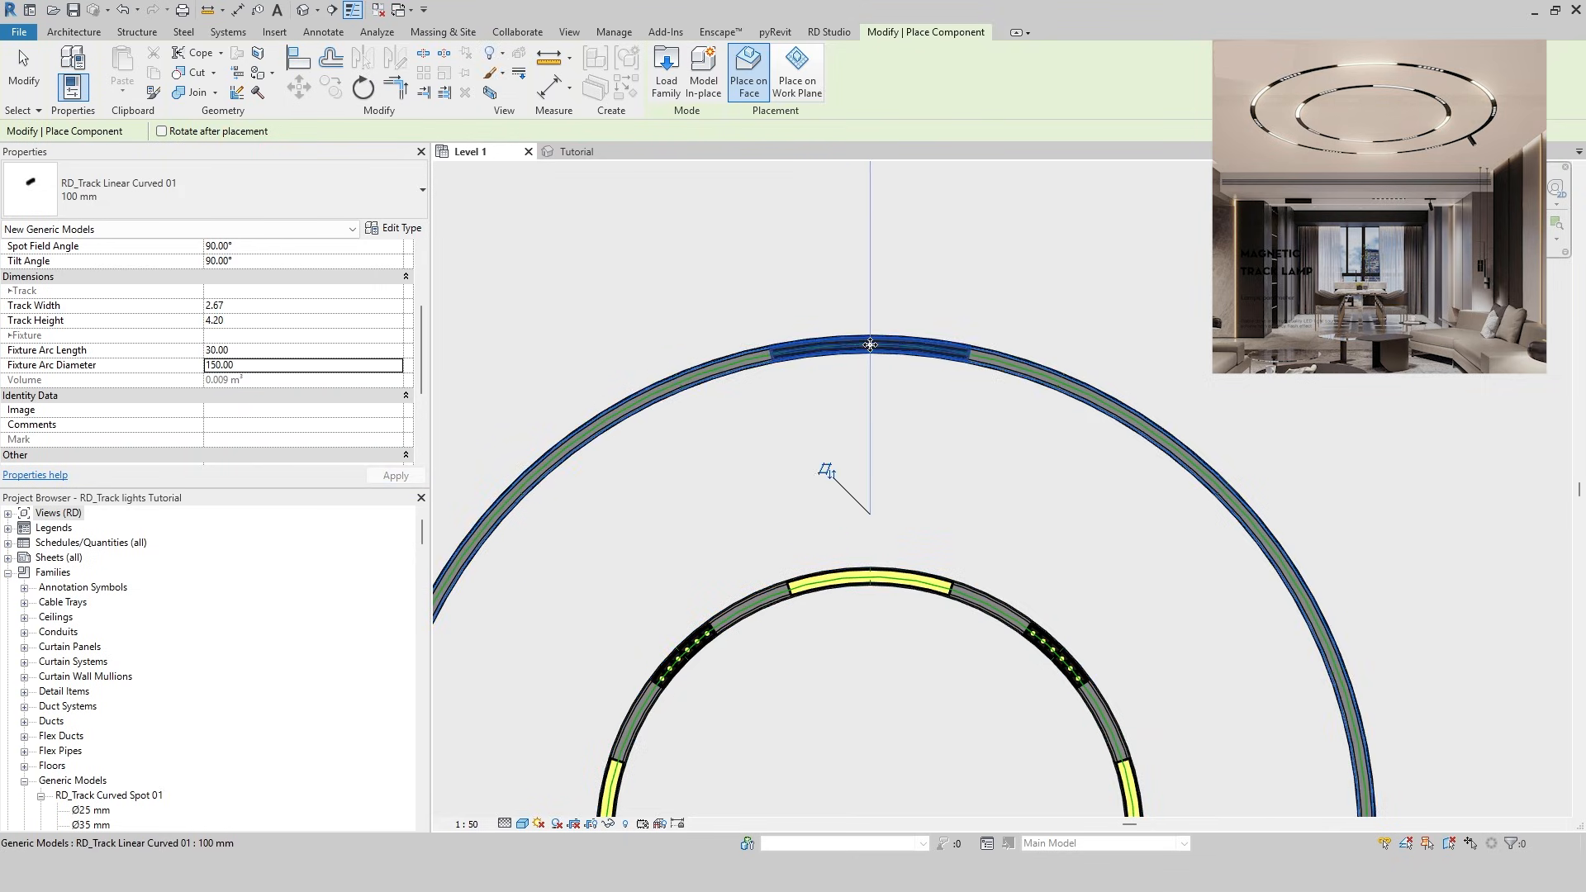
key("Escape")
key("Escape")
left_click(775, 370)
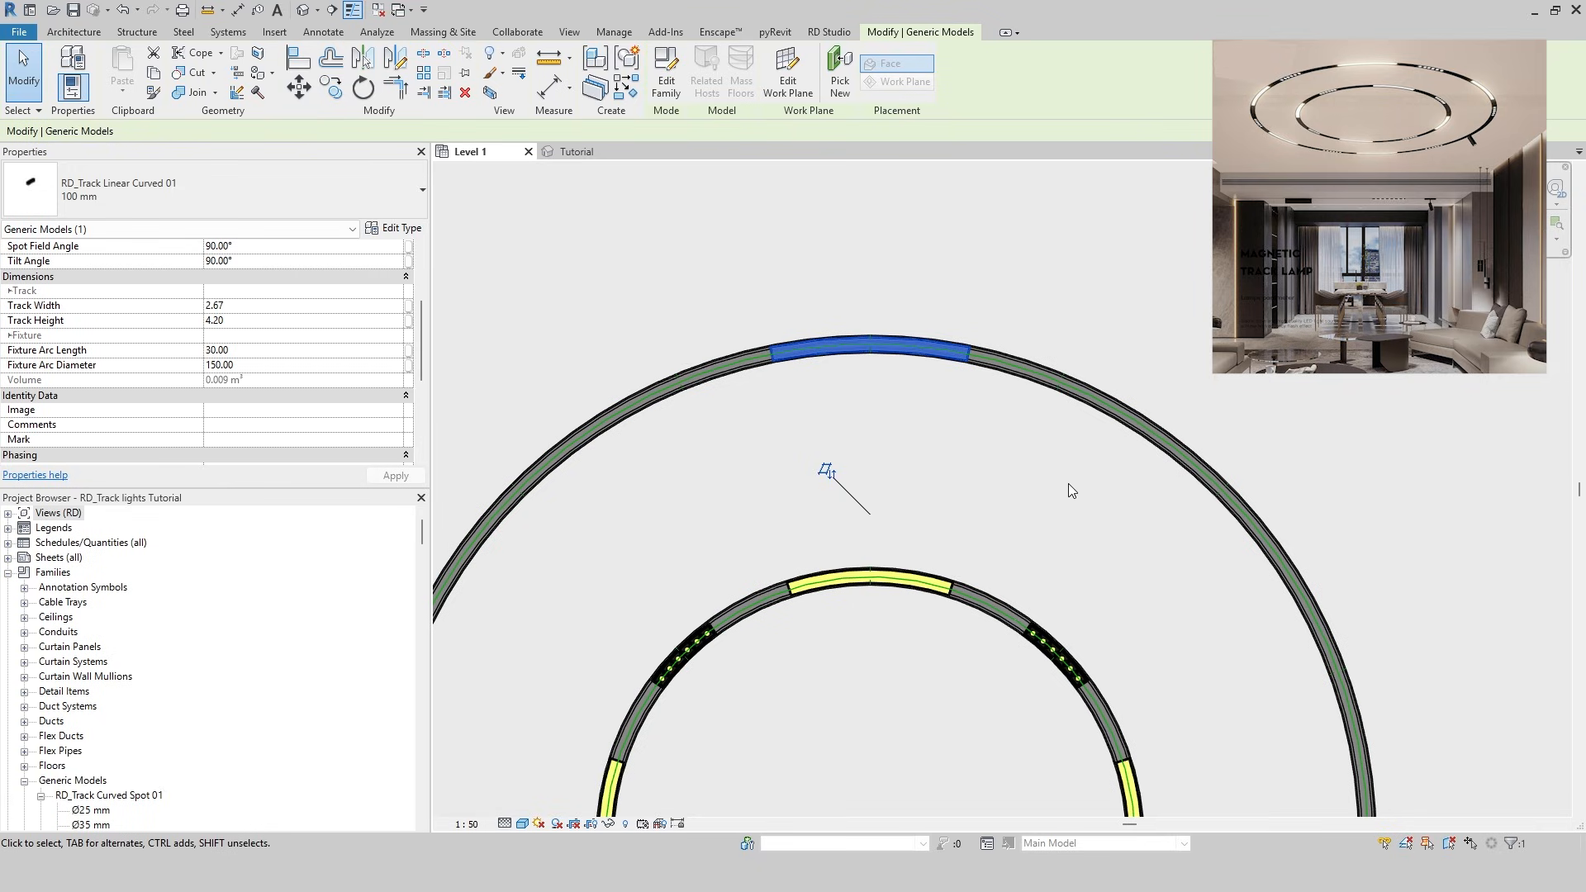
Create a similar fixture from the outer ring's top one and place it where the diagonal crosses the ring's upper-left arc, following the curve
scroll(1068, 527, "down", 3)
middle_click_drag(1069, 527, 955, 301)
key("Escape")
left_click(874, 184)
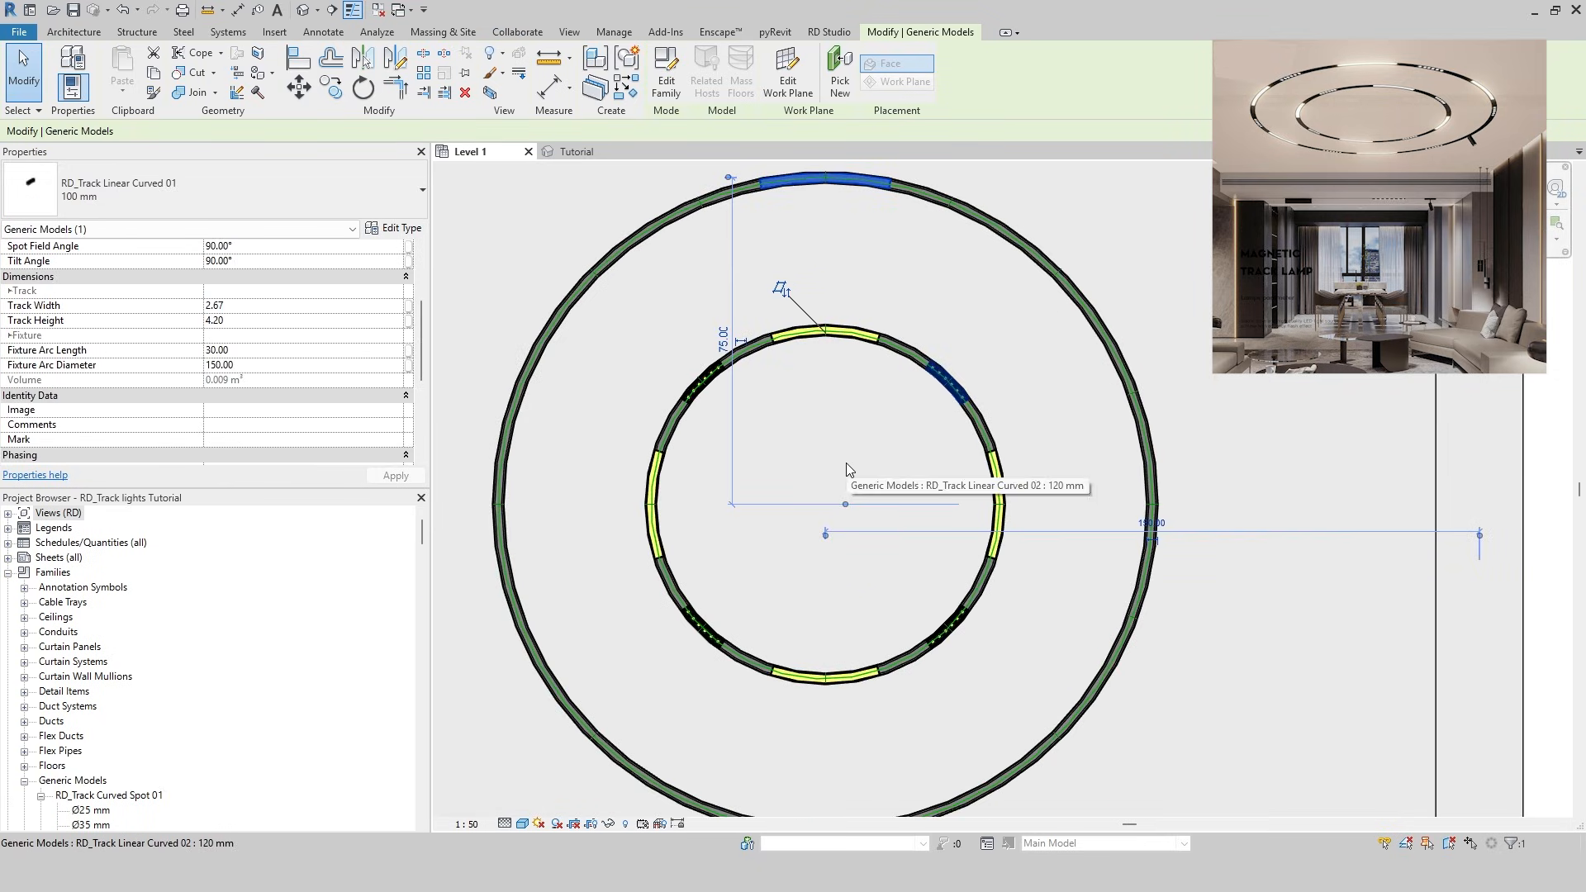
key("c")
key("s")
scroll(628, 322, "up", 3)
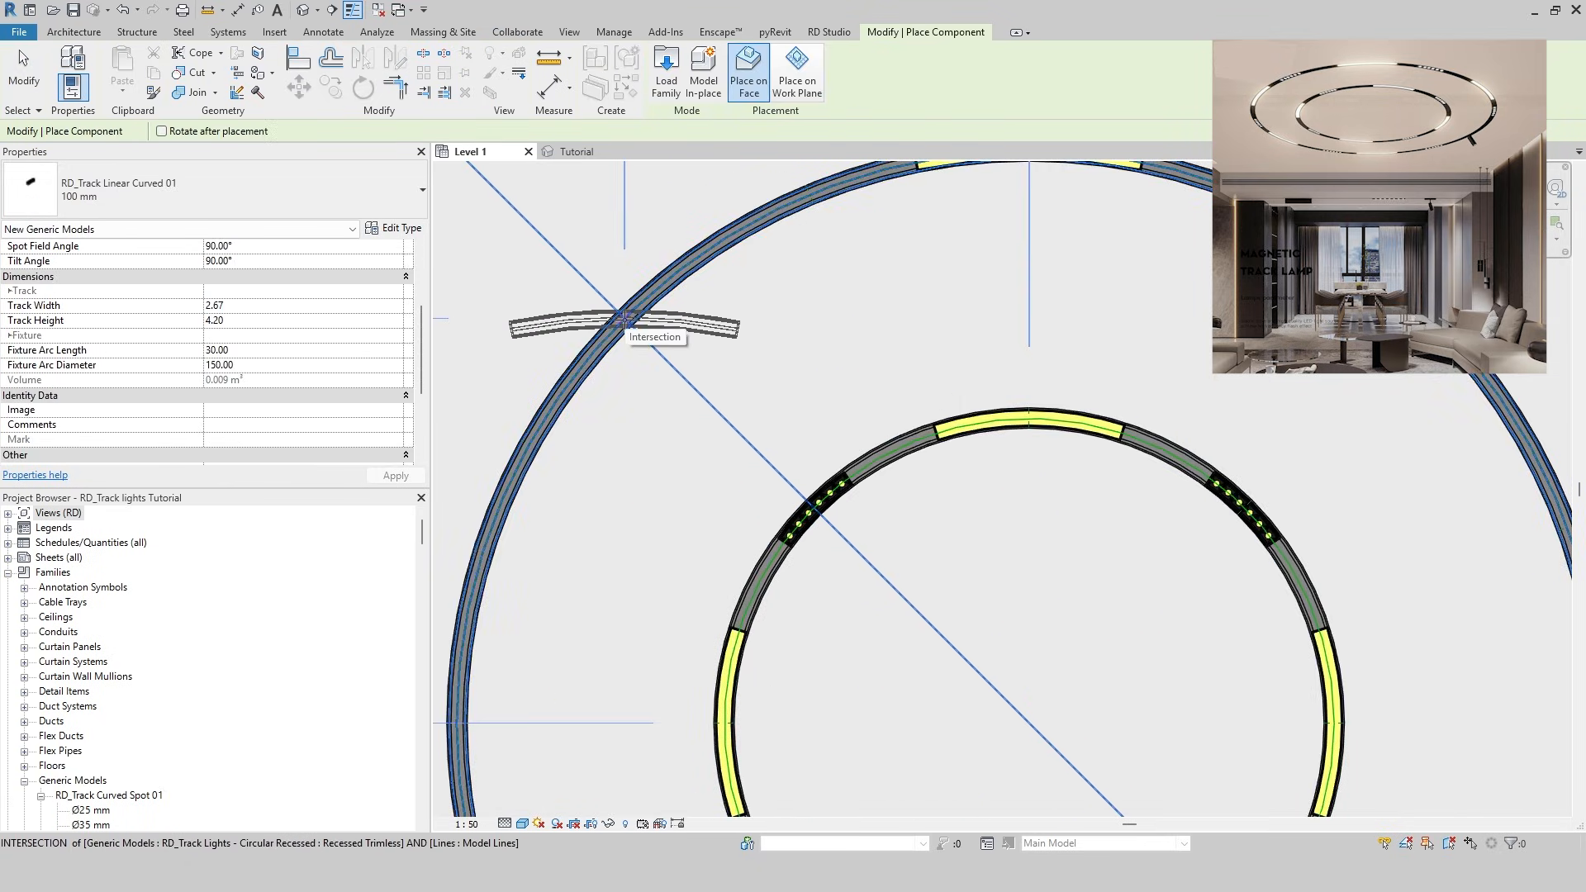
left_click(624, 320)
Place another of these fixtures where the diagonal crosses the outer ring's upper-right arc, and undo a trial rotation of it
scroll(888, 367, "down", 1)
middle_click_drag(1197, 367, 905, 400)
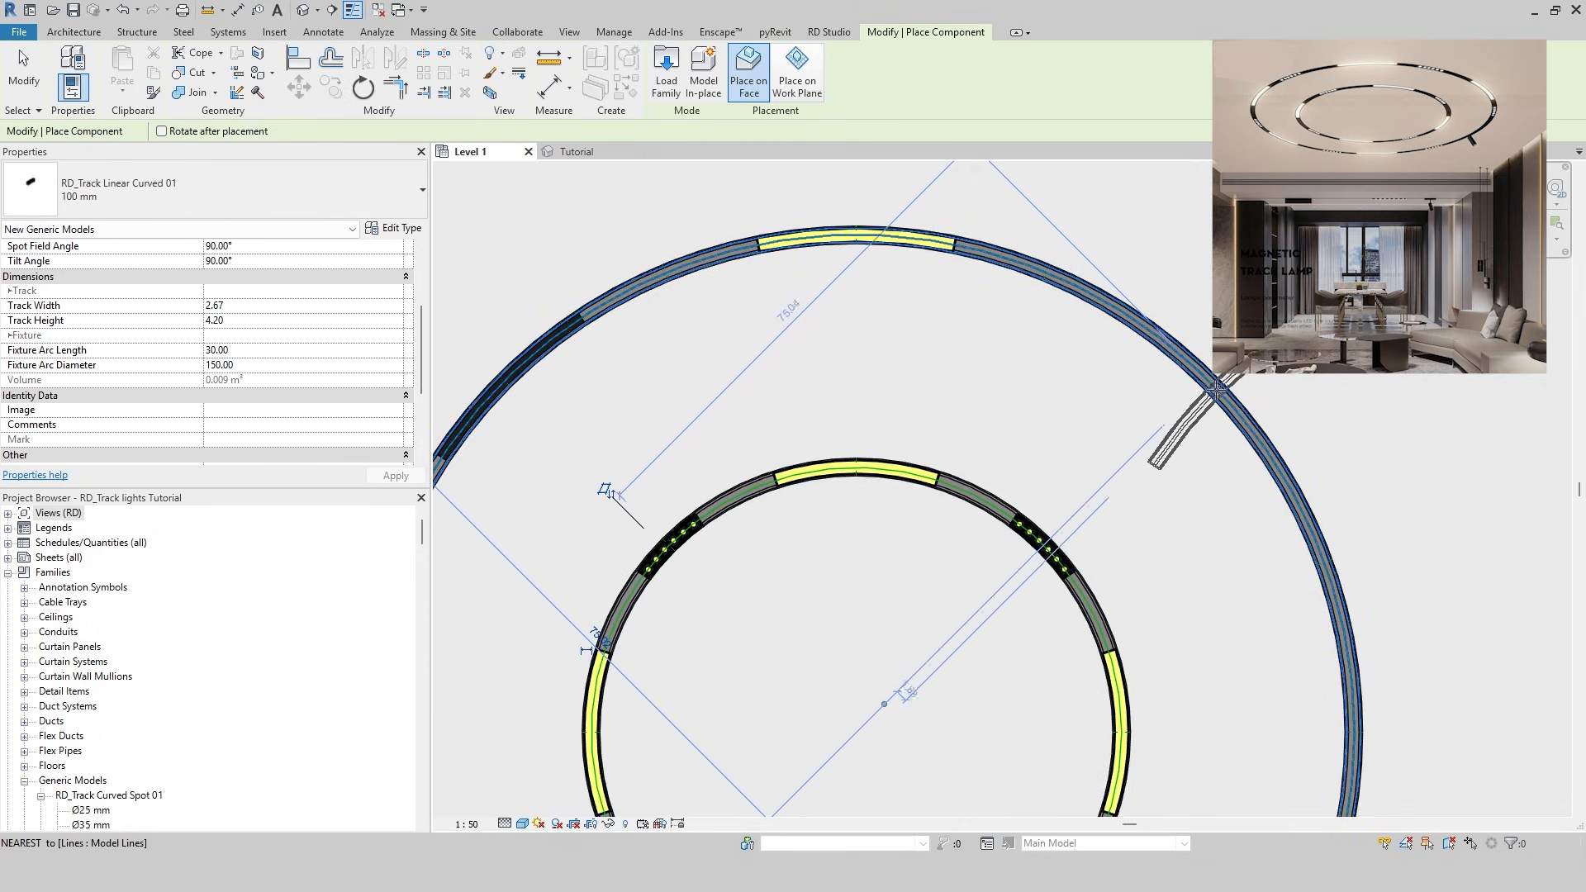
left_click(1208, 382)
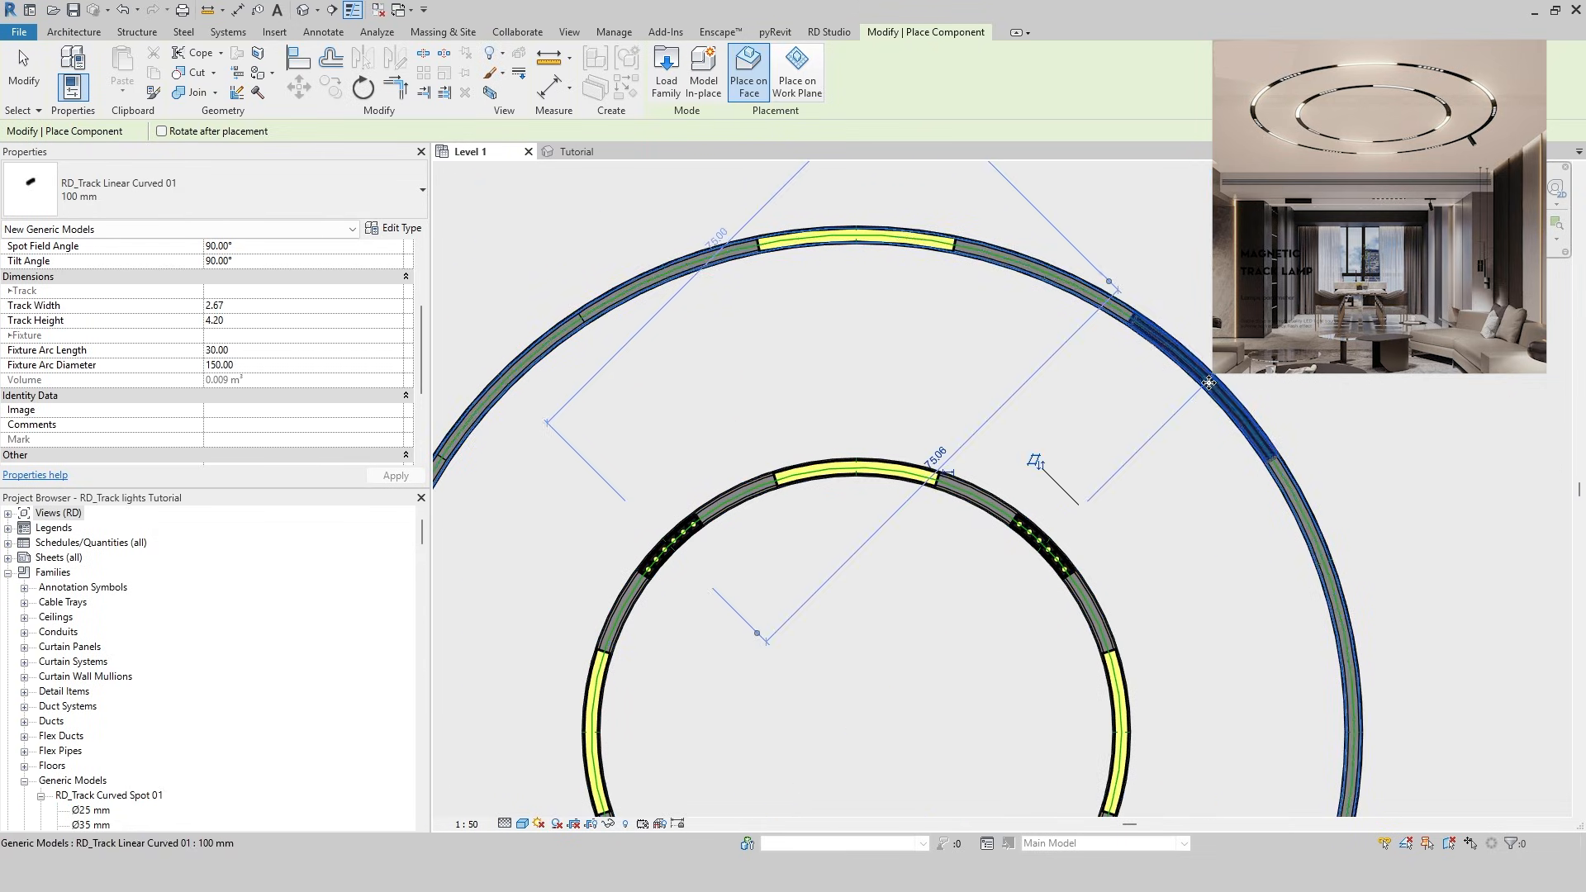
key("Escape")
key("Escape")
left_click(1141, 318)
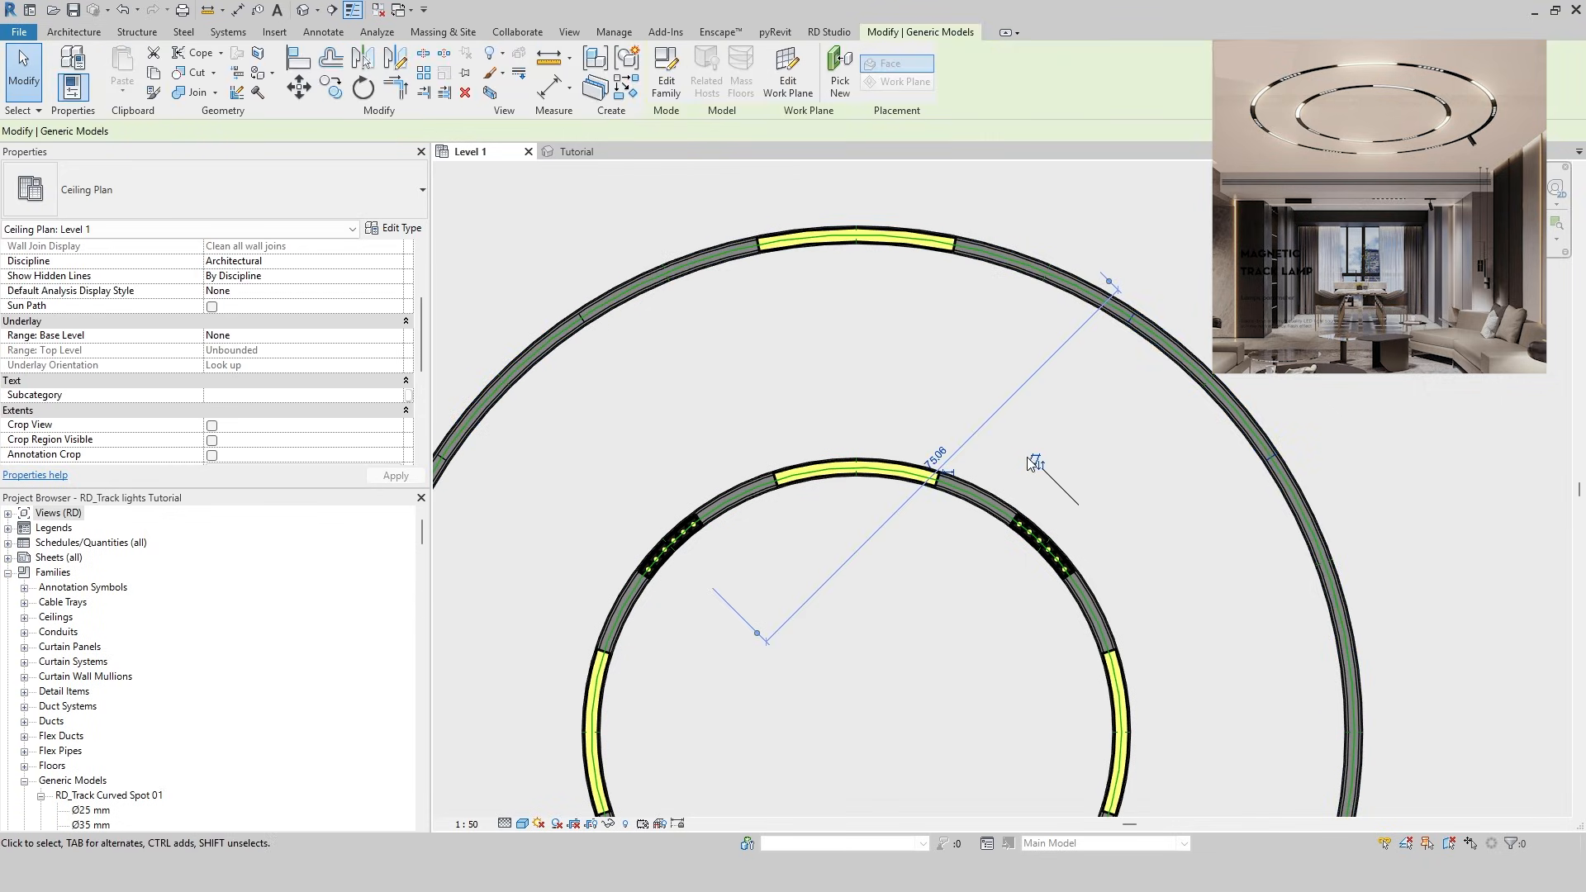
key("space")
key("ctrl+z")
Create a fixture similar to the outer ring's upper-left one and place it at the diagonal crossing on the lower-left arc, following the curve
middle_click_drag(578, 331, 820, 350)
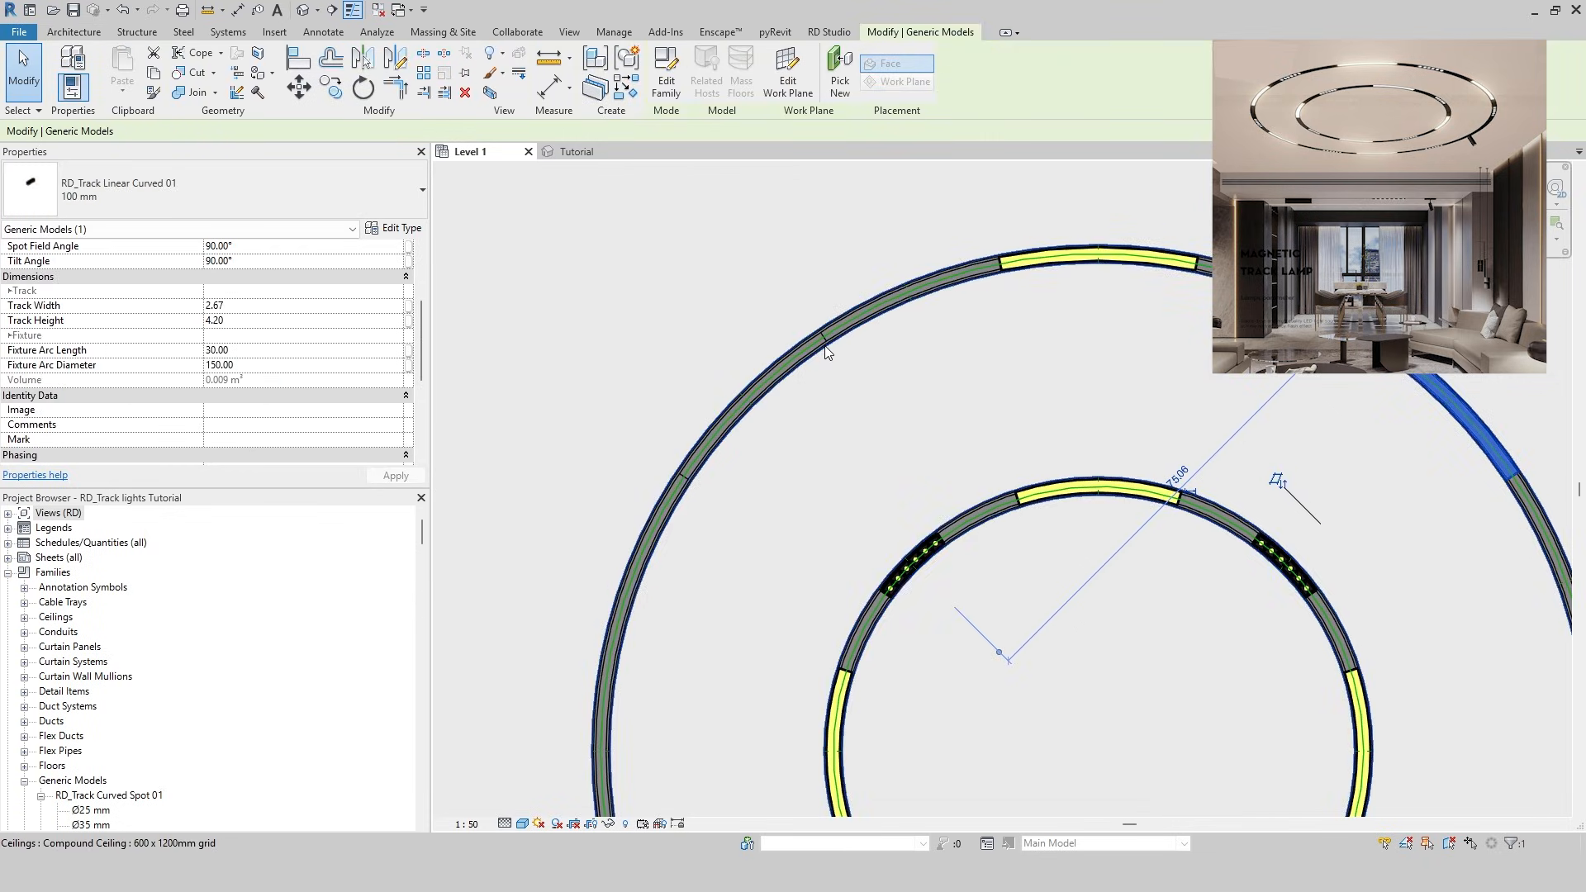
left_click(820, 349)
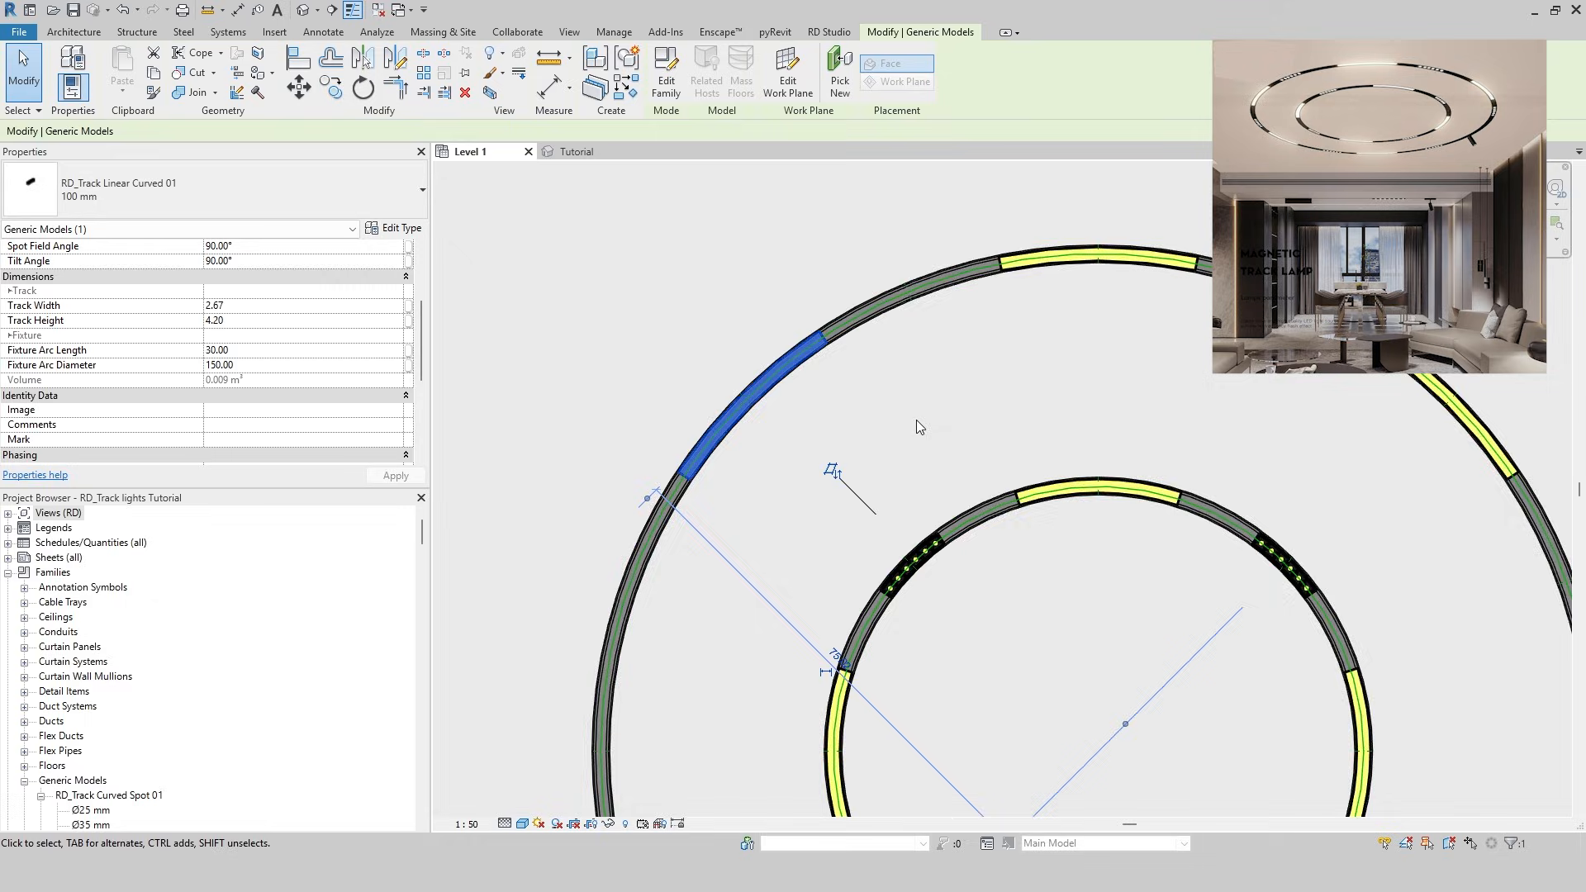
scroll(920, 426, "down", 1)
middle_click_drag(1004, 669, 1000, 411)
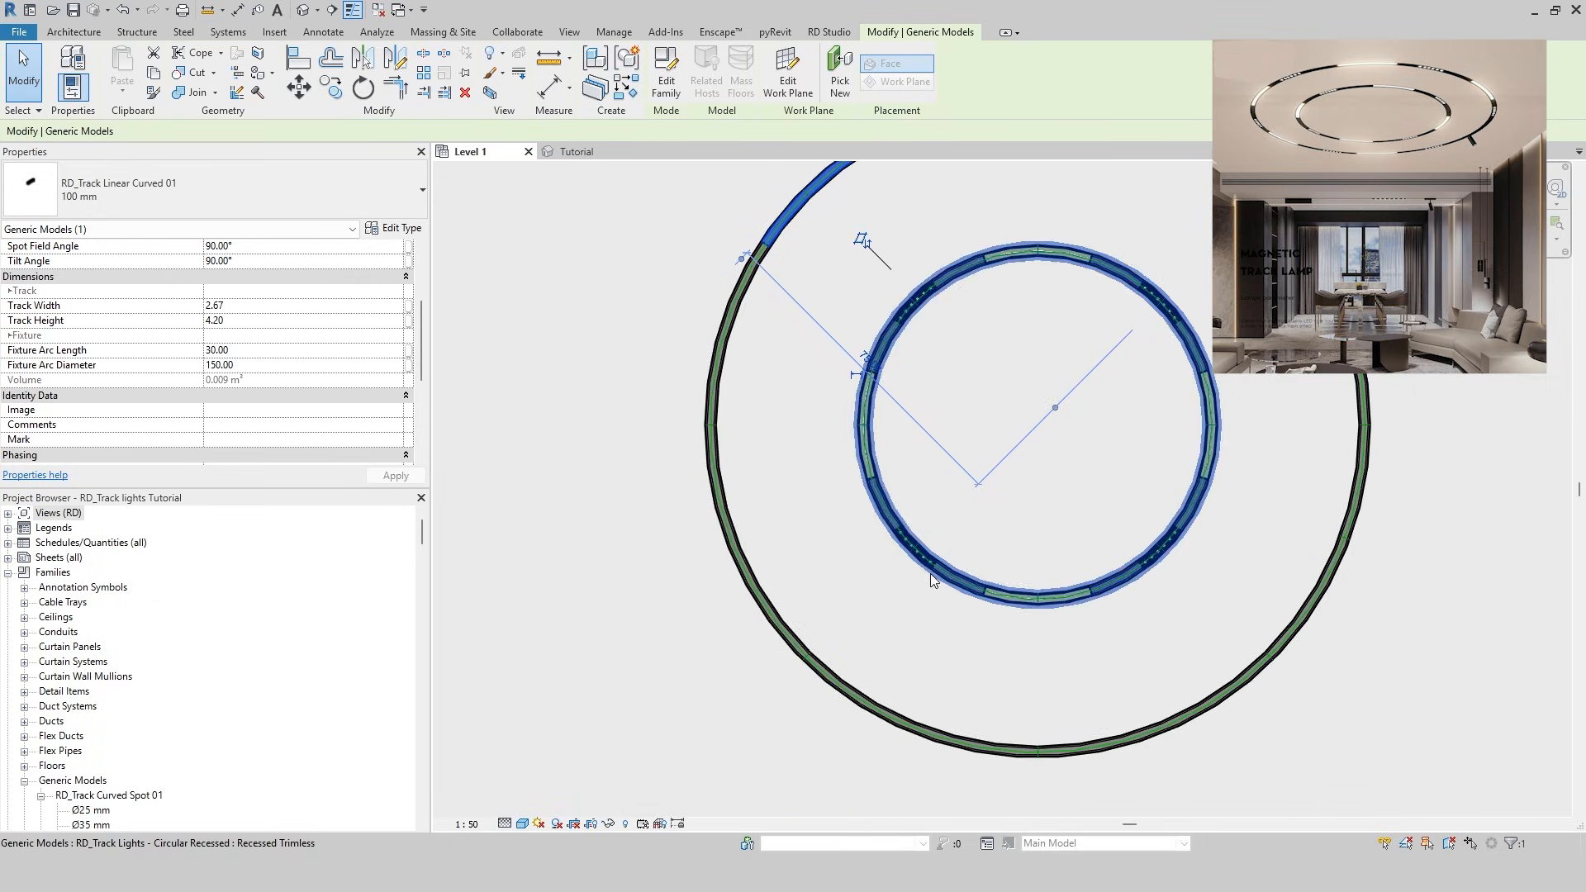
key("c")
key("s")
scroll(792, 661, "up", 2)
left_click(806, 654)
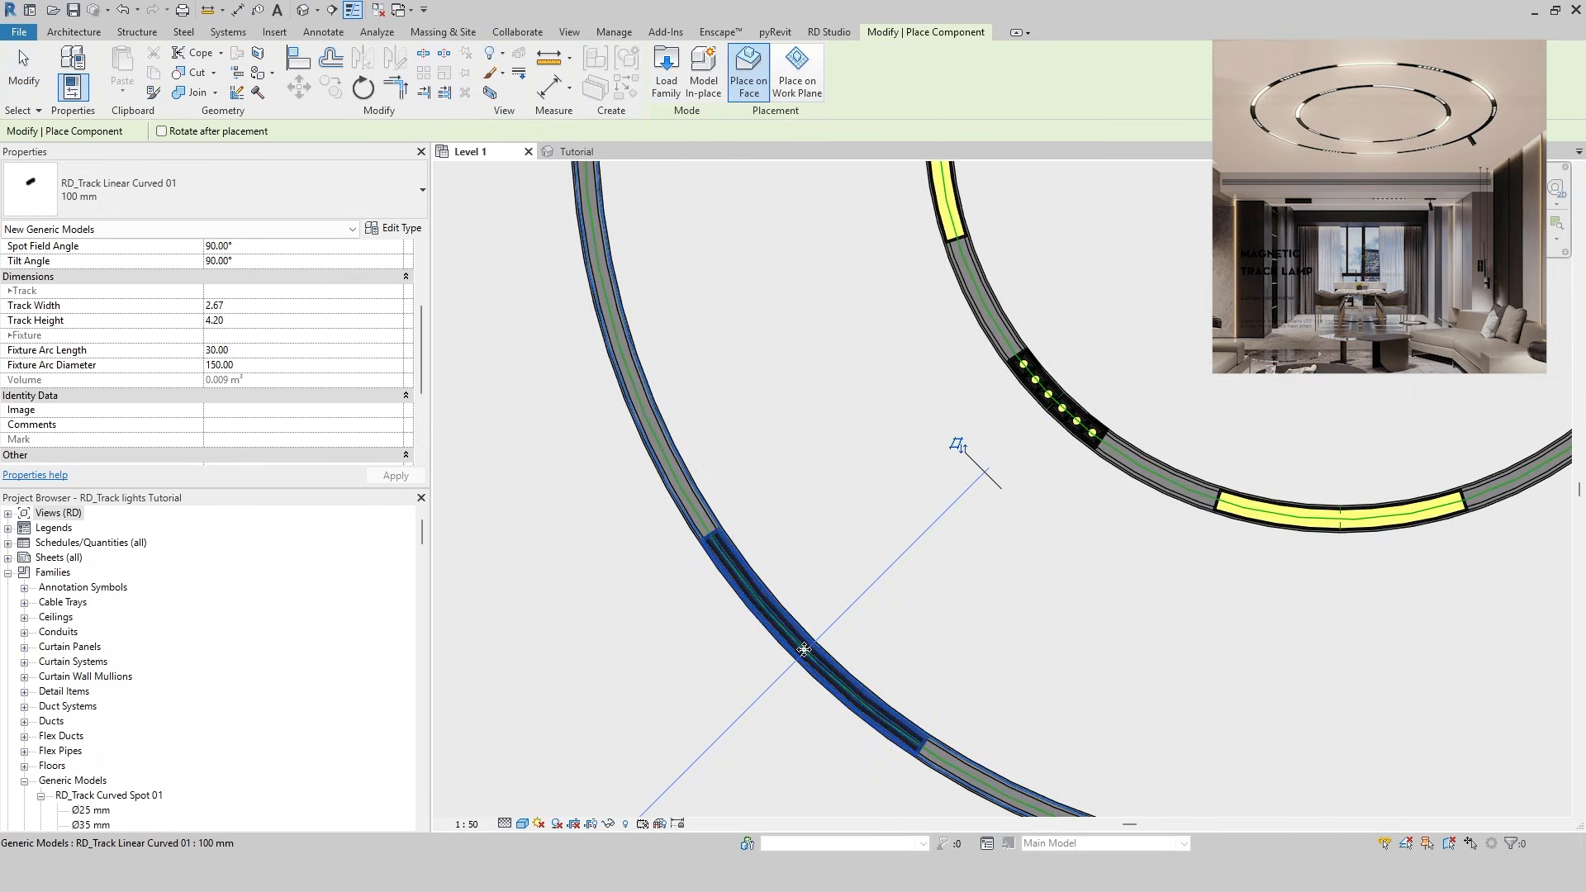
key("Escape")
key("Escape")
left_click(825, 648)
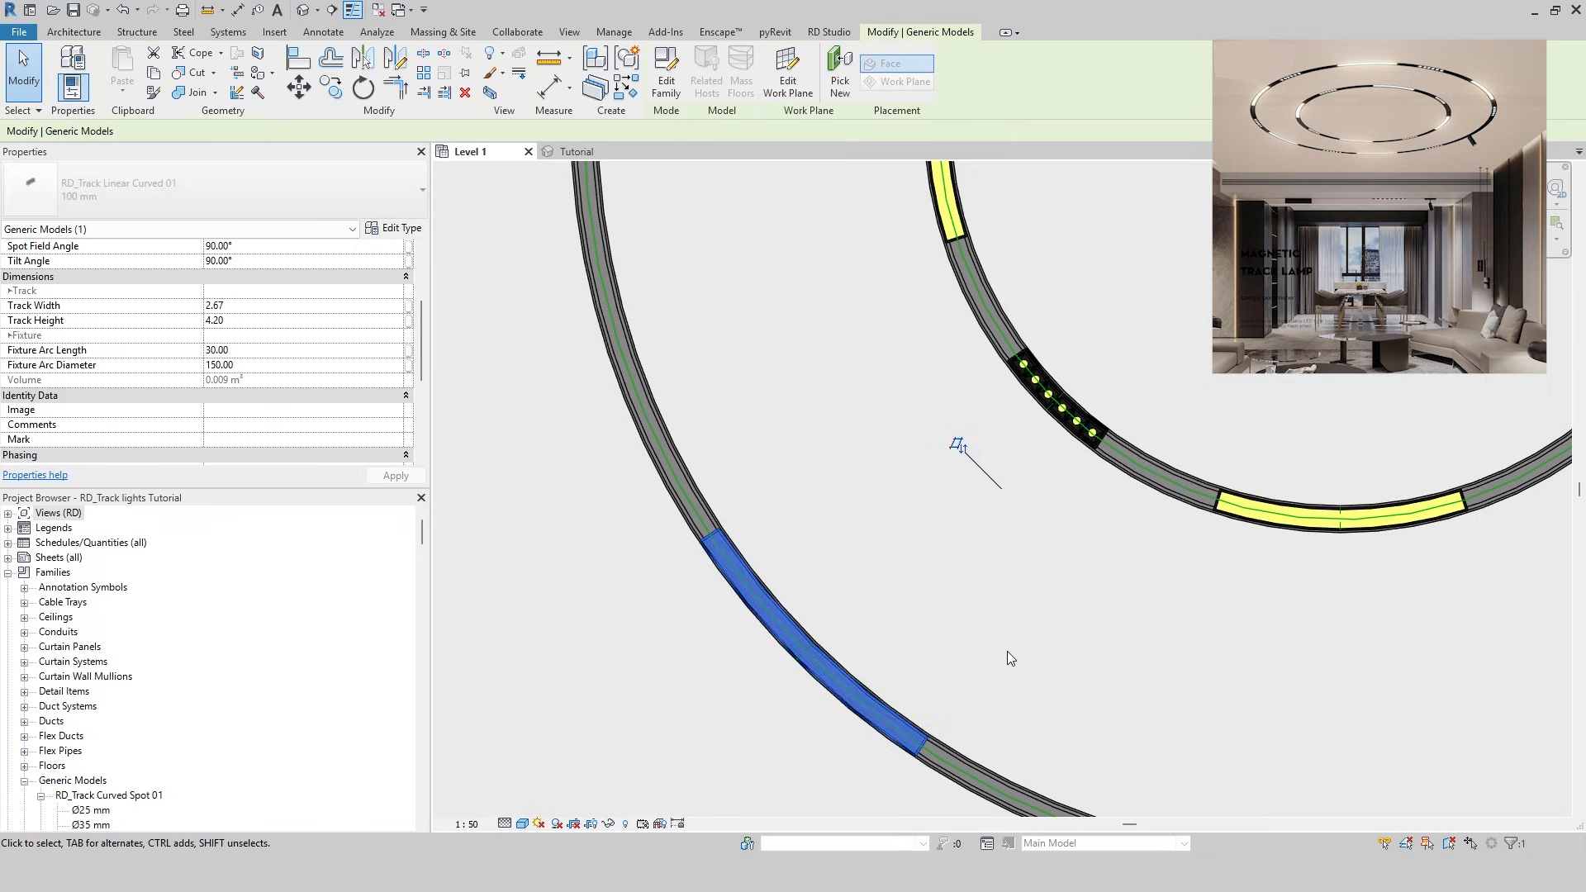
Create a similar fixture where the diagonal crosses the outer ring's lower-right arc, oriented along the curve, and clear the selection
scroll(1008, 658, "down", 2)
middle_click_drag(1242, 686, 974, 608)
key("c")
key("s")
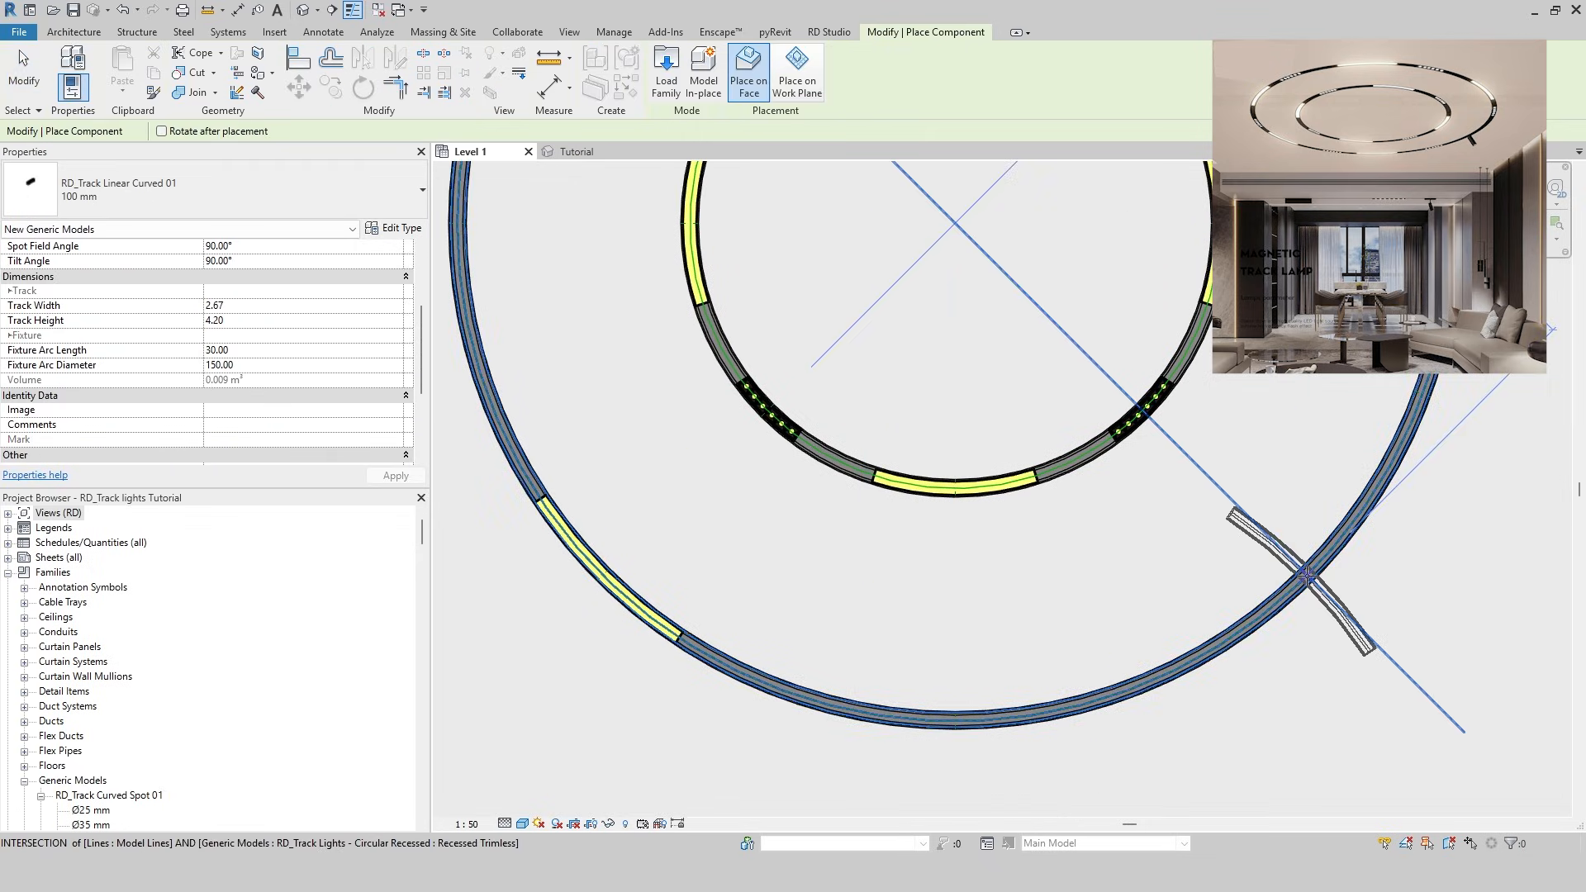
left_click(1306, 576)
key("Escape")
key("Escape")
left_click(1325, 545)
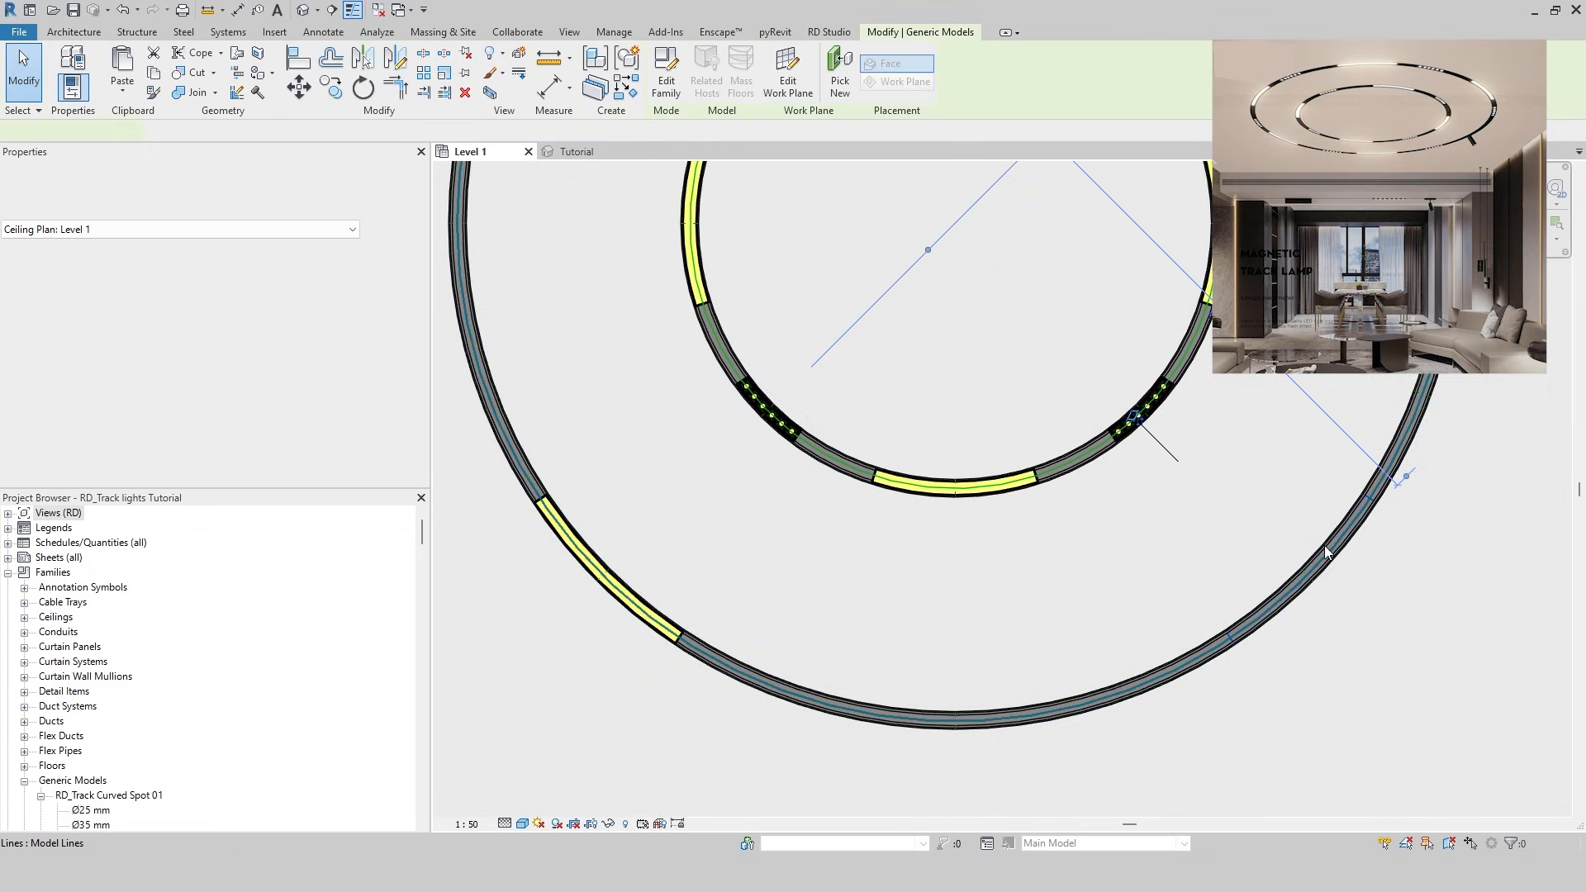
scroll(1074, 603, "down", 4)
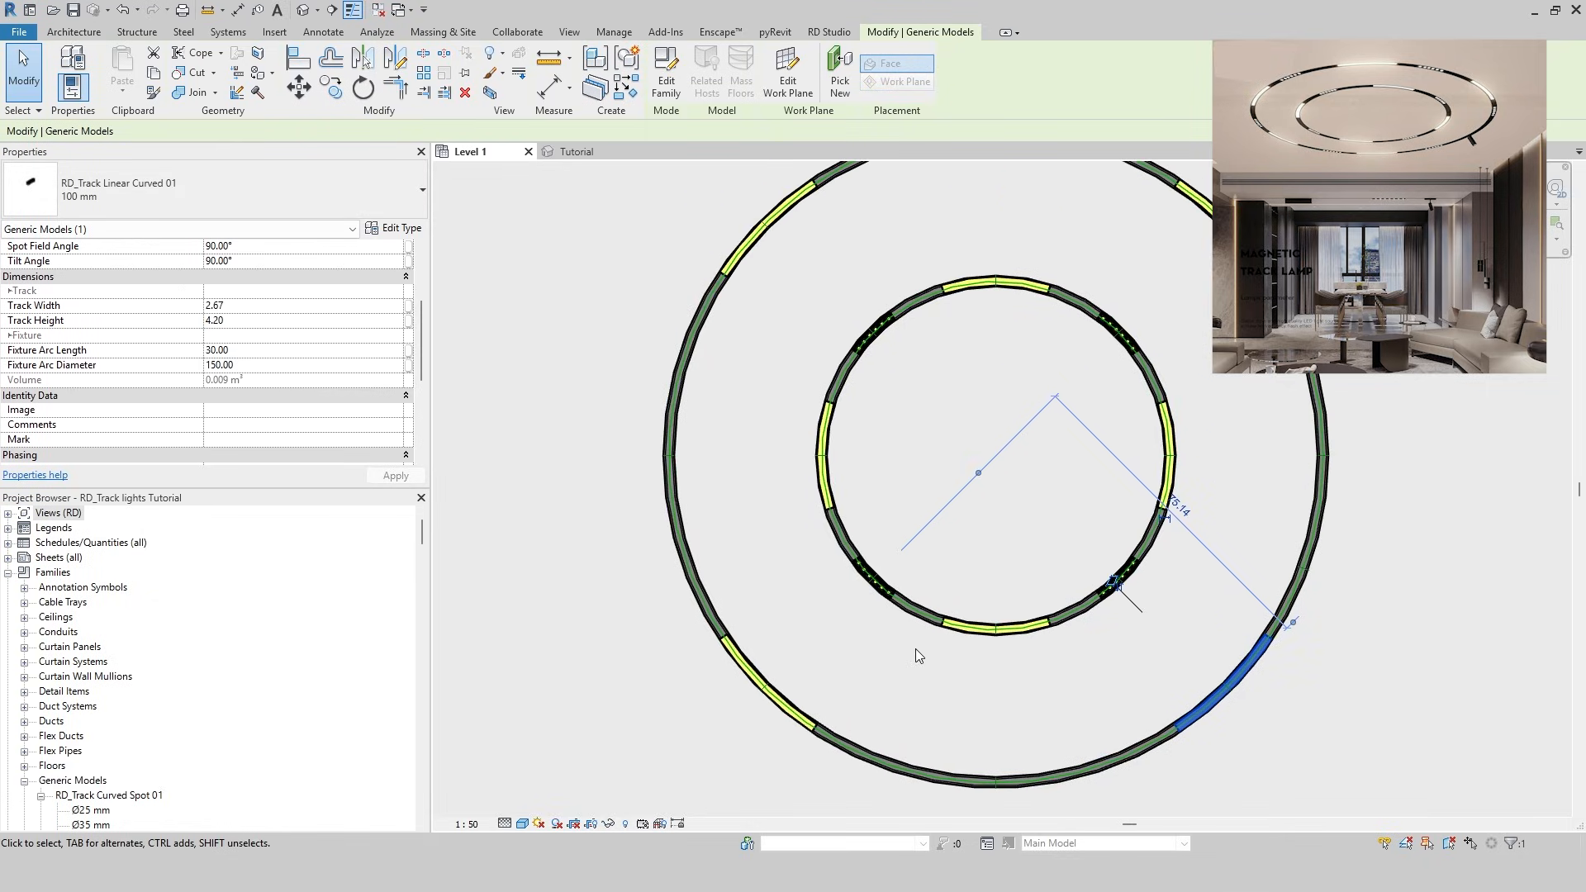
left_click(1005, 448)
middle_click_drag(934, 308, 900, 464)
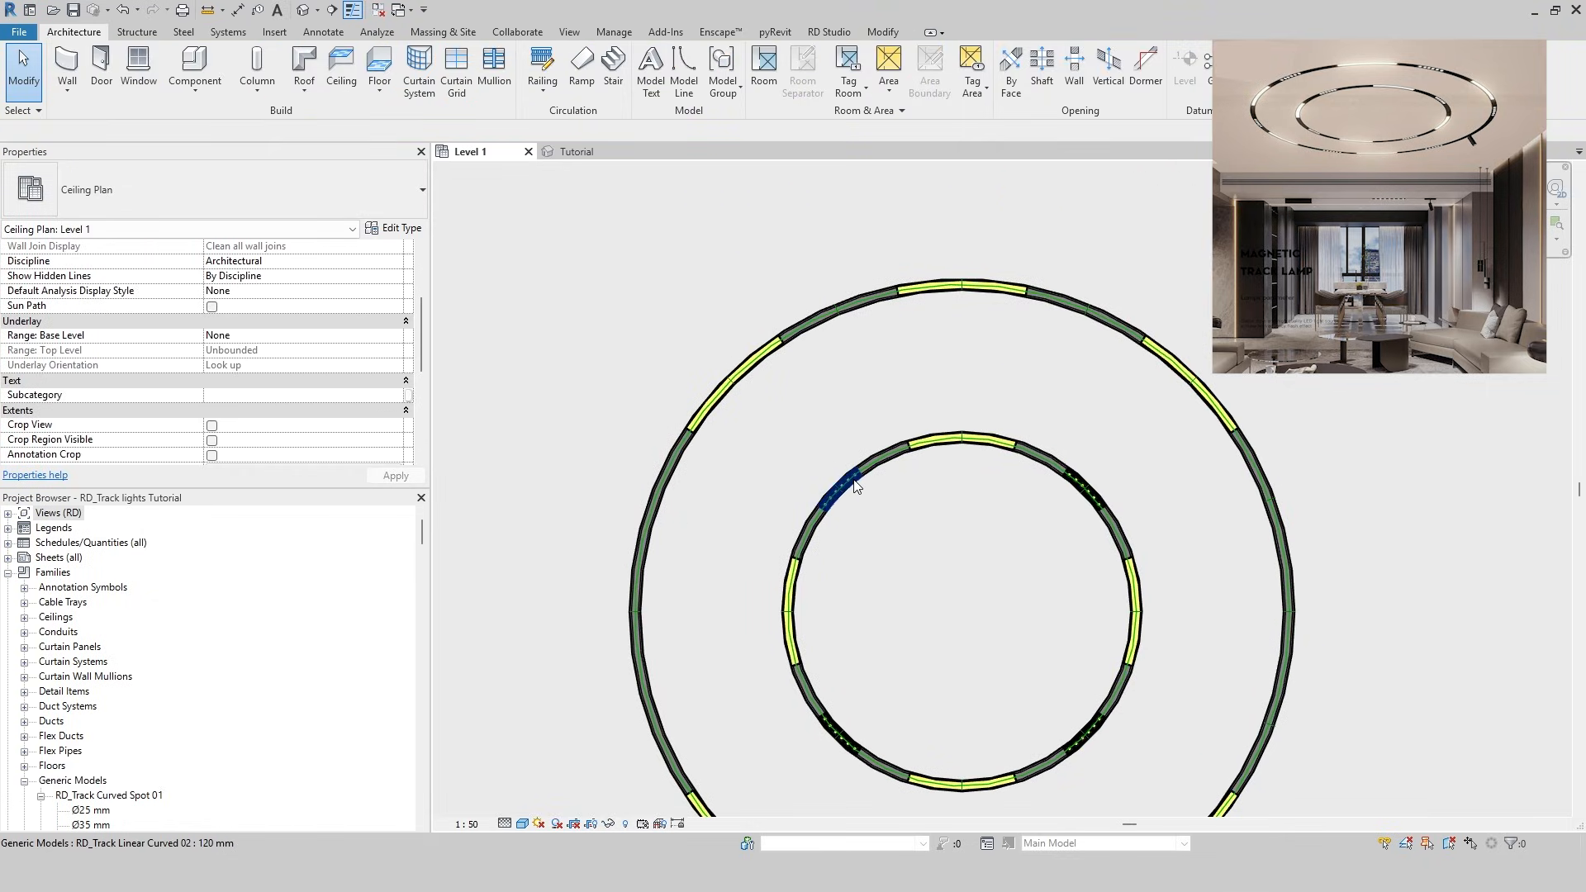
Create fixtures similar to the inner ring's upper-left spot strip with Fixture Arc Diameter 150 and place them on both sides of the outer ring's top linear fixture
left_click(855, 486)
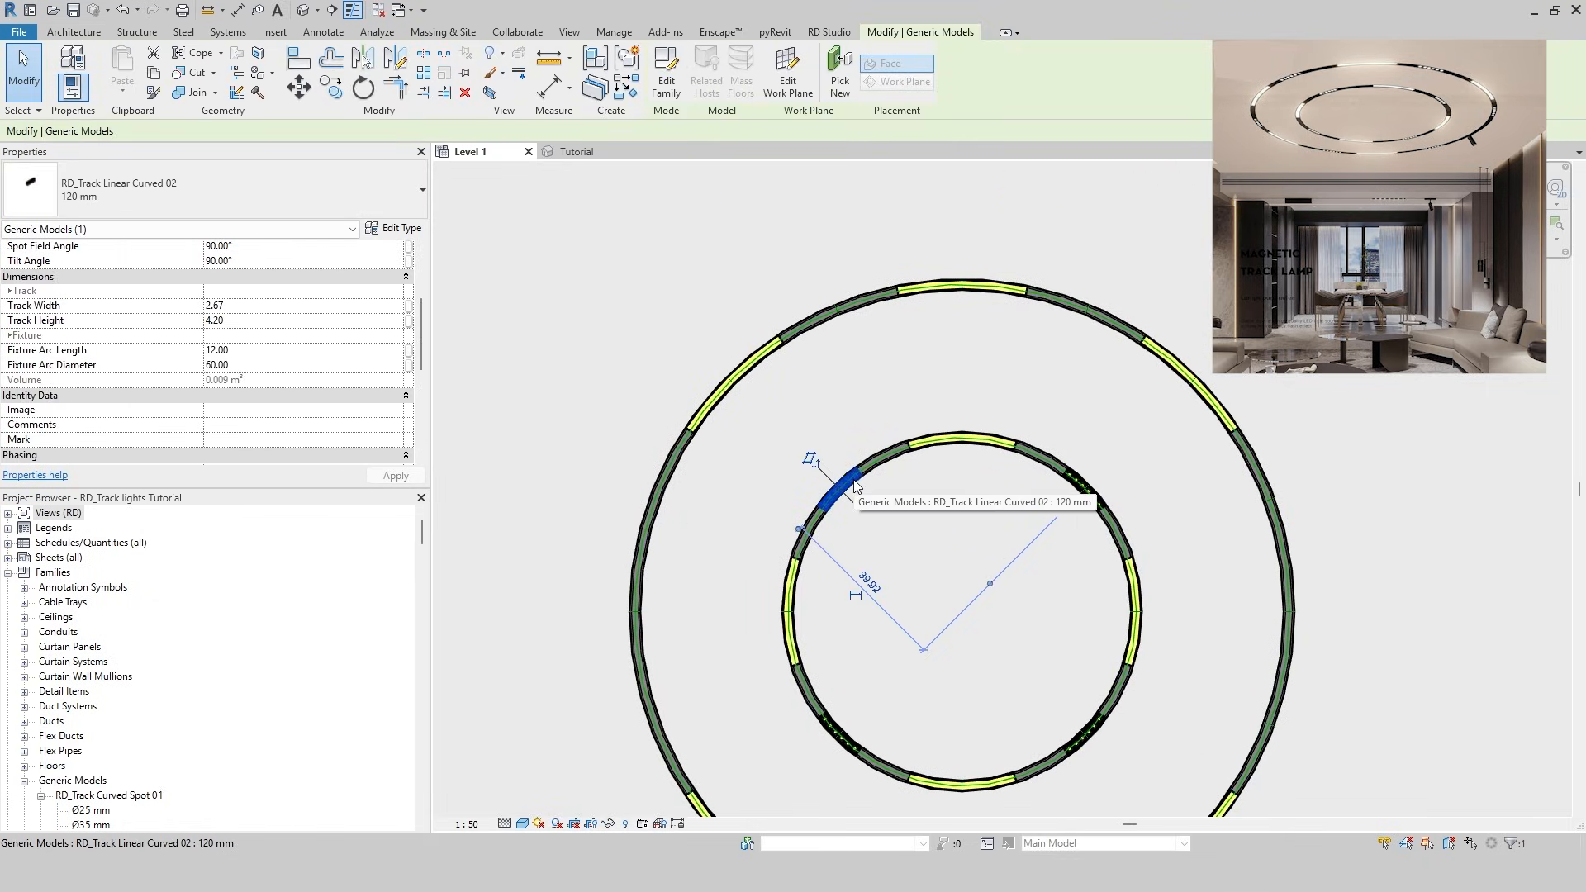
key("c")
key("s")
scroll(857, 403, "up", 4)
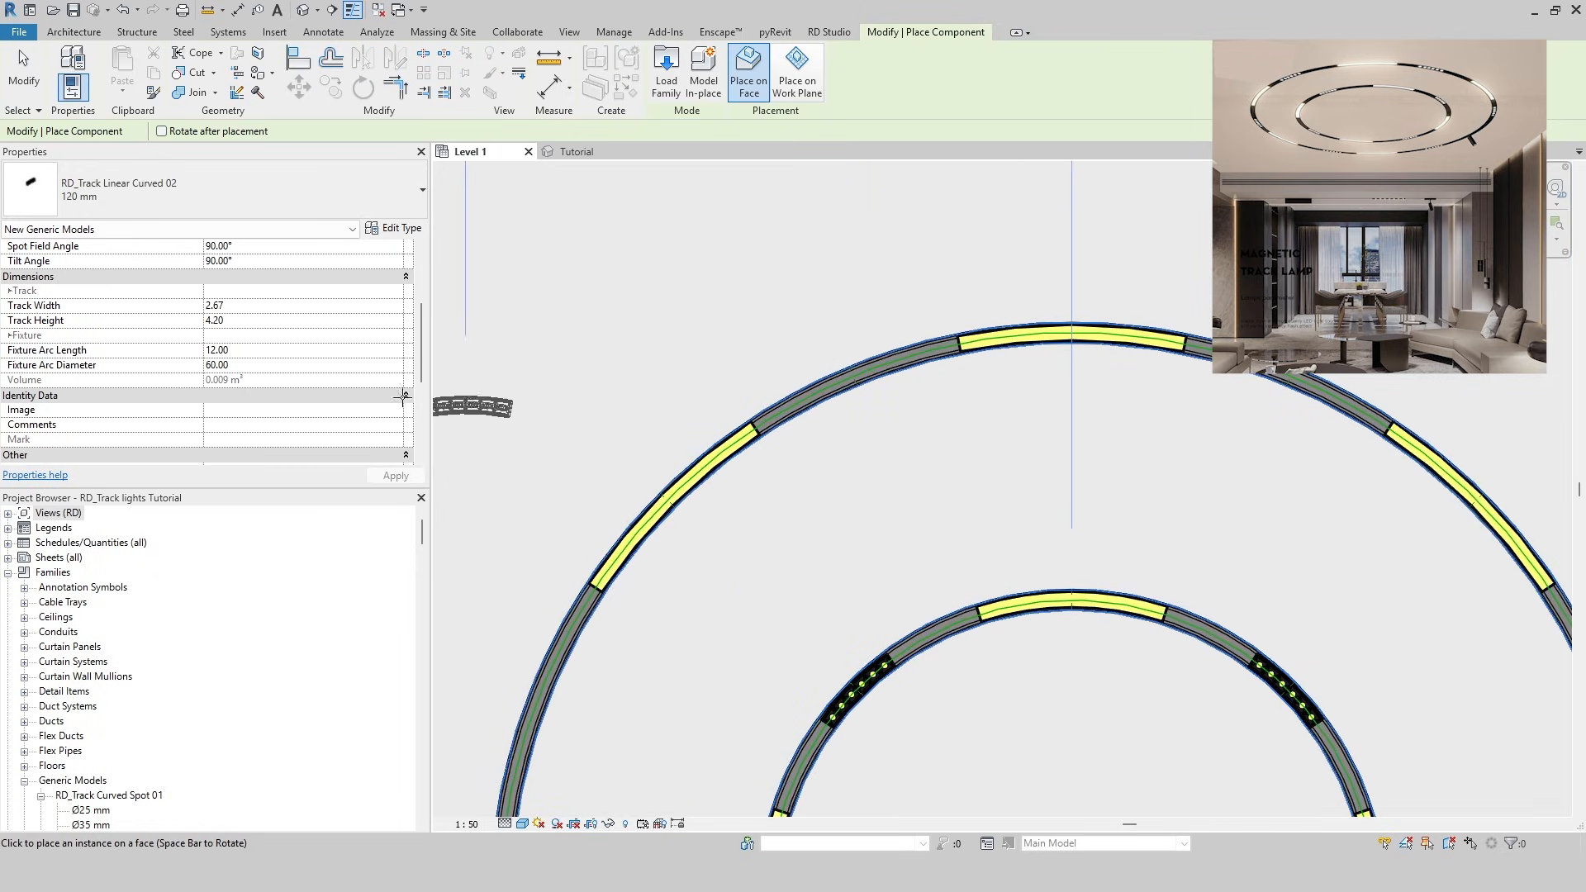
left_click(297, 369)
type("150")
key("Return")
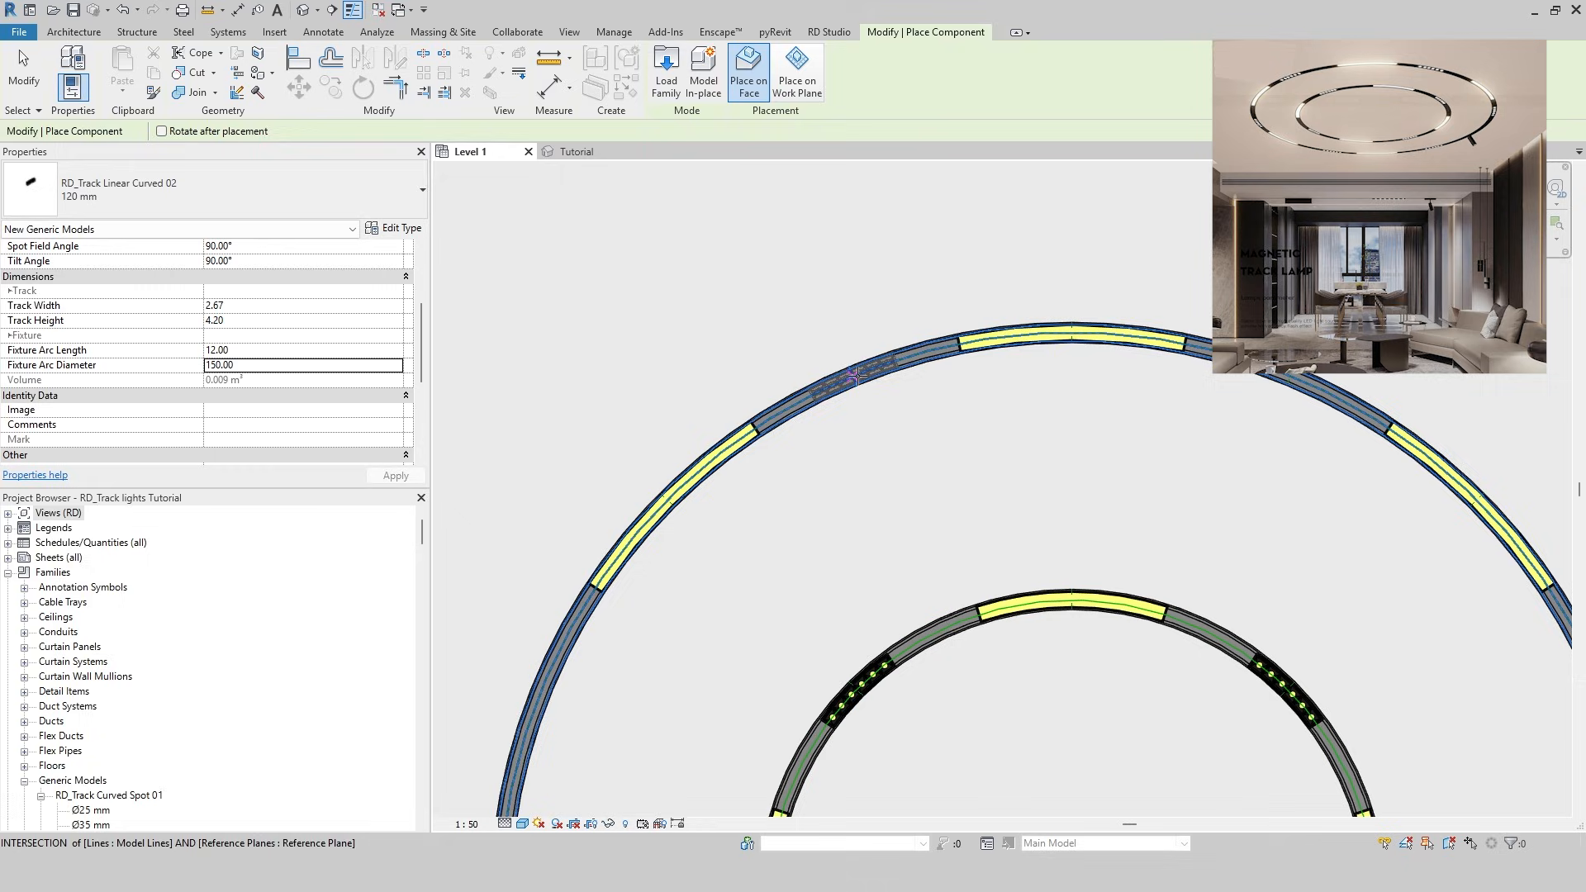
middle_click_drag(885, 454, 794, 516)
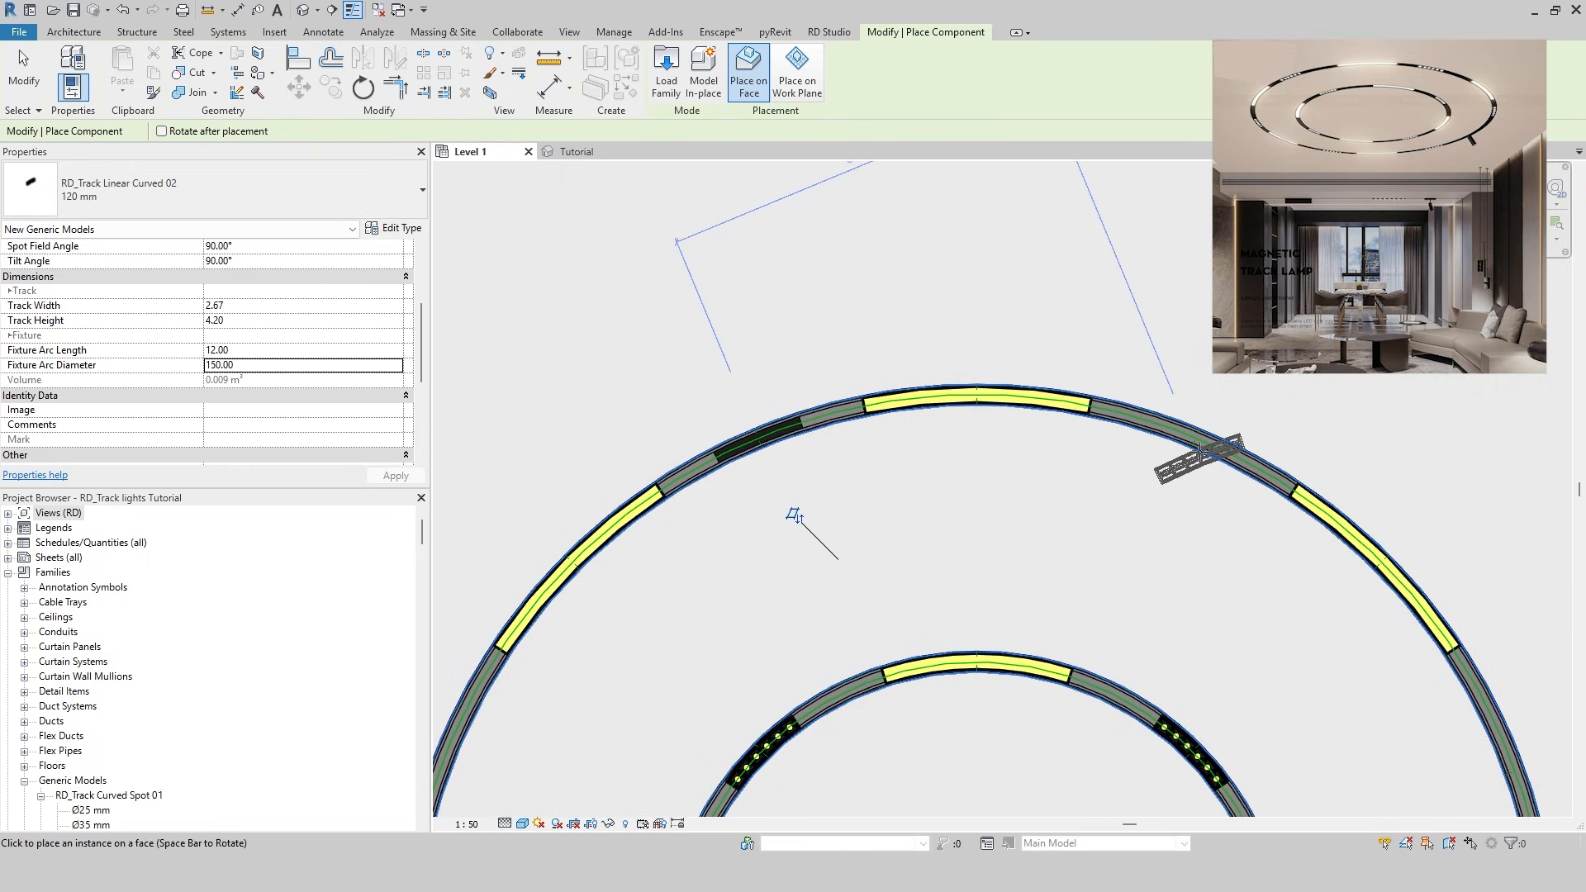
key("Escape")
key("Escape")
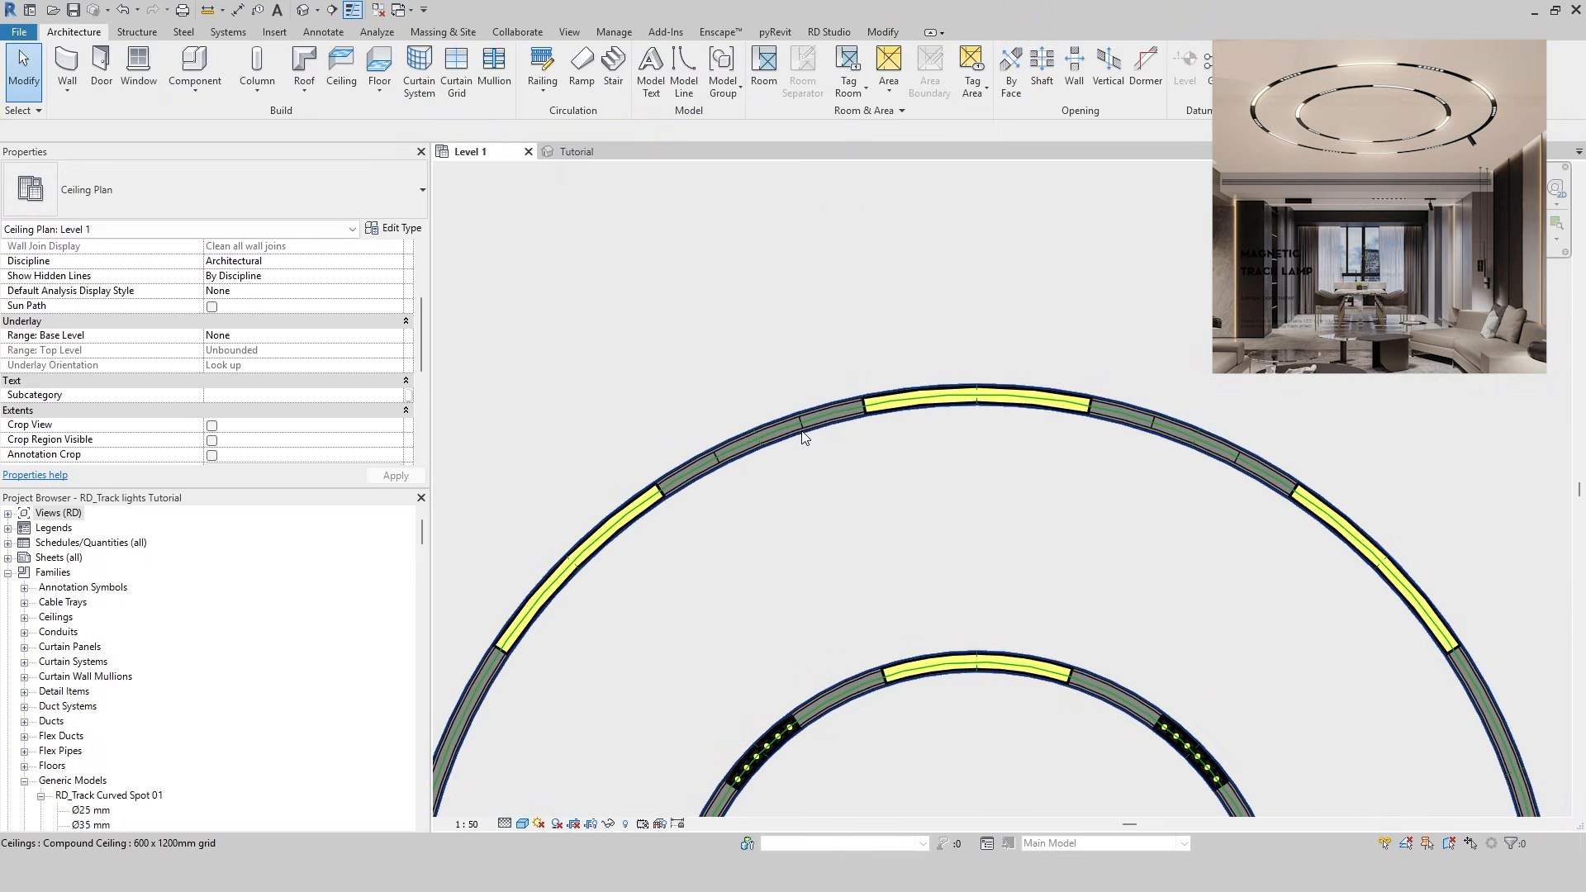
Select the outer ring's new spot strip left of the top linear fixture and rotate it in place, aligned with the curve
left_click(804, 429)
left_click(706, 339)
key("Escape")
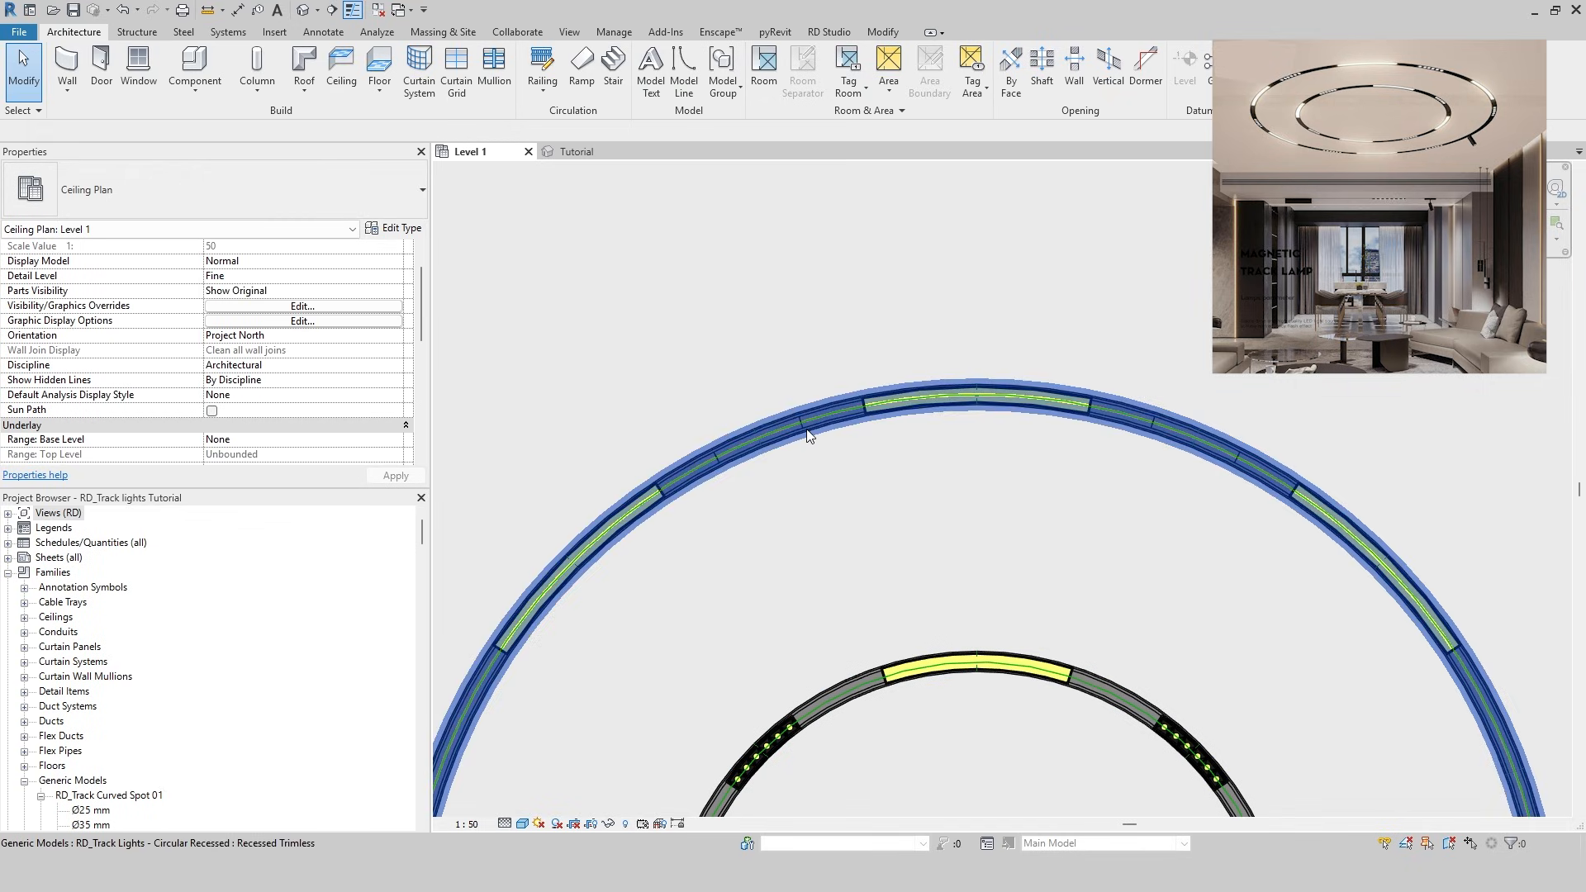
key("Tab")
key("Tab")
key("Tab")
left_click(805, 434)
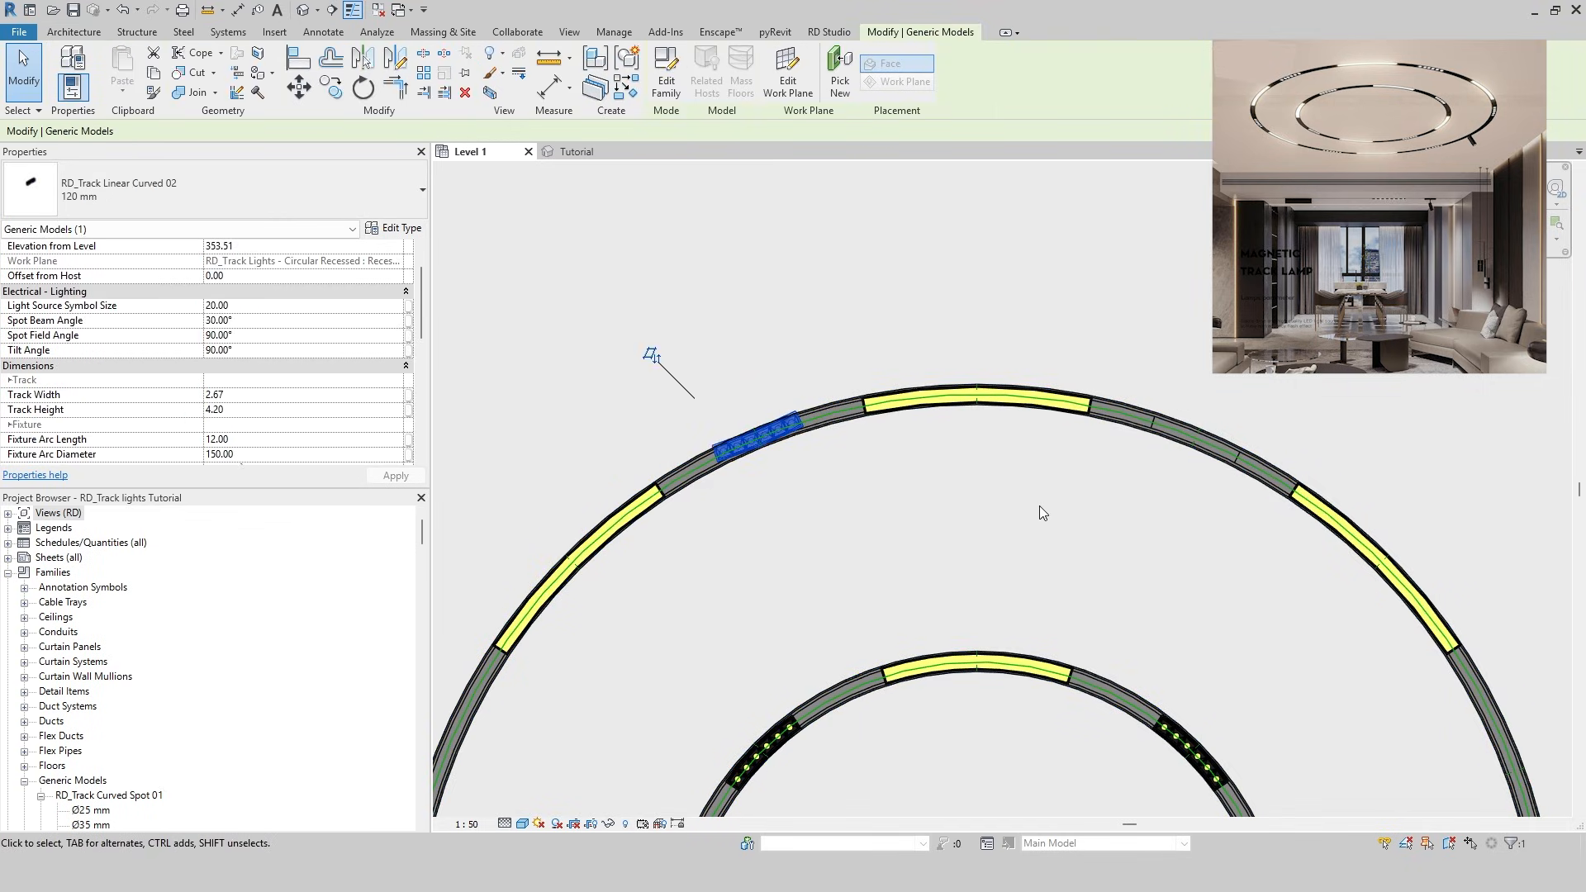
key("space")
key("Escape")
Select the matching spot strip right of the top linear fixture and rotate it in place along the outer ring's curve
key("Tab")
left_click(1154, 432)
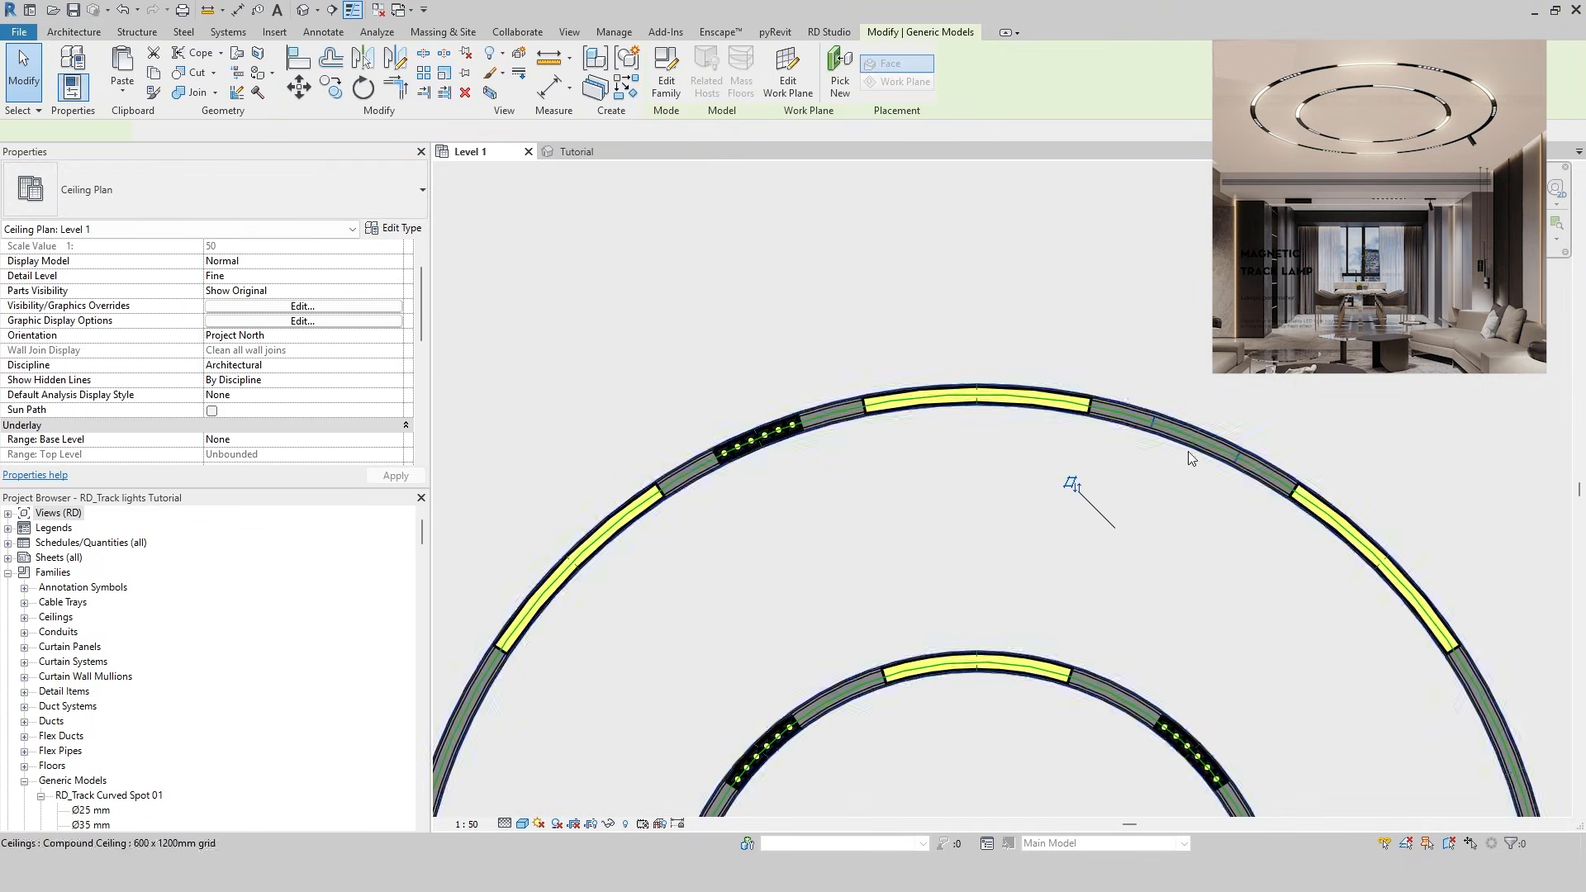
scroll(1100, 569, "down", 2)
scroll(1034, 549, "down", 2)
key("Escape")
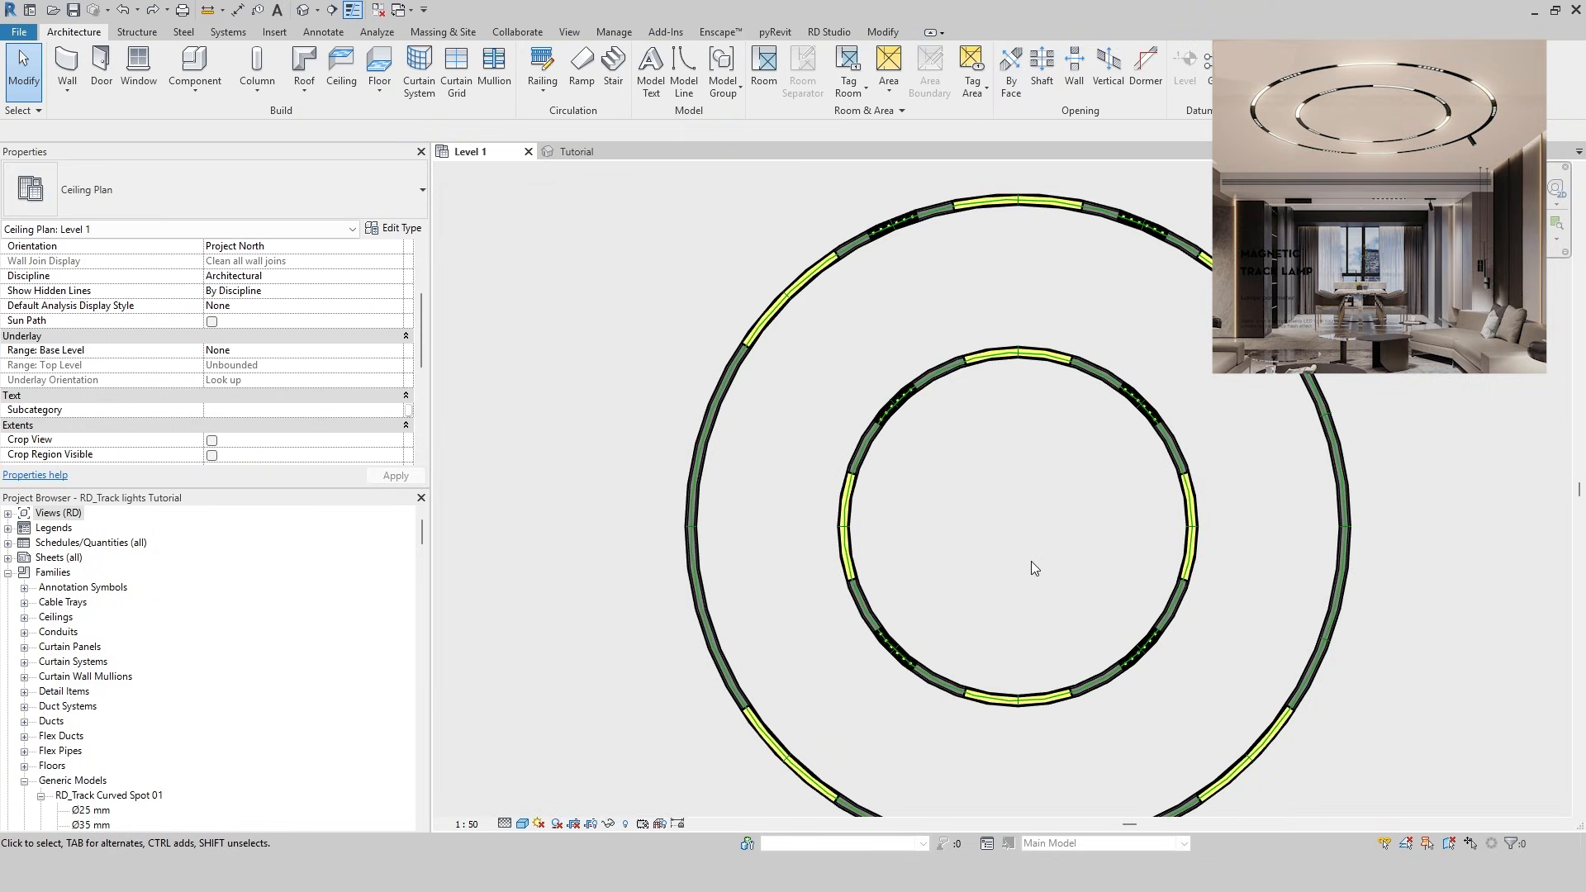
Create a similar fixture from the outer ring's upper-left spot strip and set its Fixture Arc Length to 25
left_click(913, 223)
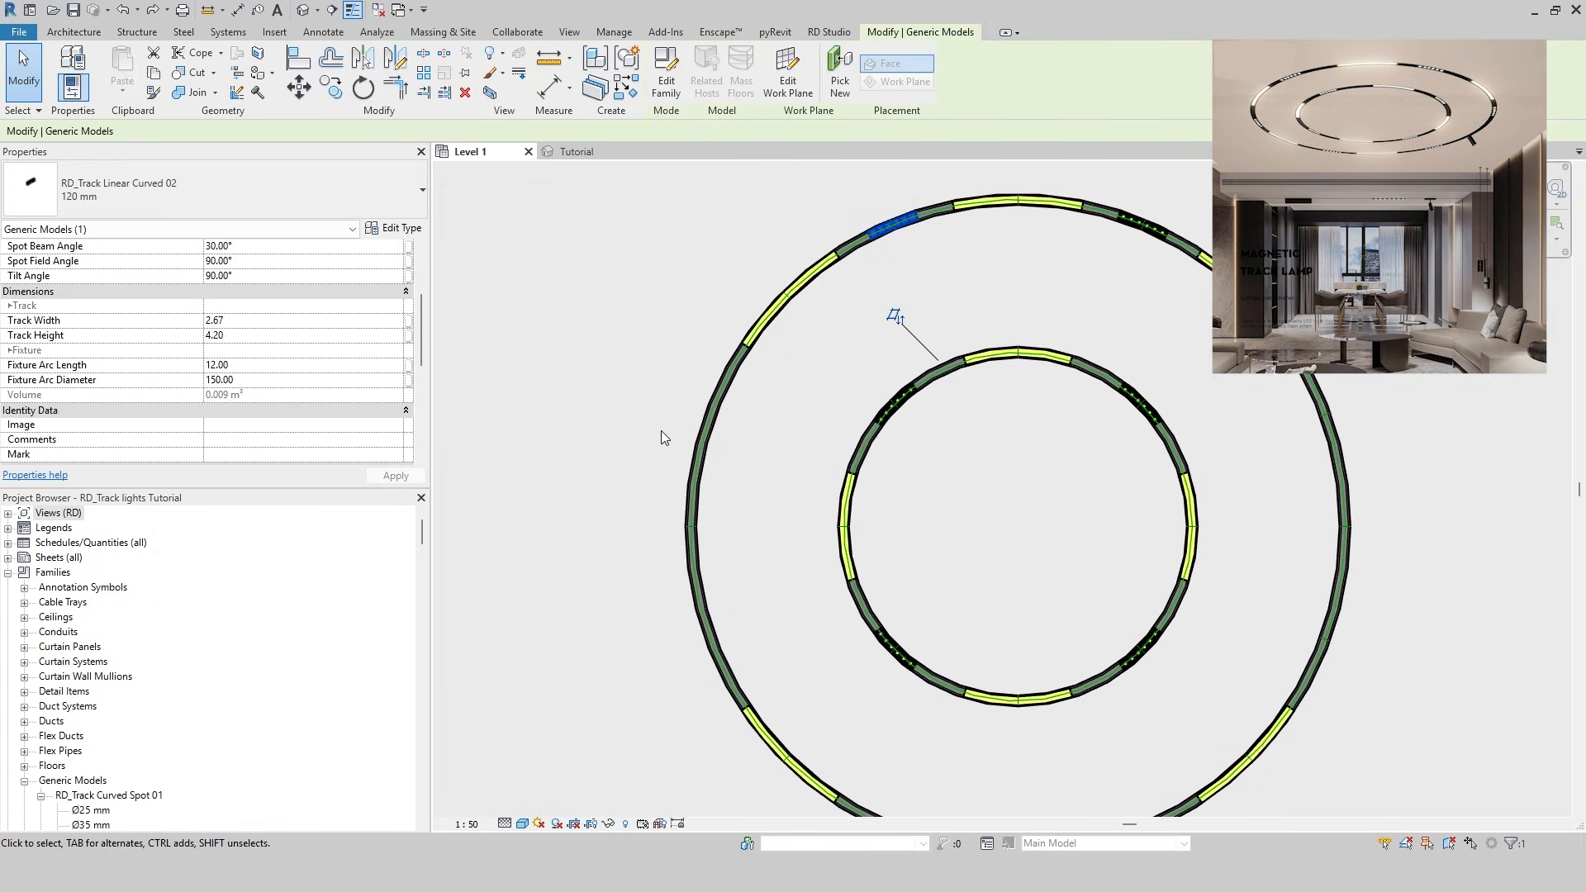
key("c")
key("s")
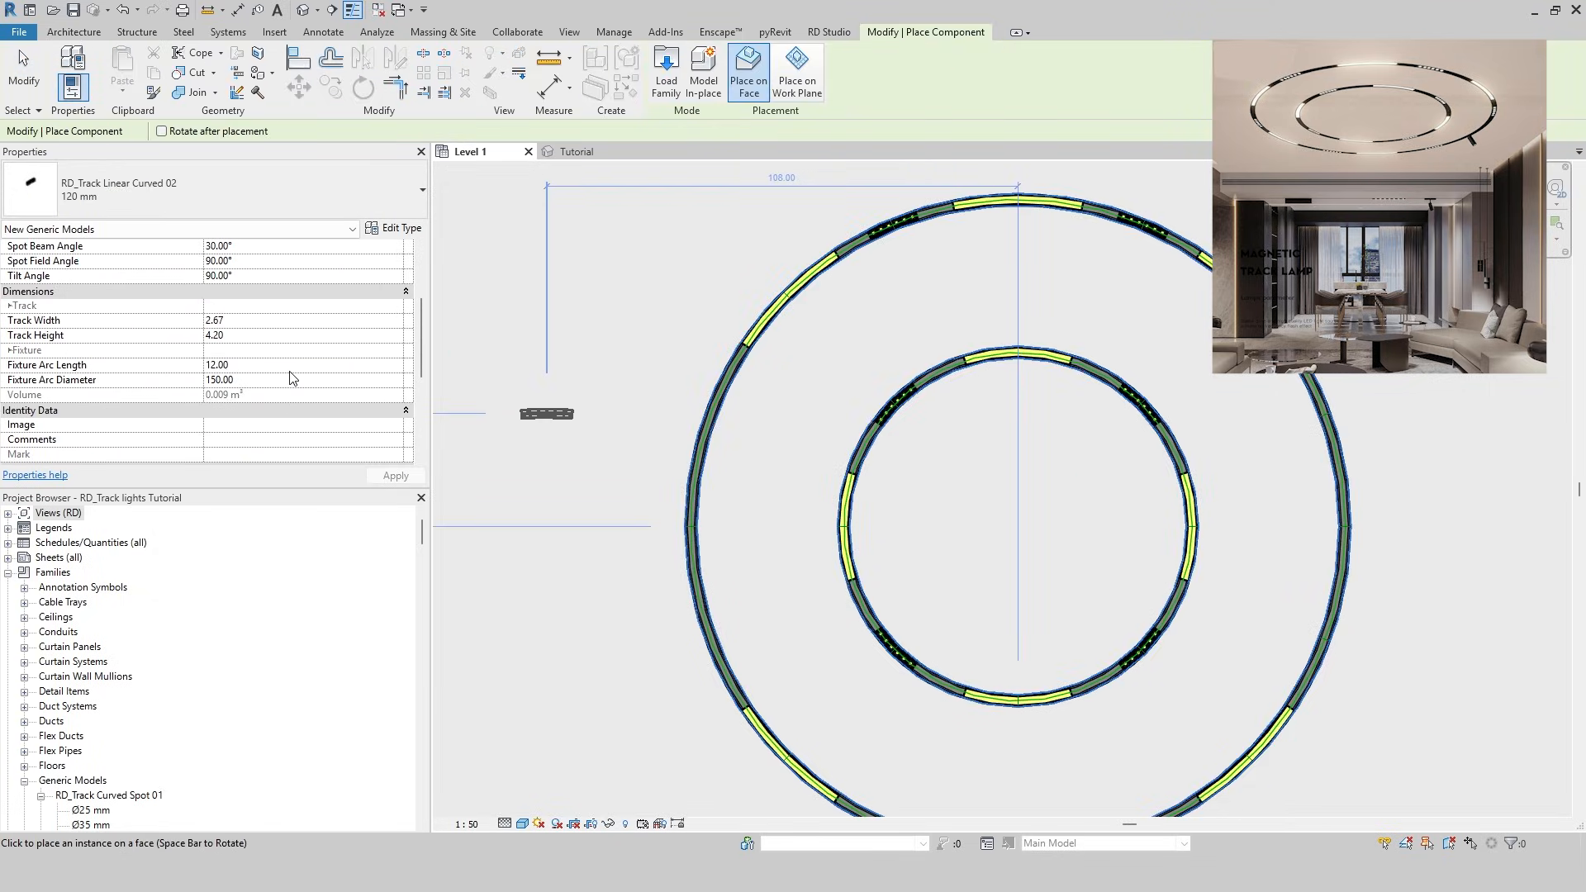
left_click(290, 370)
type("25")
key("Return")
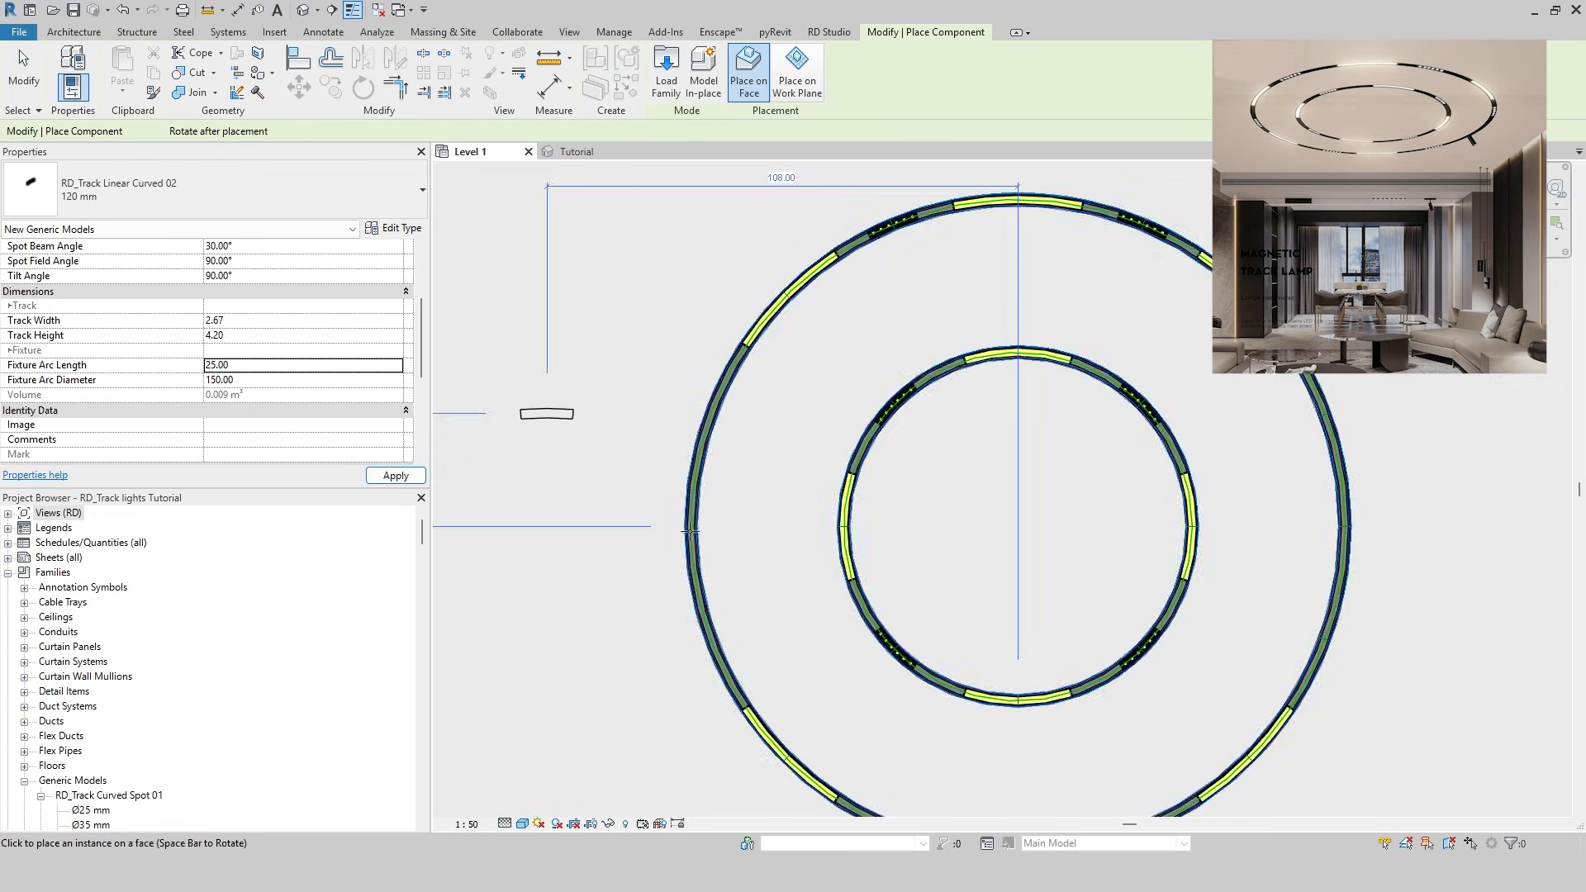
Place the longer spot strip at the outer ring's left quadrant, centred on the reference plane and rotated to follow the curve
scroll(692, 528, "up", 3)
scroll(693, 526, "up", 2)
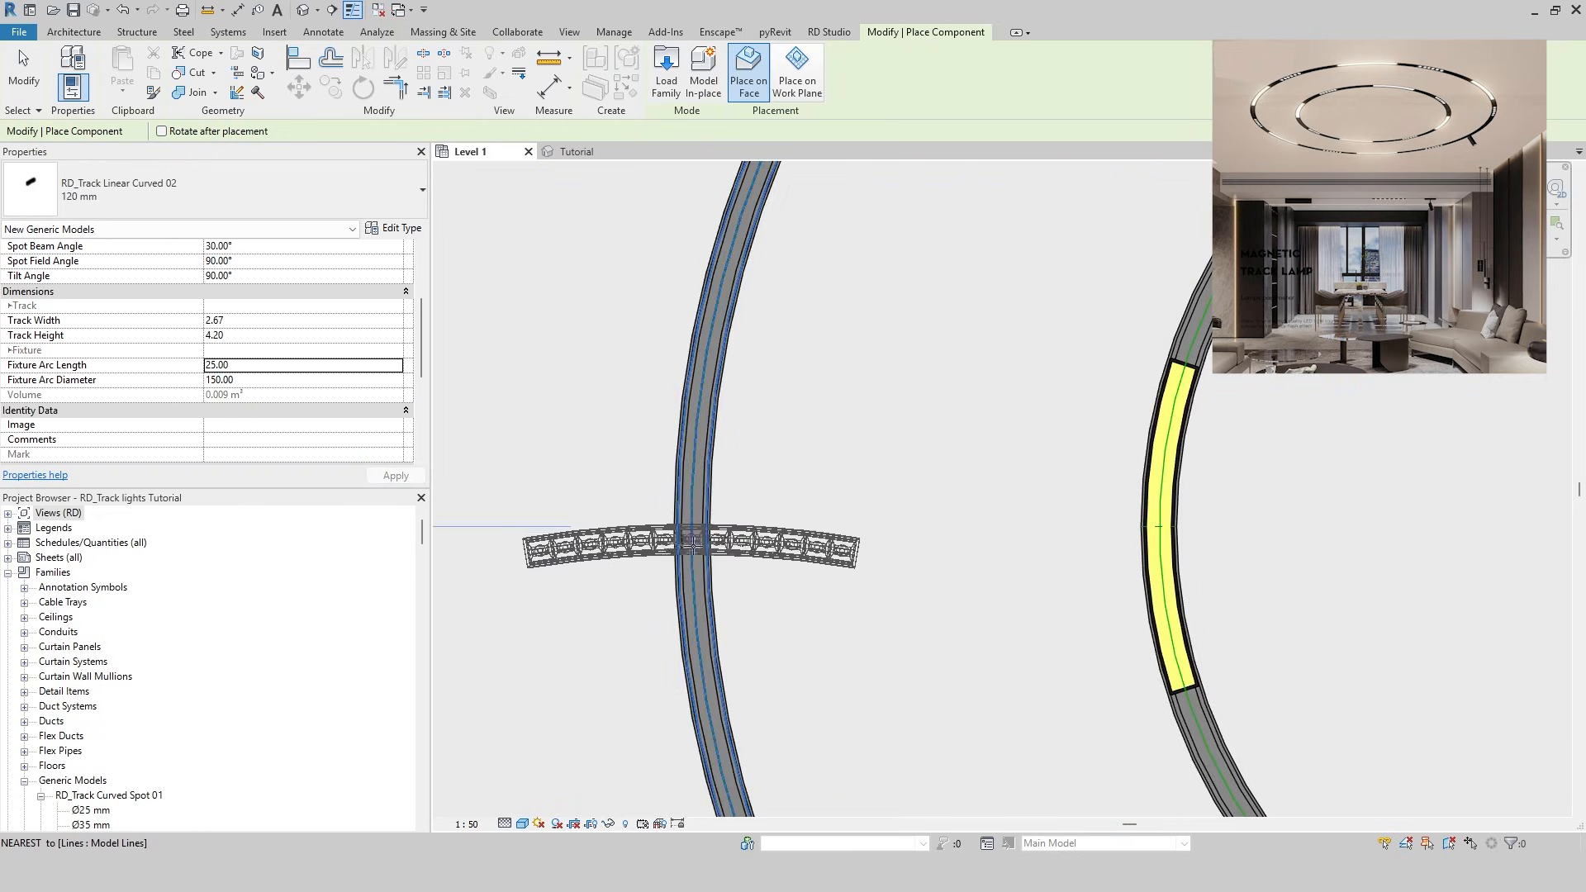
key("space")
key("space")
key("space")
key("space")
left_click(692, 526)
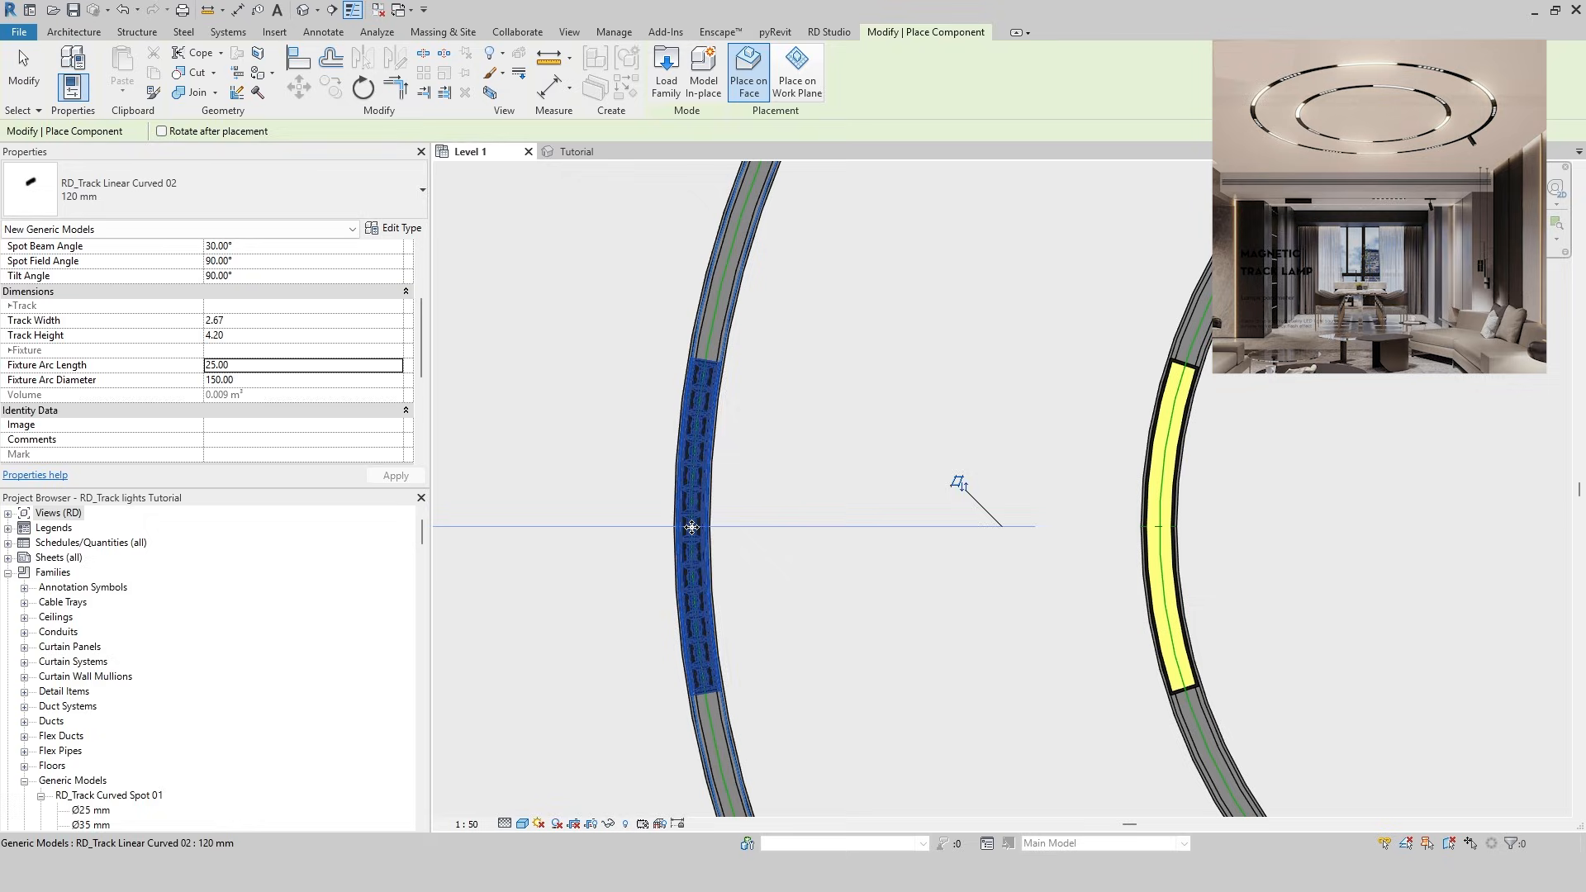
key("Escape")
key("Escape")
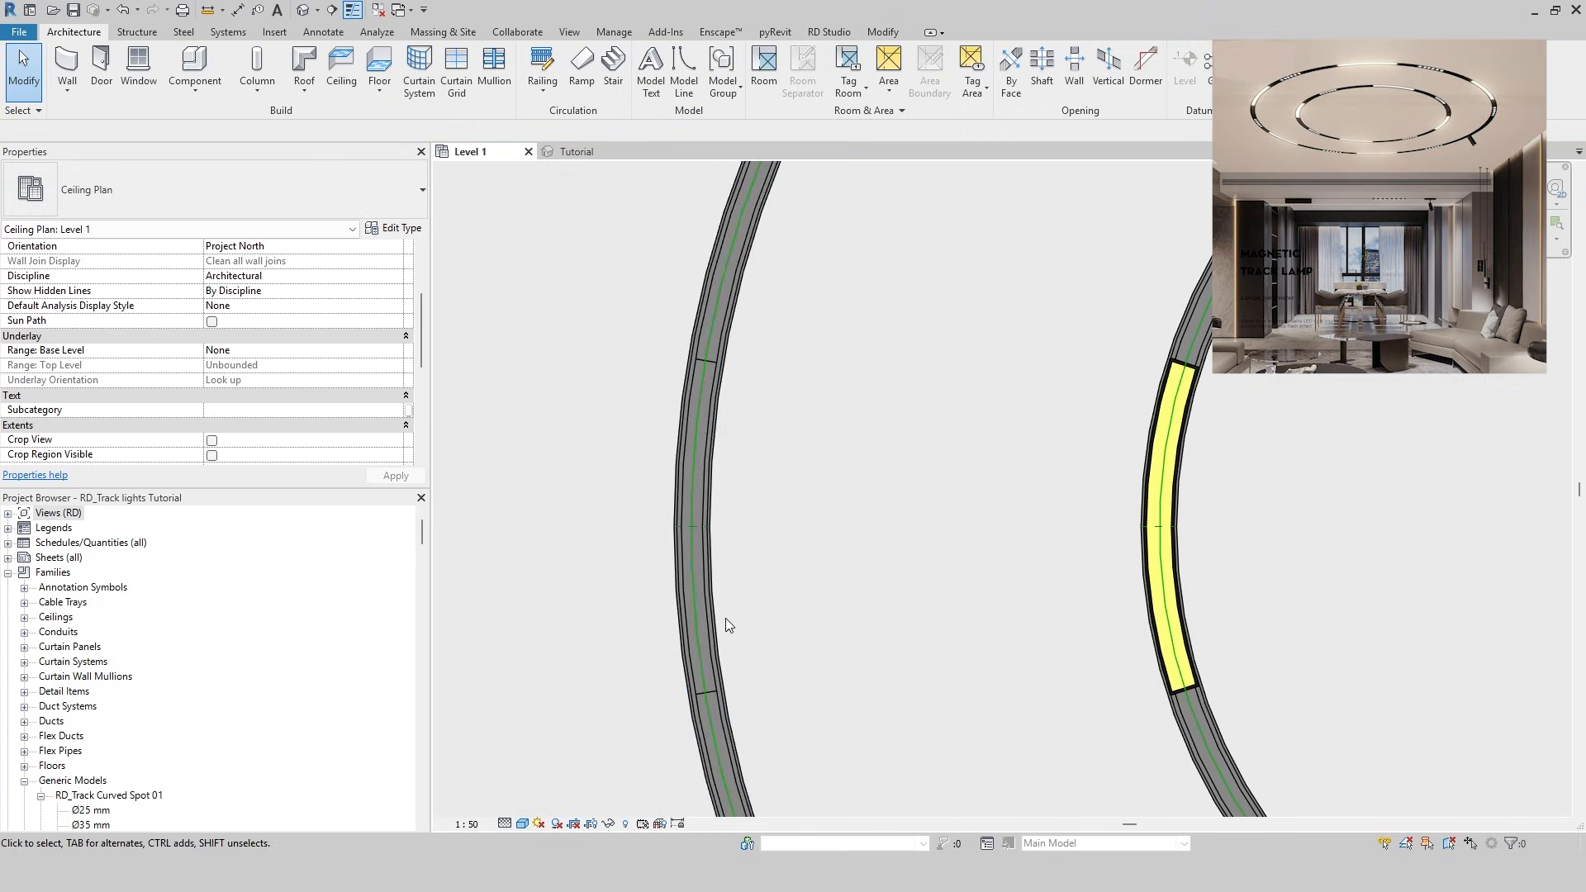
Select the left-quadrant spot strip and rotate it in place until it is aligned with the ring, and clear the selection
left_click(709, 691)
key("space")
key("space")
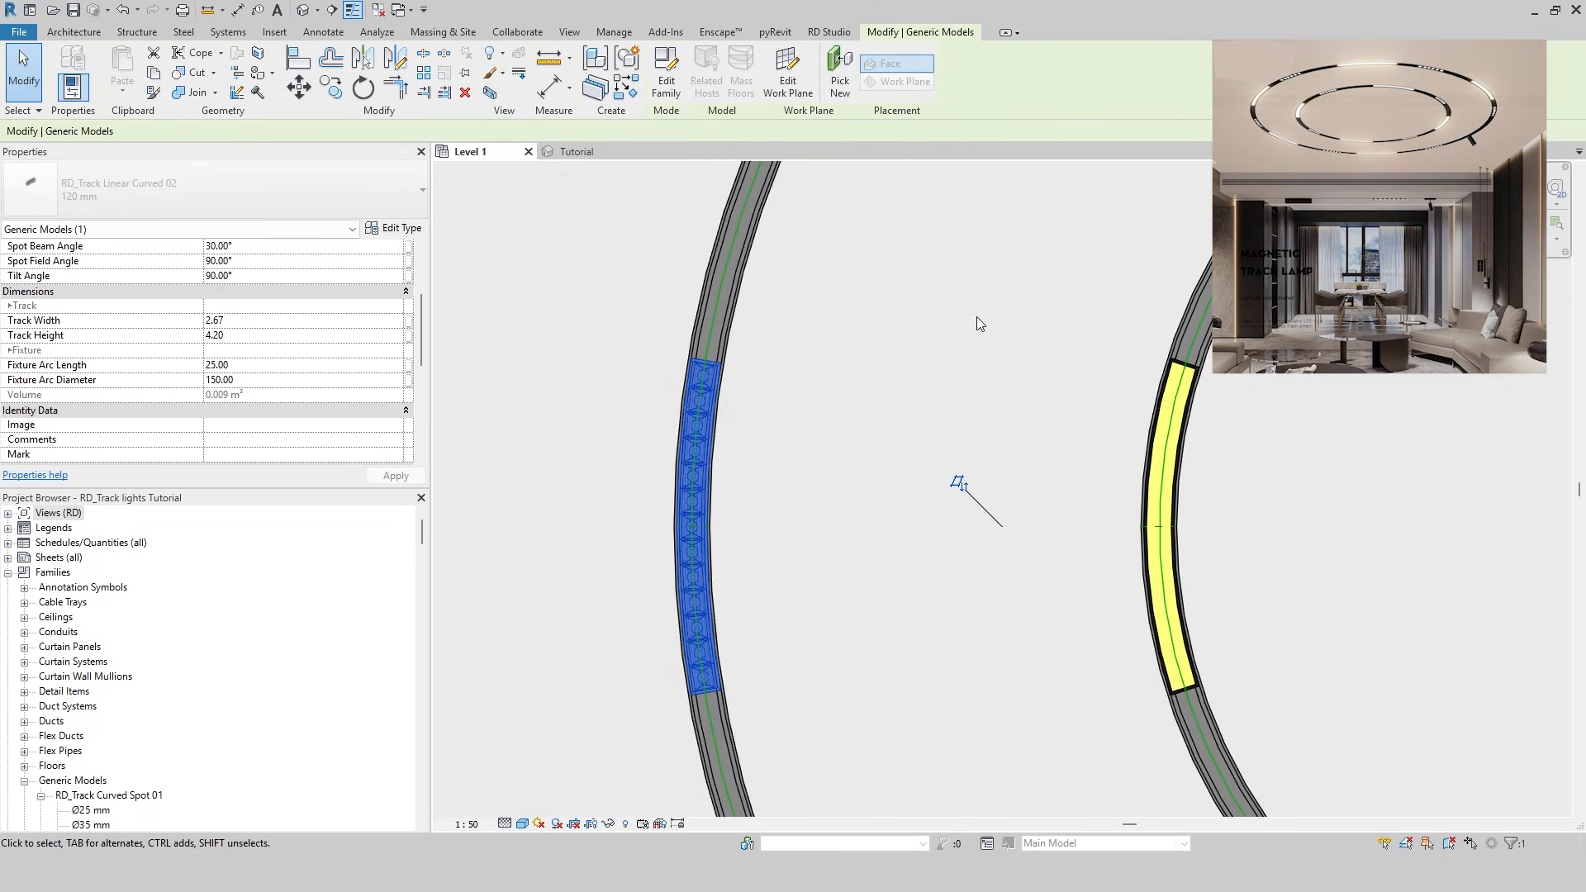
left_click(976, 316)
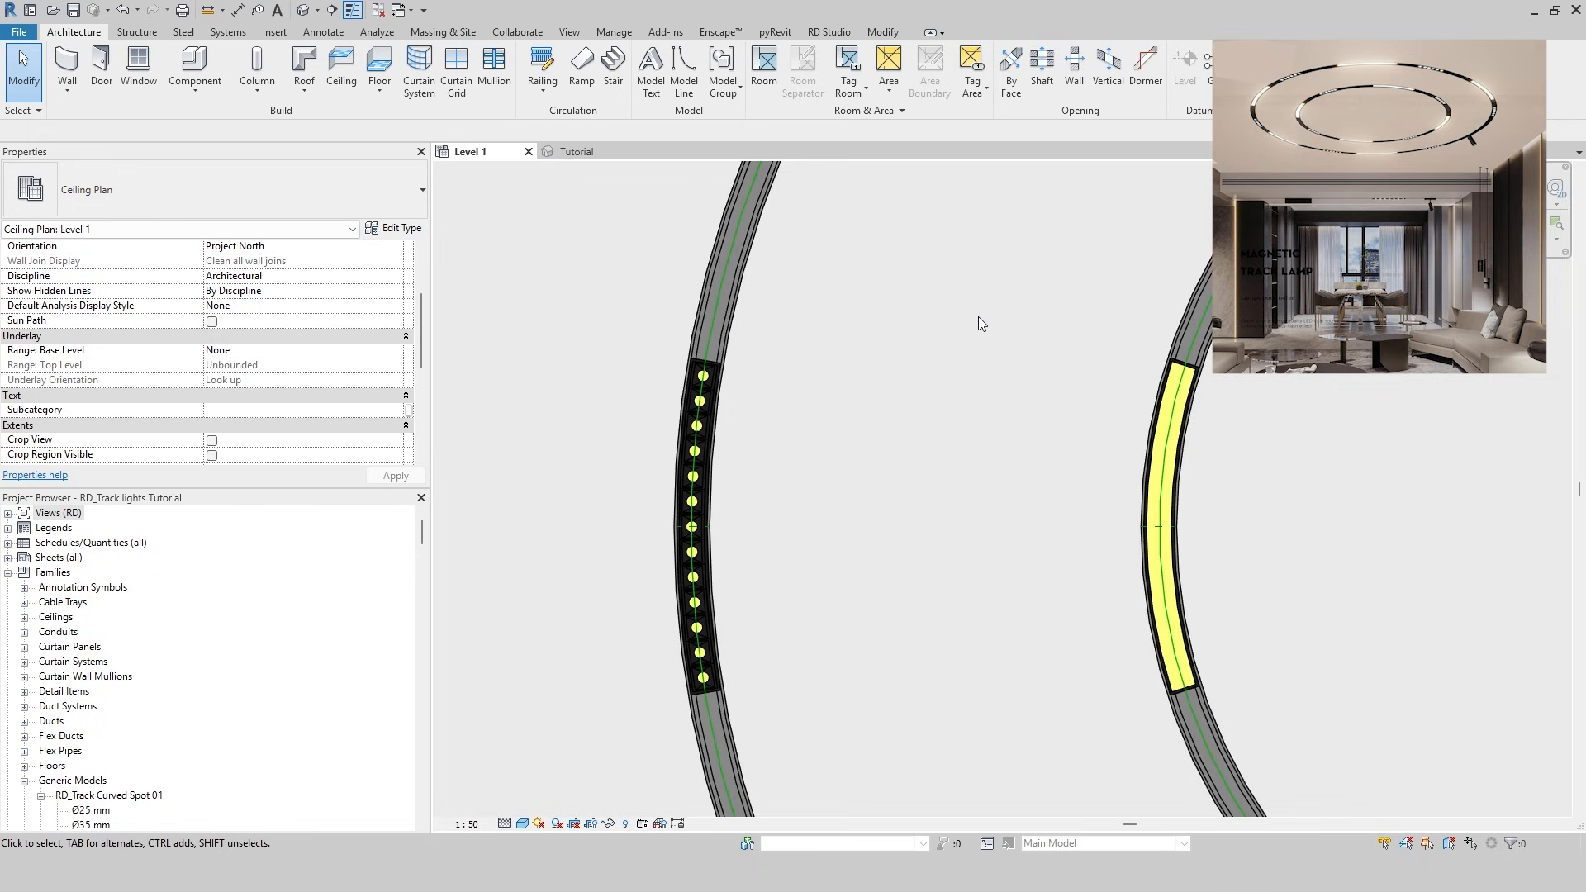
Create a fixture similar to the left-quadrant spot strip and place it at the outer ring's bottom quadrant, oriented along the curve
left_click(704, 483)
key("c")
key("s")
scroll(844, 483, "down", 6)
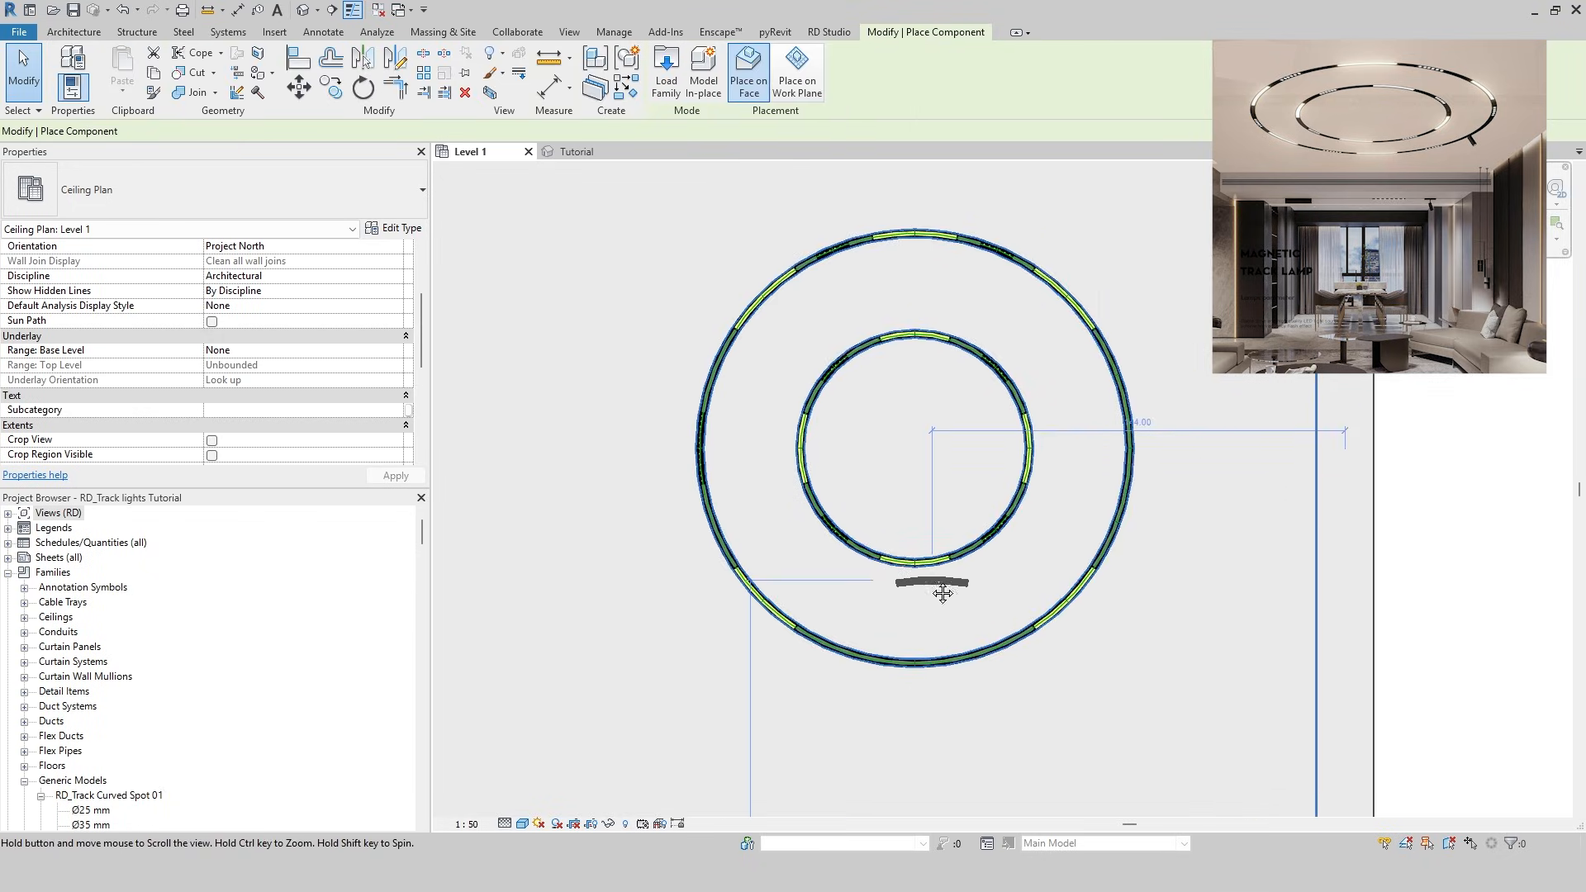
scroll(915, 664, "up", 5)
scroll(918, 650, "up", 2)
key("space")
key("space")
key("space")
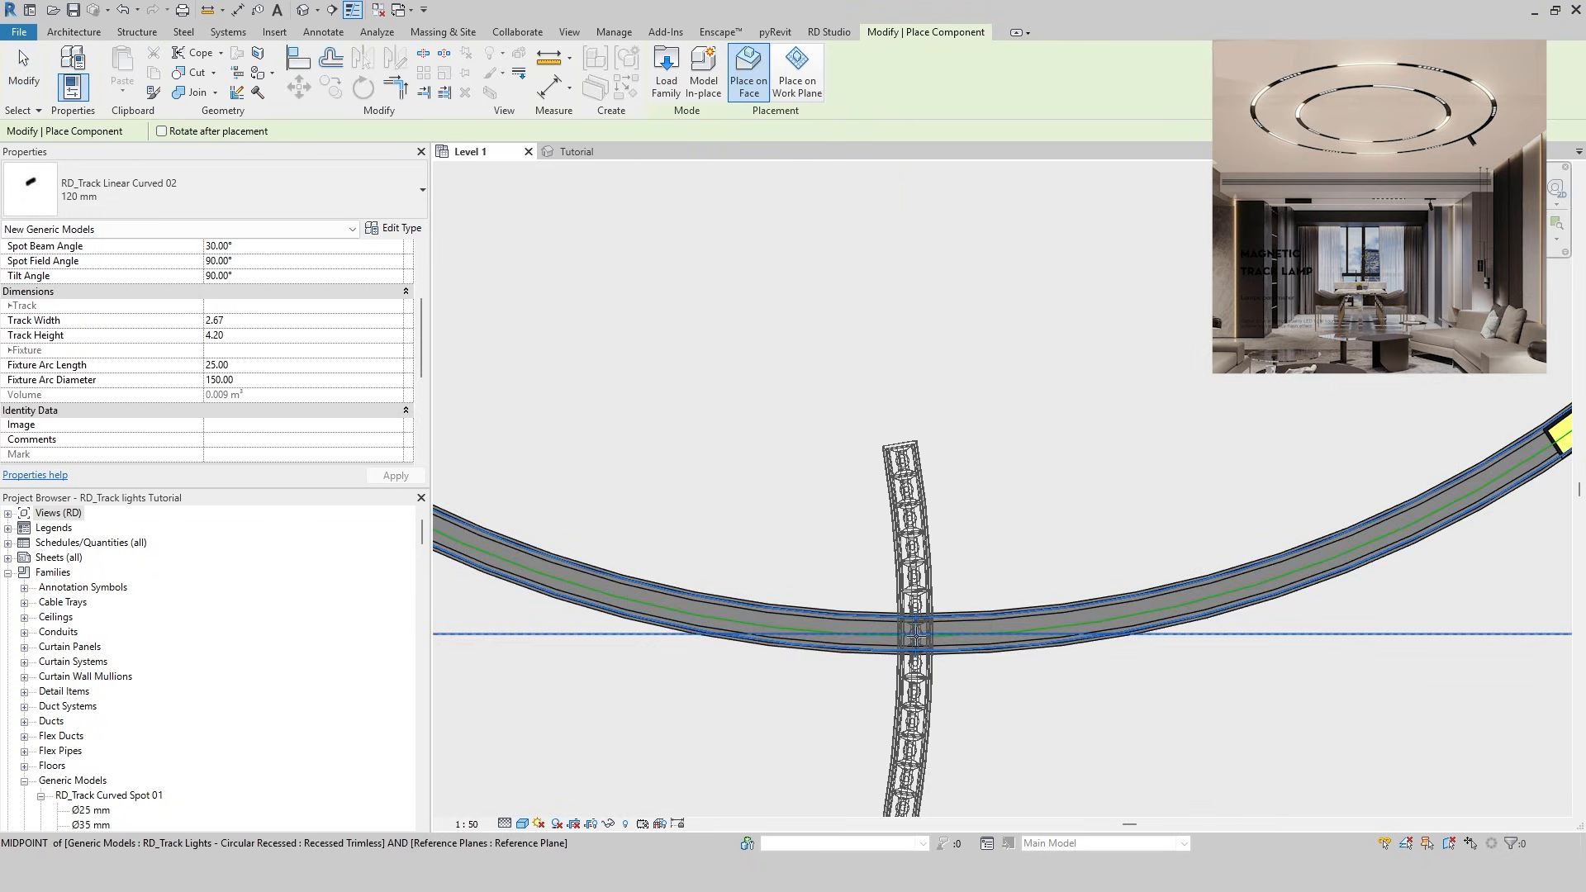
left_click(915, 636)
key("Escape")
Select the bottom-quadrant spot strip, rotate it in place along the outer ring's curve, and clear the selection
left_click(727, 615)
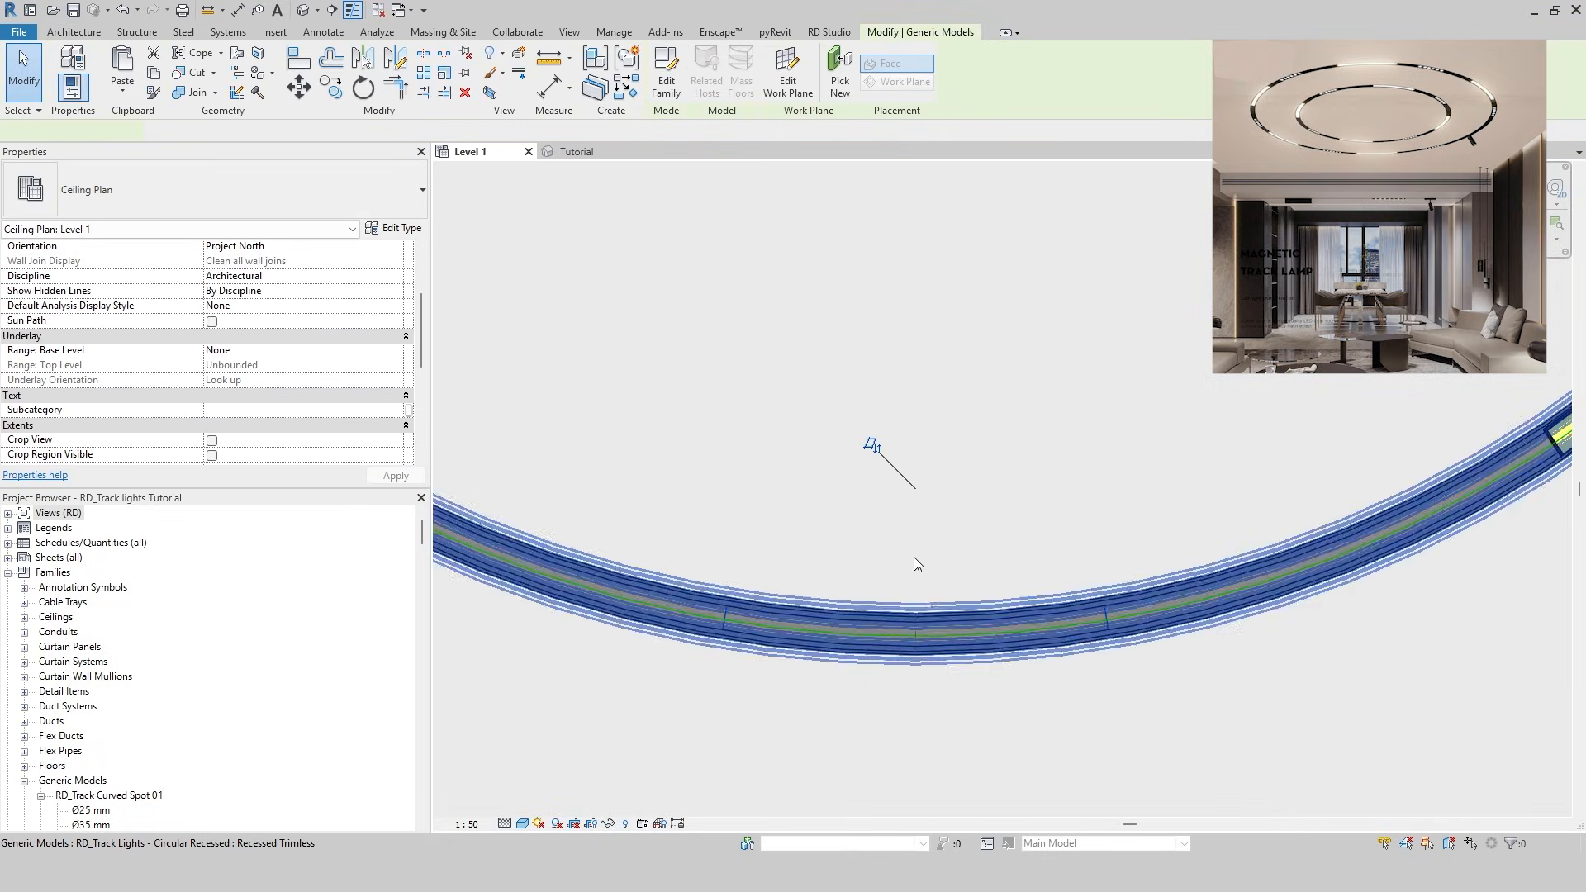
scroll(978, 483, "down", 4)
scroll(978, 483, "down", 4)
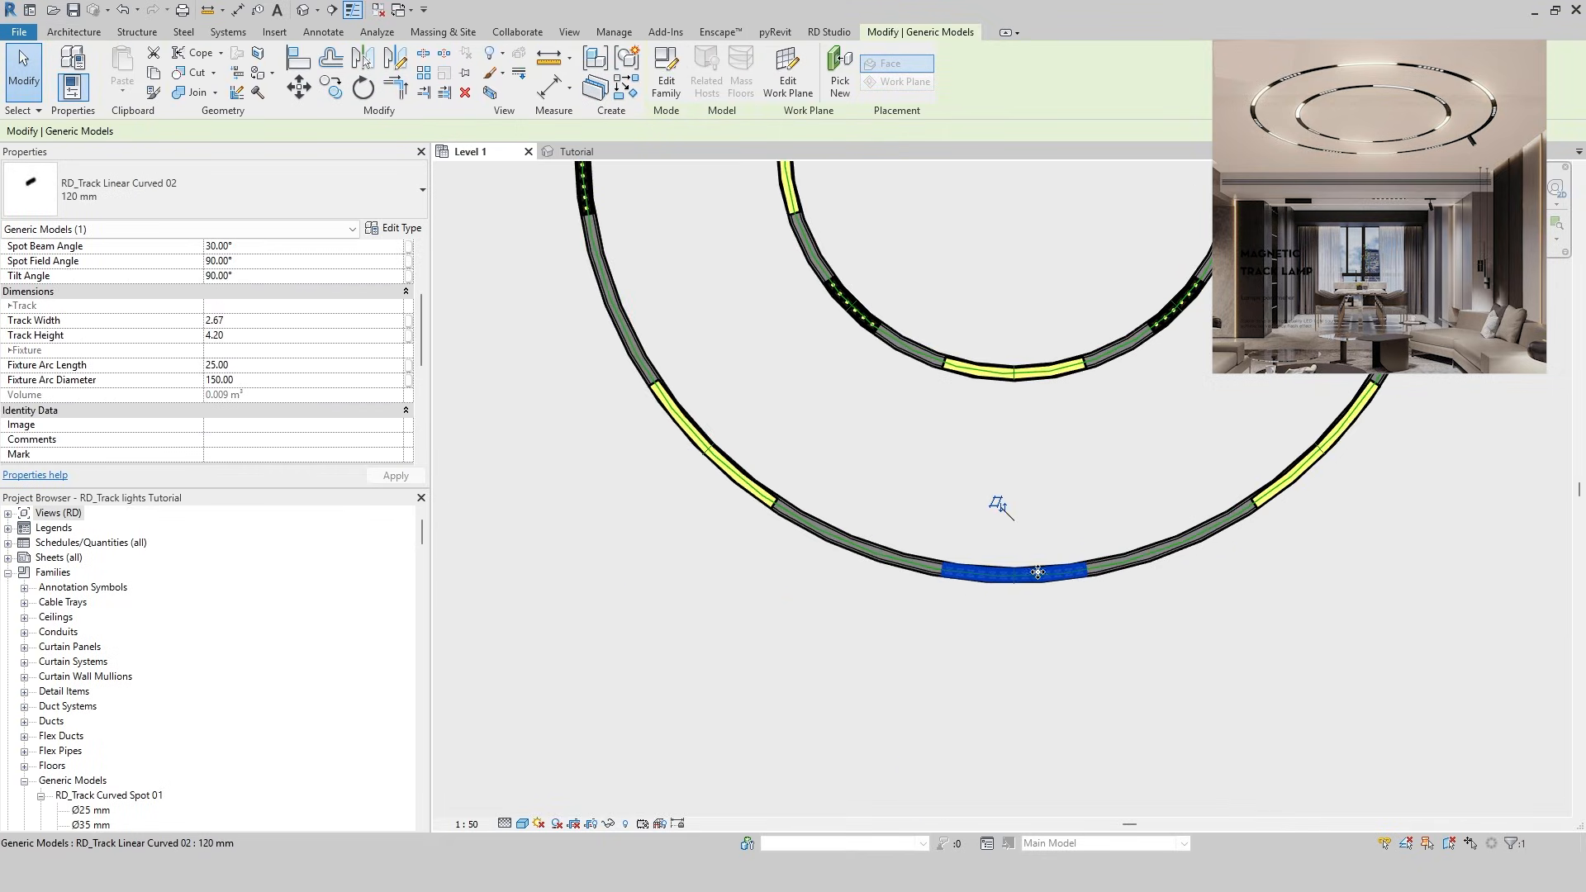
key("Escape")
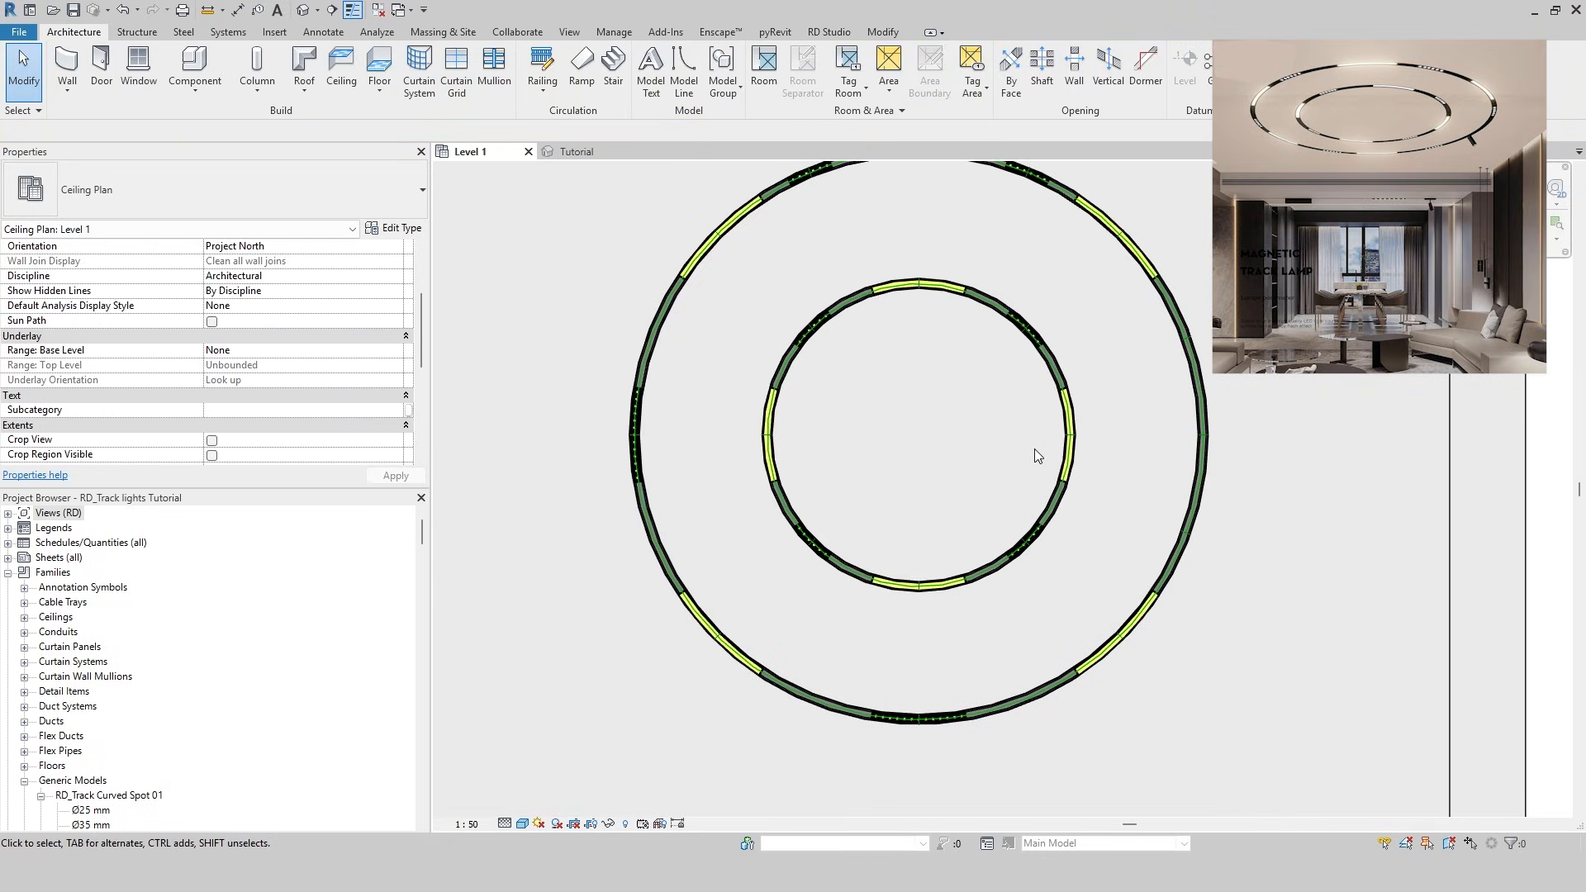
Create fixtures similar to the outer ring's short spot strip and place them on its right side, above and below the right quadrant, following the curve
middle_click_drag(1006, 211, 909, 308)
left_click(929, 268)
key("c")
key("s")
scroll(1098, 660, "up", 5)
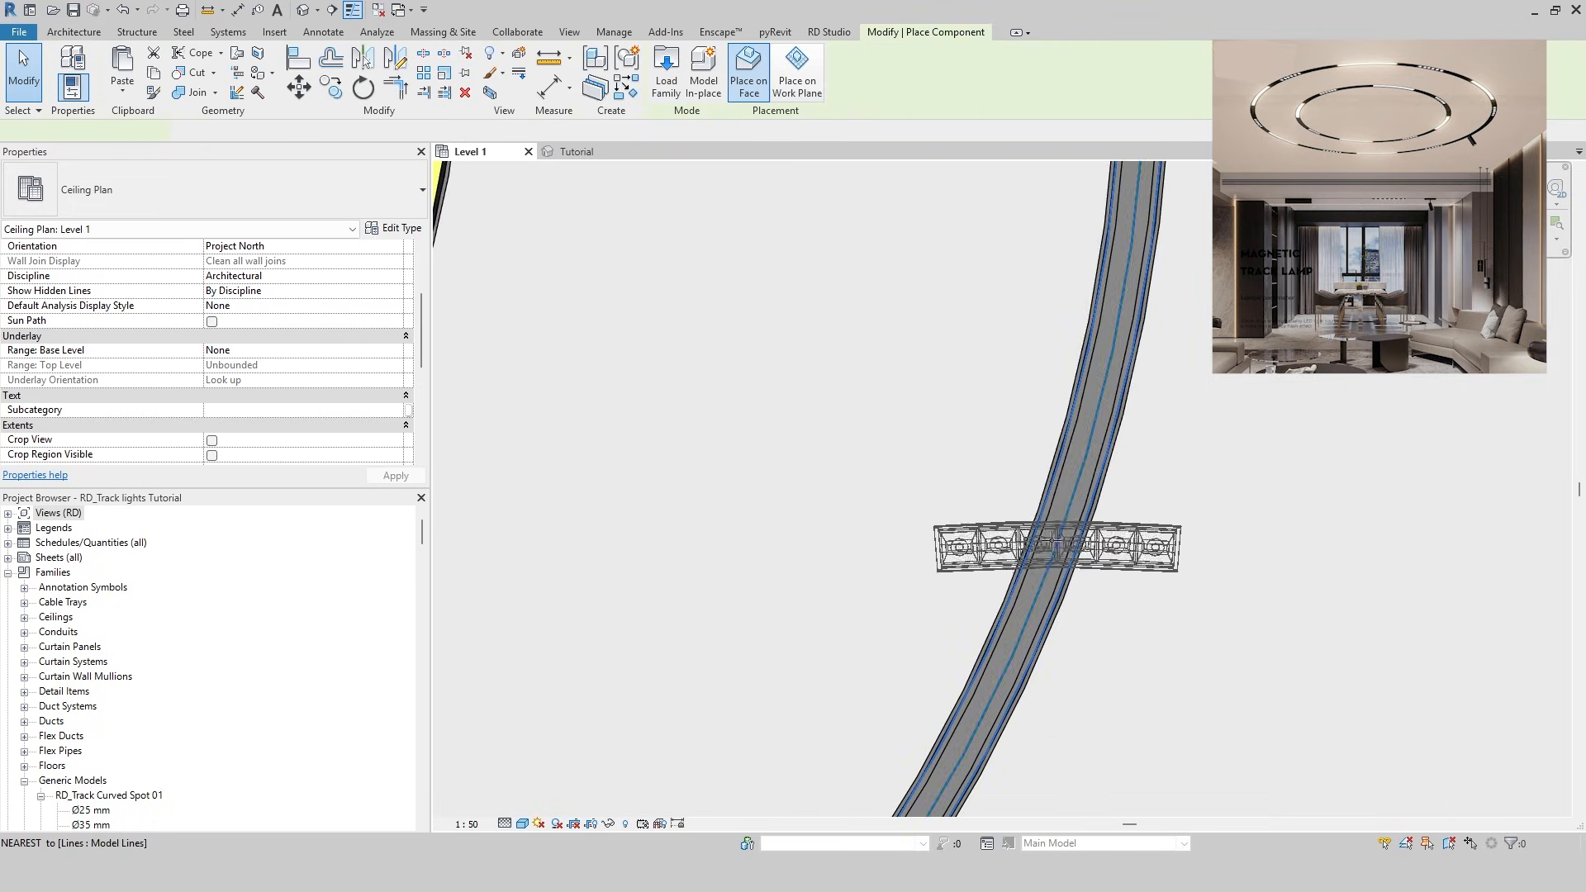
key("space")
key("space")
left_click(1045, 560)
scroll(1047, 555, "down", 3)
middle_click_drag(1175, 389, 1163, 652)
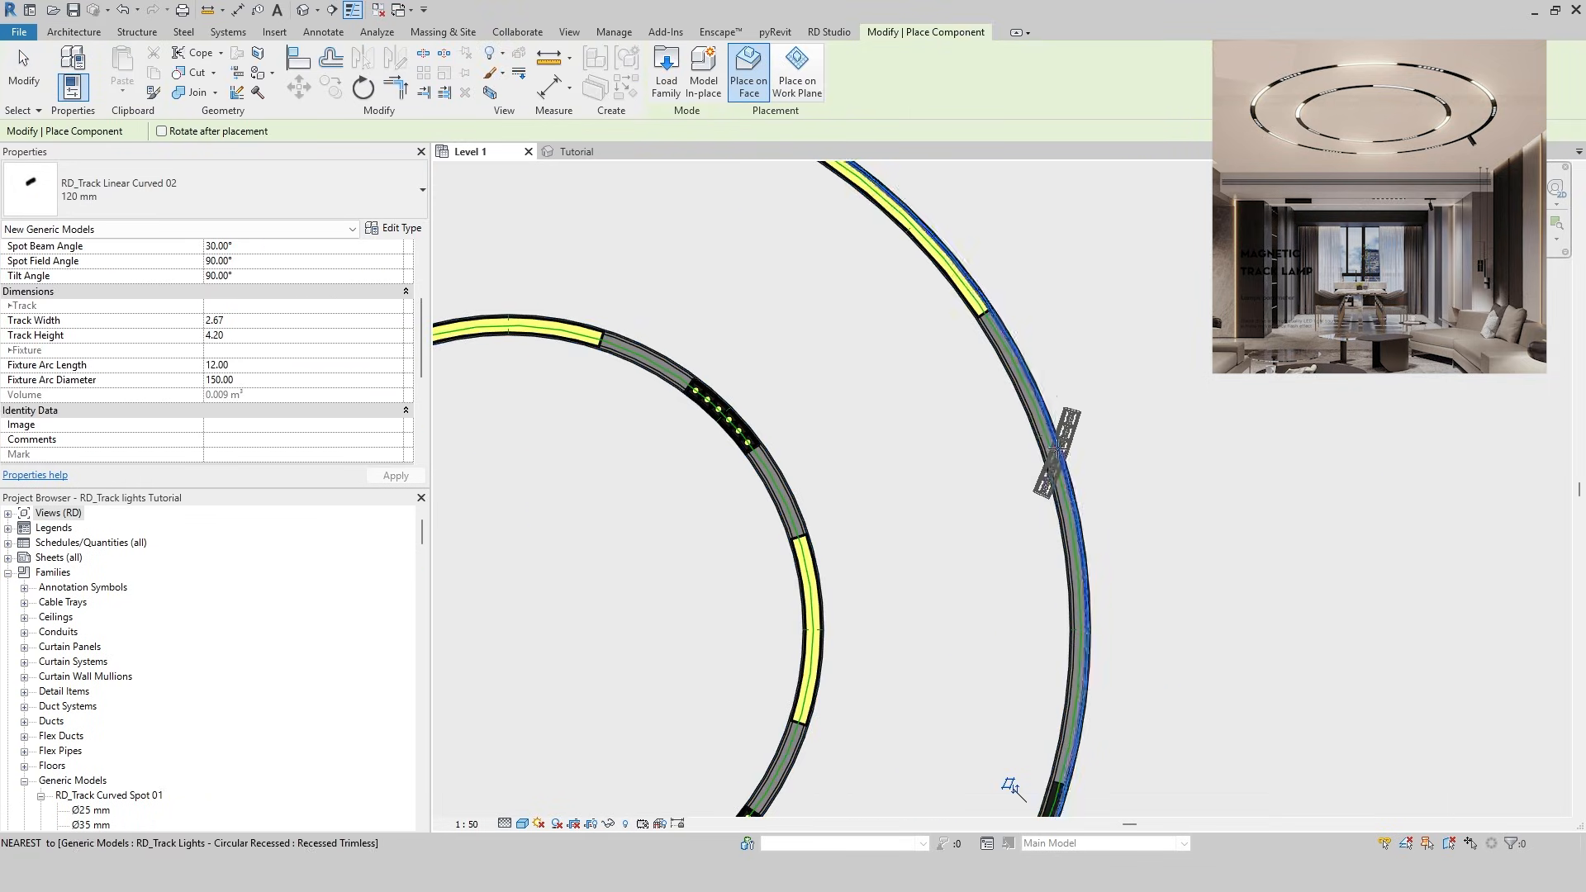
key("space")
key("Escape")
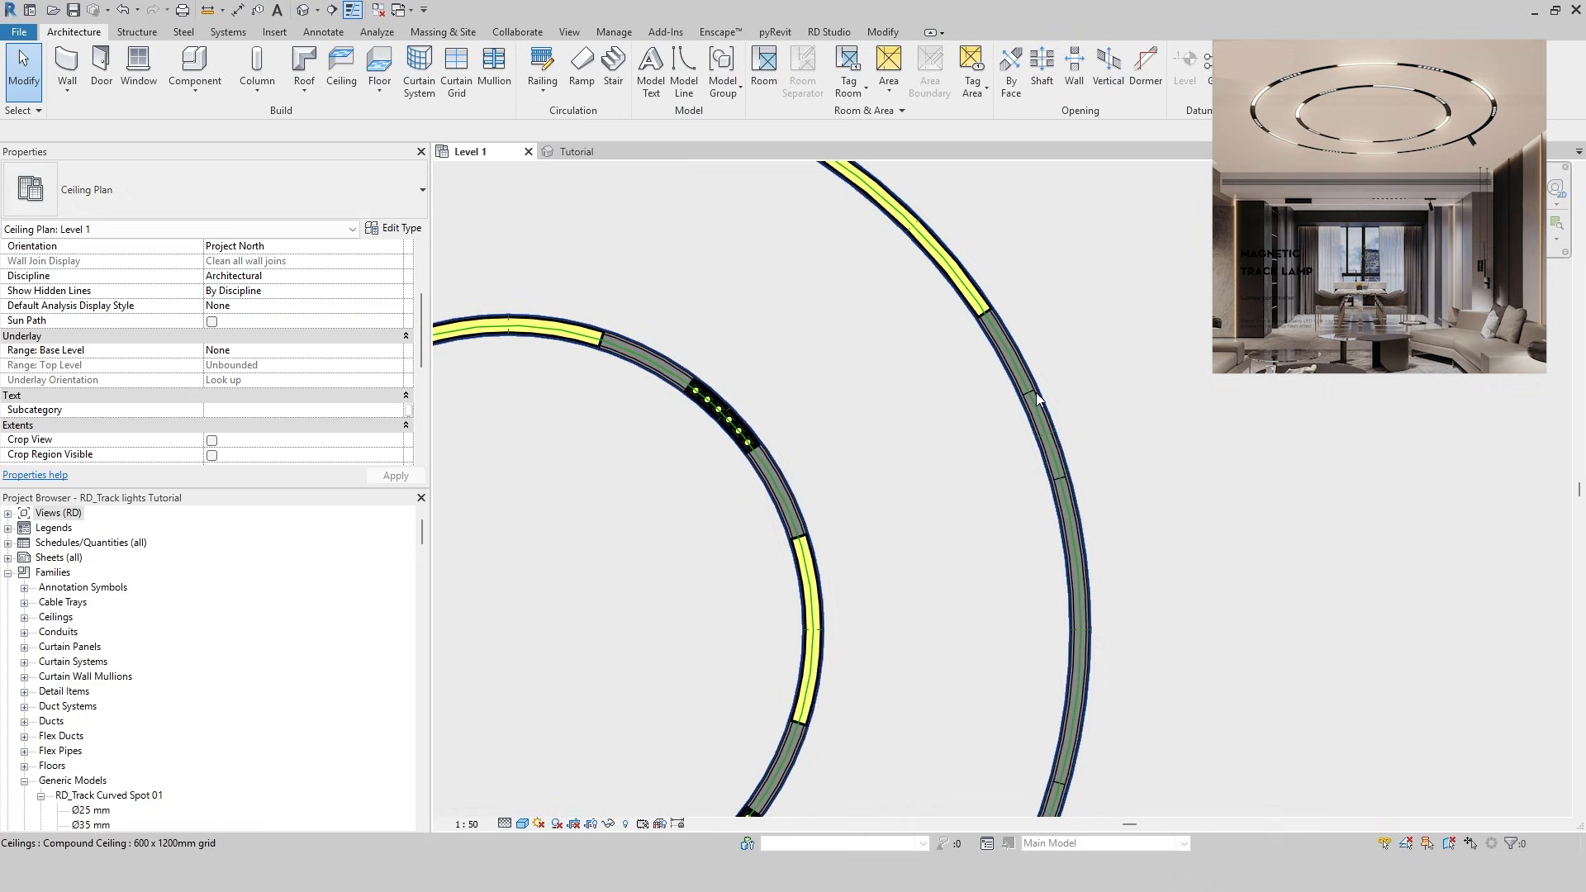
Rotate the two new spot strips on the outer ring's right side in place, aligned with the curve, and clear the selection
left_click(1043, 419)
middle_click_drag(1187, 704, 1153, 454)
key("Escape")
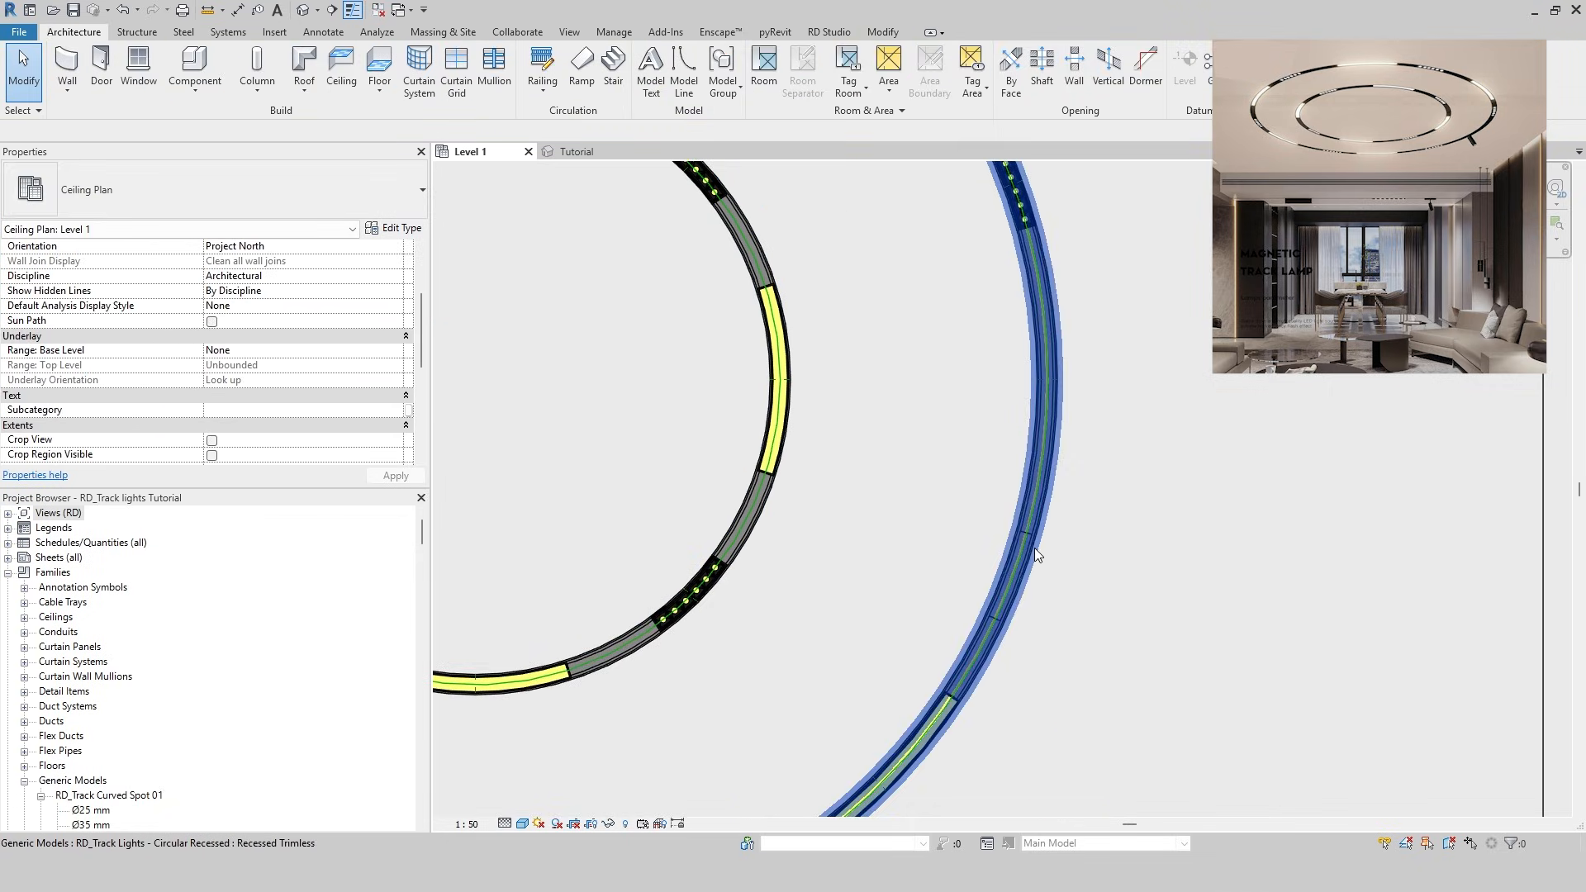
key("Tab")
left_click(1034, 548)
scroll(881, 588, "down", 3)
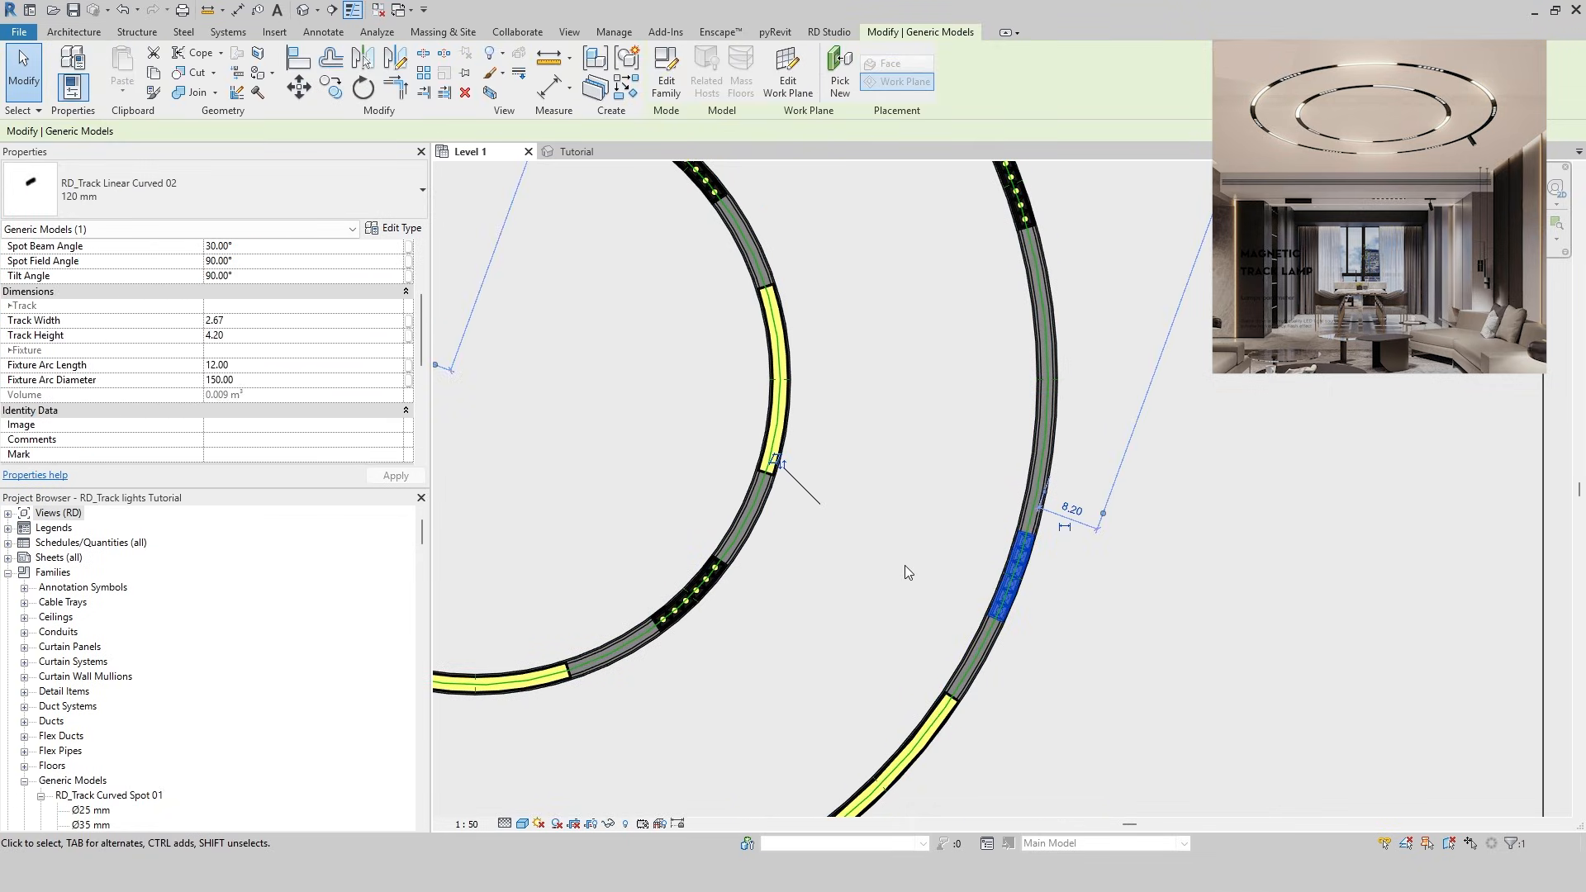
key("Escape")
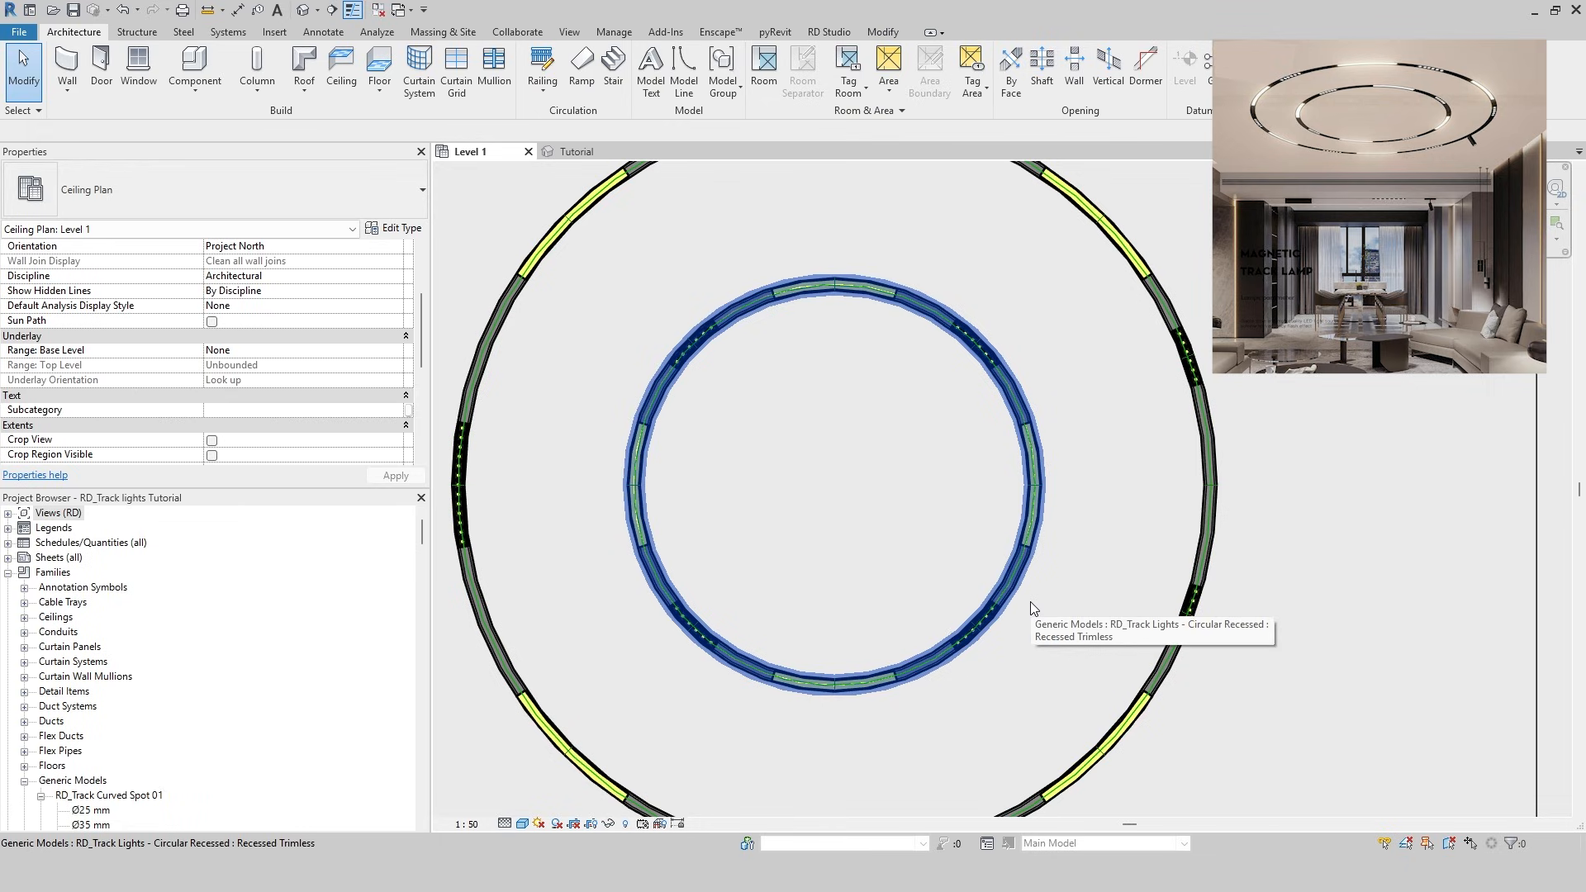
Start placing an RD_Track Curved Spot 01 Ø25 mm component with Support Diameter 1.50 and Fixture Arc Diameter 150
scroll(851, 519, "down", 1)
key("c")
key("m")
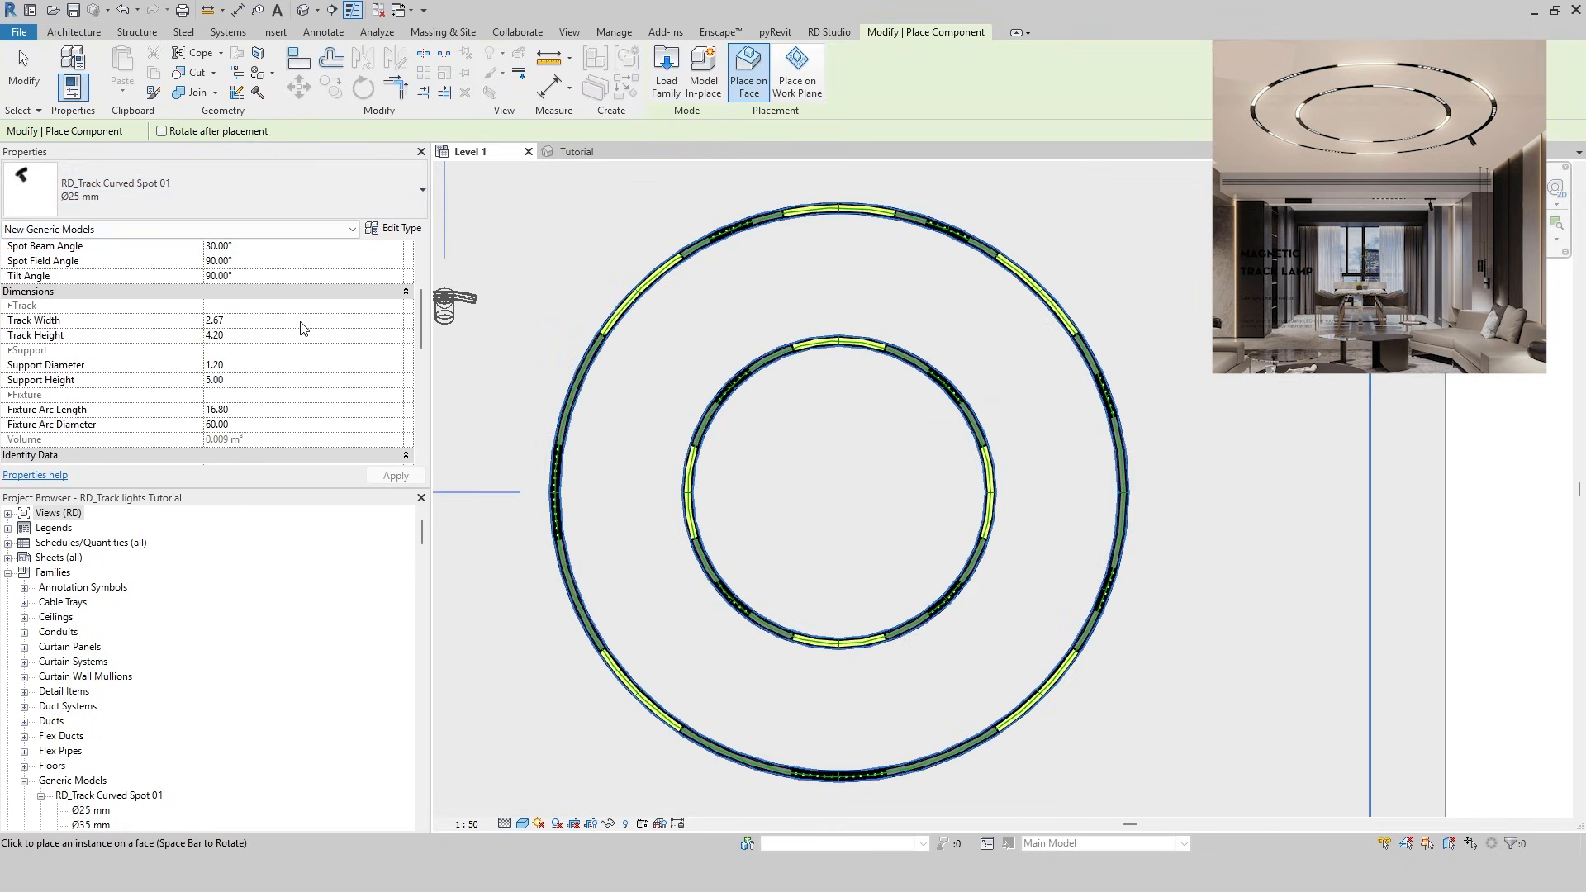
left_click(259, 366)
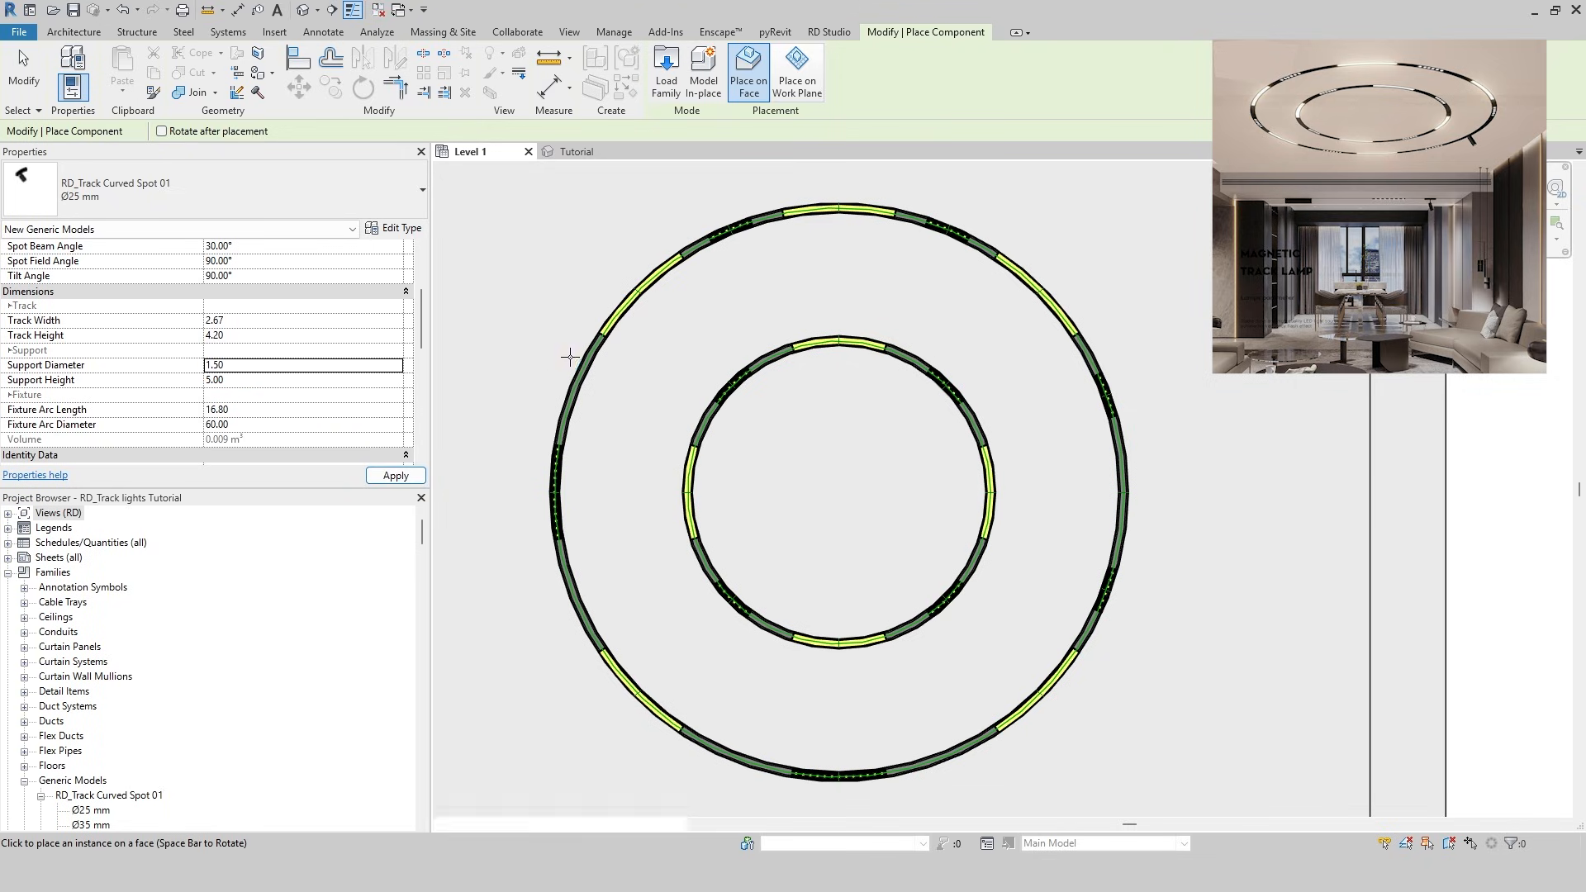
scroll(322, 378, "down", 1)
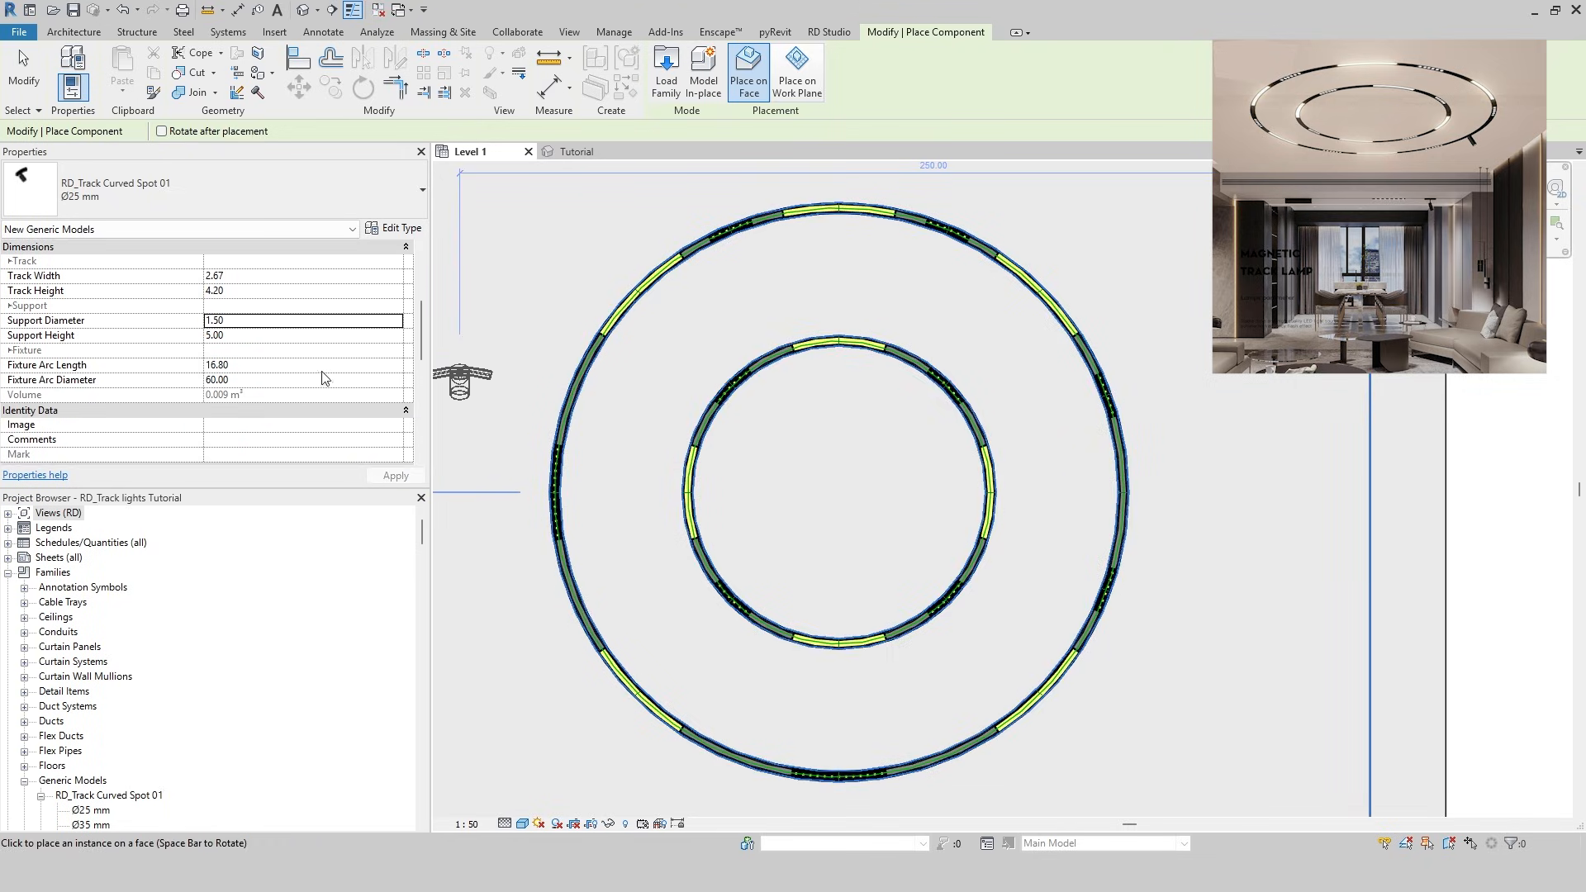
left_click(263, 379)
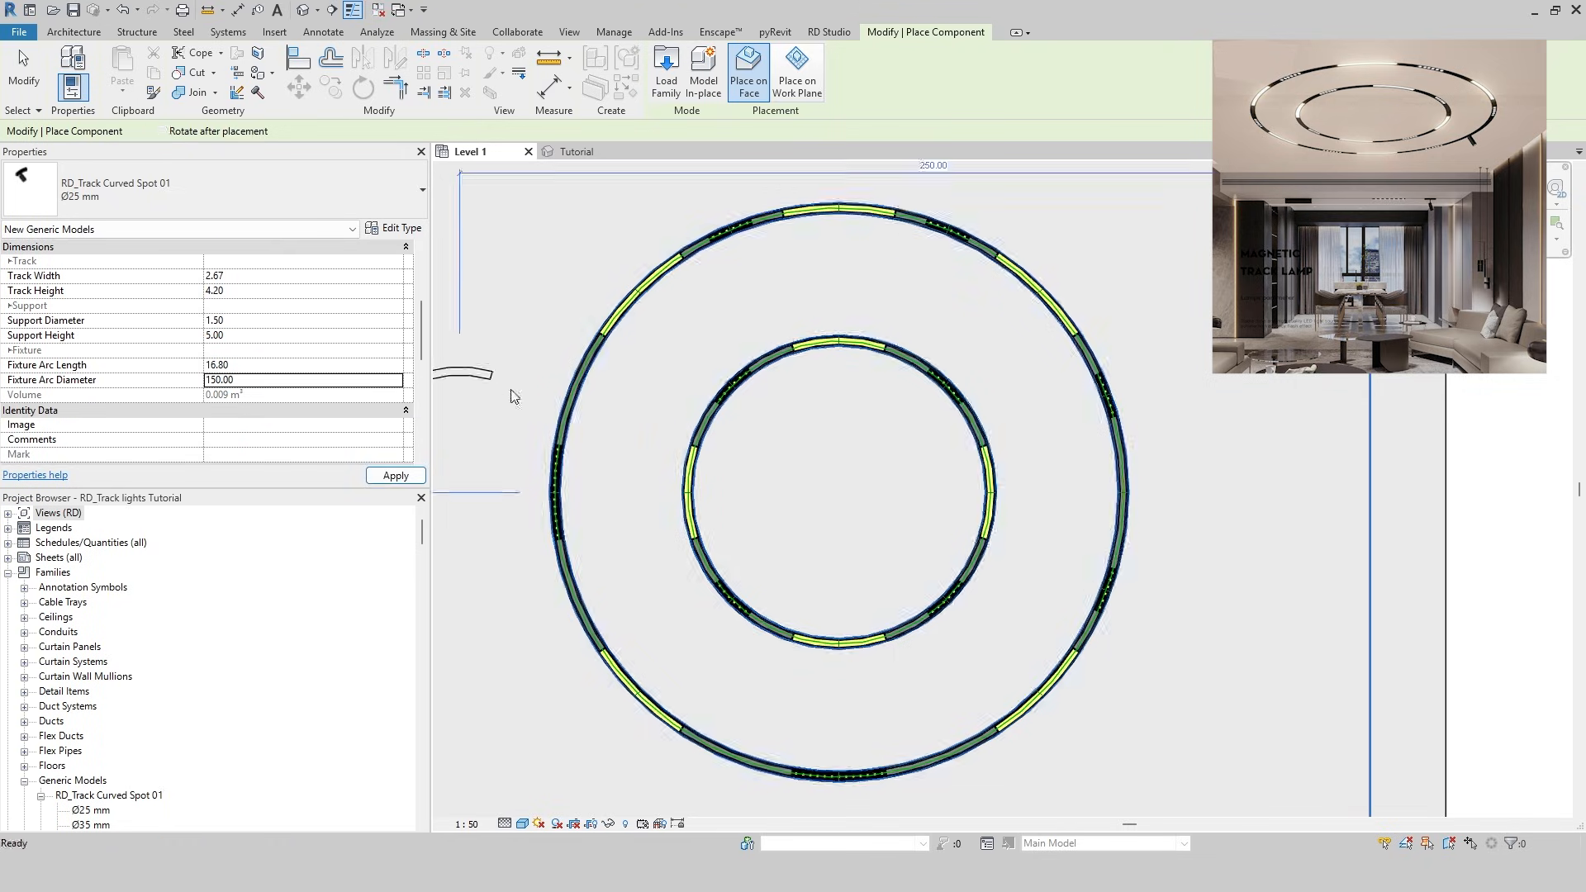
Set the curved spot's Fixture Direction to 270° and its Fixture Angle to 60°
scroll(263, 370, "down", 3)
left_click(263, 366)
type("270")
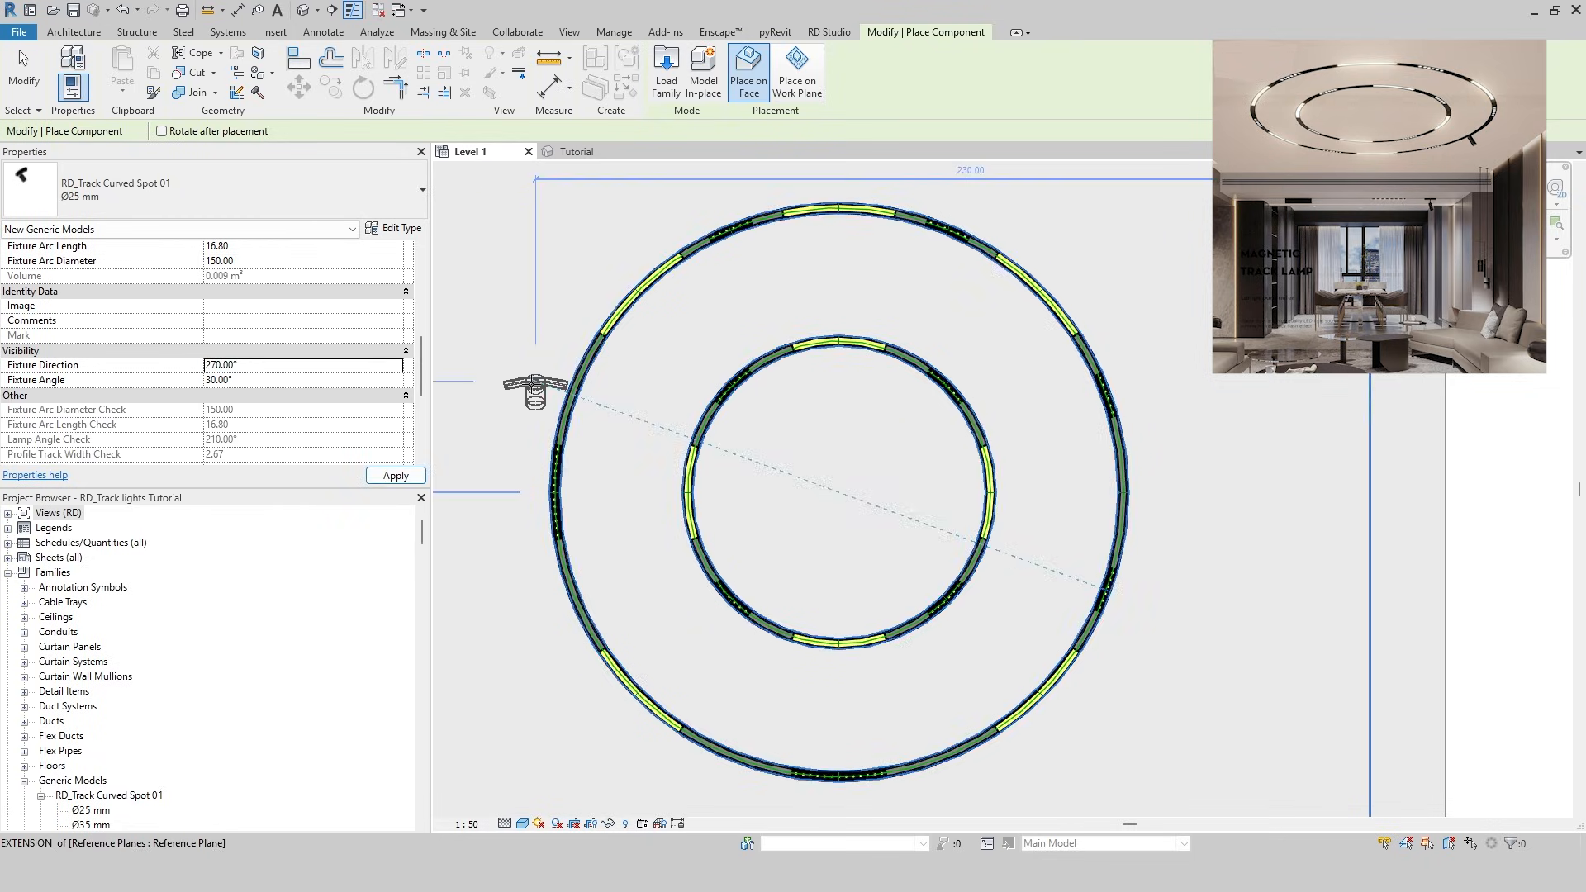
left_click(300, 380)
type("60")
Place the curved spot at the outer ring's right quadrant and check it in the Tutorial 3D view
scroll(1125, 490, "up", 5)
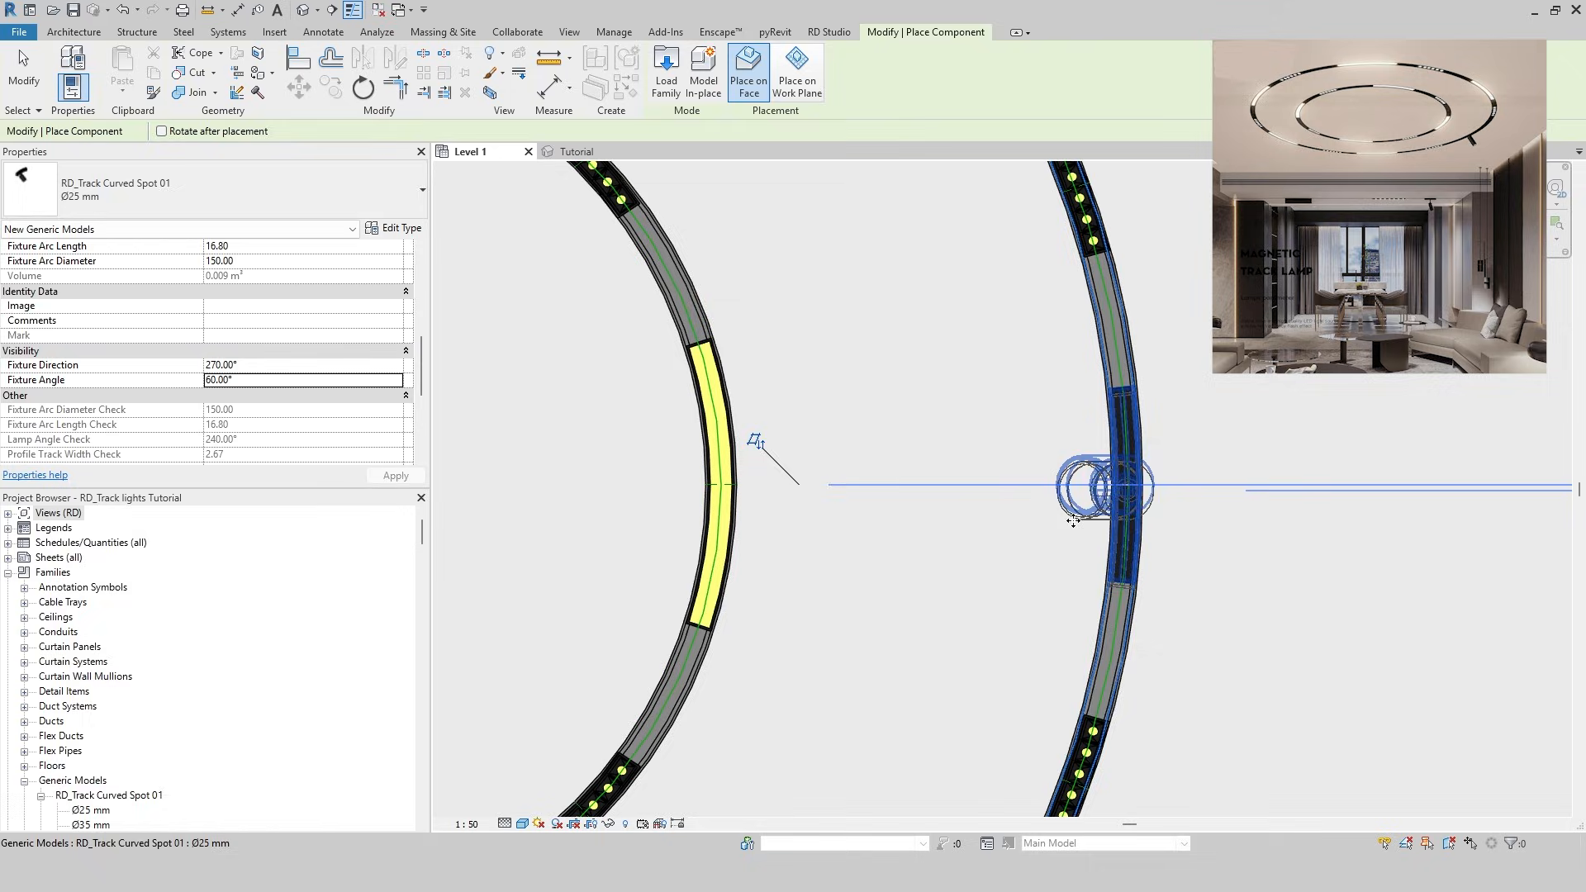
key("Escape")
key("Escape")
left_click(1110, 486)
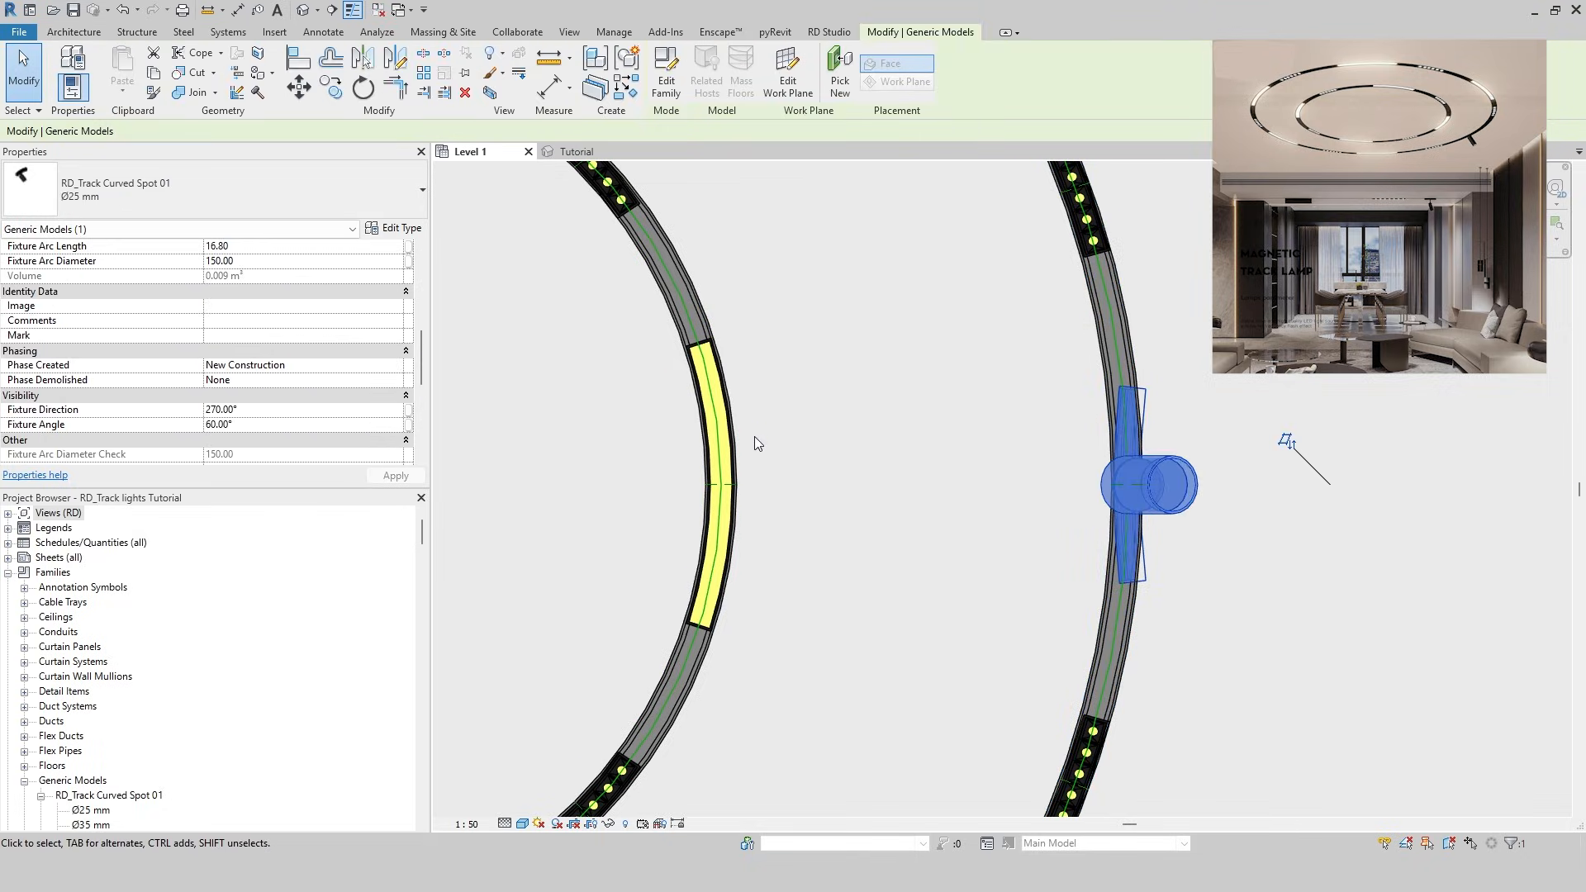
left_click(576, 152)
scroll(885, 644, "up", 2)
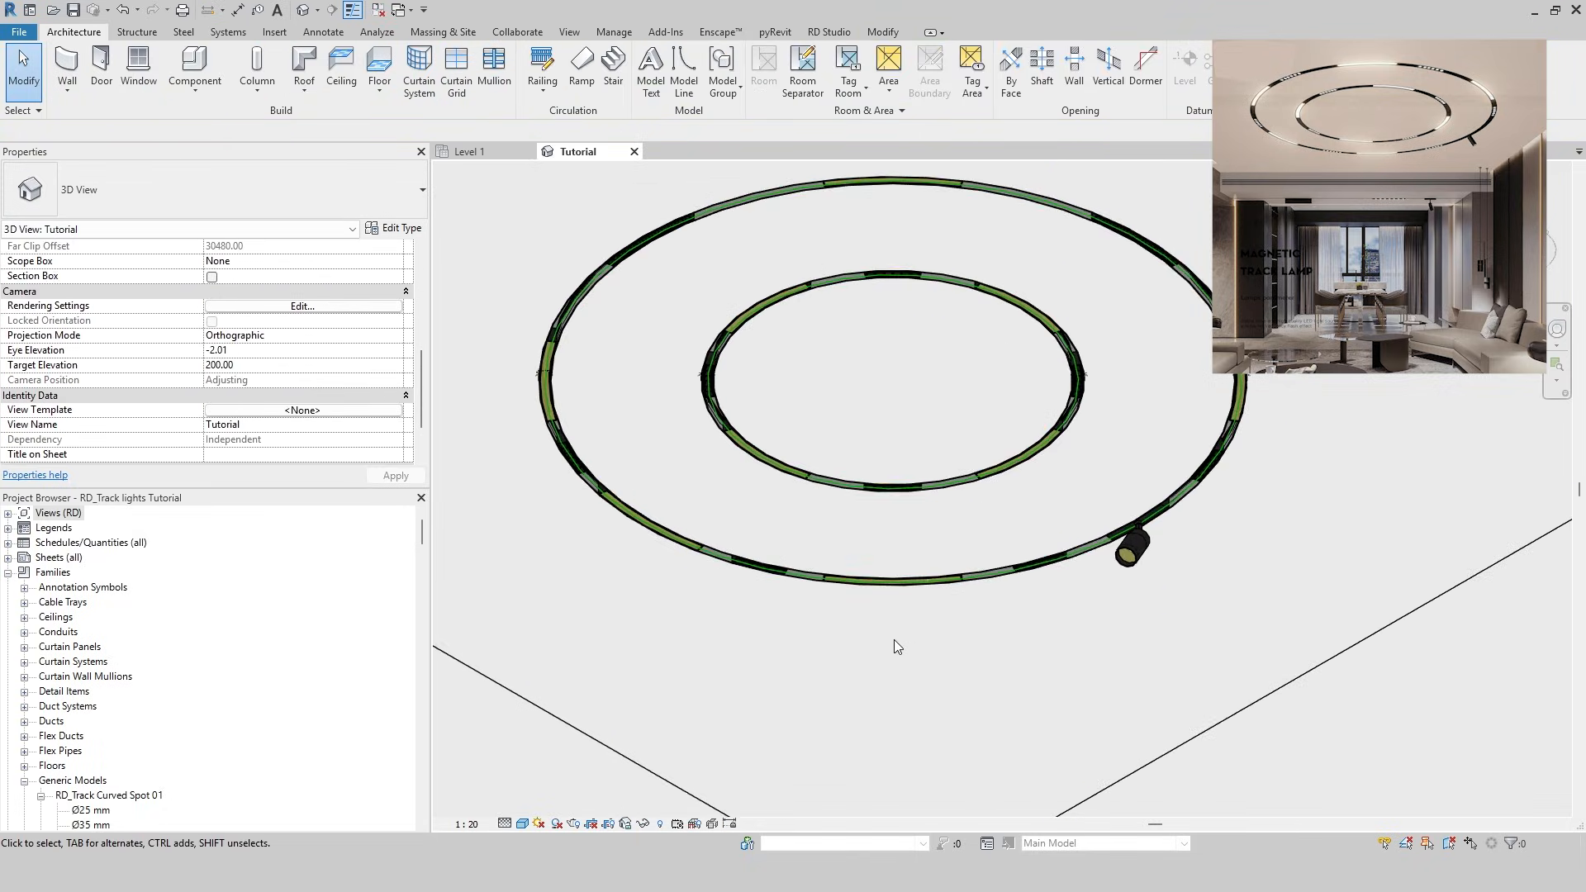
middle_click_drag(899, 650, 914, 699)
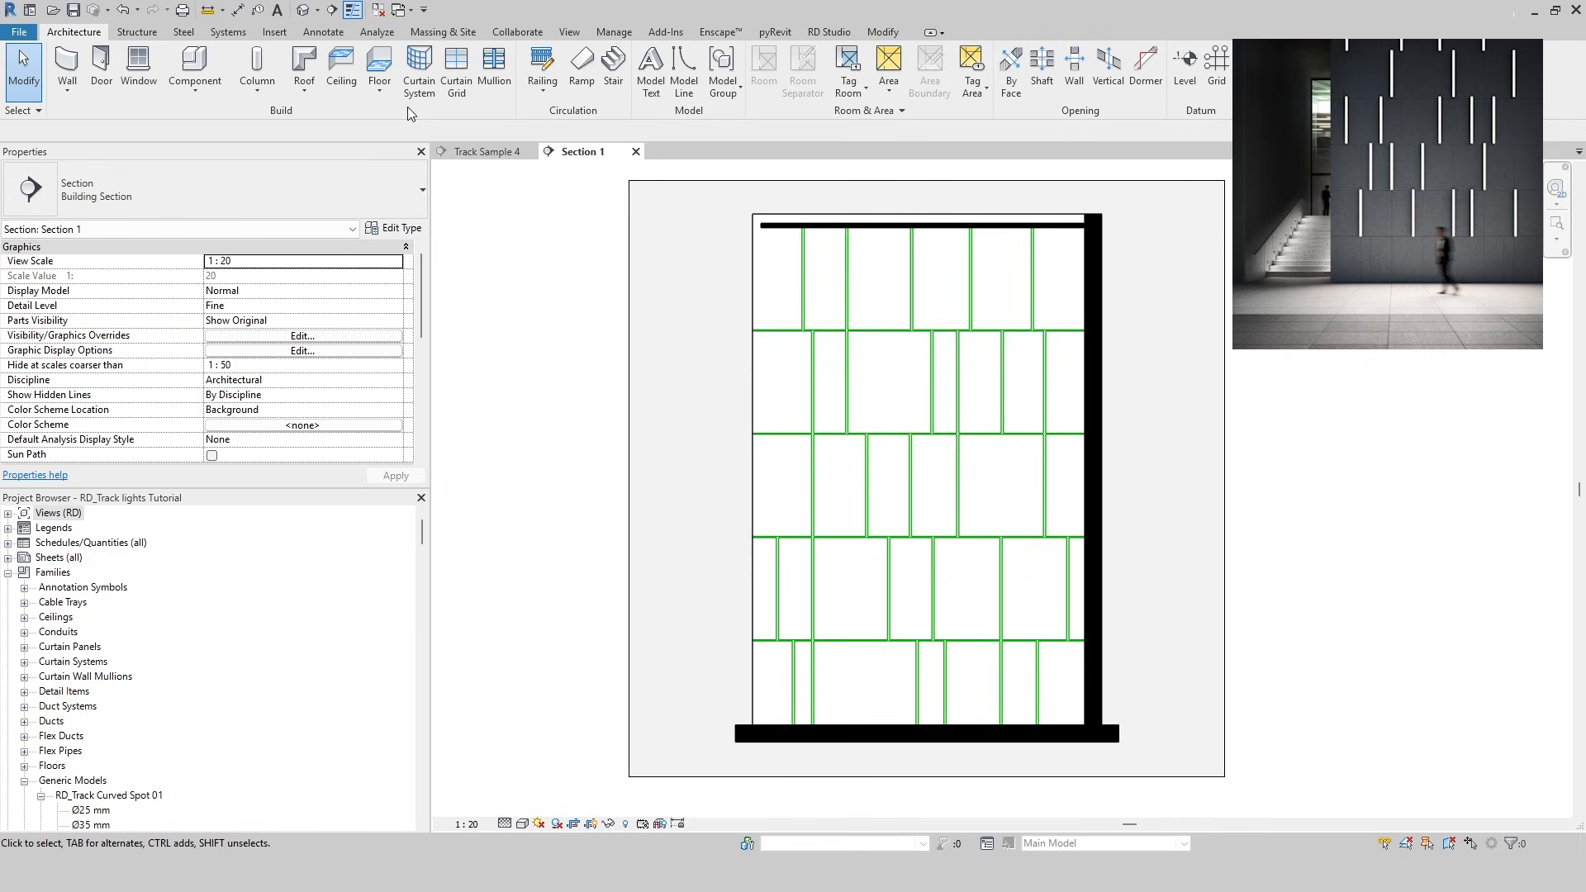
Start an in-place model in the Walls category with the name Walls 2
left_click(207, 88)
left_click(213, 158)
scroll(800, 339, "down", 10)
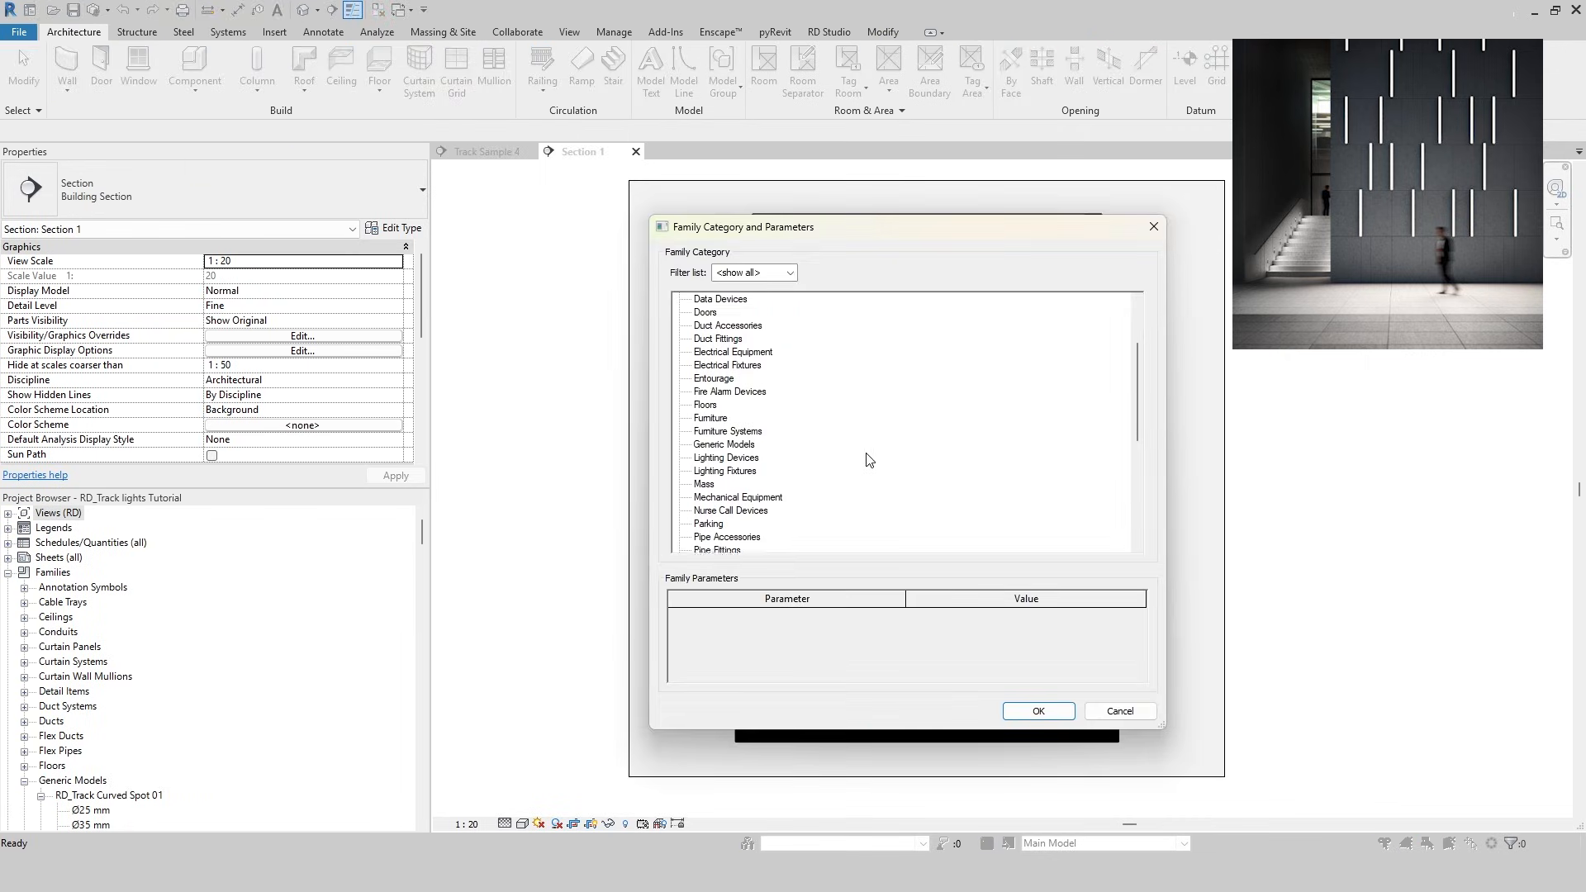
scroll(1079, 497, "down", 2)
left_click(706, 524)
left_click(1051, 716)
key("Return")
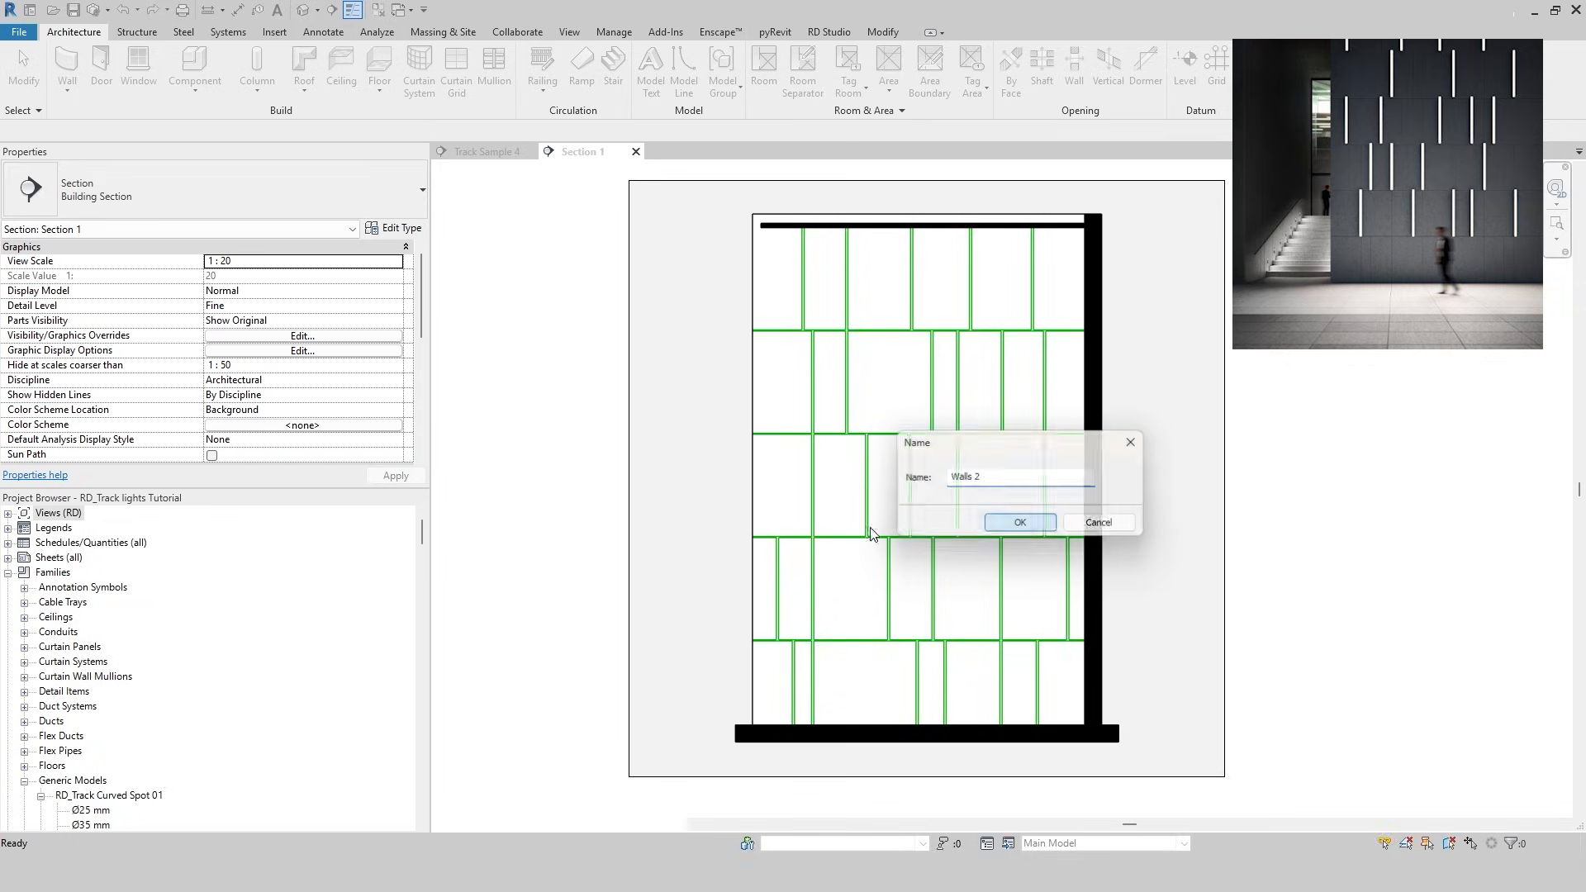
Start a void extrusion and set the face of the 20 cm white wall as its work plane
left_click(320, 74)
left_click(356, 117)
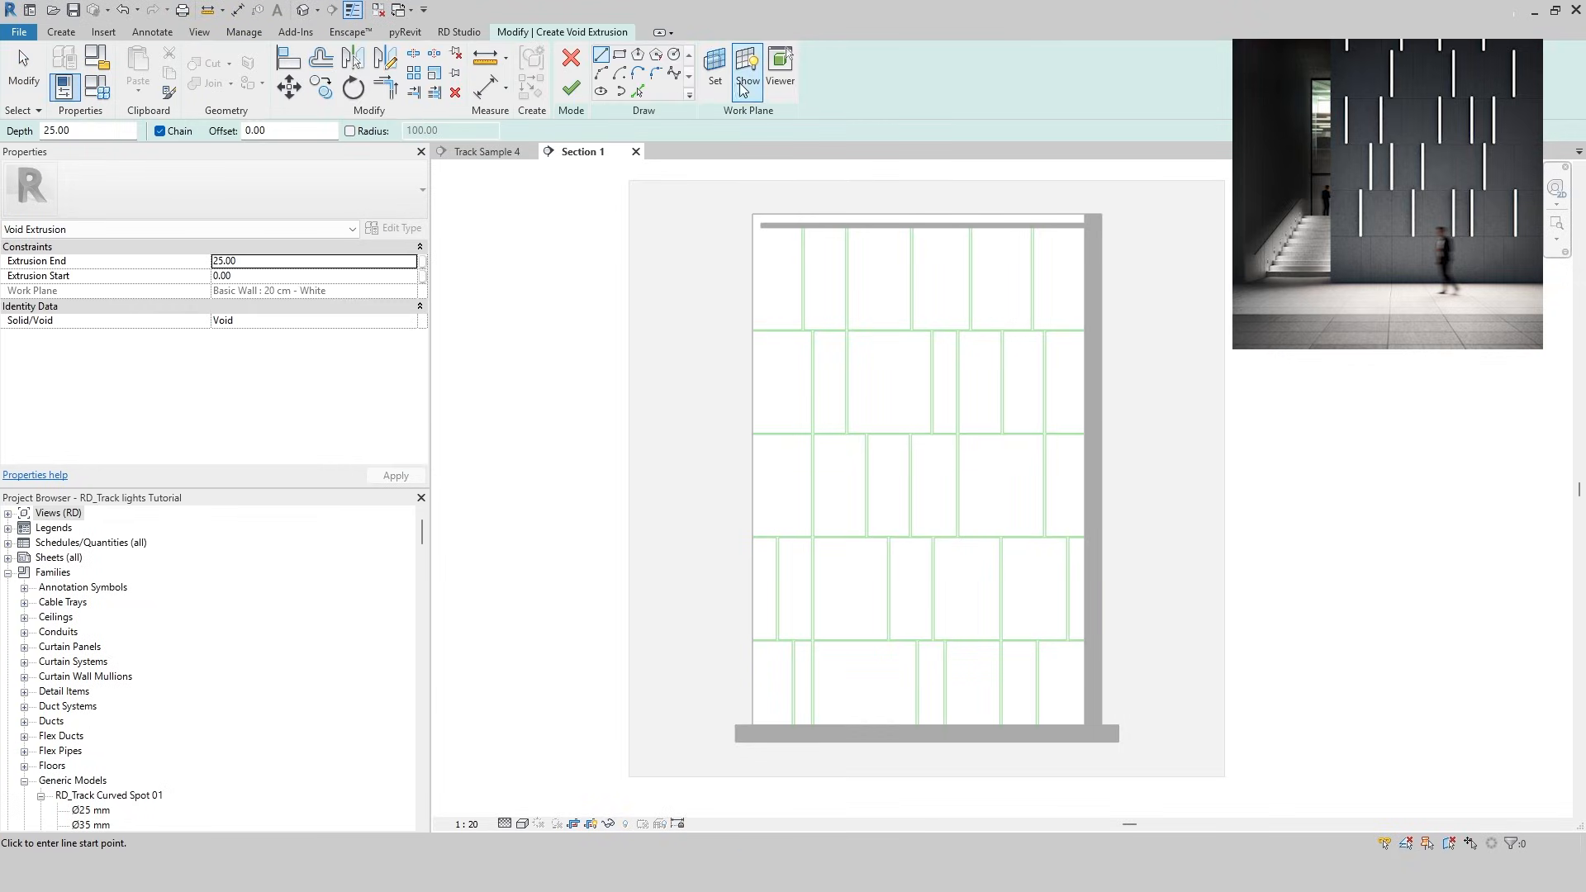
left_click(715, 66)
left_click(1112, 484)
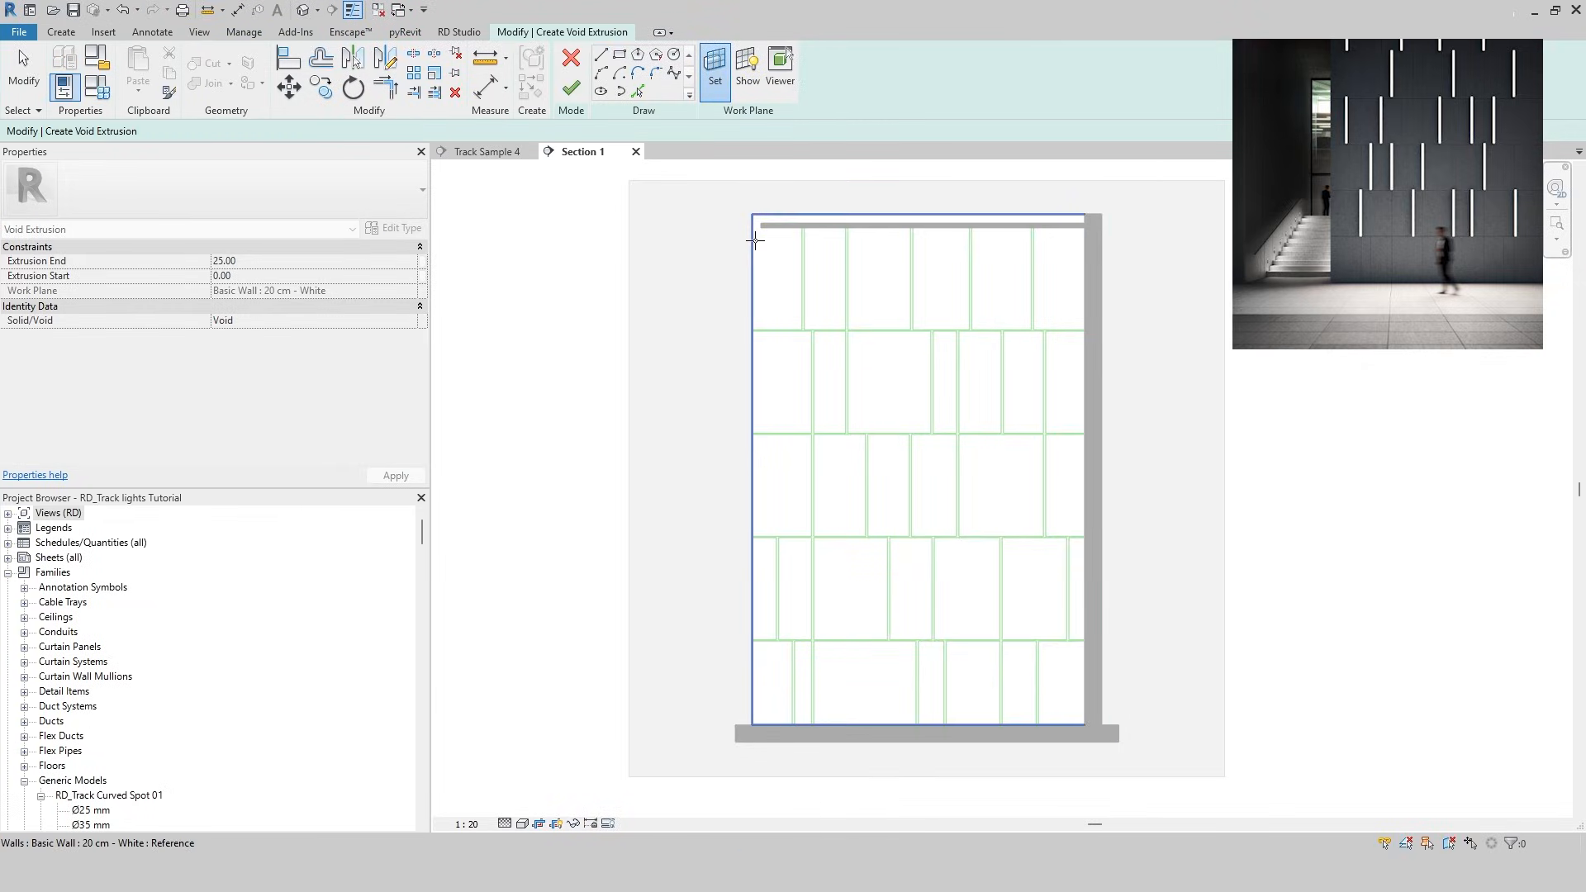
left_click(754, 240)
Pick the model lines bounding the joints of the wall's top panel row as sketch lines for the void
scroll(797, 285, "up", 5)
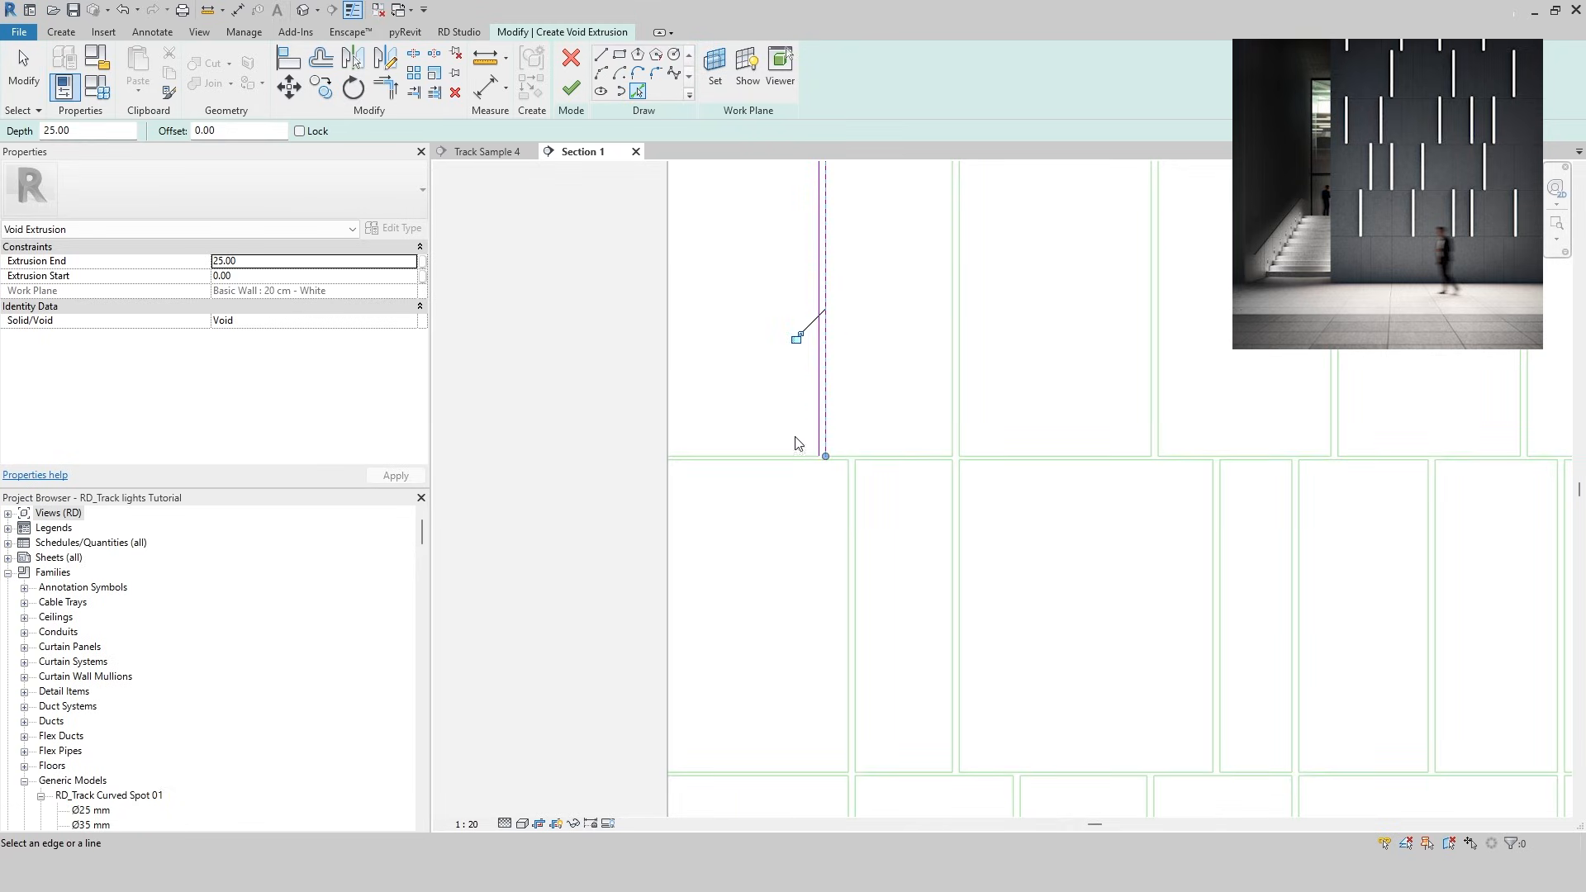
scroll(829, 461, "up", 2)
left_click(743, 459)
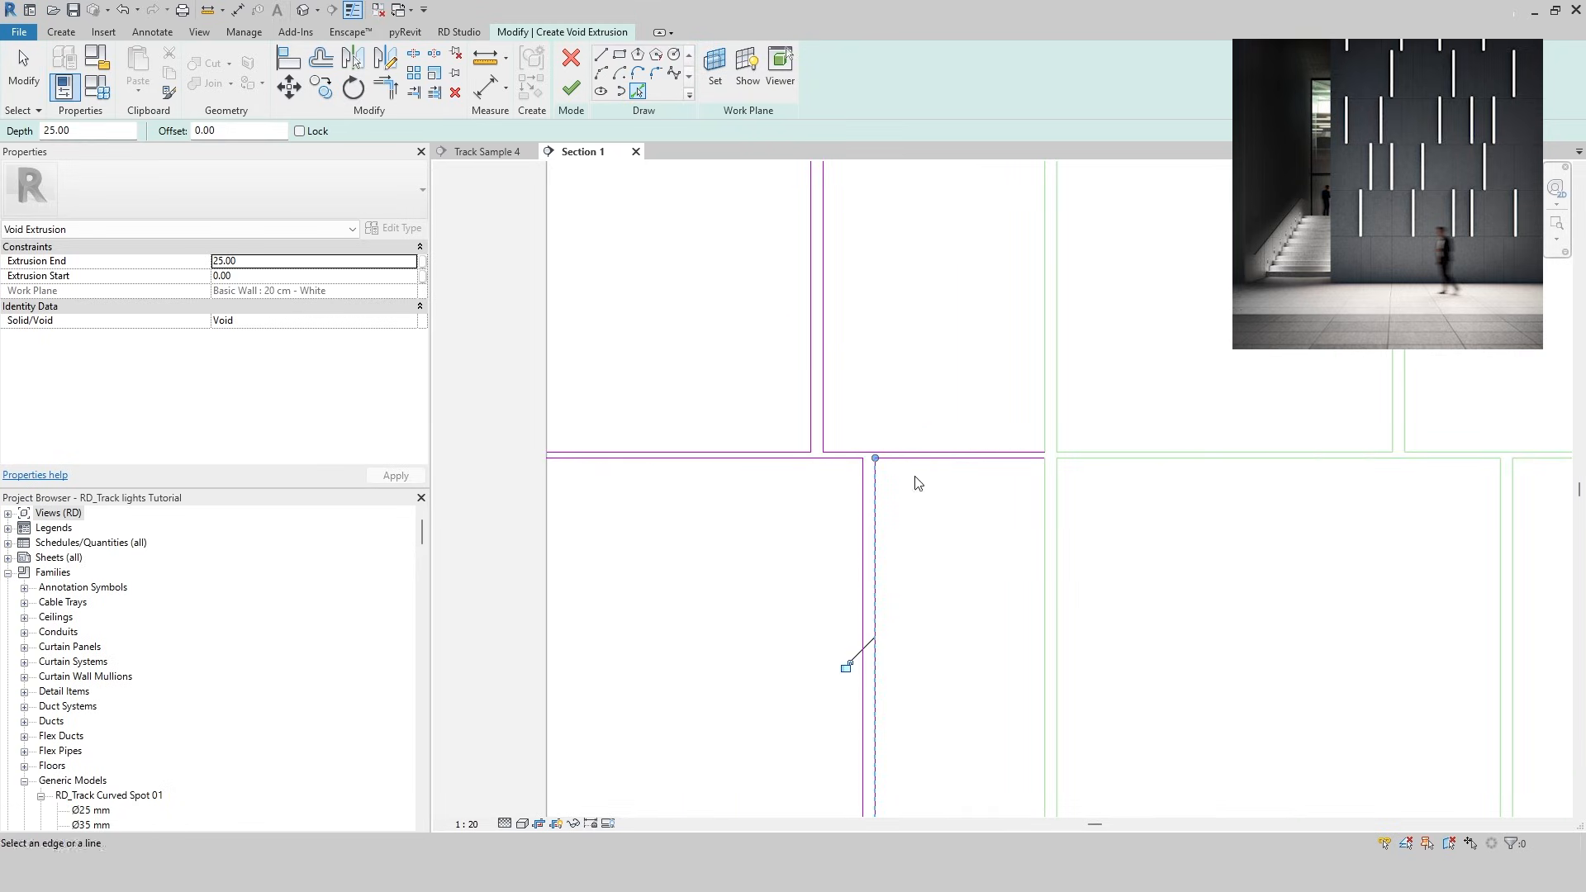
left_click(1081, 453)
middle_click_drag(1478, 374, 1174, 535)
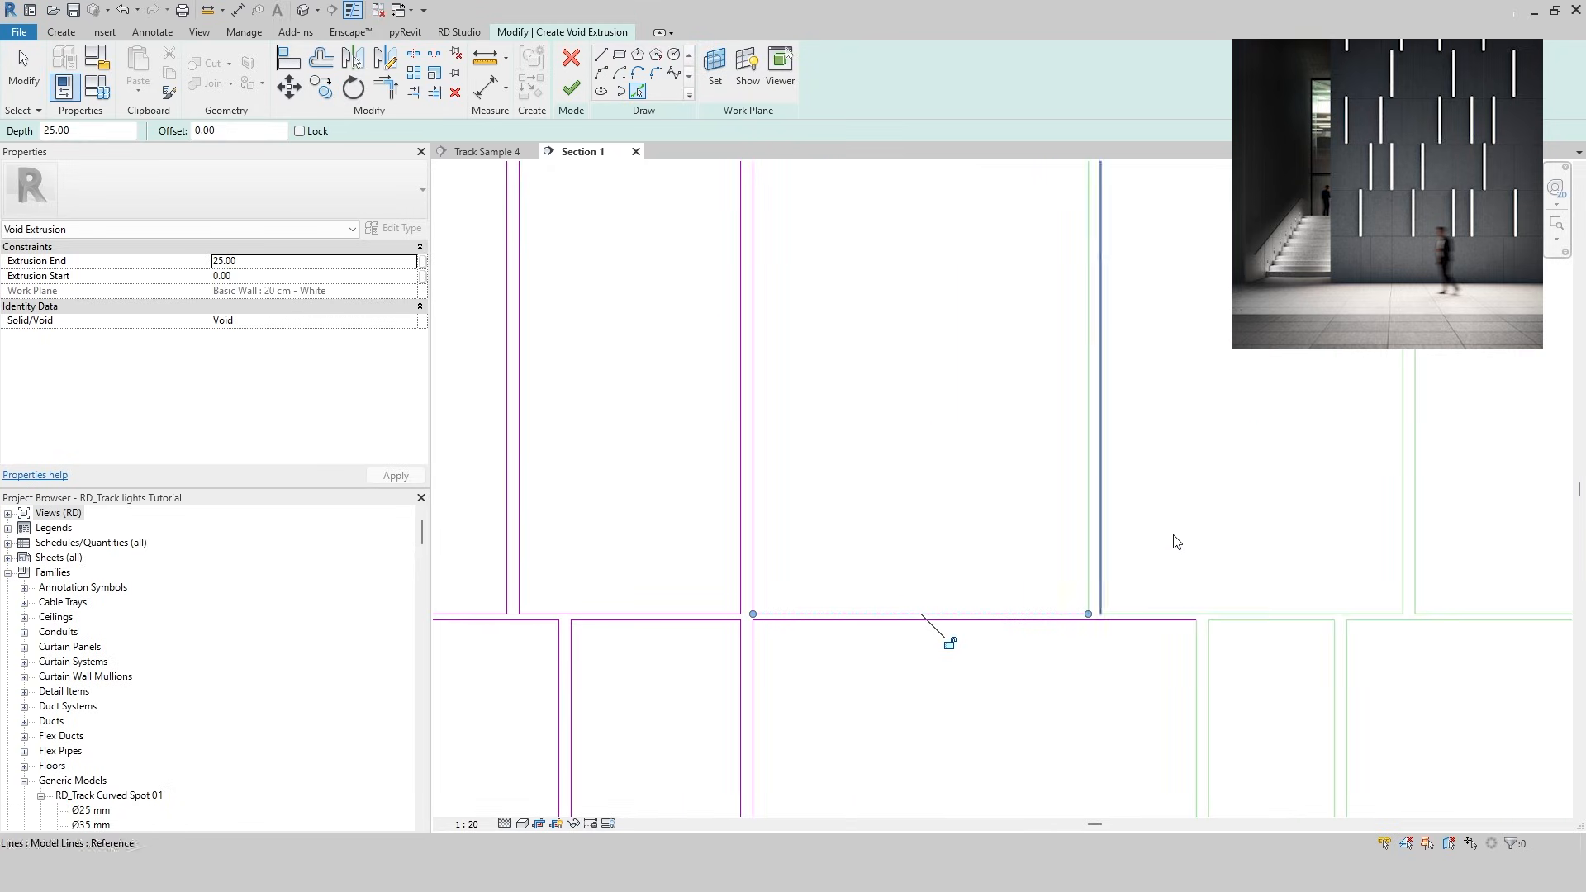
left_click(1403, 602)
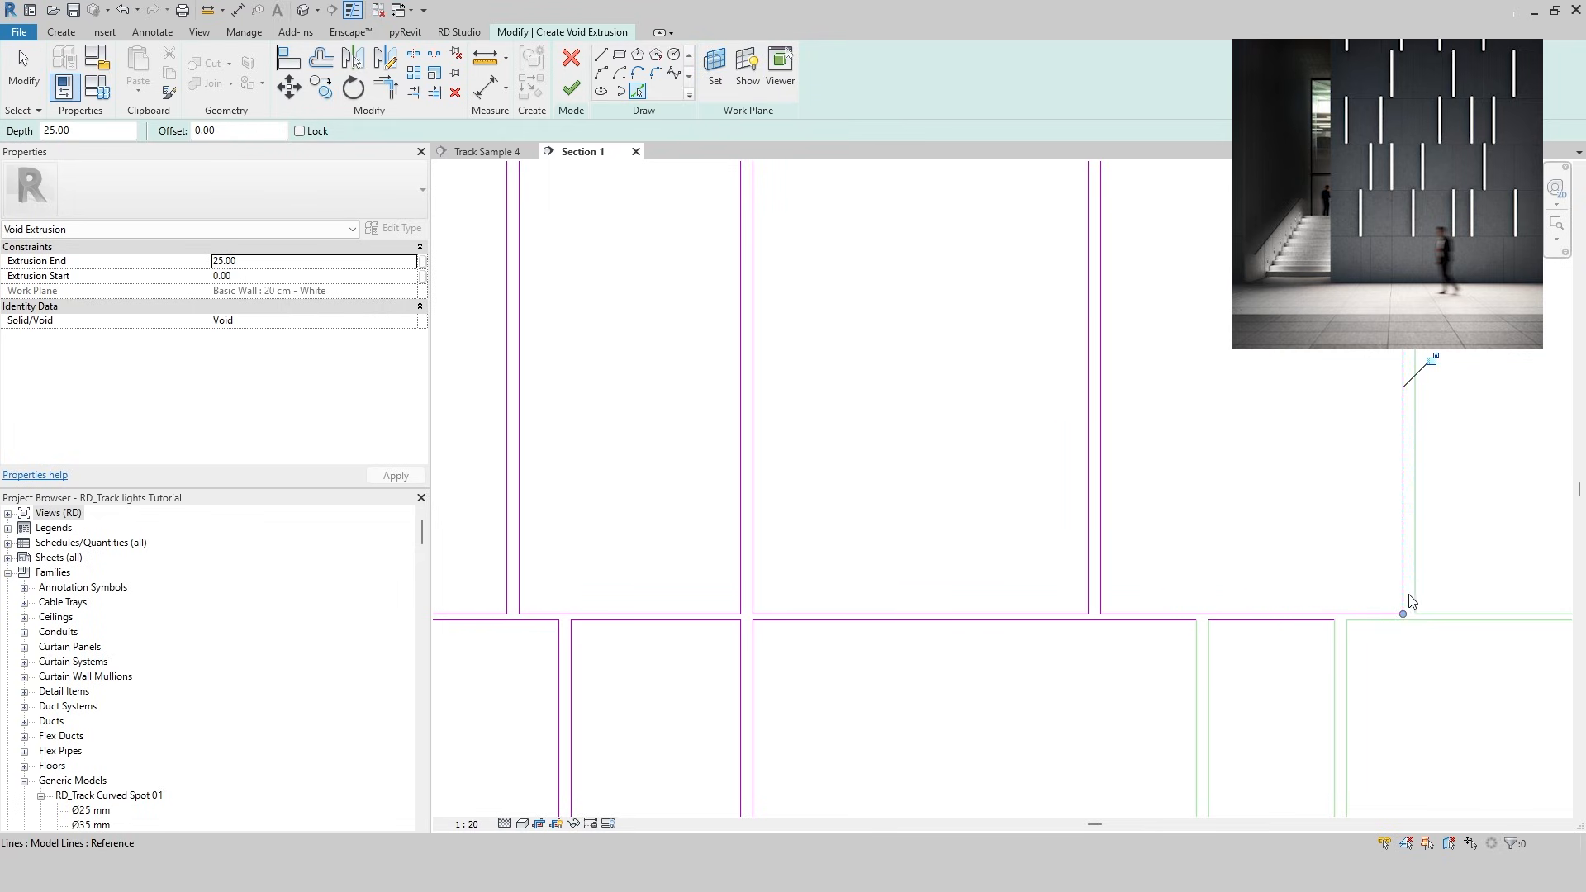
Continue picking the joint lines of the next panel rows for the void sketch, undoing a wrong pick
left_click(1364, 620)
middle_click_drag(1364, 631, 787, 379)
left_click(621, 424)
left_click(633, 425)
key("ctrl+z")
left_click(636, 91)
left_click(834, 557)
left_click(915, 558)
middle_click_drag(1363, 561, 1239, 462)
Pick the remaining joint lines in the lower panel rows, down to the bottom row
left_click(672, 445)
left_click(655, 417)
scroll(818, 528, "up", 2)
left_click(818, 526)
middle_click_drag(1321, 537, 660, 533)
left_click(915, 525)
middle_click_drag(1123, 743, 1001, 281)
left_click(1002, 661)
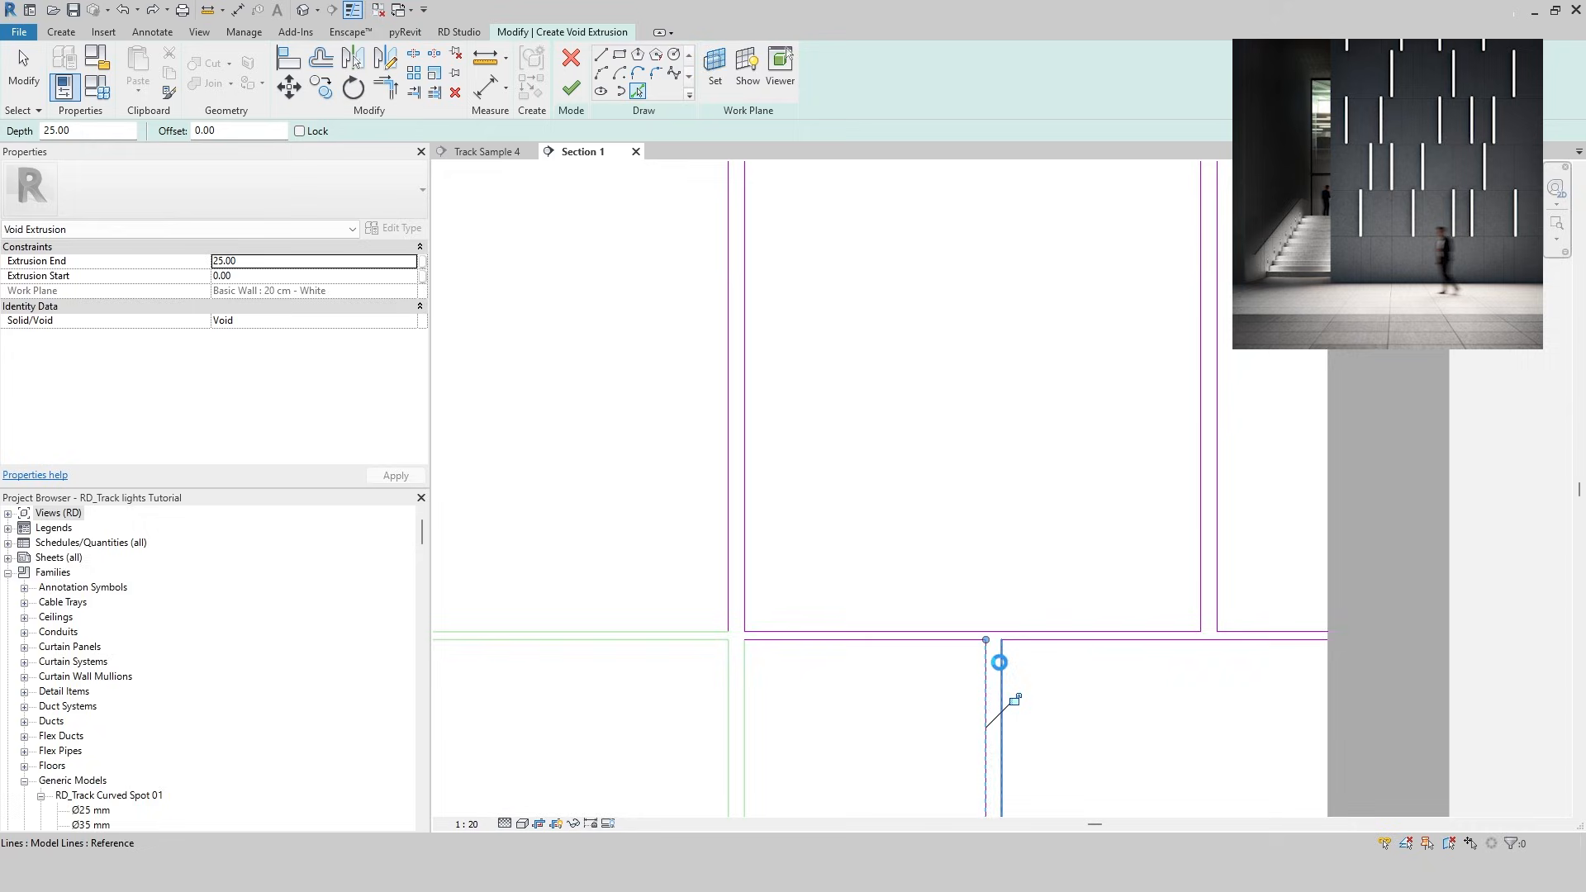
middle_click_drag(578, 644, 1239, 379)
left_click(541, 373)
scroll(1012, 608, "down", 3)
Close the open joint ends with short lines, finish the void extrusion and switch to the Tutorial 3D view
left_click(600, 54)
left_click(1045, 664)
left_click(1058, 665)
mouse_move(578, 247)
middle_mouse_down()
mouse_move(1239, 487)
mouse_move(578, 462)
mouse_move(987, 513)
middle_mouse_up()
scroll(1062, 463, "up", 2)
left_click(1062, 474)
left_click(1062, 463)
scroll(988, 496, "down", 3)
scroll(1103, 440, "up", 1)
mouse_move(1103, 440)
middle_mouse_down()
mouse_move(928, 463)
mouse_move(927, 528)
middle_mouse_up()
scroll(927, 528, "down", 5)
key("Escape")
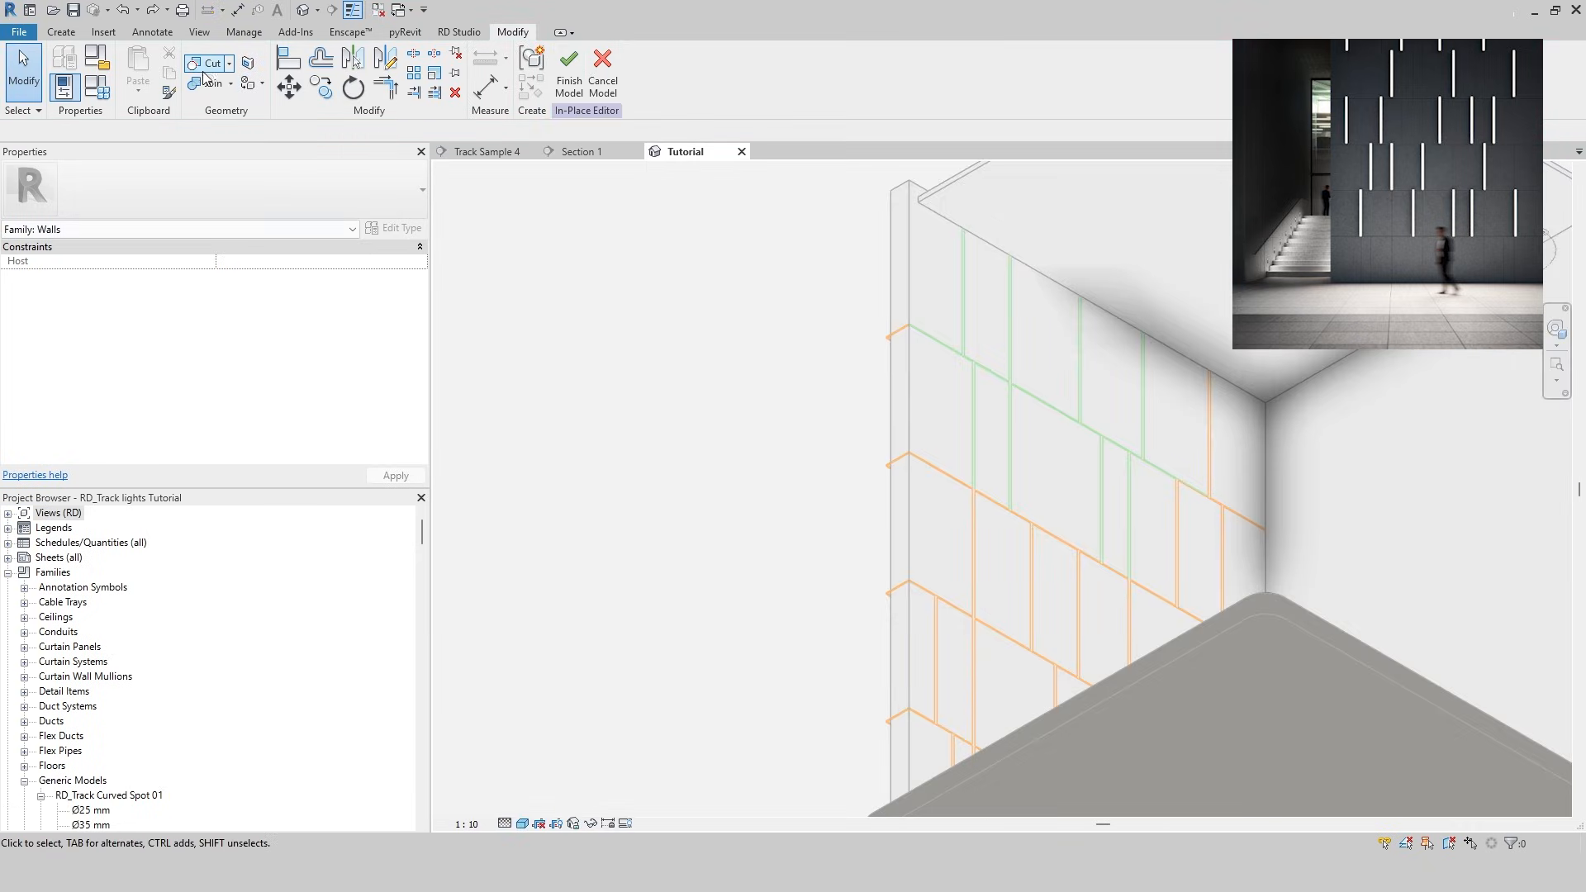
Cut the wall with the void extrusion, adjust the void's Extrusion End and finish the in-place model
left_click(204, 63)
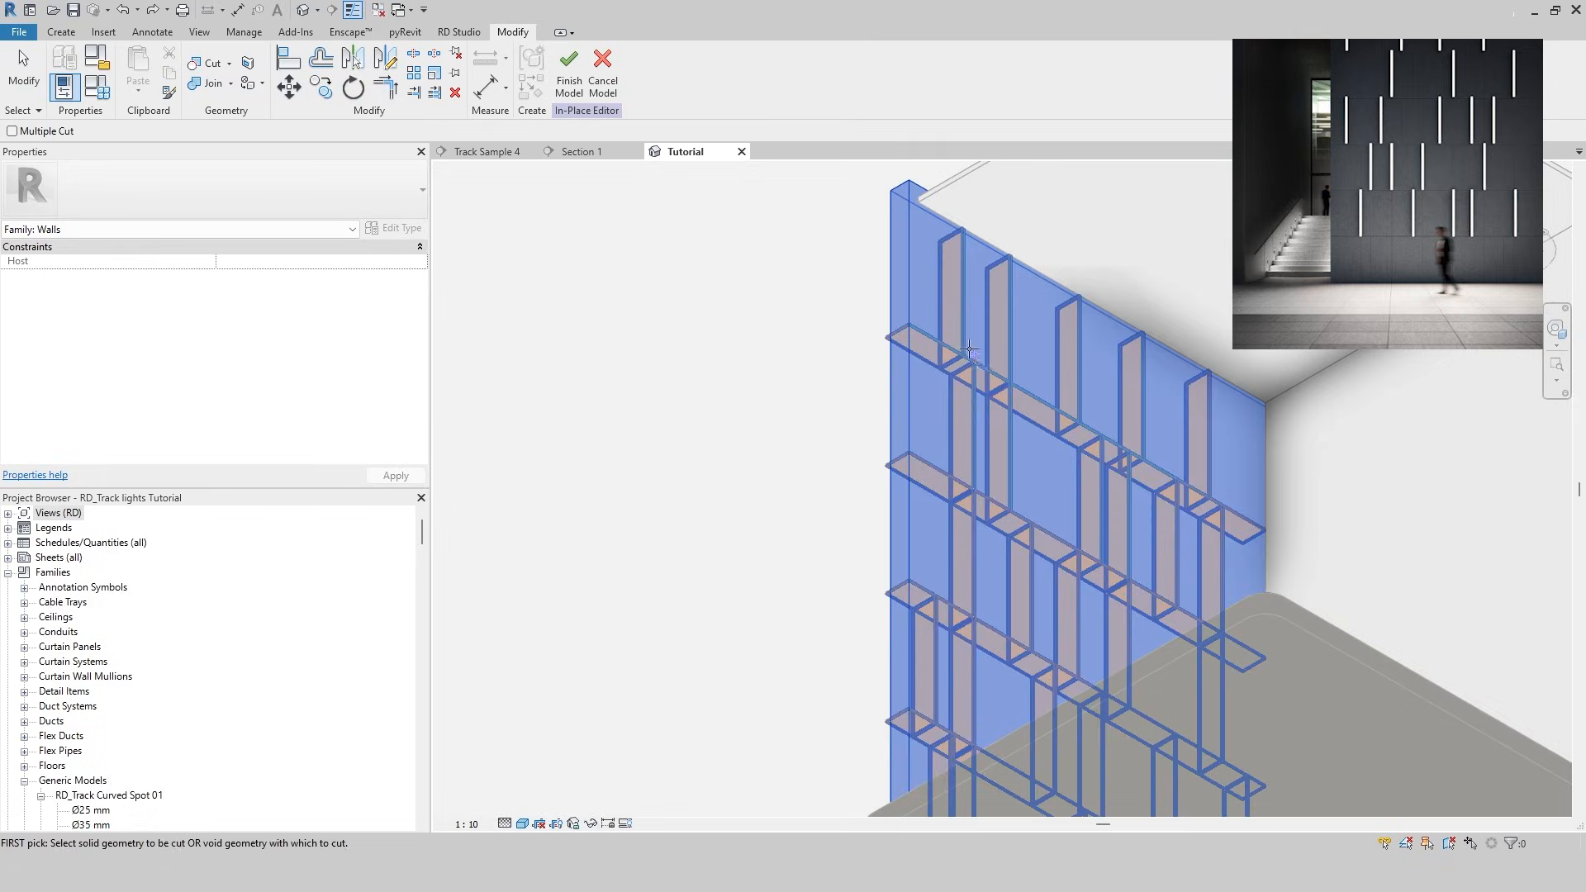
left_click(888, 464)
left_click(320, 260)
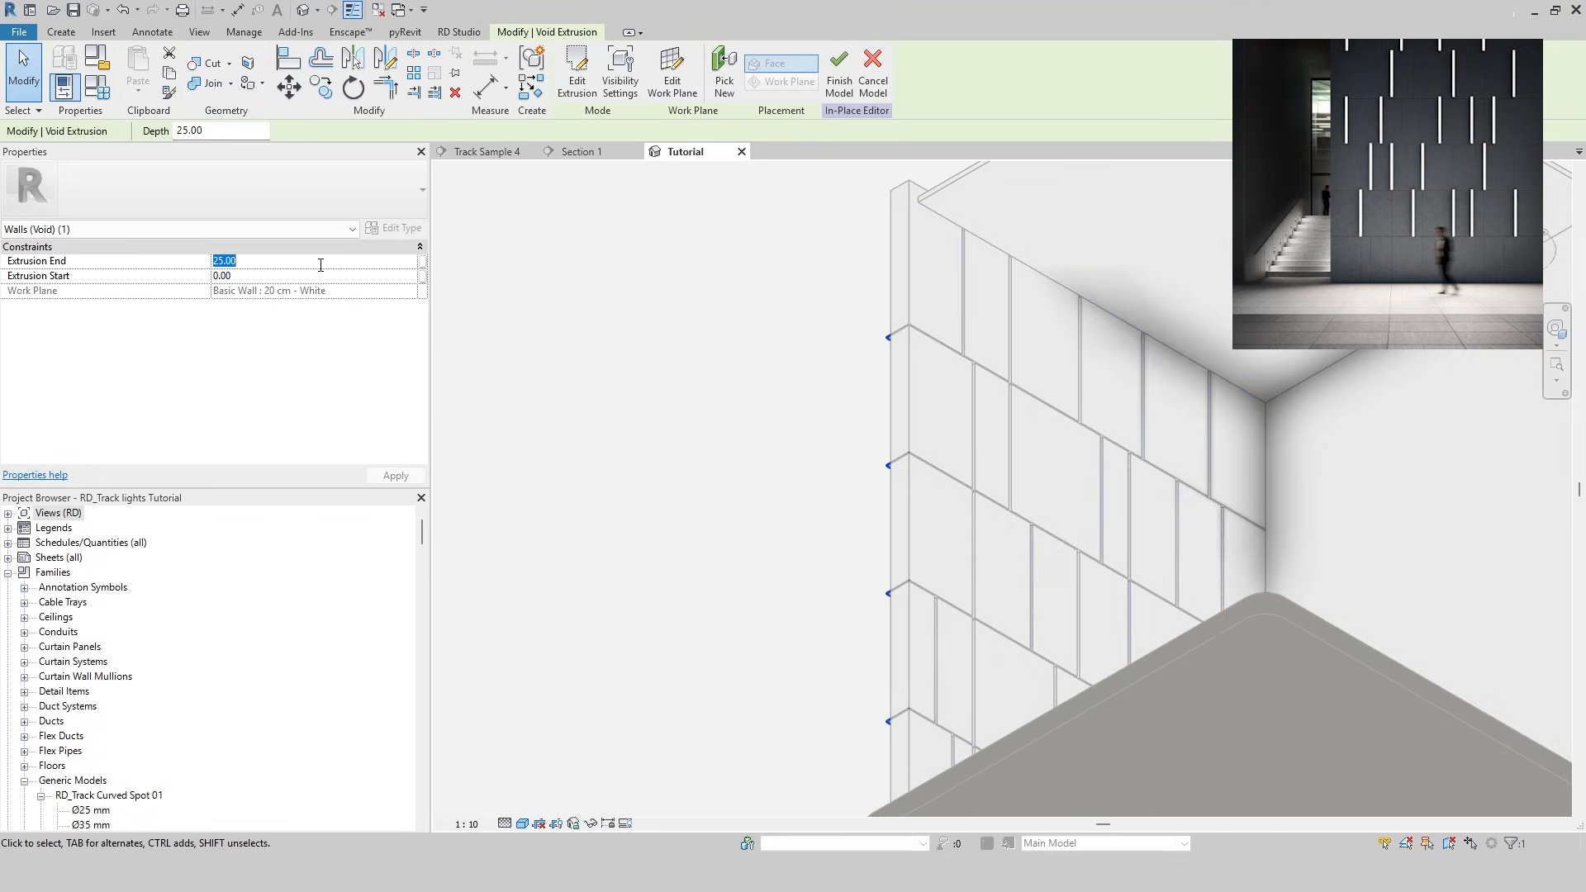
left_click(775, 436)
scroll(804, 517, "down", 1)
middle_click_drag(804, 518, 685, 507)
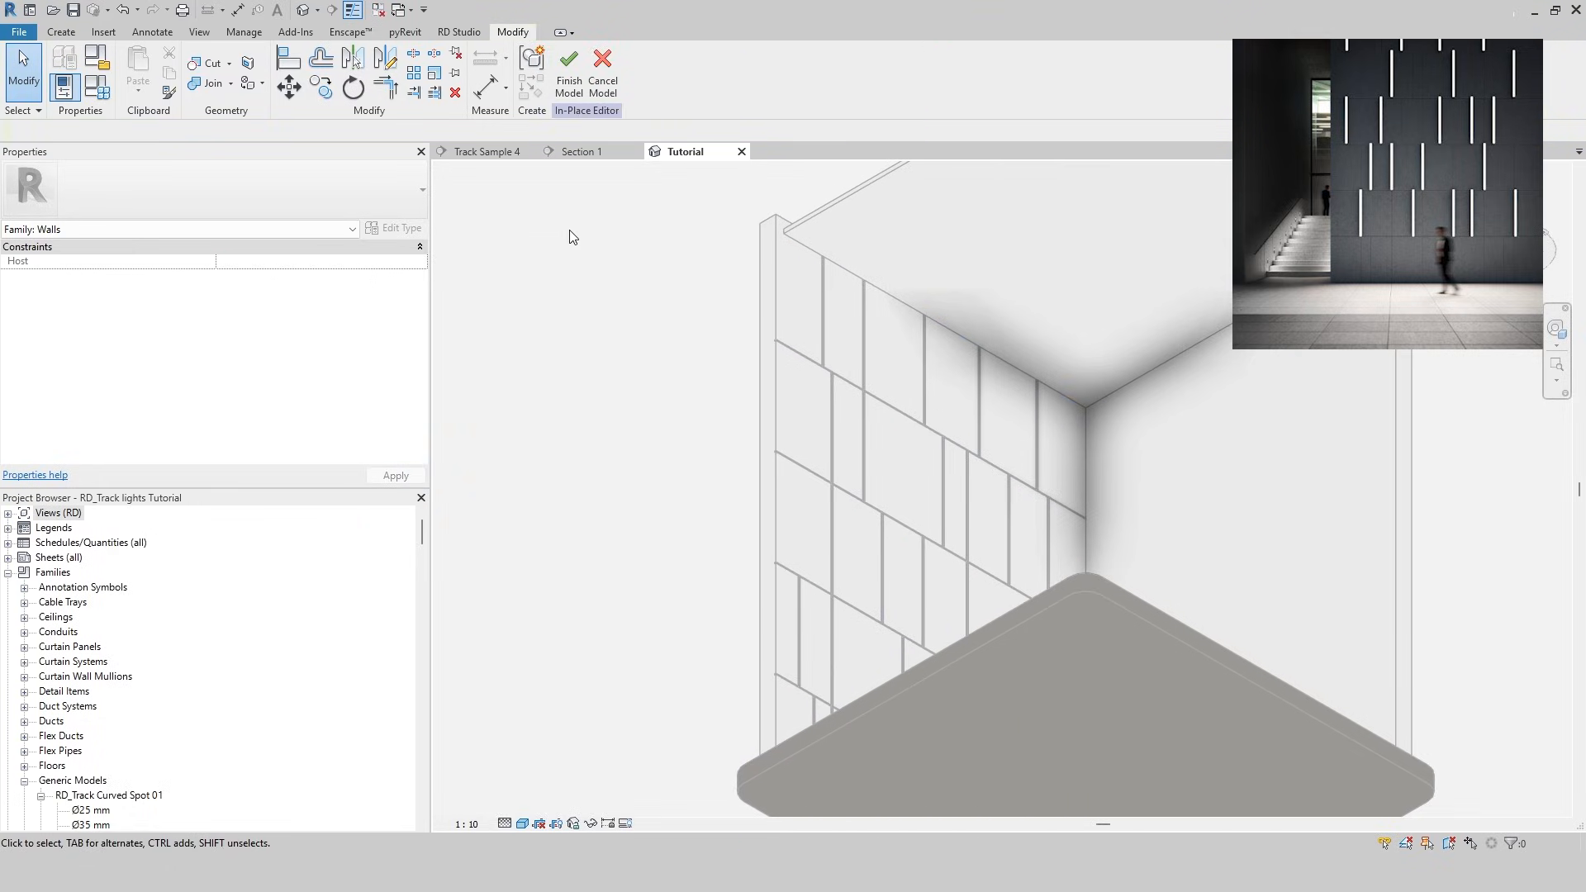
left_click(567, 92)
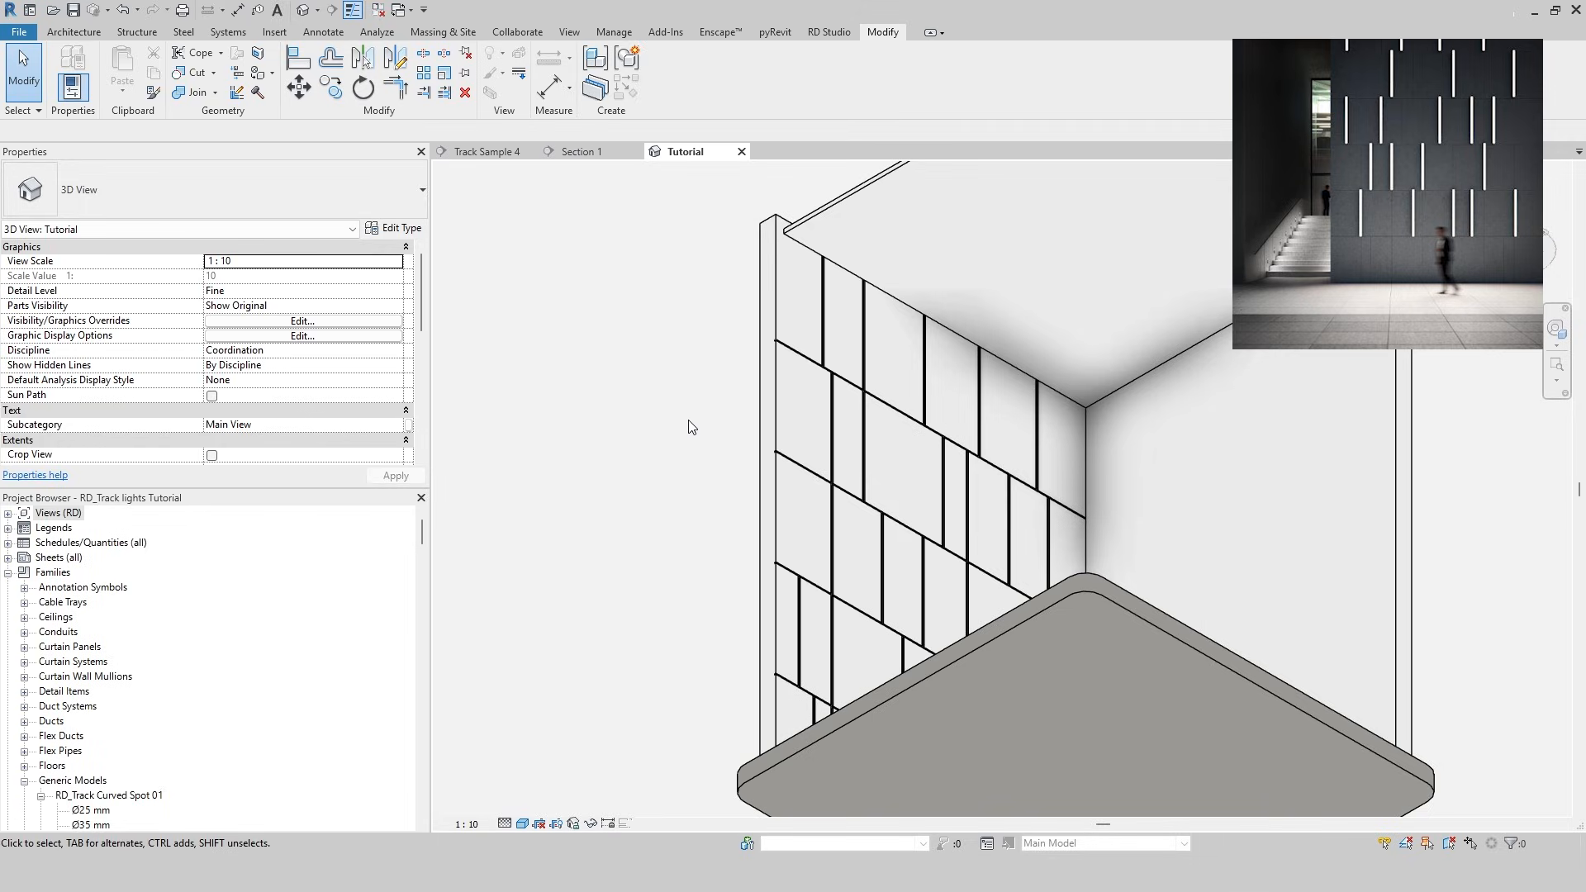
In Section 1, add an aligned dimension for the height of the wall's top panel row
left_click(581, 152)
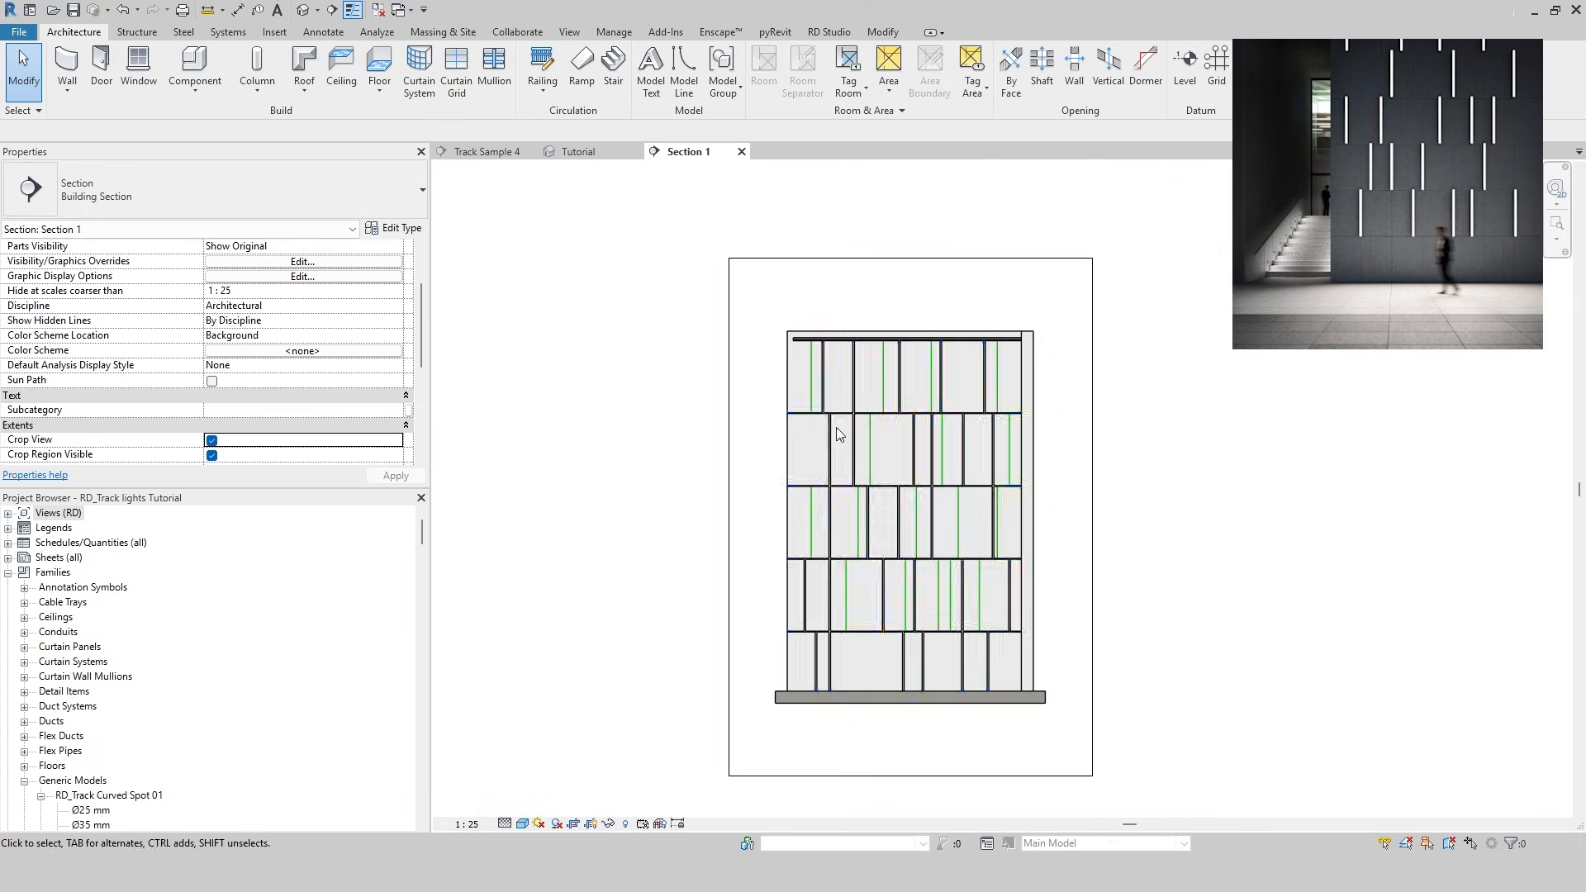
scroll(821, 436, "up", 4)
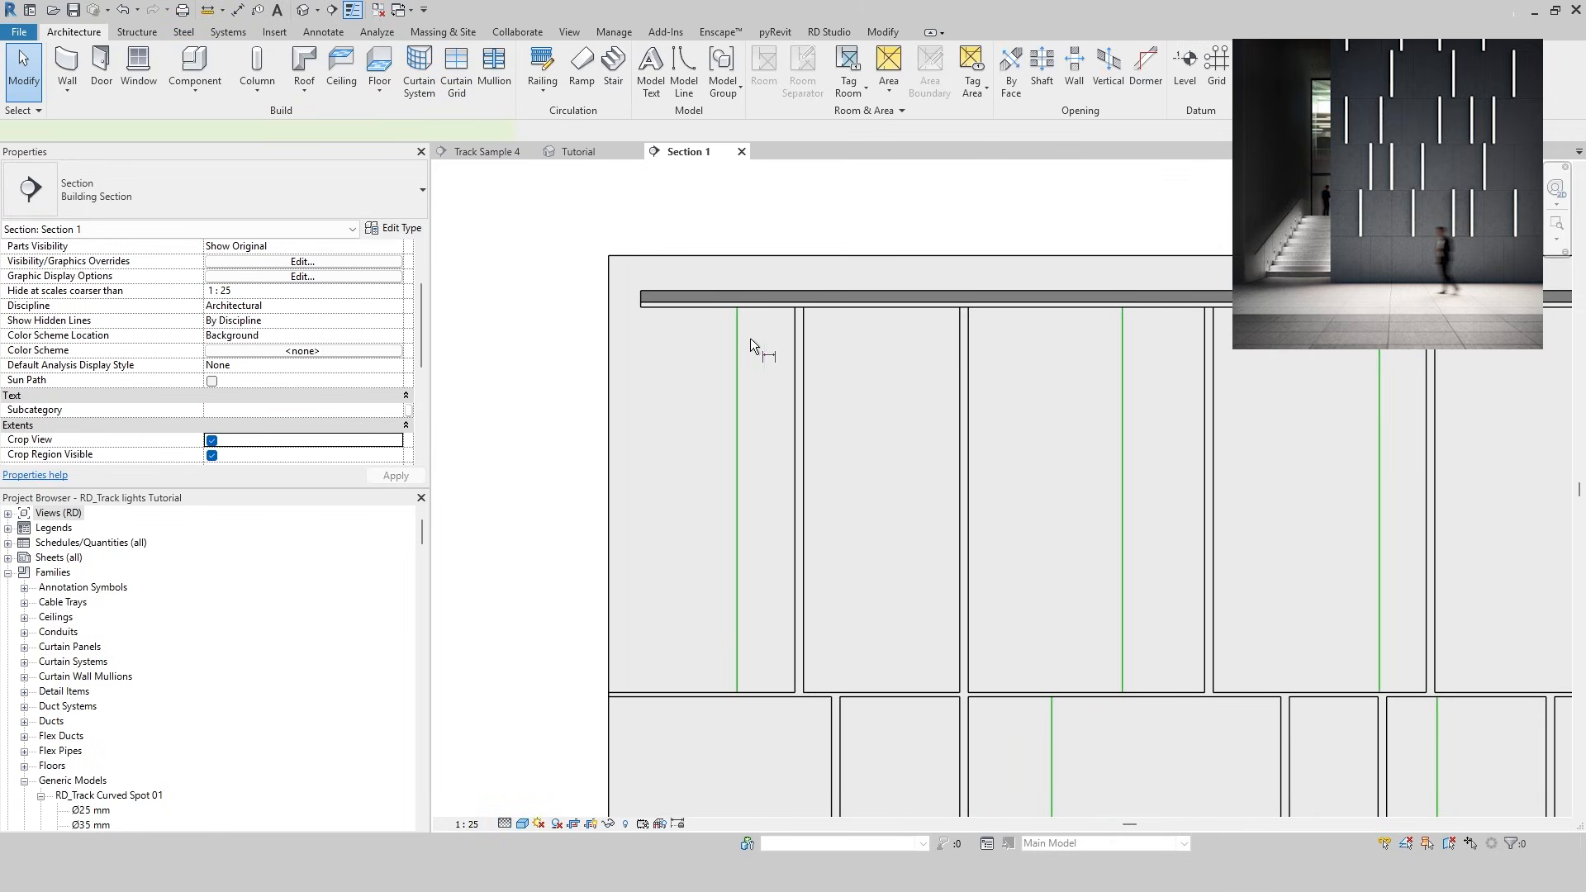
key("d")
key("i")
left_click(739, 306)
left_click(720, 692)
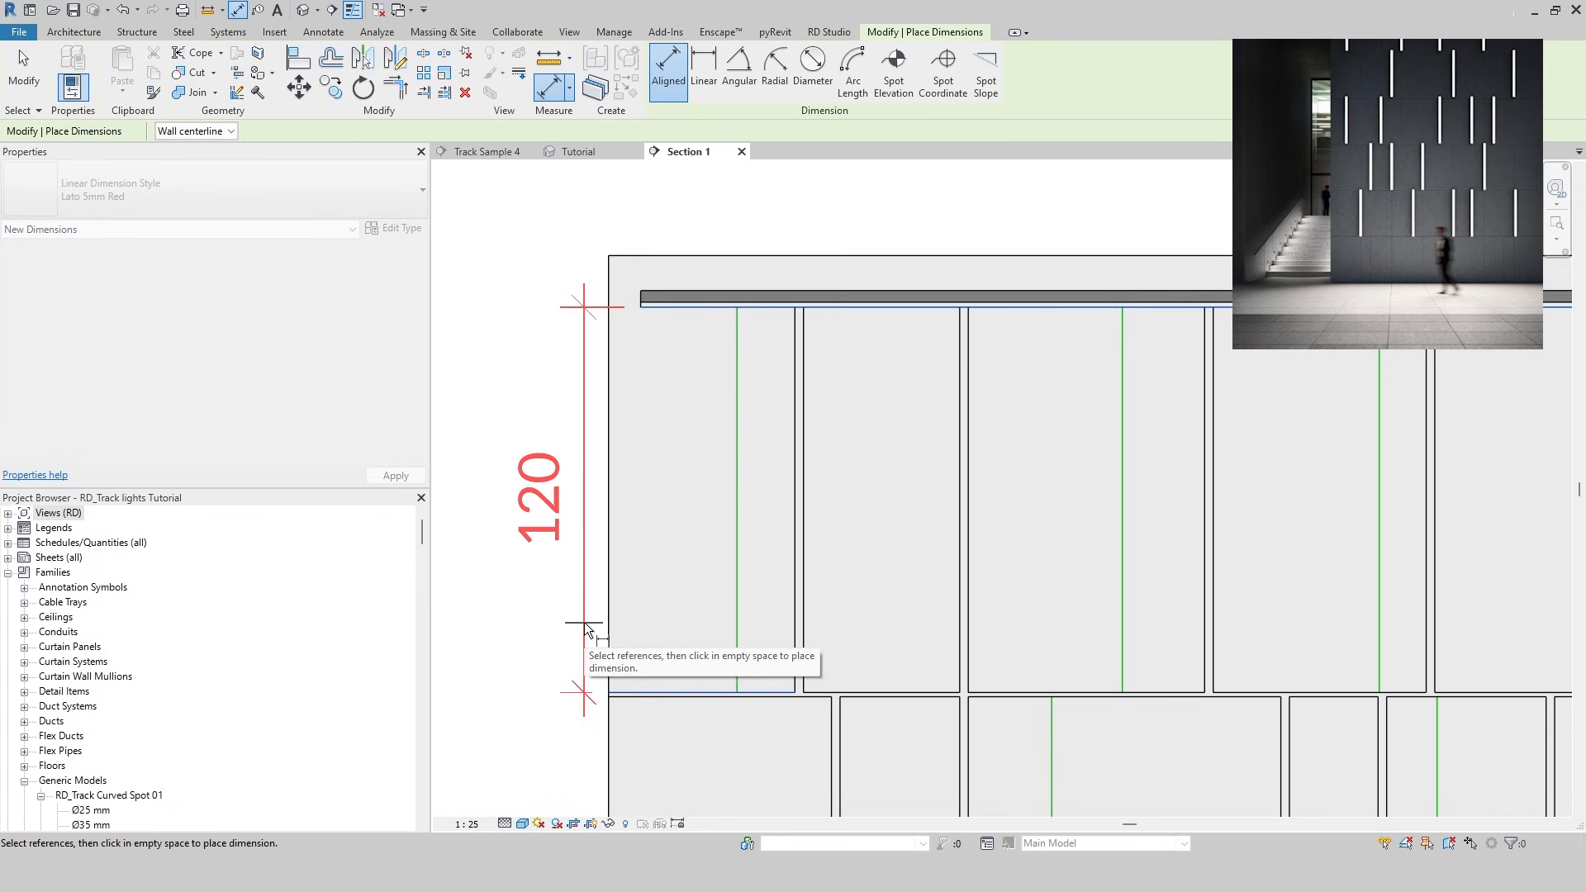
left_click(583, 622)
key("Escape")
key("Escape")
Place a vertical RD_Track Linear 01 1200 mm fixture on the top row's first guide line and flip its work plane
key("c")
key("m")
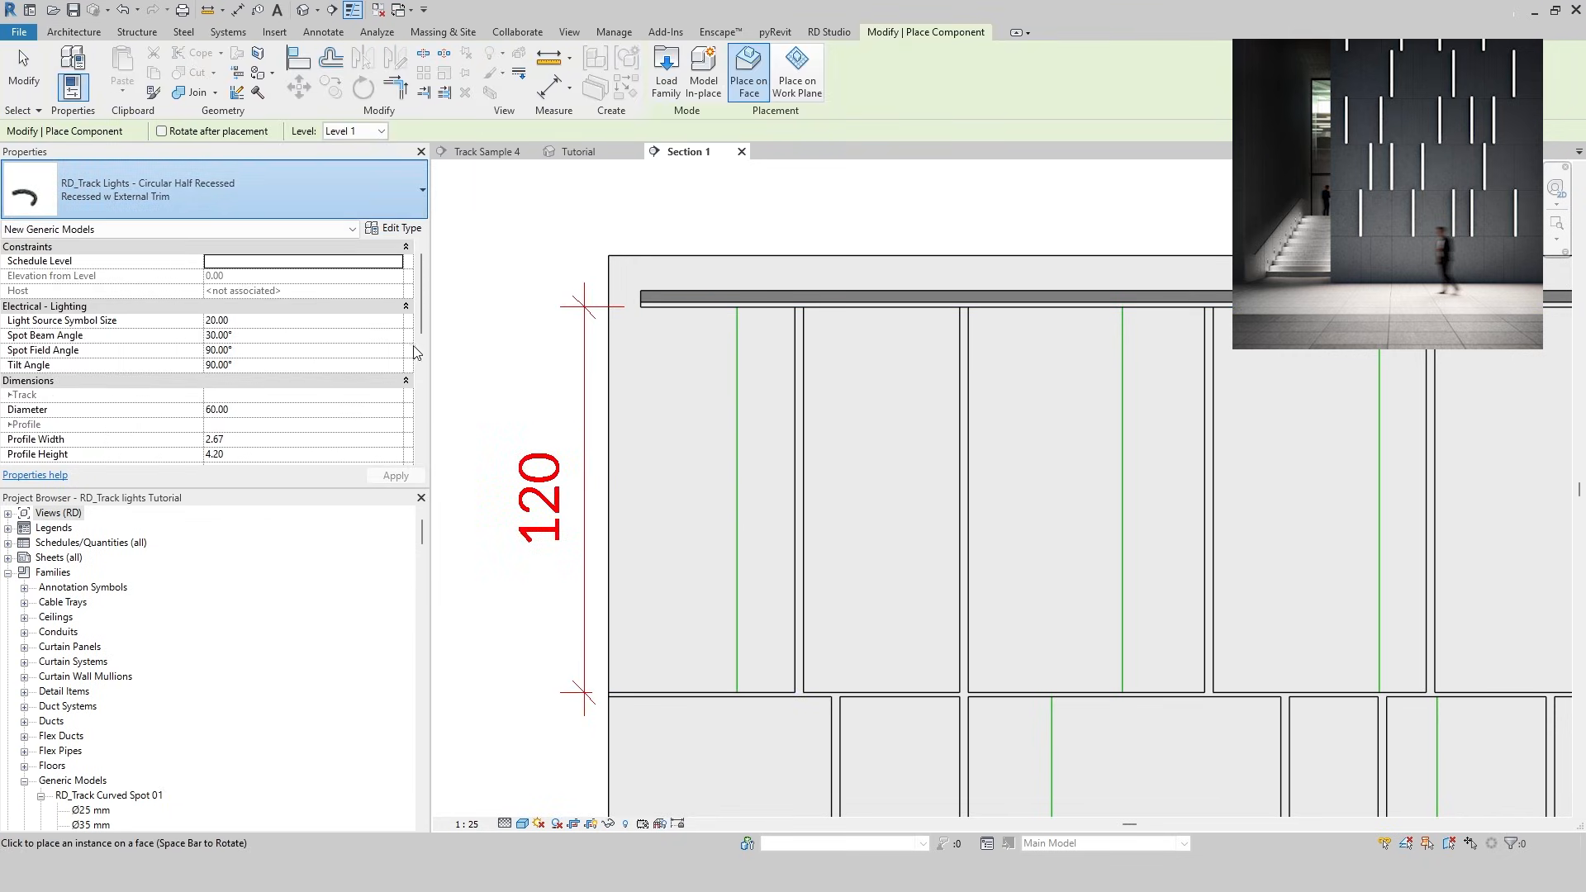
left_click_drag(420, 288, 418, 403)
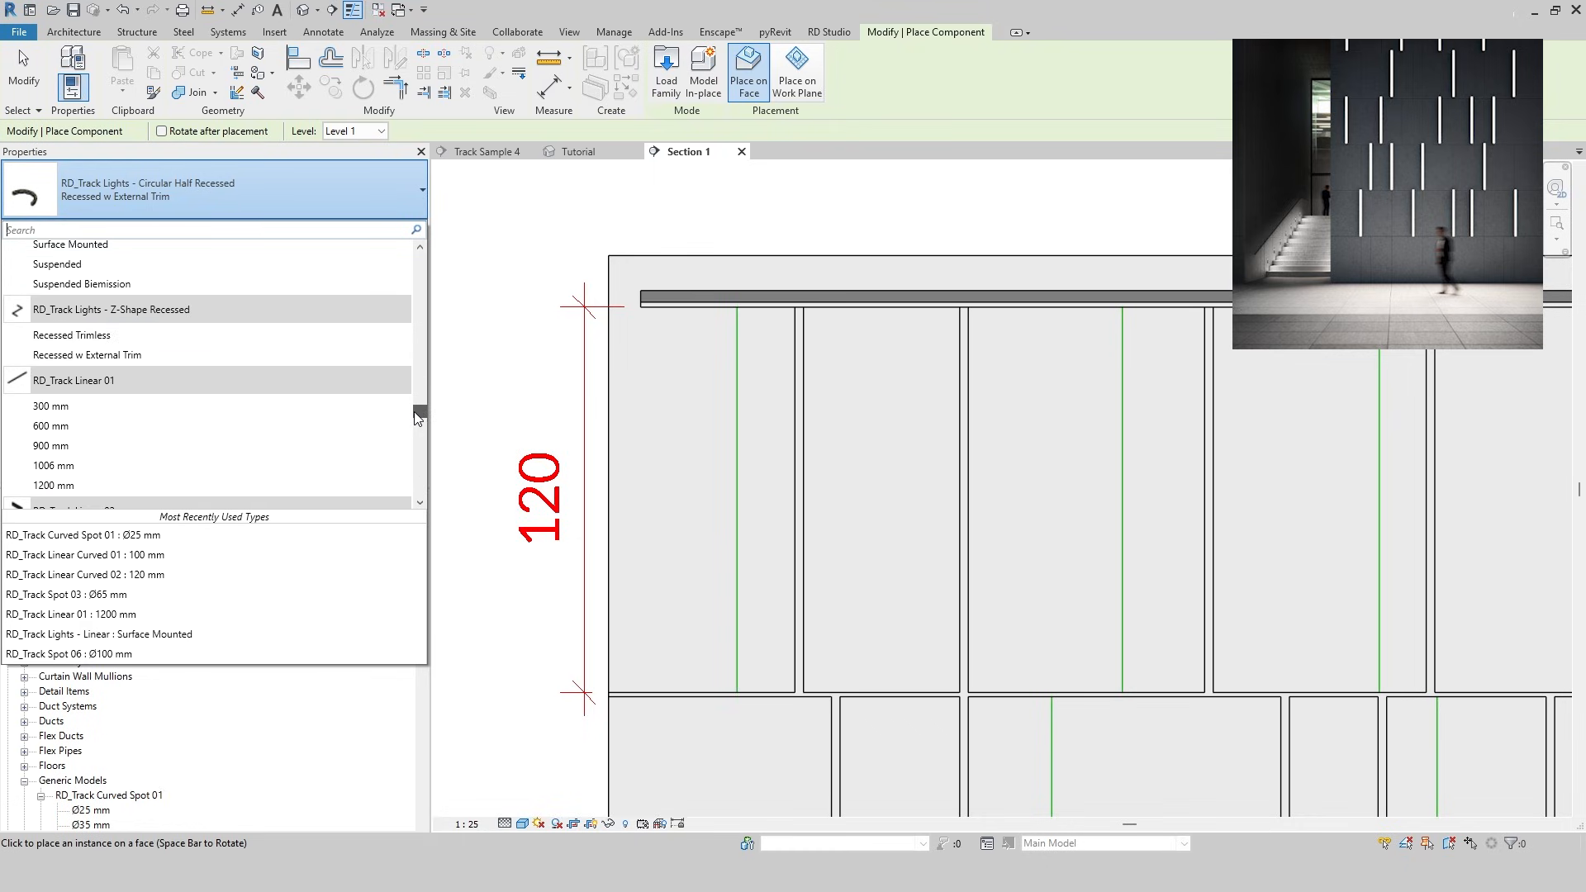
left_click(50, 485)
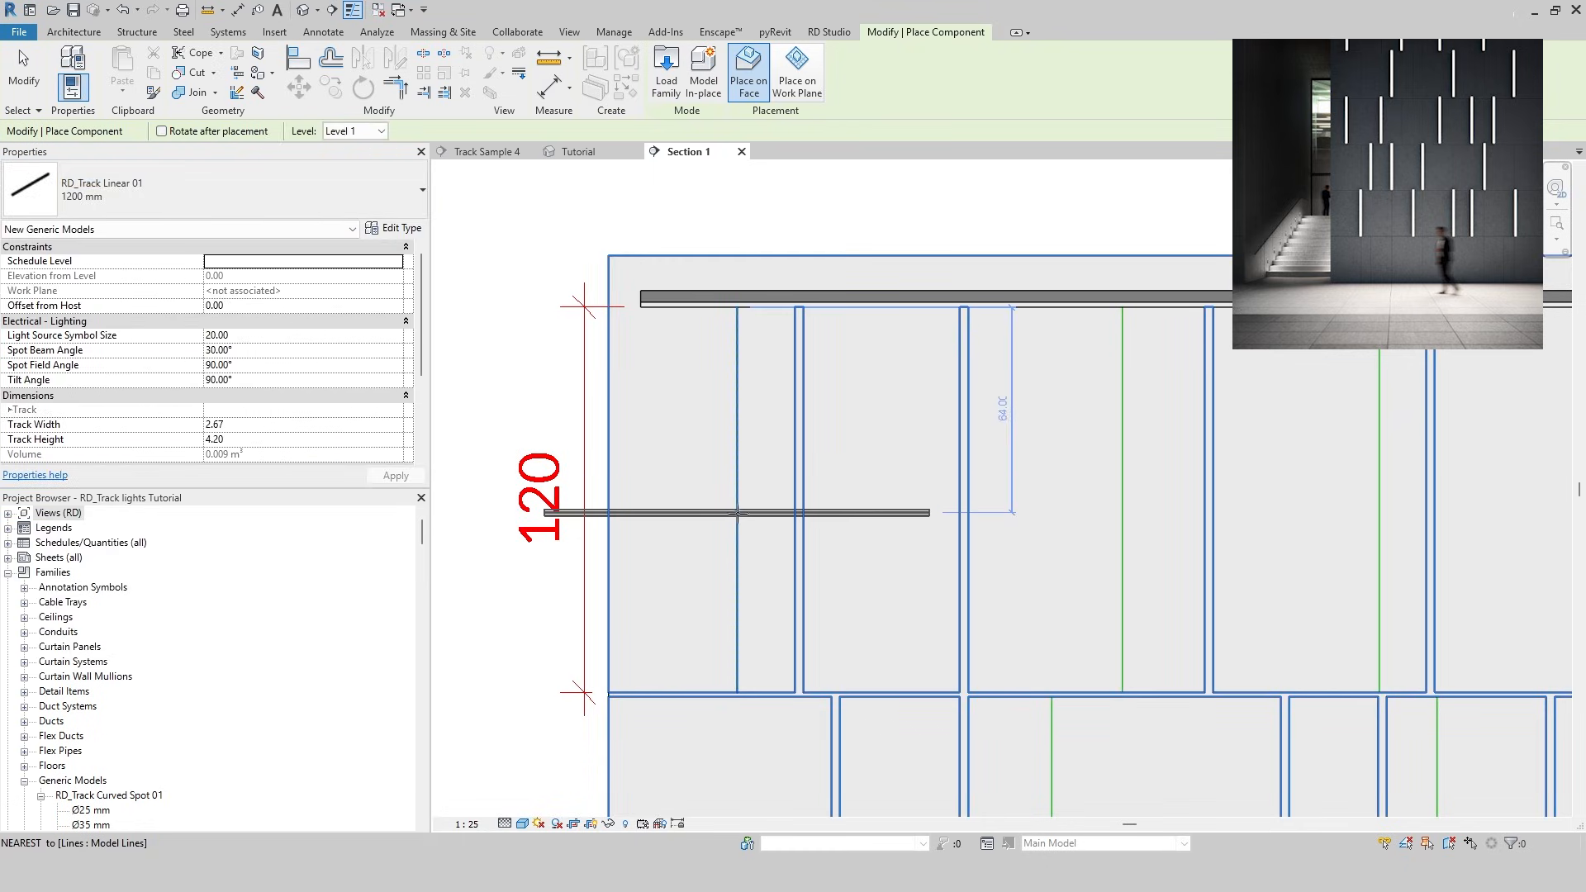
key("space")
left_click(737, 501)
key("Escape")
left_click(740, 499)
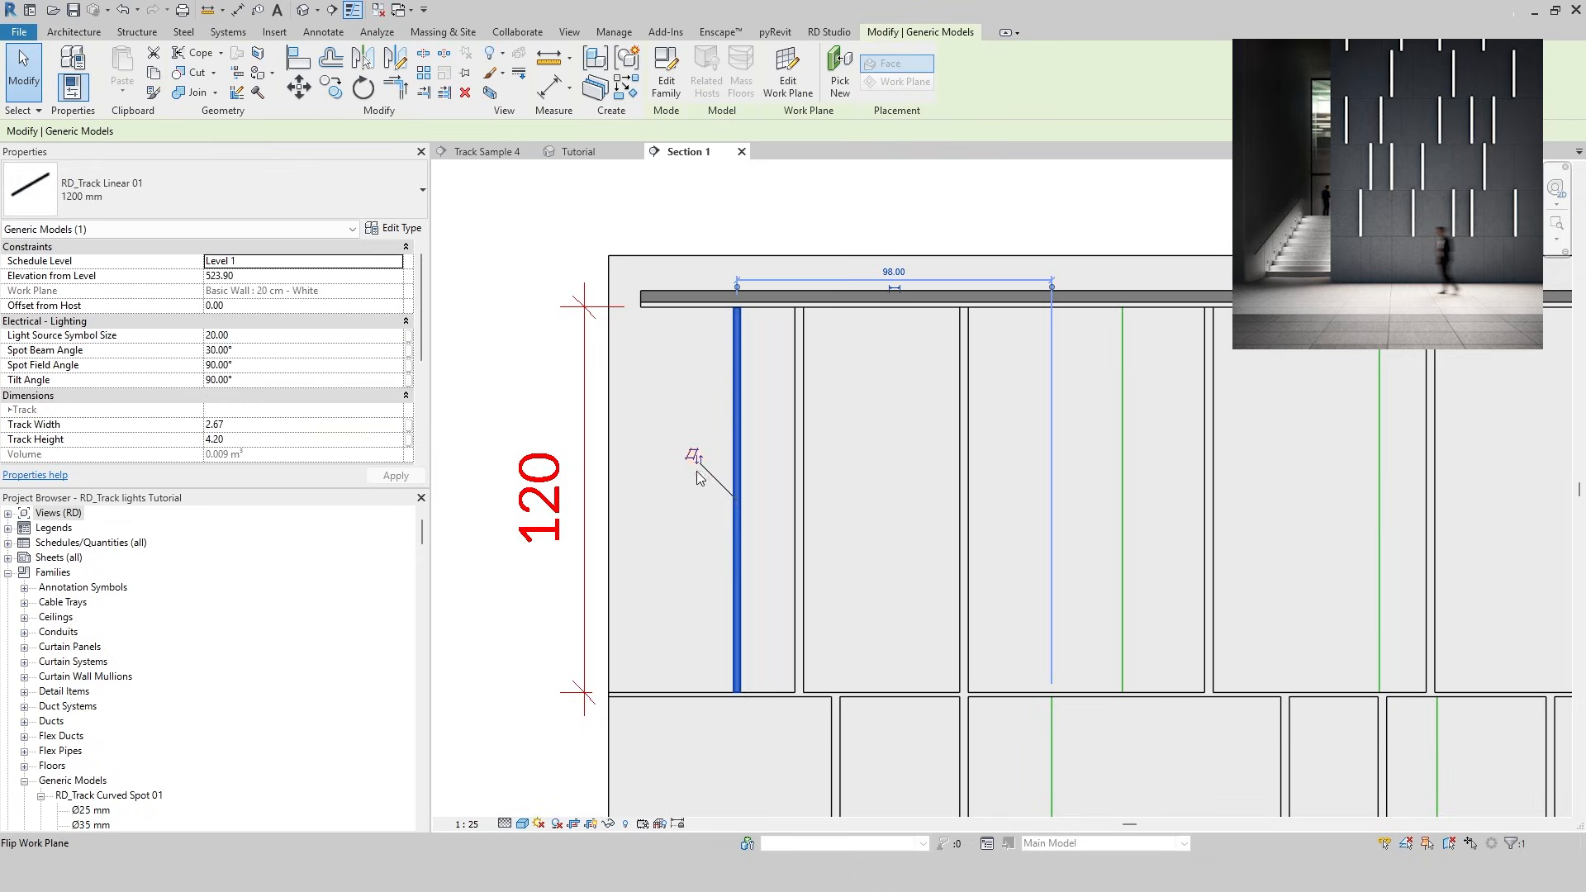
key("Escape")
Create similar vertical linear fixtures on the other three guide lines of the top panel row
middle_click_drag(696, 606, 583, 592)
left_click(619, 595)
key("c")
key("s")
key("space")
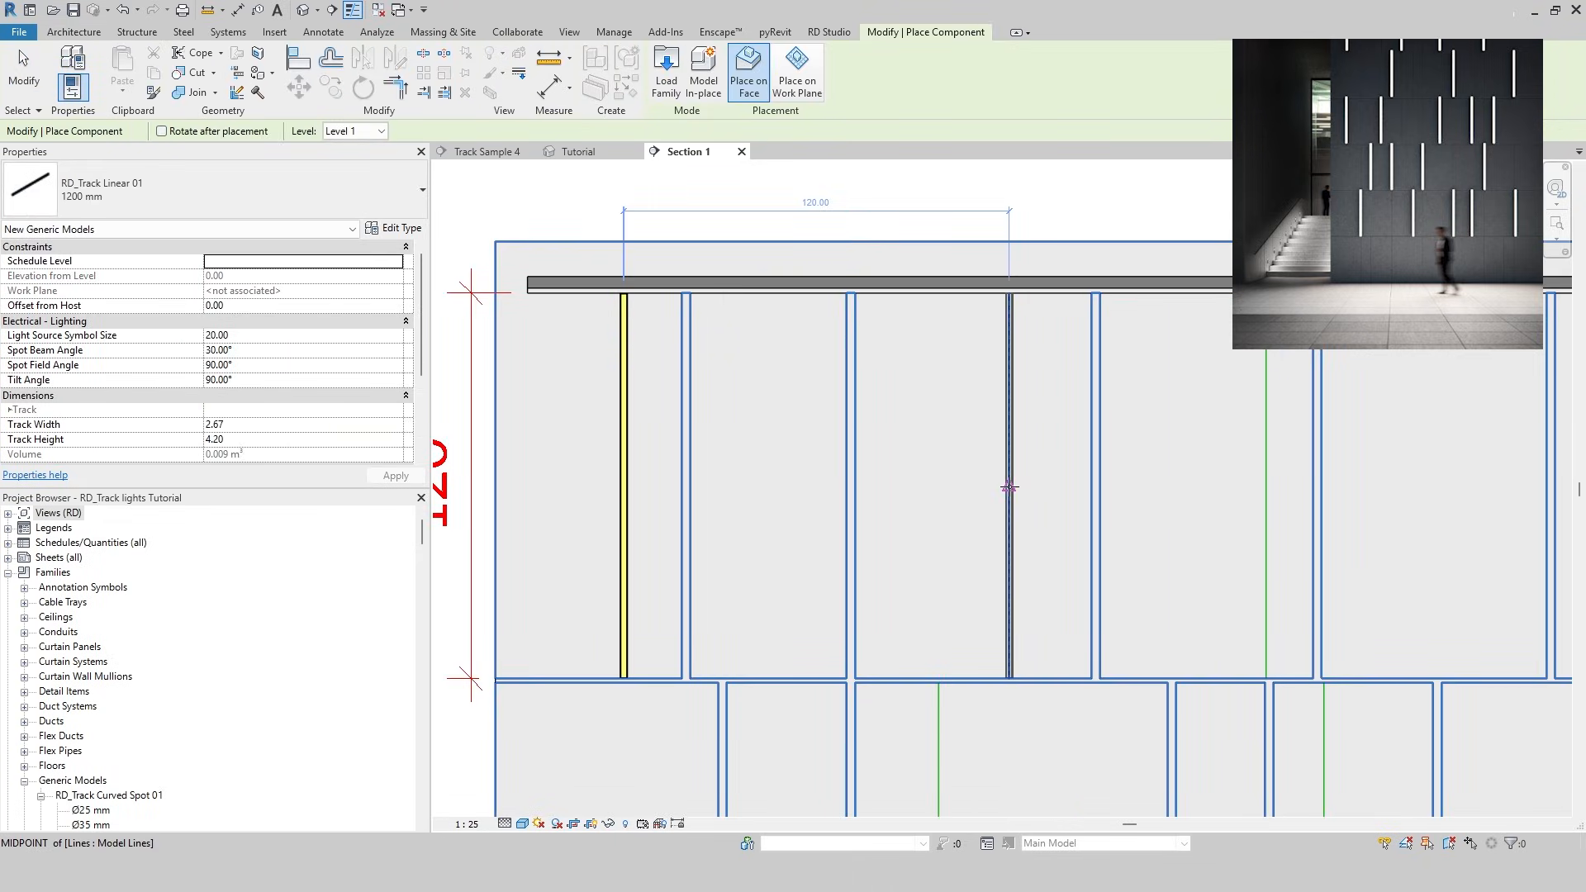
left_click(1264, 489)
scroll(1355, 496, "up", 1)
middle_click_drag(1471, 505, 942, 499)
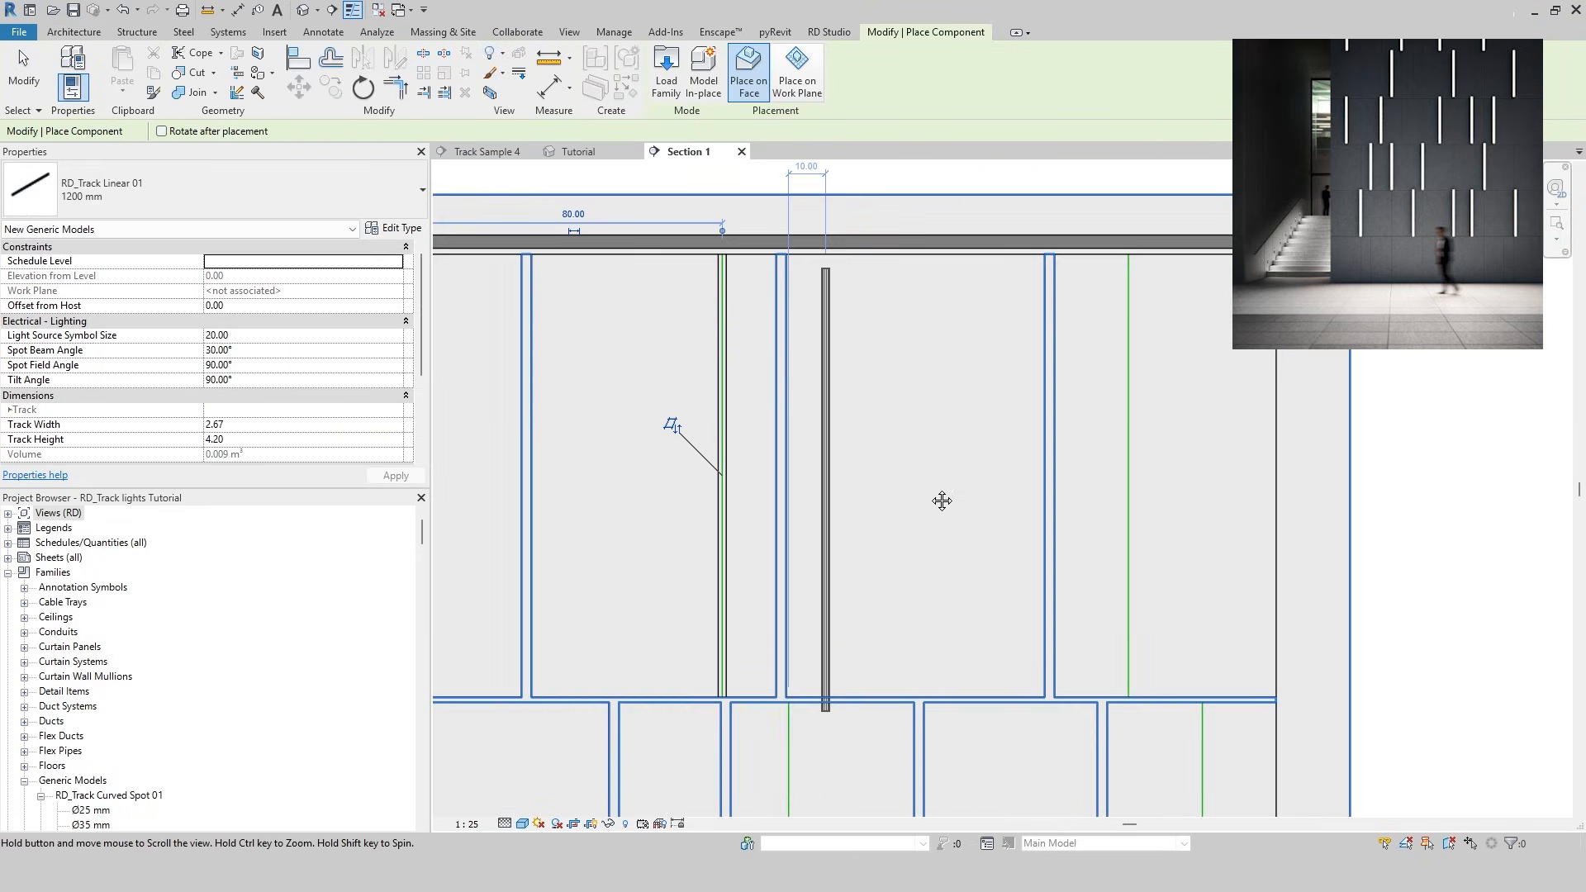
left_click(1128, 476)
Flip the work plane of the three new linear fixtures in the top row
key("Escape")
left_click(1129, 477)
left_click(1085, 432)
left_click(722, 471)
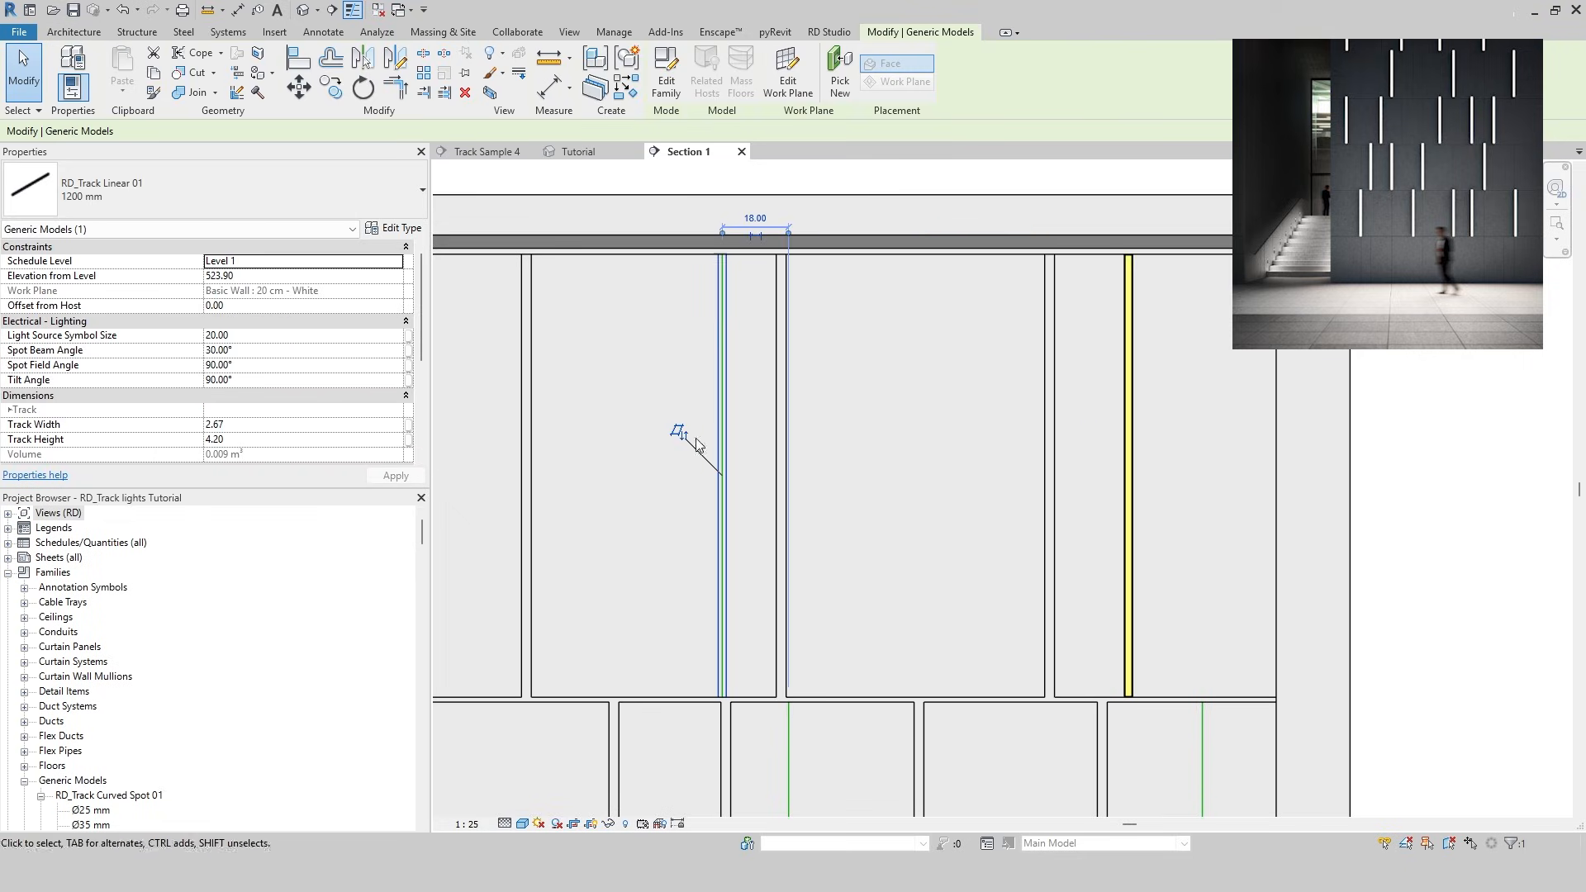
left_click(682, 433)
middle_click_drag(645, 549, 1039, 525)
left_click(824, 489)
left_click(777, 408)
scroll(700, 538, "down", 2)
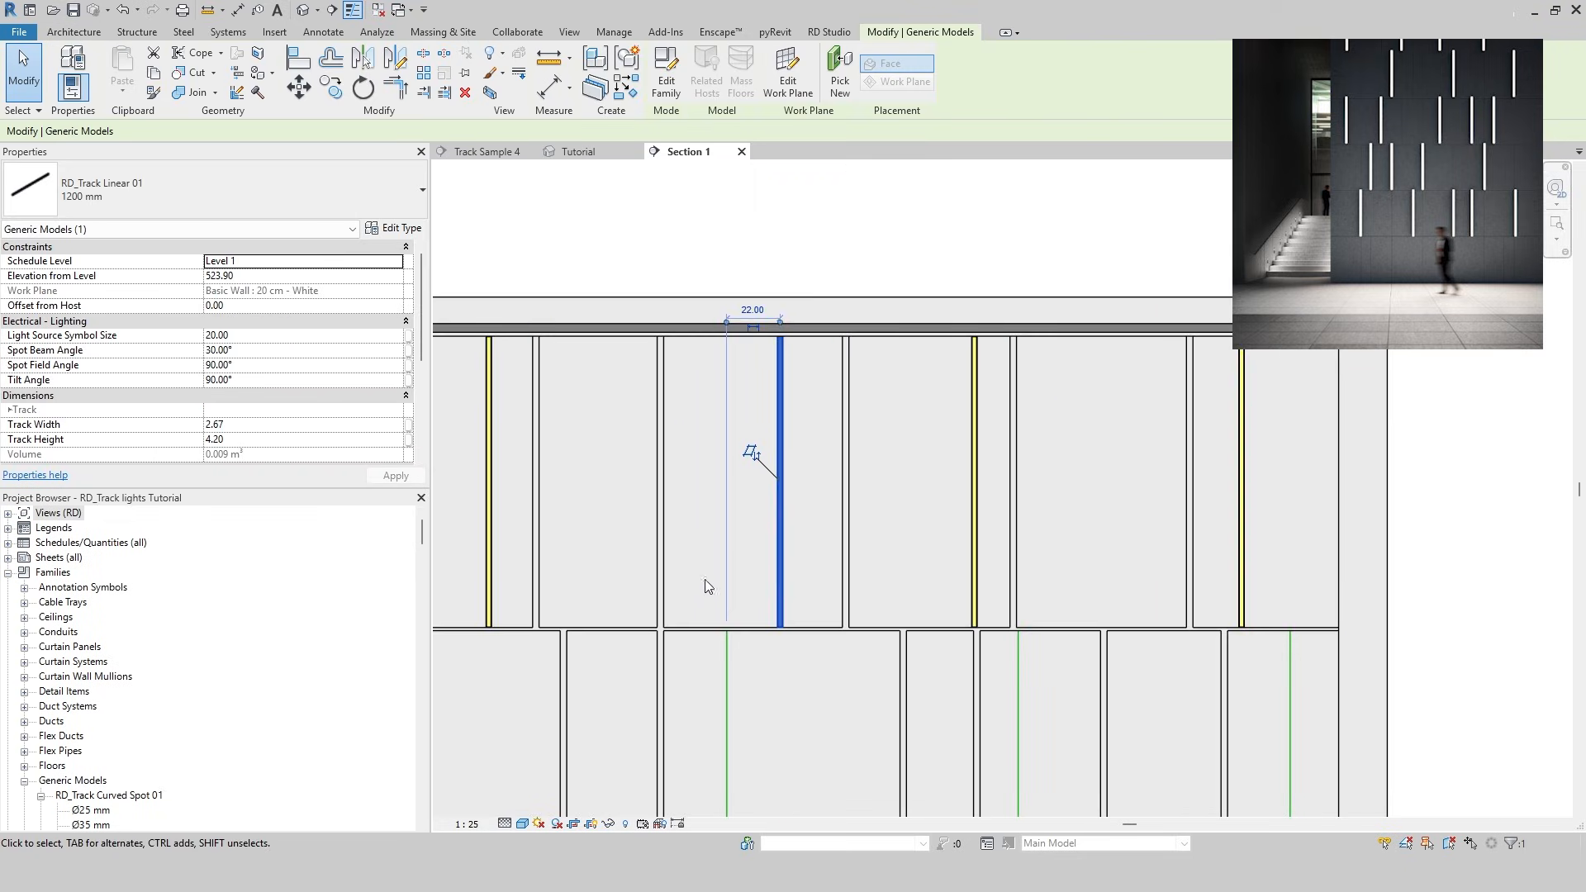
Create similar vertical 1200 mm linear fixtures at the midpoints of the second row's three guide lines
middle_click_drag(717, 759, 782, 493)
key("c")
key("s")
key("space")
left_click(791, 508)
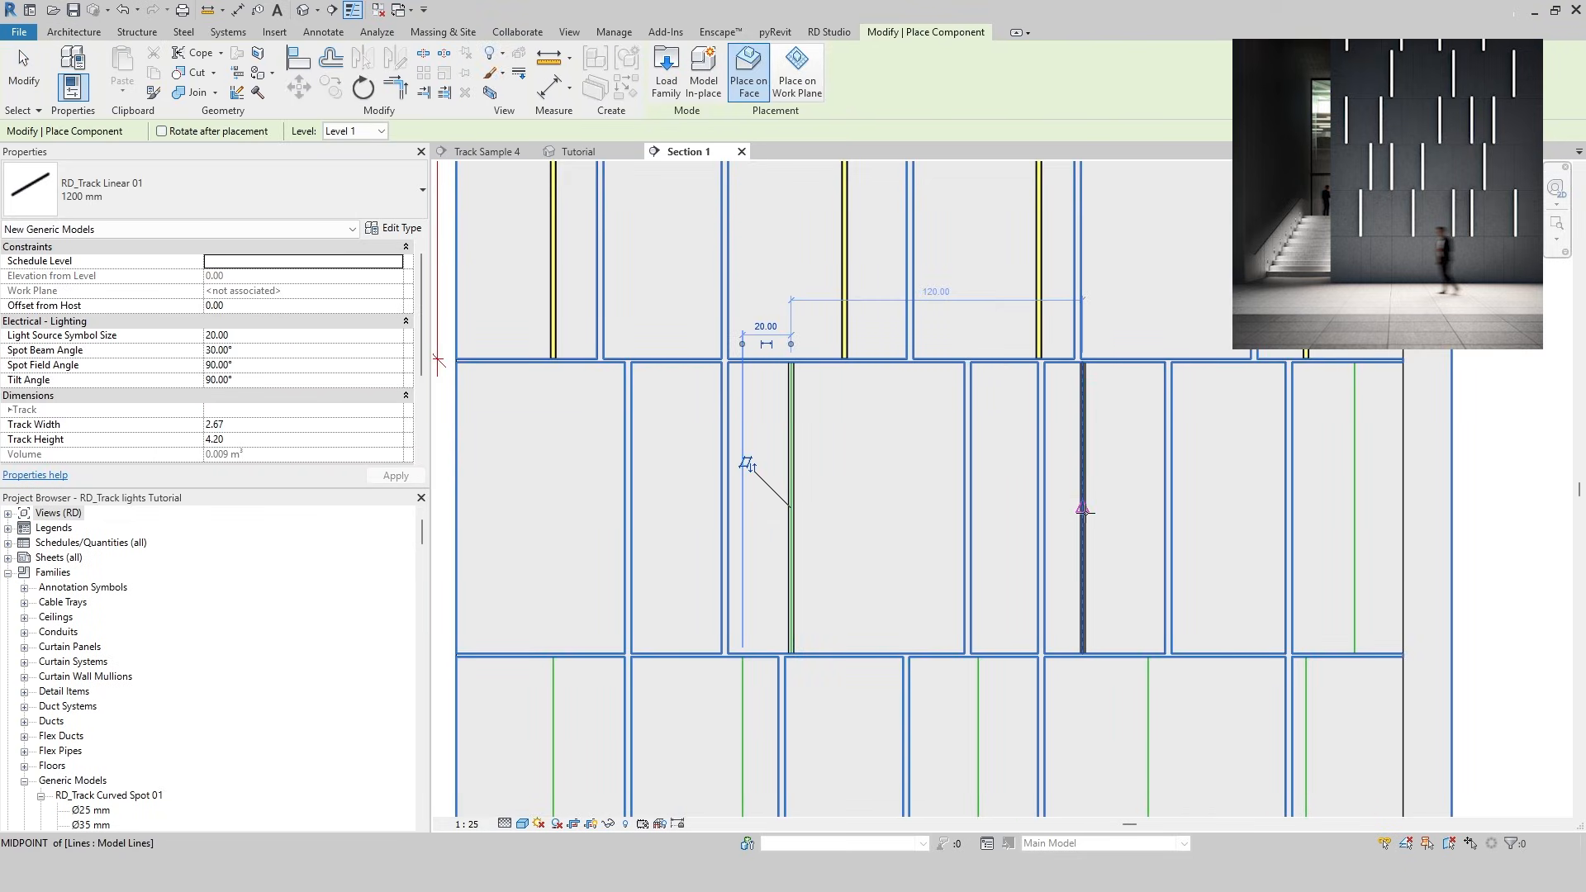
left_click(1082, 508)
key("Escape")
key("Escape")
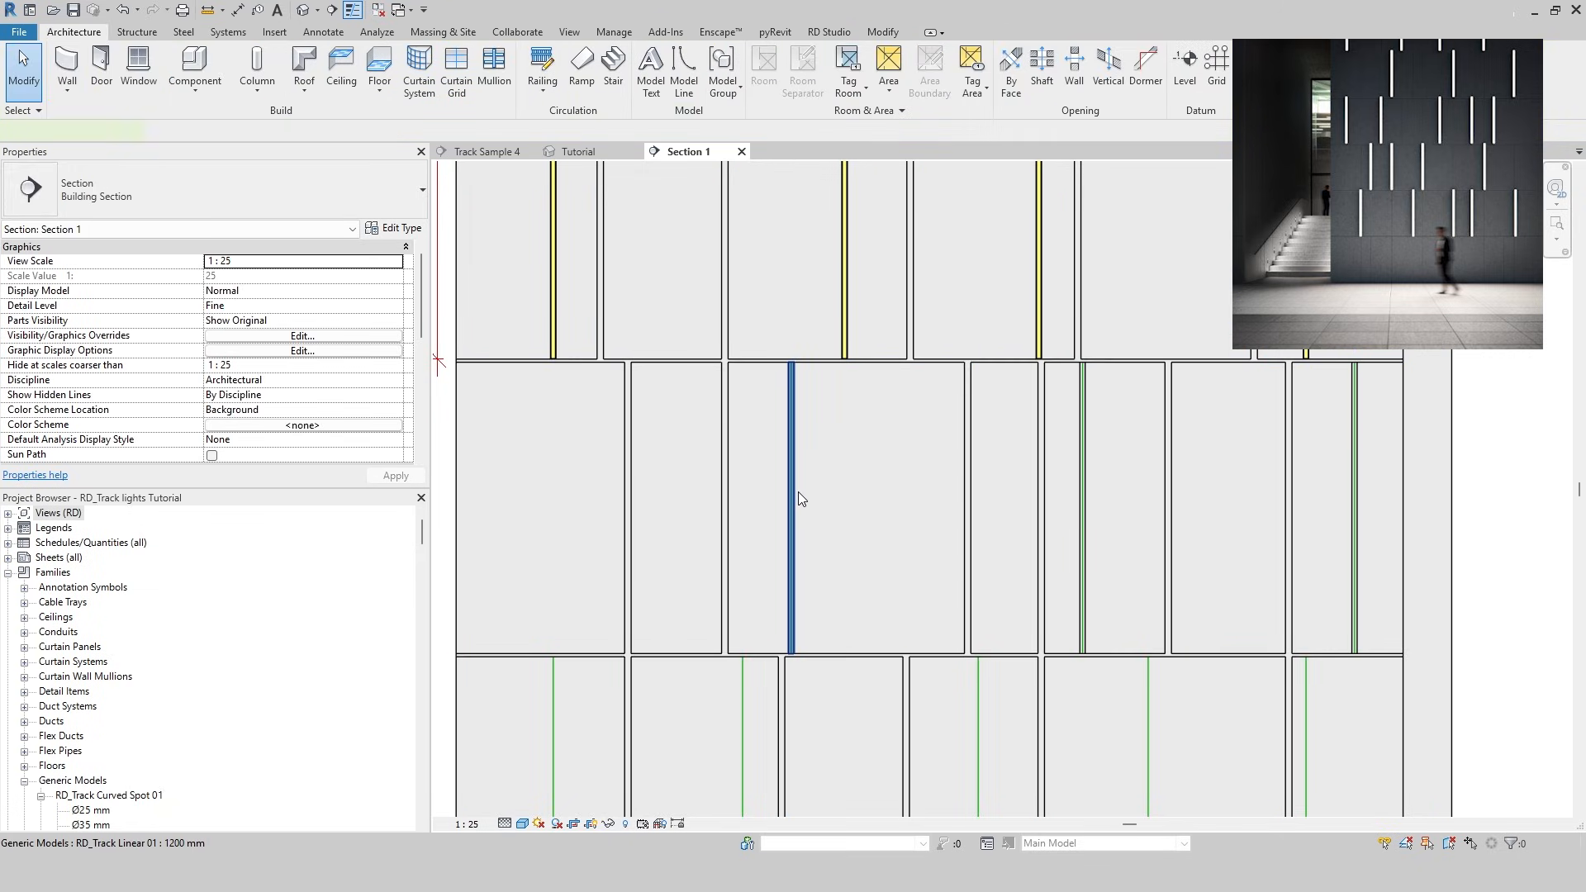
Flip the work plane of the second row's linear fixtures
left_click(794, 492)
left_click(746, 464)
left_click(1082, 512)
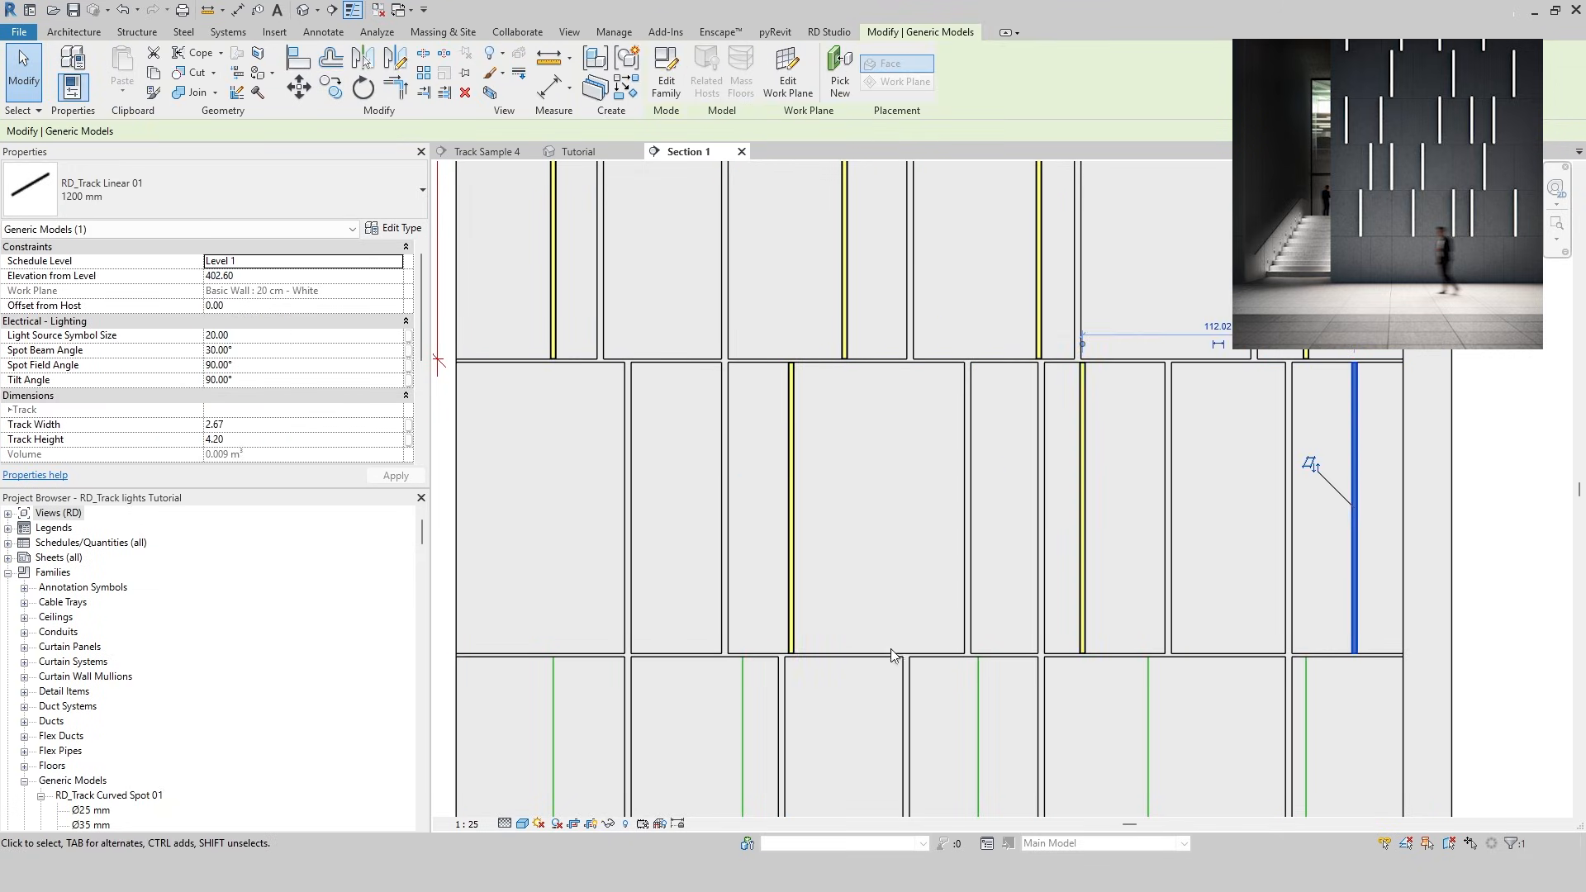
Create similar vertical 1200 mm linear fixtures on the five guide lines of the third panel row
middle_click_drag(891, 655, 920, 439)
key("c")
key("s")
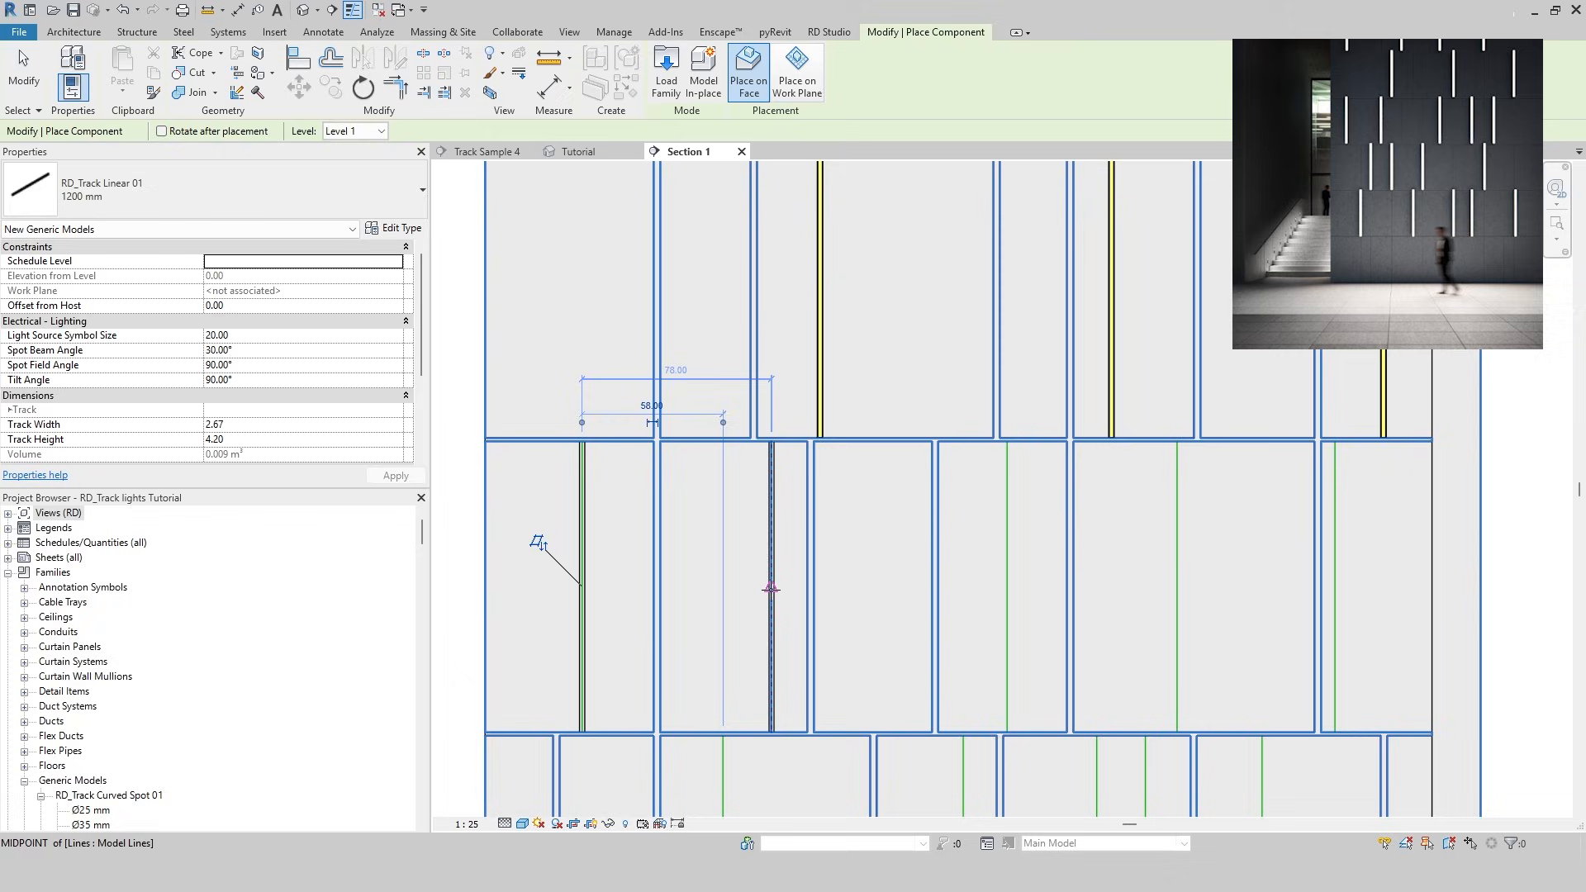
left_click(771, 589)
left_click(1006, 587)
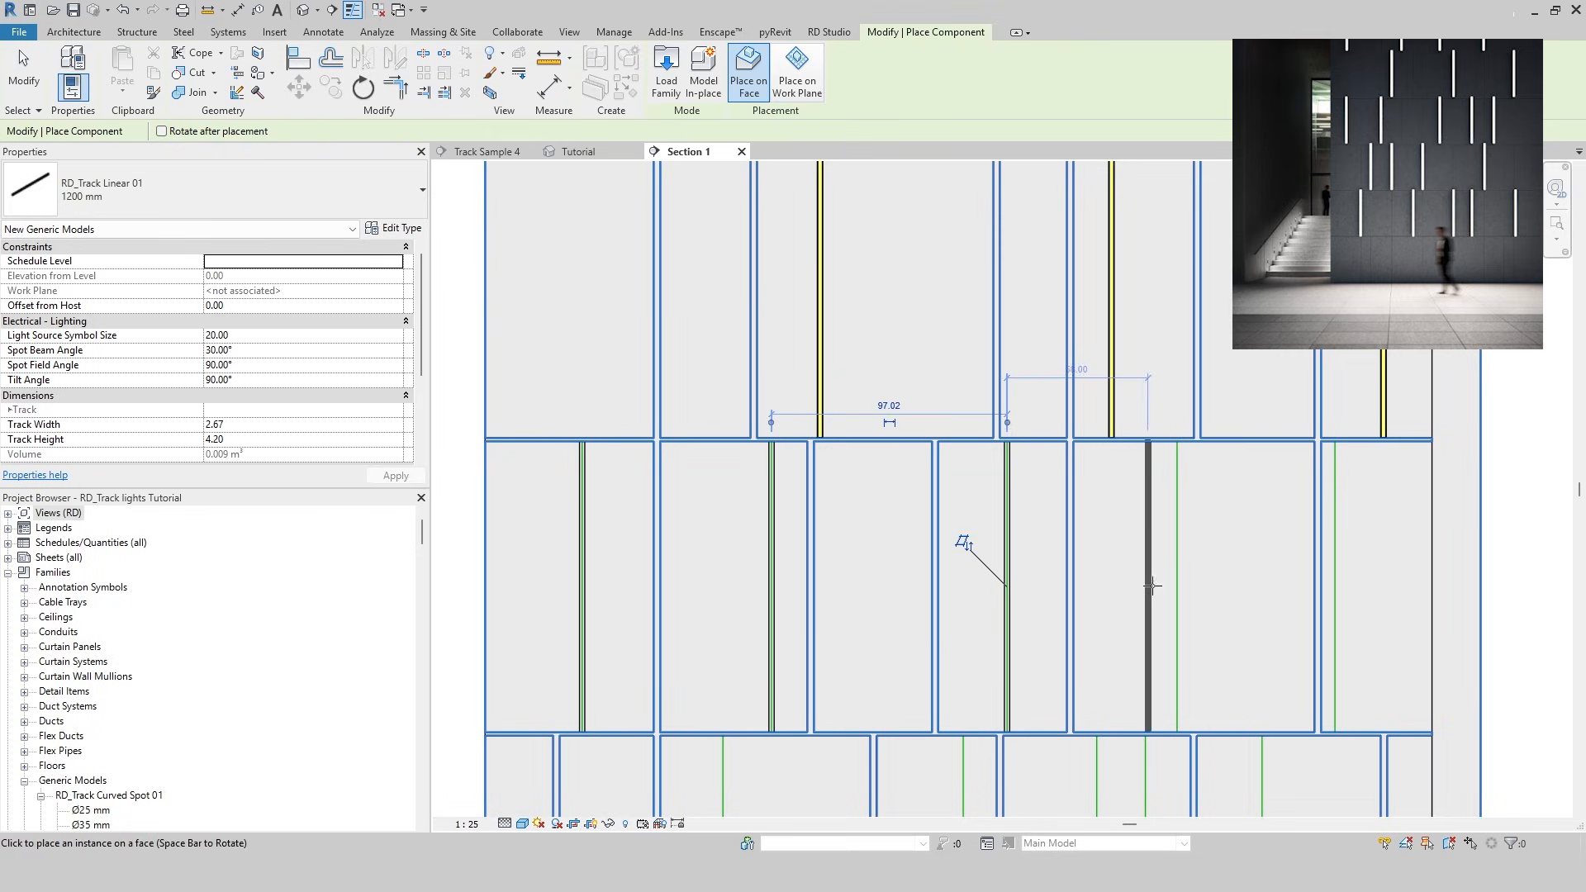
left_click(1334, 585)
key("Escape")
key("Escape")
Flip the work plane of the five linear fixtures in the third panel row
left_click(583, 592)
scroll(551, 576, "up", 1)
left_click(841, 596)
left_click(798, 546)
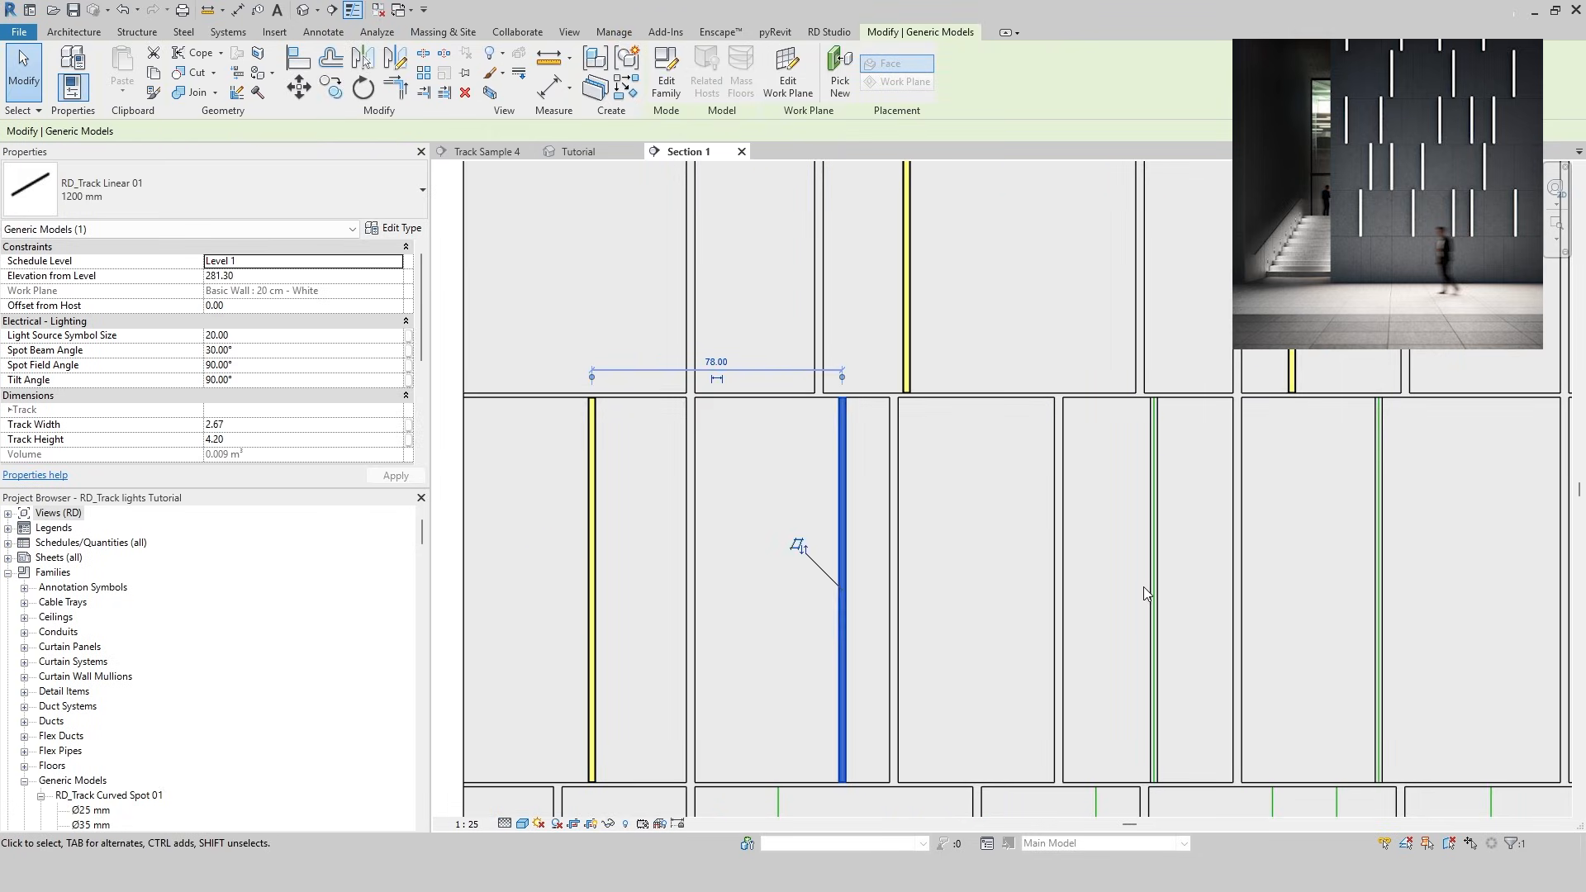
left_click(1152, 595)
left_click(1108, 547)
middle_click_drag(1371, 606, 950, 598)
left_click(953, 597)
left_click(1163, 573)
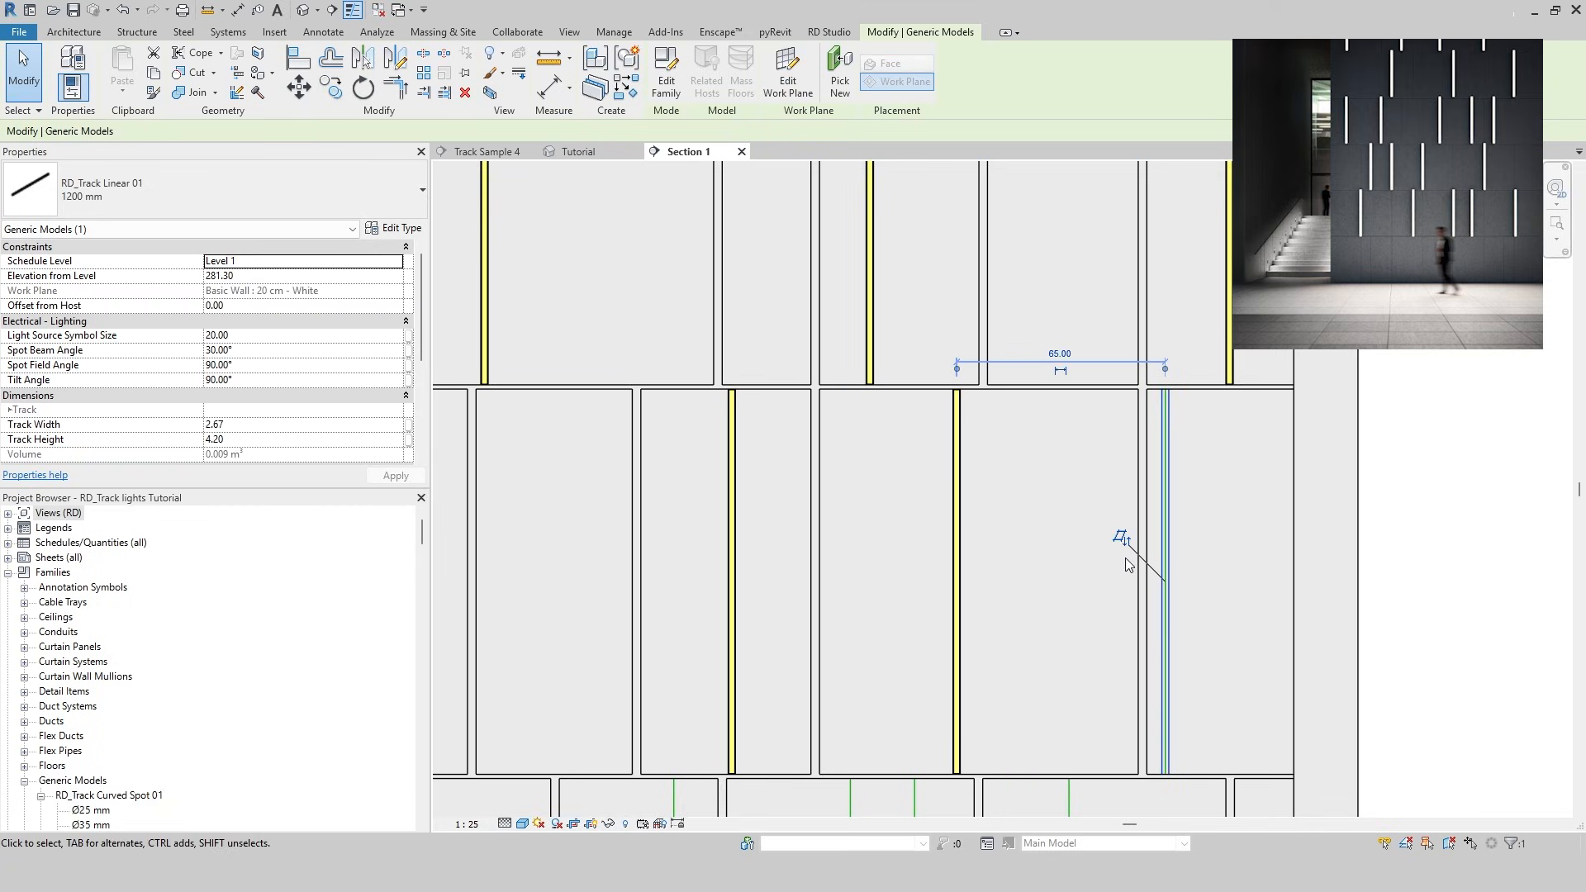
left_click(1120, 541)
Create similar vertical 1200 mm linear fixtures at the midpoints of the fourth panel row's five guide lines
middle_click_drag(856, 613, 1354, 276)
key("c")
key("s")
middle_click_drag(857, 677, 840, 560)
key("space")
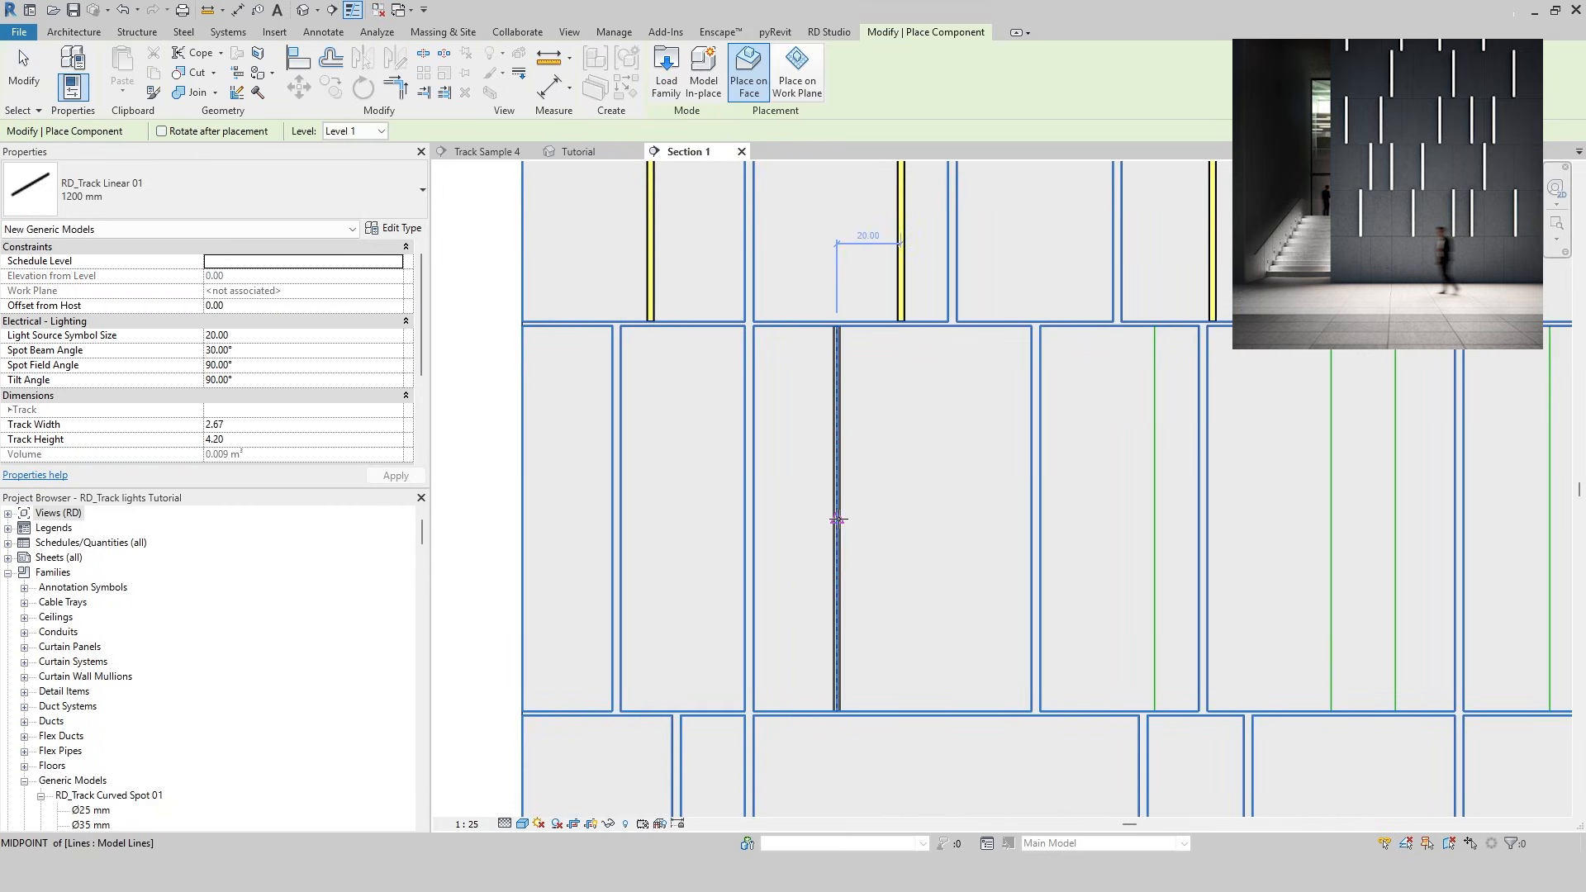
left_click(836, 521)
left_click(1331, 518)
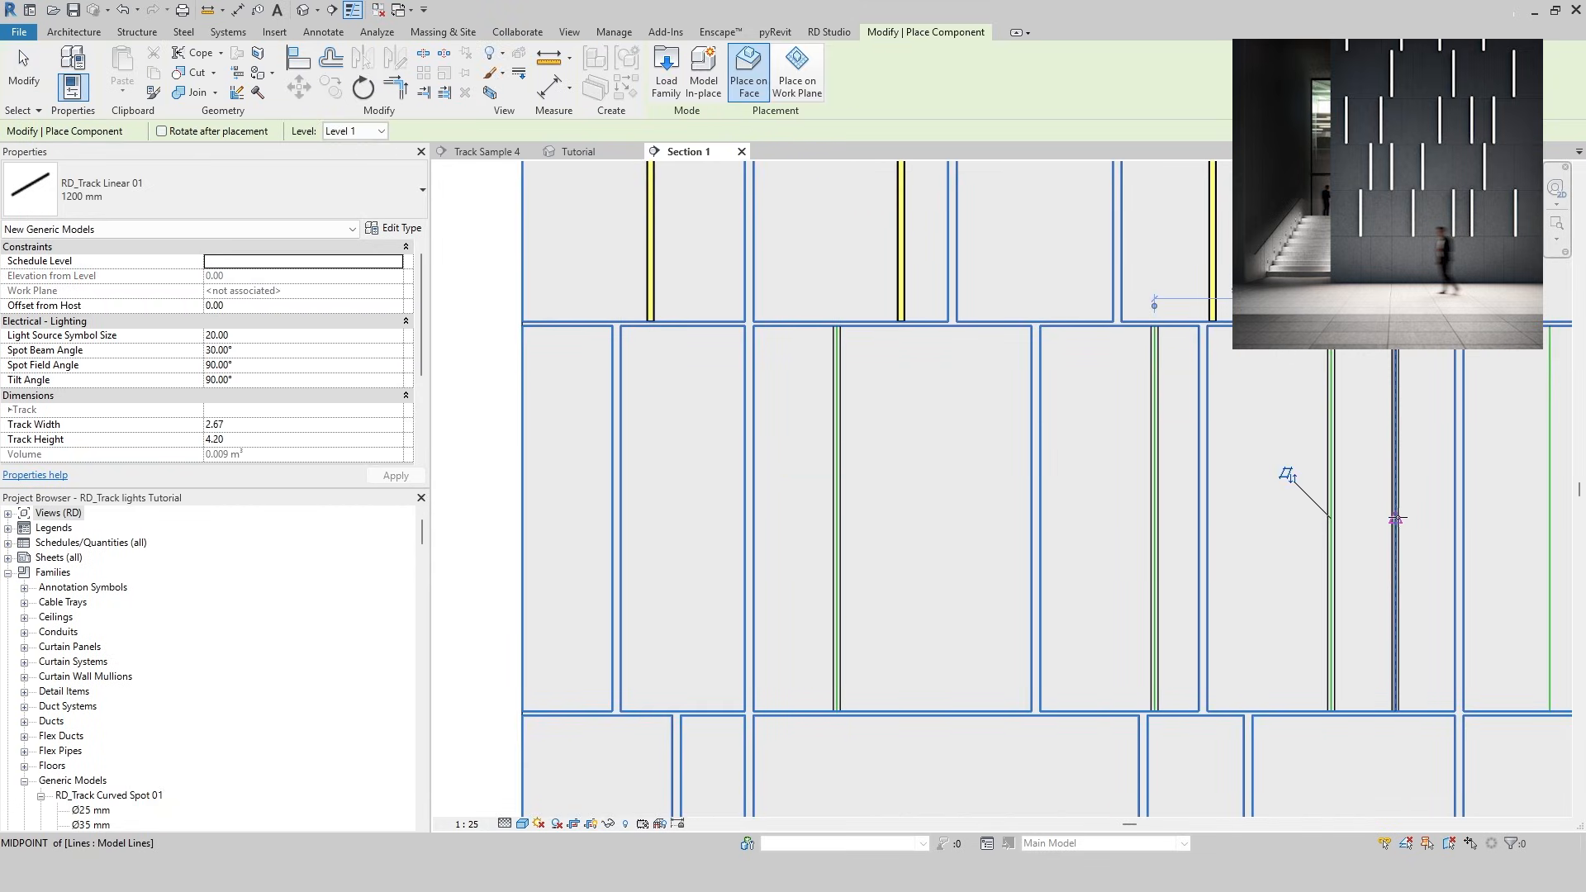
left_click(1395, 519)
middle_click_drag(1395, 519, 1004, 513)
left_click(1156, 515)
key("Escape")
key("Escape")
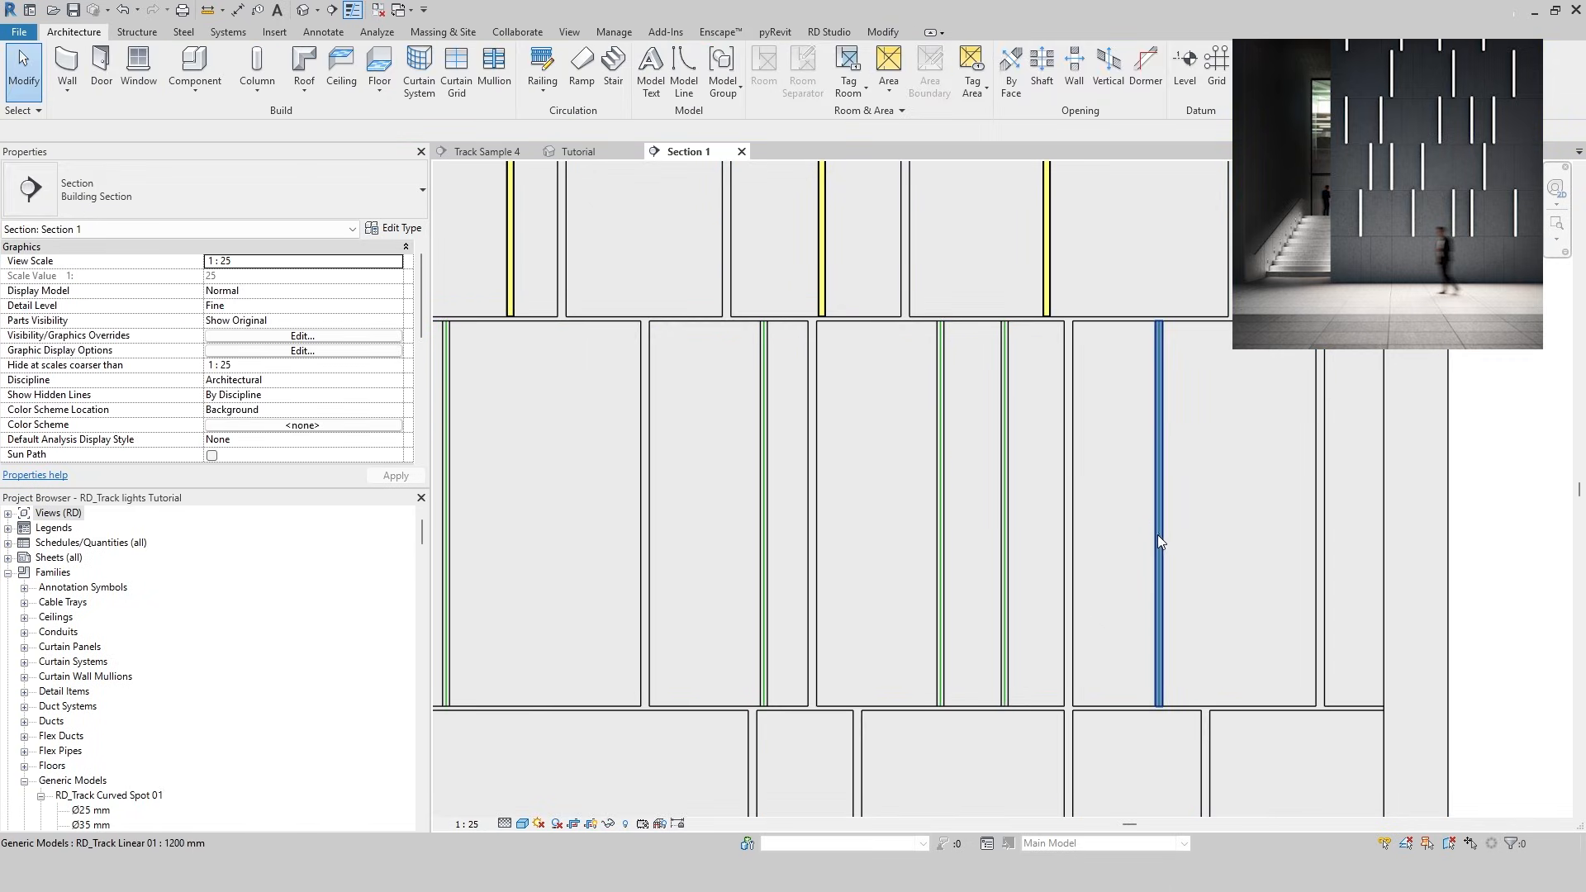
Flip the work plane of the fourth row's linear fixtures
left_click(1004, 512)
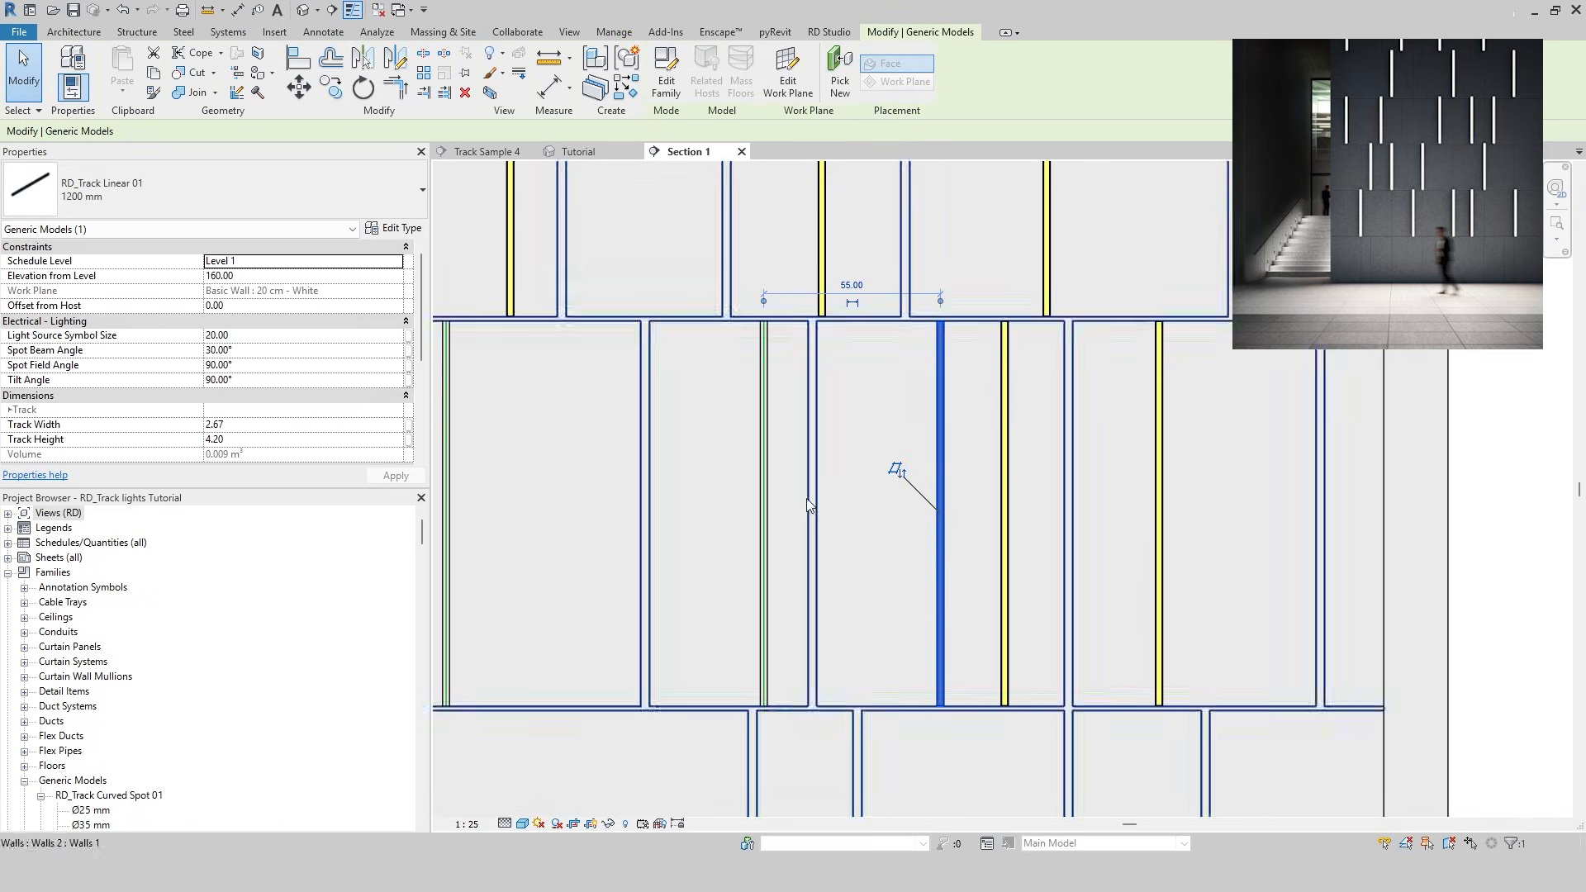
left_click(766, 512)
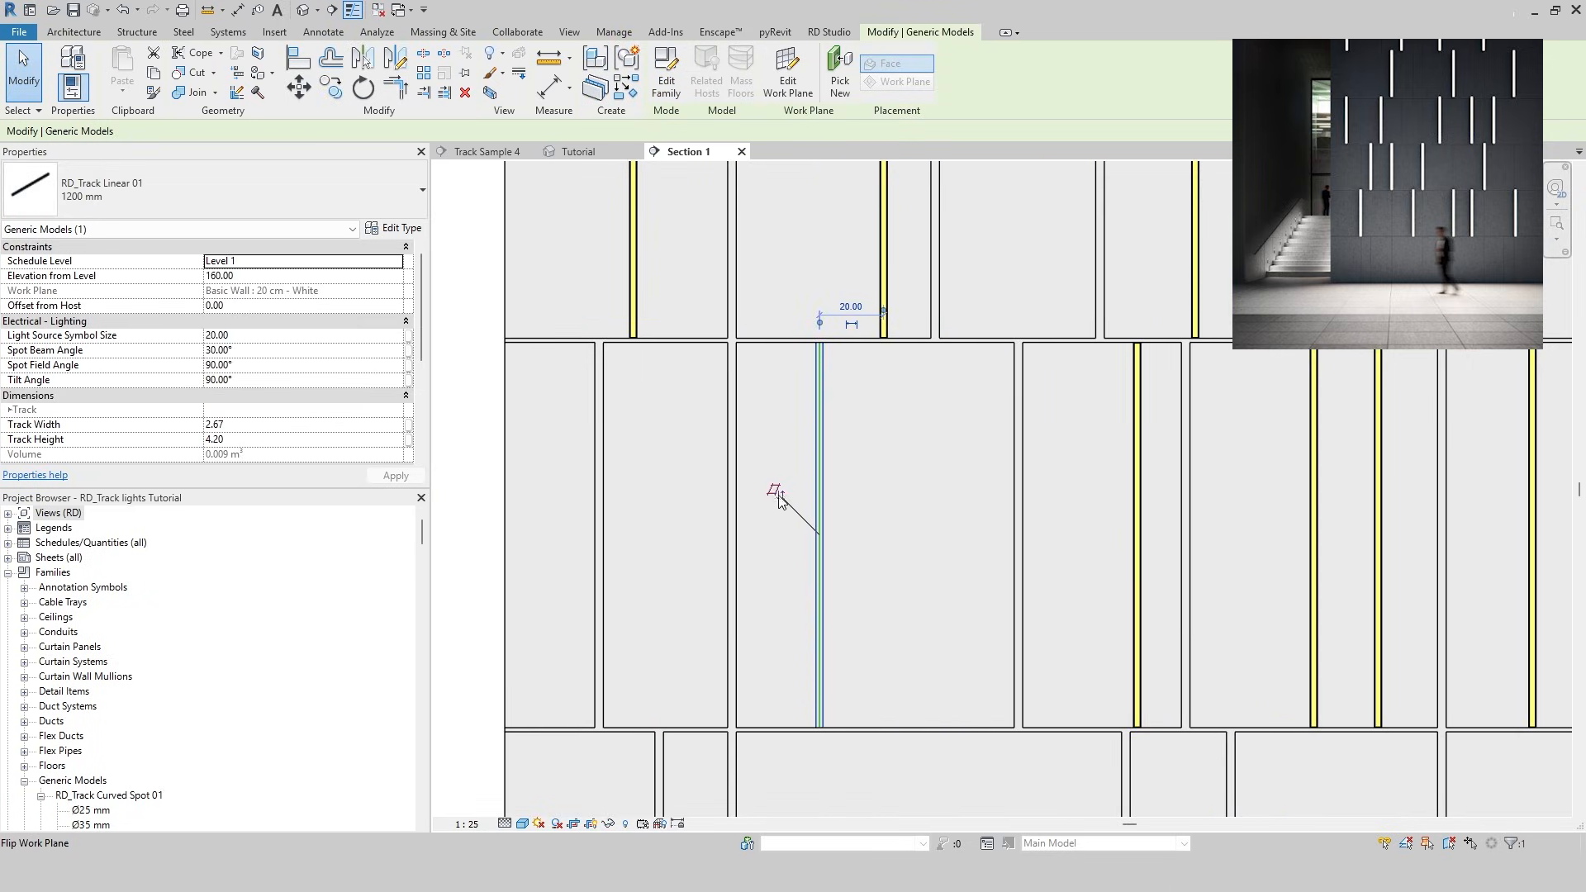
left_click(929, 583)
scroll(929, 583, "down", 2)
middle_click_drag(929, 583, 900, 383)
left_click(828, 427)
scroll(844, 557, "up", 3)
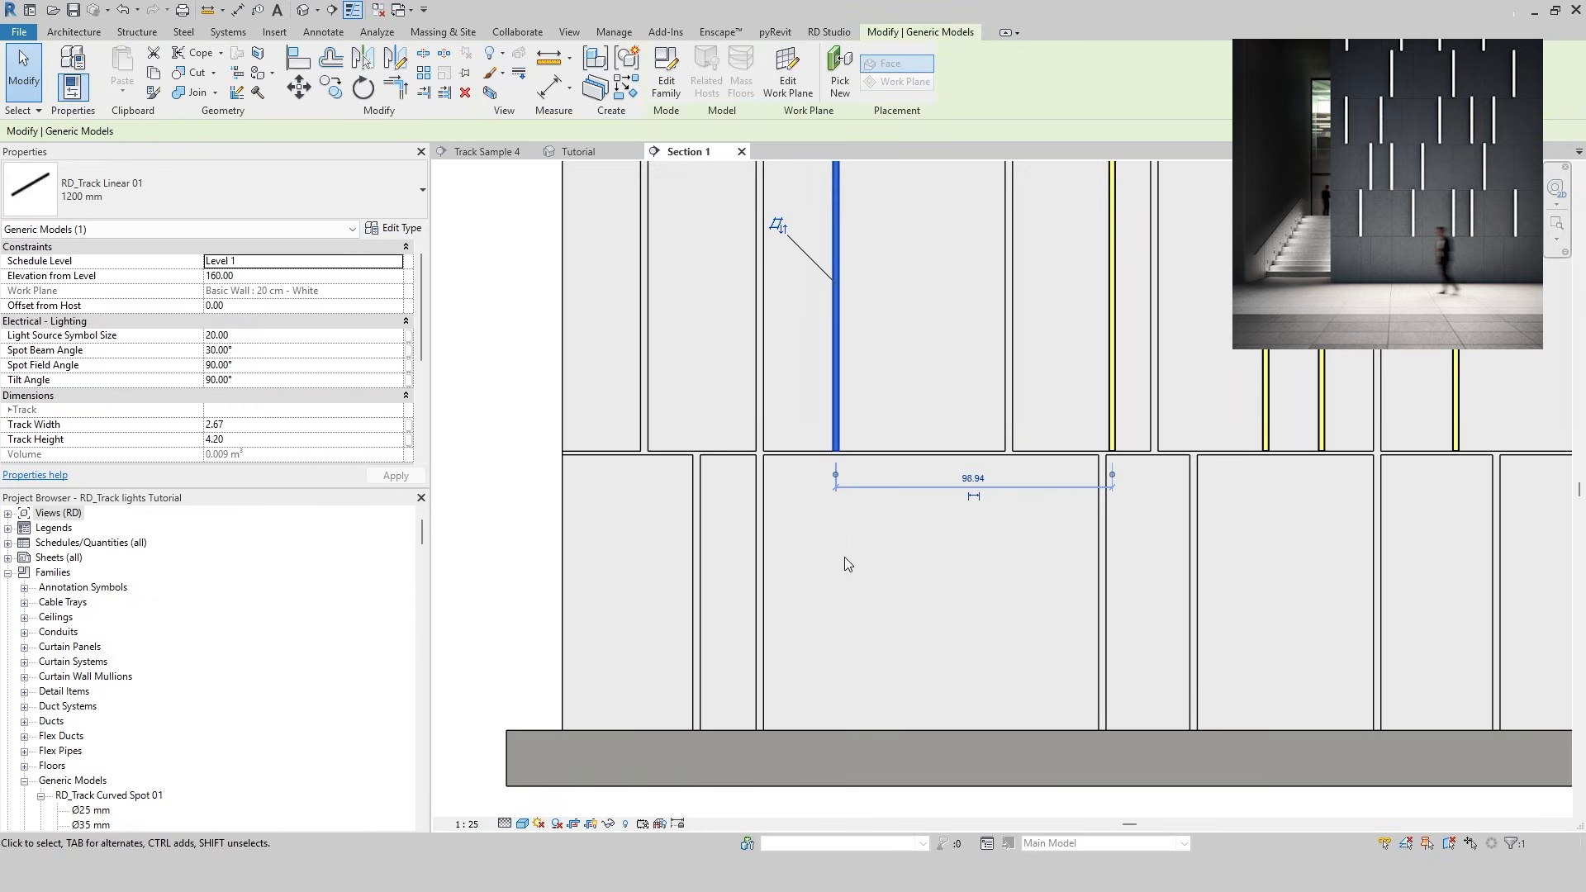
key("Escape")
scroll(822, 444, "down", 5)
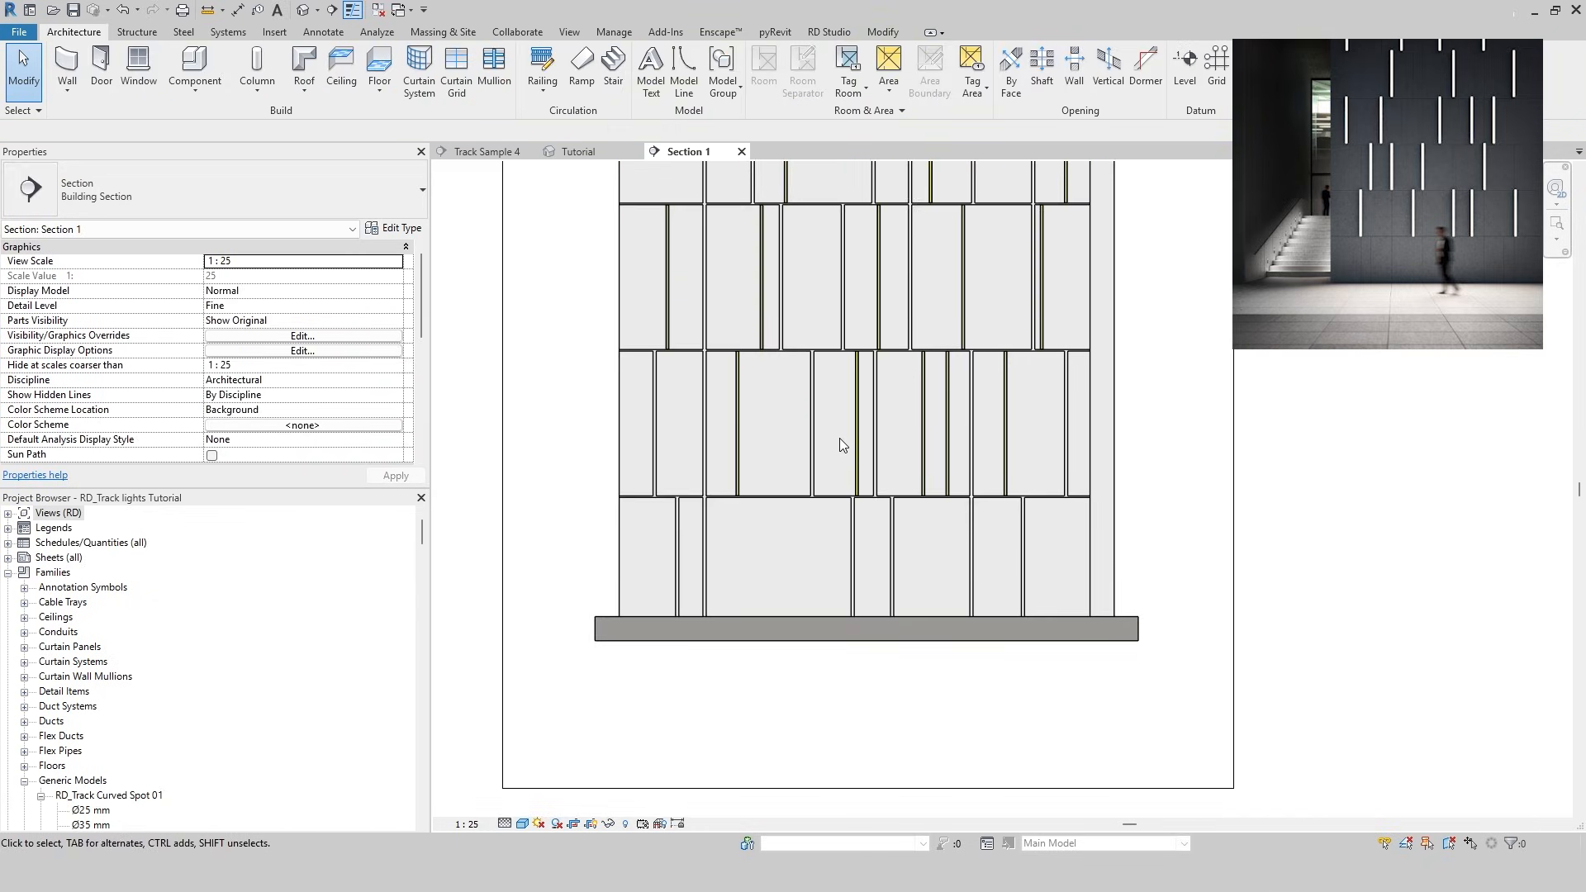
Examine the whole wall section with its rows of linear fixtures and open the Track Sample 4 view
middle_click_drag(839, 438, 832, 632)
scroll(1157, 603, "down", 1)
left_click(670, 270)
key("Delete")
scroll(1168, 545, "down", 1)
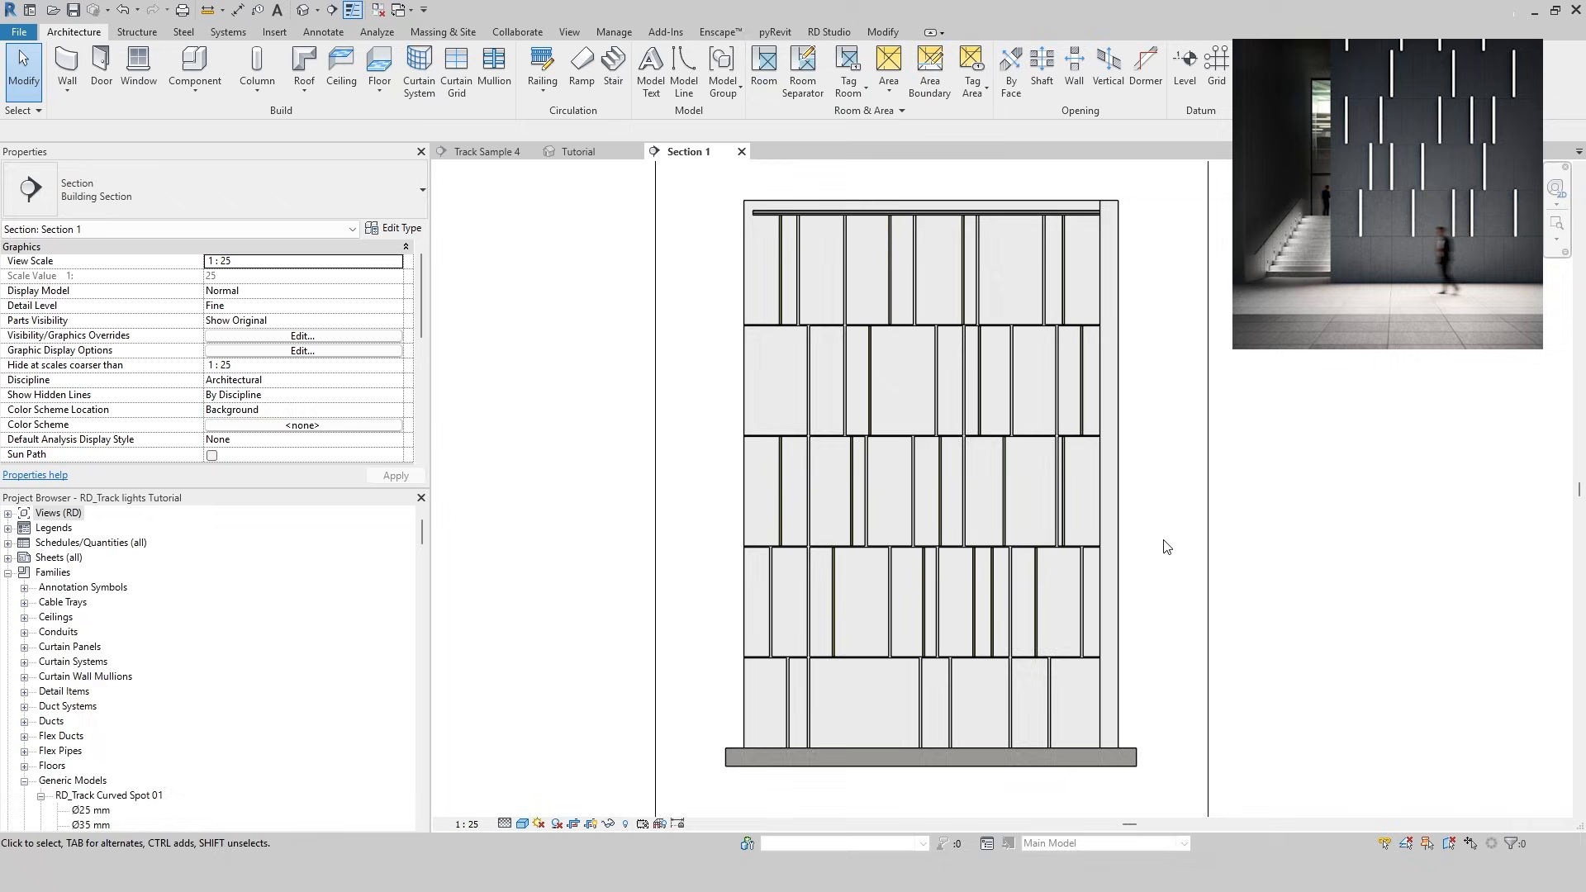
middle_click_drag(1165, 545, 1133, 540)
left_click(578, 151)
left_click(675, 152)
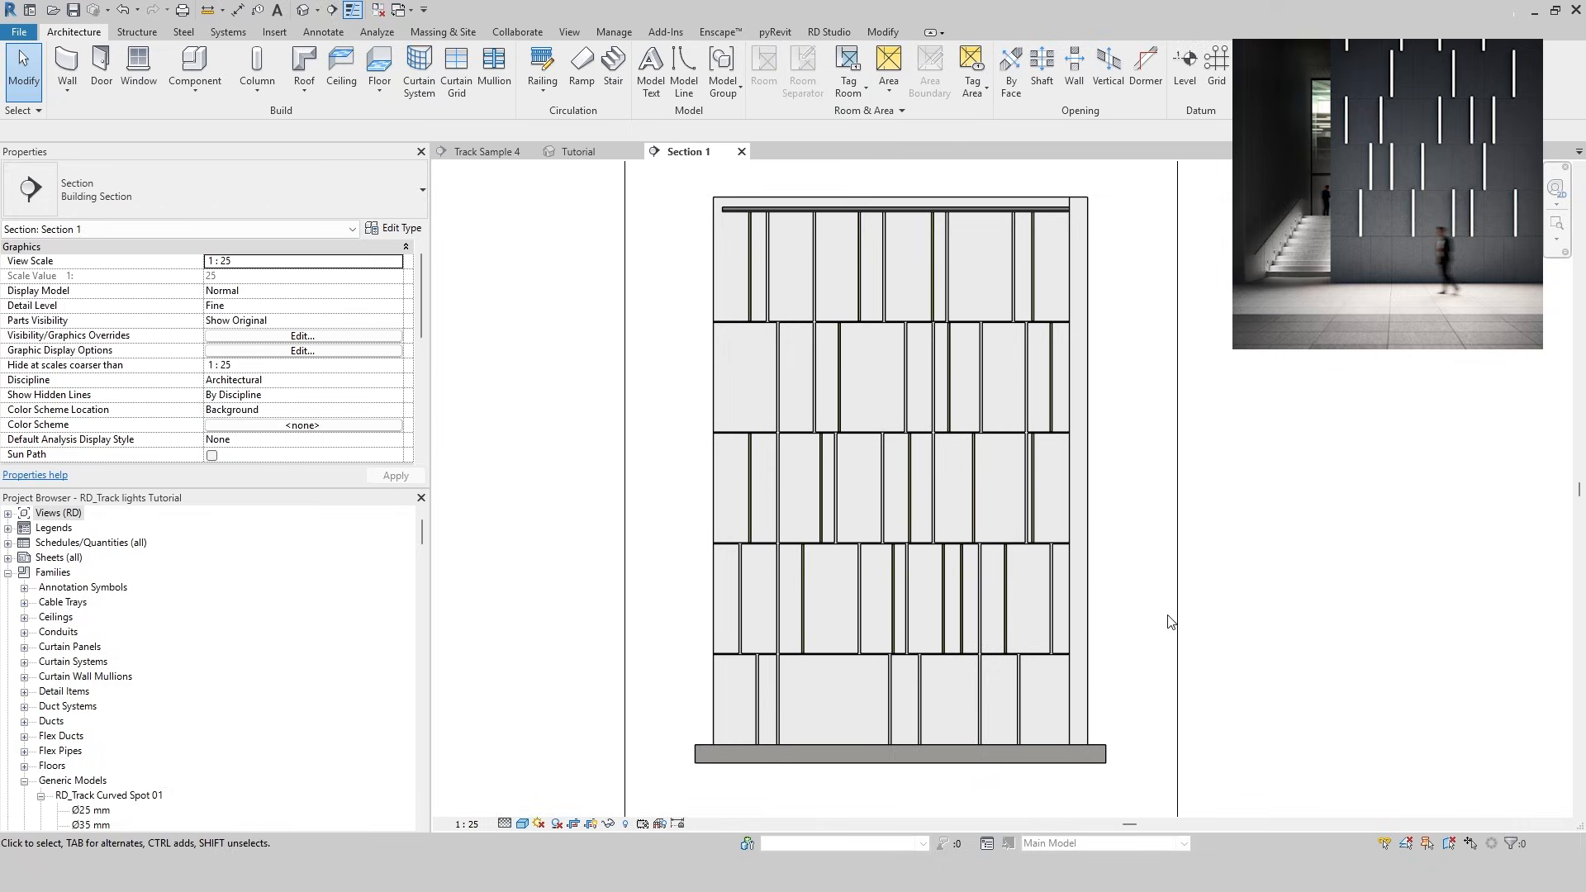
left_click(488, 152)
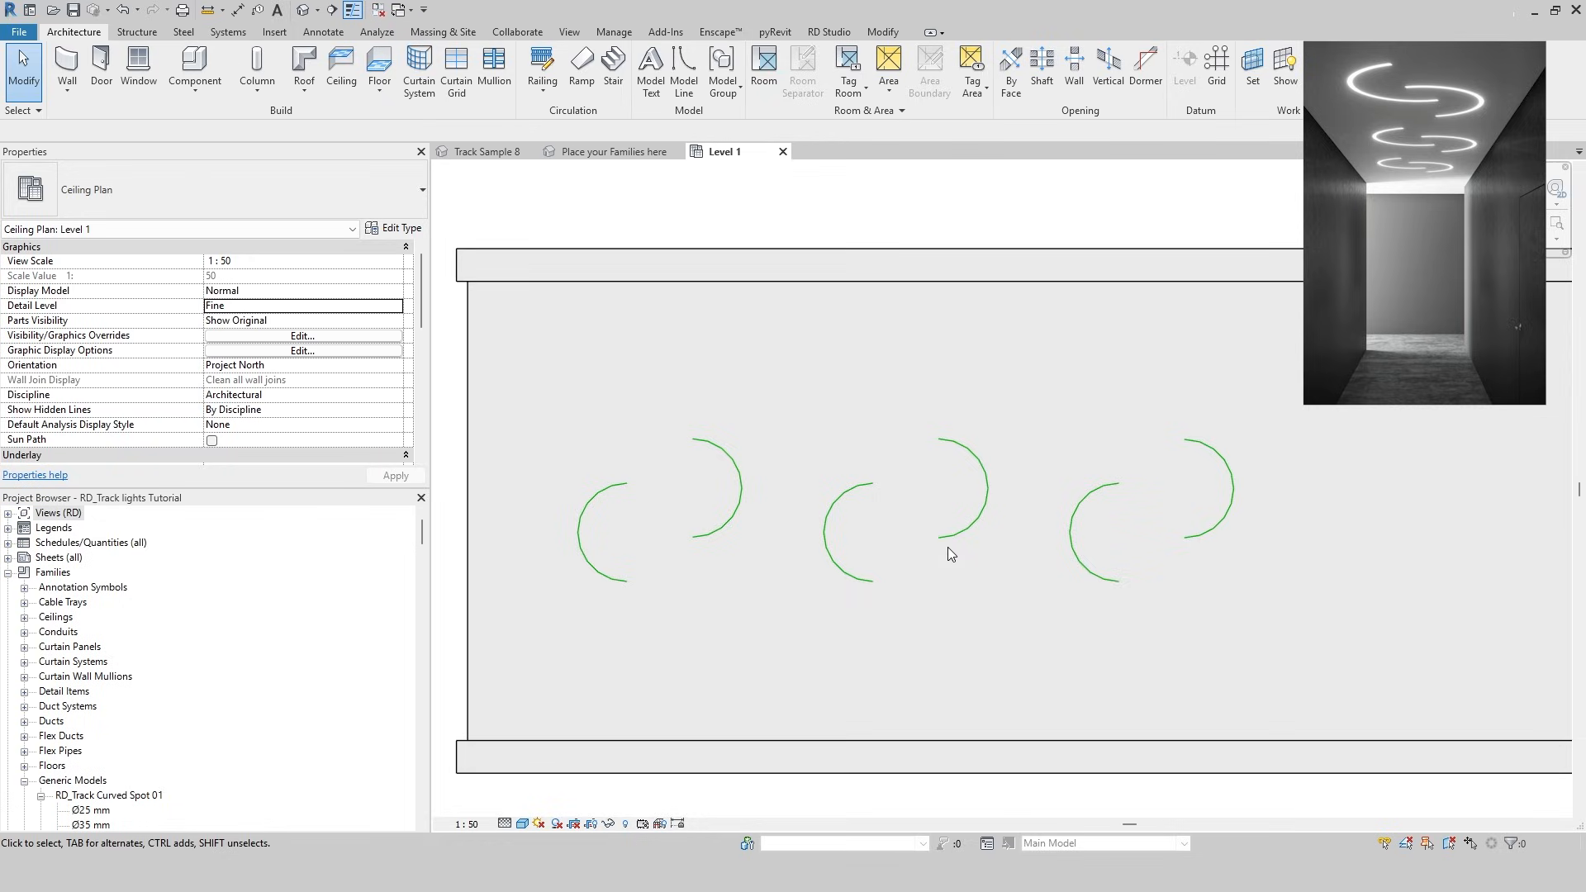
Start a component using RD_Track Lights - Circular Half Recessed, type Recessed w External Trim, with a diameter of 60
key("c")
key("m")
left_click(359, 192)
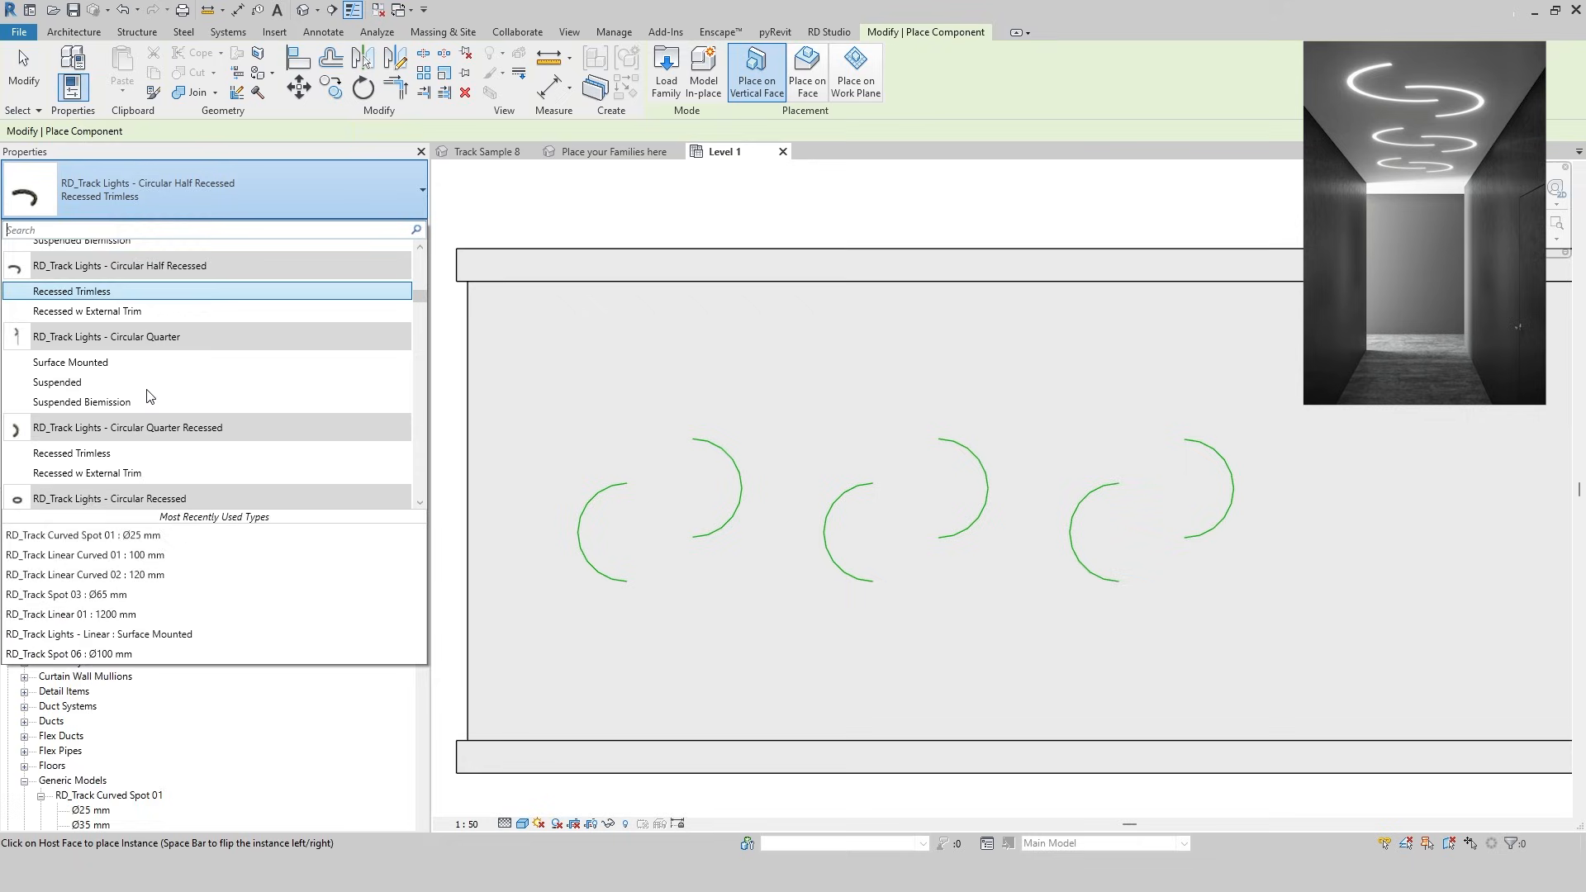
left_click(147, 316)
left_click(322, 412)
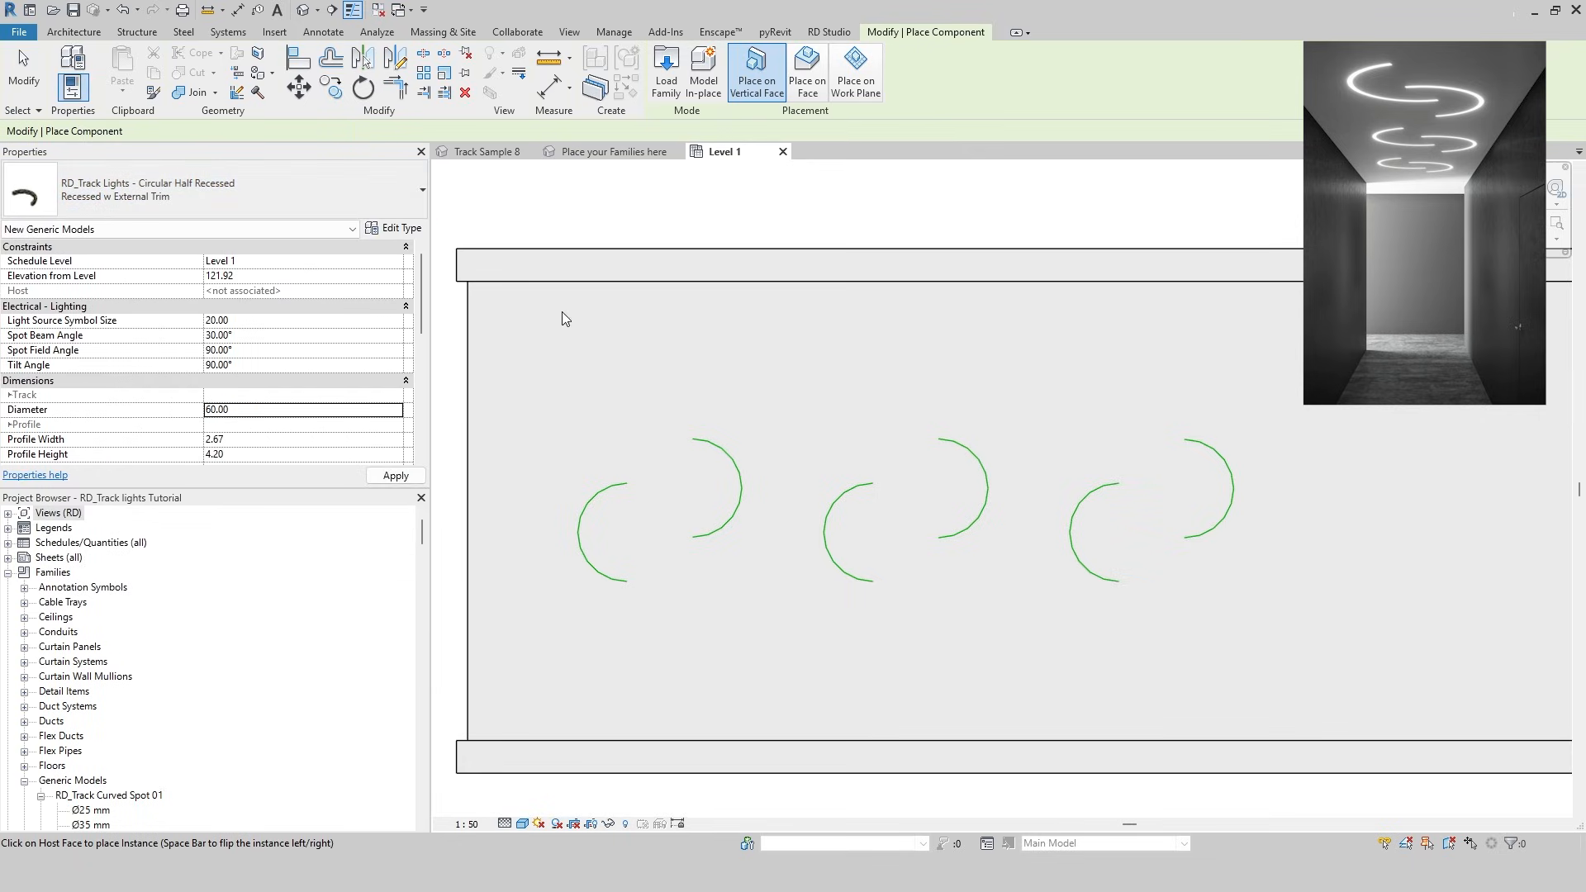
Place the half-circle light on the ceiling face at the midpoint of the rightmost upper guide arc, curving the same way
left_click(806, 72)
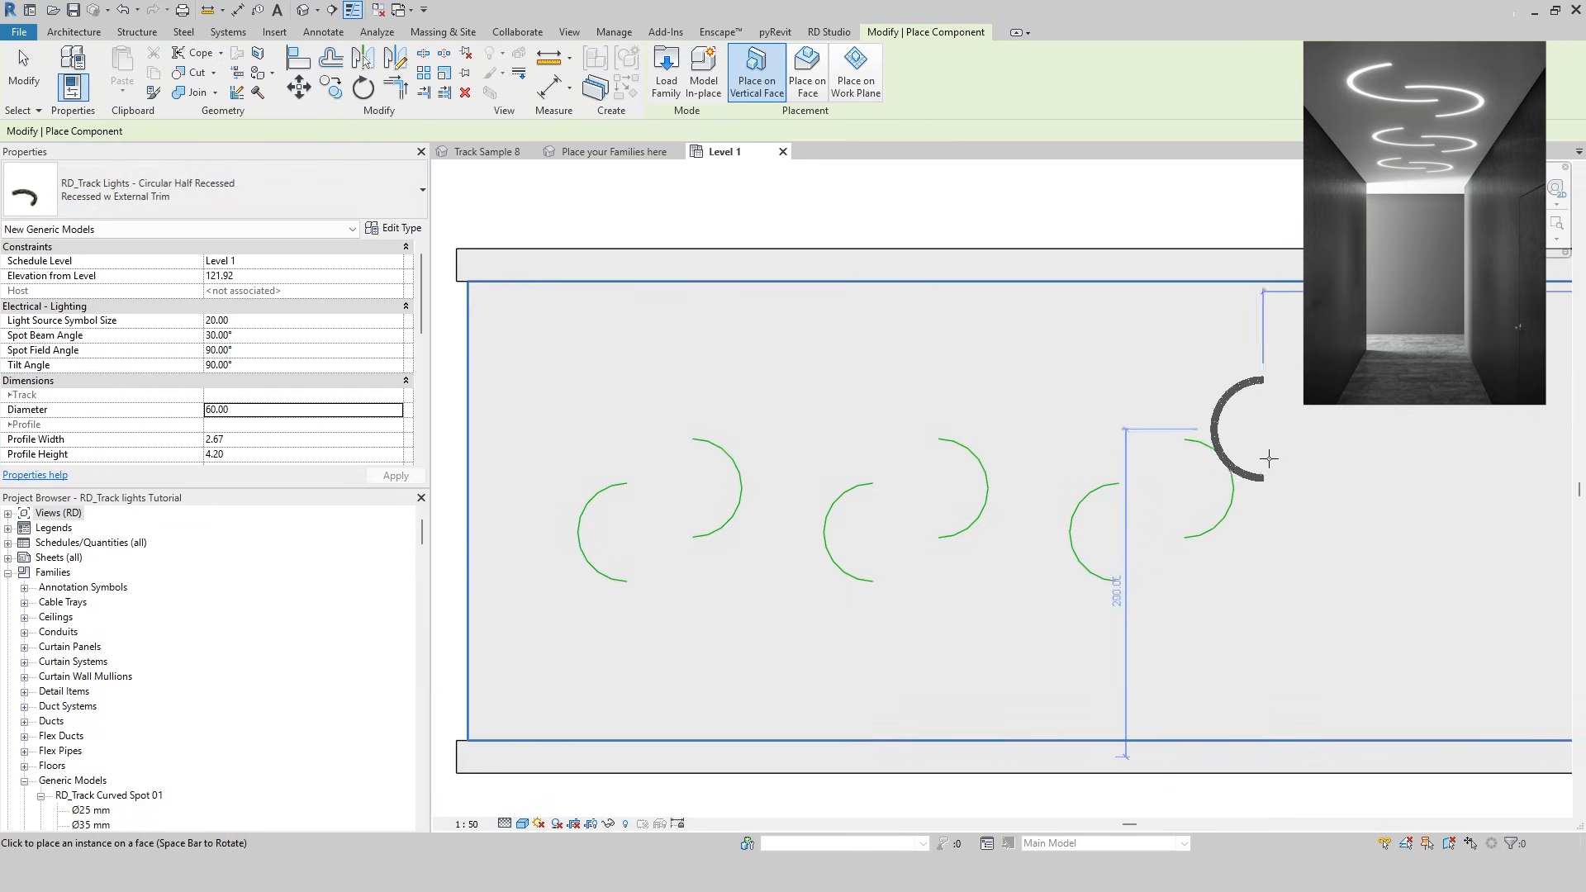
key("space")
key("space")
left_click(1234, 491)
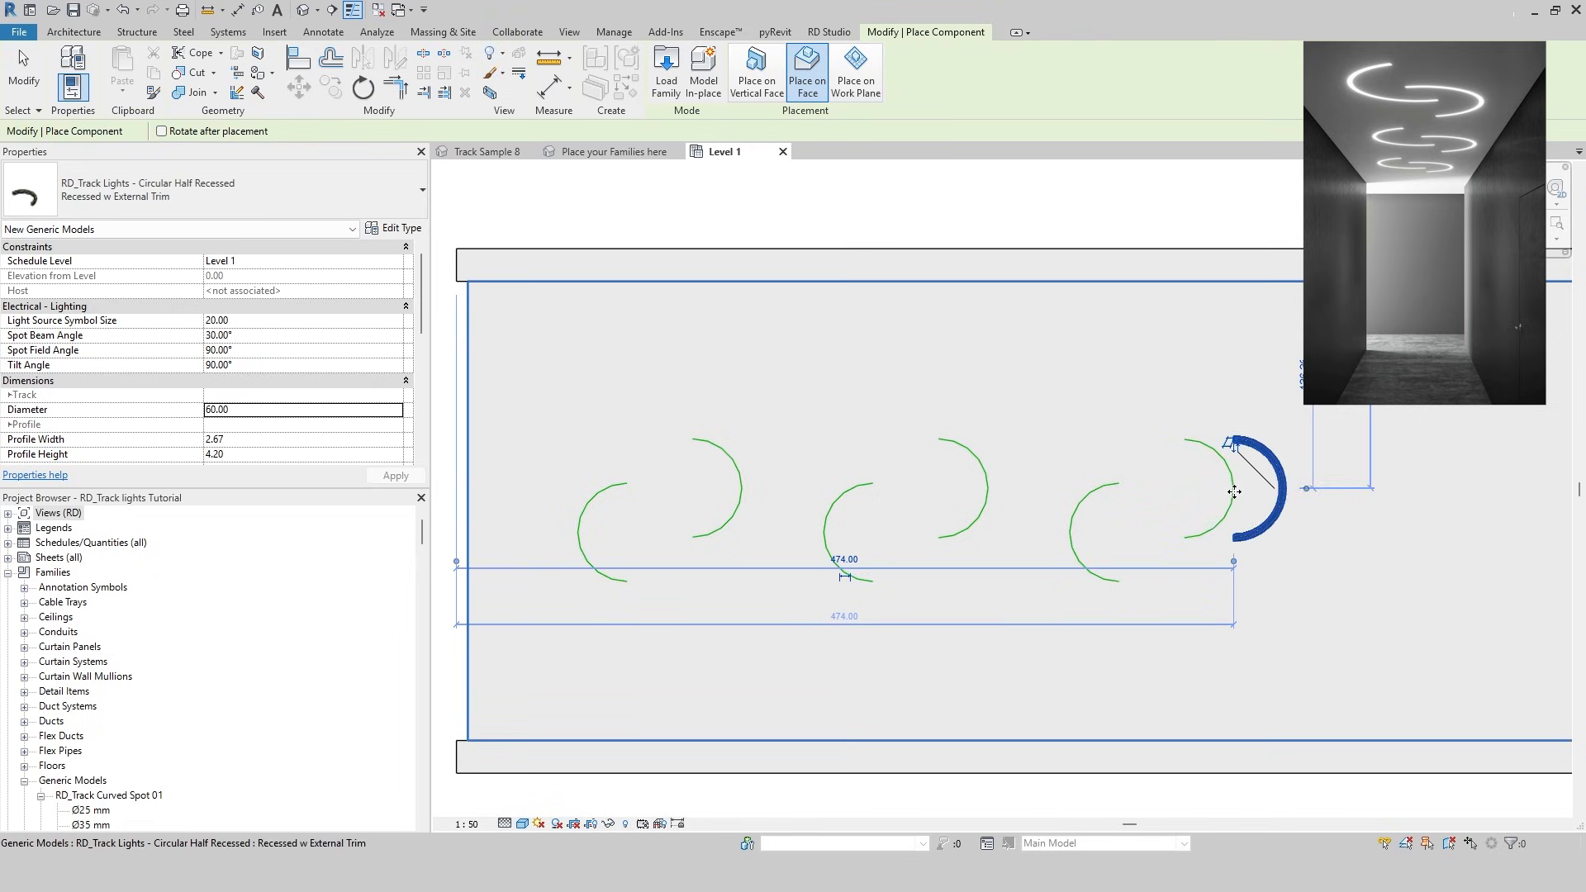
key("Escape")
Align the placed half-circle light with the rightmost upper guide arc
scroll(1282, 492, "up", 3)
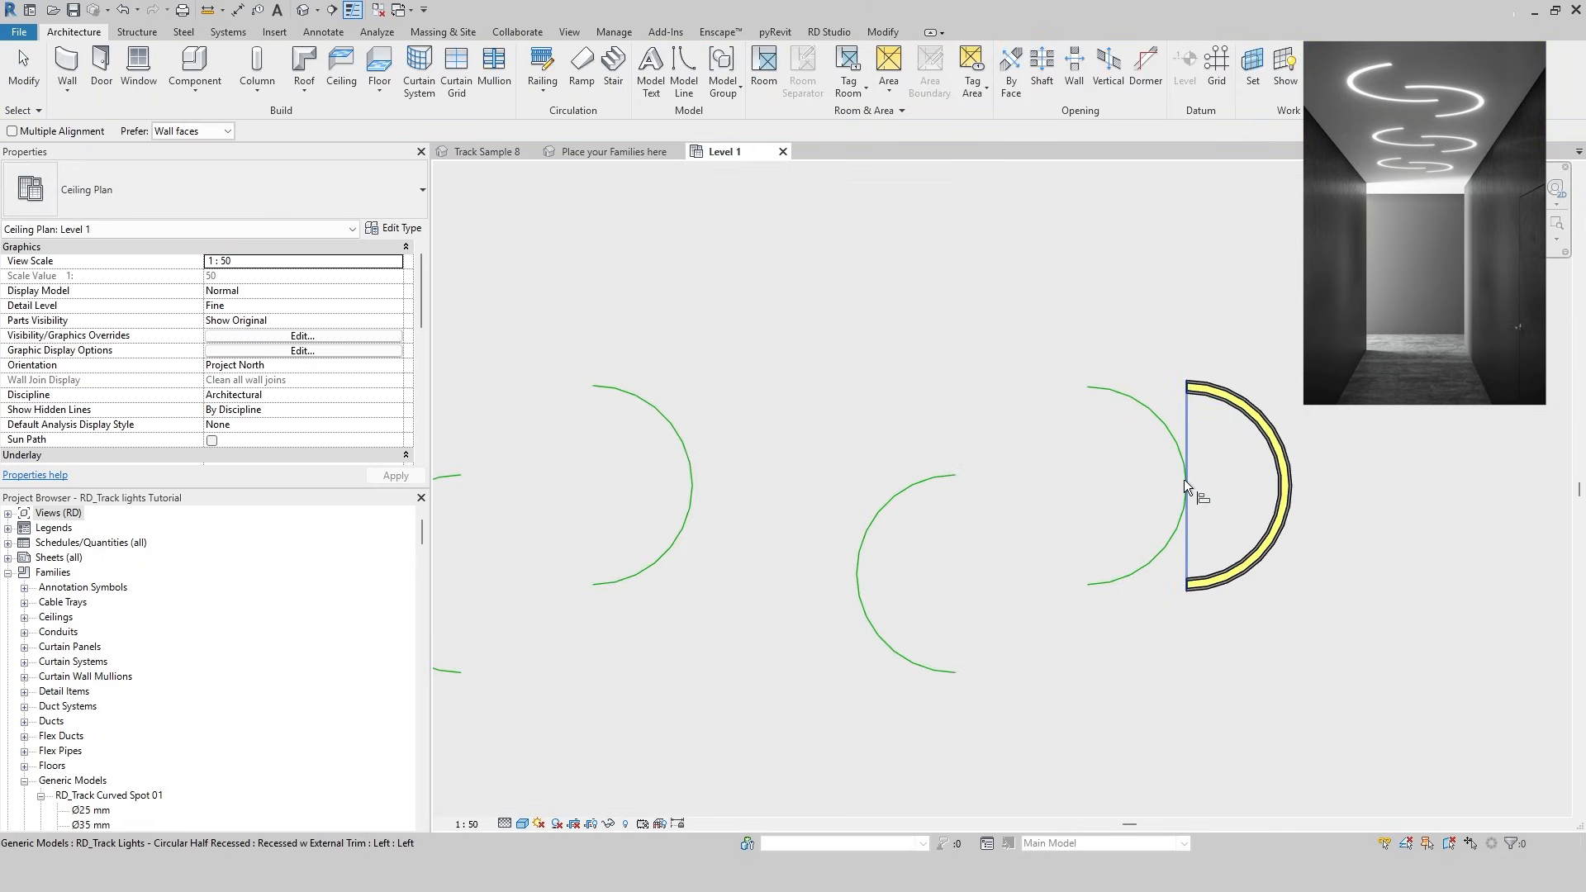
left_click(1183, 481)
left_click(1285, 484)
key("Escape")
key("Escape")
middle_click_drag(1085, 603, 1168, 636)
Copy the half-circle light horizontally onto the middle upper guide arc
left_click(1195, 617)
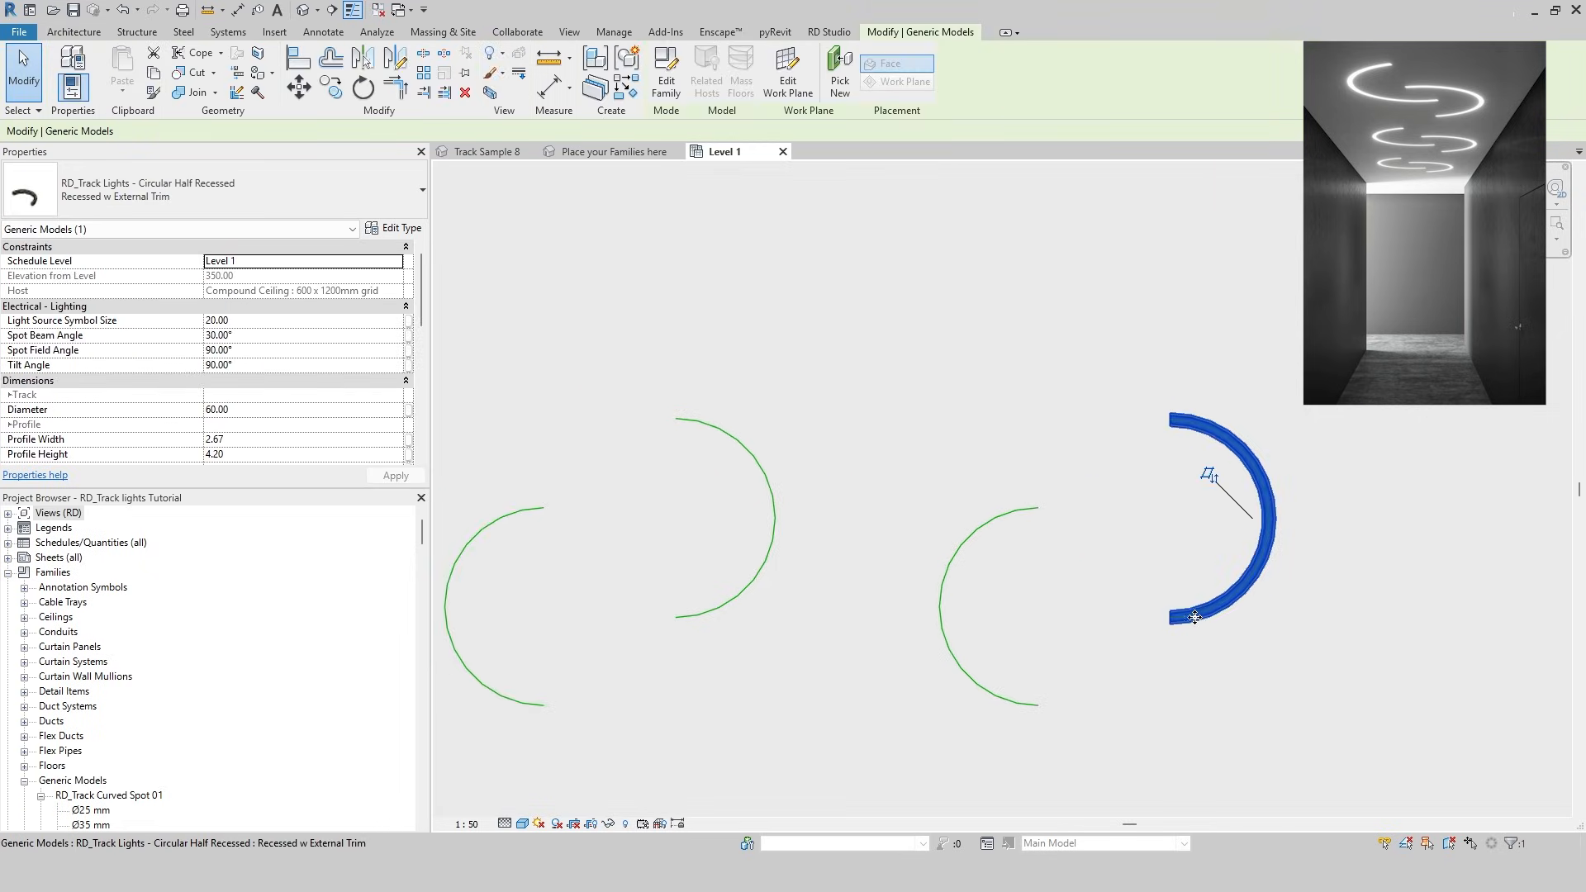
key("m")
key("v")
left_click(1222, 642)
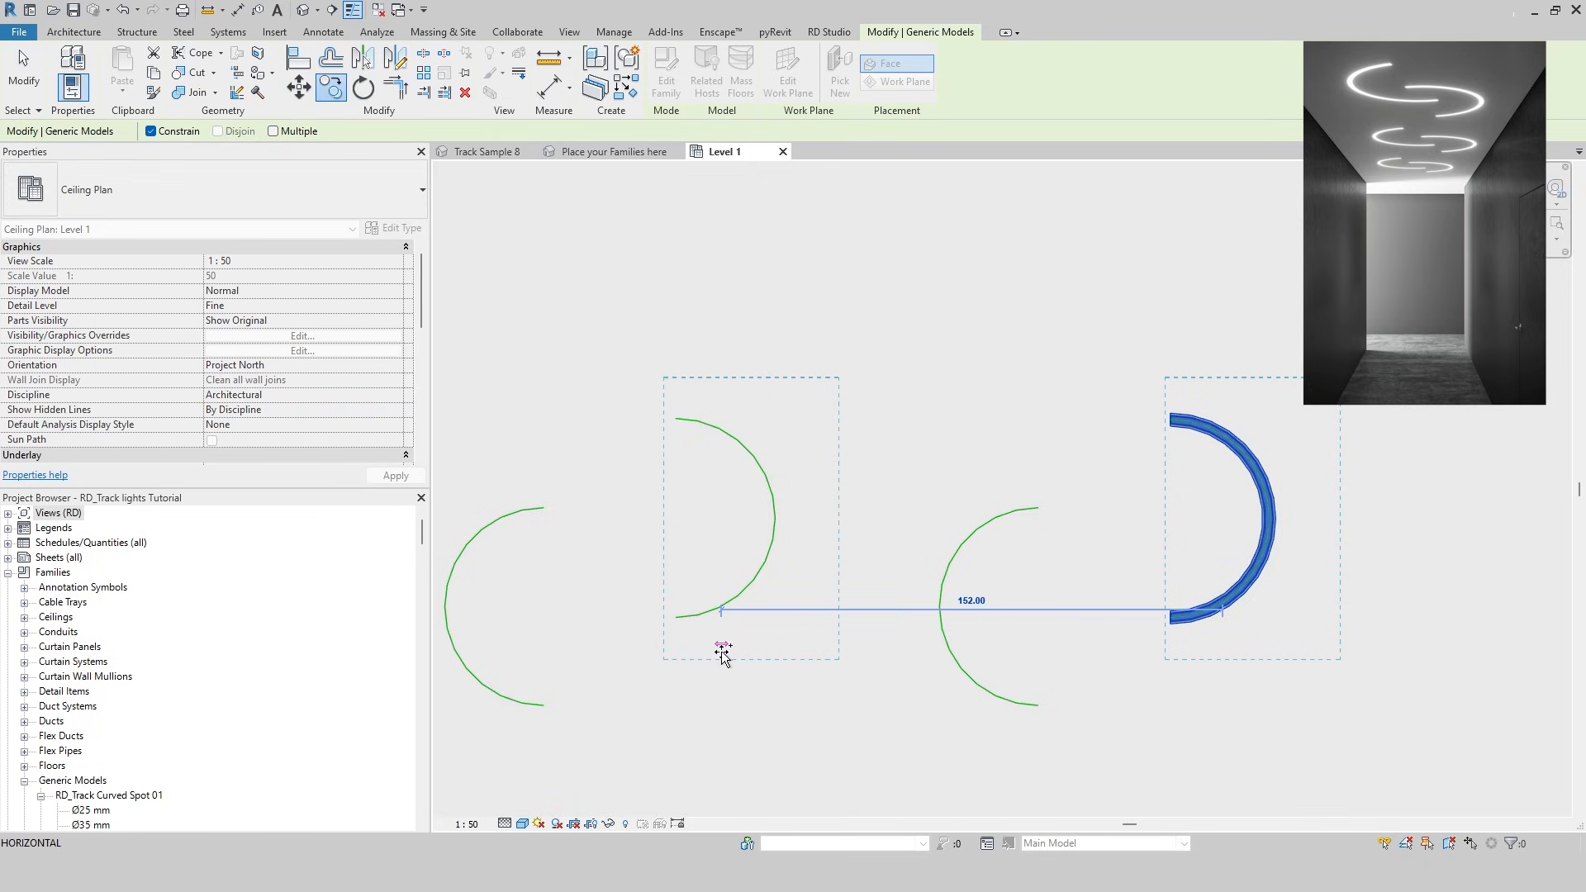
key("Return")
key("Escape")
middle_click_drag(687, 663, 1062, 613)
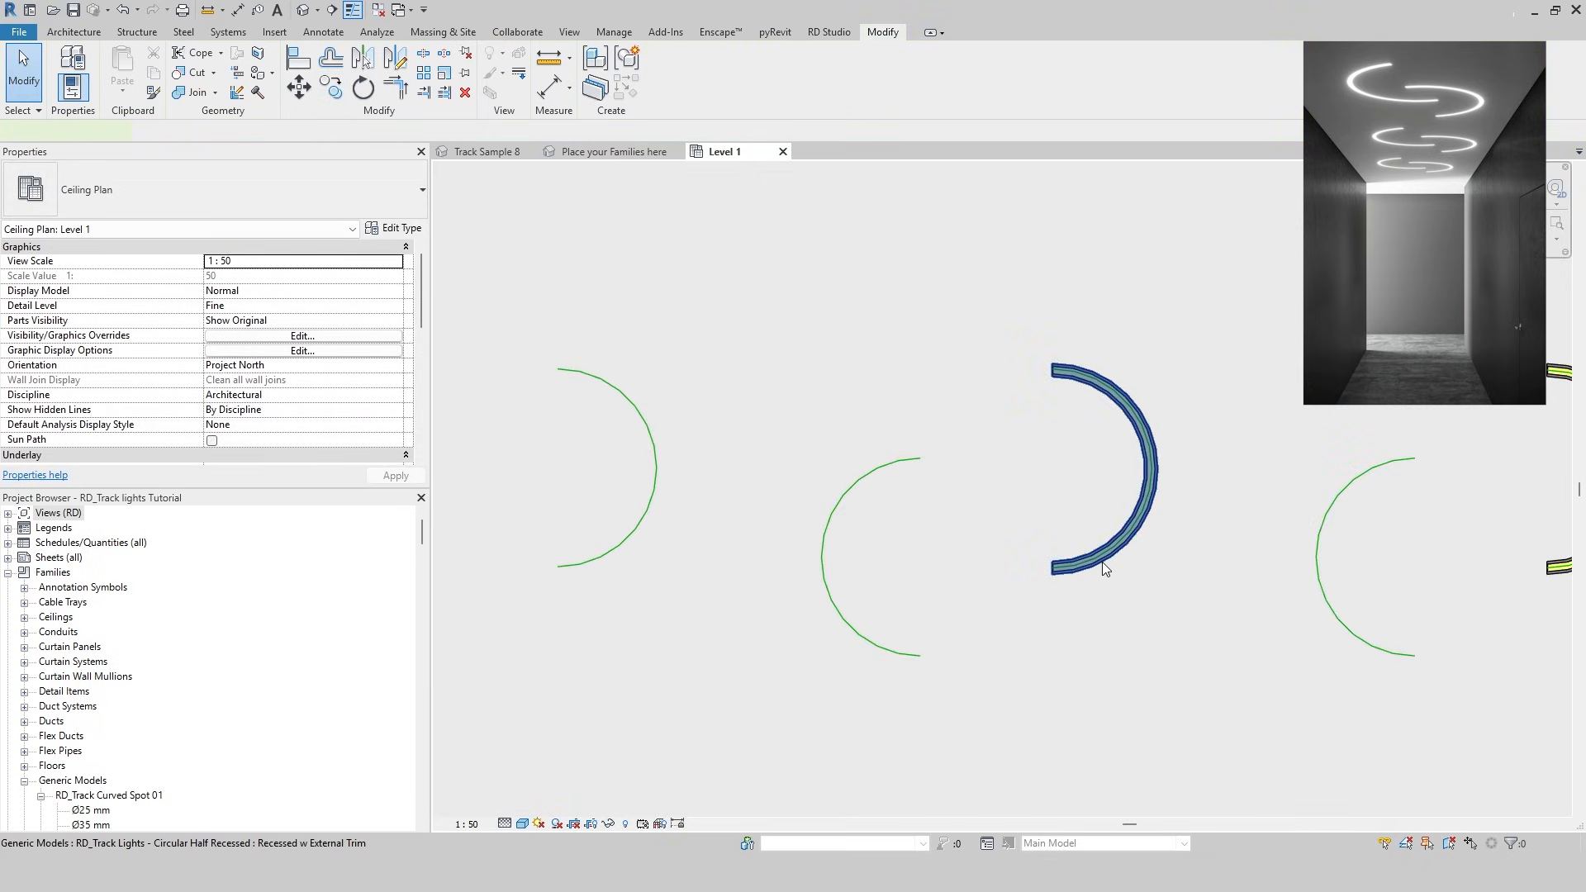
Copy the middle half-circle light 150 horizontally onto the leftmost upper guide arc
left_click(1104, 567)
key("c")
key("o")
left_click(1117, 595)
type("150")
key("Return")
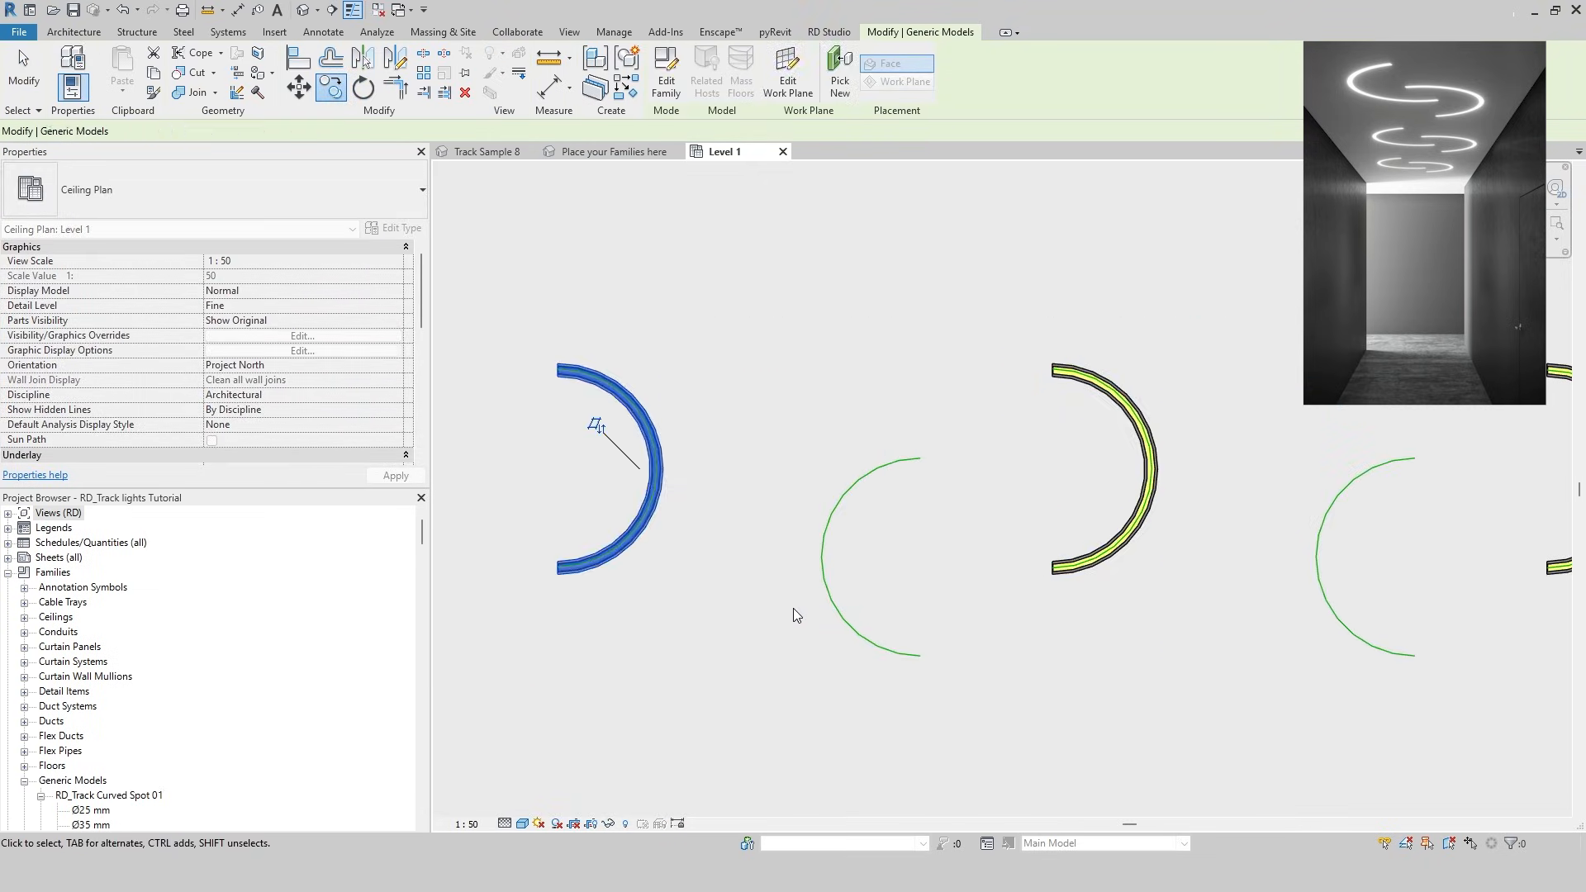
key("Escape")
Create a similar half-circle light, curving the opposite way, at the midpoint of the rightmost lower guide arc
scroll(948, 629, "down", 1)
middle_click_drag(1363, 628, 1165, 624)
left_click(1247, 577)
key("c")
key("s")
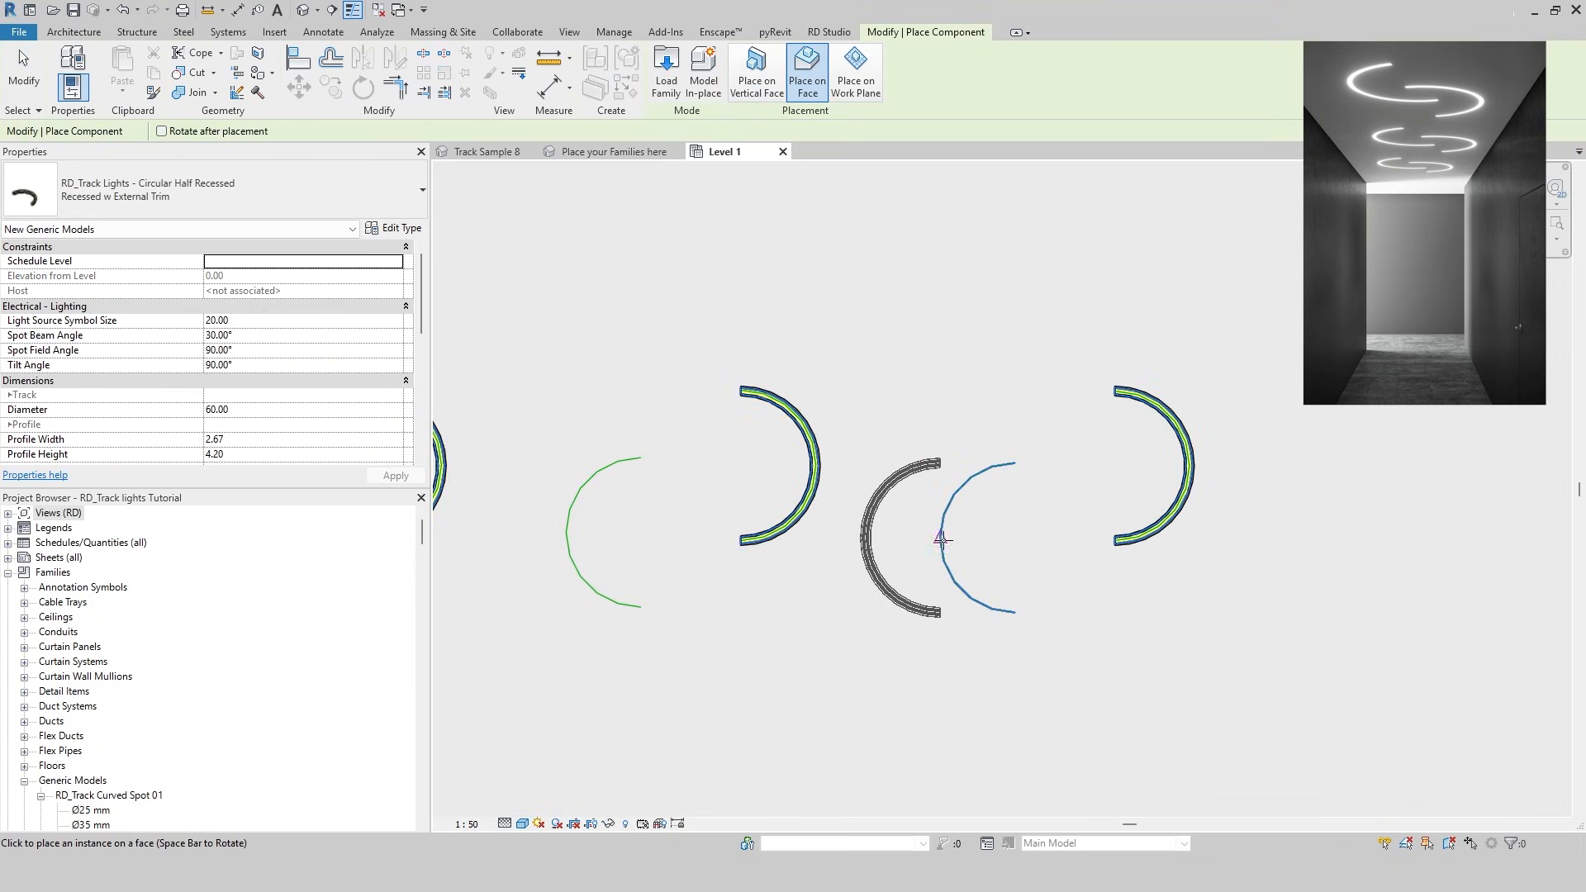
left_click(940, 538)
key("Escape")
Align the new half-circle light with the endpoint of the rightmost lower guide arc so it covers the arc
key("a")
key("l")
scroll(1021, 464, "up", 2)
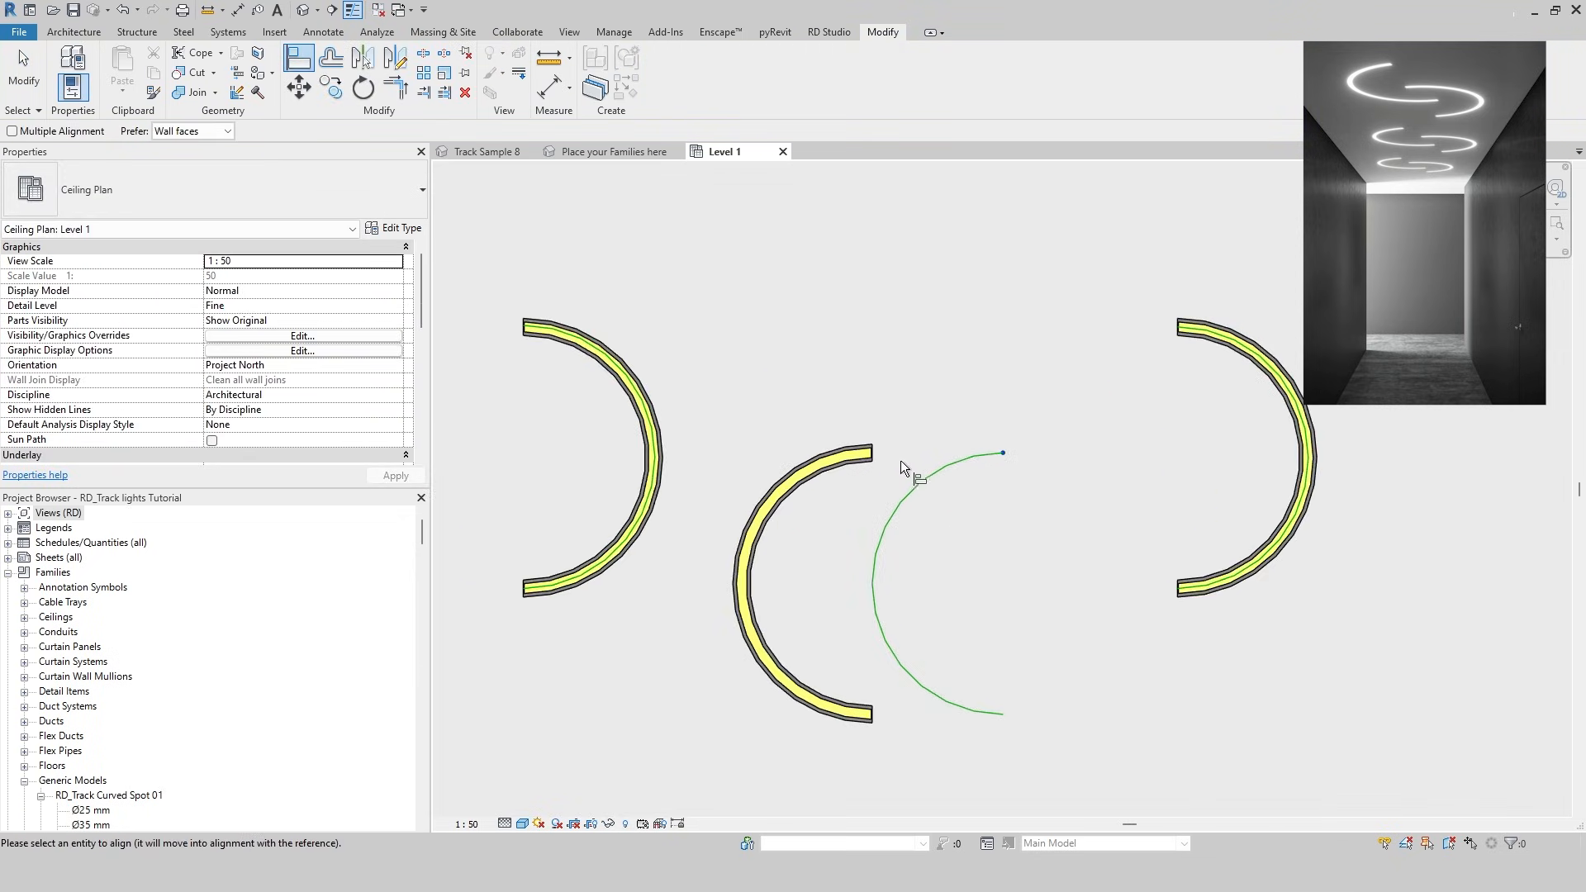
scroll(869, 452, "up", 2)
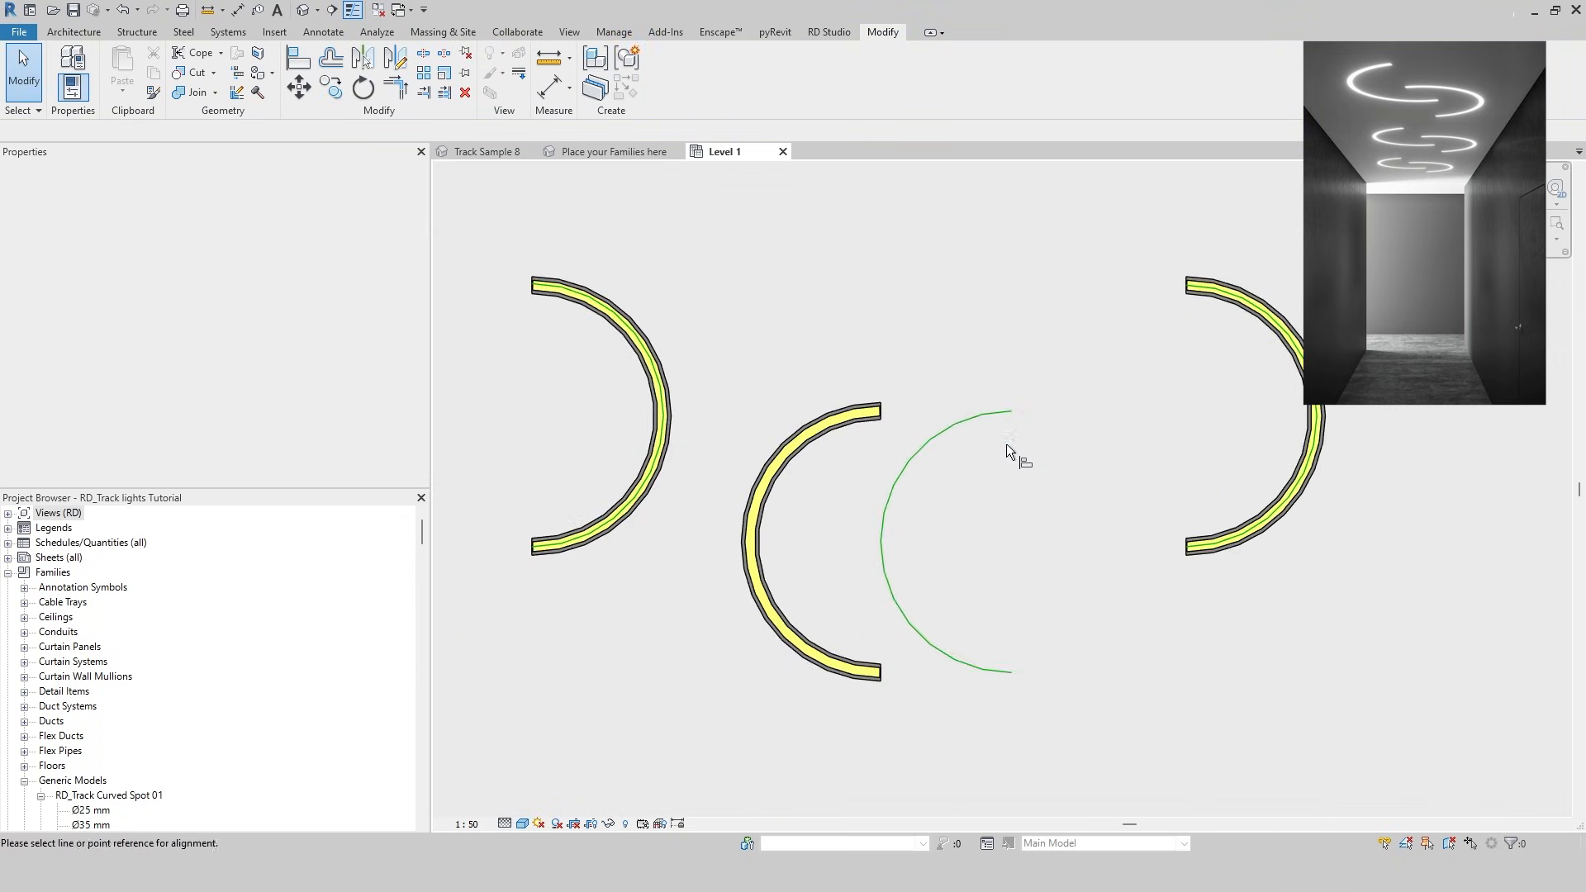
left_click(1011, 411)
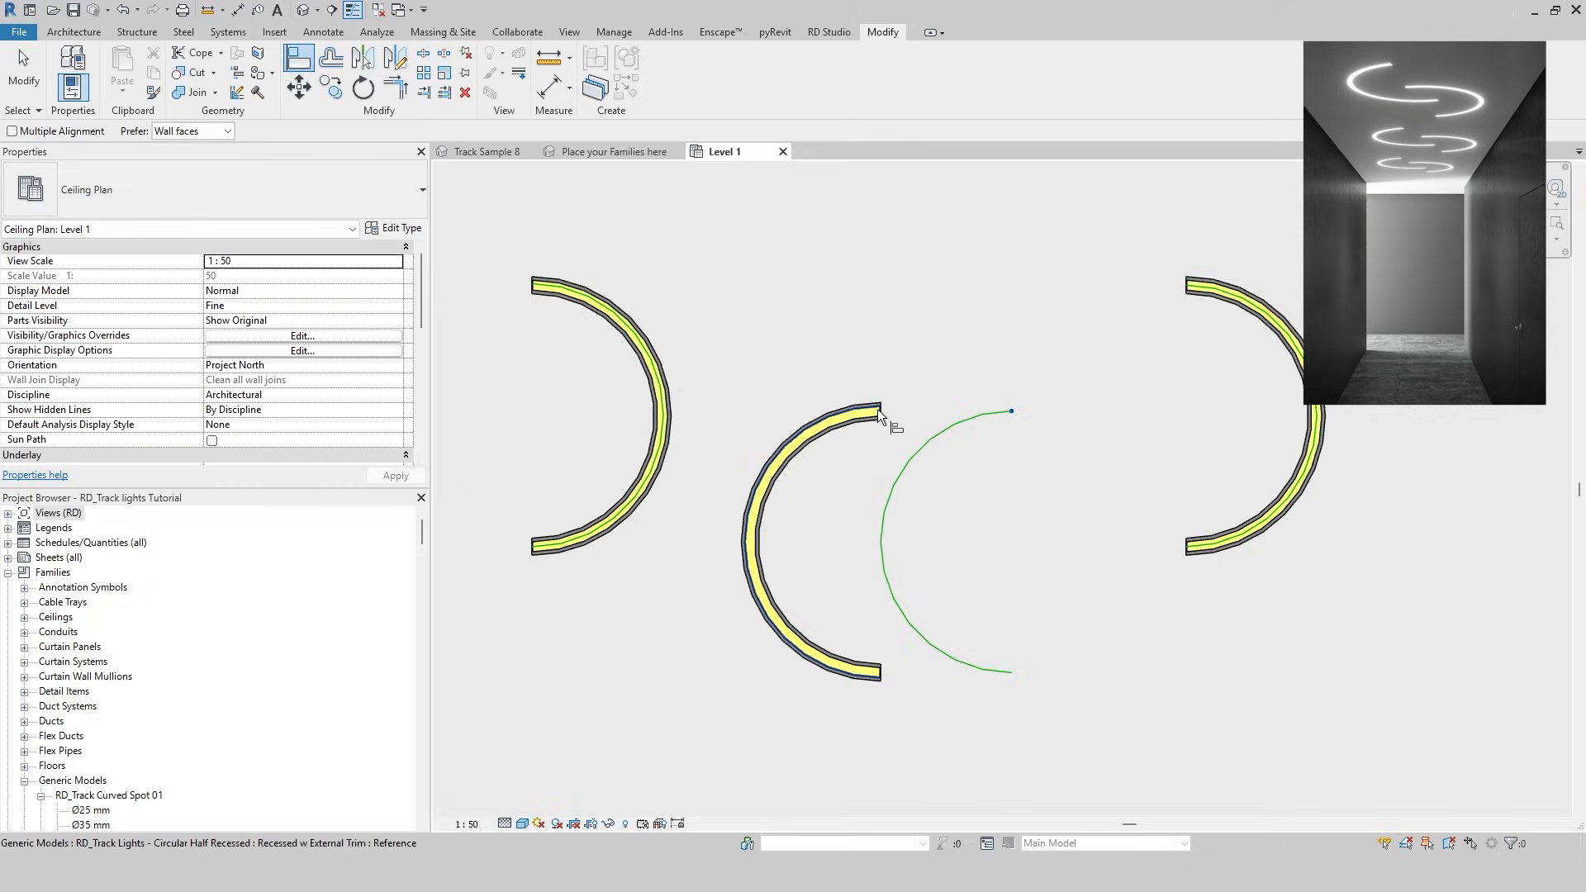
scroll(877, 408, "up", 2)
left_click(890, 410)
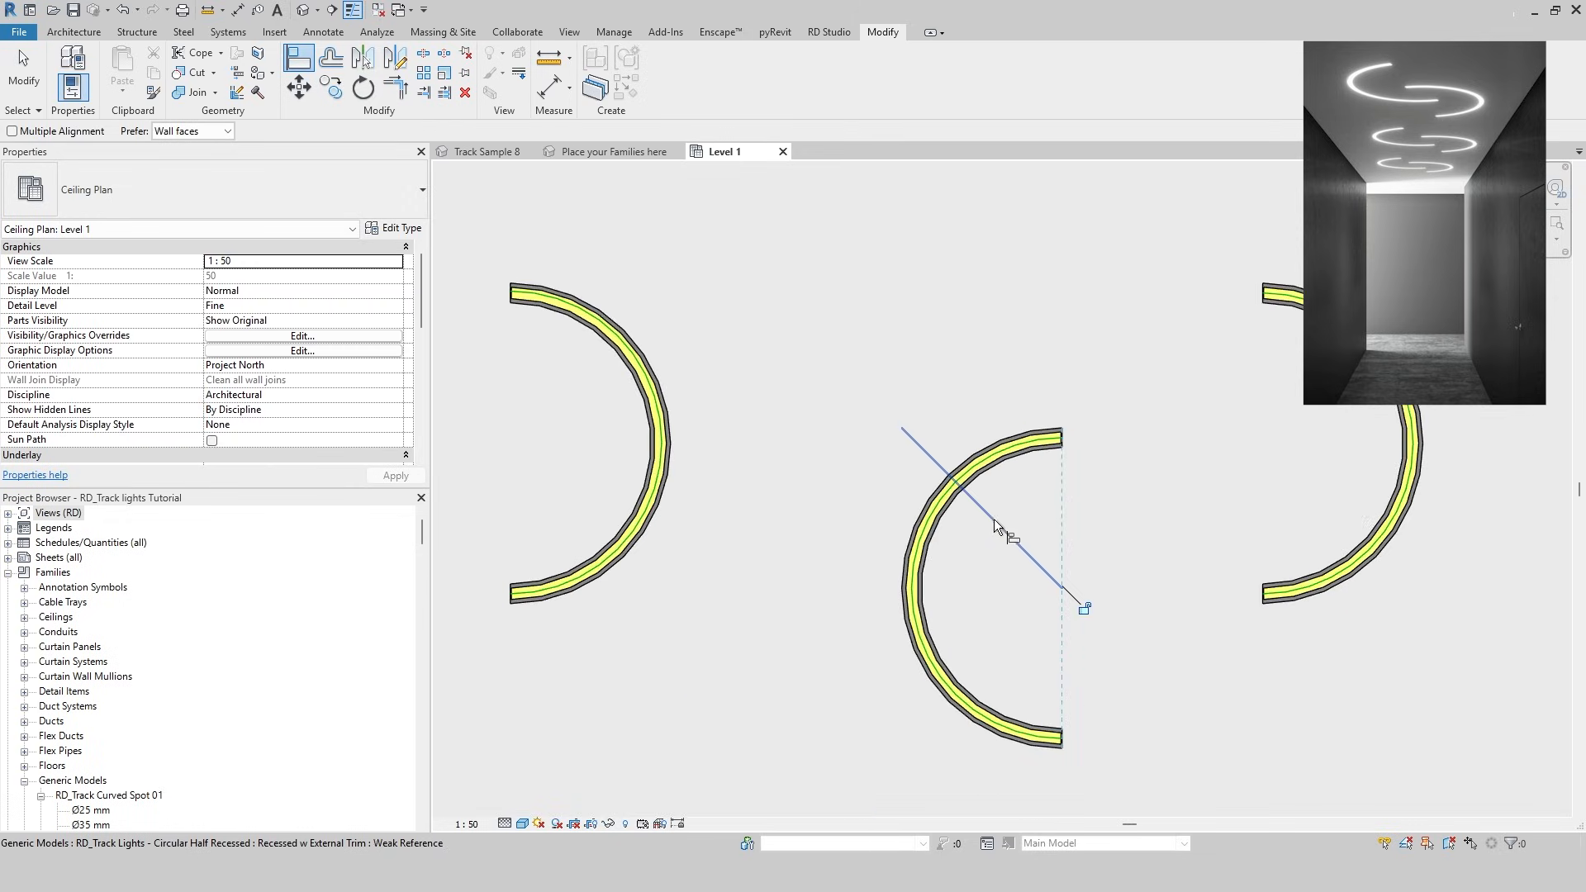
key("Escape")
key("Escape")
Create a similar half-circle light beside the middle lower guide arc
left_click(944, 513)
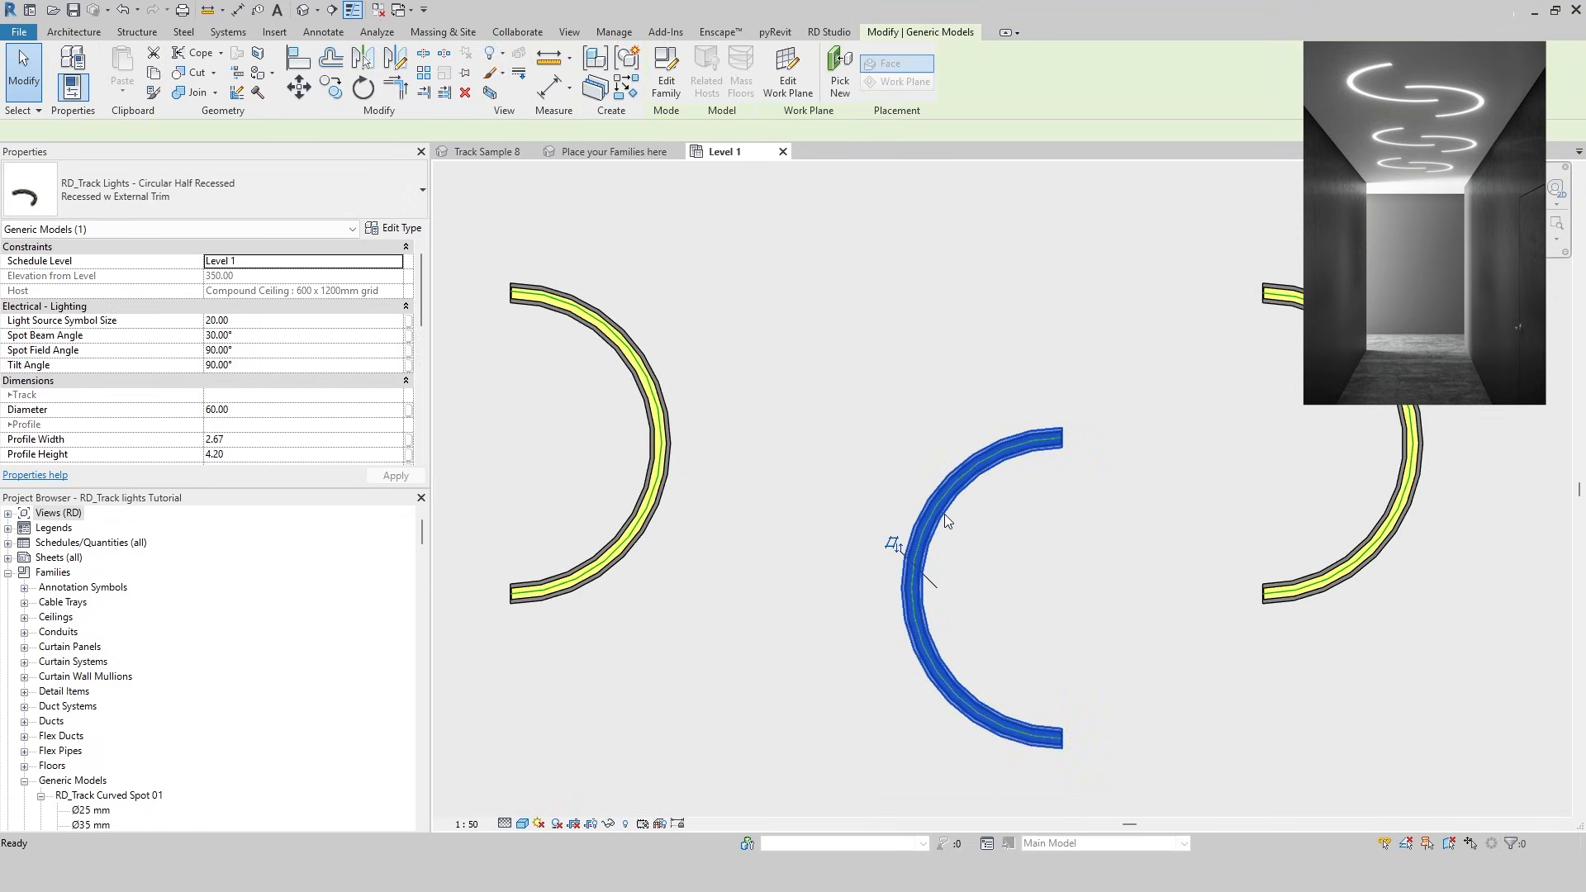
key("c")
key("s")
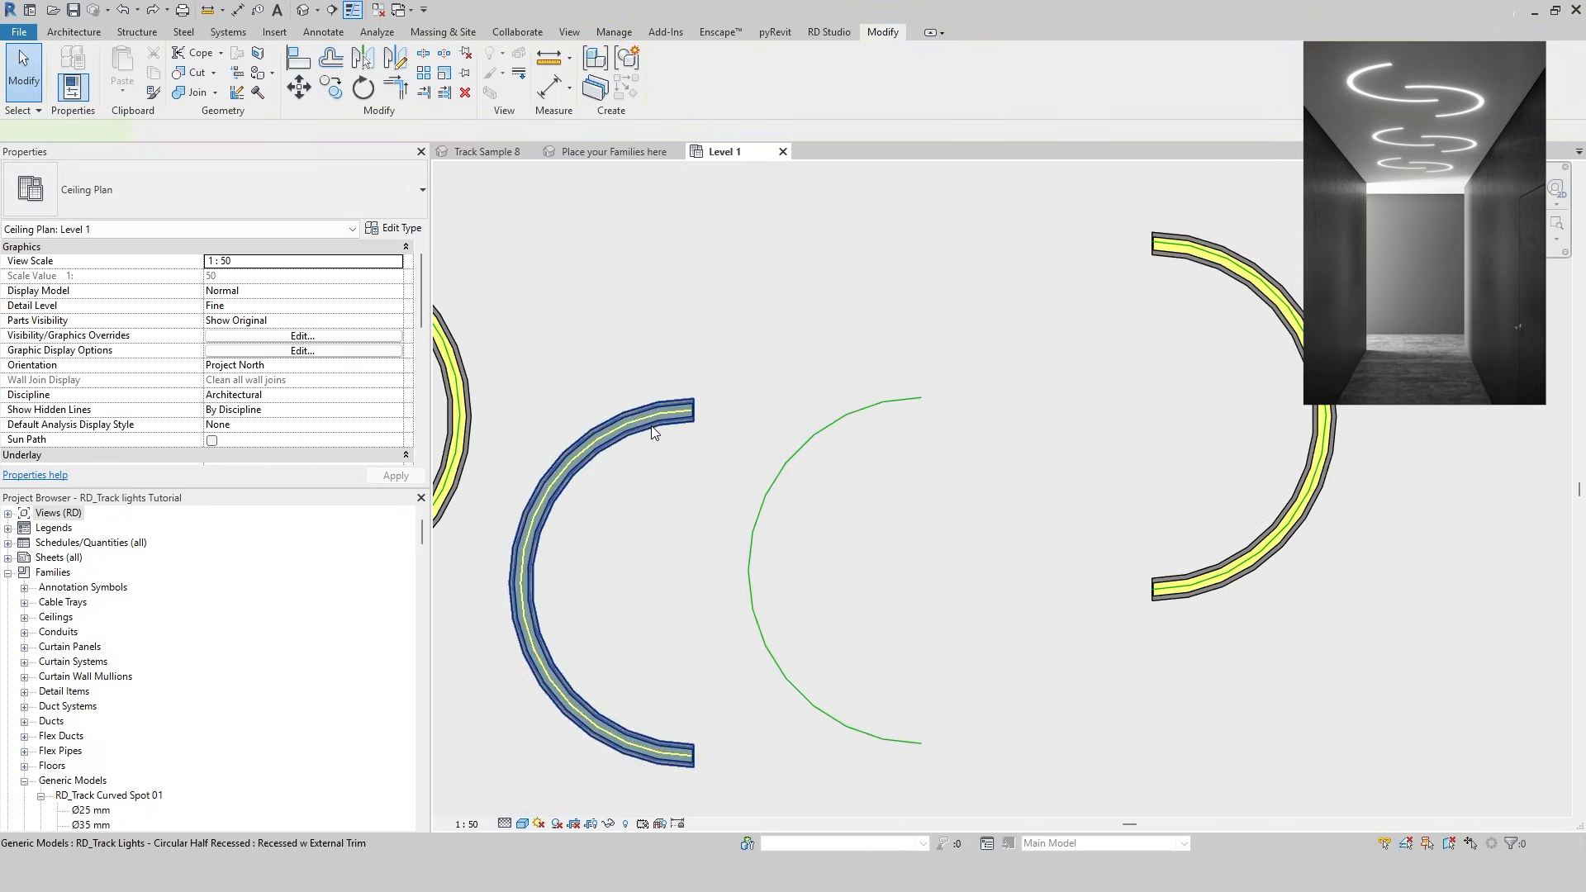
left_click(659, 430)
key("Escape")
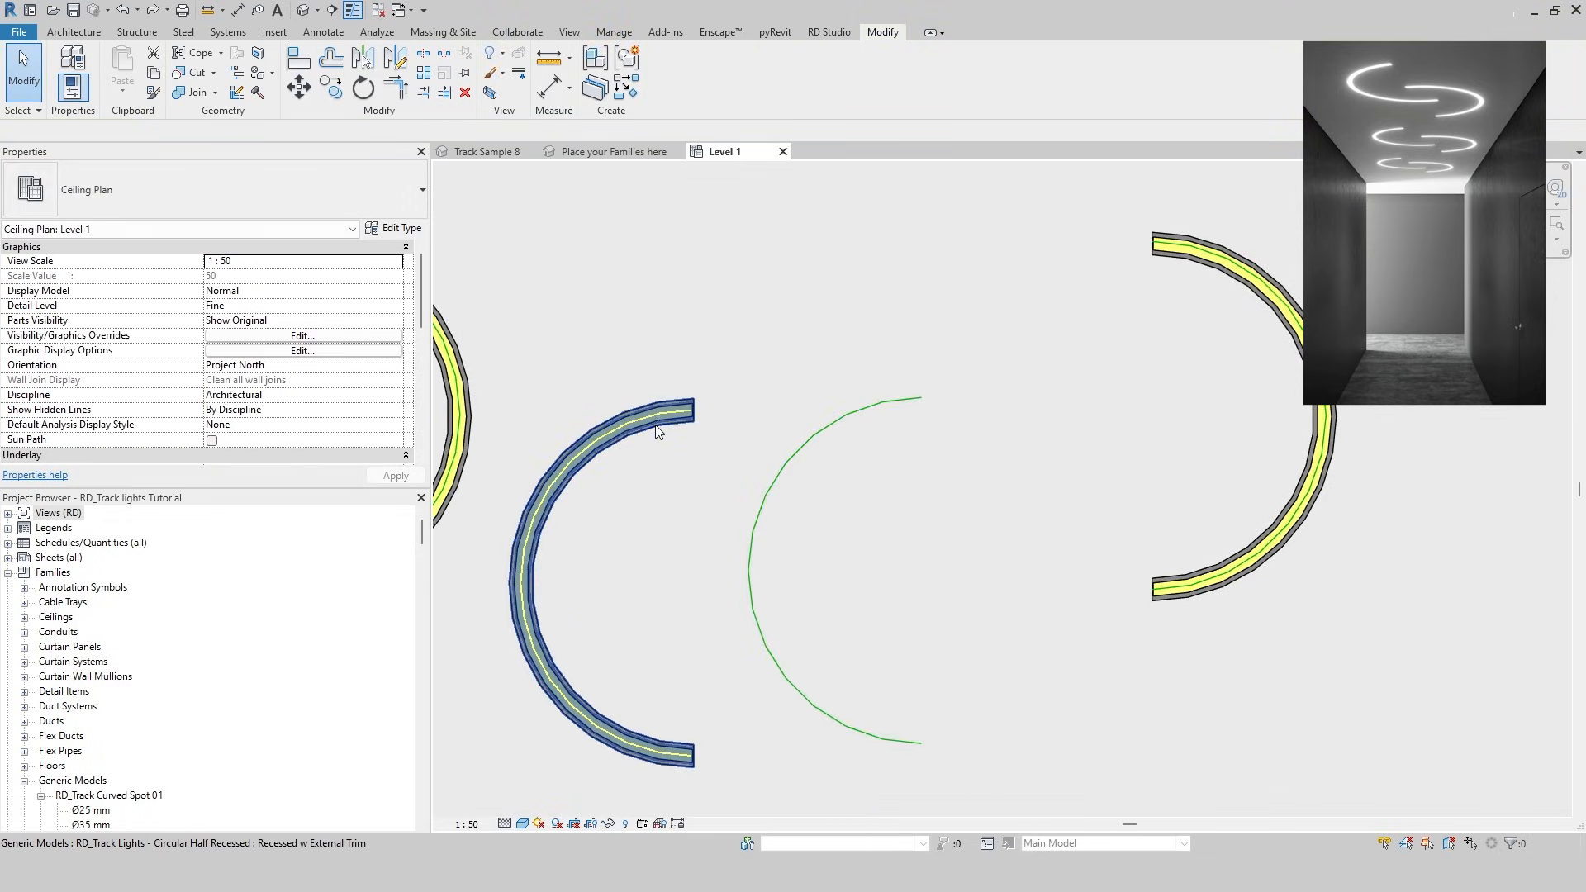
Align the second lower half-circle light with the endpoint of the middle lower guide arc
left_click(665, 507)
key("a")
key("l")
left_click(922, 396)
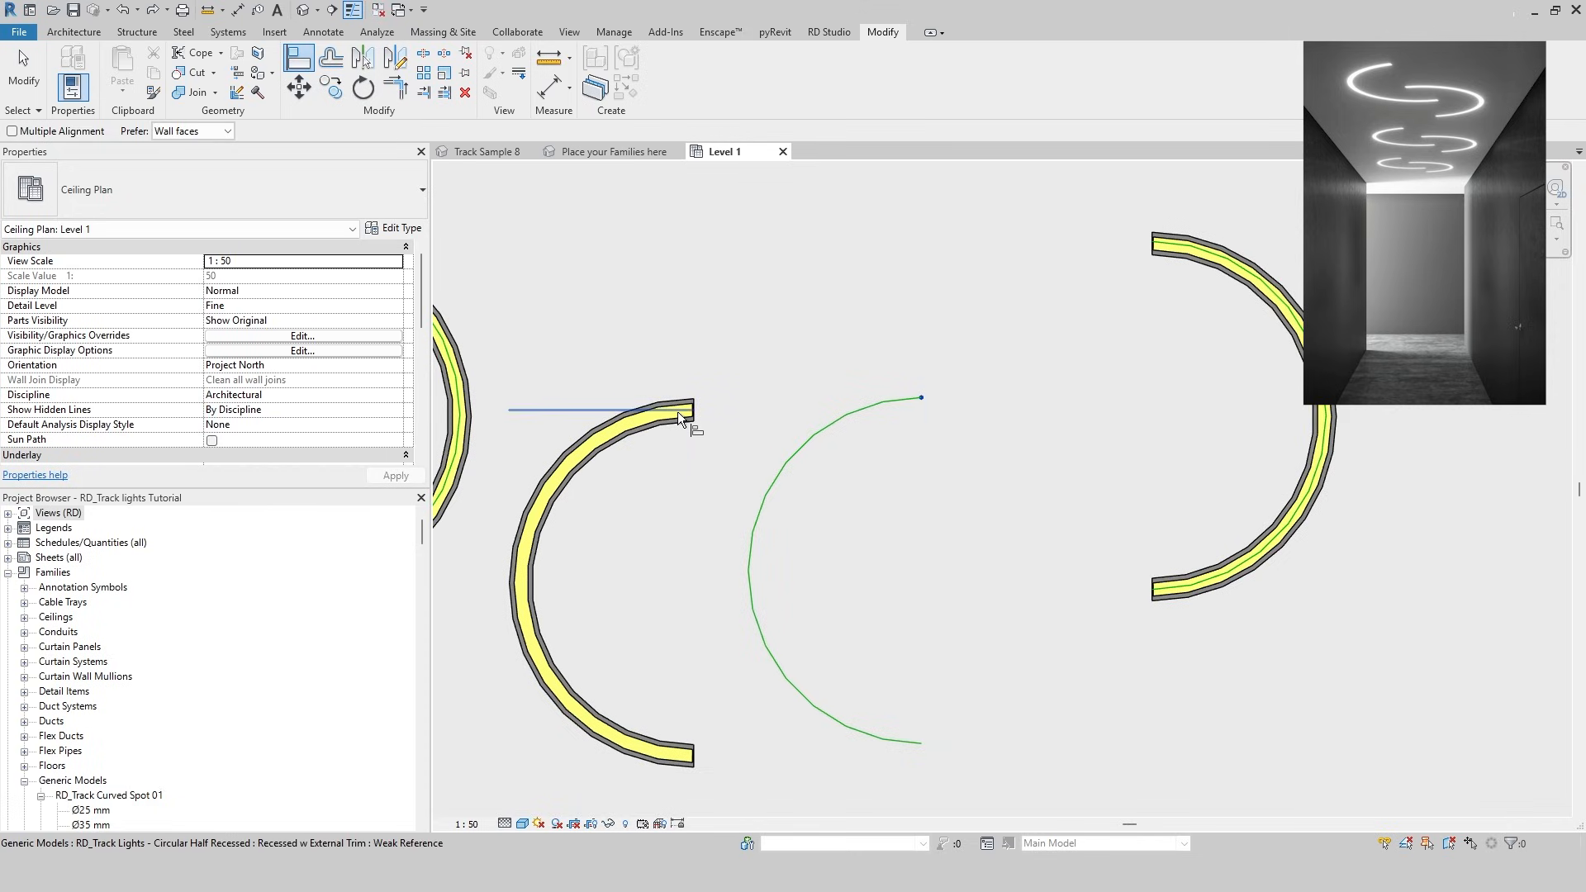
left_click(677, 411)
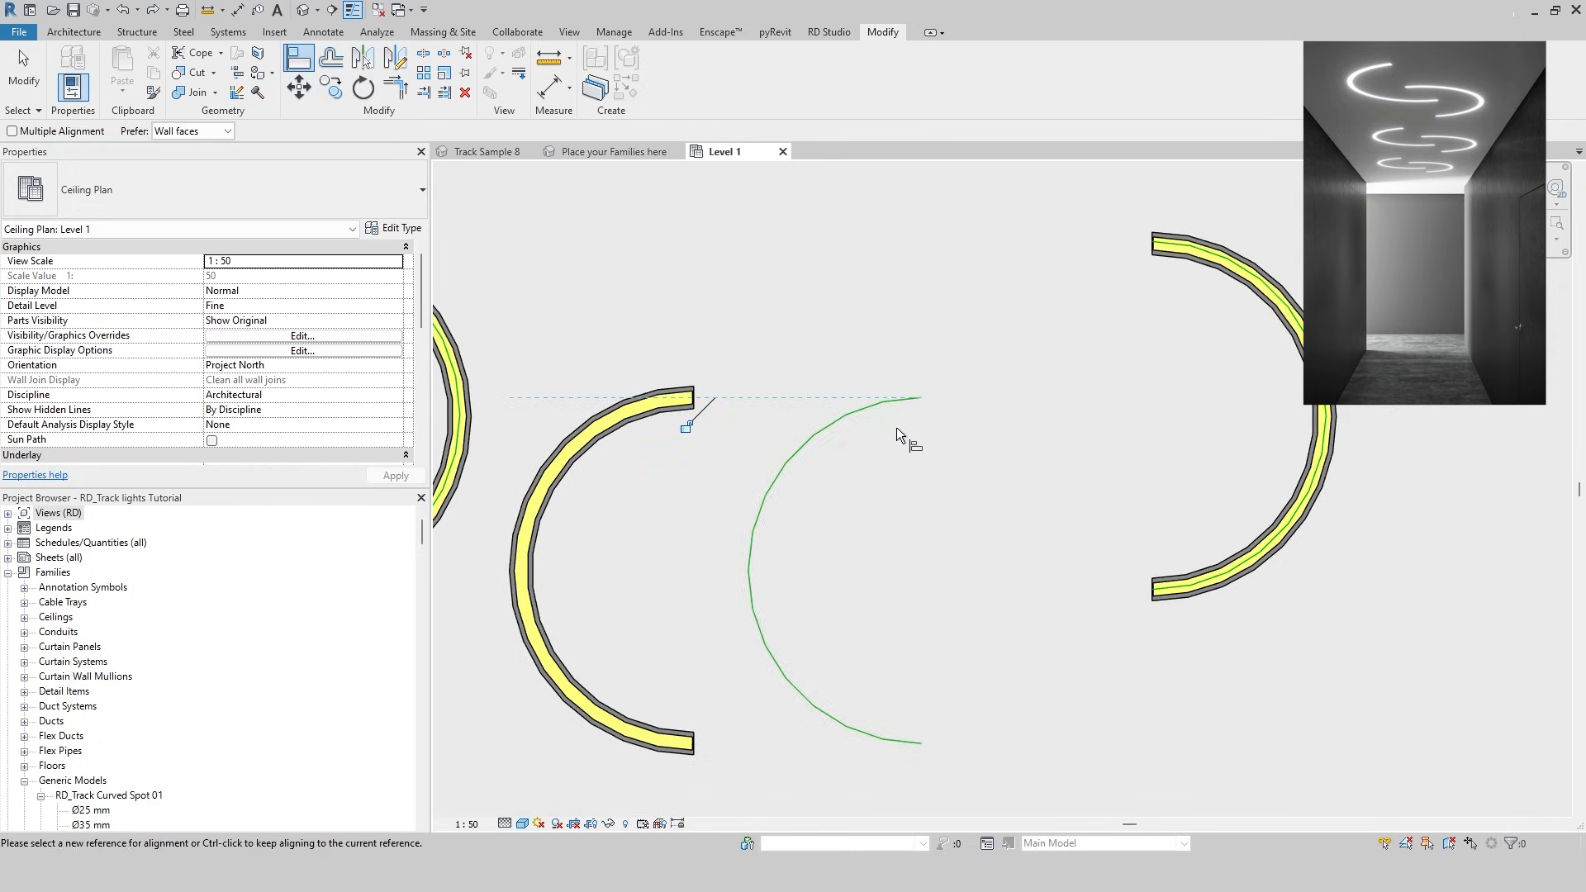
left_click(721, 423)
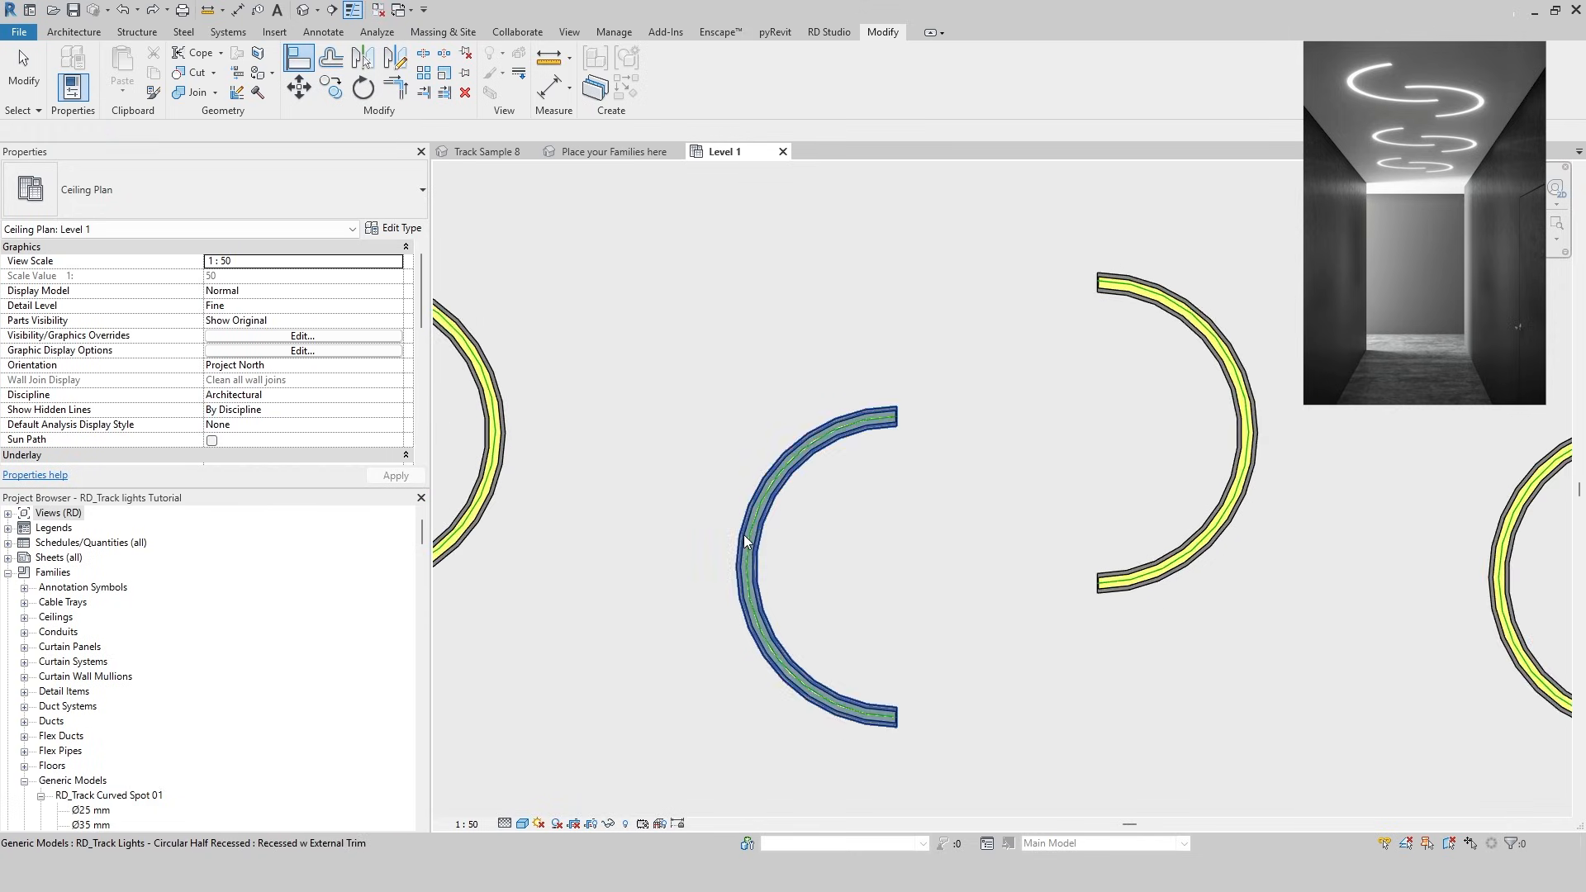
Create a similar half-circle light on the ceiling face beside the leftmost lower guide arc, level with the arc's midpoint
left_click(710, 512)
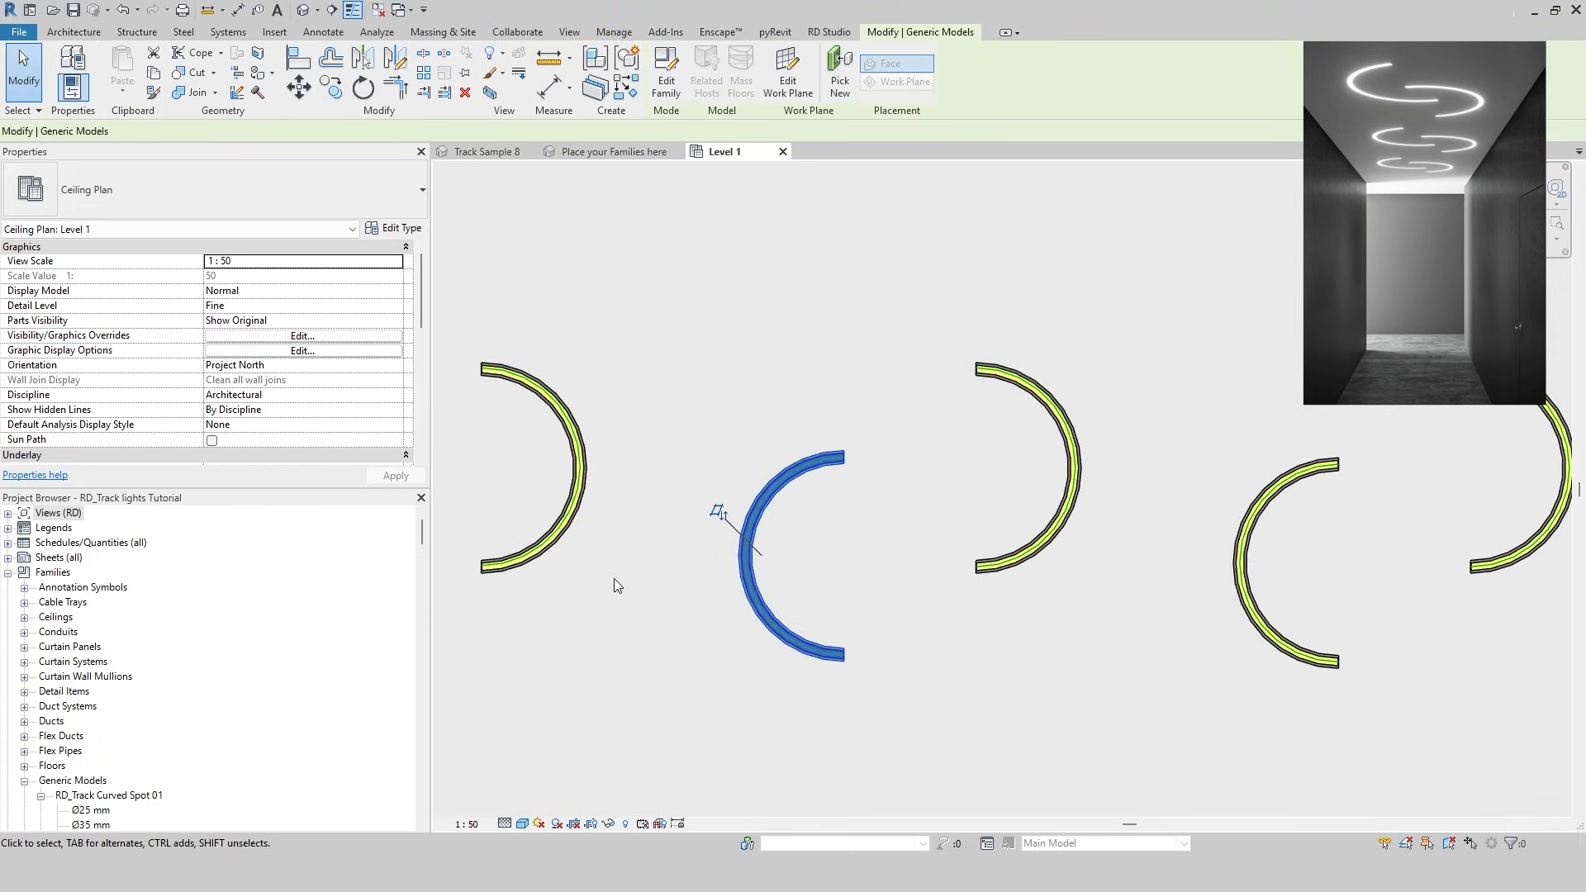
key("c")
key("s")
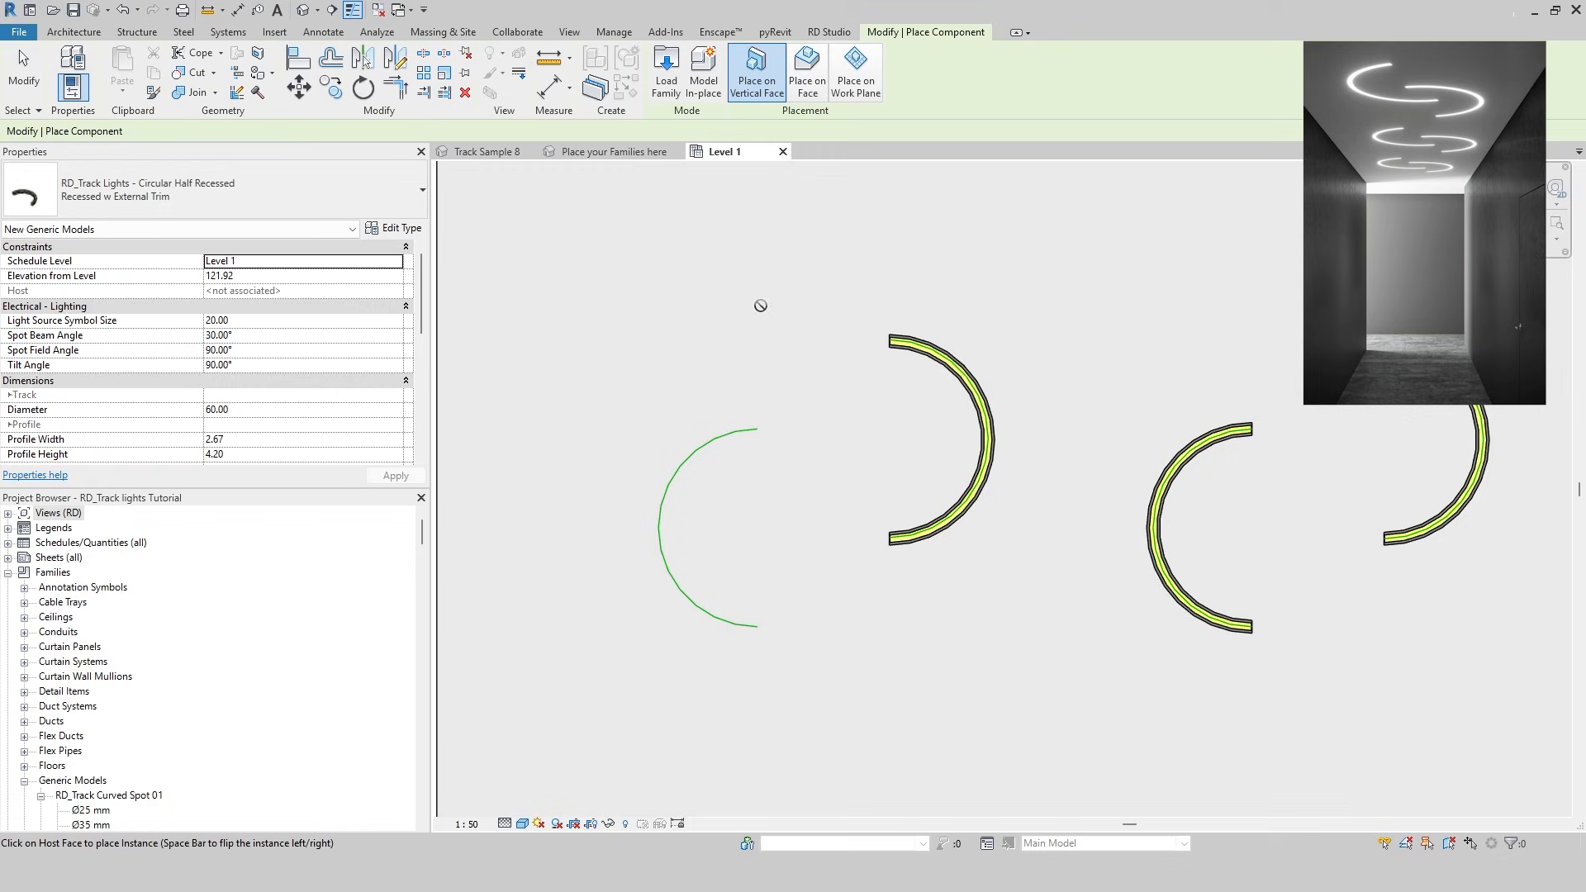
left_click(806, 73)
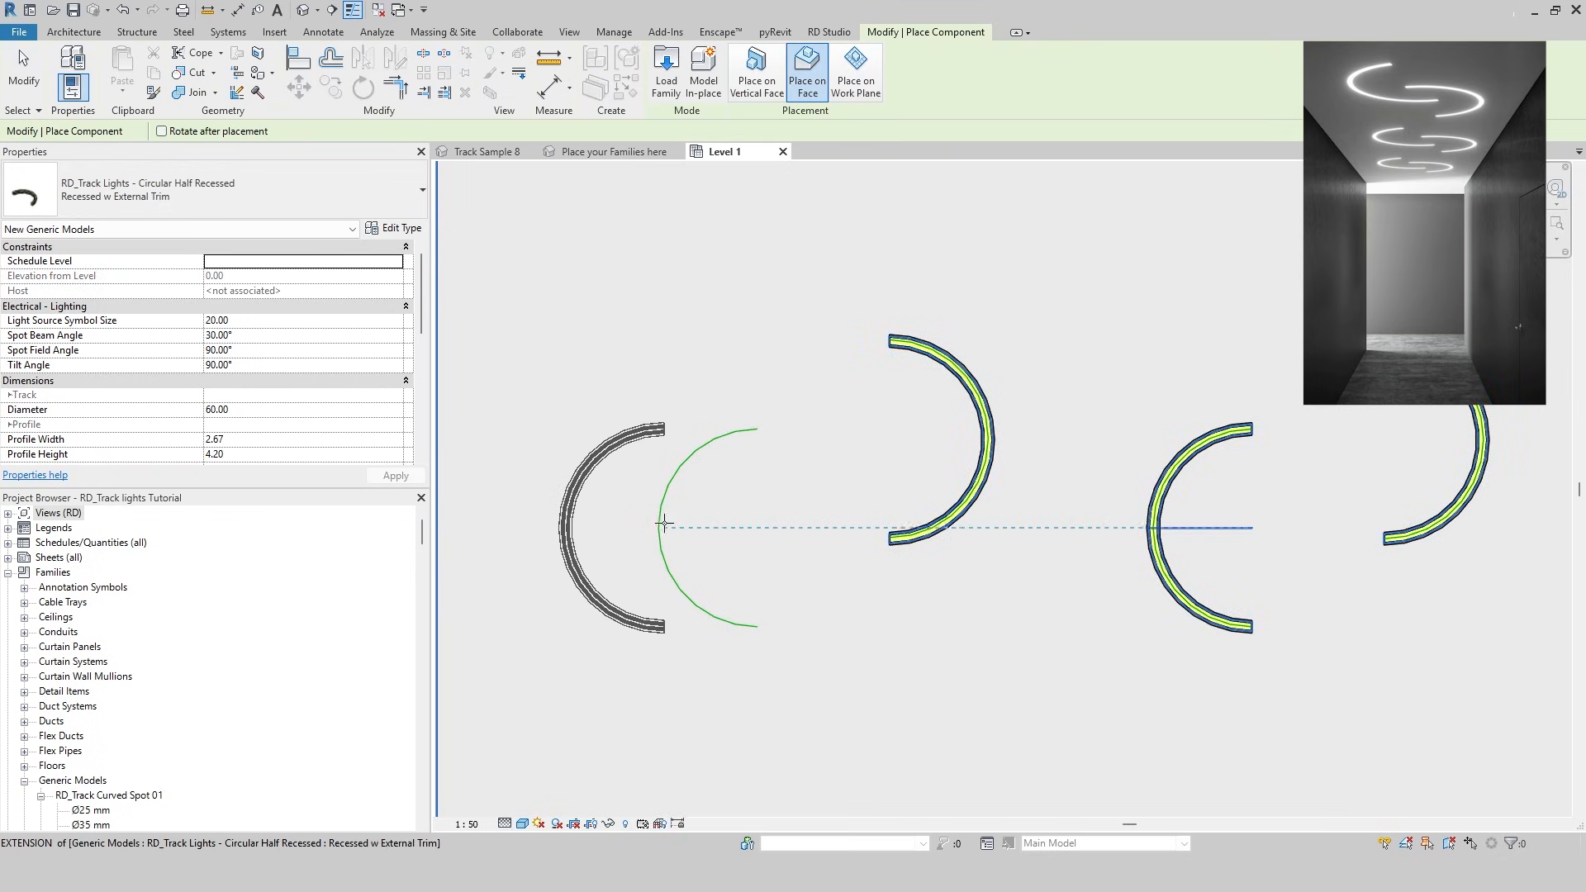
key("Escape")
key("Escape")
left_click(662, 486)
Align the end of the third lower half-circle light with the endpoint of the leftmost lower guide arc
key("a")
key("l")
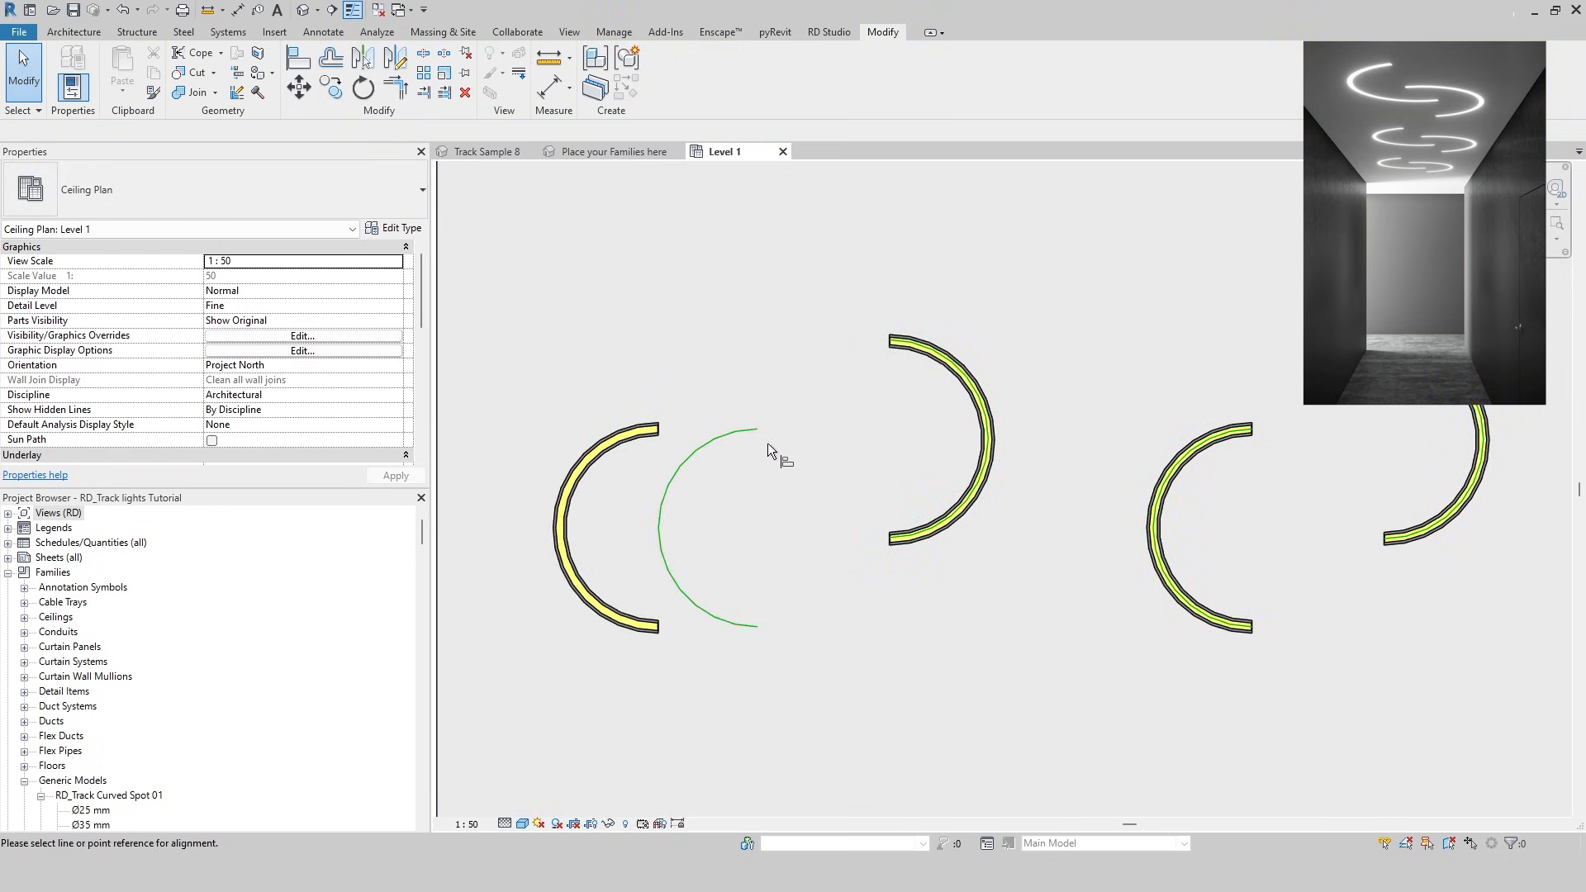
scroll(745, 429, "up", 2)
left_click(766, 428)
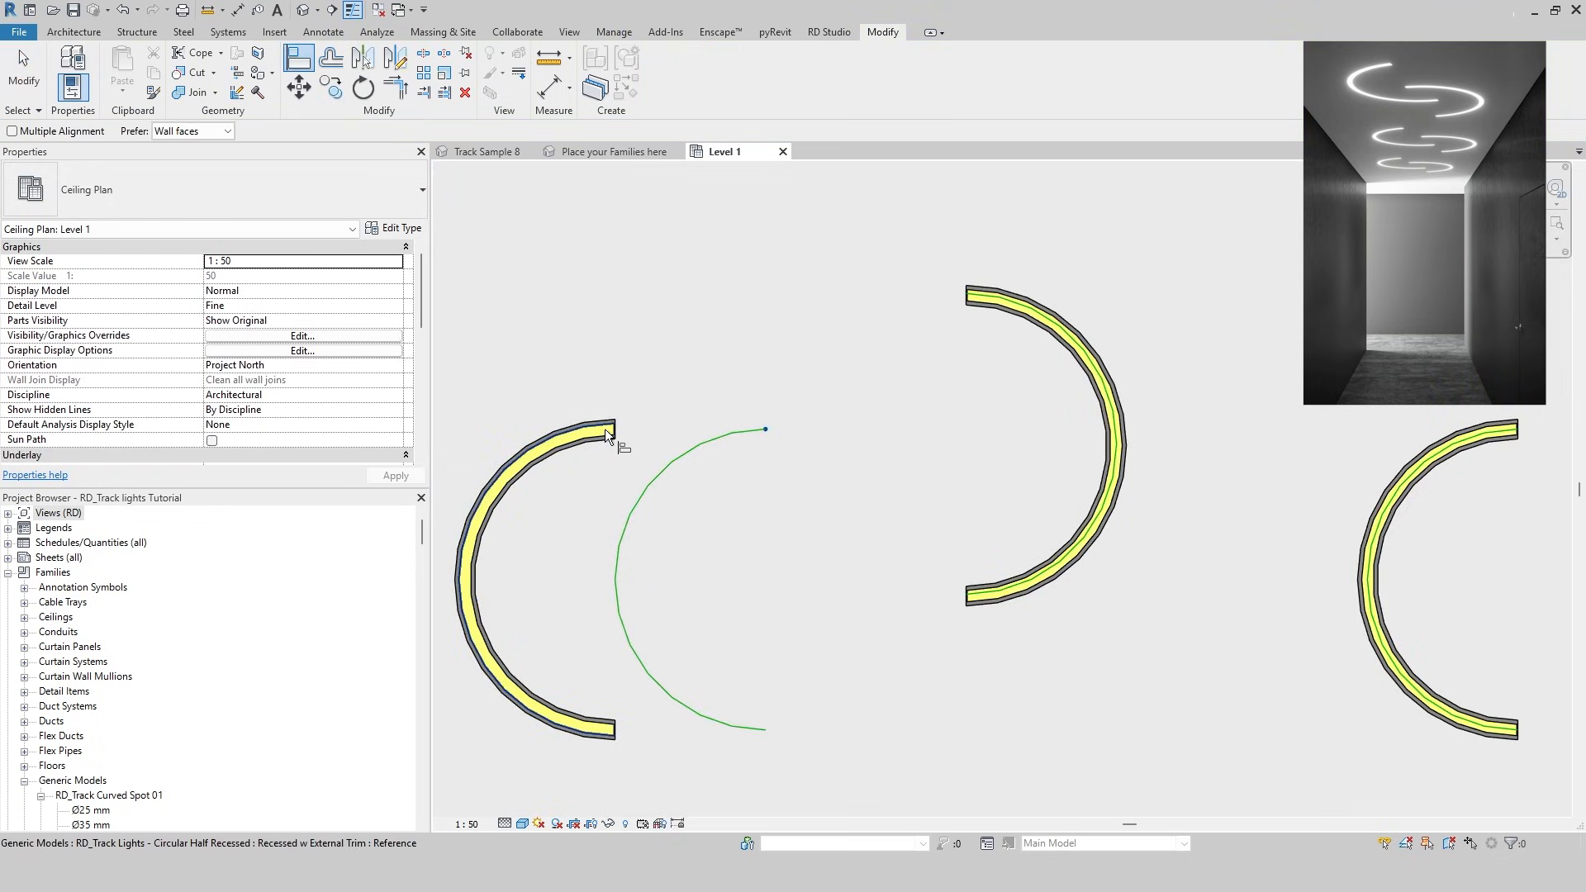
left_click(618, 431)
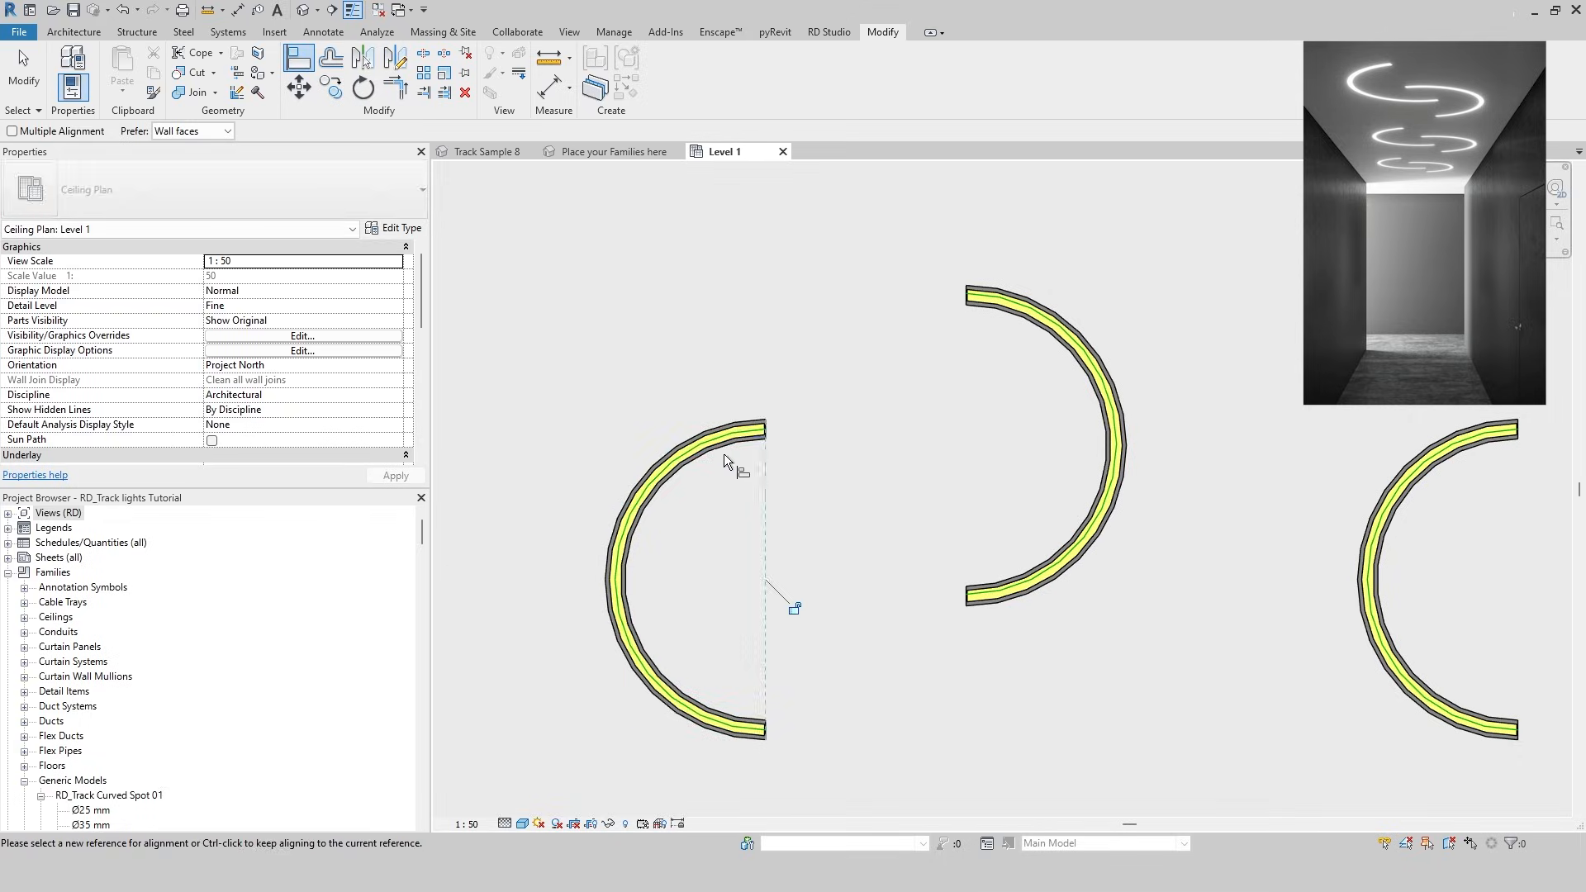
key("Escape")
key("Escape")
Review the full ceiling layout of six half-circle lights and switch to the Track Sample 8 view
scroll(758, 488, "down", 2)
scroll(759, 488, "down", 2)
middle_click_drag(836, 496, 721, 516)
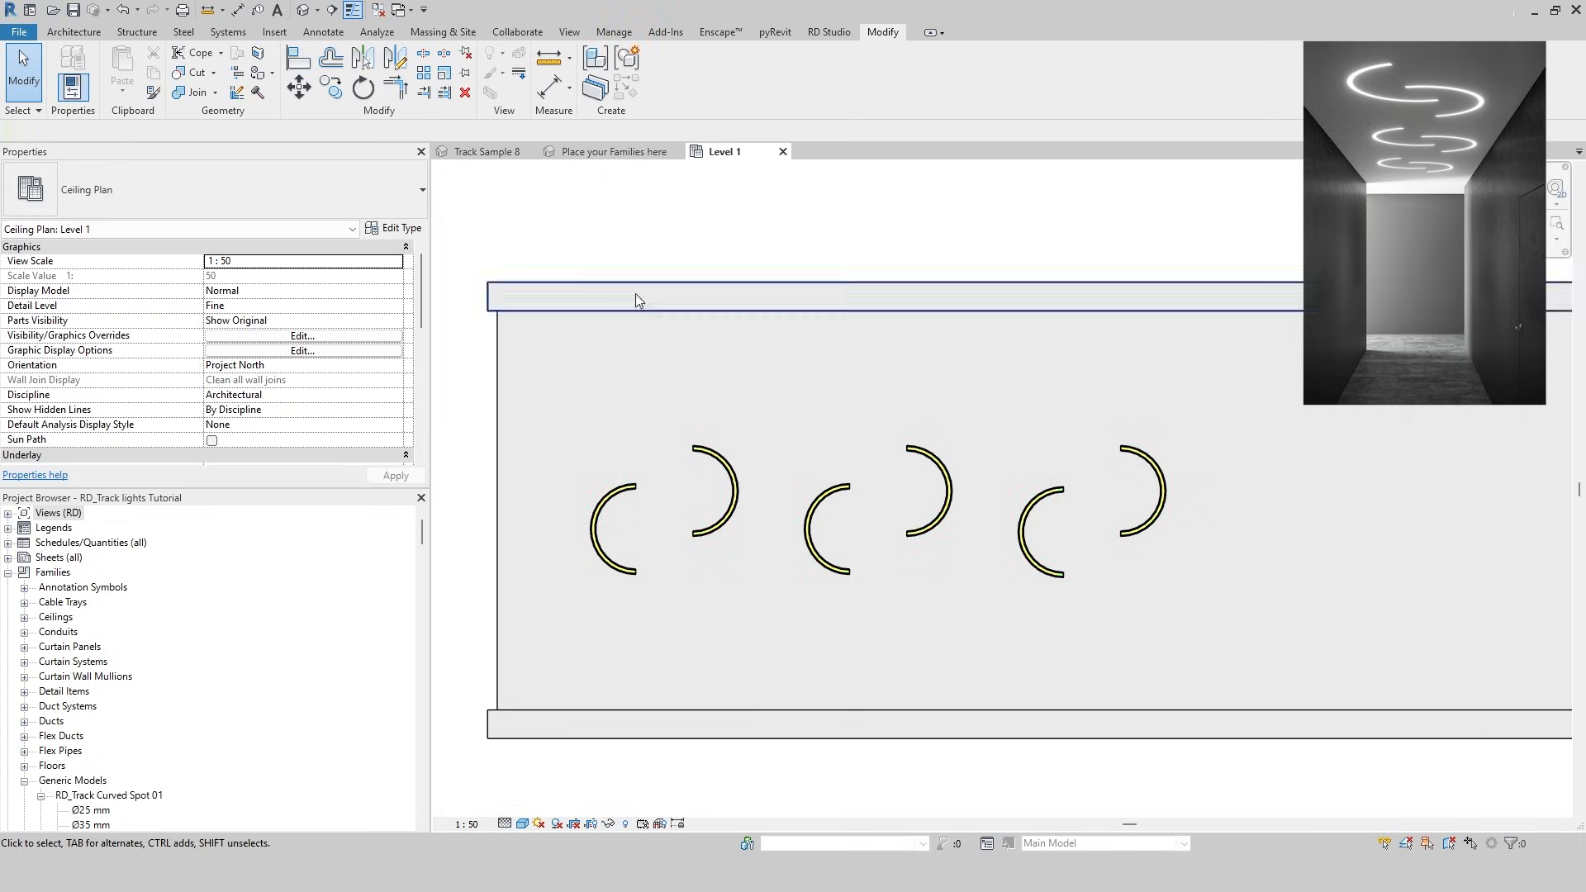
left_click(503, 152)
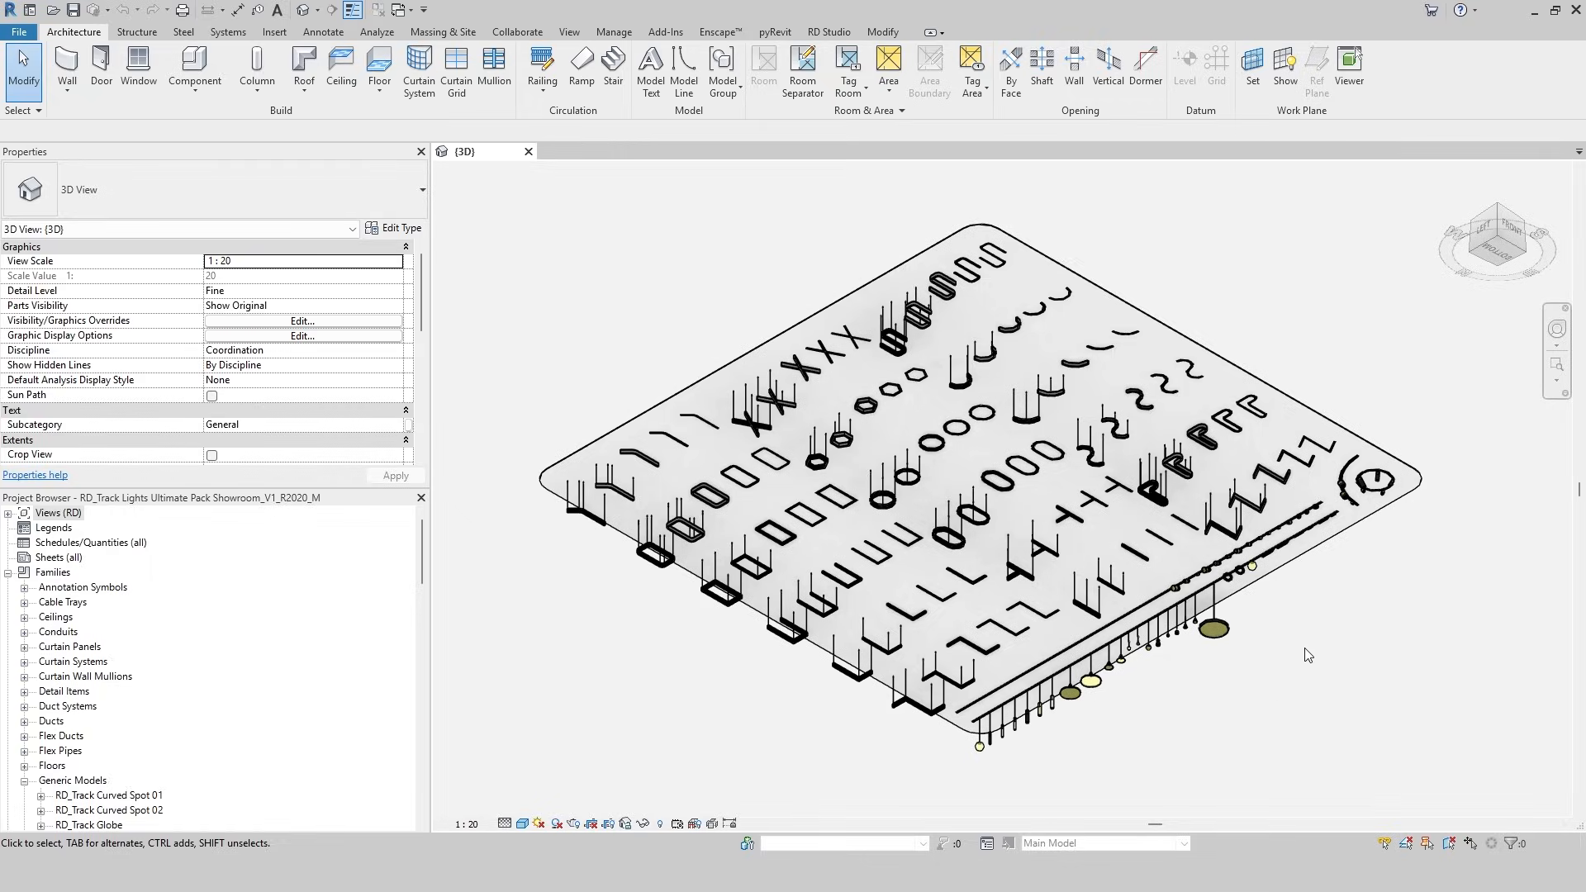
Examine the spot, ring, globe and pendant track fixtures along the edge of the Track Lights Ultimate Pack showroom model
scroll(631, 566, "up", 4)
middle_click_drag(1504, 593, 1024, 683)
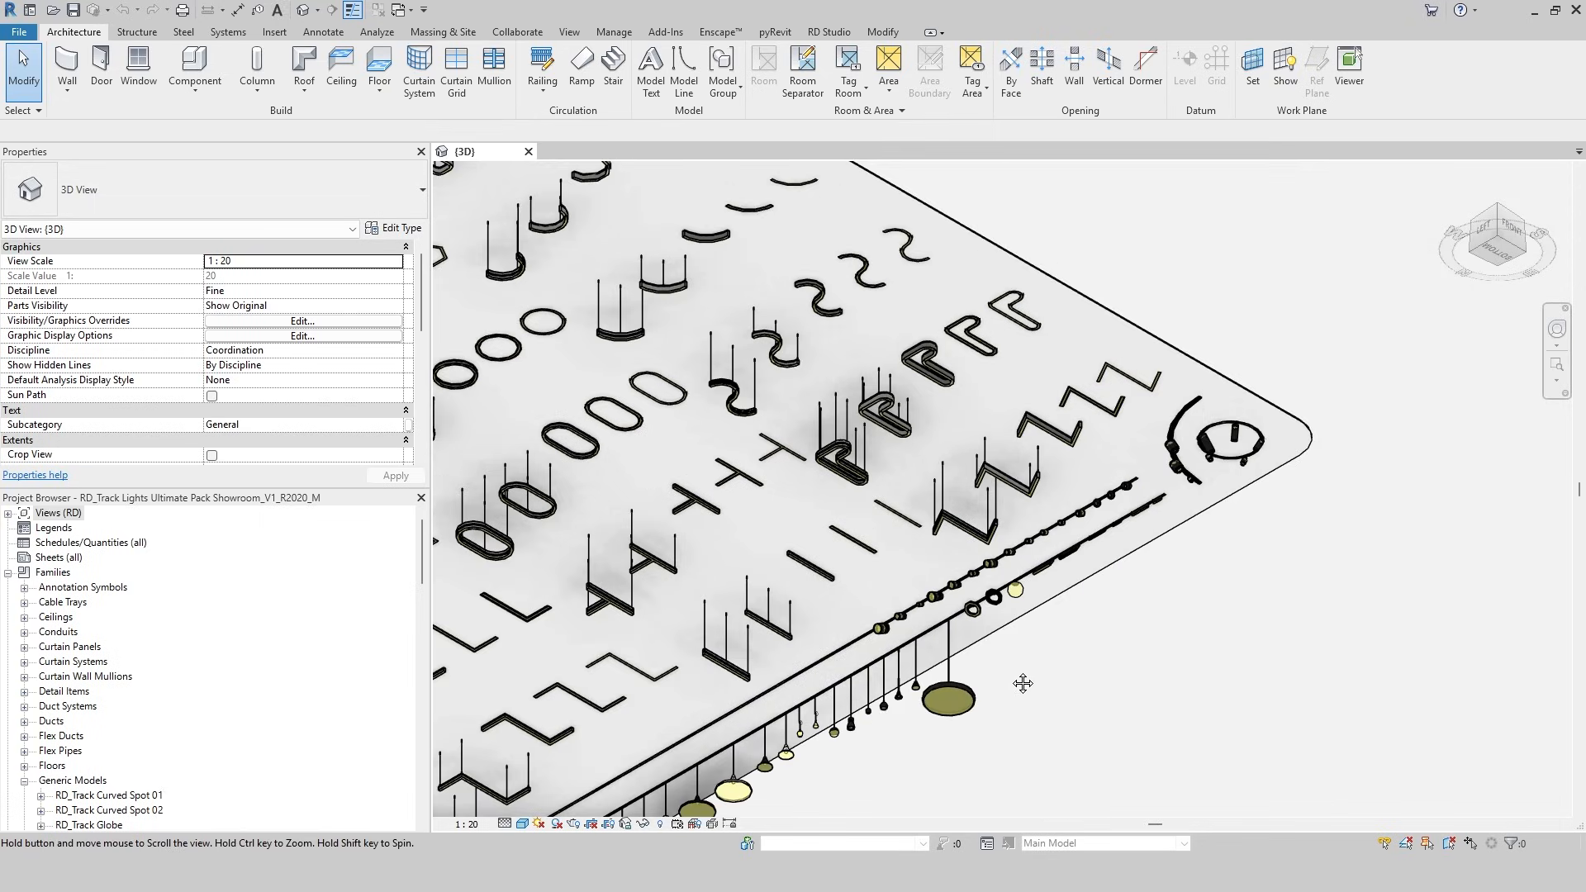
scroll(1228, 568, "up", 2)
scroll(1248, 554, "up", 2)
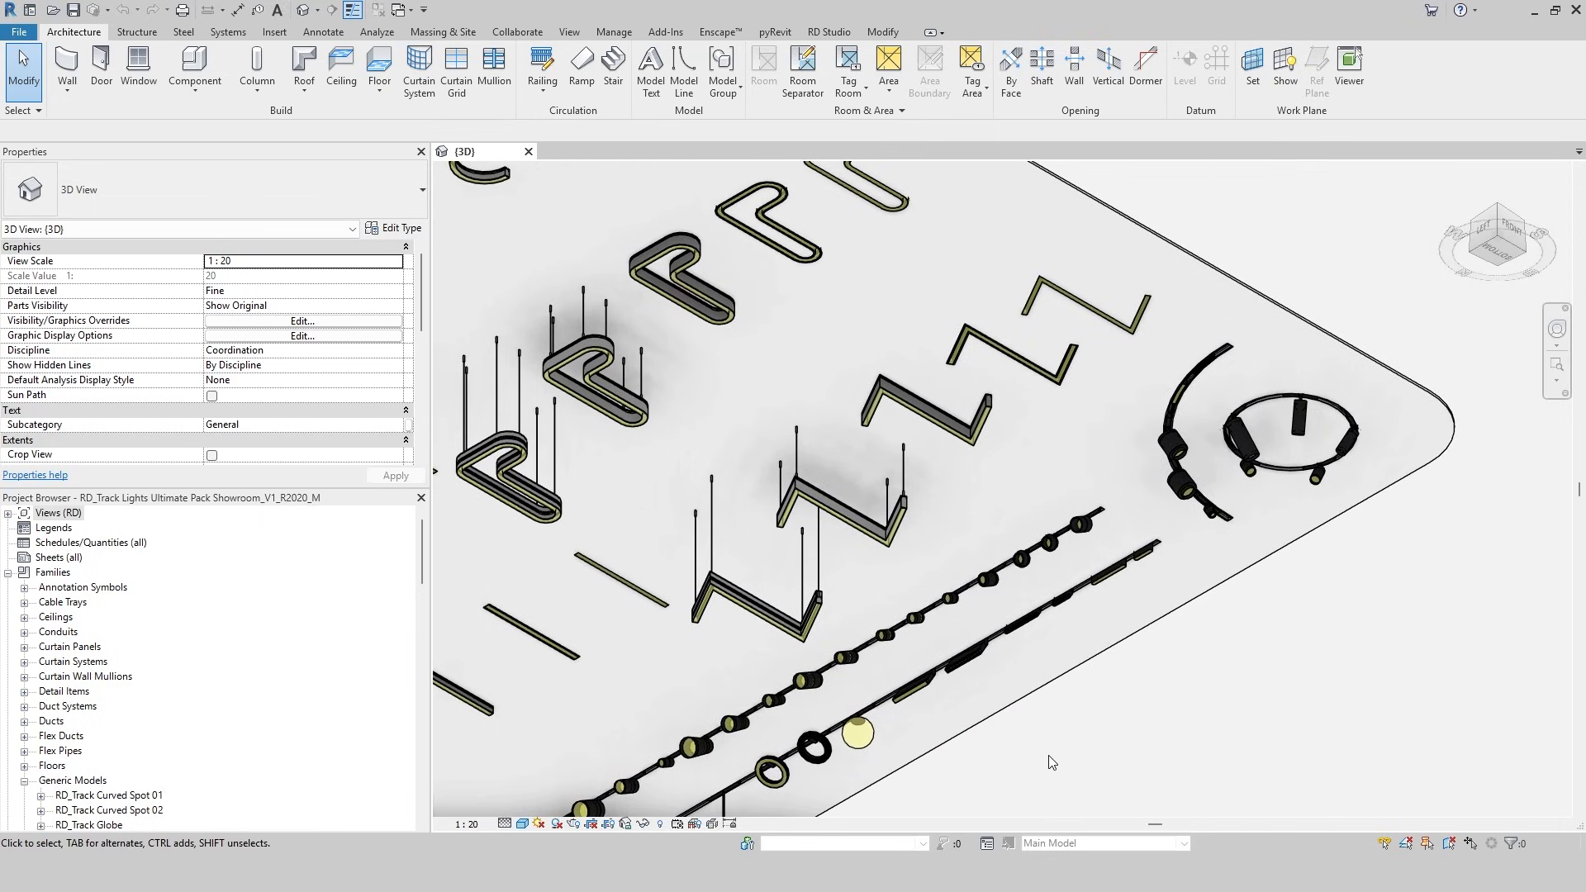
middle_click_drag(1051, 762, 1306, 535)
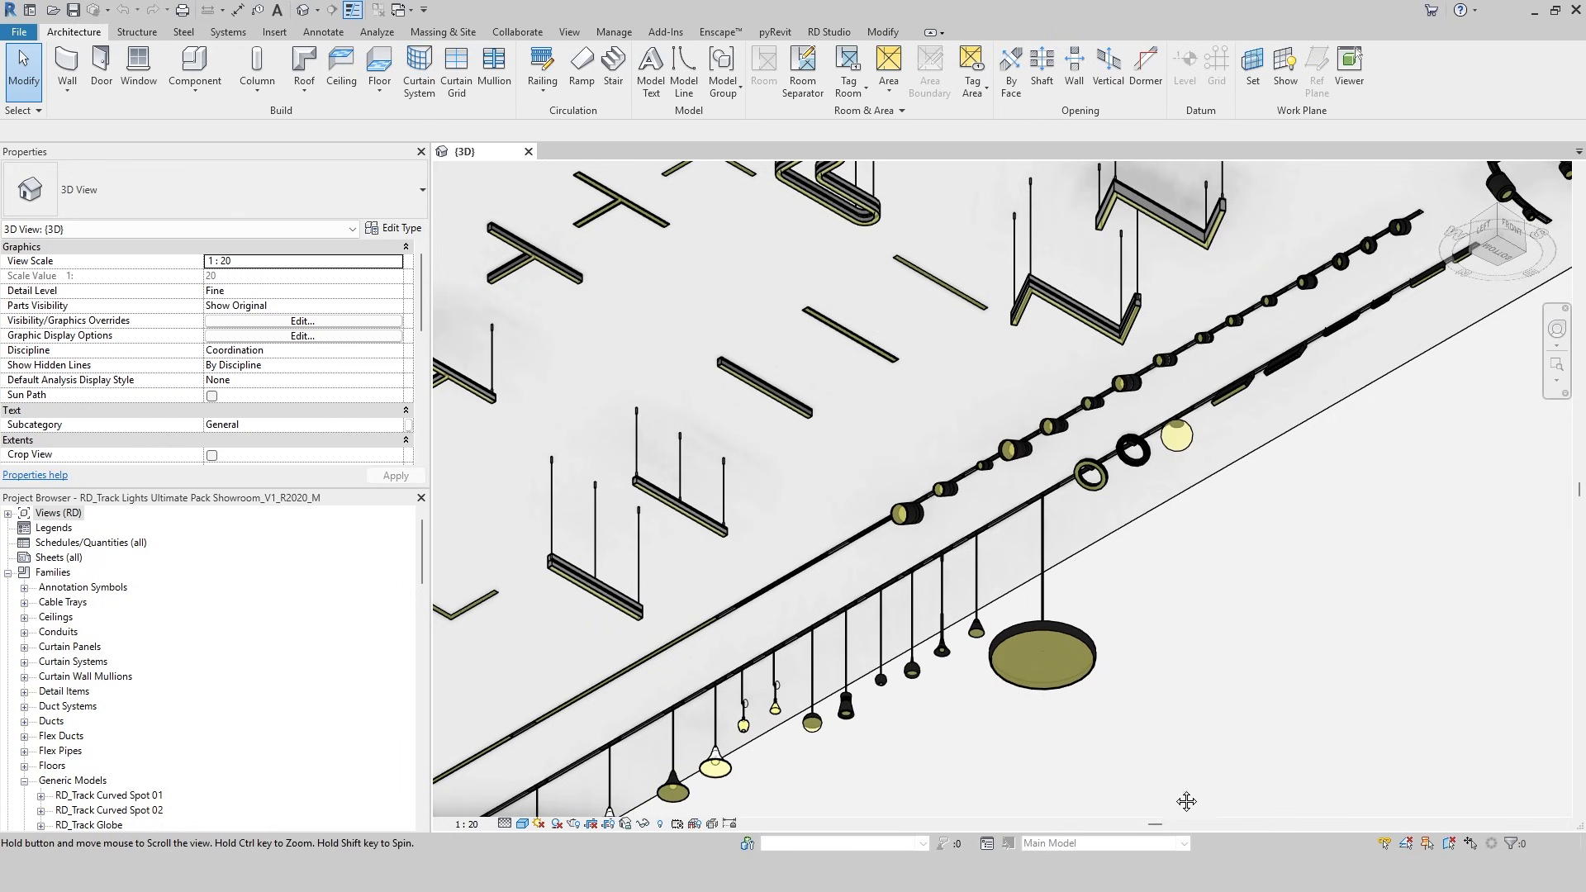
middle_click_drag(1186, 801, 1458, 587)
scroll(1226, 691, "down", 2)
Examine the rows of shaped track lights across the showroom, including the straight, angular, round and S-shaped families in their mounting variants
middle_click_drag(1474, 532, 1362, 776)
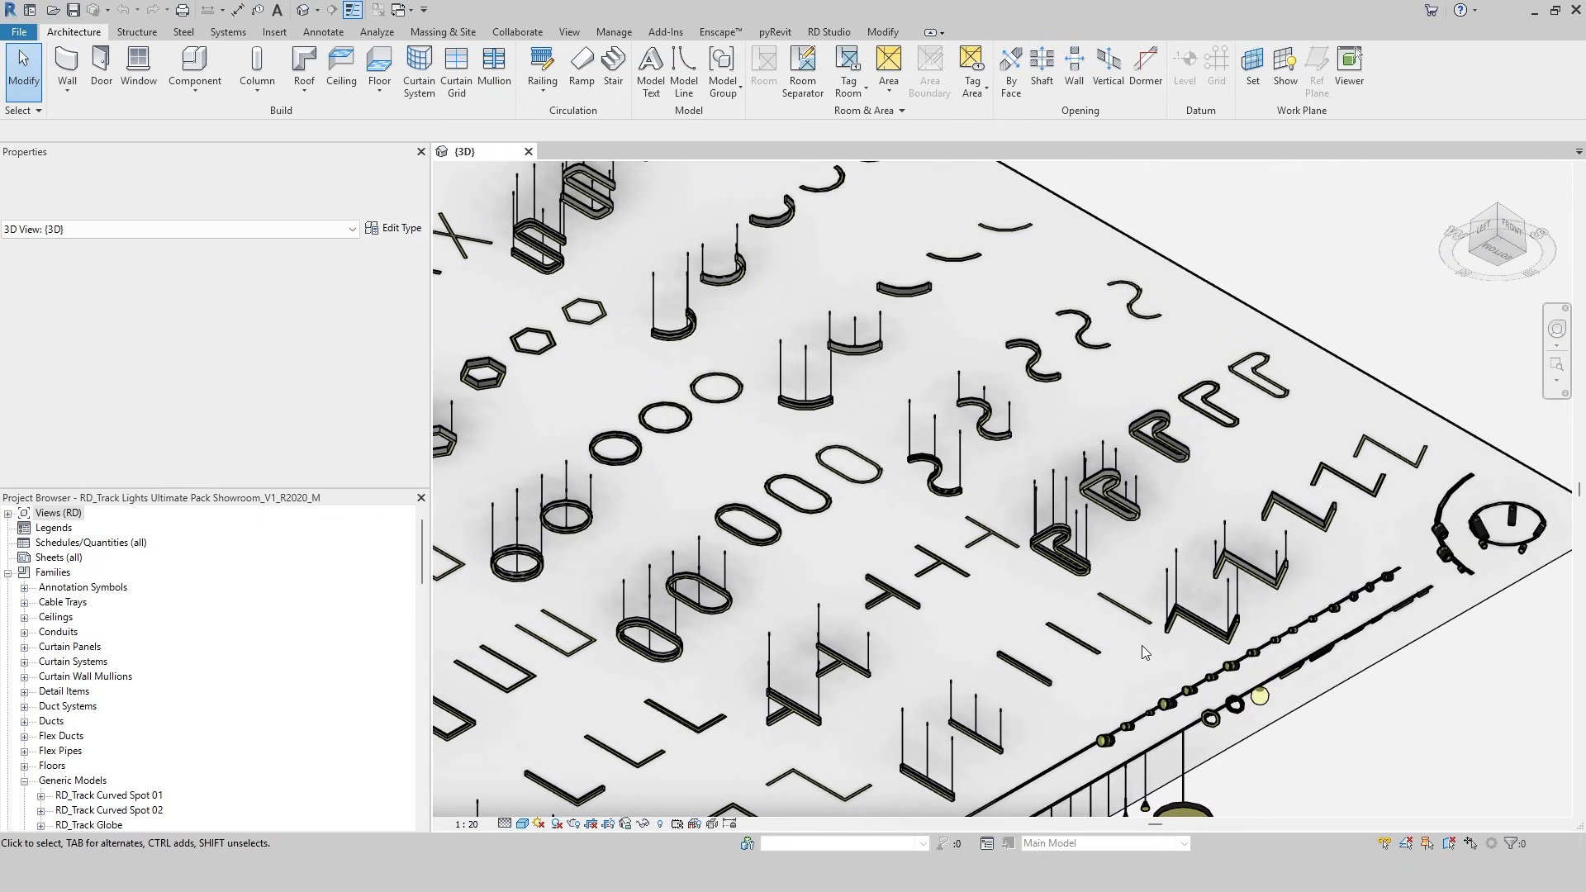
middle_click_drag(1147, 704, 1463, 544)
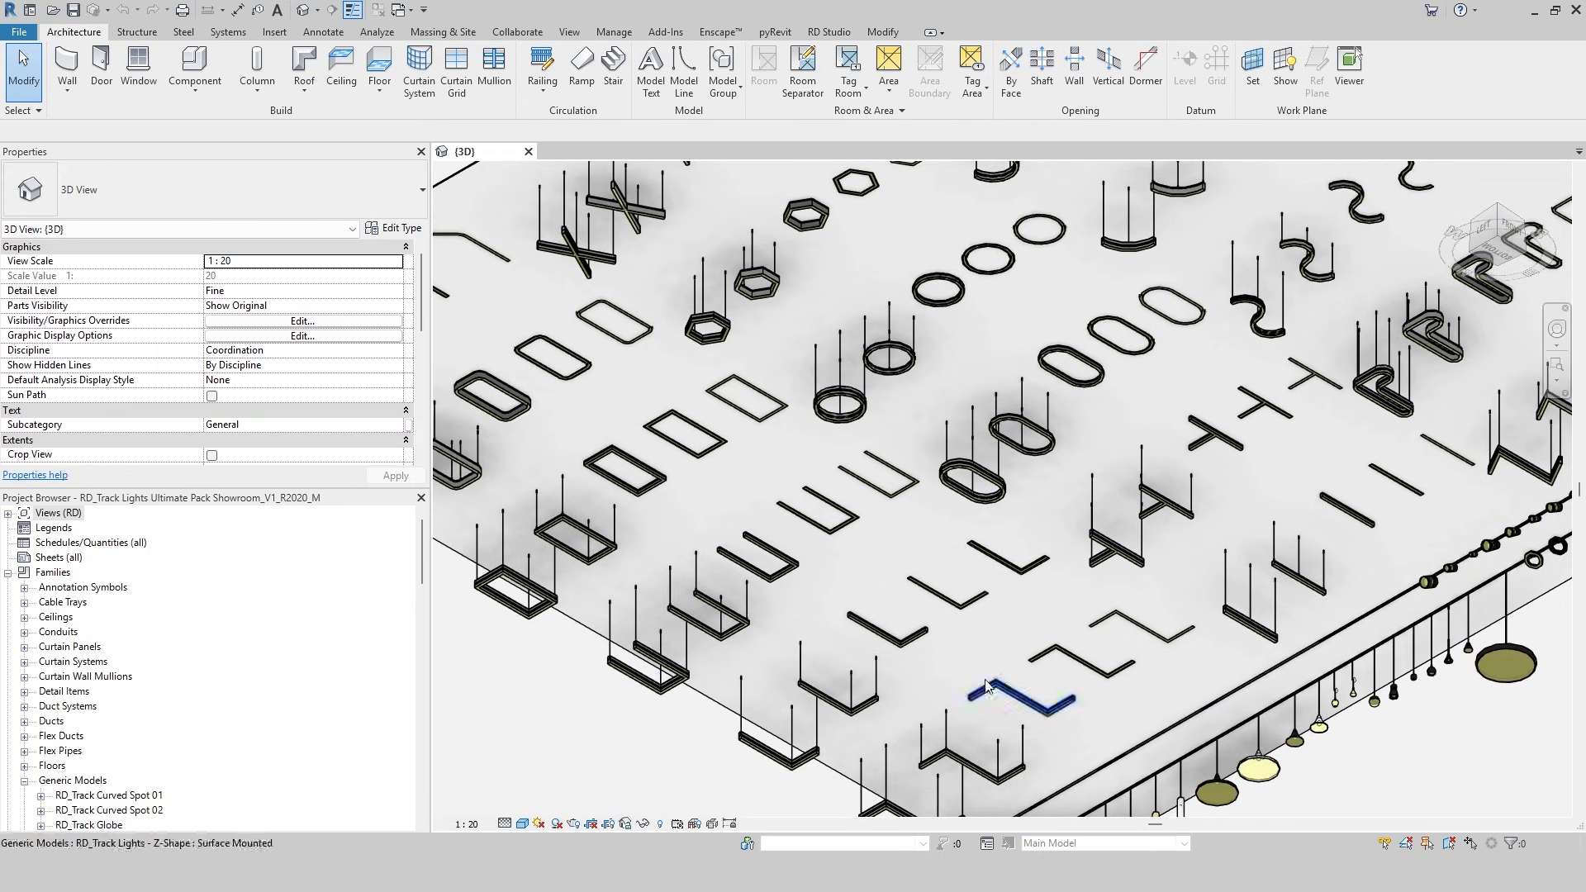
middle_click_drag(885, 606, 908, 754)
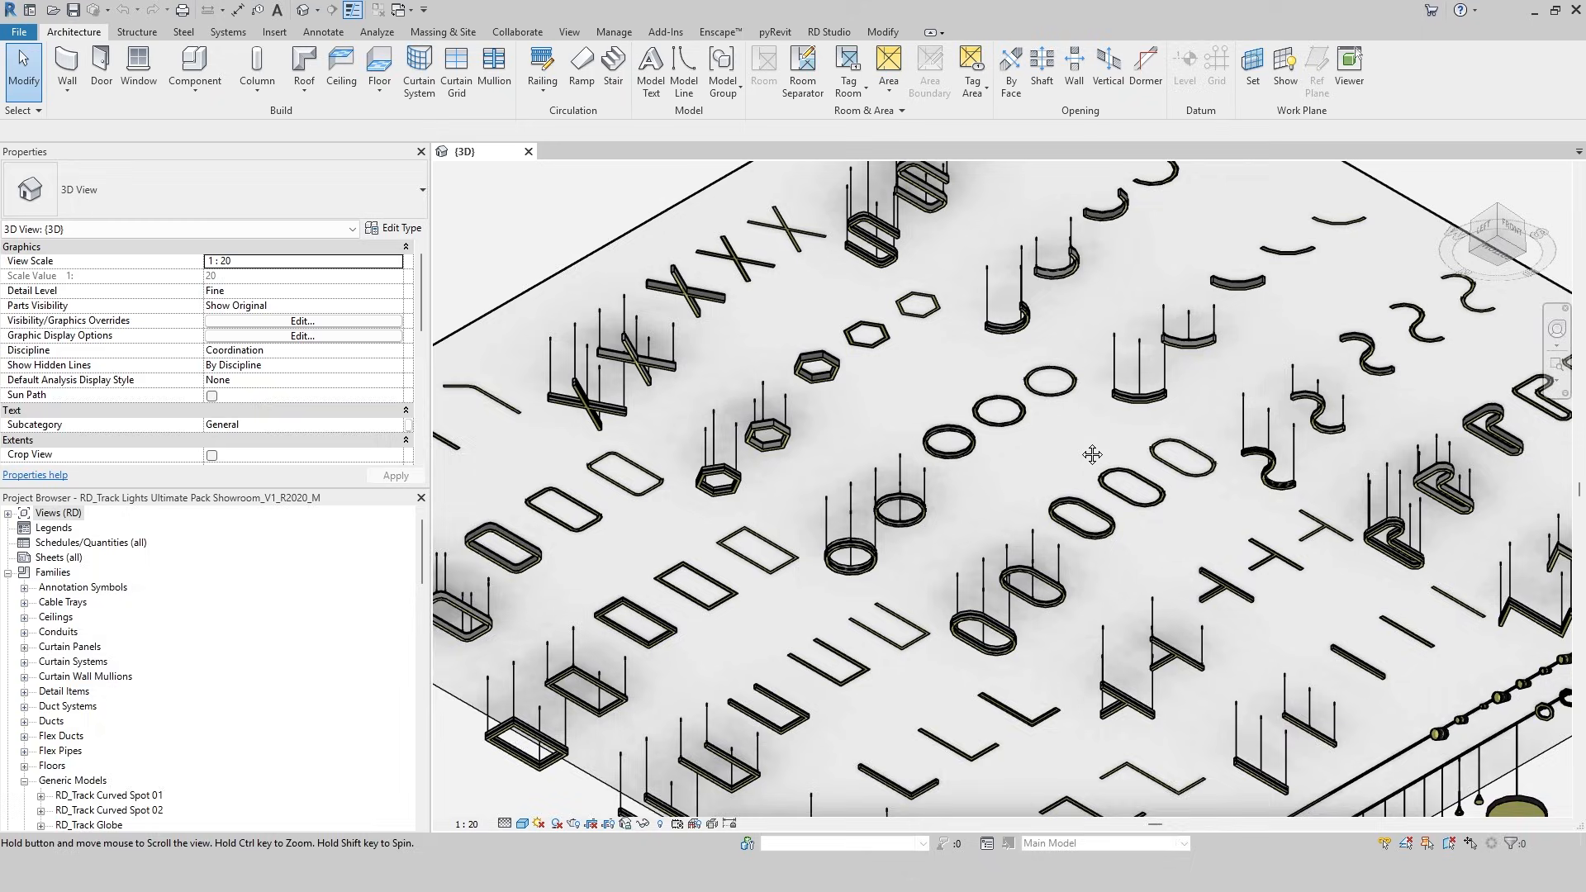
middle_click_drag(1092, 455, 1278, 457)
middle_click_drag(892, 805, 608, 524)
middle_click_drag(1418, 609, 951, 760)
middle_click_drag(1344, 547, 1430, 666)
middle_click_drag(1053, 635, 1387, 535)
middle_click_drag(1039, 479, 916, 650)
middle_click_drag(832, 607, 1133, 479)
middle_click_drag(1059, 396, 1123, 586)
scroll(1191, 499, "down", 6)
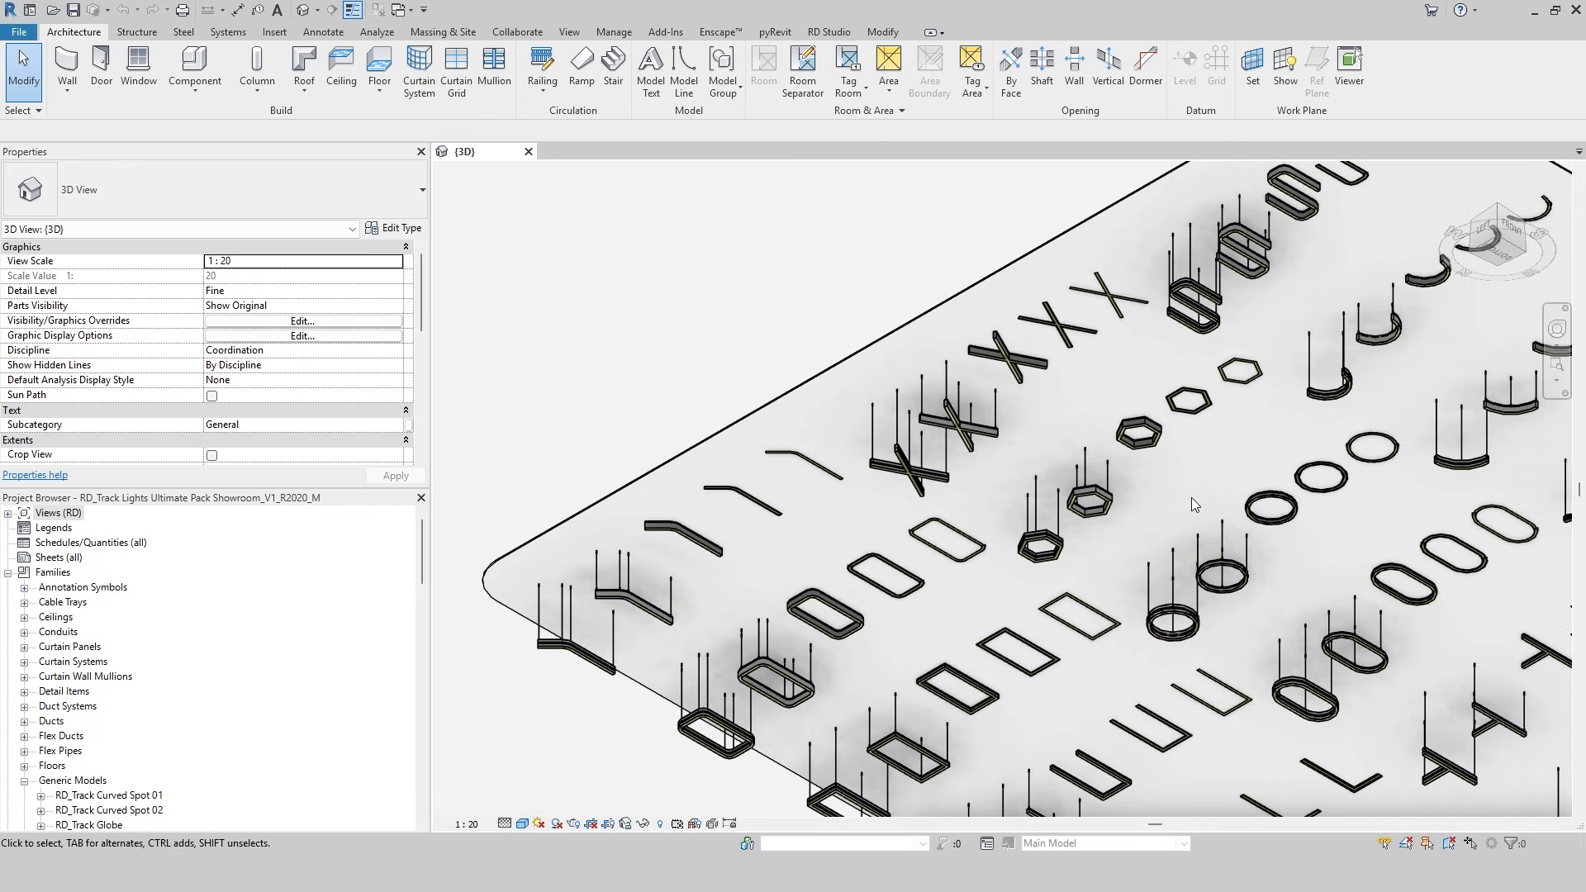
middle_click_drag(1544, 740, 1212, 667)
middle_click_drag(1402, 696, 1412, 692)
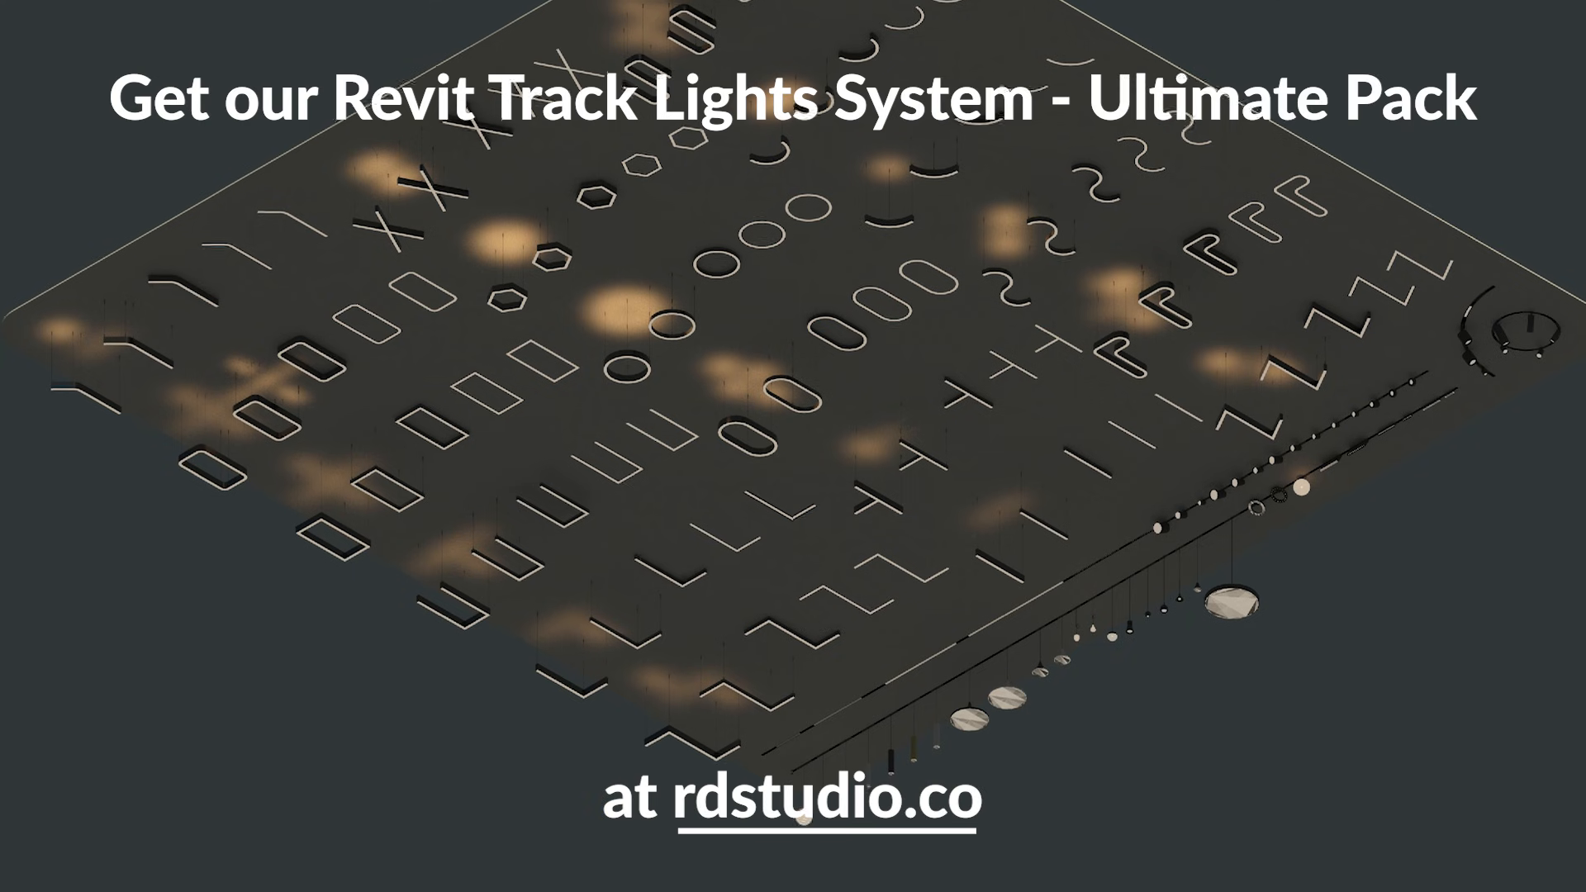